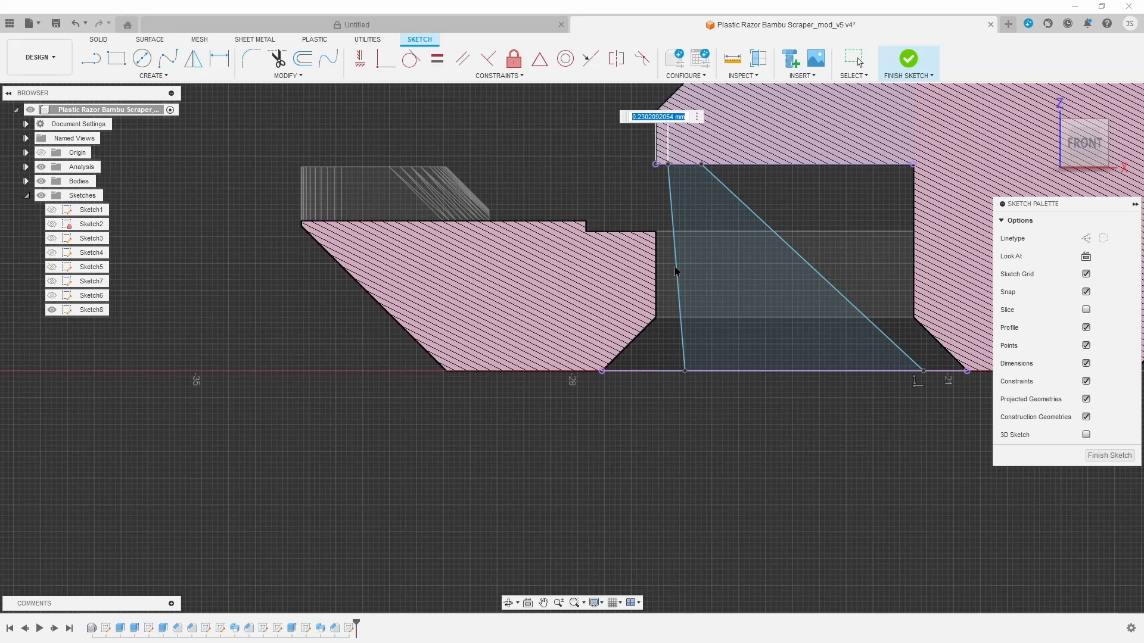
- Dimension the steep slanted line's upper end 0.15 mm and its lower end 0.50 mm from the vertical body edge
text(0)
key(Return)
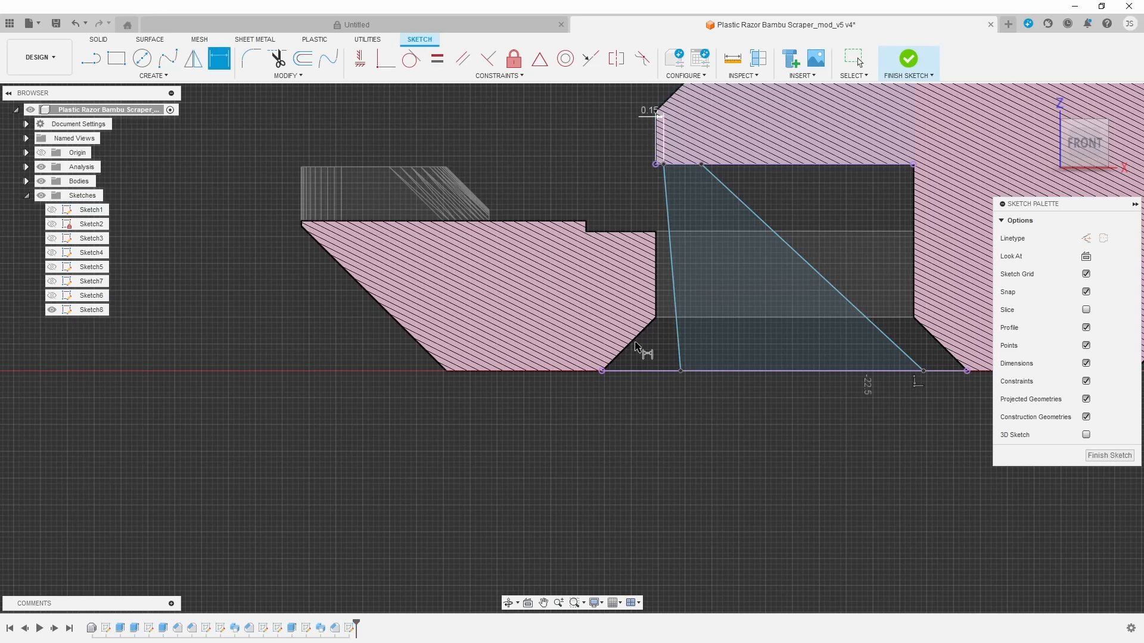
click(680, 371)
click(663, 164)
click(672, 460)
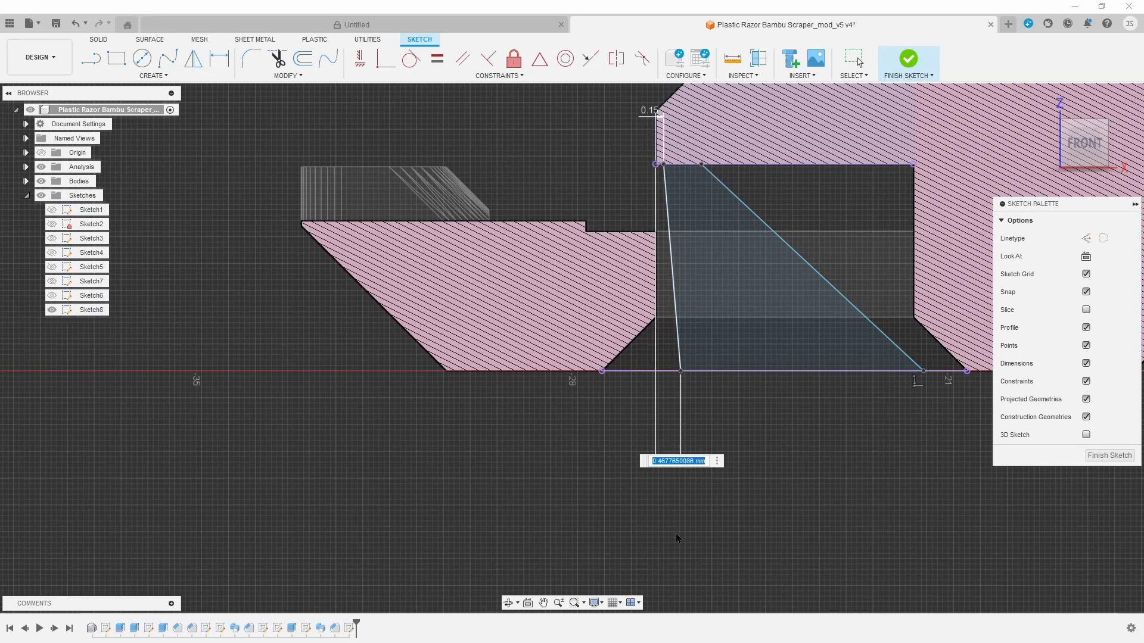
key(Return)
- Dimension the long diagonal line's lower end 0.7 mm from the corner of the opening's base
click(923, 371)
click(966, 371)
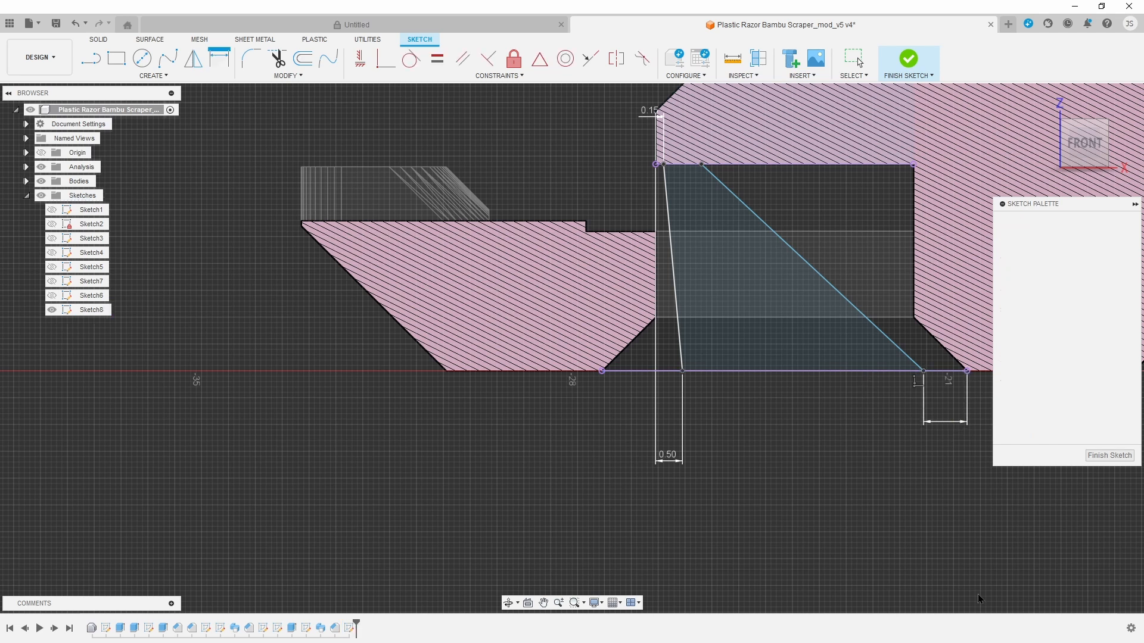
click(953, 422)
text(.7)
key(Return)
- Dimension the distance between the upper ends of the slanted and diagonal lines as 0.35 mm
click(707, 164)
click(664, 164)
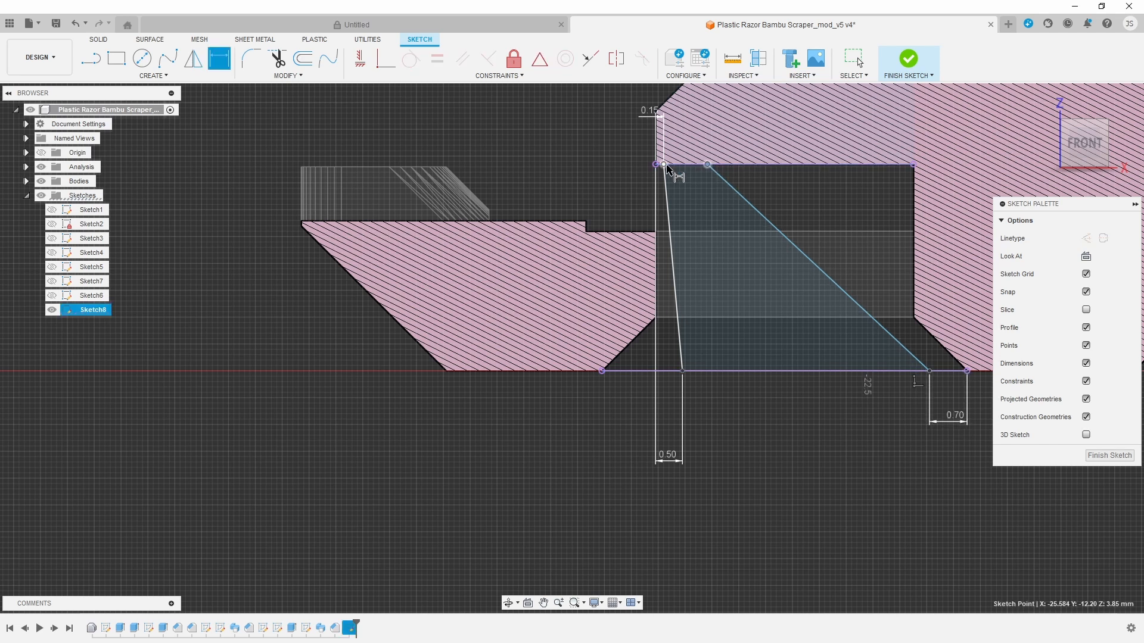
click(693, 125)
text(.35)
key(Return)
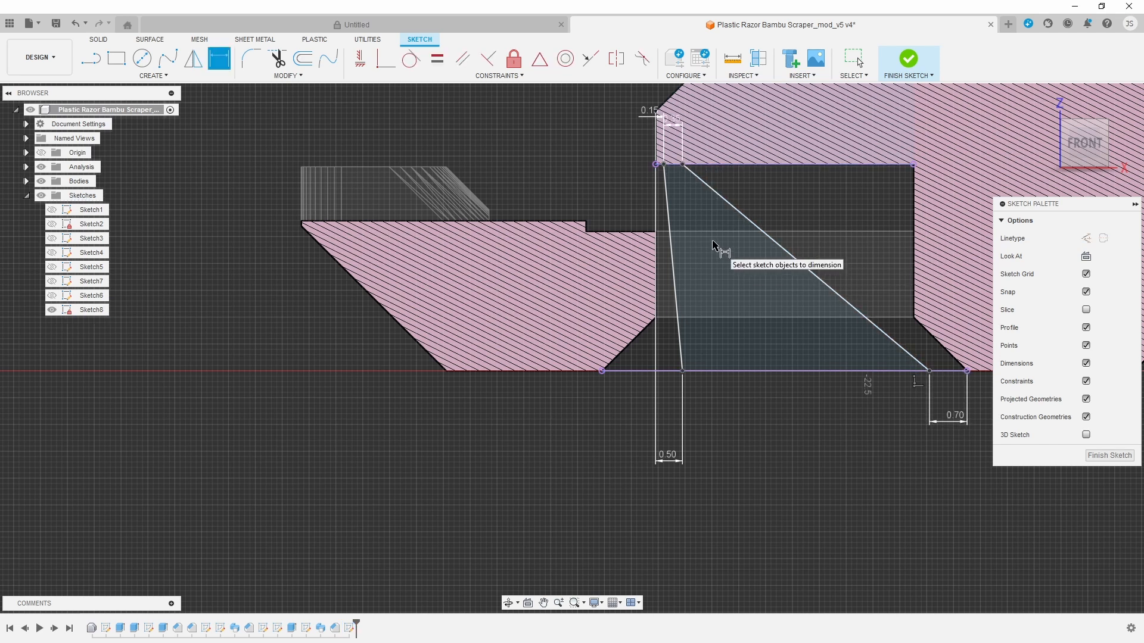
- Draw a short slanted line from the opening's upper edge to the long diagonal line
key(l)
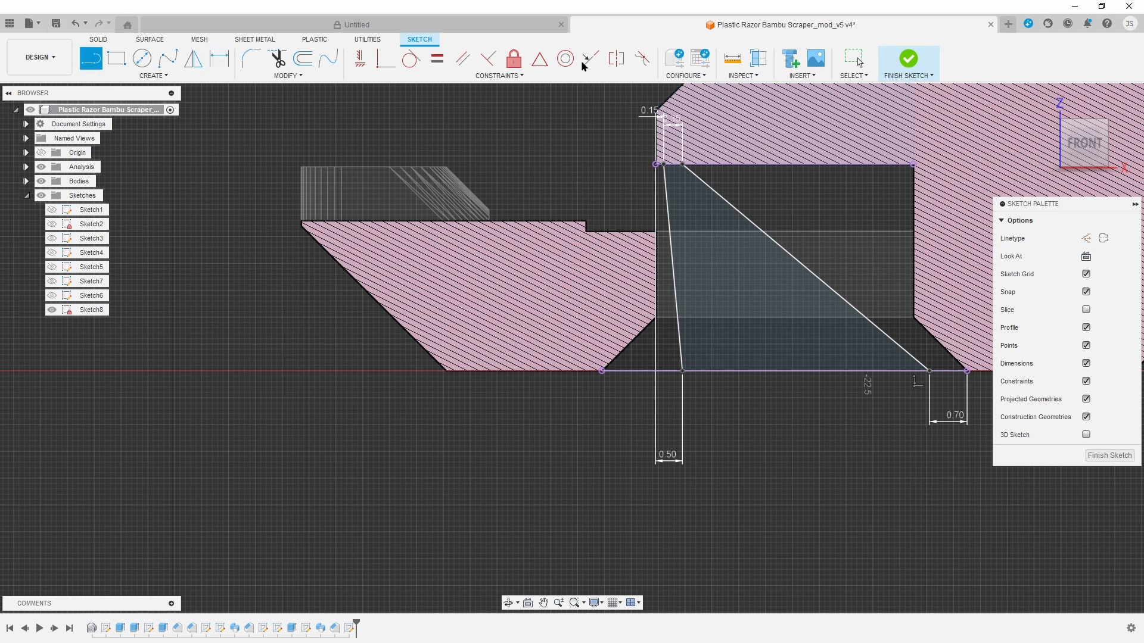
click(743, 165)
click(753, 222)
key(Escape)
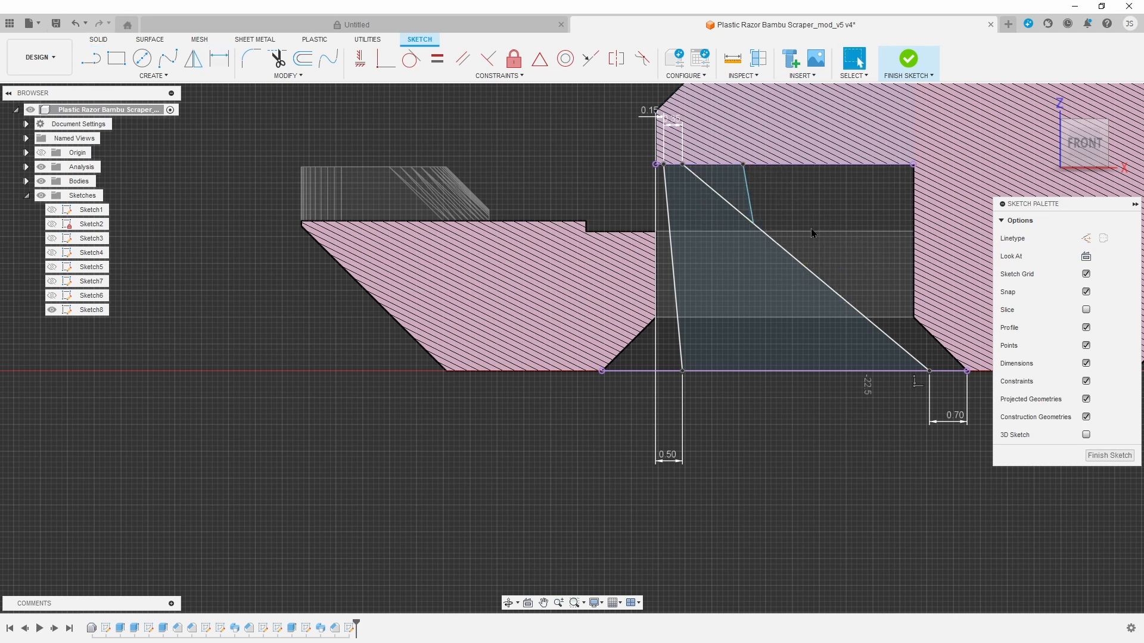
click(762, 168)
key(Escape)
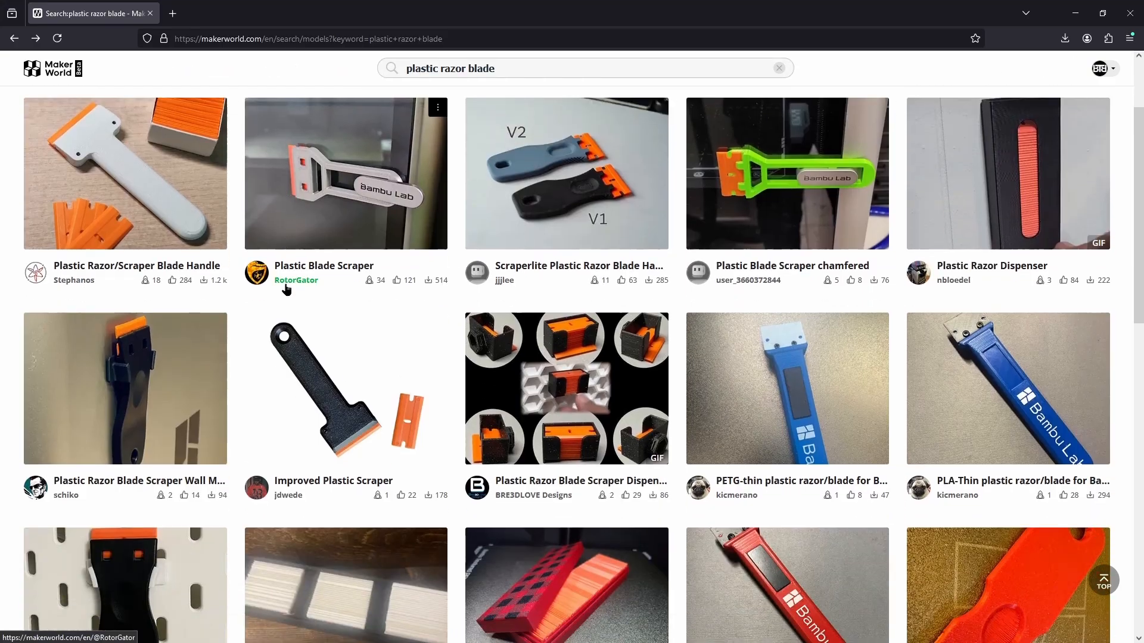
- On MakerWorld, open the Plastic Blade Scraper model from the search results and check its downloadable STL/CAD files
scroll(286, 289, up, 2)
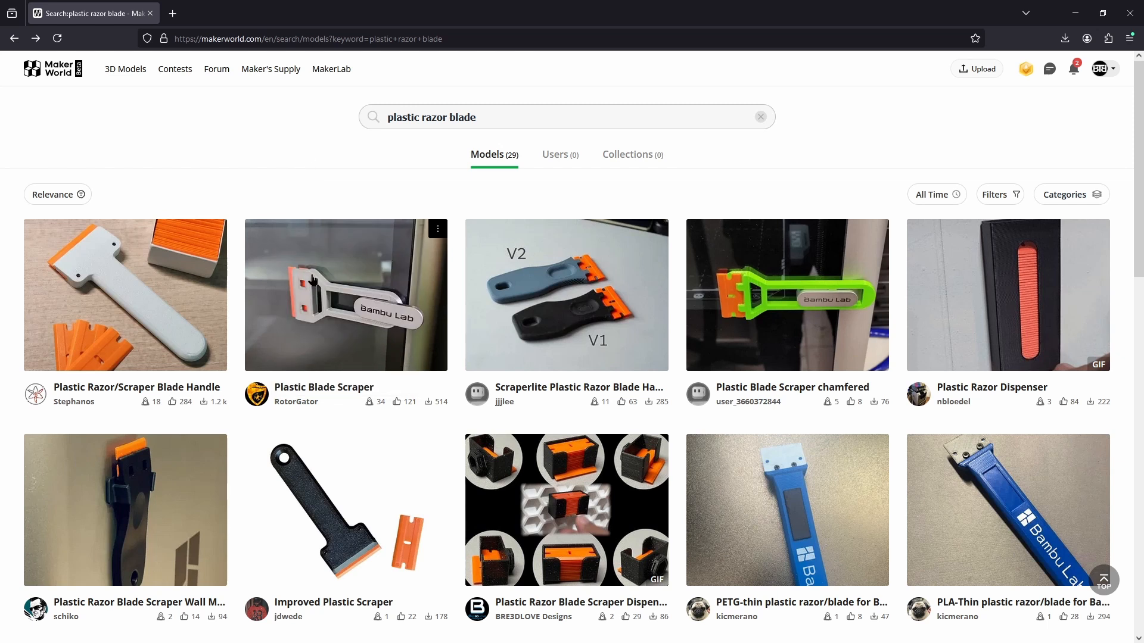
click(320, 305)
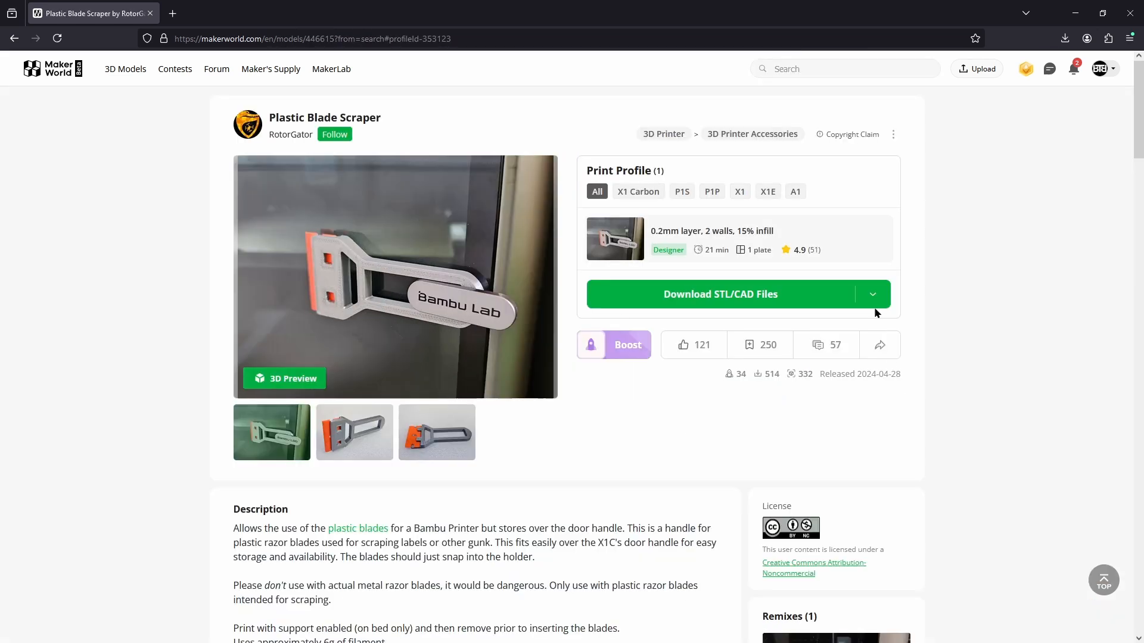
mouse_move(873, 297)
click(715, 379)
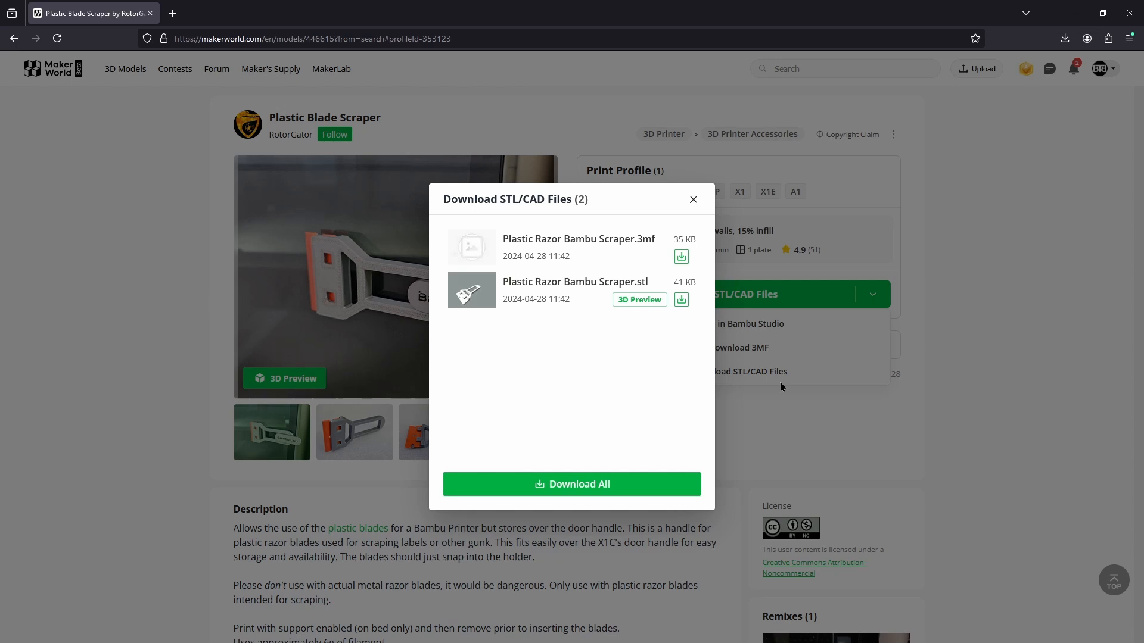
click(694, 200)
- Open the Plastic Blade Scraper chamfered remix and download all of its STL/CAD files
scroll(872, 375, down, 3)
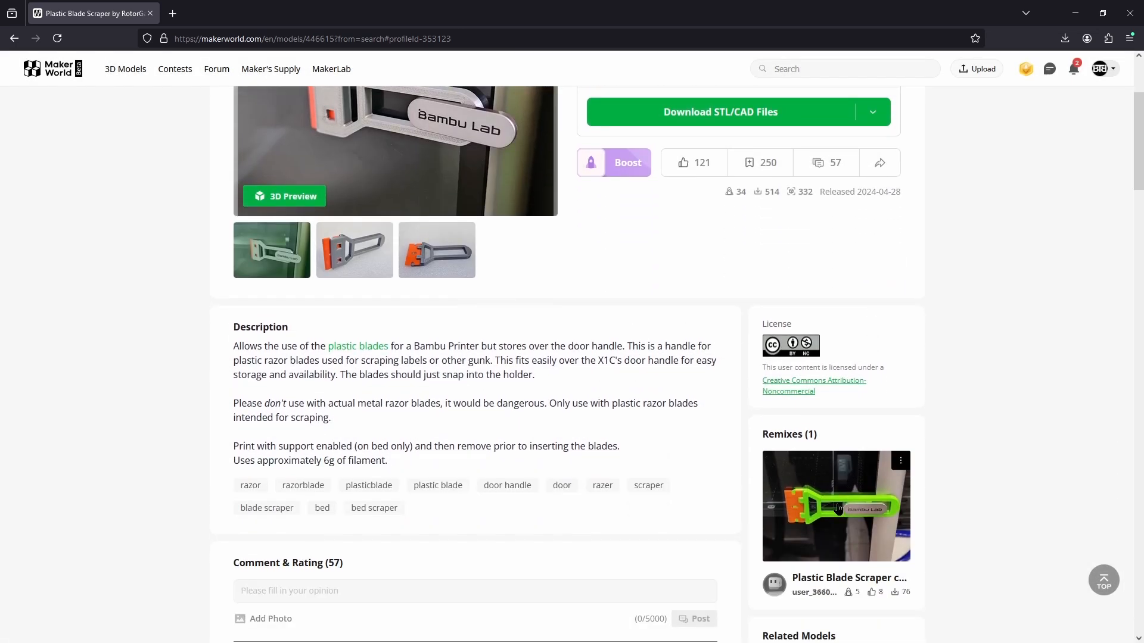
click(839, 510)
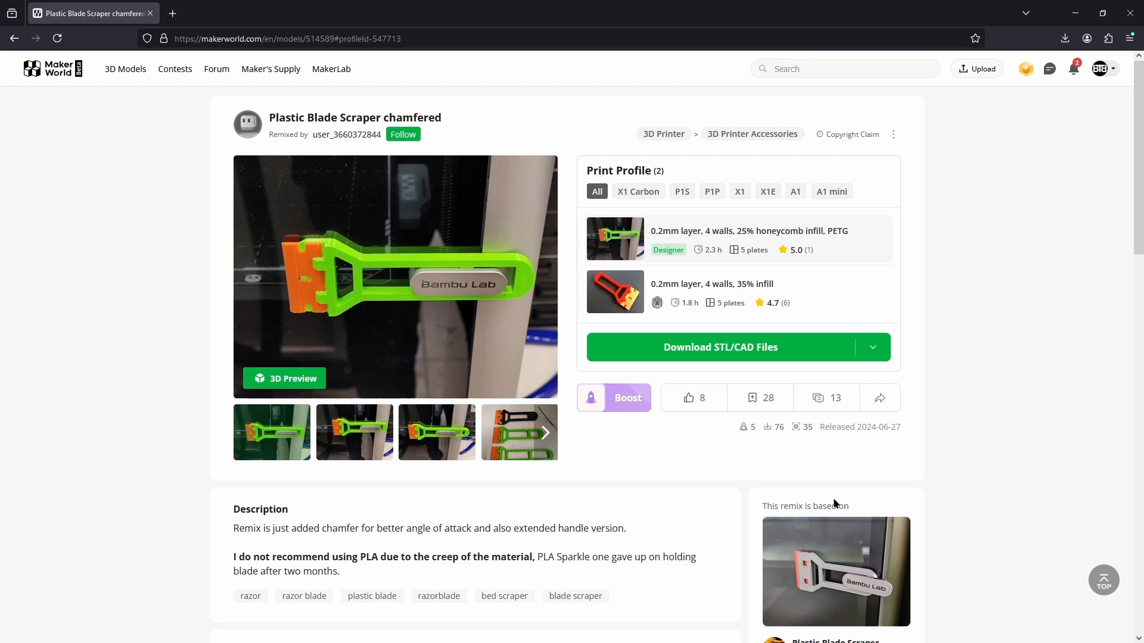
click(874, 356)
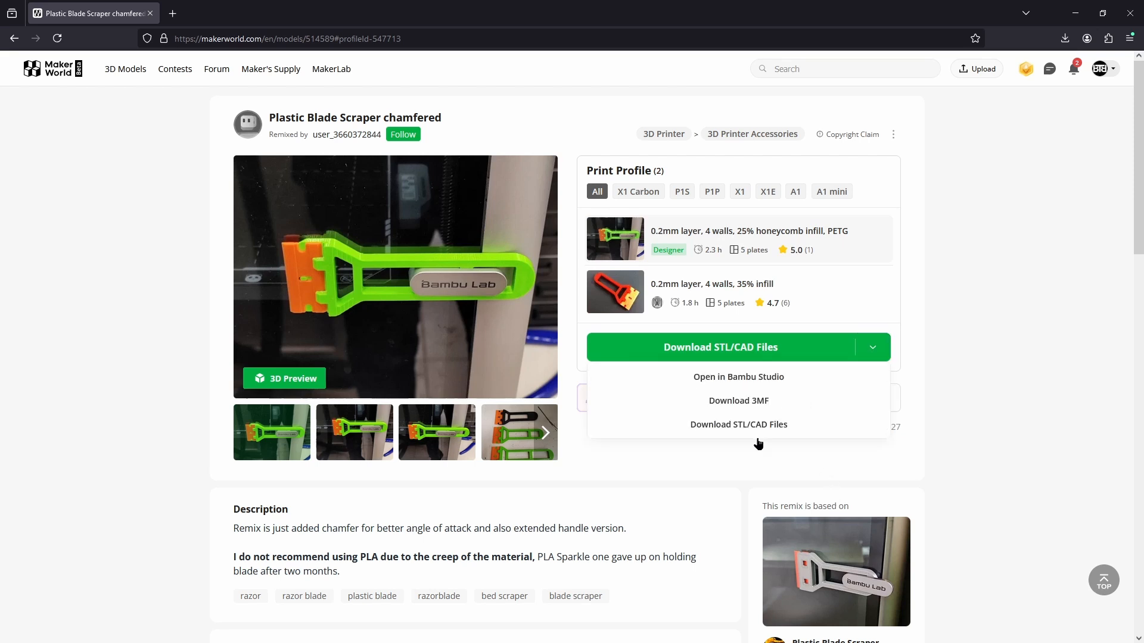
click(768, 424)
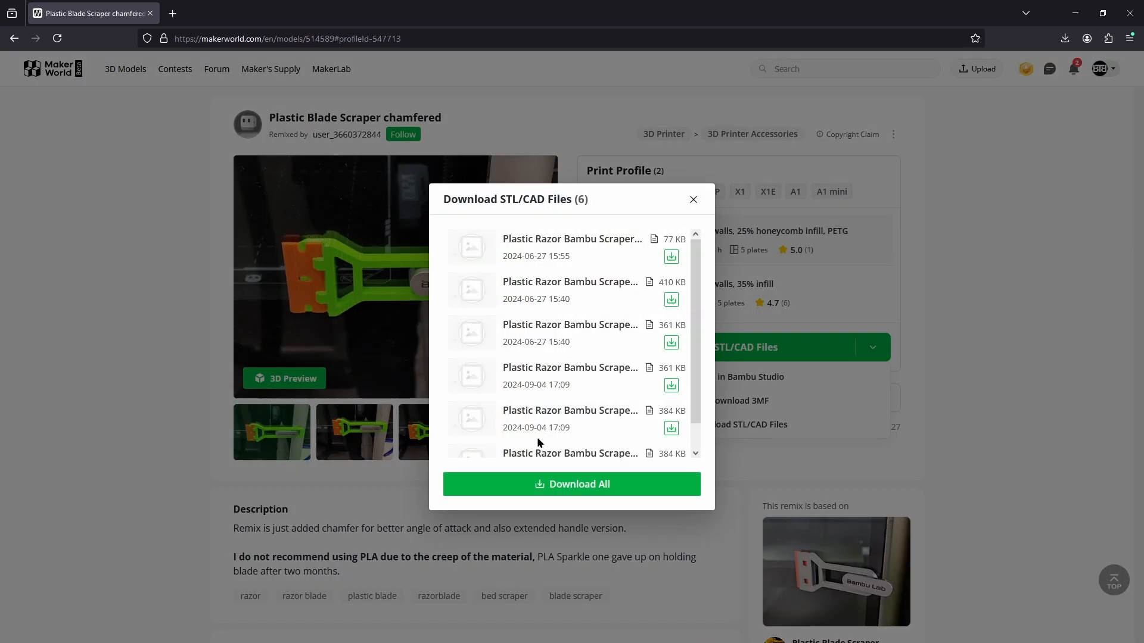
scroll(538, 443, down, 1)
click(546, 488)
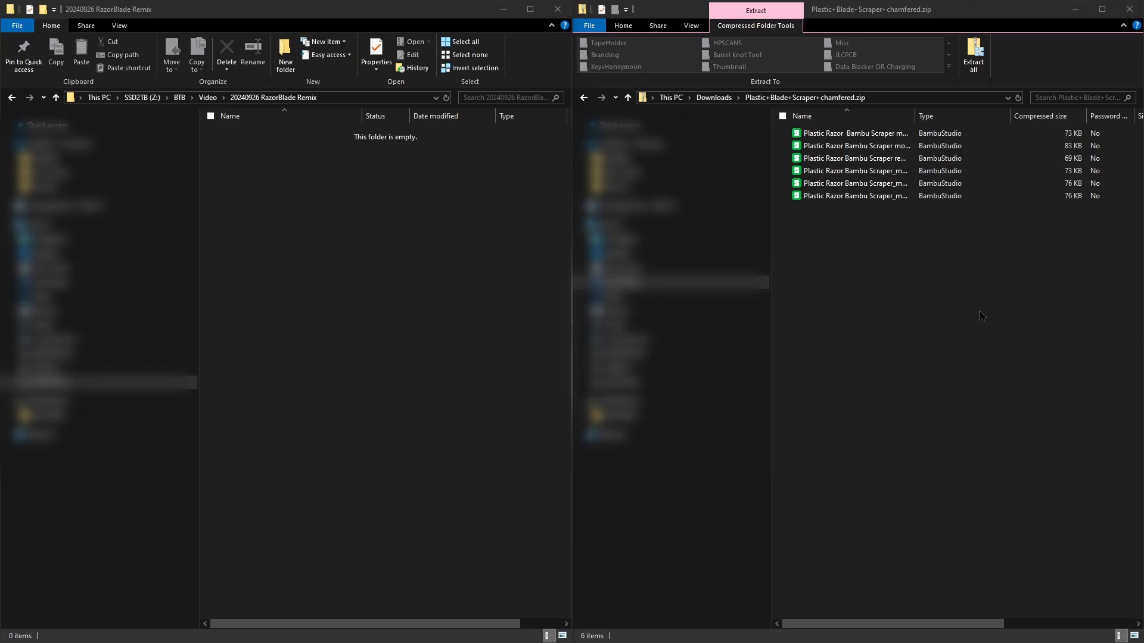
- Copy the downloaded scraper files into the 20240926 RazorBlade Remix folder and load them into Bambu Studio
drag(980, 310, 426, 286)
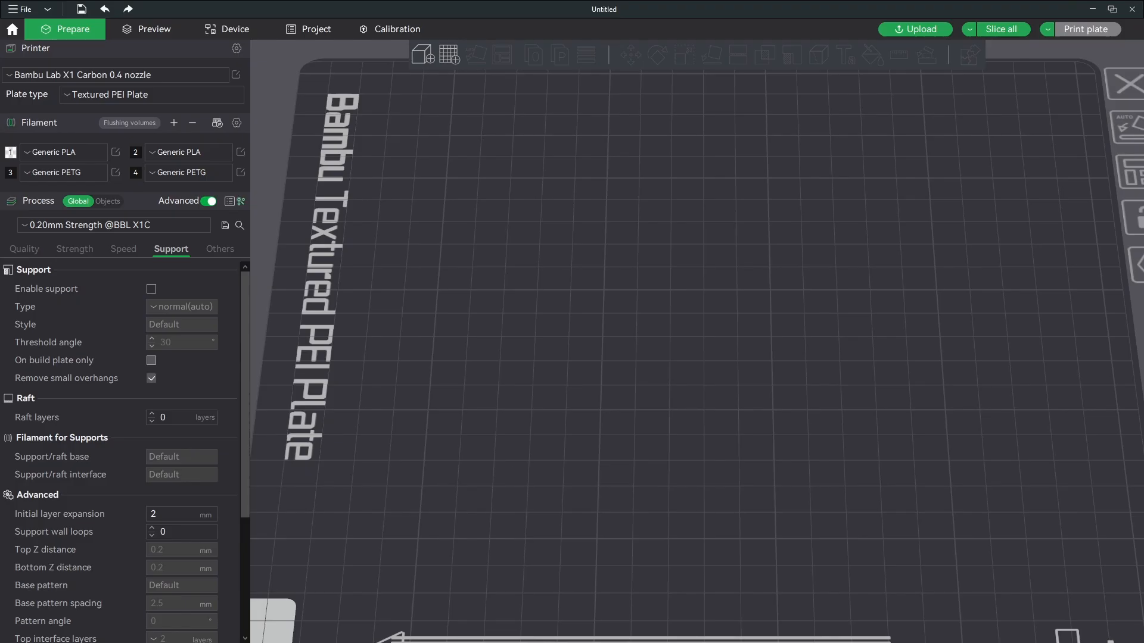
drag(654, 306, 653, 304)
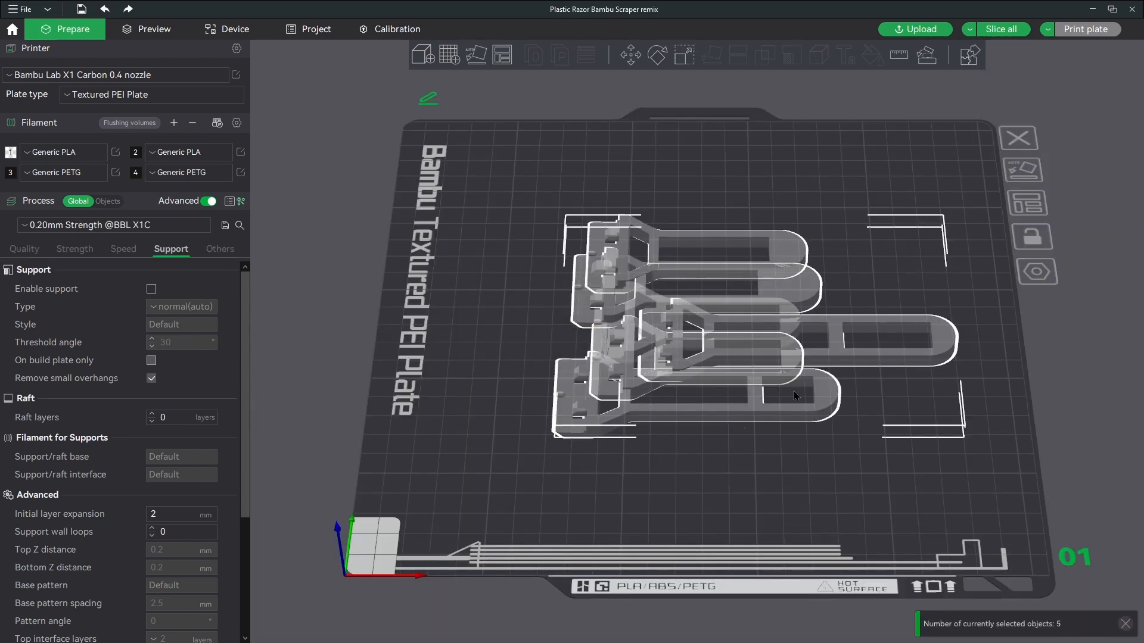
- Move two long-handled scrapers clear of the others on the plate and show the list of object file names
drag(746, 422, 746, 185)
drag(830, 349, 829, 473)
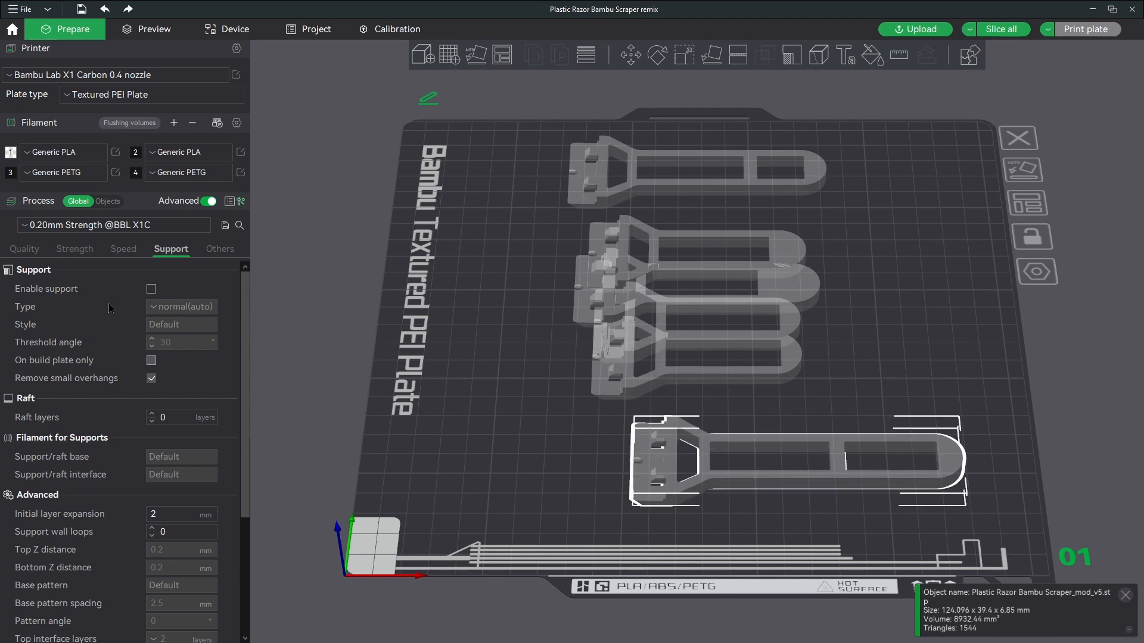
click(119, 202)
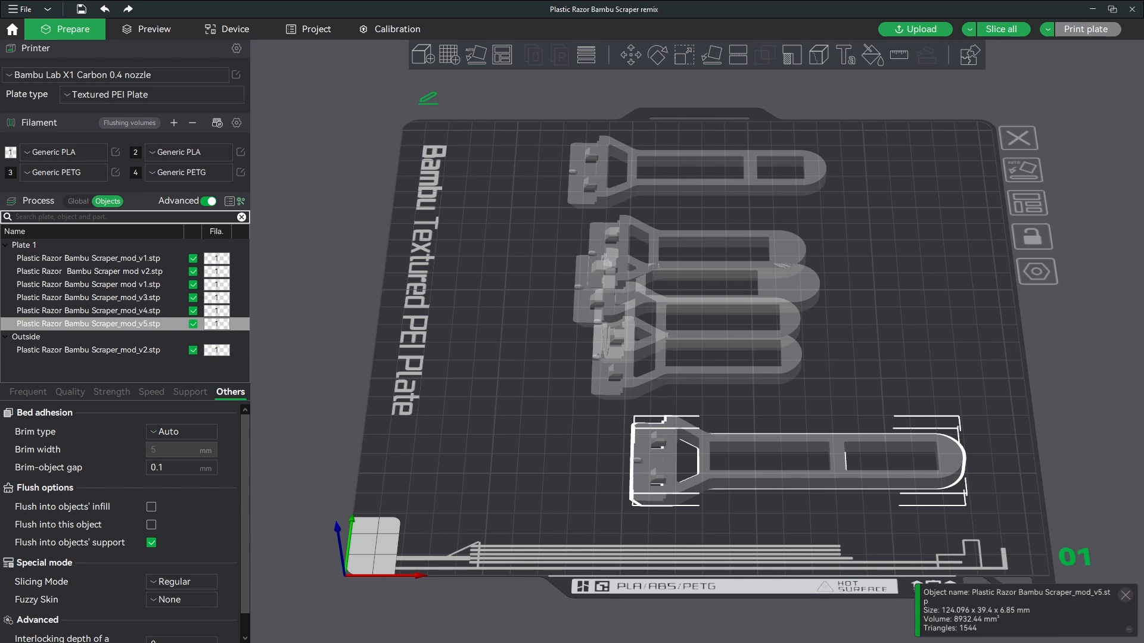
click(646, 354)
click(699, 481)
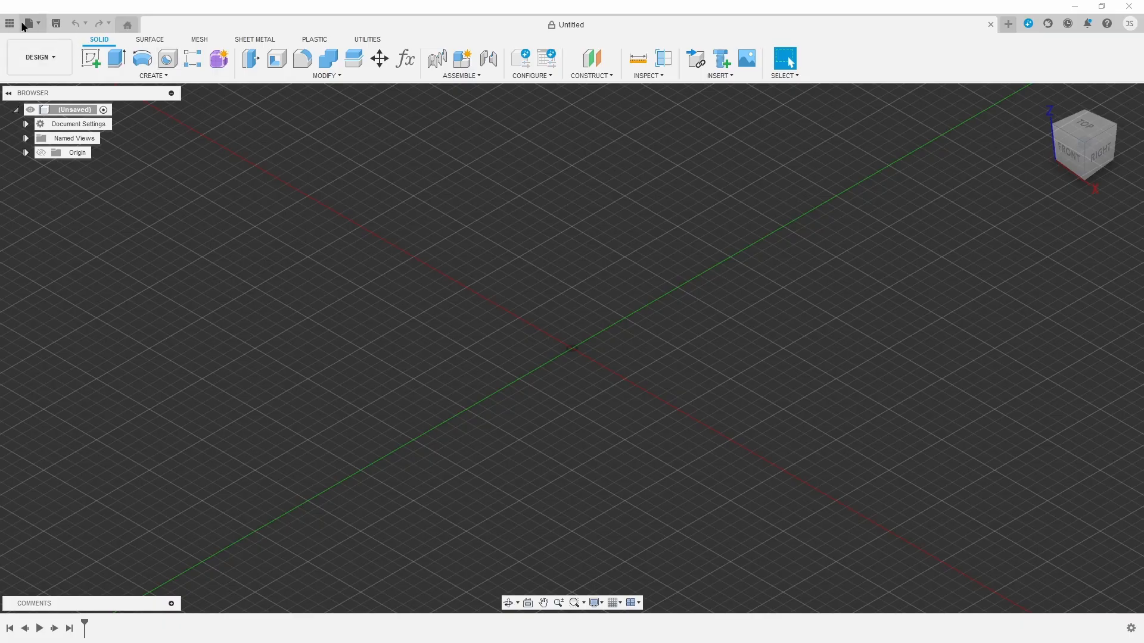
- Switch to Fusion and open Plastic Razor Bambu Scraper_mod_v5.stp from the 20240926 RazorBlade Remix folder on the computer
click(43, 25)
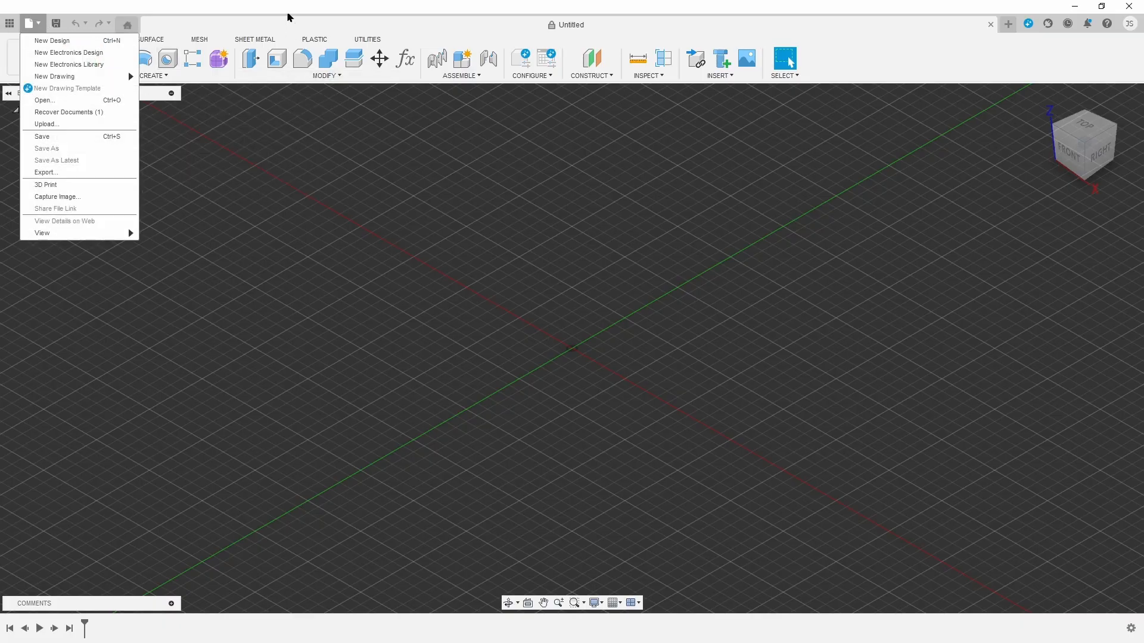
click(408, 245)
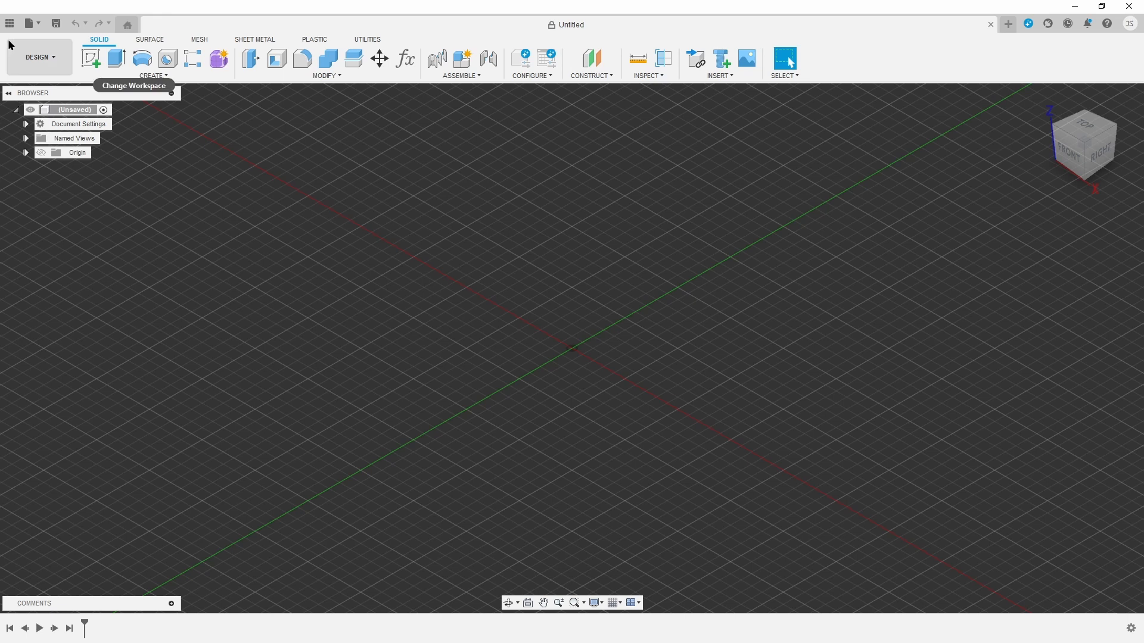
click(28, 27)
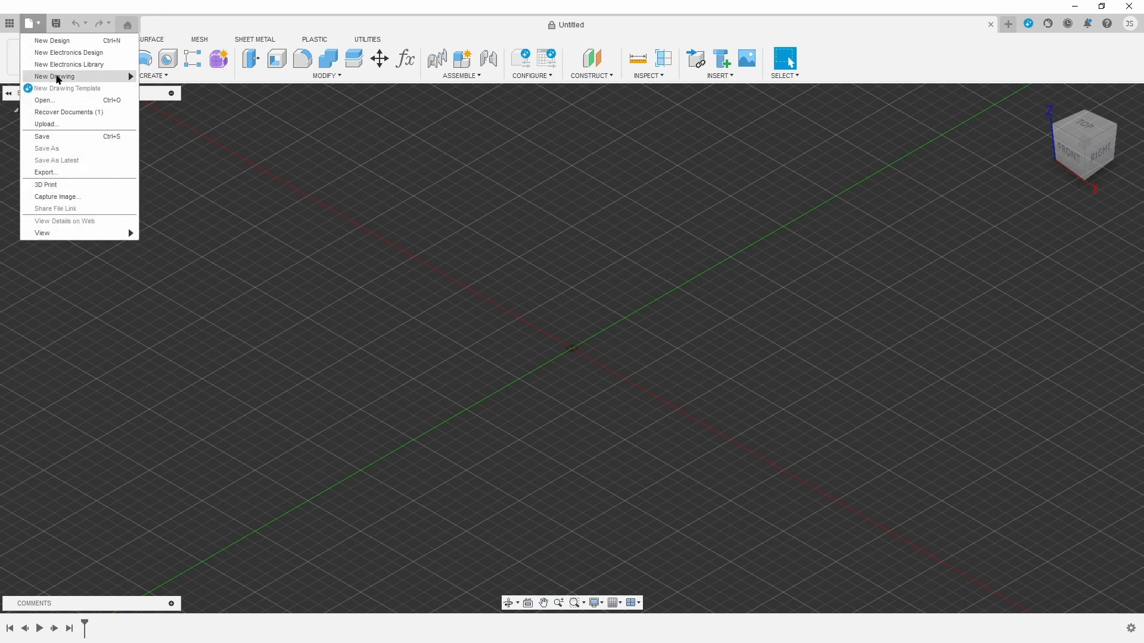
click(63, 102)
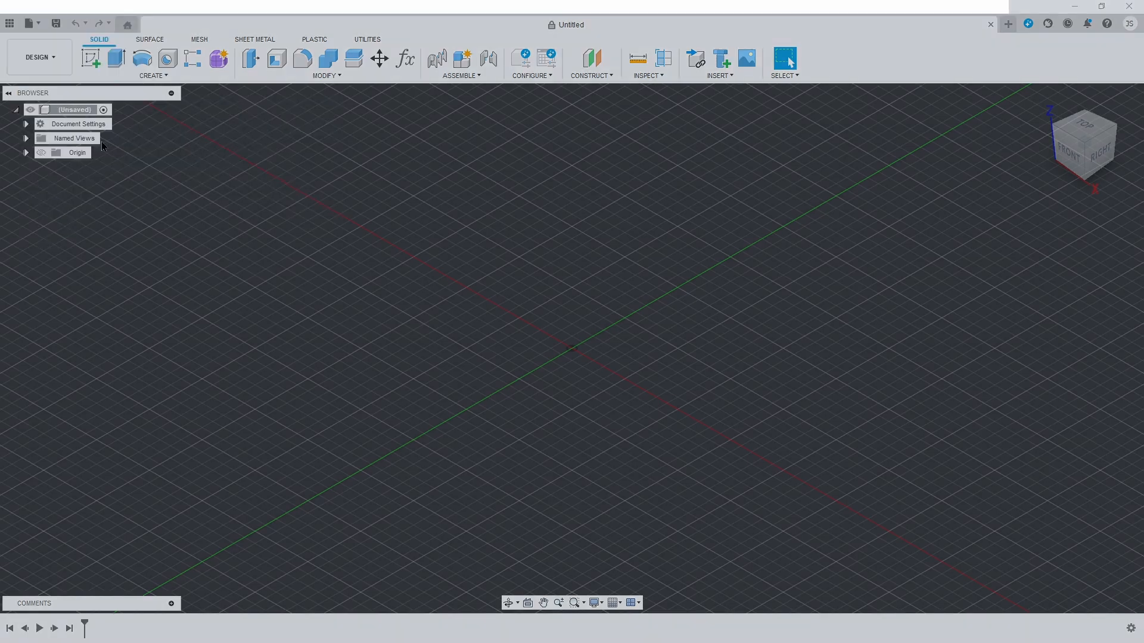
click(418, 449)
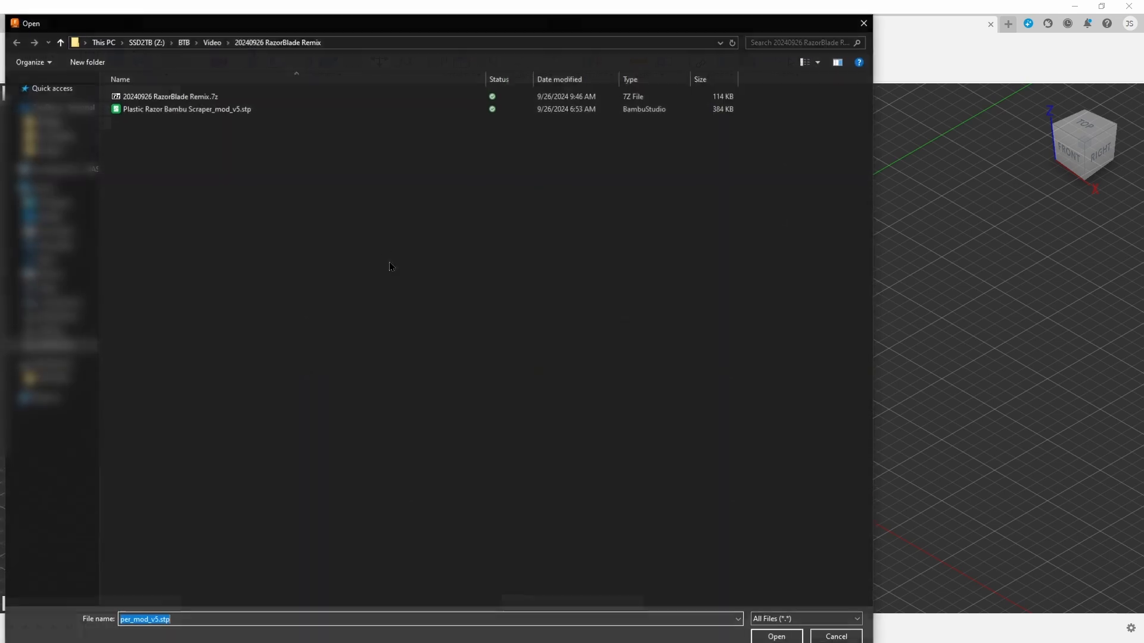
click(230, 109)
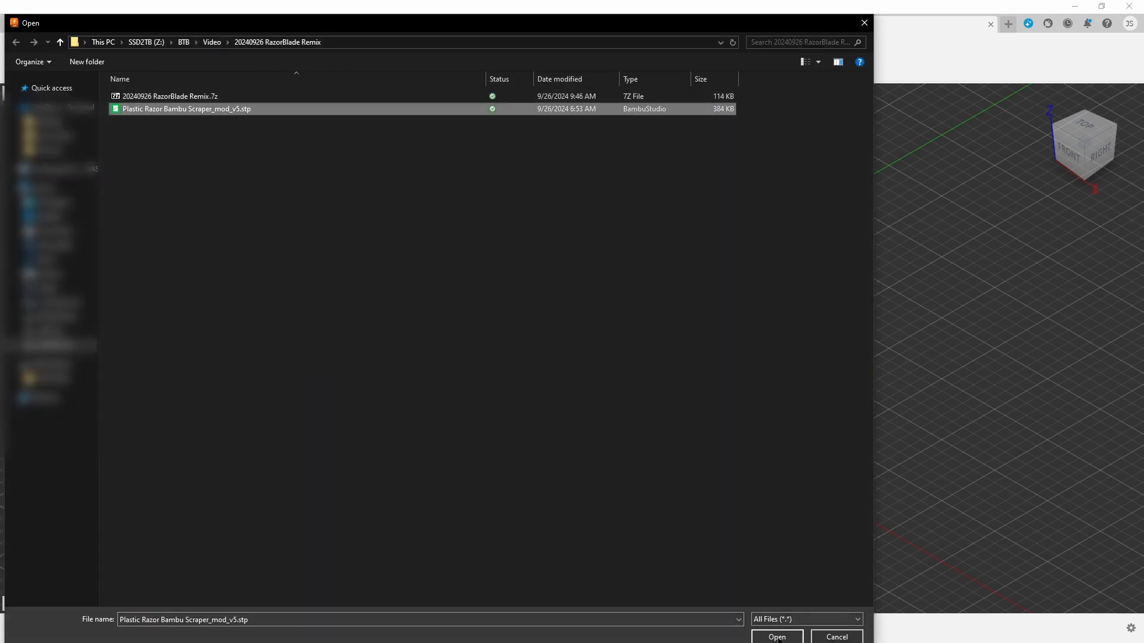
key(Return)
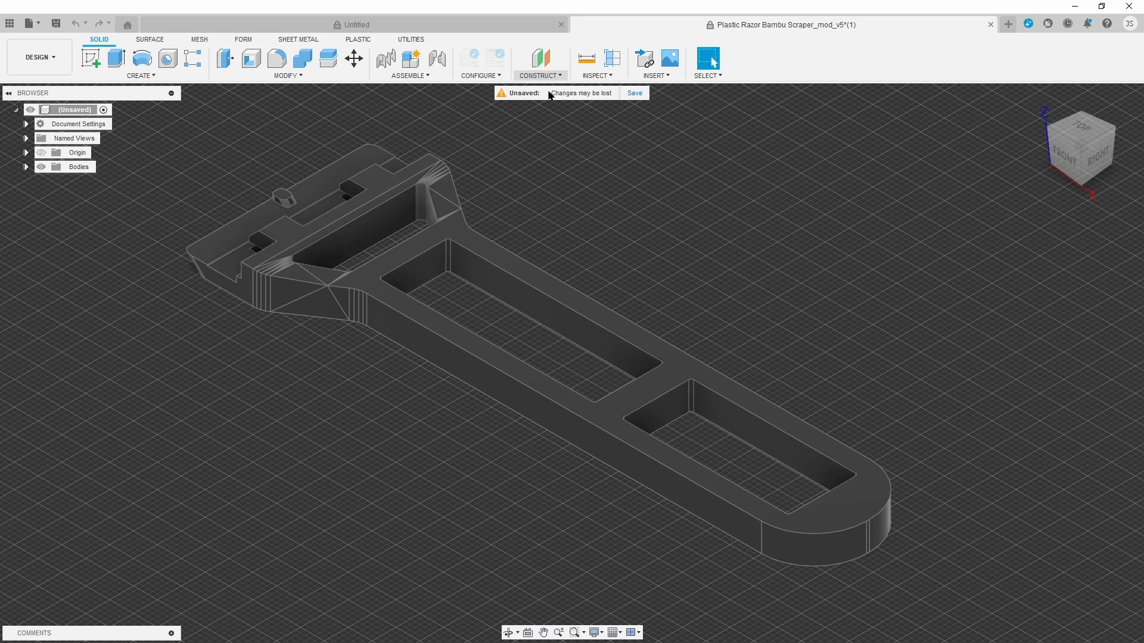
- Construct a midplane between the two long outer side faces of the scraper handle
scroll(410, 434, up, 5)
scroll(409, 433, down, 10)
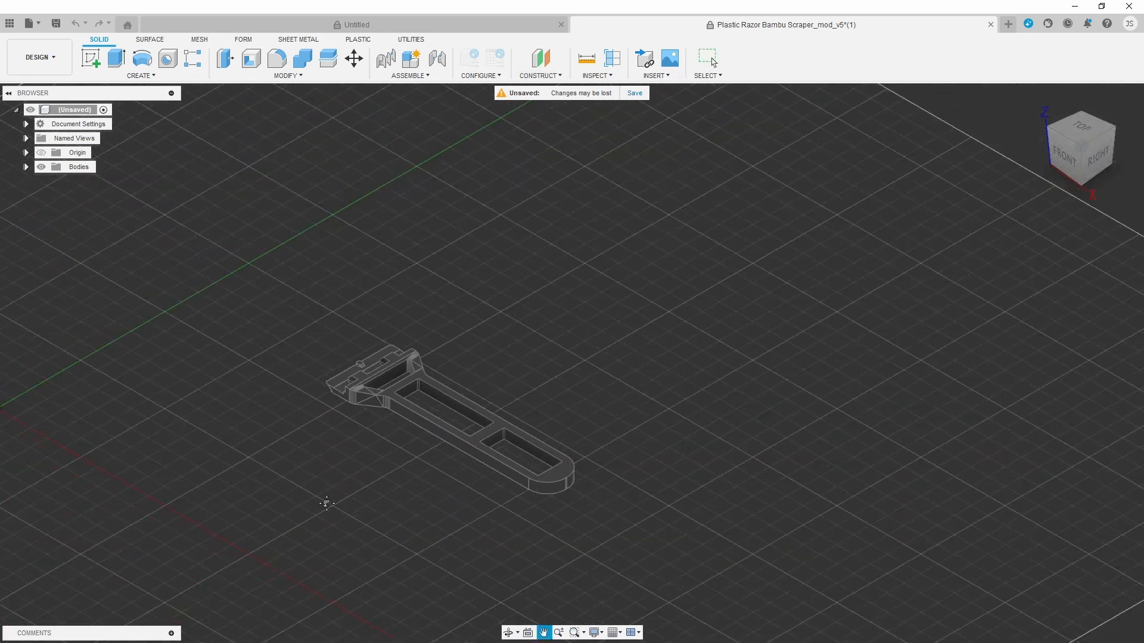
middle_drag(326, 504, 703, 391)
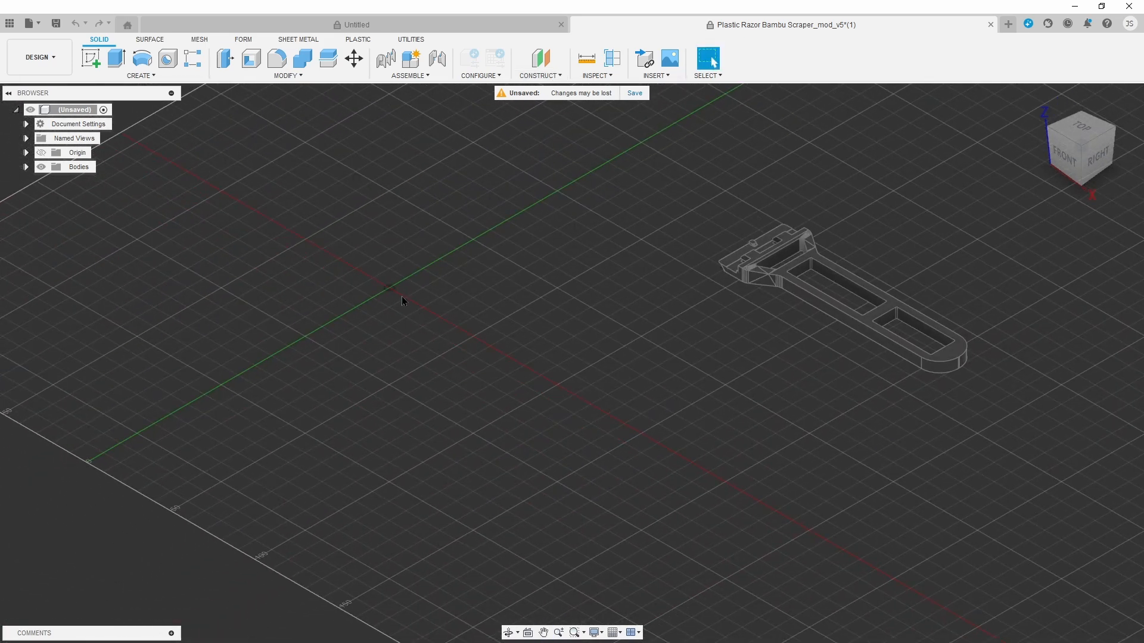
click(538, 76)
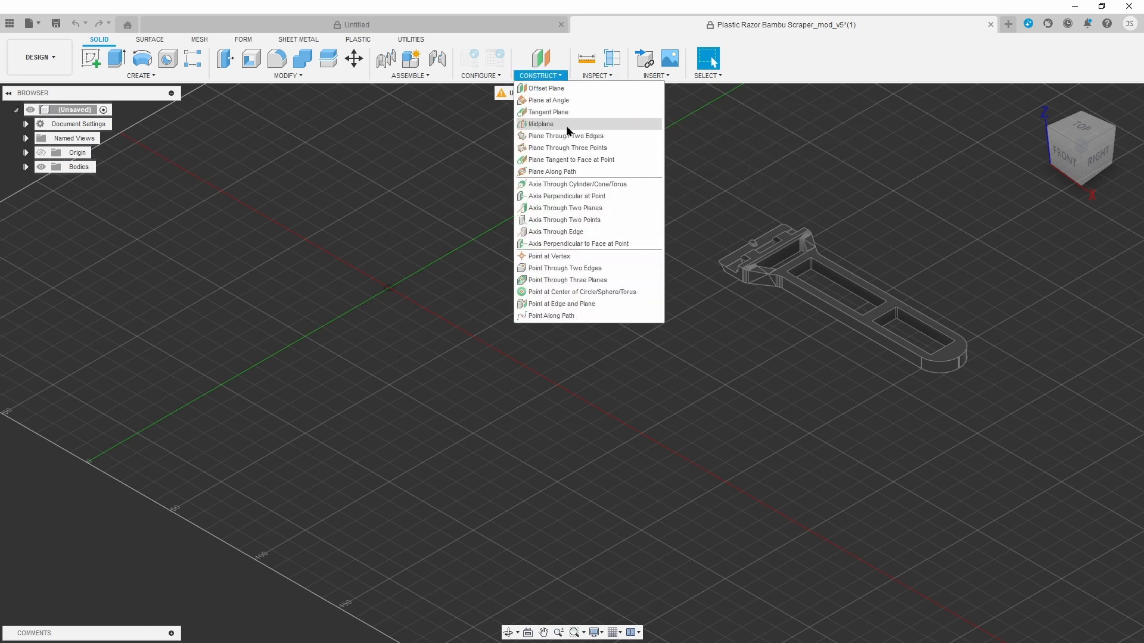
click(587, 124)
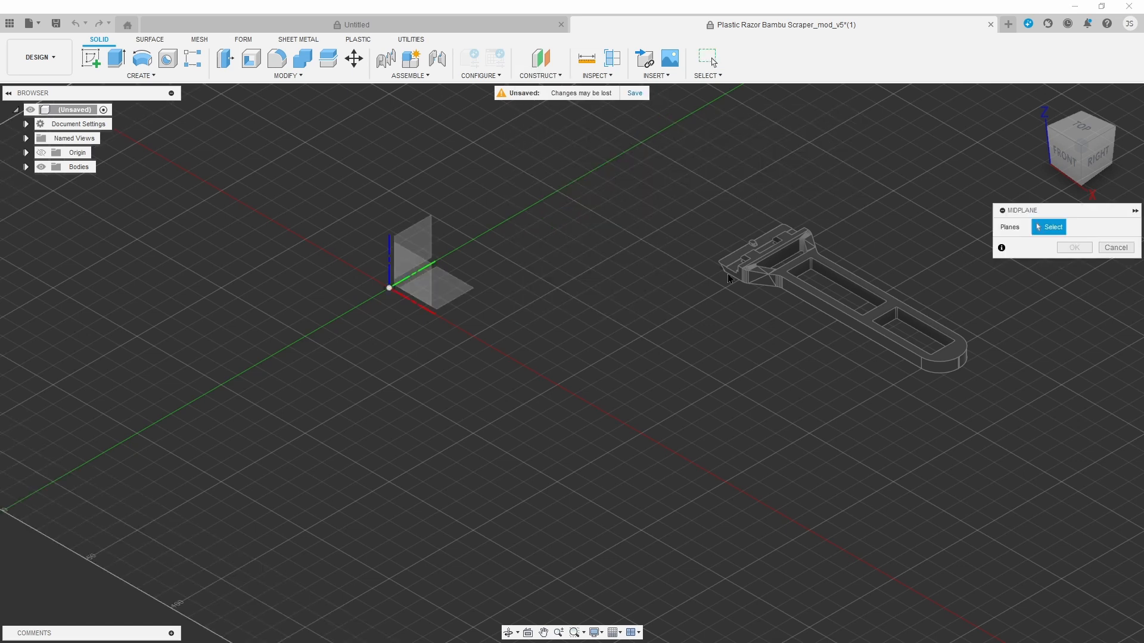
click(815, 306)
shift+middle_drag(938, 480, 738, 453)
click(709, 435)
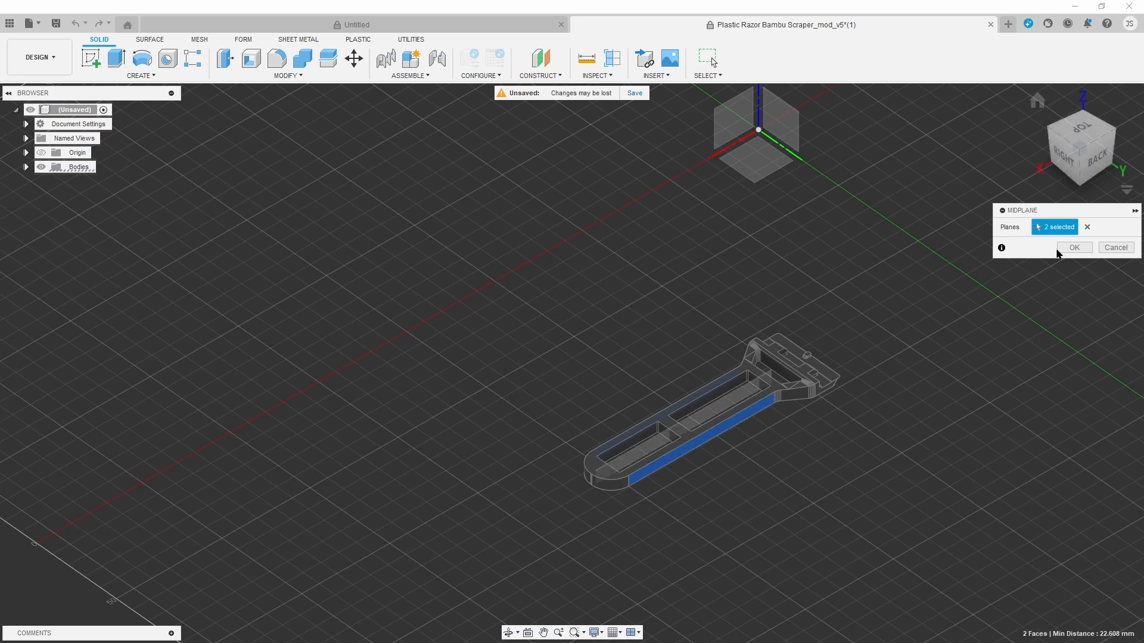
click(1071, 248)
- Move both scraper bodies 120 mm along the handle's length and about 130 mm sideways towards the origin
drag(281, 268, 931, 517)
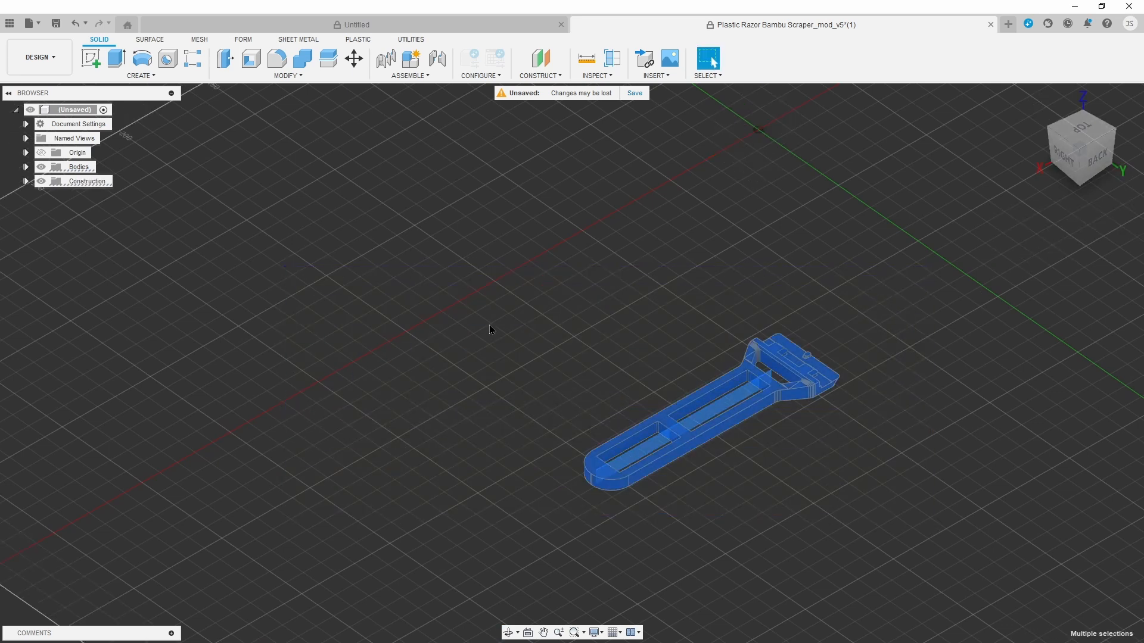
click(354, 60)
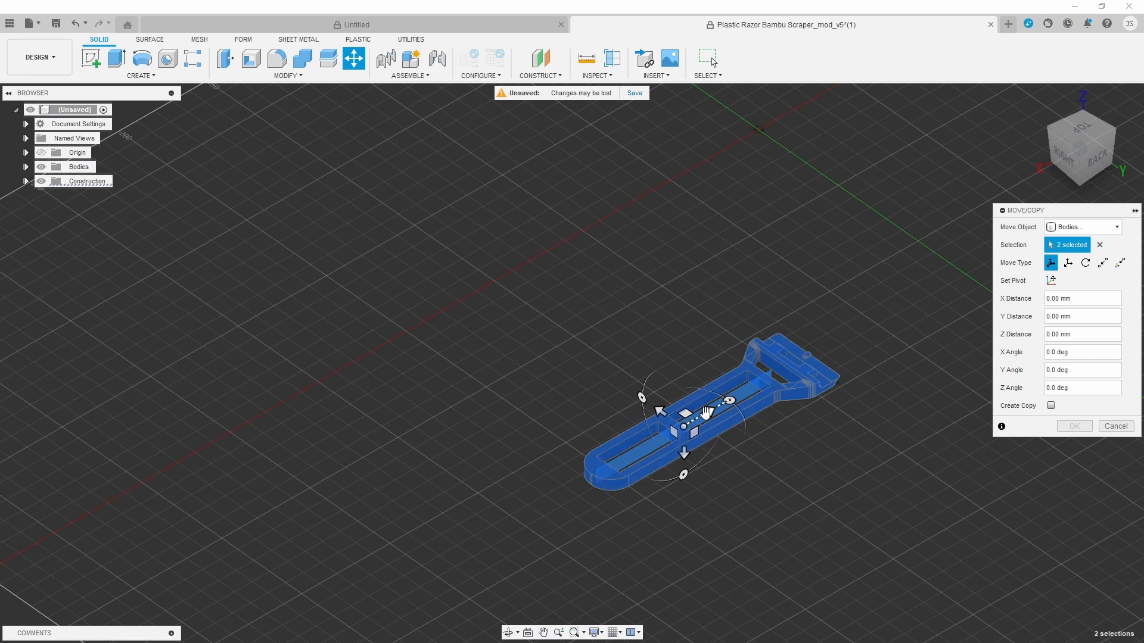
drag(707, 413, 906, 286)
middle_drag(663, 283, 728, 409)
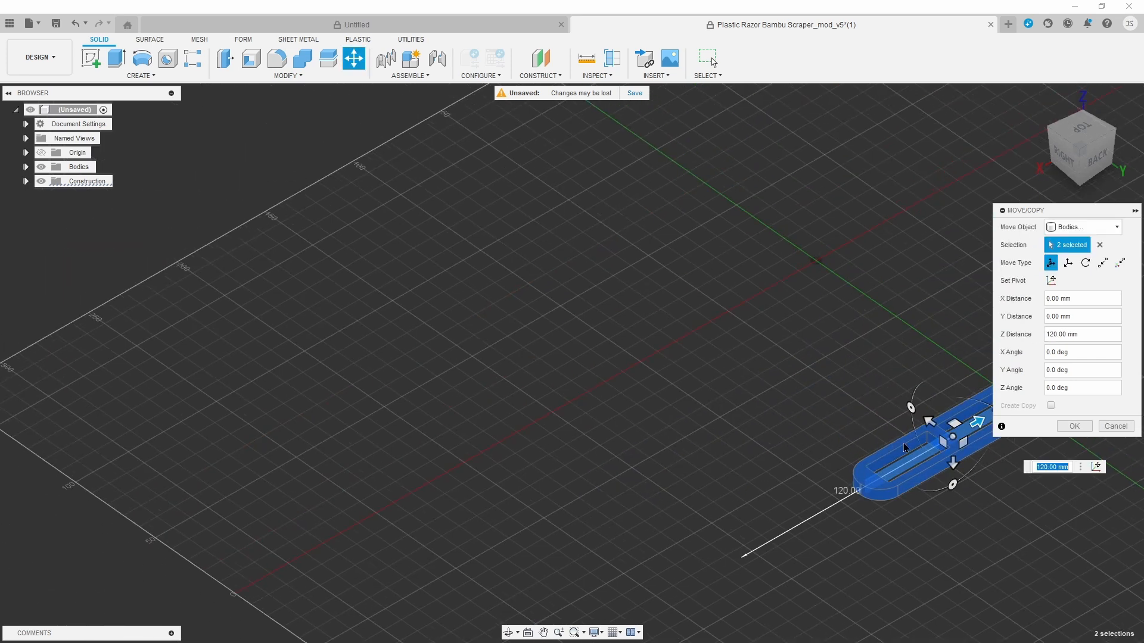
drag(921, 429, 718, 283)
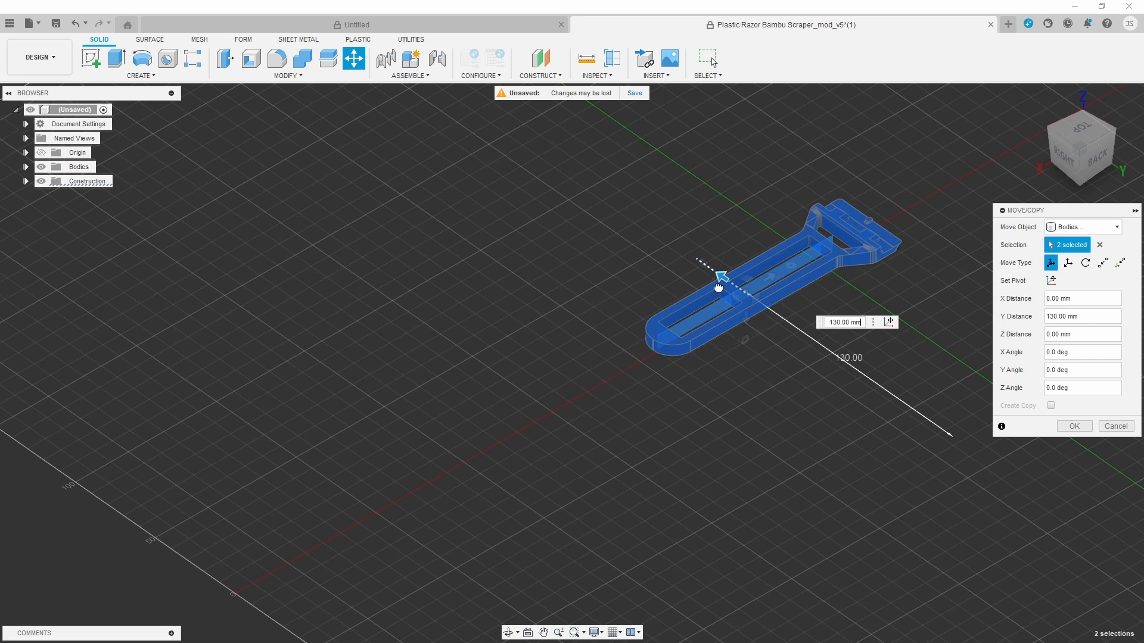
- Fine-tune the sideways shift until the handle's midplane lies on the X axis, and accept the move
click(1081, 130)
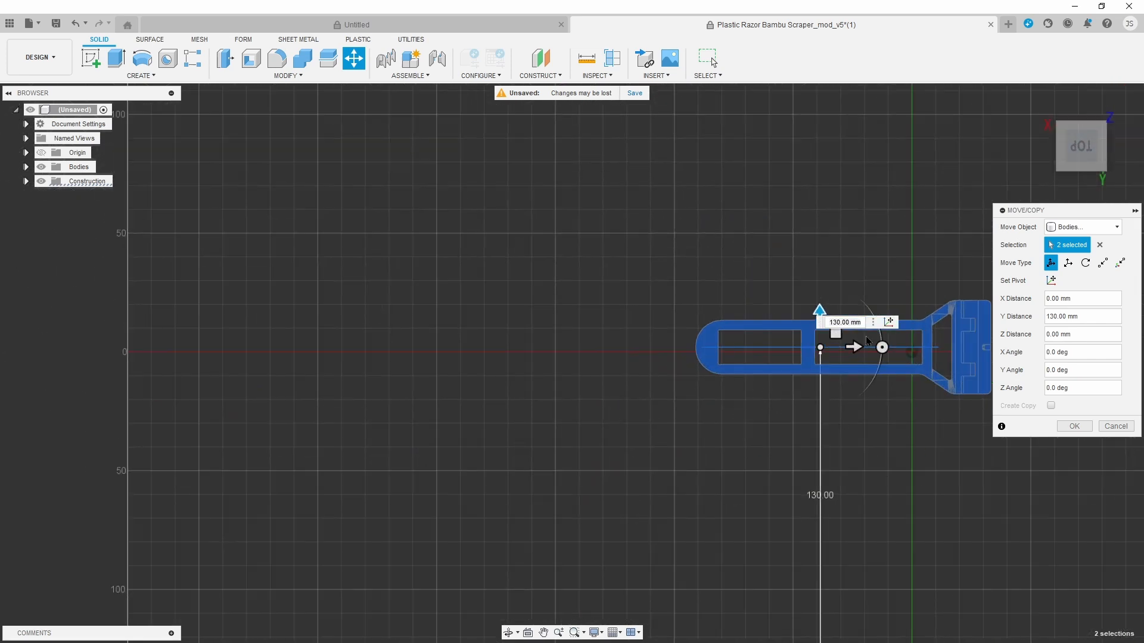
scroll(918, 379, up, 5)
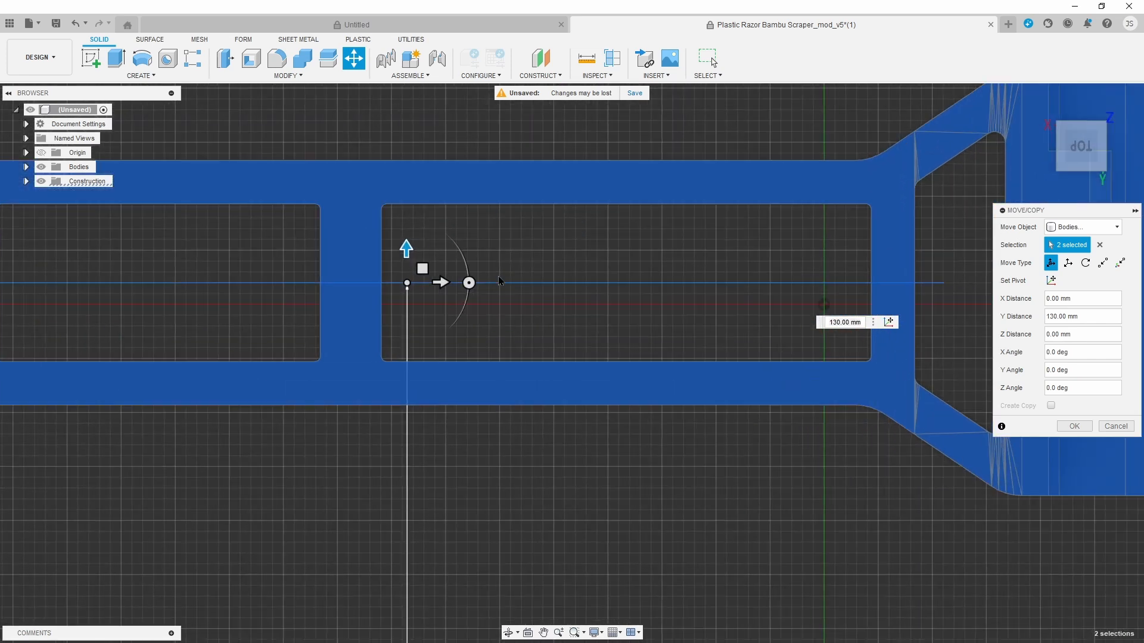
drag(406, 246, 406, 267)
click(1106, 436)
scroll(732, 452, down, 3)
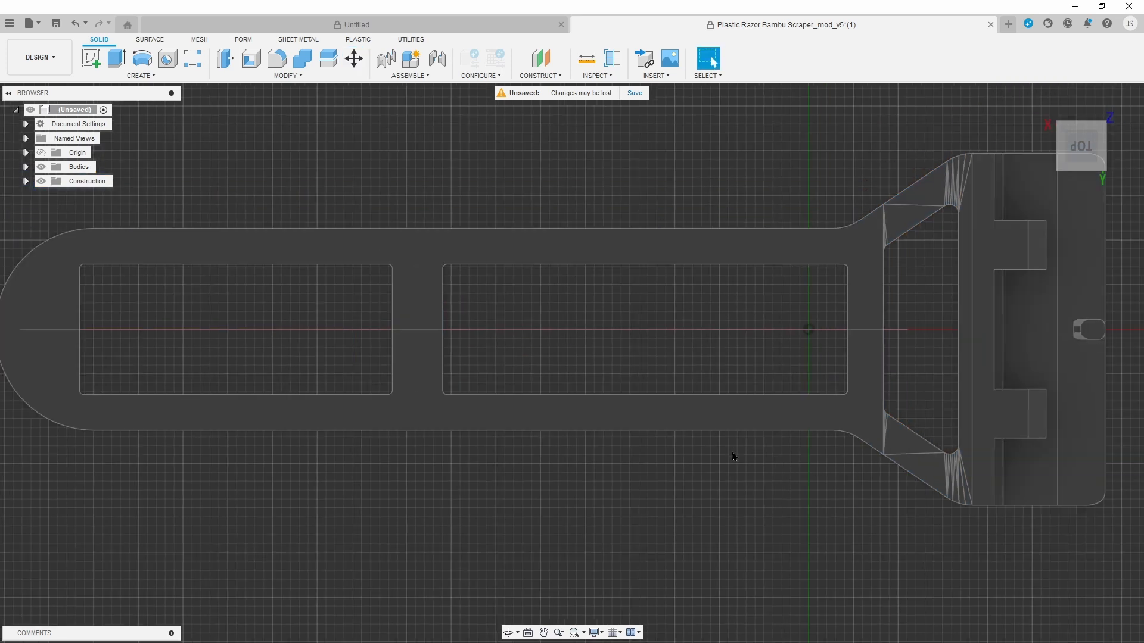
- Delete the construction midplane running through the scraper handle
shift+middle_drag(738, 490, 732, 367)
click(737, 336)
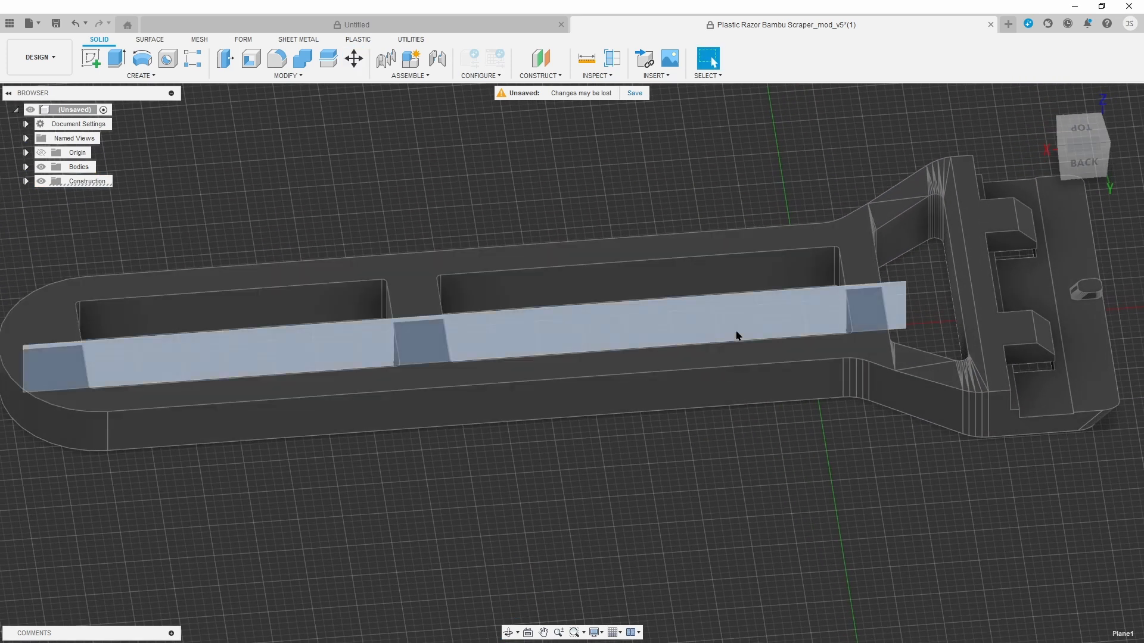
key(Delete)
scroll(704, 479, down, 5)
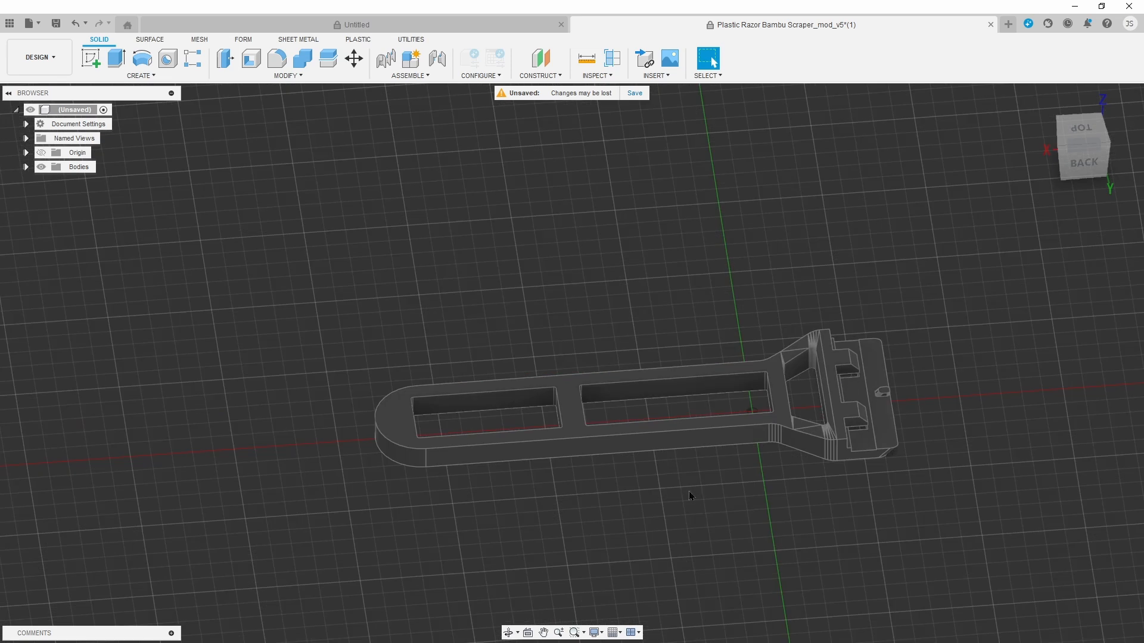
- Turn on design history capture and save the design as Plastic Razor Bambu Scraper_mod_v5 in Admin Project
right_click(57, 114)
click(144, 365)
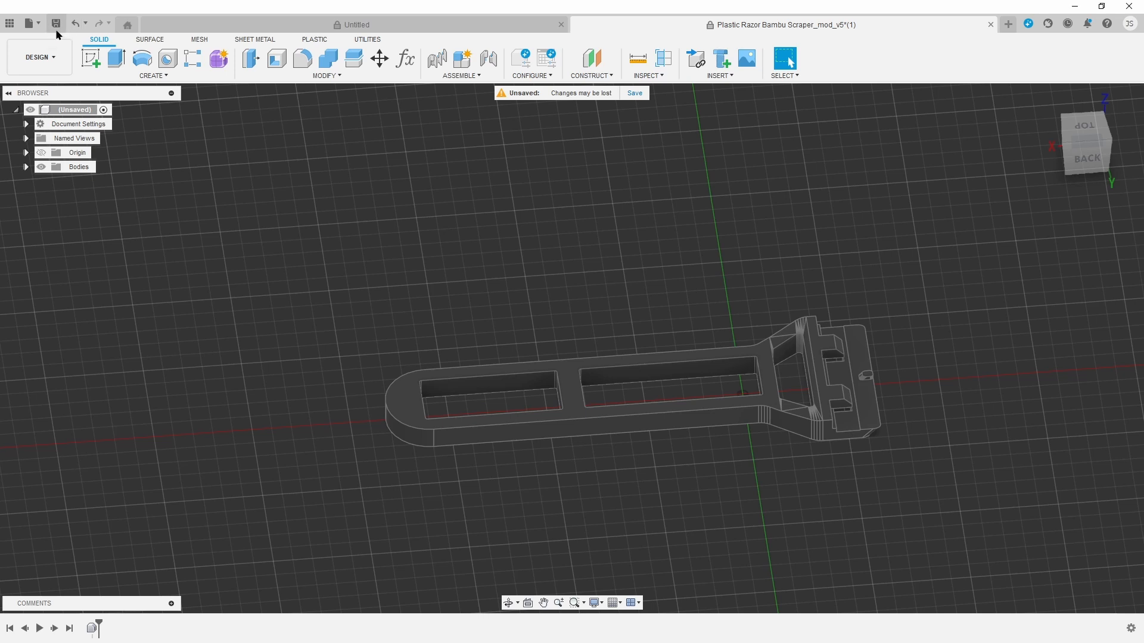
key(ctrl+s)
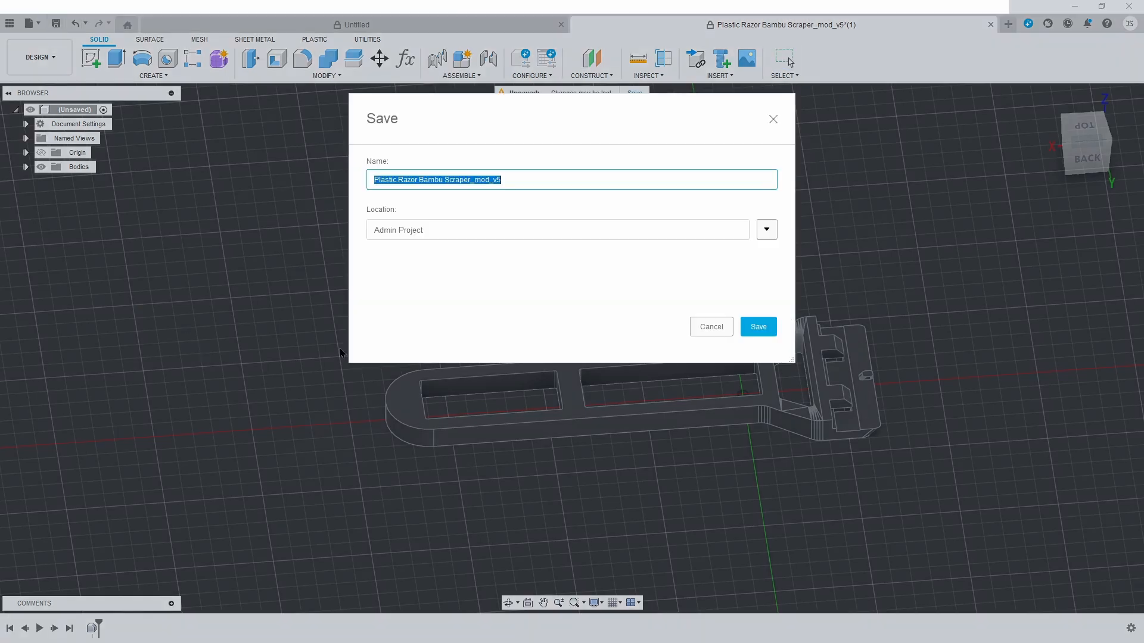
click(750, 332)
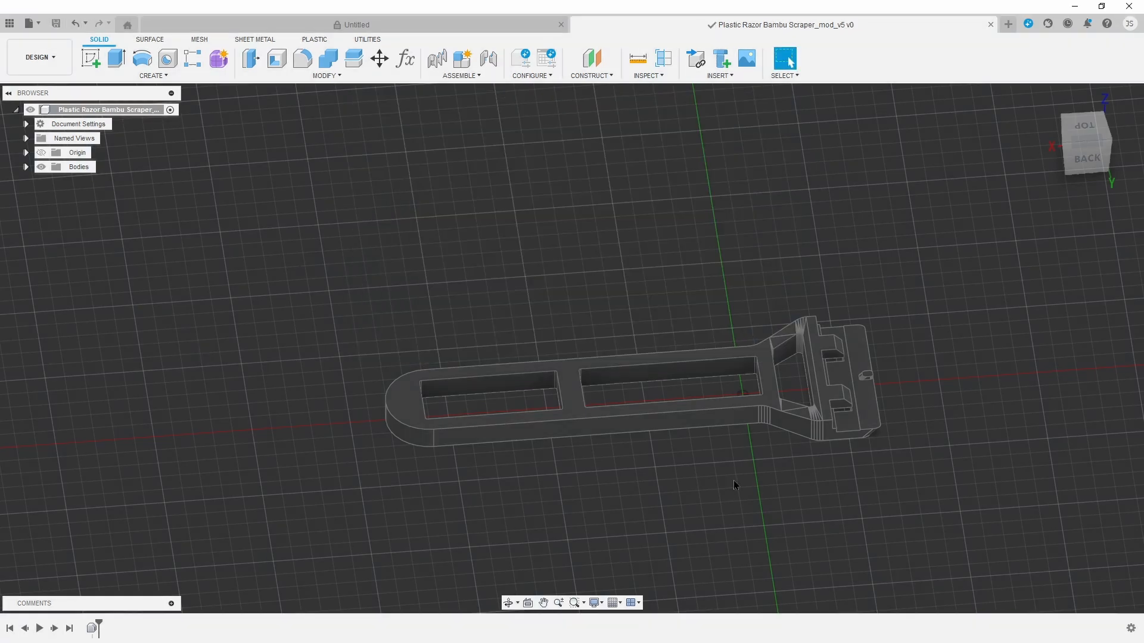
- Start a sketch on the vertical XZ origin plane that runs lengthwise through the middle of the scraper
click(1064, 168)
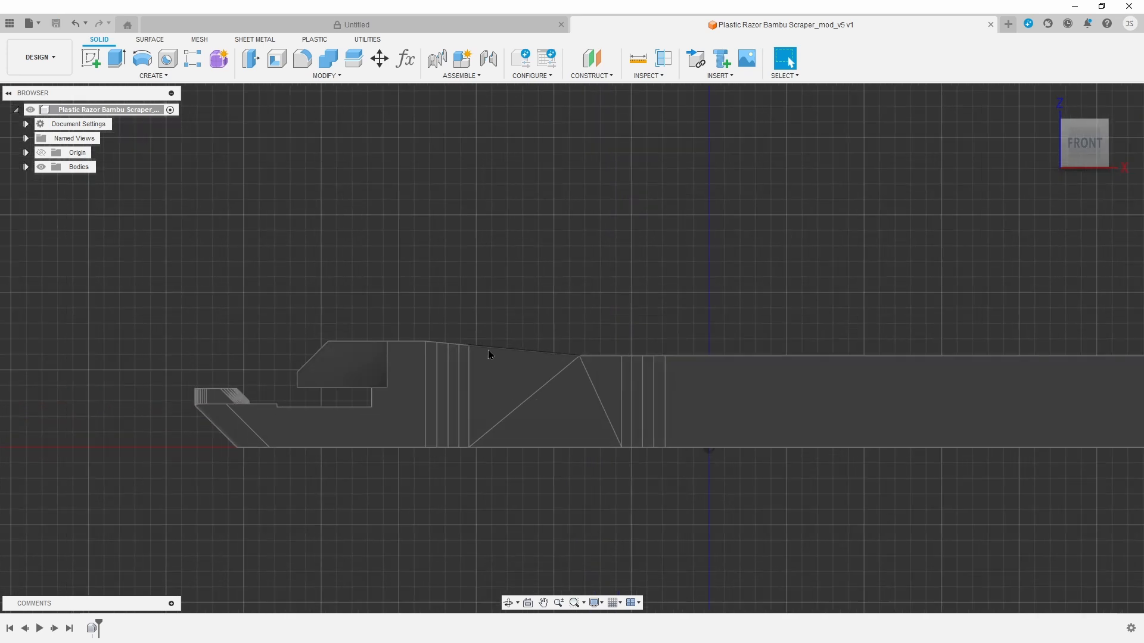
scroll(488, 355, up, 3)
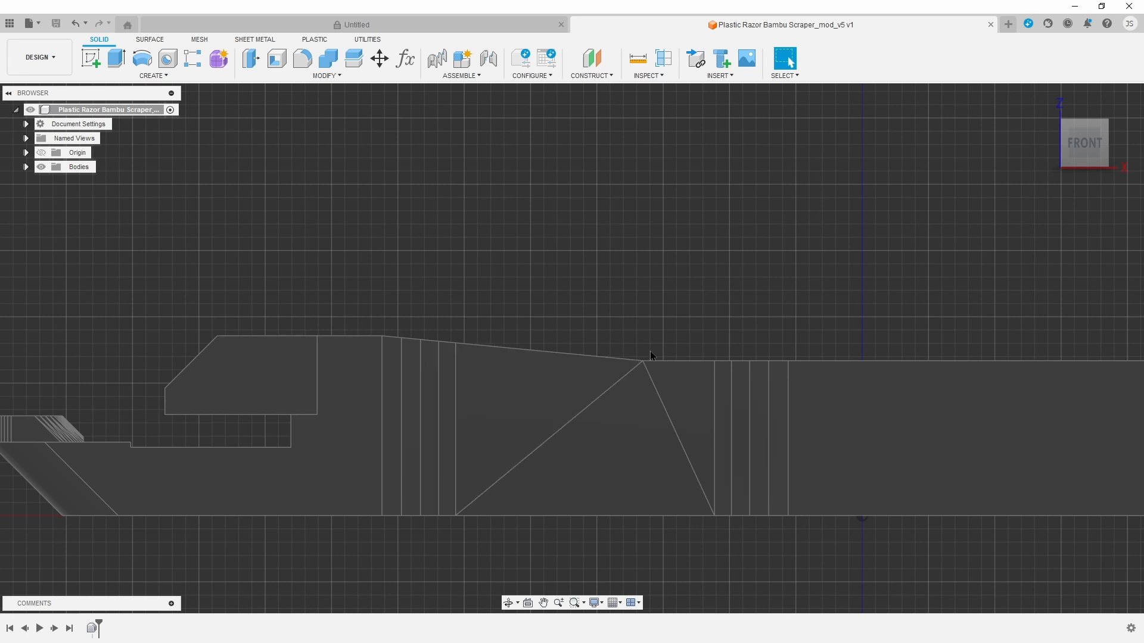
click(91, 60)
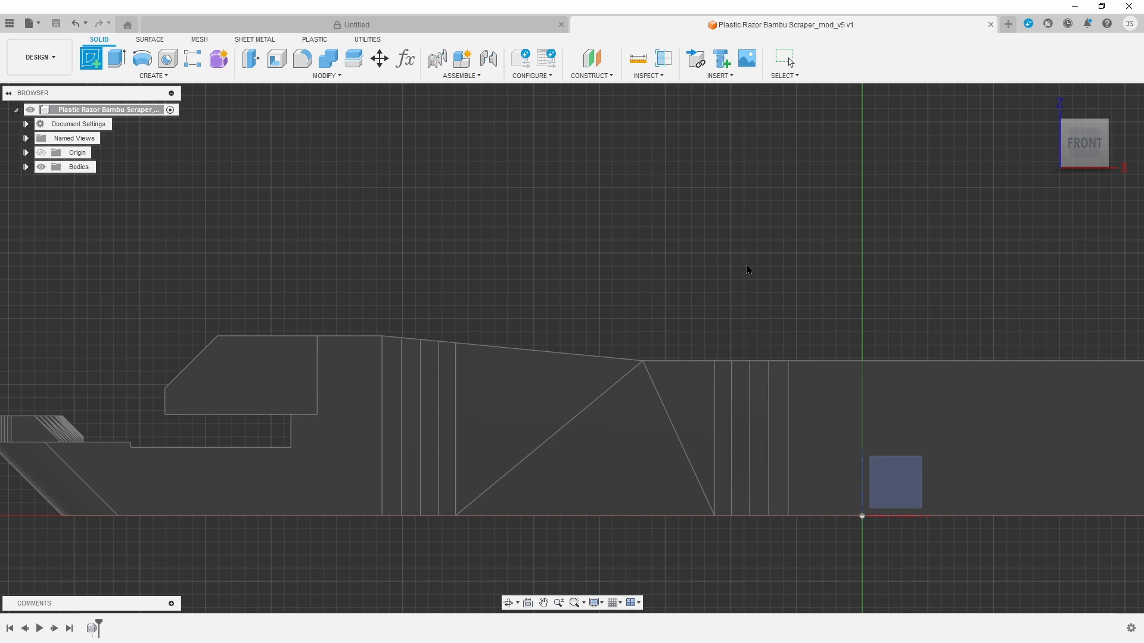
shift+middle_drag(1099, 186, 842, 209)
click(847, 219)
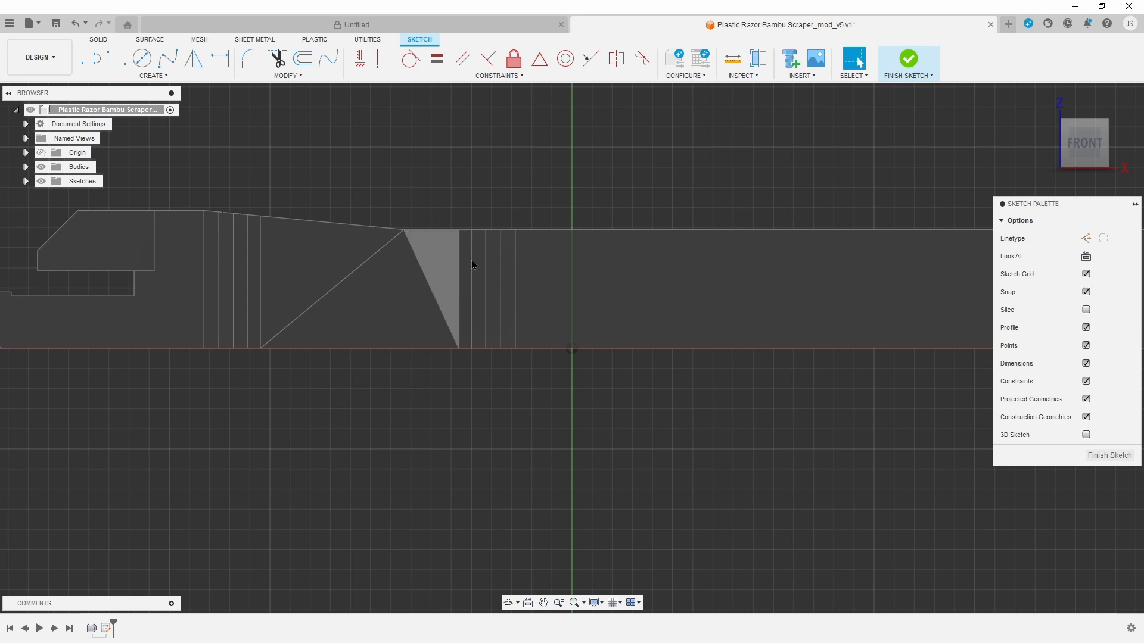
- Project the handle's long top edge, the top vertex at the neck's curve and the short top edge behind the blade holder
key(p)
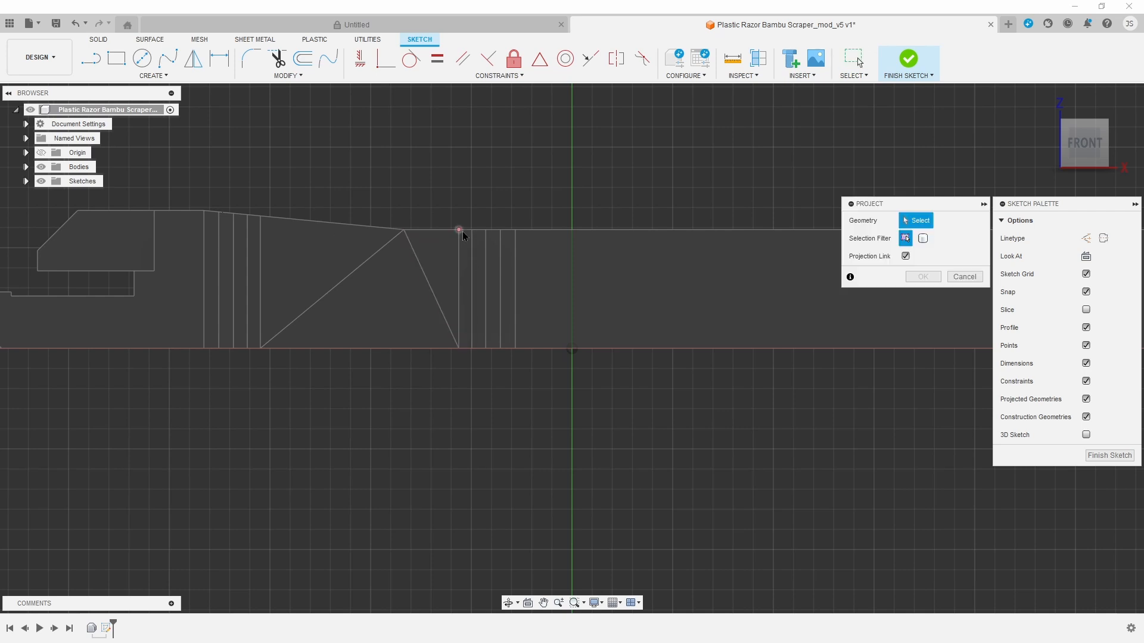
click(537, 235)
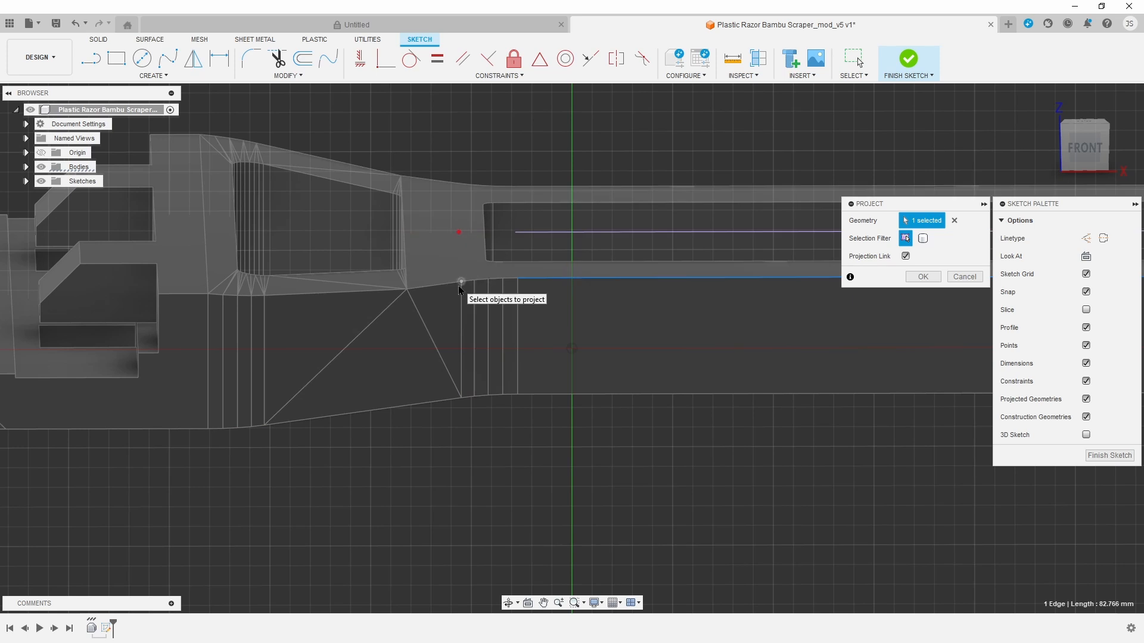
click(458, 286)
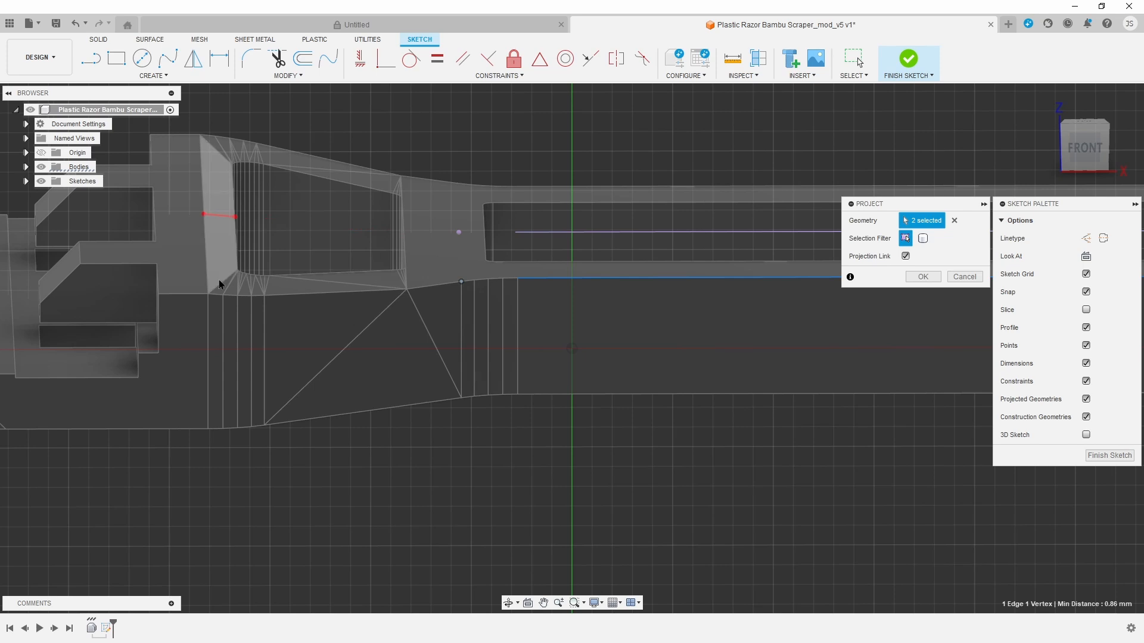
click(188, 295)
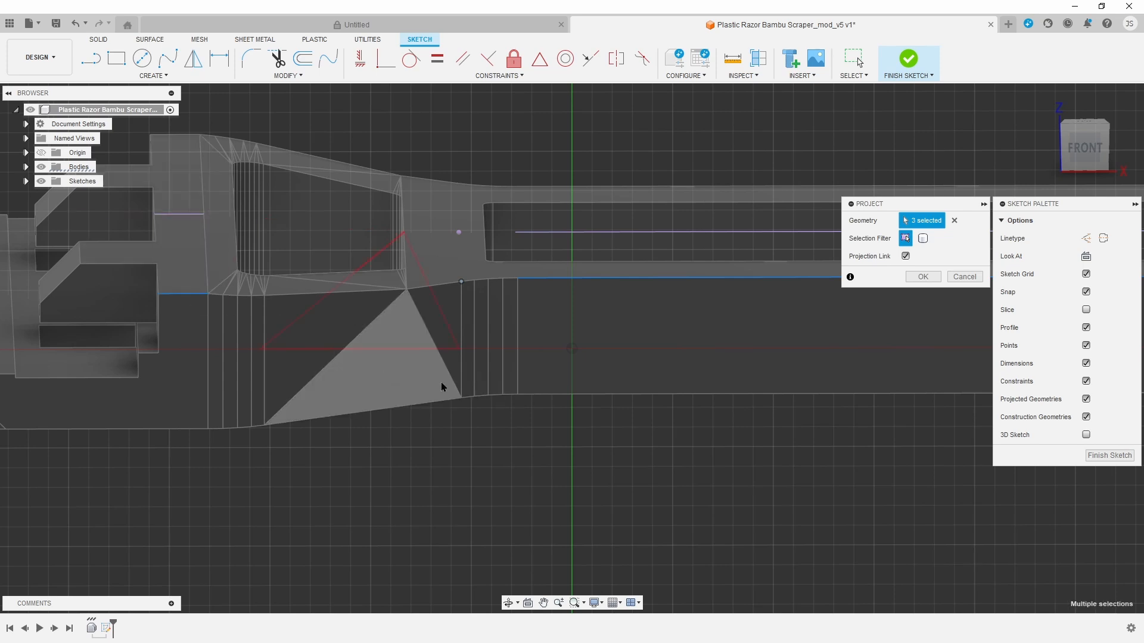
key(Return)
- Draw a line about 13.3 mm long from the holder's projected edge towards the handle, ending in a downward slope about 1.3 mm long
click(1077, 162)
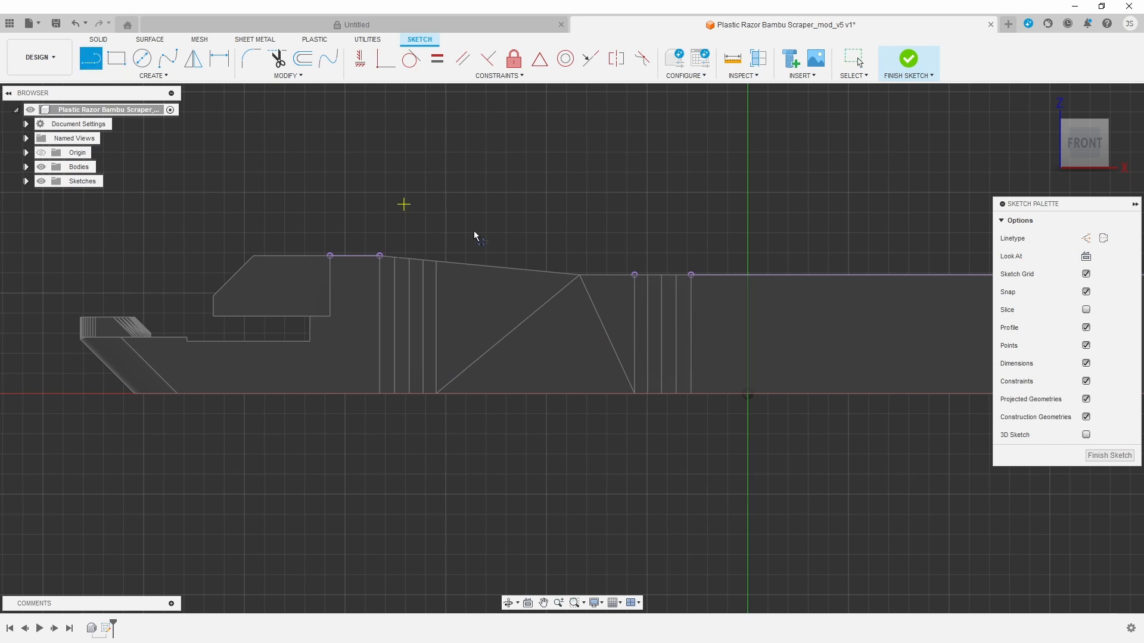
click(380, 255)
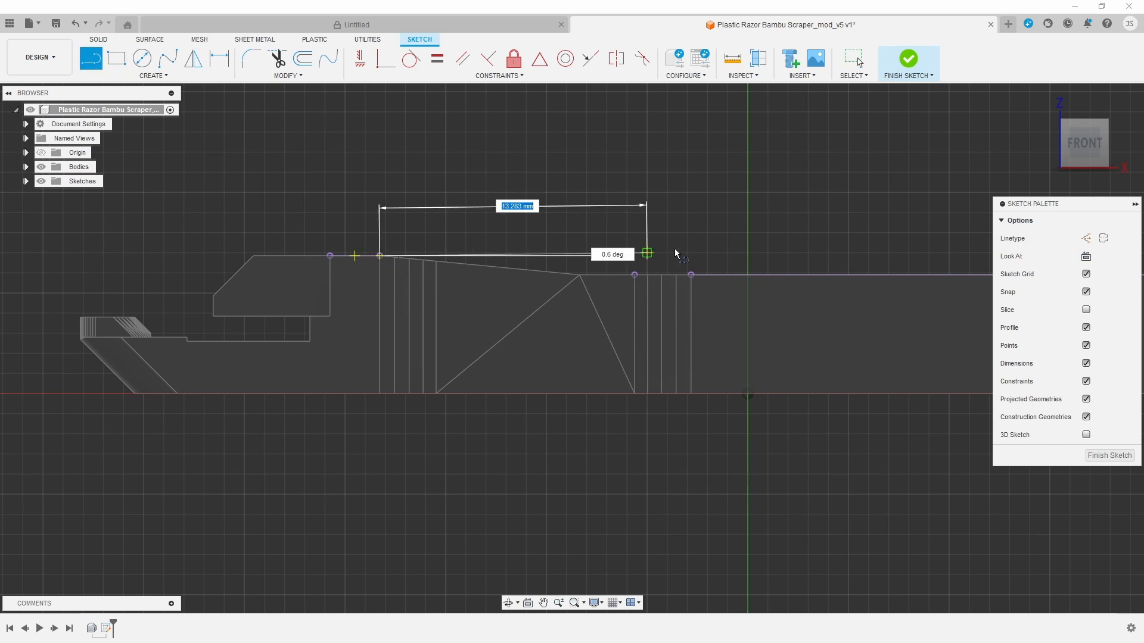
drag(1068, 141, 1062, 135)
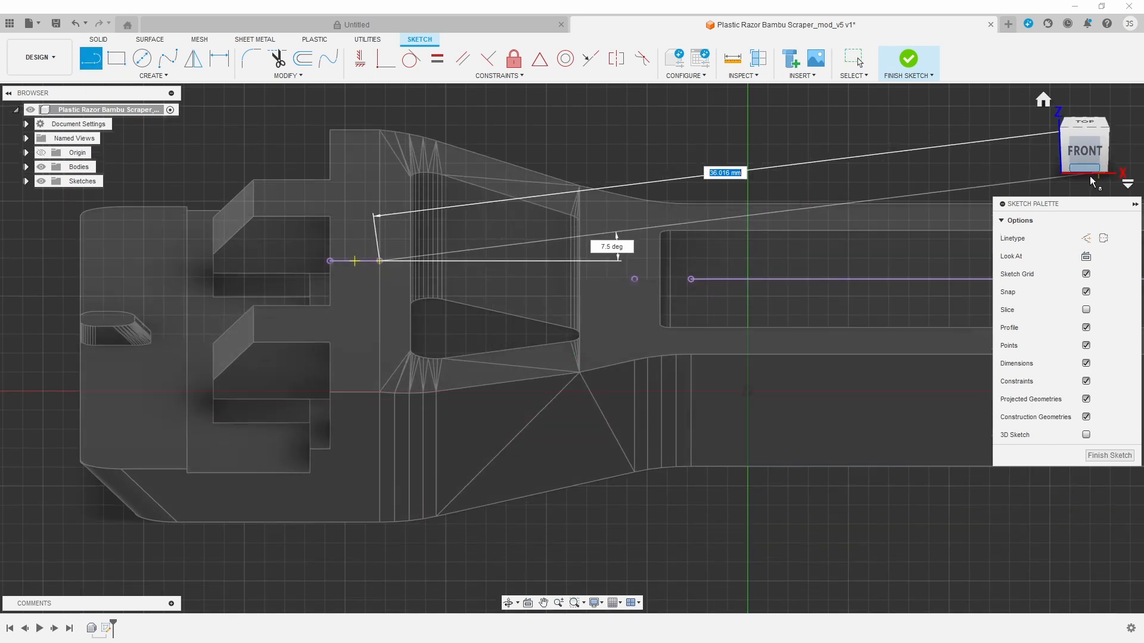
click(648, 265)
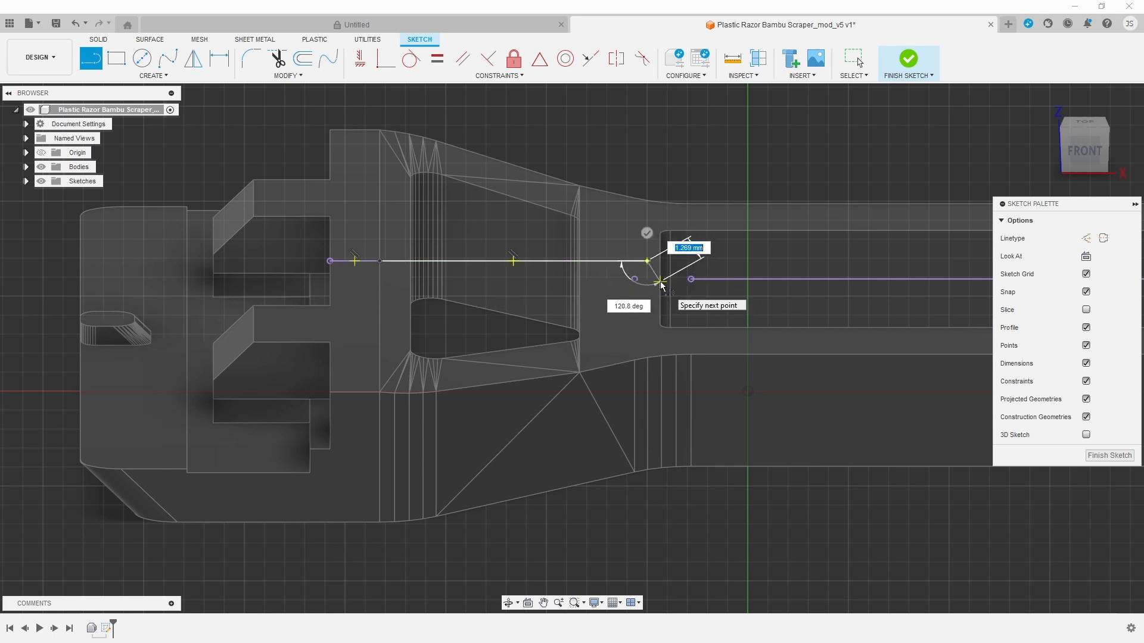
click(660, 282)
key(Escape)
scroll(692, 299, down, 2)
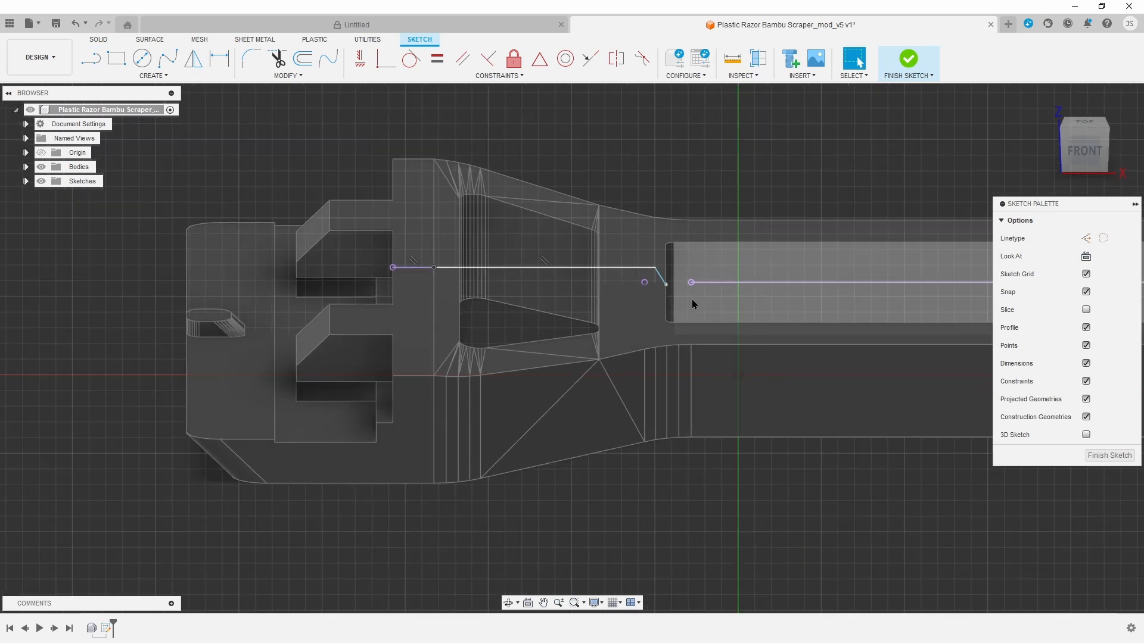
- Try to apply a horizontal/vertical constraint to the long top line
middle_drag(817, 457, 830, 416)
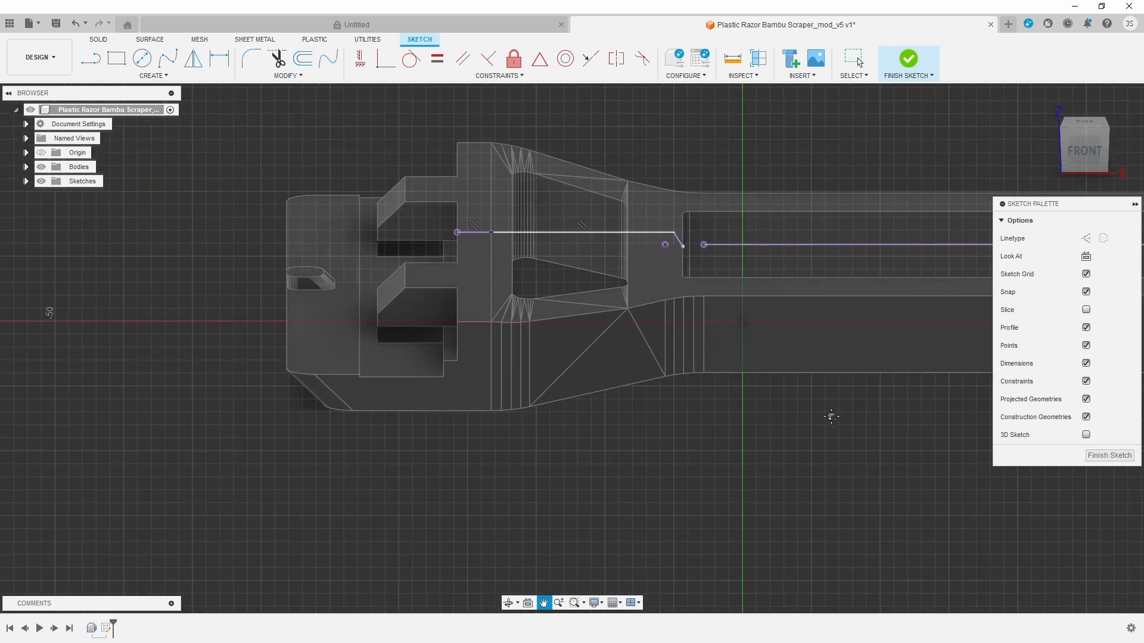
click(1085, 150)
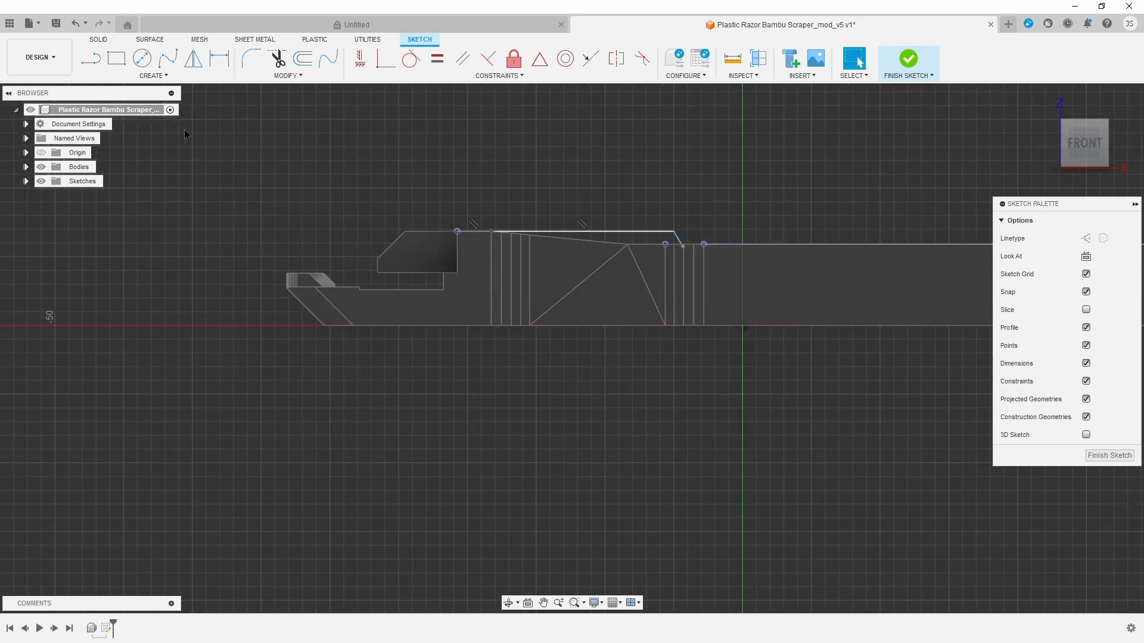
scroll(555, 240, down, 2)
scroll(581, 234, up, 5)
click(741, 237)
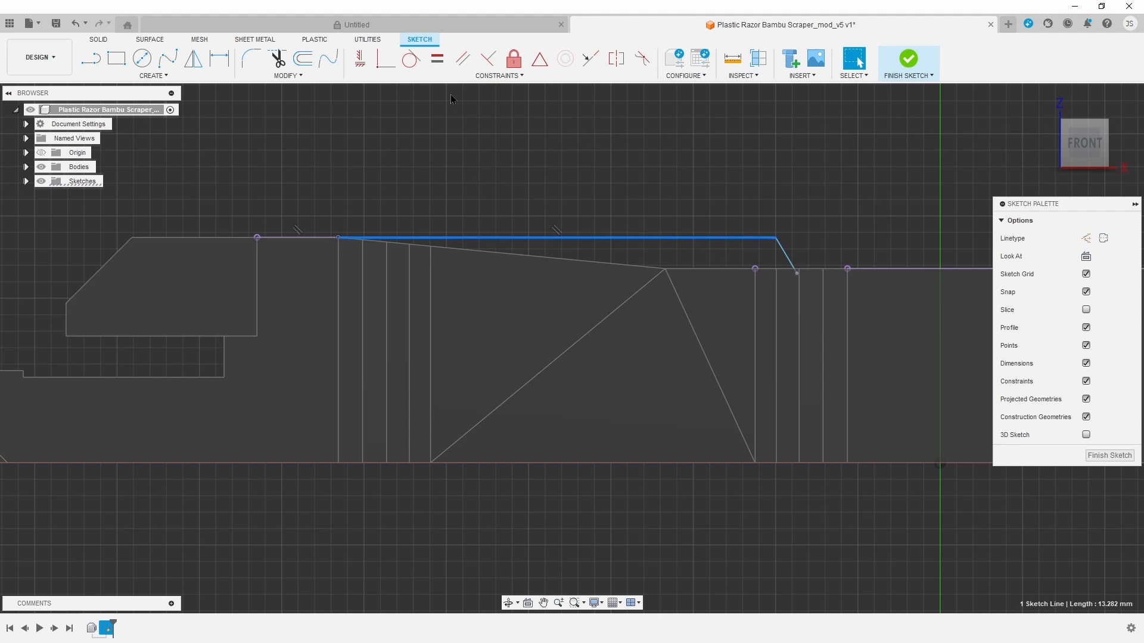
click(360, 58)
- Close the profile below the long top line with a vertical, a horizontal and a slanted line, and finish the sketch
click(91, 58)
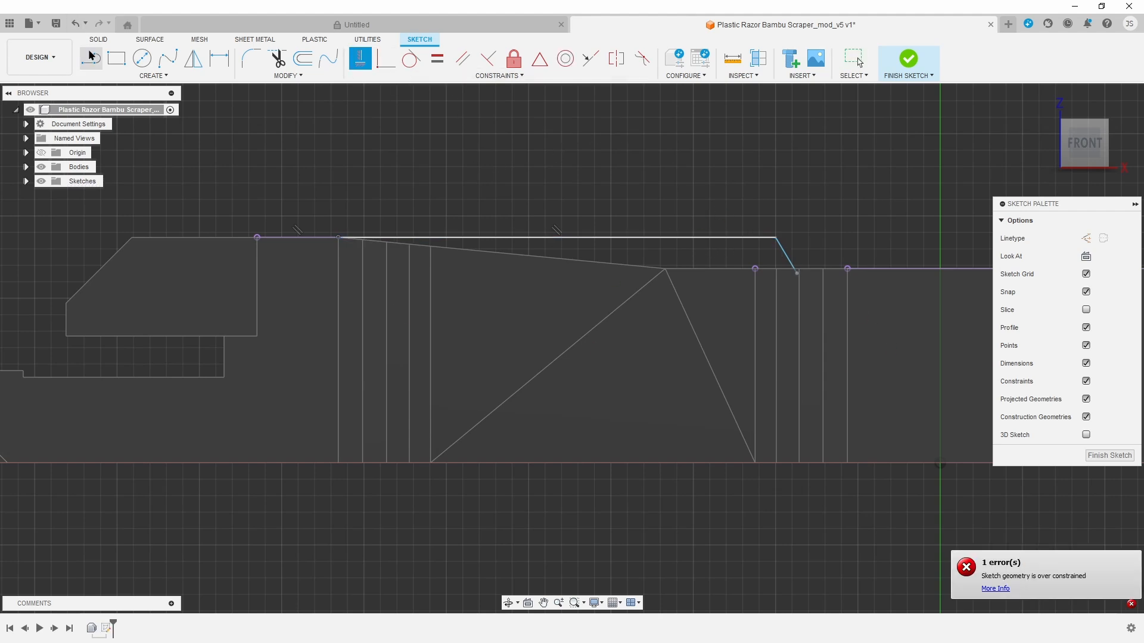
click(338, 238)
click(337, 314)
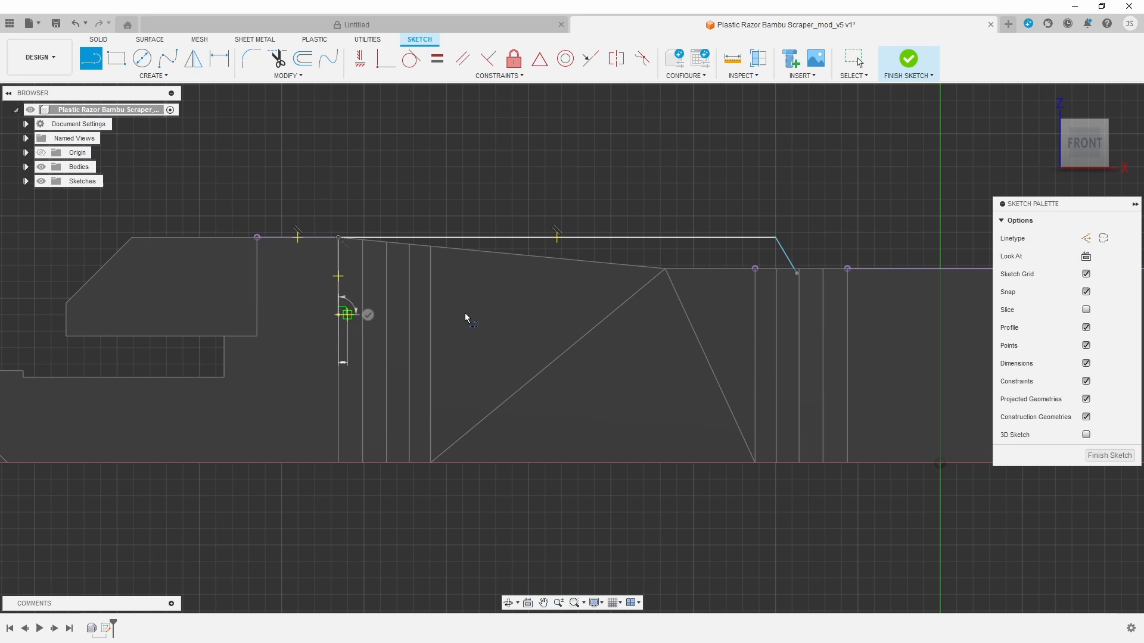
click(808, 315)
click(797, 273)
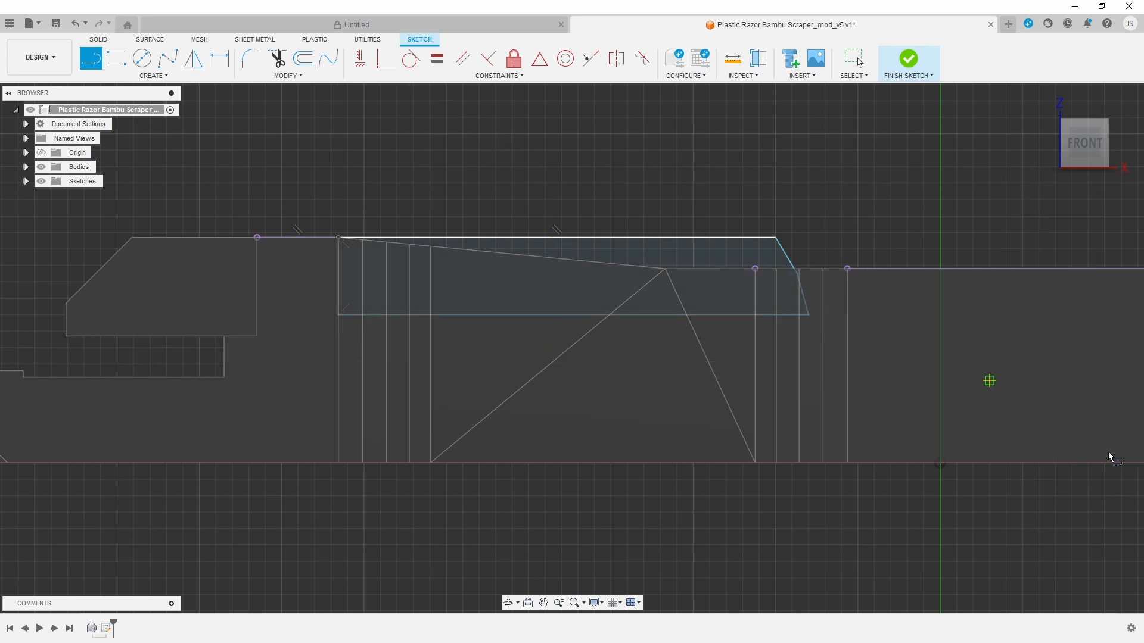
shift+middle_drag(991, 380, 1084, 170)
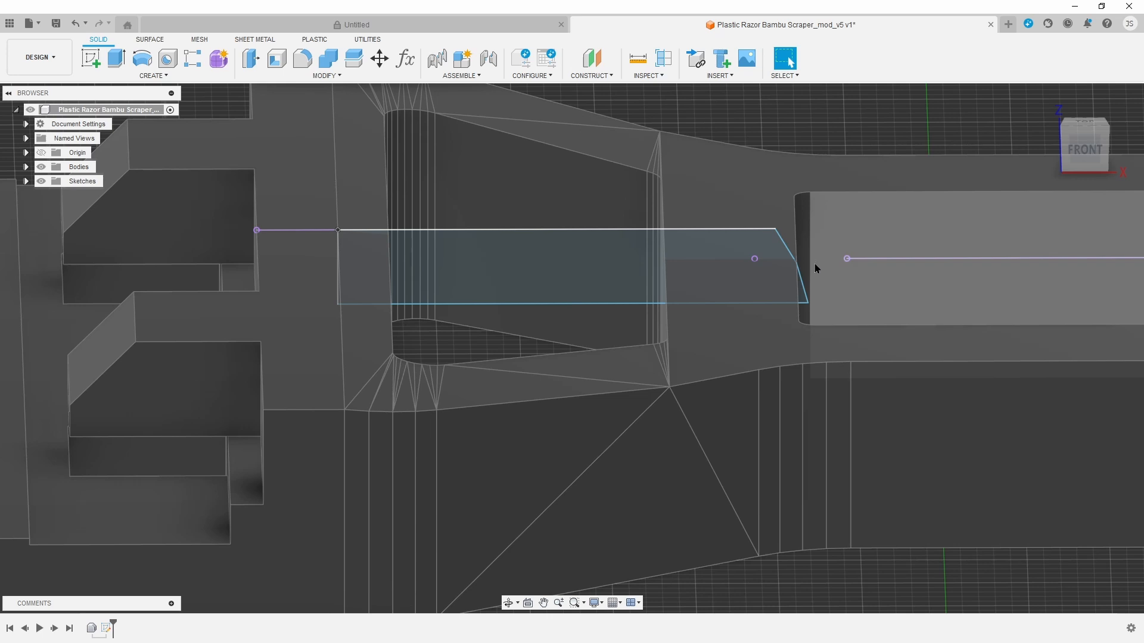
scroll(814, 264, down, 3)
scroll(813, 263, down, 2)
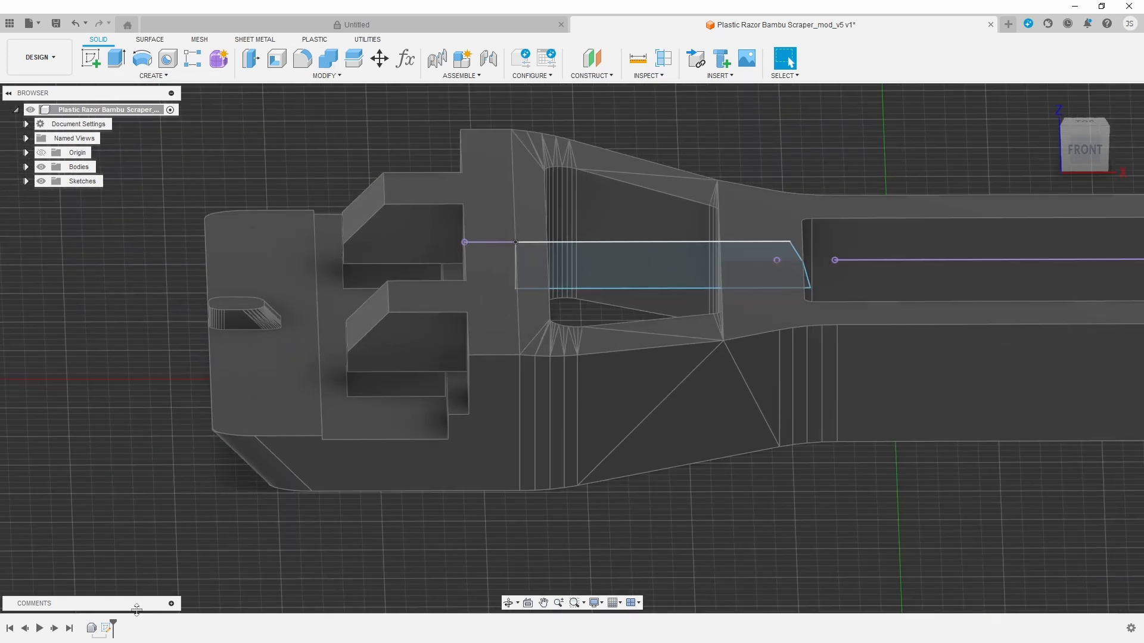
- Reopen the neck sketch, set the short slope at 45° to the long top line, and reposition the profile's slanted end
double_click(106, 628)
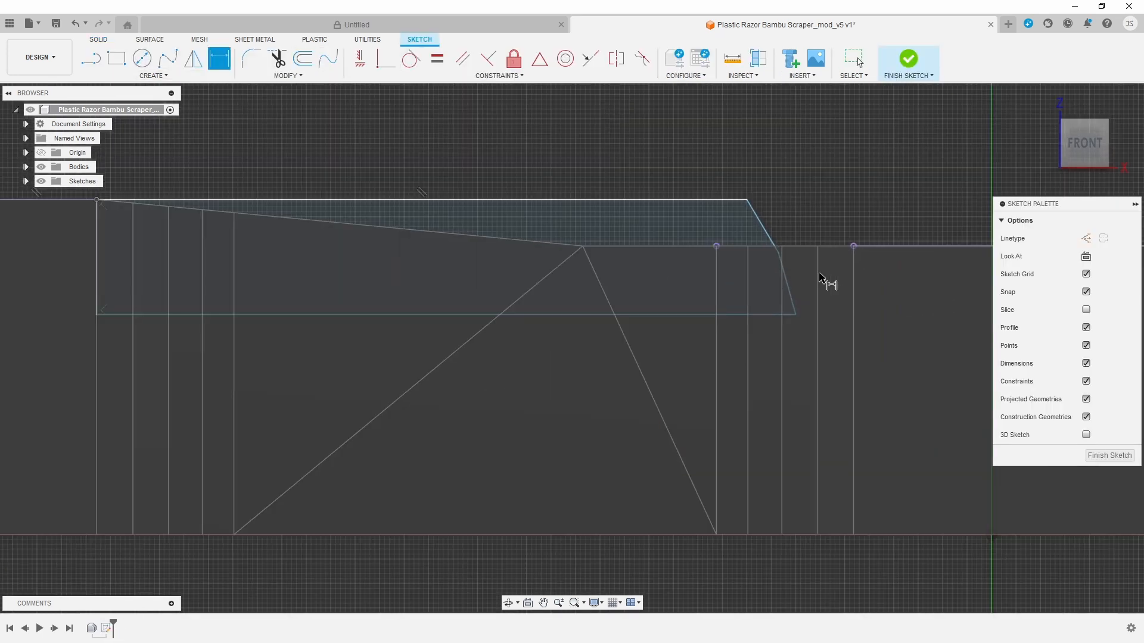
click(772, 241)
click(738, 201)
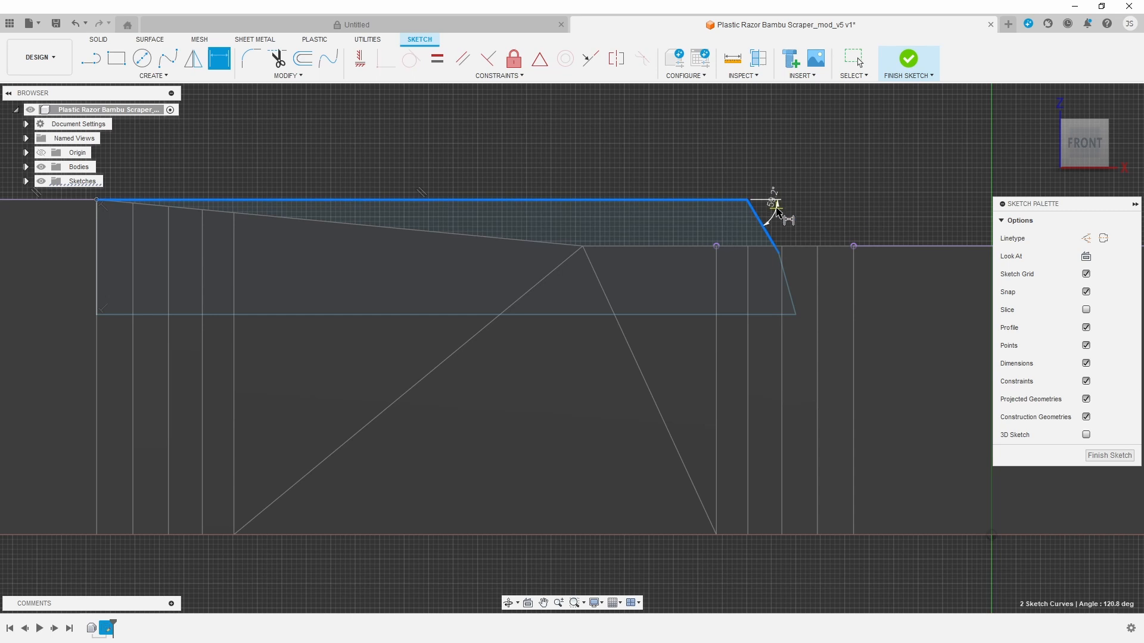
click(777, 211)
key(Return)
key(Escape)
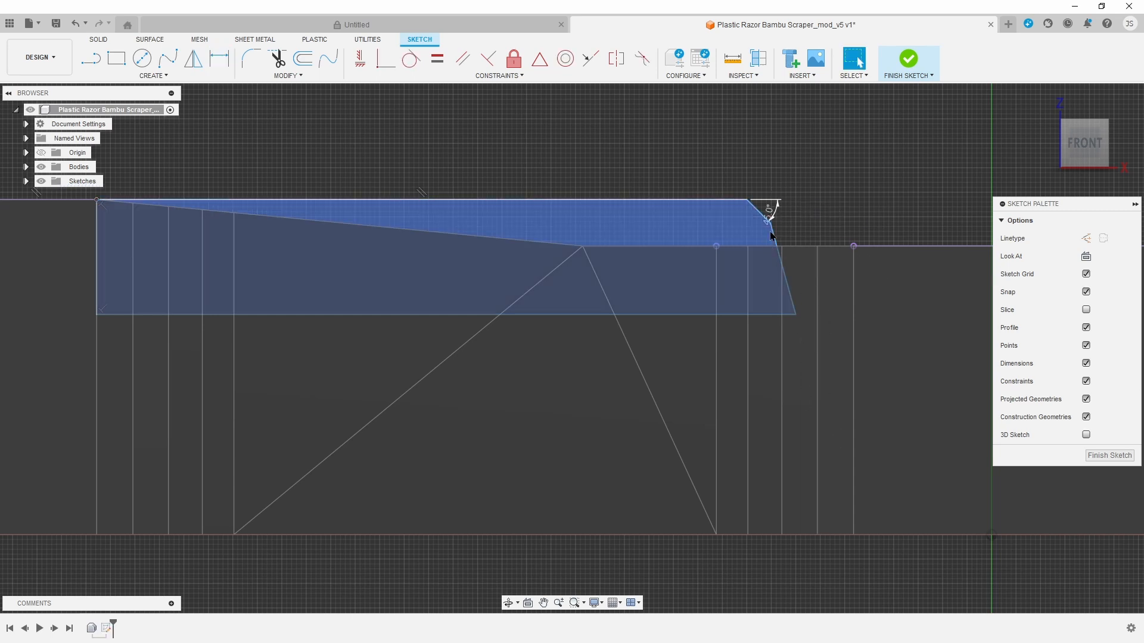
mouse_move(772, 239)
mouse_down()
mouse_move(786, 248)
mouse_move(794, 312)
mouse_move(782, 316)
mouse_up()
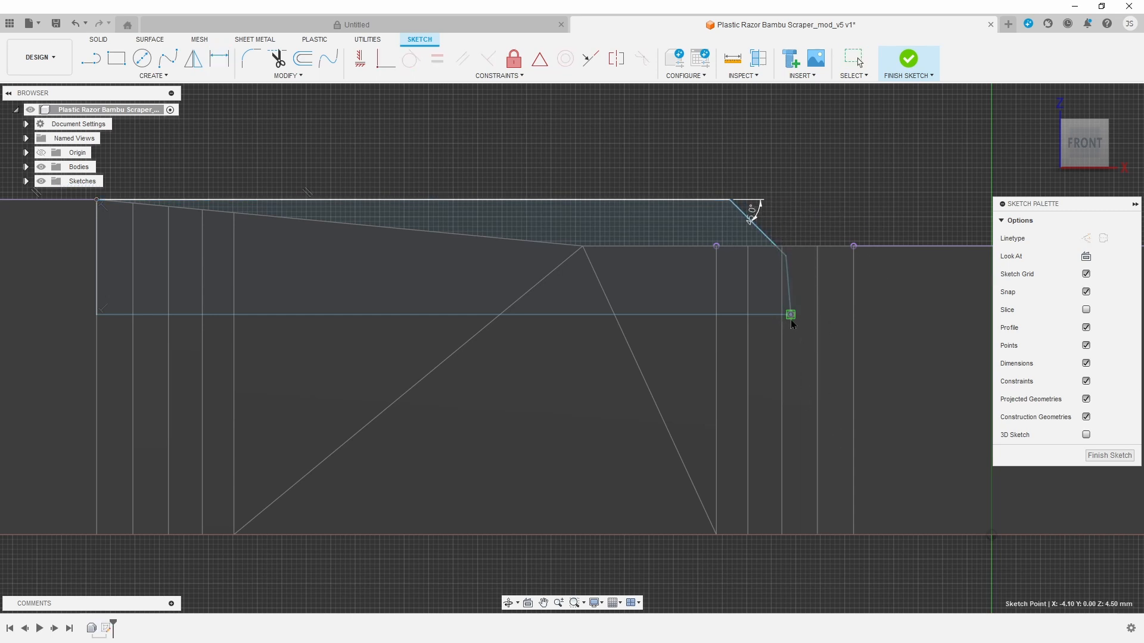
drag(1084, 143, 1083, 156)
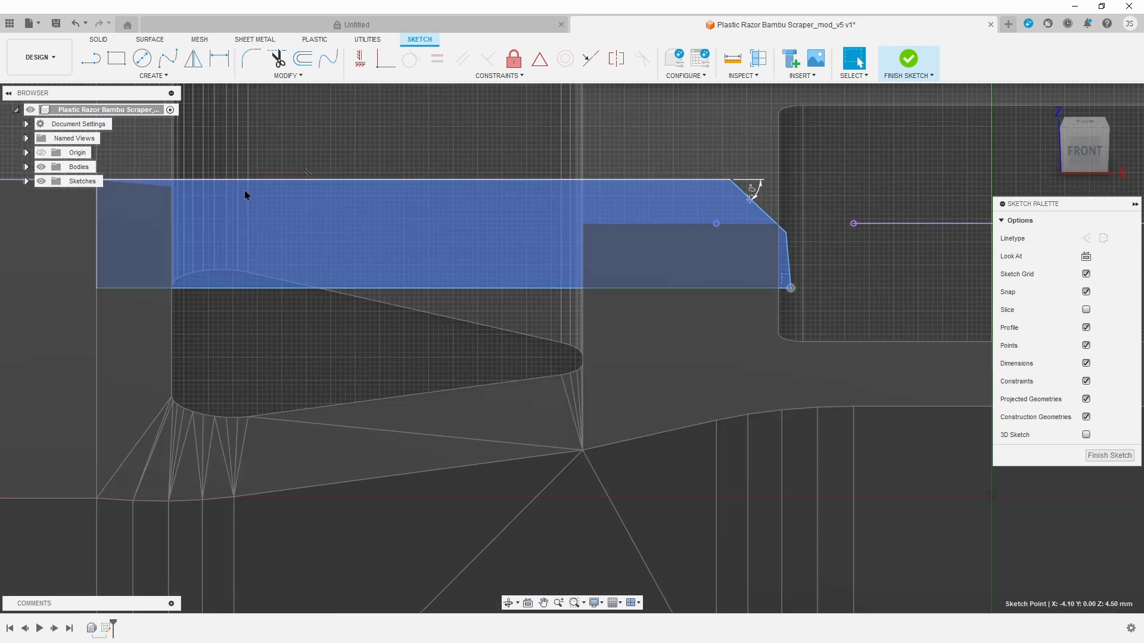
click(218, 62)
scroll(120, 237, down, 1)
click(102, 193)
click(676, 282)
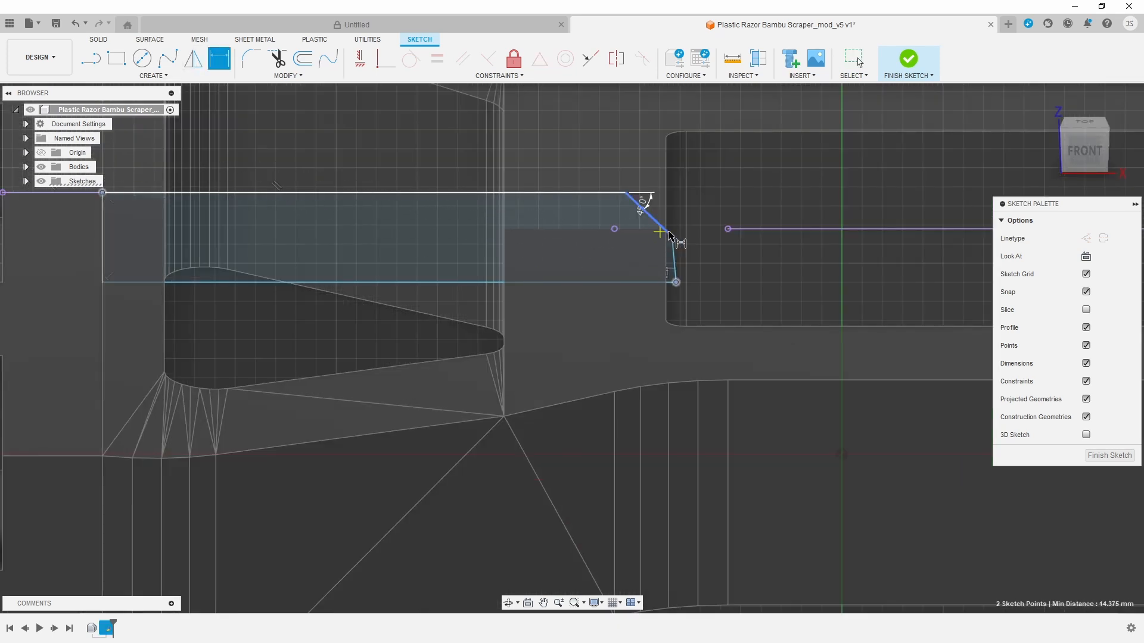
scroll(650, 487, down, 2)
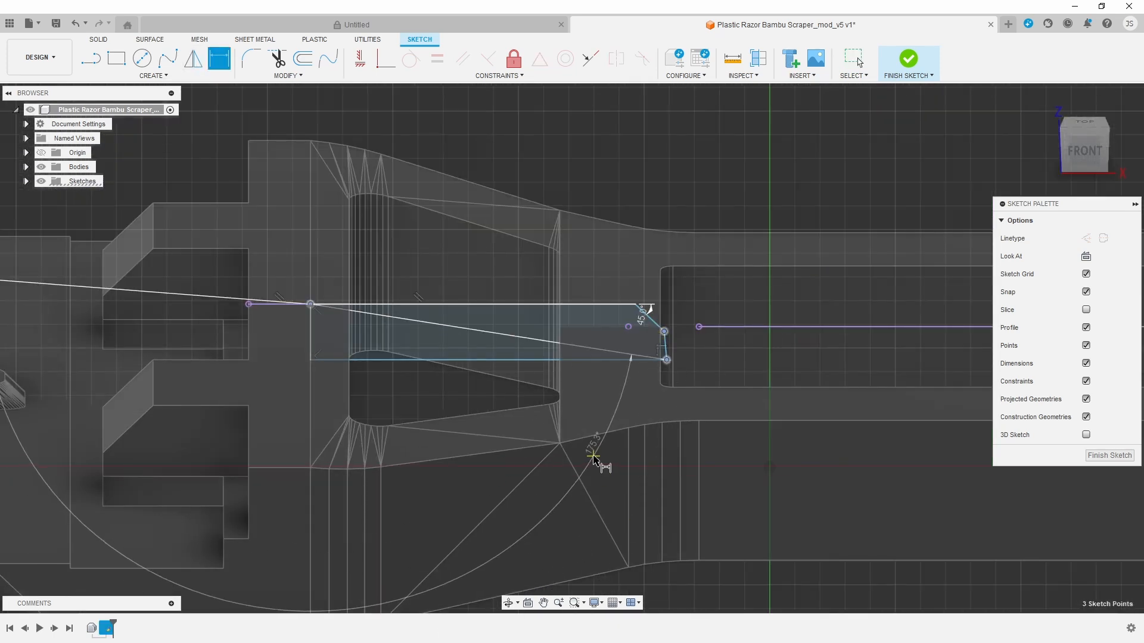
key(Escape)
- Draw a vertical line upward from the lower end of the 45° slope and convert it to construction geometry
key(l)
click(663, 331)
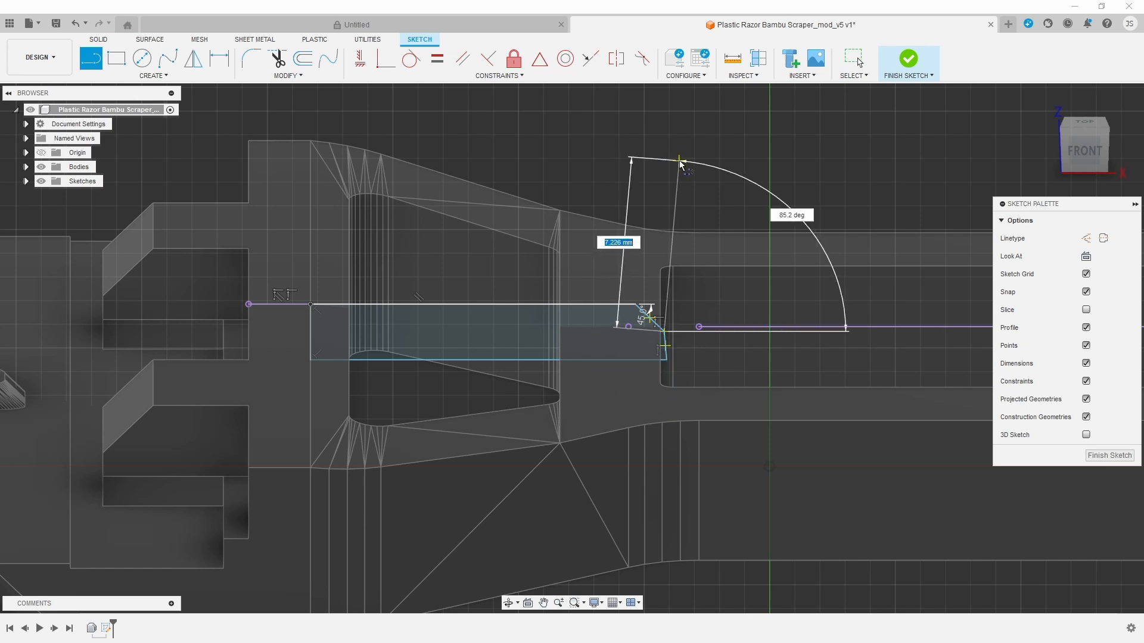
click(664, 146)
key(Escape)
click(663, 178)
key(x)
- Dimension the vertical construction line 13 mm from the start of the long top line behind the blade holder
key(d)
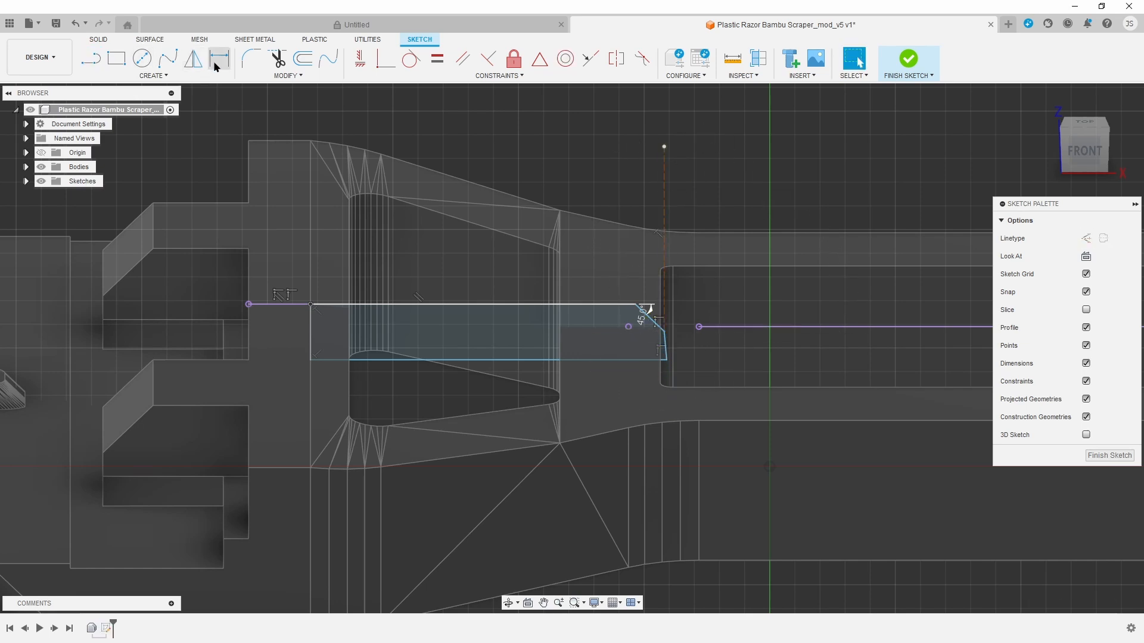
click(310, 304)
click(665, 197)
click(547, 156)
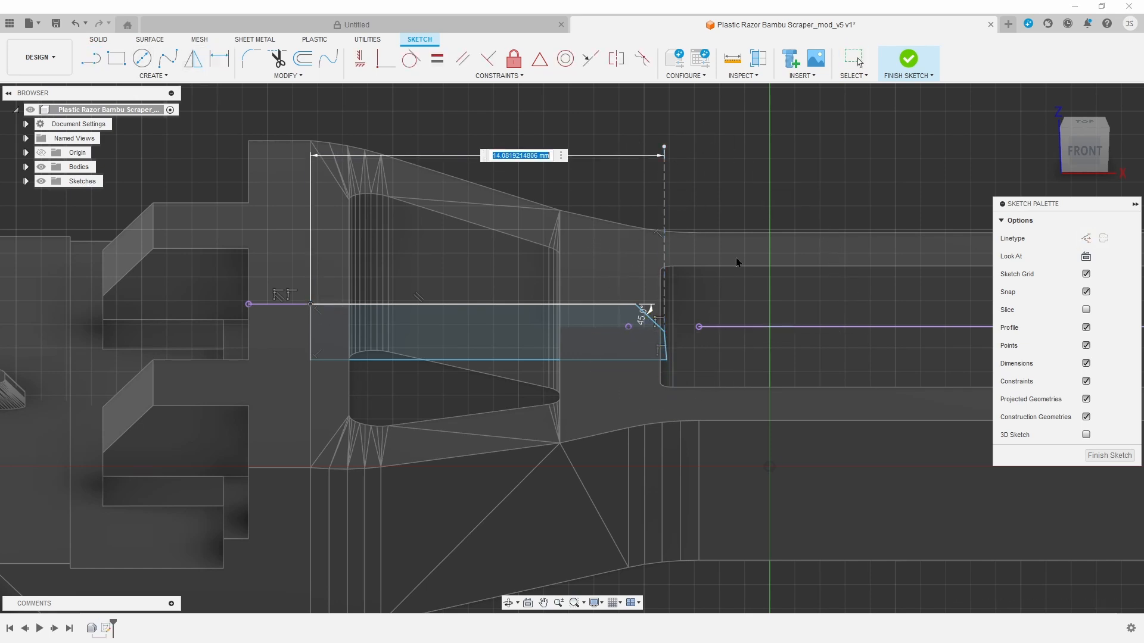
text(13)
key(Return)
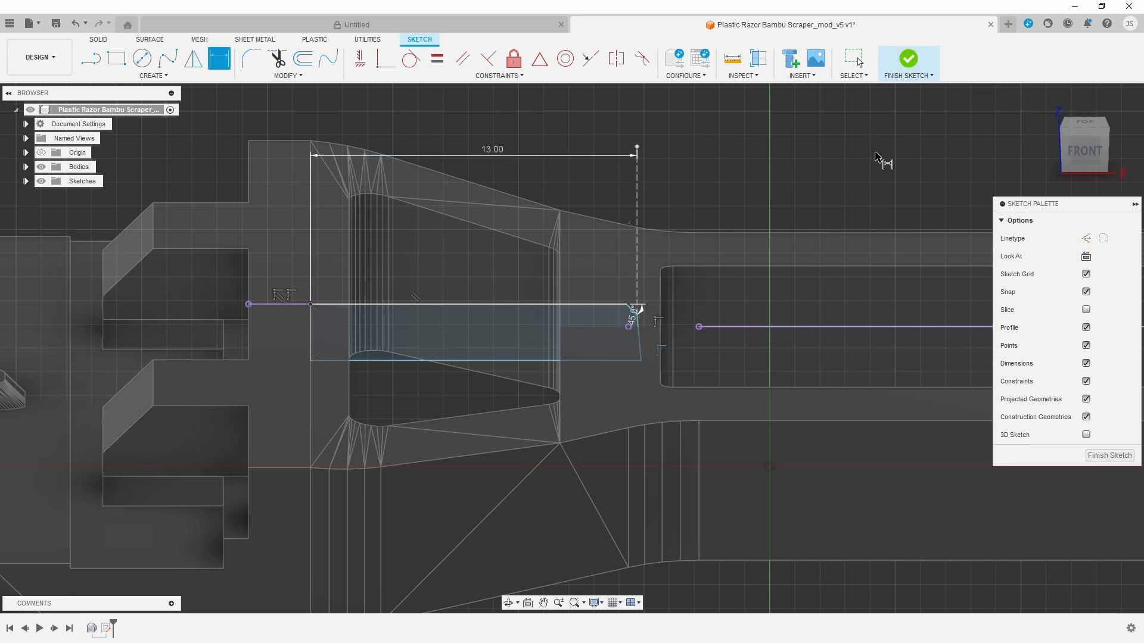
- Draw a line about 37 mm long from the handle's projected edge across the neck and make it a construction line
click(1078, 153)
click(1078, 156)
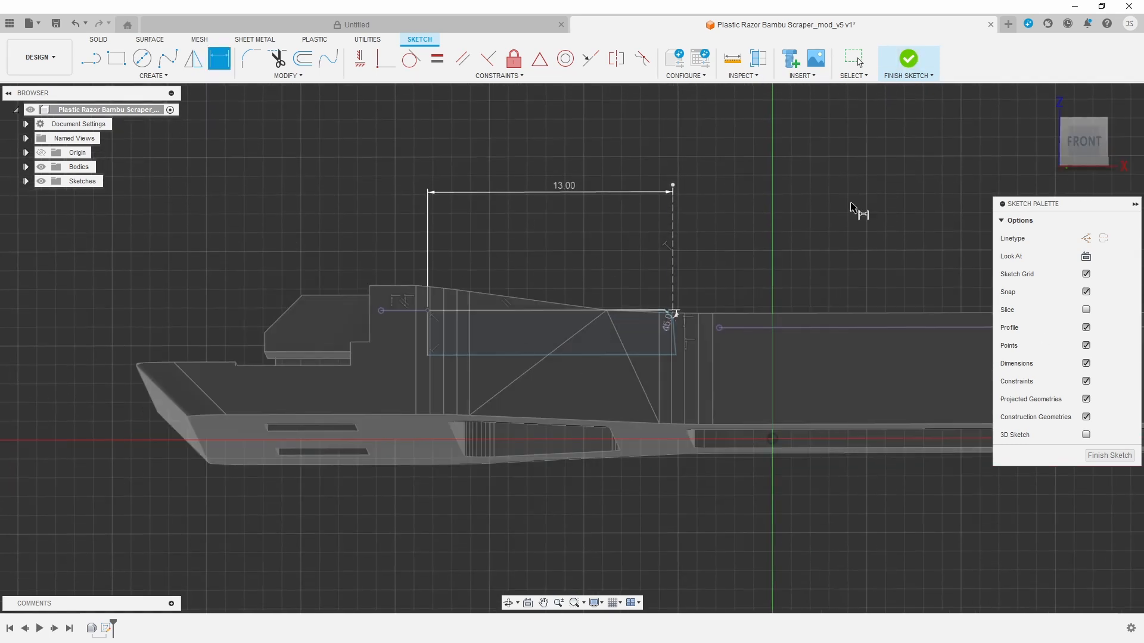
click(1081, 149)
key(l)
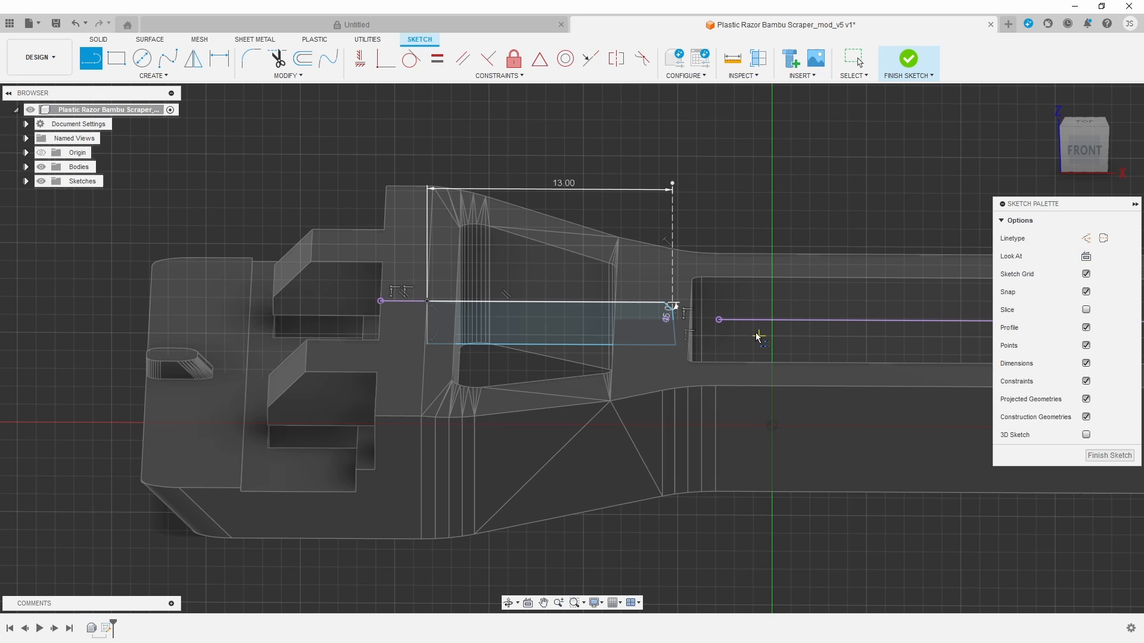
click(719, 320)
click(19, 316)
key(Escape)
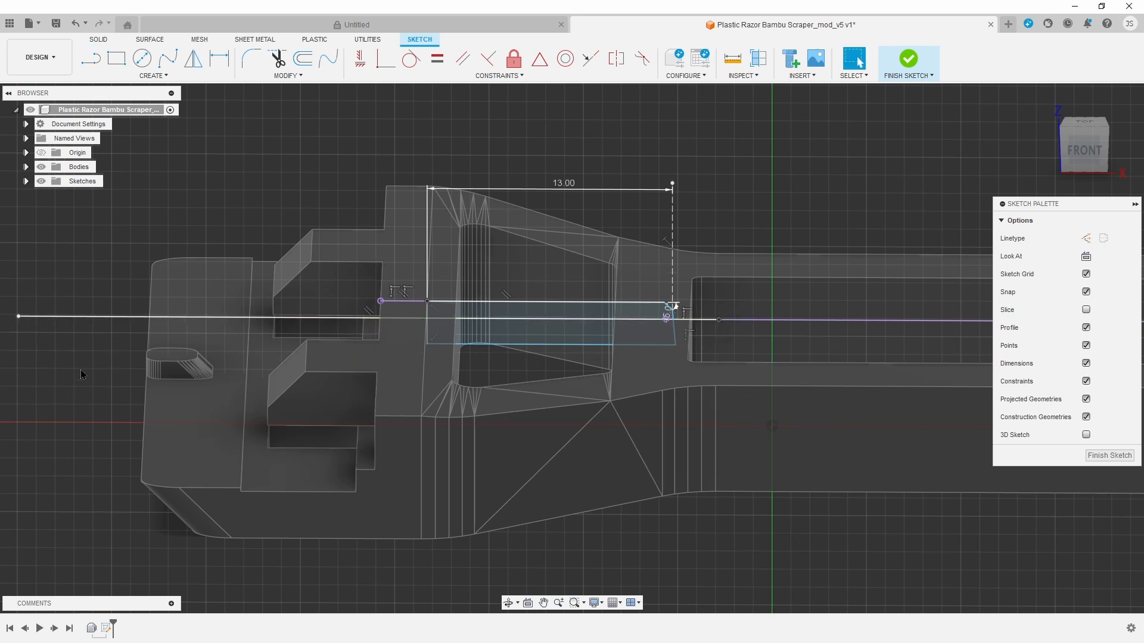
click(72, 319)
key(x)
- Make the lower corner of the 45° slope coincident with the long horizontal construction line and finish the sketch
scroll(623, 312, up, 6)
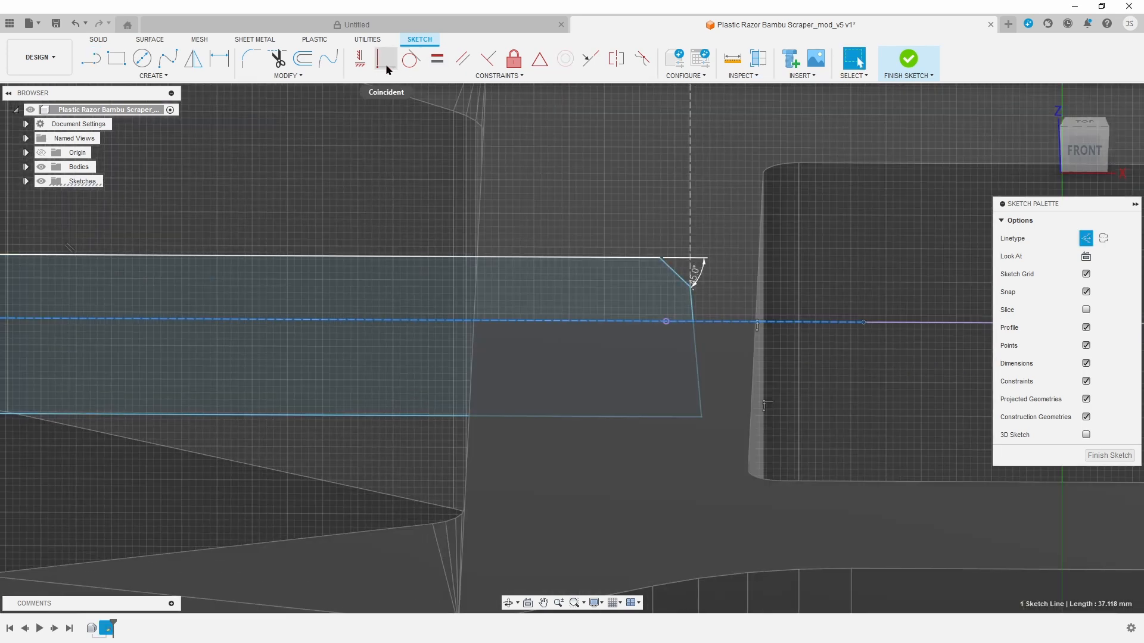
click(386, 60)
click(692, 287)
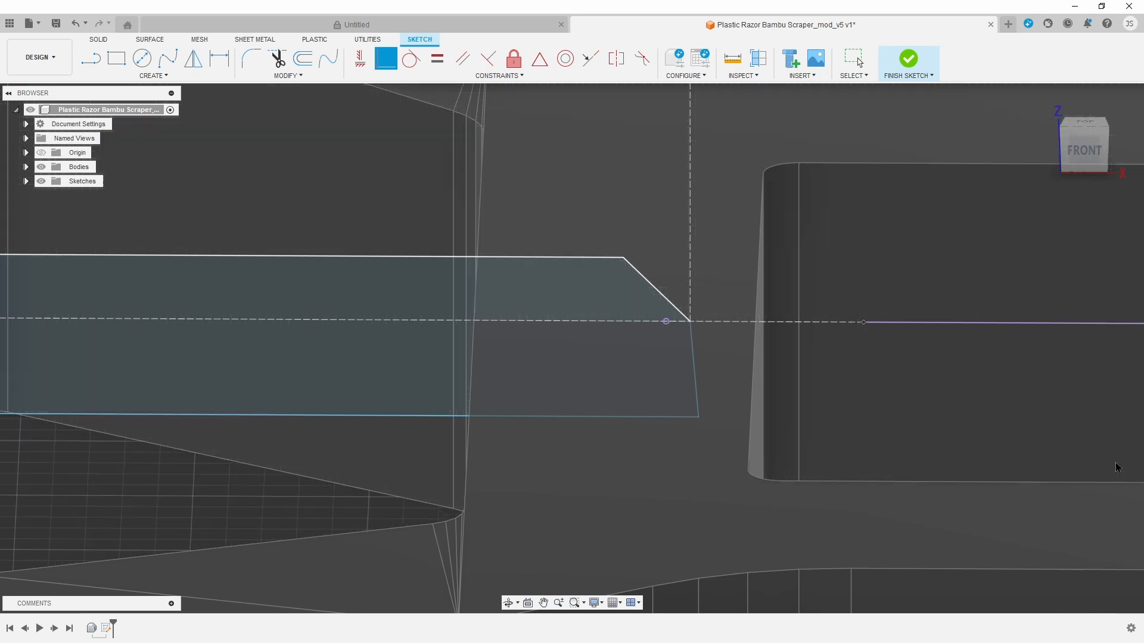
click(908, 60)
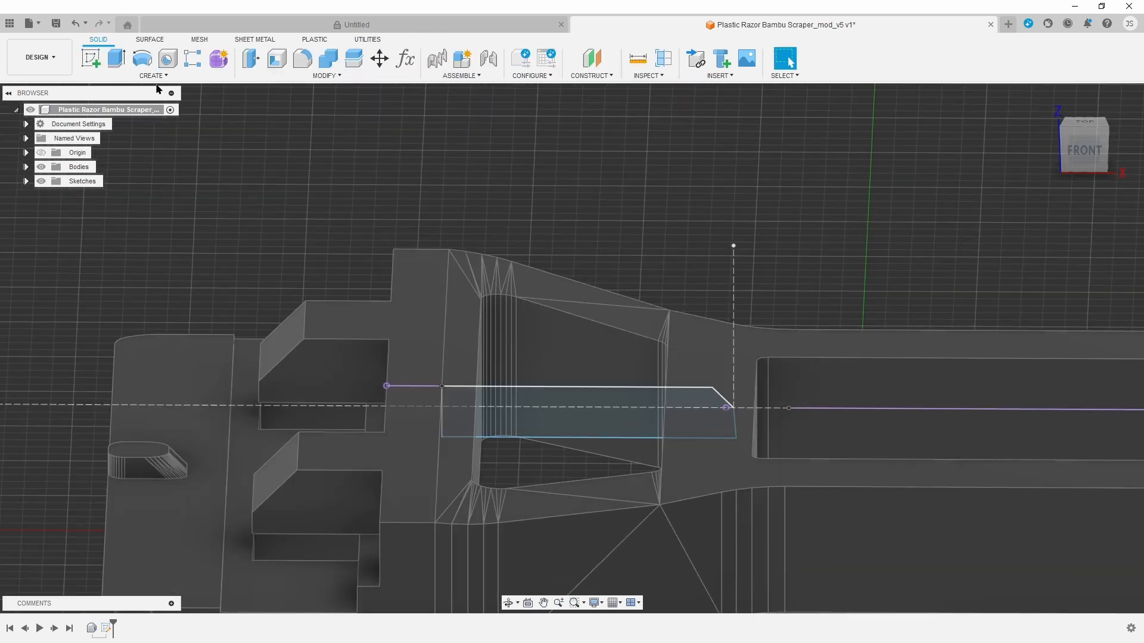
- Extrude the neck profile symmetrically with the Join operation, far enough to extend past both sides of the scraper's head
click(117, 58)
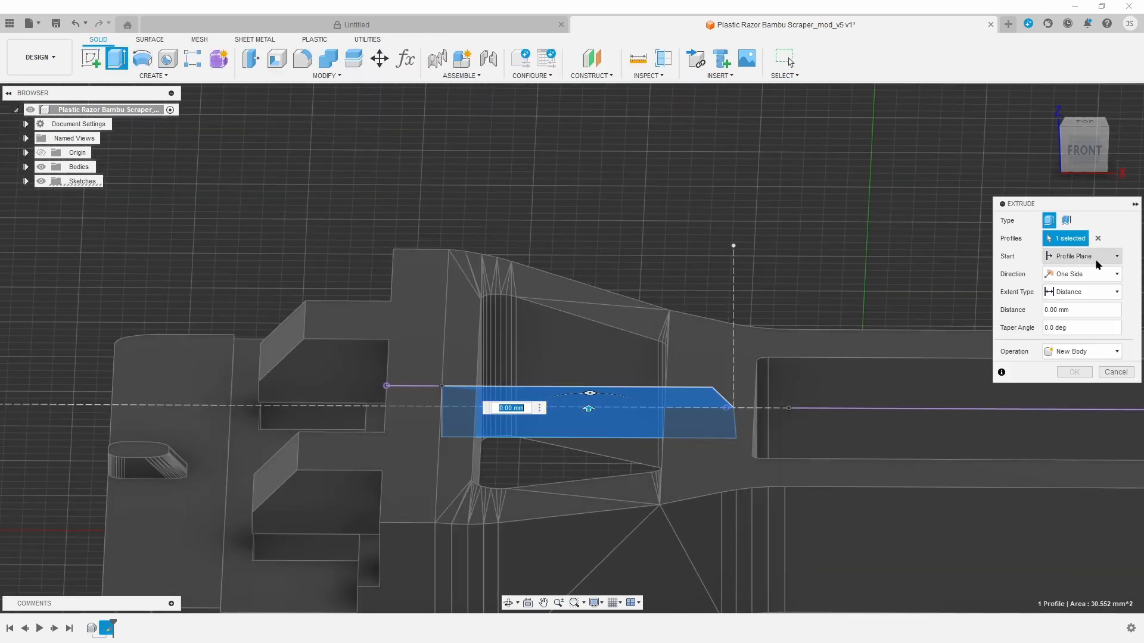
click(1084, 274)
click(1072, 314)
drag(588, 410, 590, 542)
click(1085, 370)
click(1066, 384)
drag(1084, 149, 1064, 229)
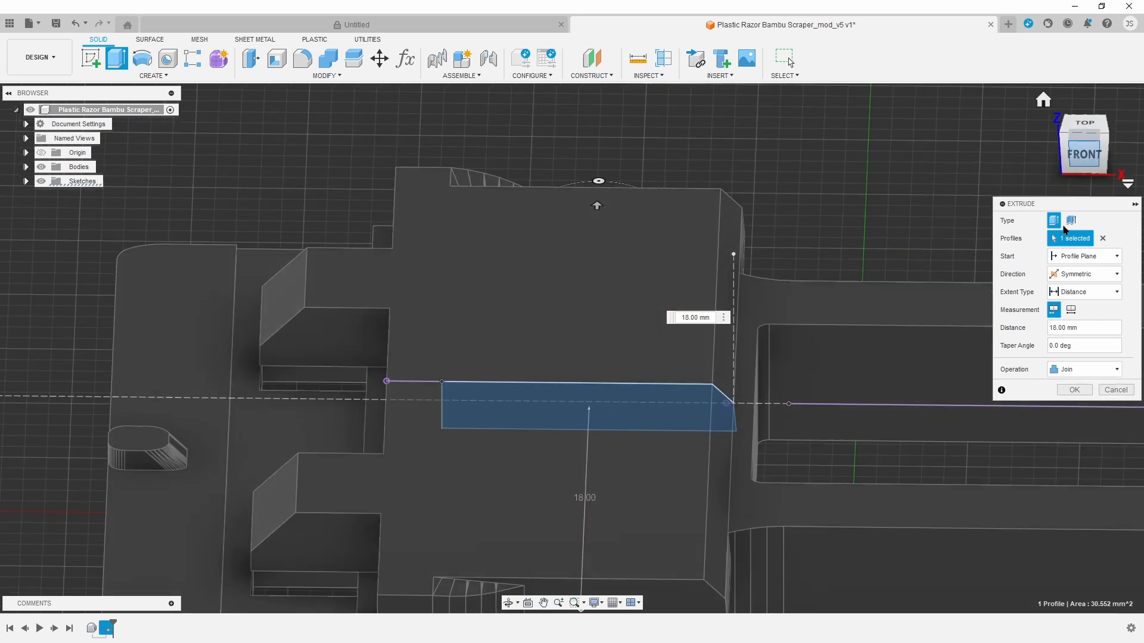
drag(596, 206, 597, 163)
click(1074, 389)
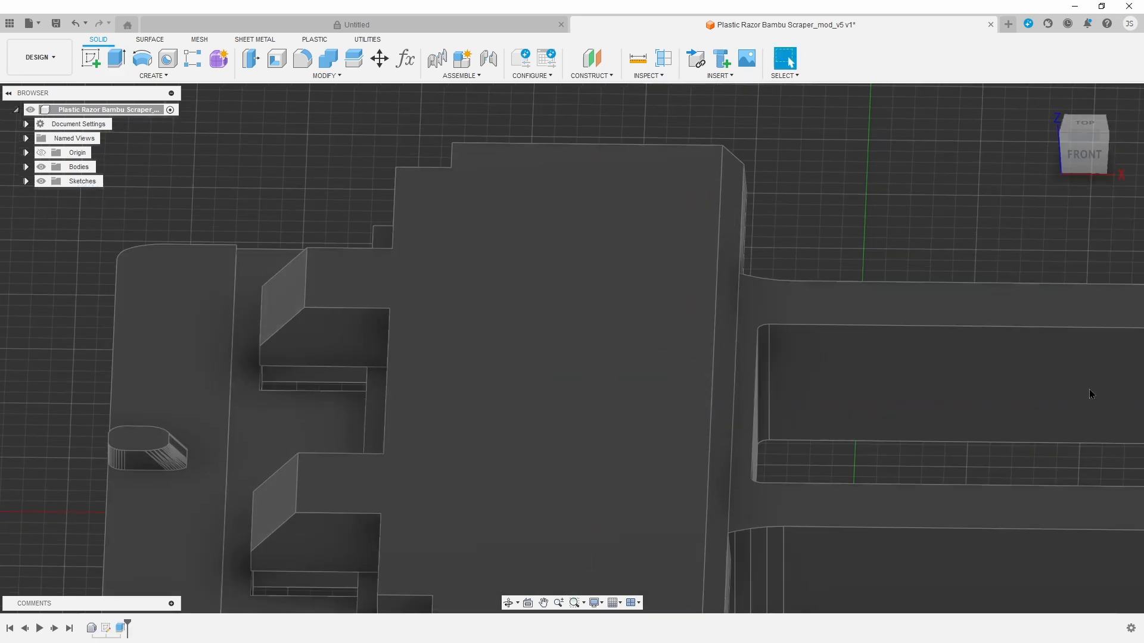
- Extrude the three excess underside faces, two outside the neck and one inside its opening, as a cut through the added material
scroll(877, 534, down, 3)
shift+middle_drag(1084, 156, 930, 358)
click(116, 57)
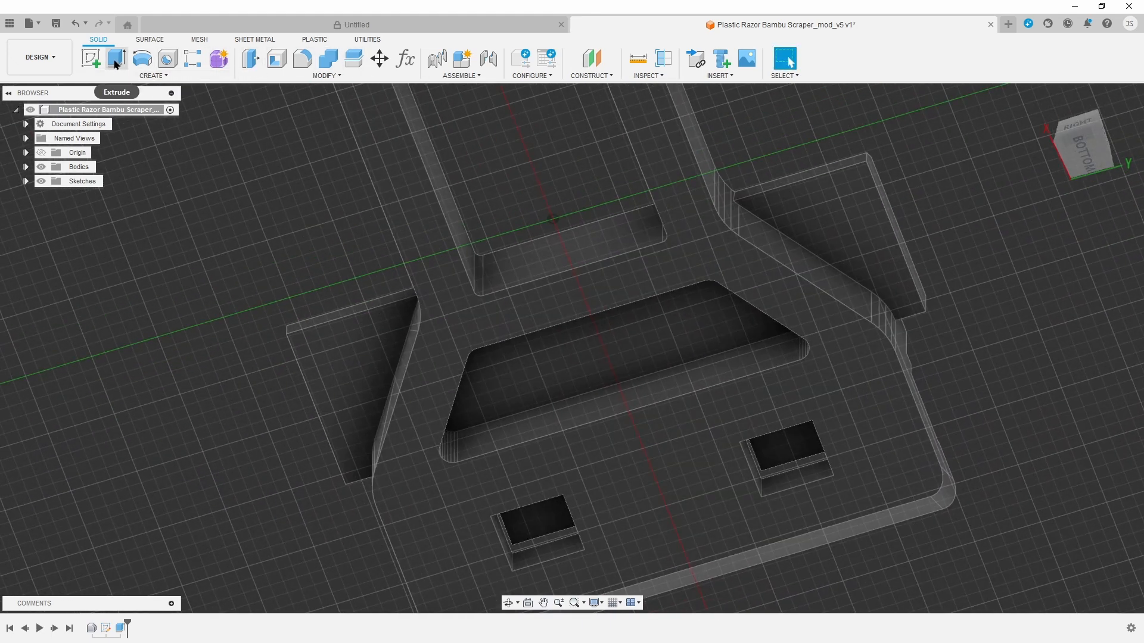
click(351, 387)
click(548, 378)
click(820, 226)
click(1070, 351)
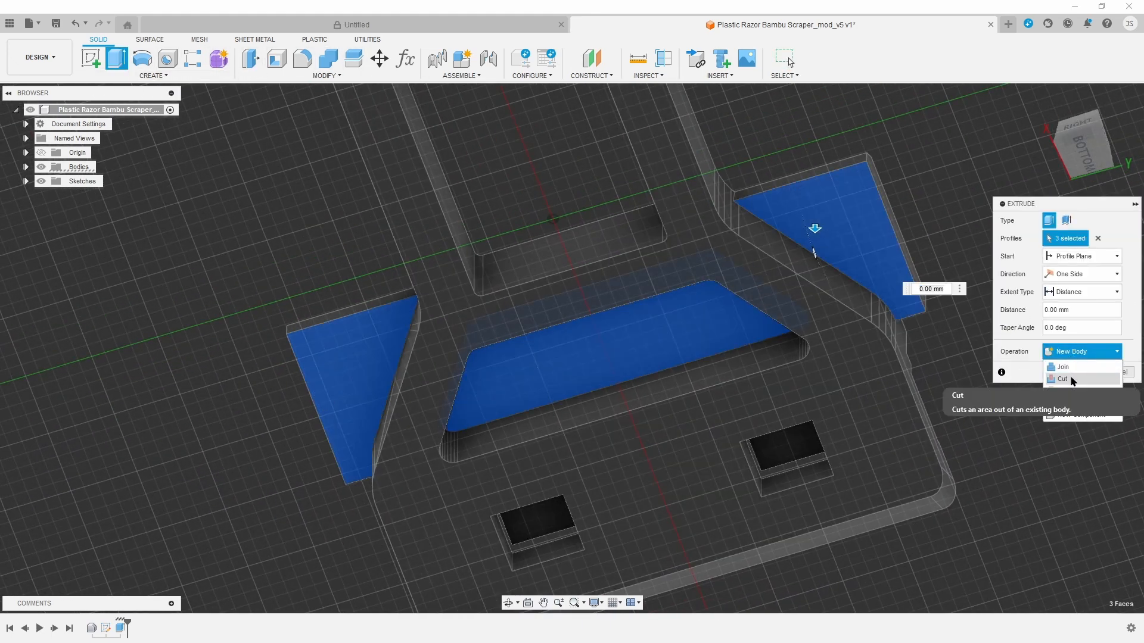
click(1072, 380)
drag(815, 229, 814, 110)
click(1074, 389)
- Examine the reinforced neck and the full length of the handle from above and from several angles
mouse_move(1023, 439)
shift+middle_down()
mouse_move(992, 391)
mouse_move(983, 138)
shift+middle_up()
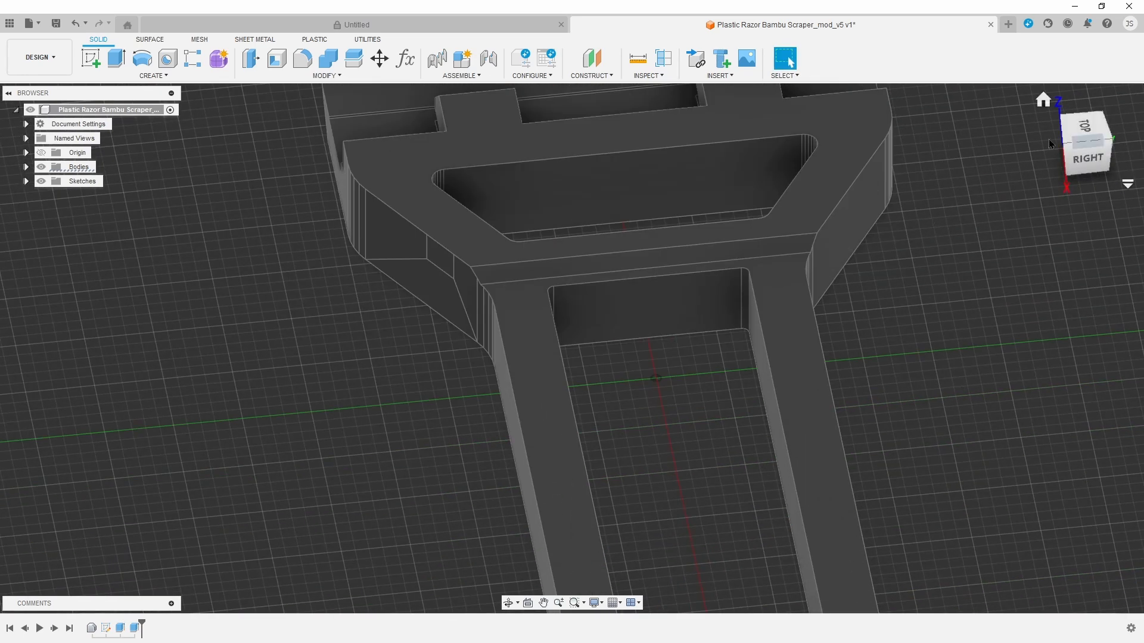
drag(1092, 133, 1095, 164)
middle_drag(969, 416, 939, 515)
scroll(836, 405, down, 2)
scroll(840, 403, up, 1)
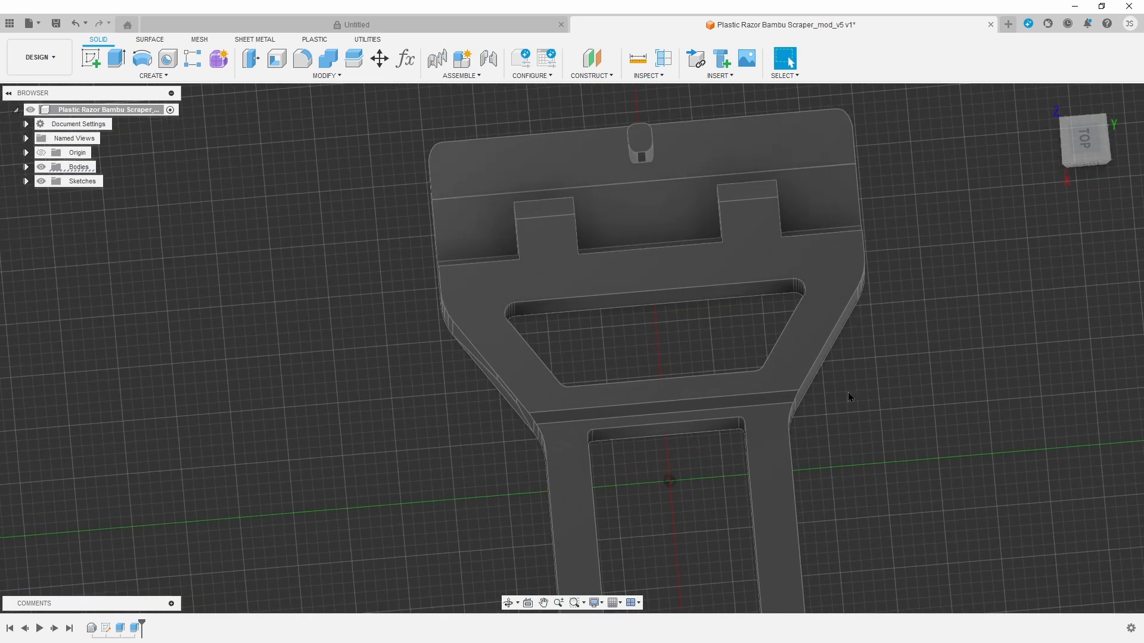
click(1068, 132)
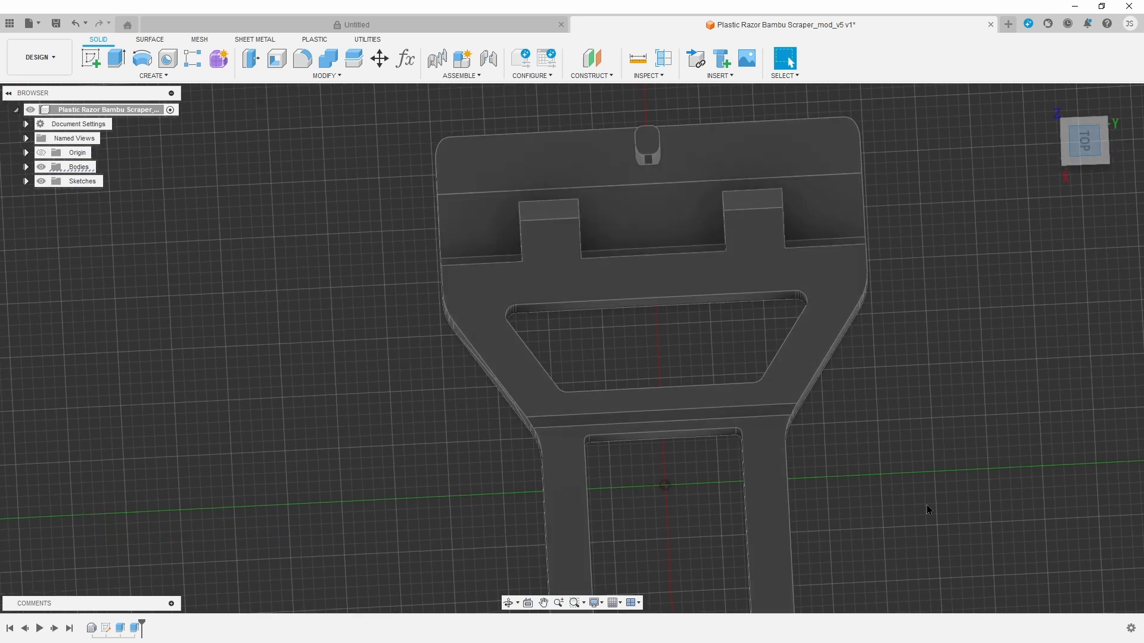
scroll(839, 534, down, 1)
middle_drag(839, 534, 739, 342)
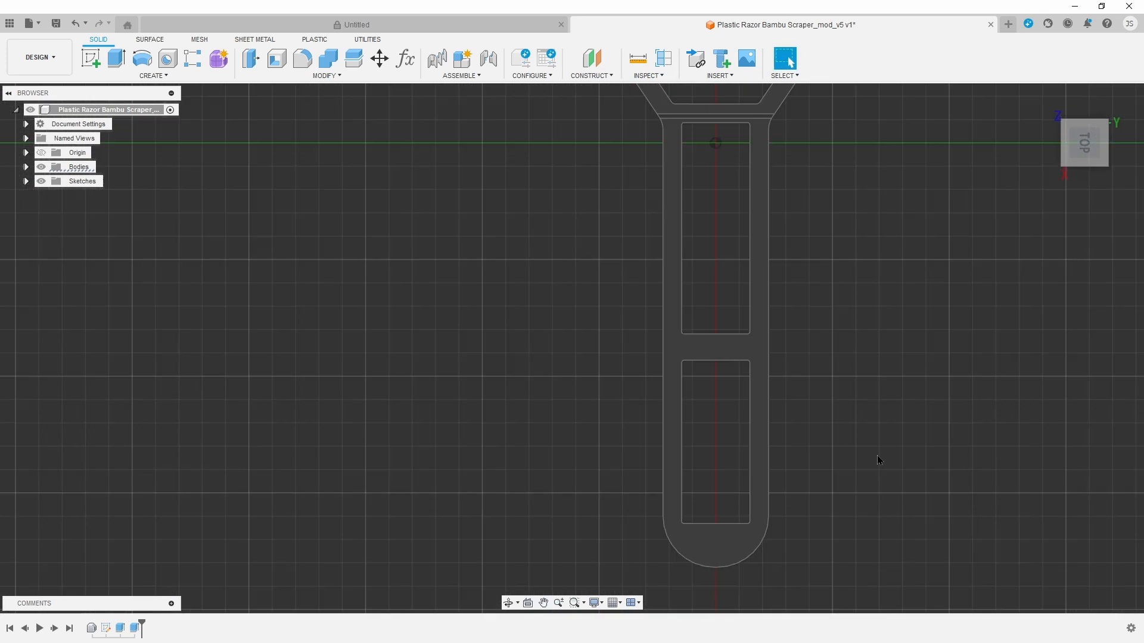
scroll(877, 455, down, 2)
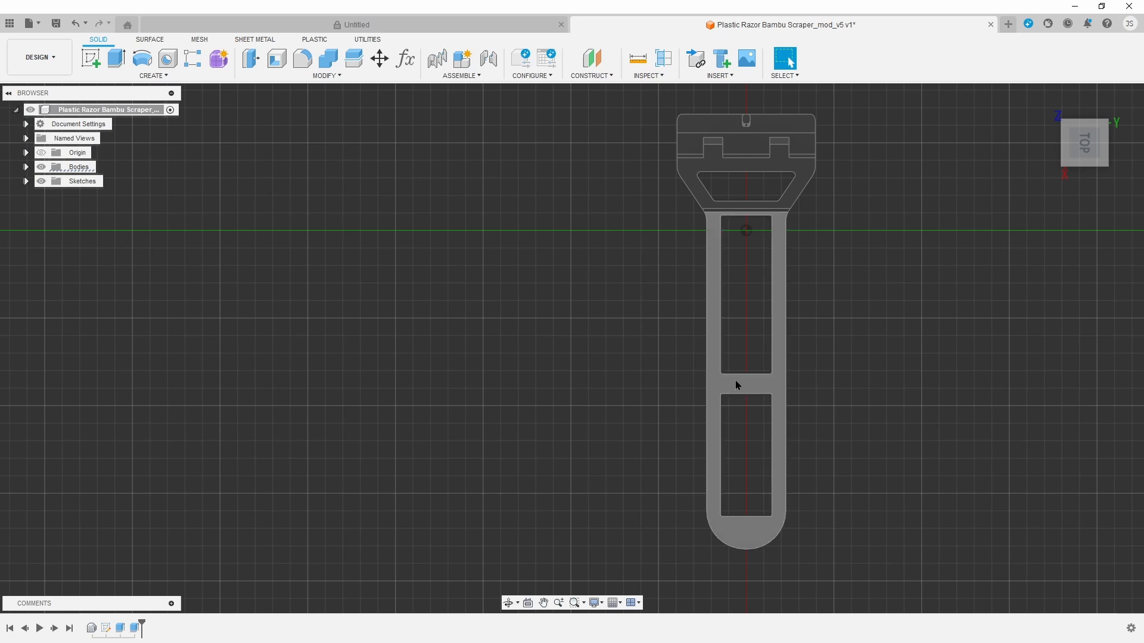
shift+middle_drag(739, 412, 798, 357)
click(1082, 146)
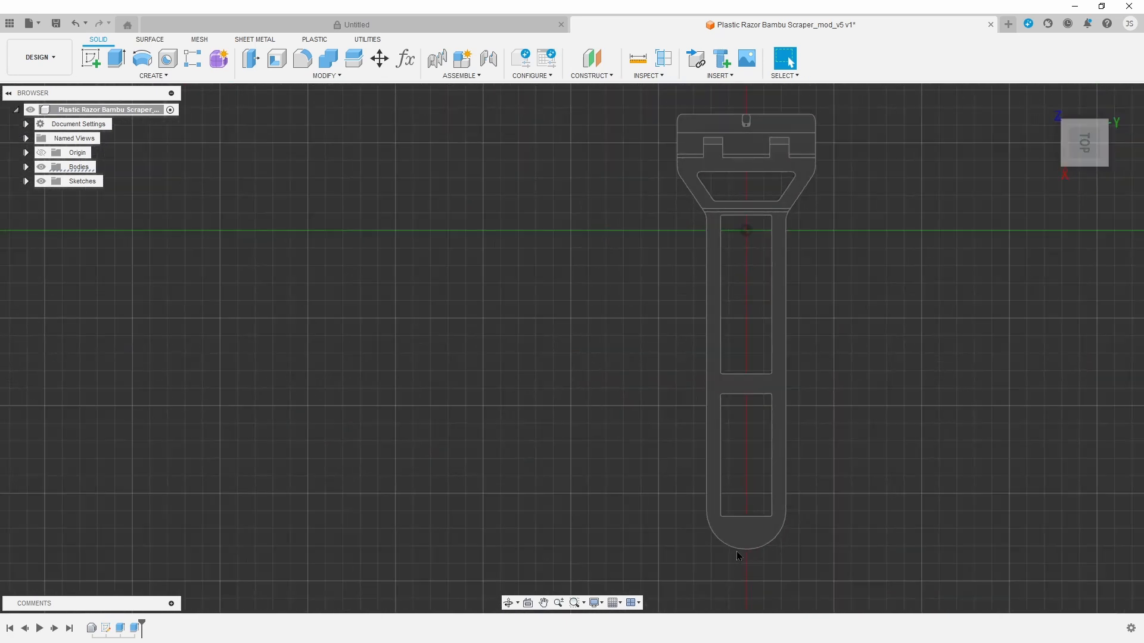
scroll(751, 524, up, 5)
scroll(814, 377, down, 5)
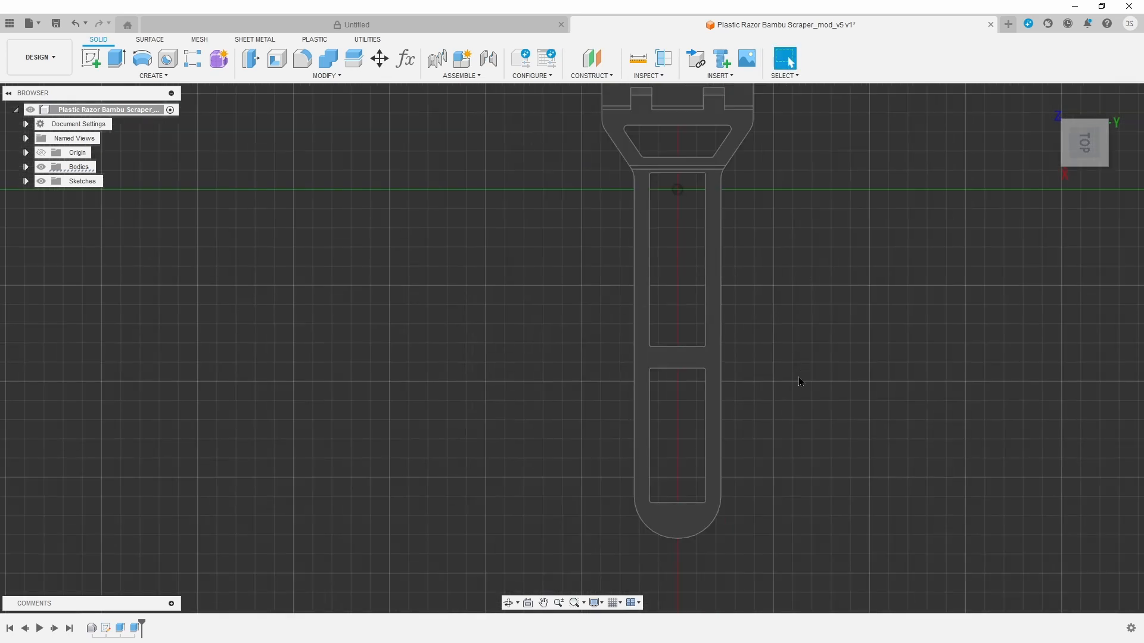
- Create a sketch on the handle's top face and project the edges of its two rectangular openings
click(119, 62)
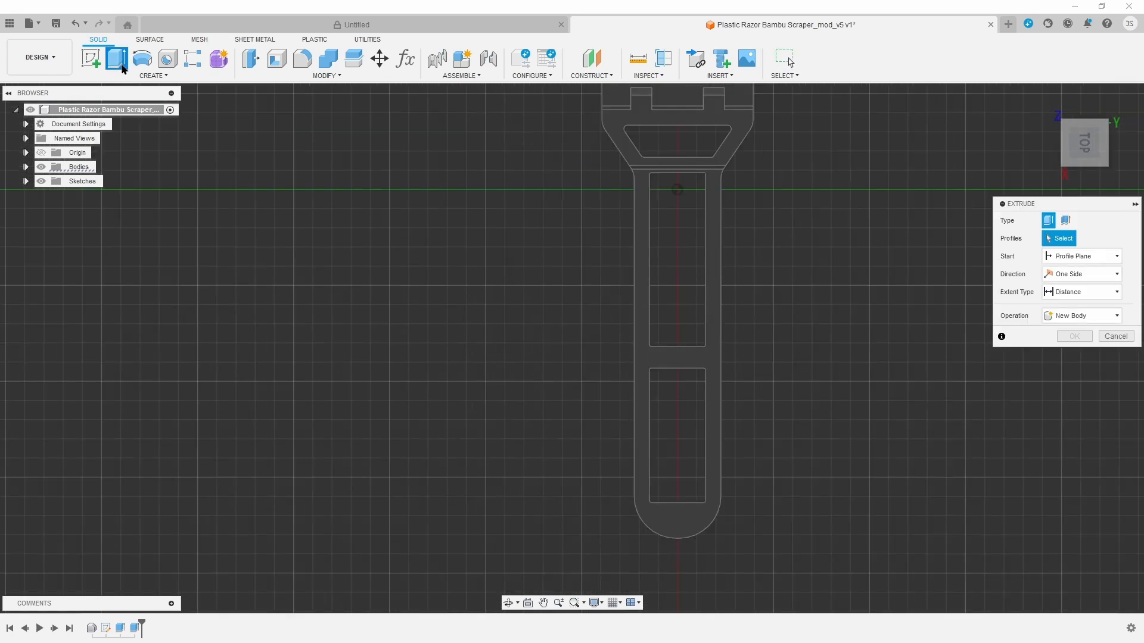
click(91, 59)
click(659, 365)
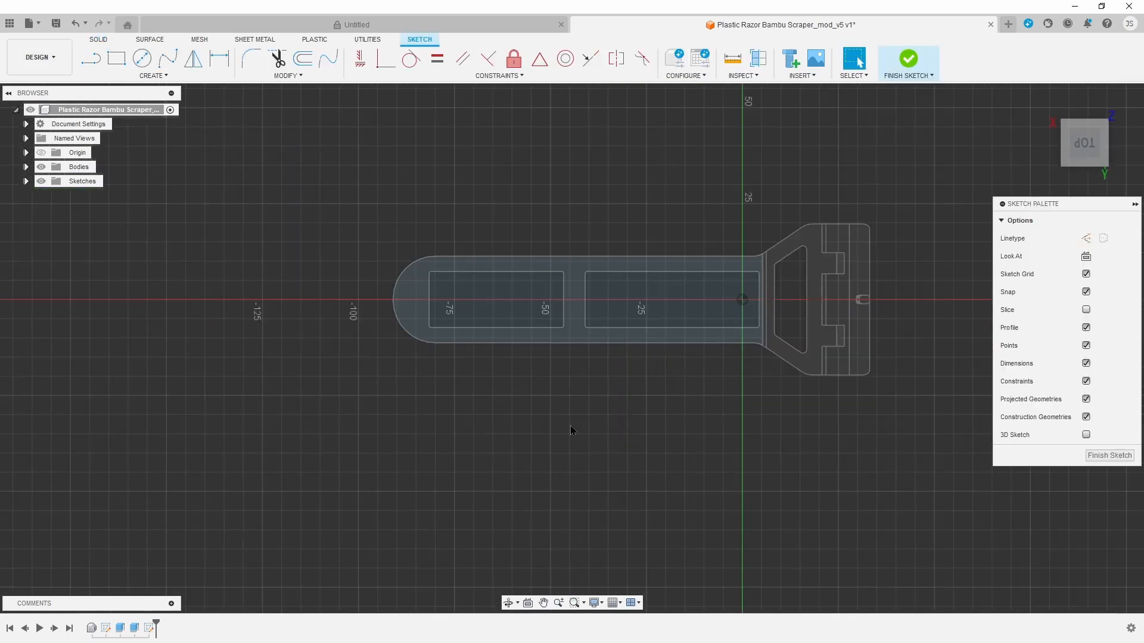
key(p)
click(541, 272)
click(563, 301)
click(495, 327)
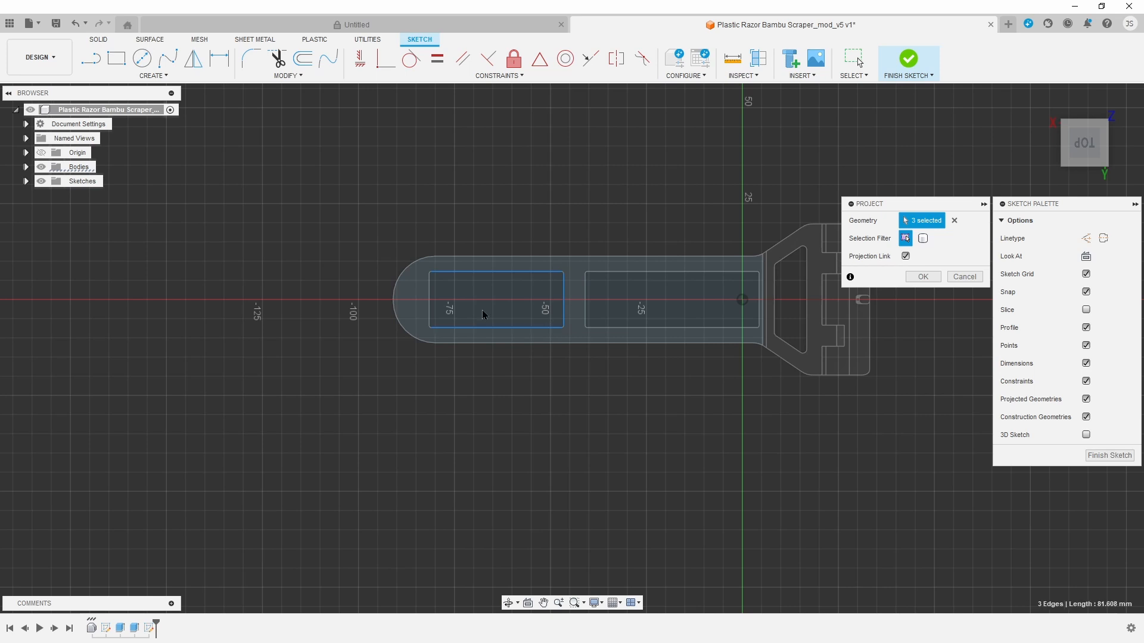
click(641, 326)
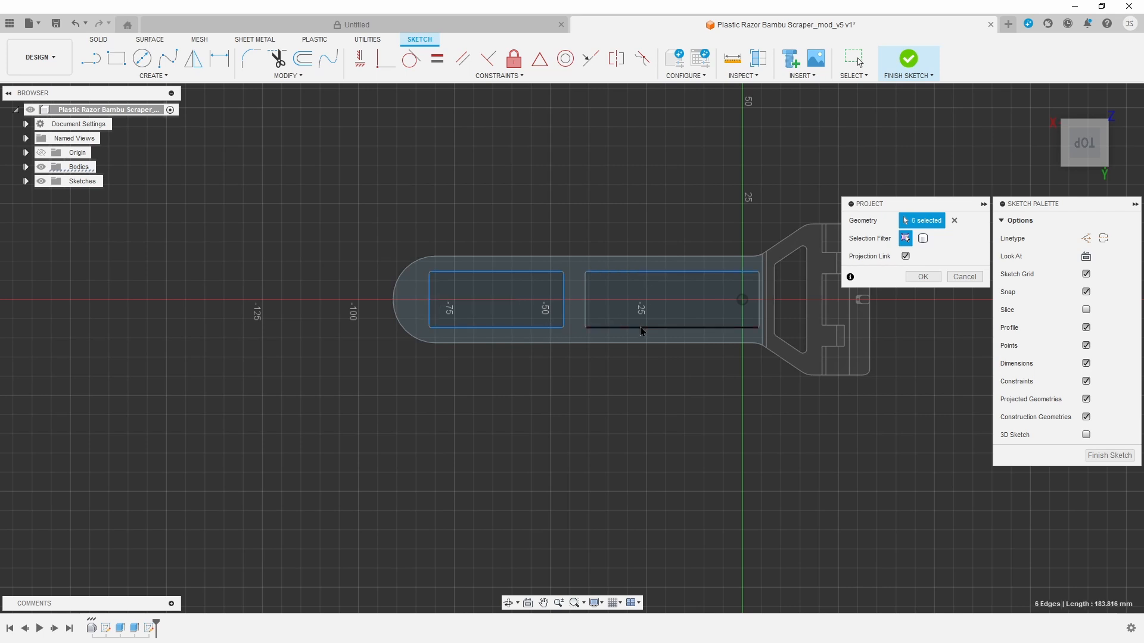
click(586, 294)
click(761, 308)
click(923, 277)
- Delete the automatically included outline of the handle face, keeping only the projected edges of the two rectangular openings
drag(353, 203, 784, 425)
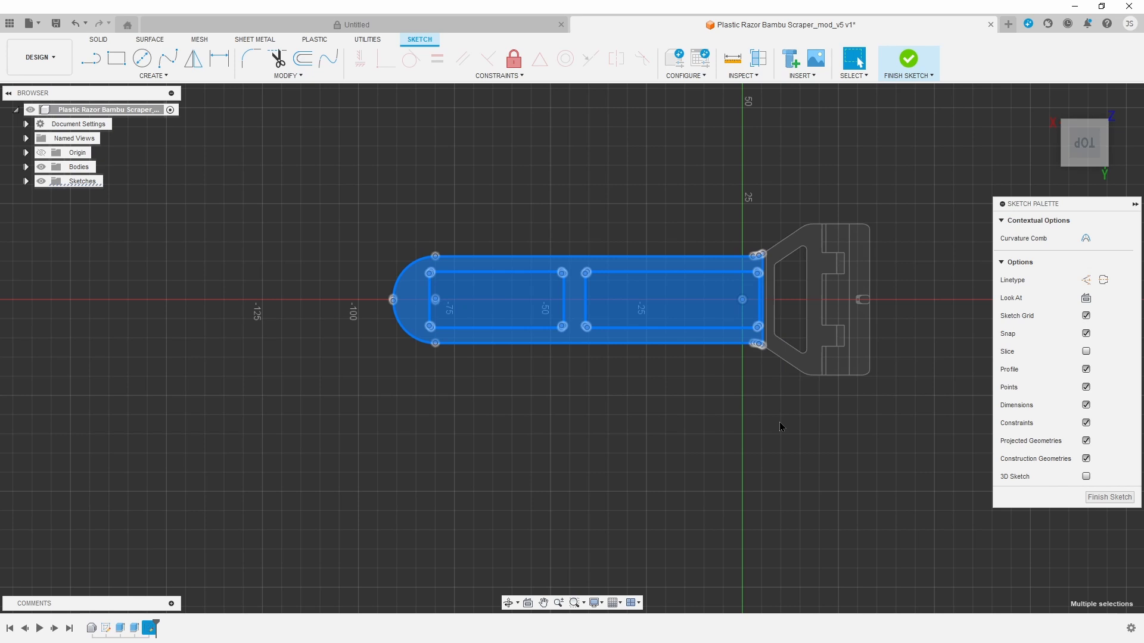
key(Delete)
scroll(609, 368, up, 3)
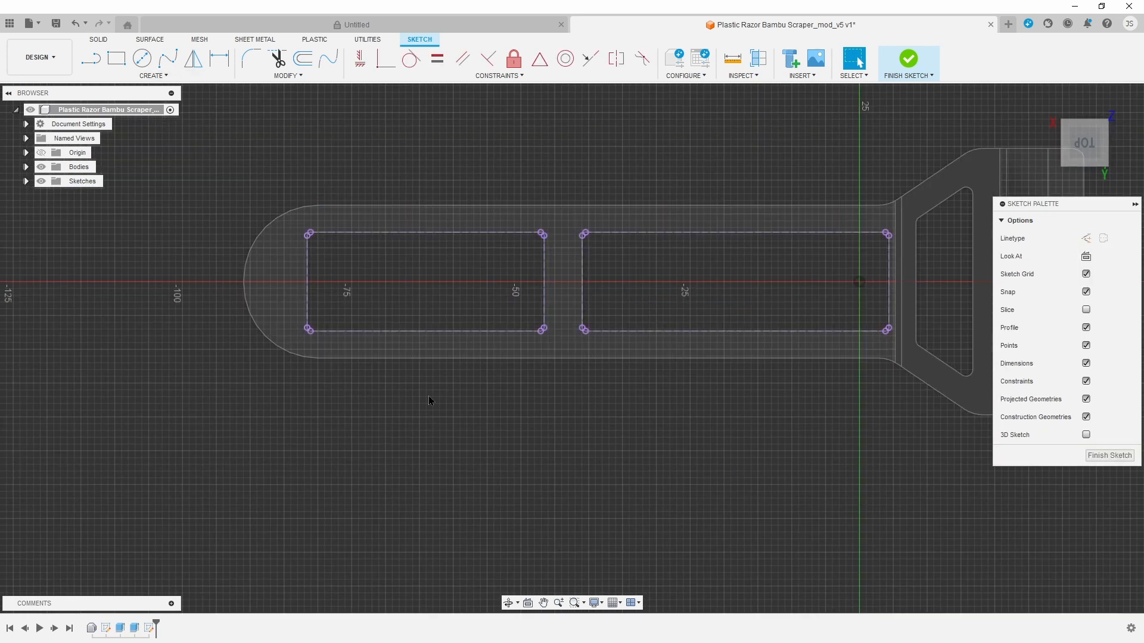
- Draw two 2-tangent circles in the corners of the shorter opening nearest the handle's rounded end, each touching two adjacent edges
click(143, 59)
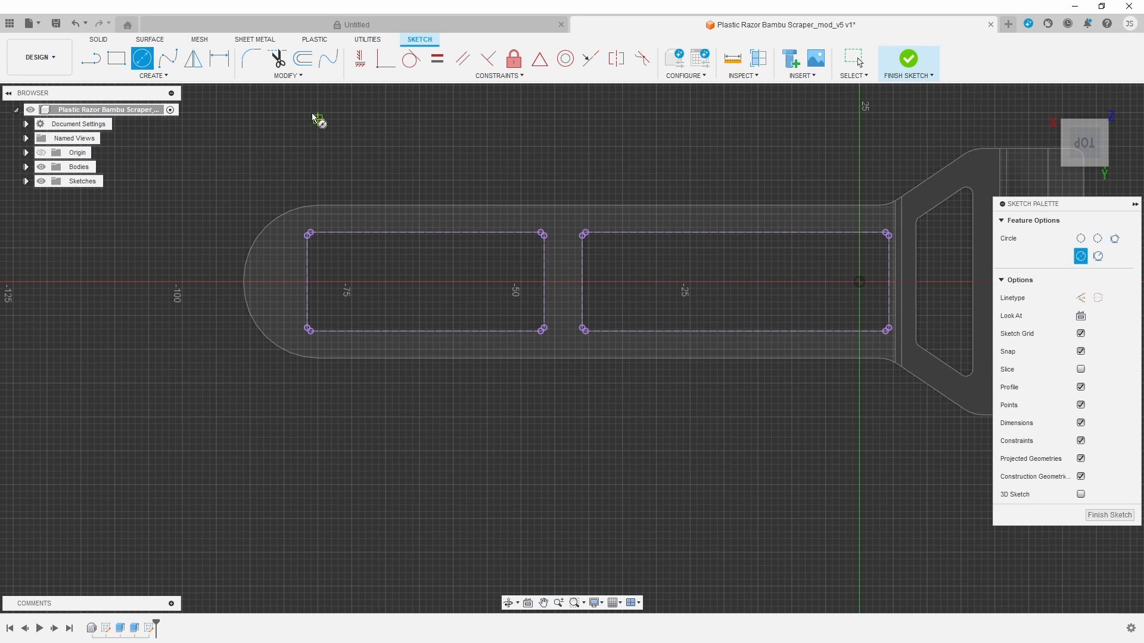
click(152, 75)
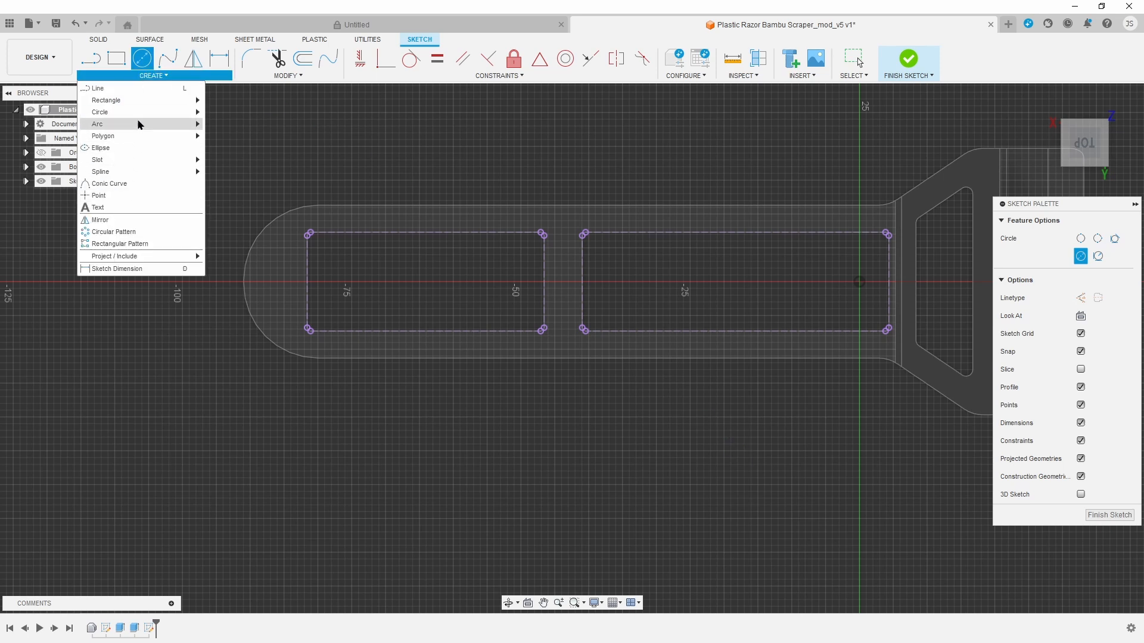
mouse_move(119, 112)
click(238, 148)
click(309, 272)
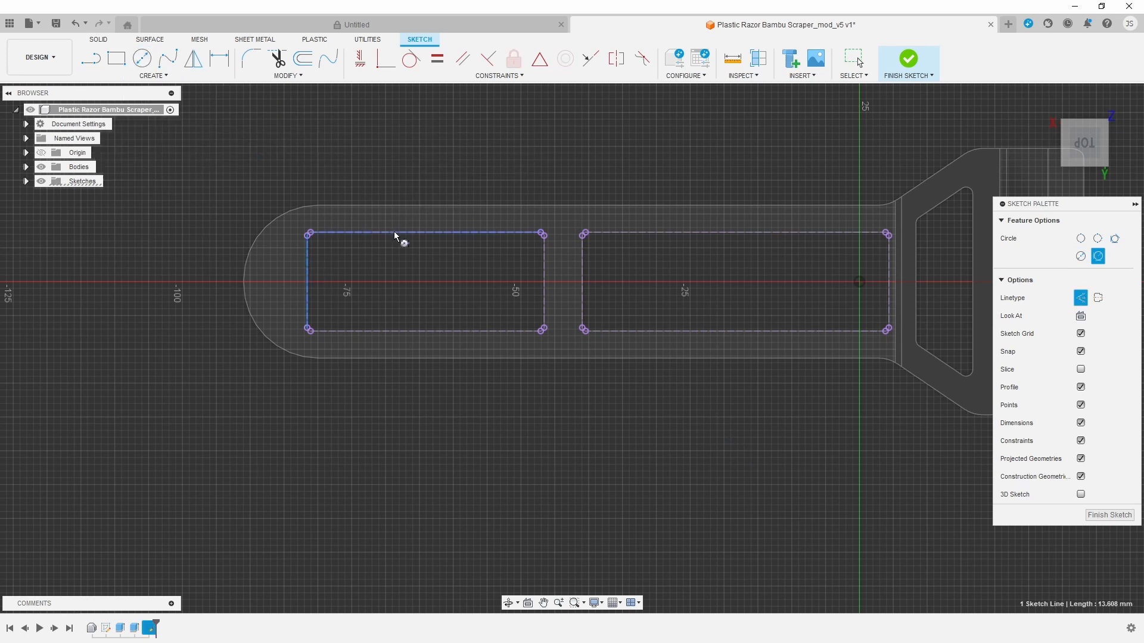
click(394, 232)
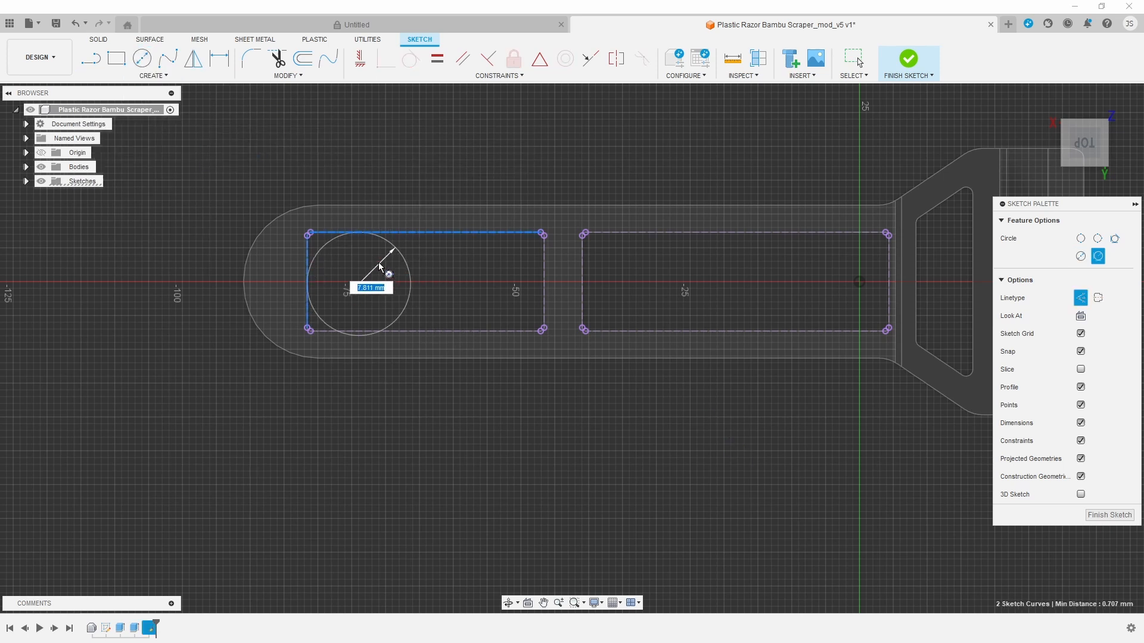
click(333, 256)
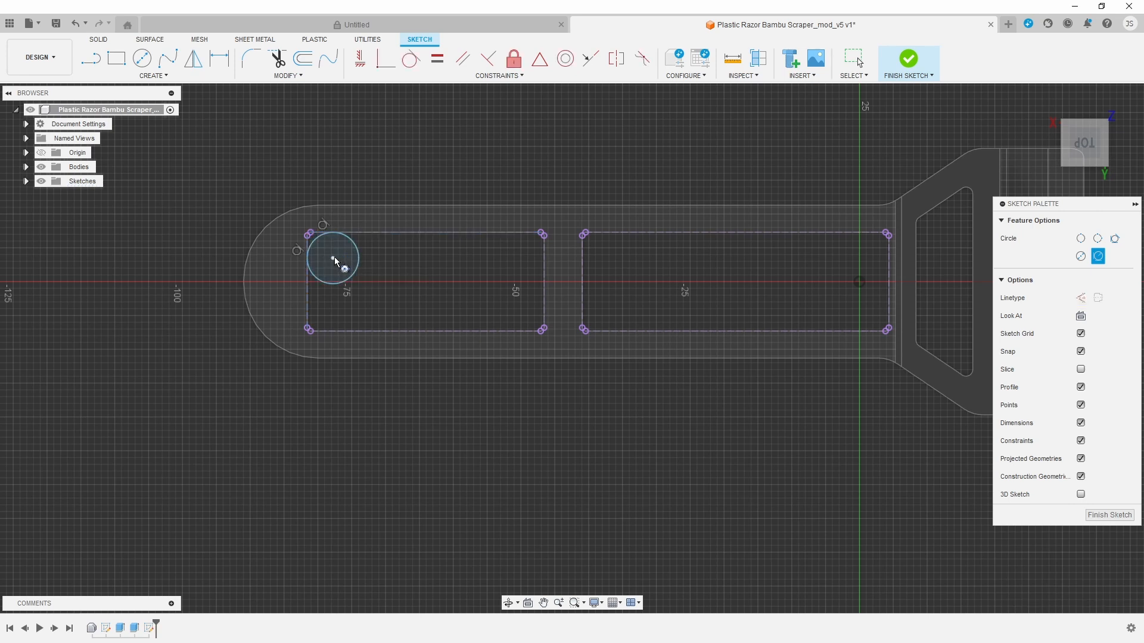
click(310, 304)
click(330, 330)
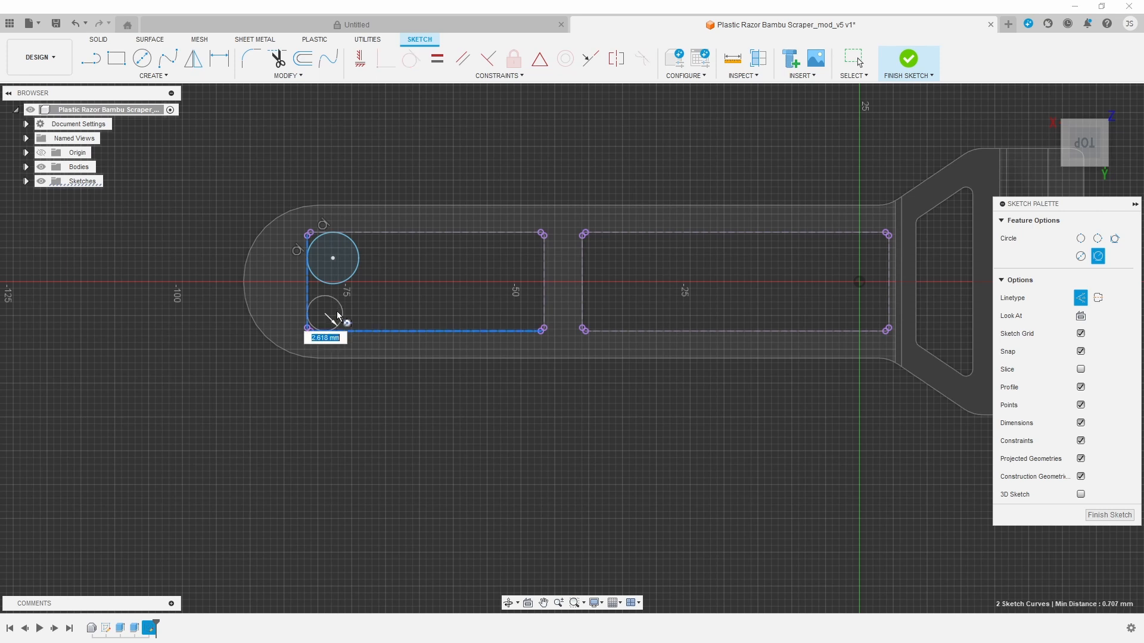
click(337, 302)
- Add 2-tangent circles in the two corners of the shorter opening beside the crossbar between the openings
click(503, 329)
click(543, 310)
click(530, 311)
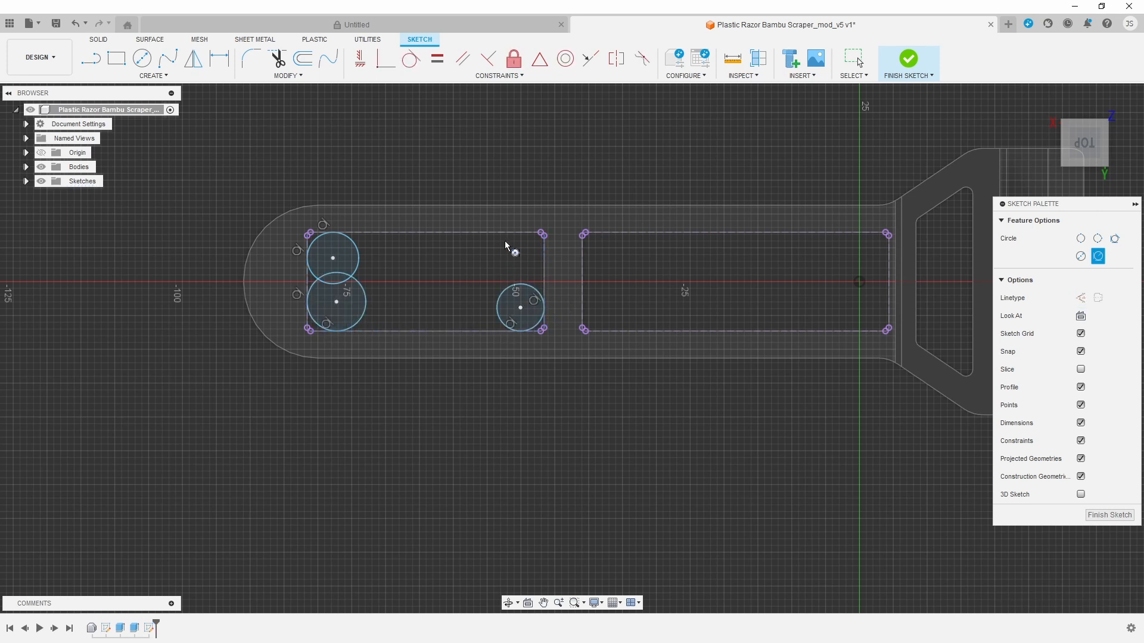
click(522, 234)
click(542, 263)
click(523, 267)
- Add 2-tangent circles in the two corners of the longer opening beside the crossbar
click(600, 233)
click(584, 254)
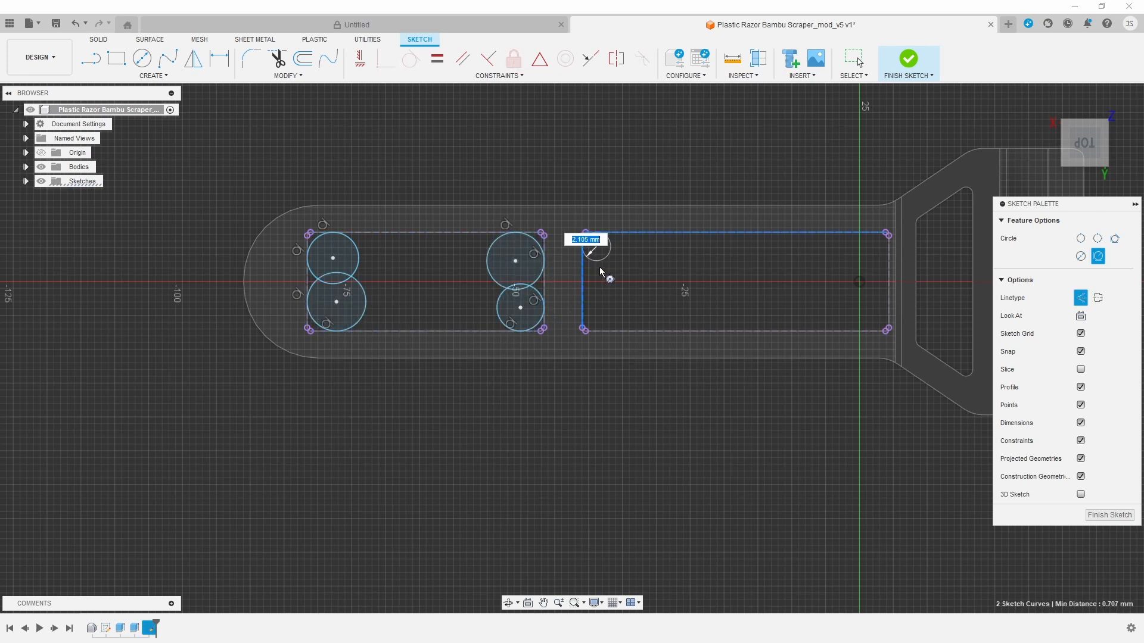
click(601, 268)
click(608, 330)
click(584, 307)
click(615, 298)
- Add 2-tangent circles in the two corners of the longer opening nearest the neck
click(868, 233)
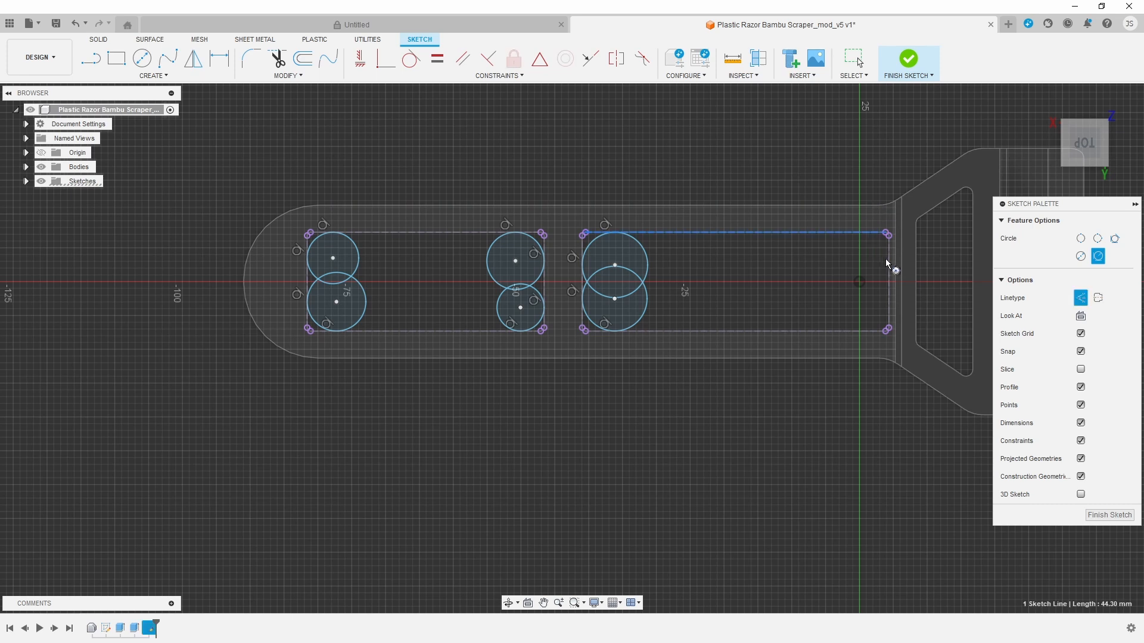
click(887, 258)
click(884, 301)
click(888, 305)
click(864, 330)
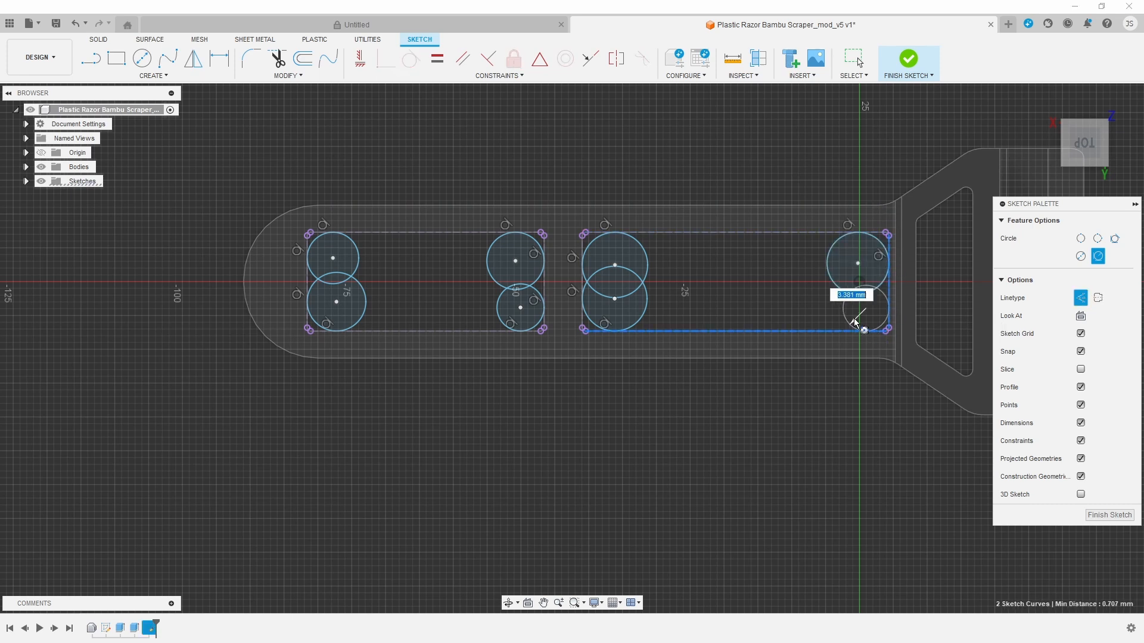
click(852, 322)
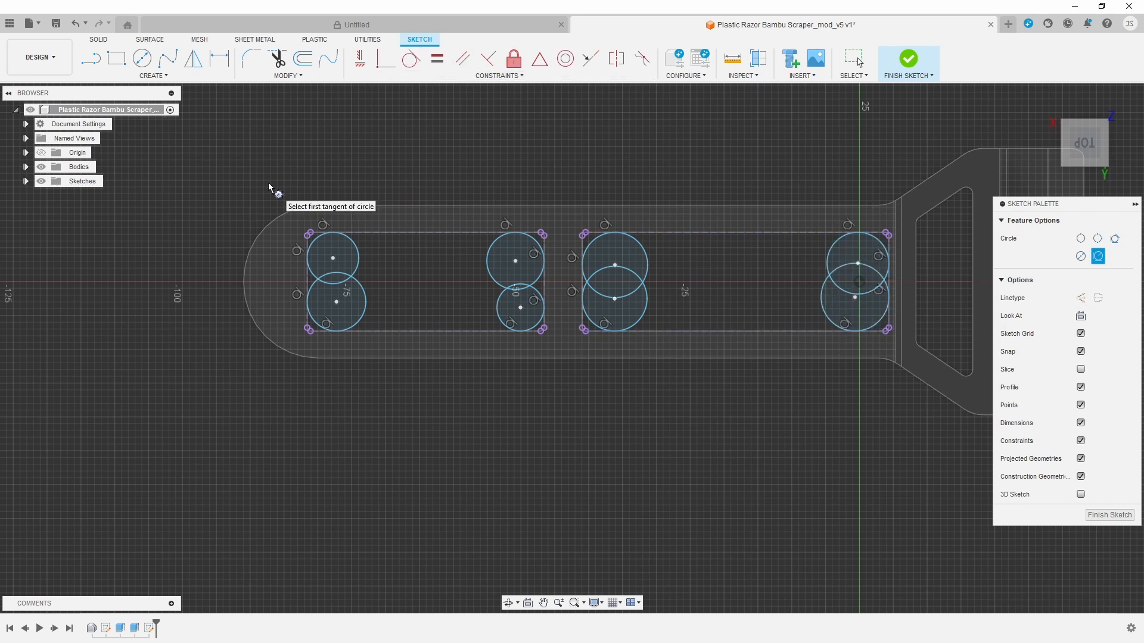
- Apply Equal constraints between the two circles at each end of both openings
click(437, 57)
click(358, 266)
click(362, 297)
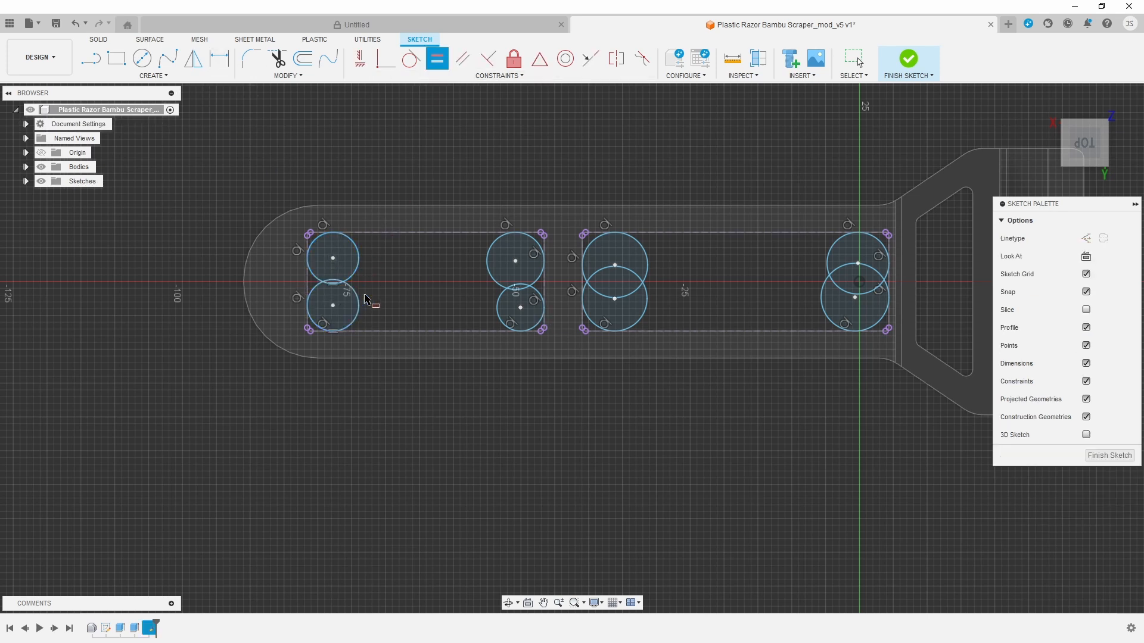
click(529, 283)
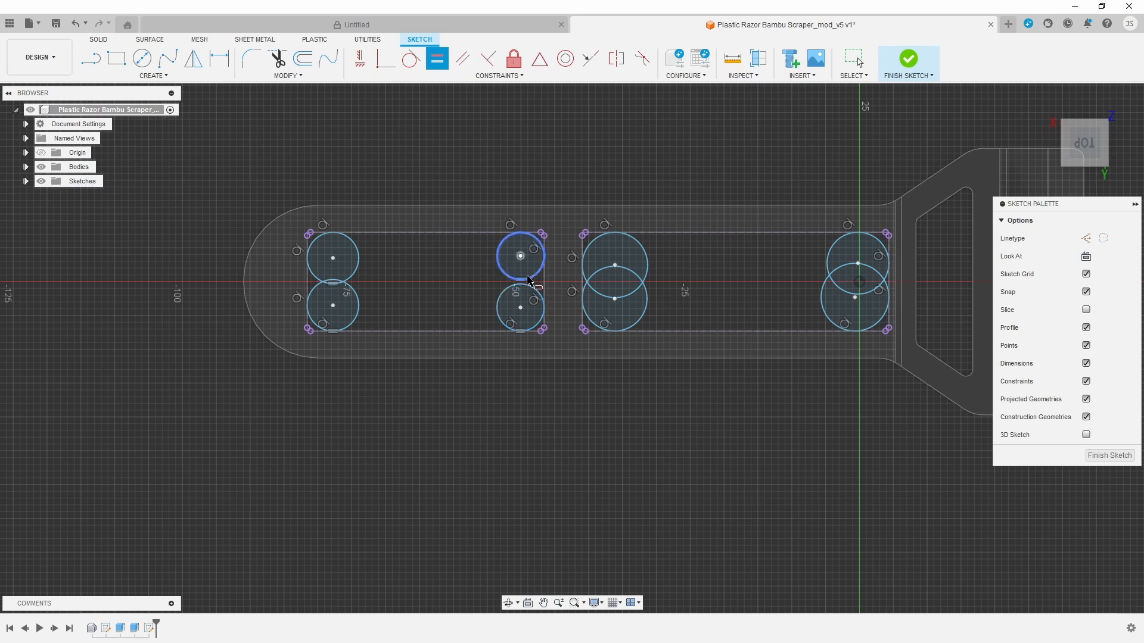
click(647, 279)
click(648, 311)
click(831, 311)
click(833, 257)
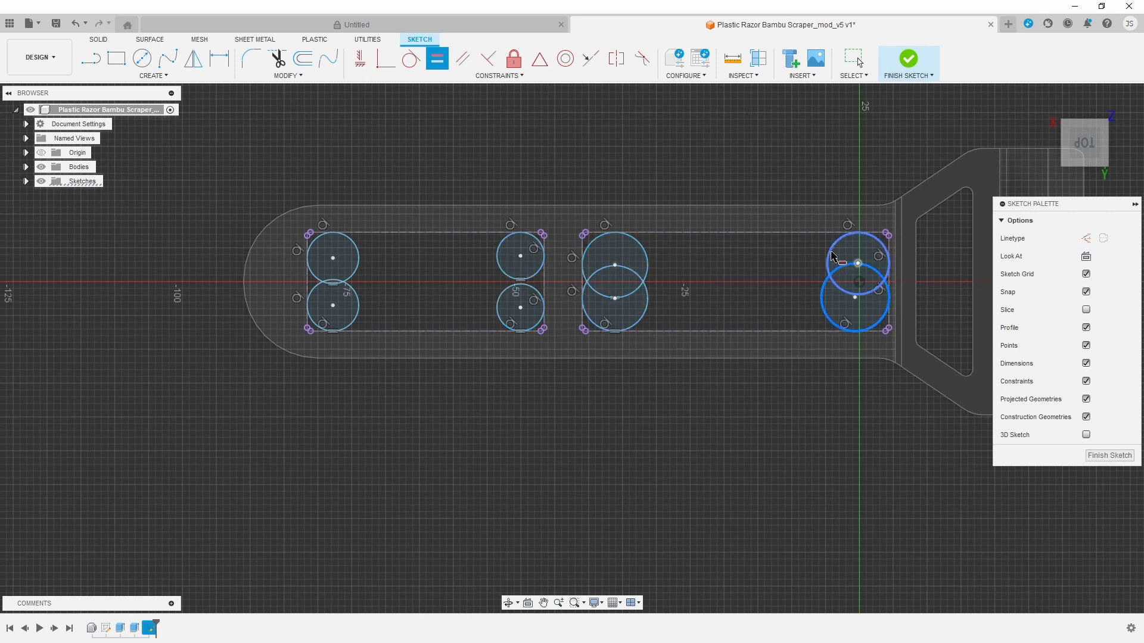
- Link the four circle pairs with further Equal constraints so that all eight corner circles share one size
click(648, 258)
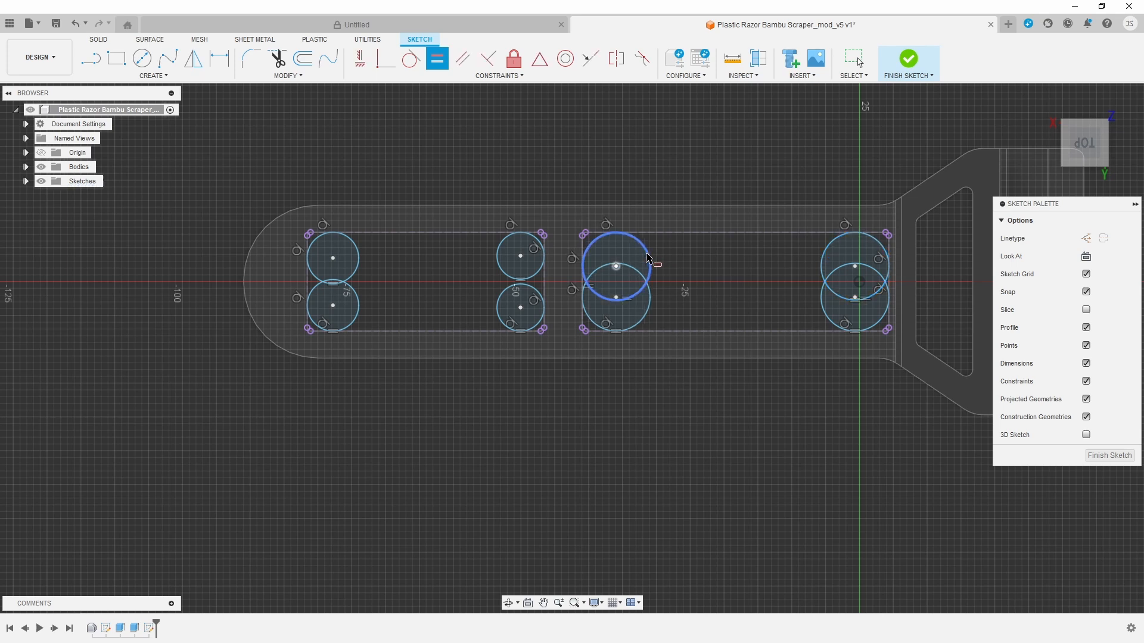
click(498, 269)
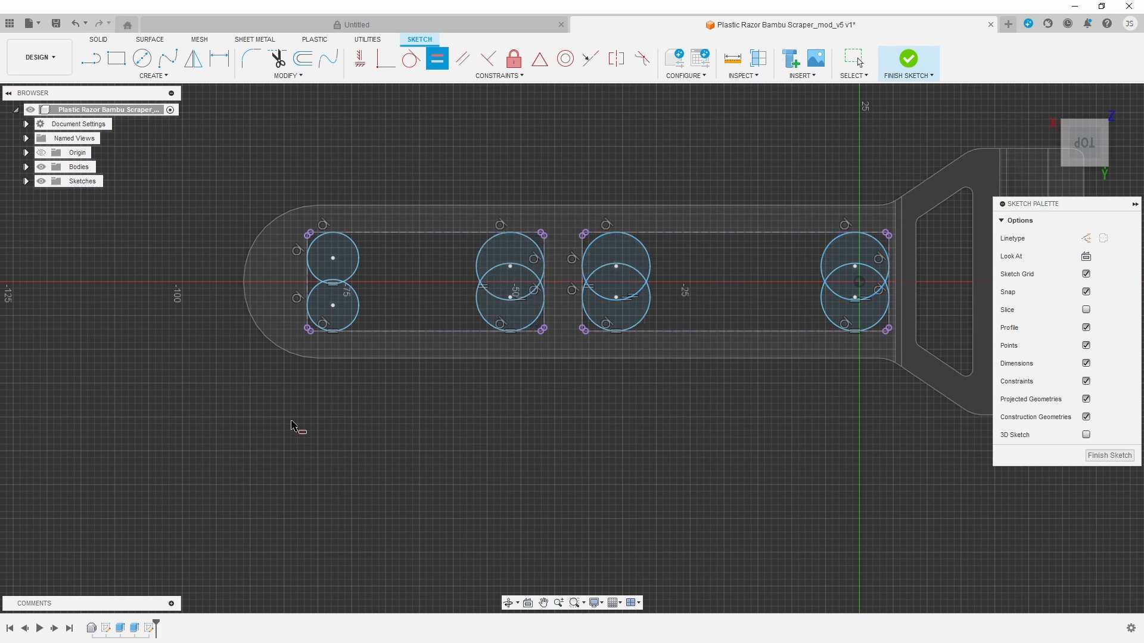
click(359, 261)
click(476, 275)
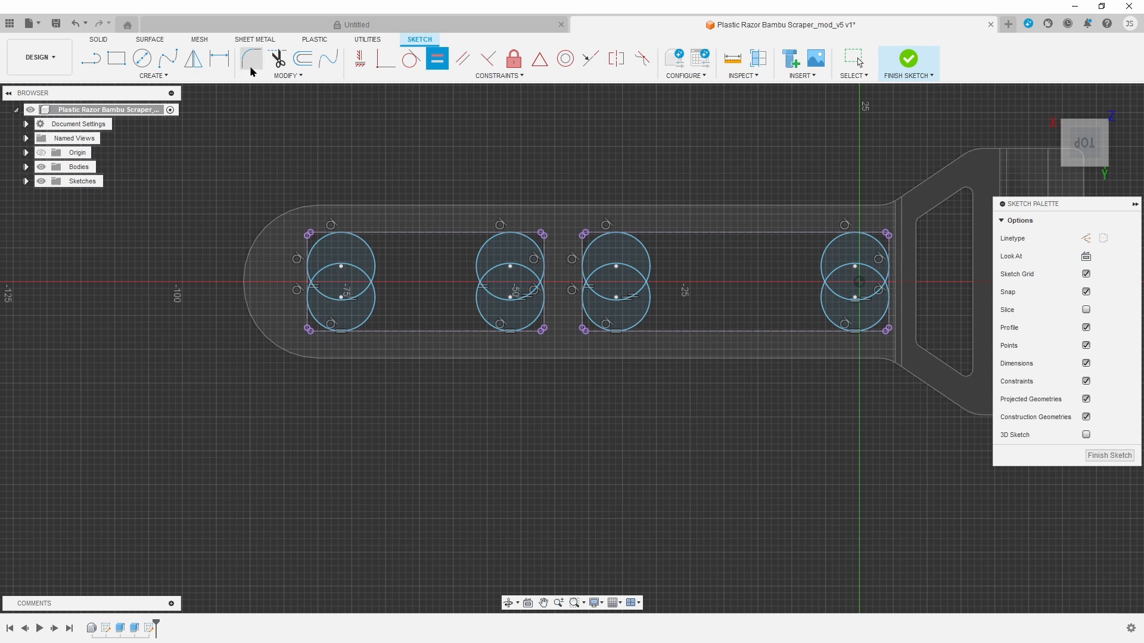
- Dimension a corner circle at the handle's rounded end with a diameter of 4 mm
key(d)
click(361, 246)
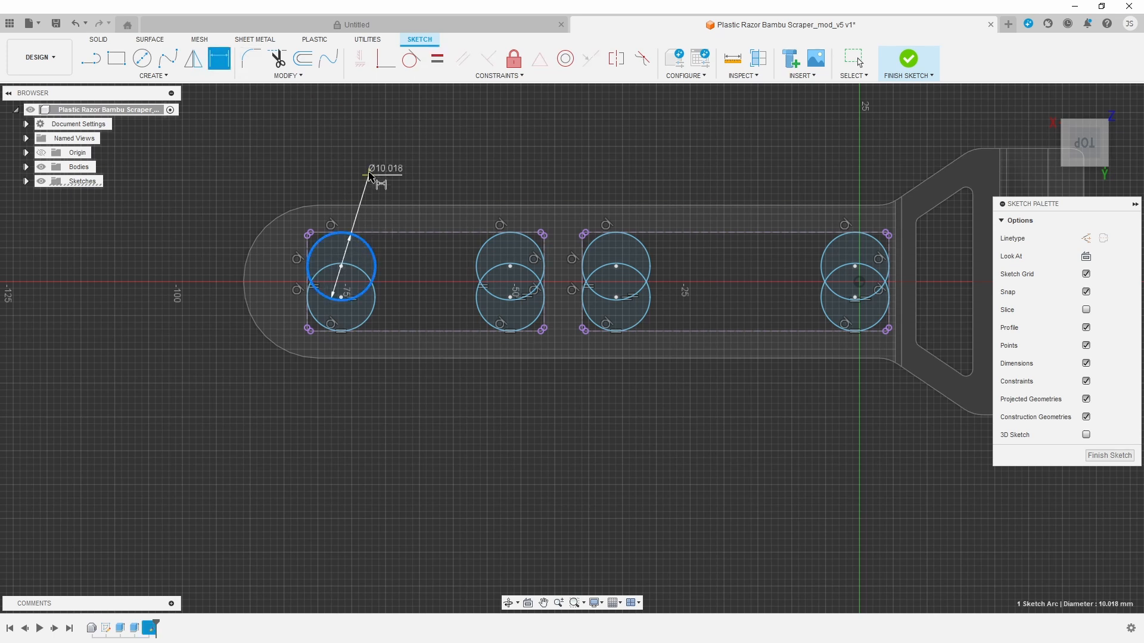
click(376, 151)
text(4)
key(Return)
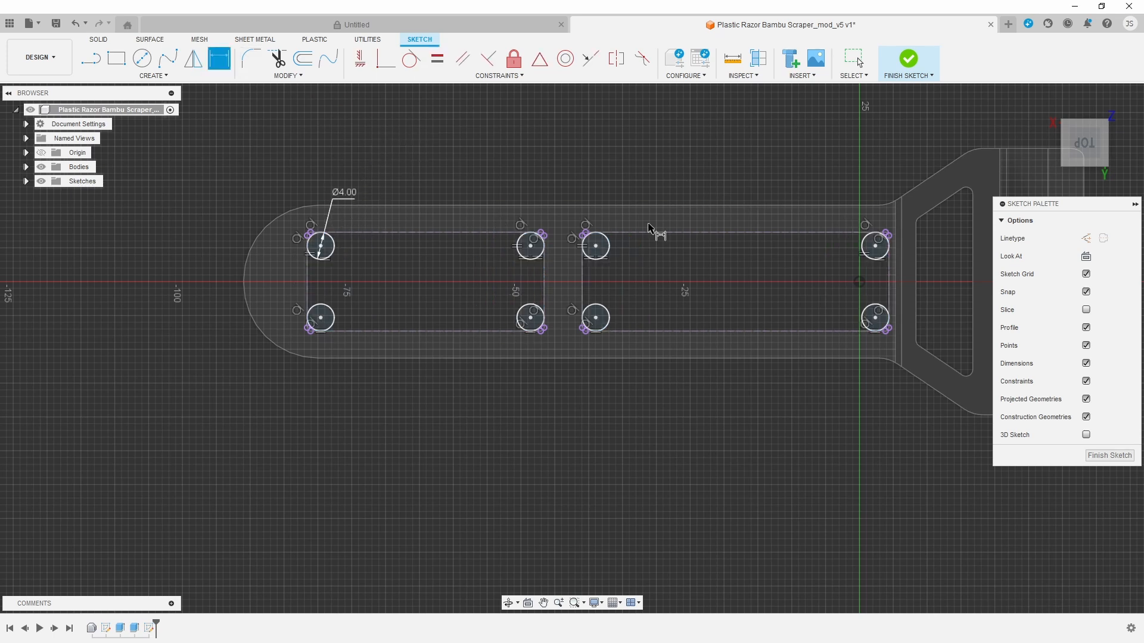
- Set the corner circles' diameter to 6 mm and check how they fit in the opening's corners
middle_drag(658, 235, 604, 240)
scroll(429, 304, up, 5)
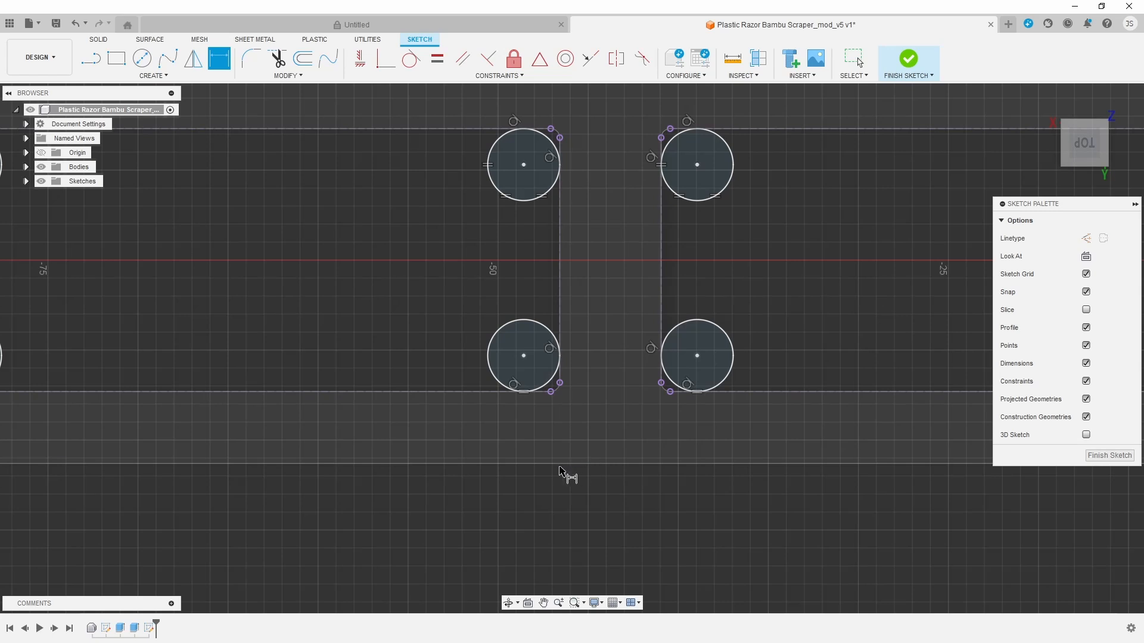
scroll(572, 465, down, 2)
middle_drag(319, 359, 626, 290)
double_click(529, 157)
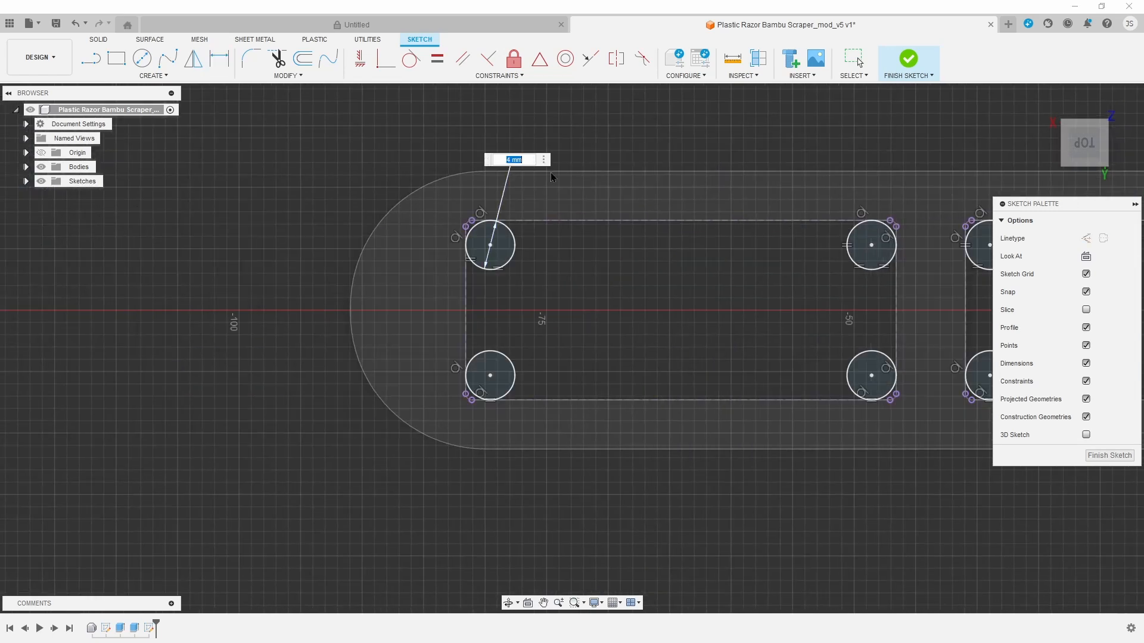
text(6)
key(Return)
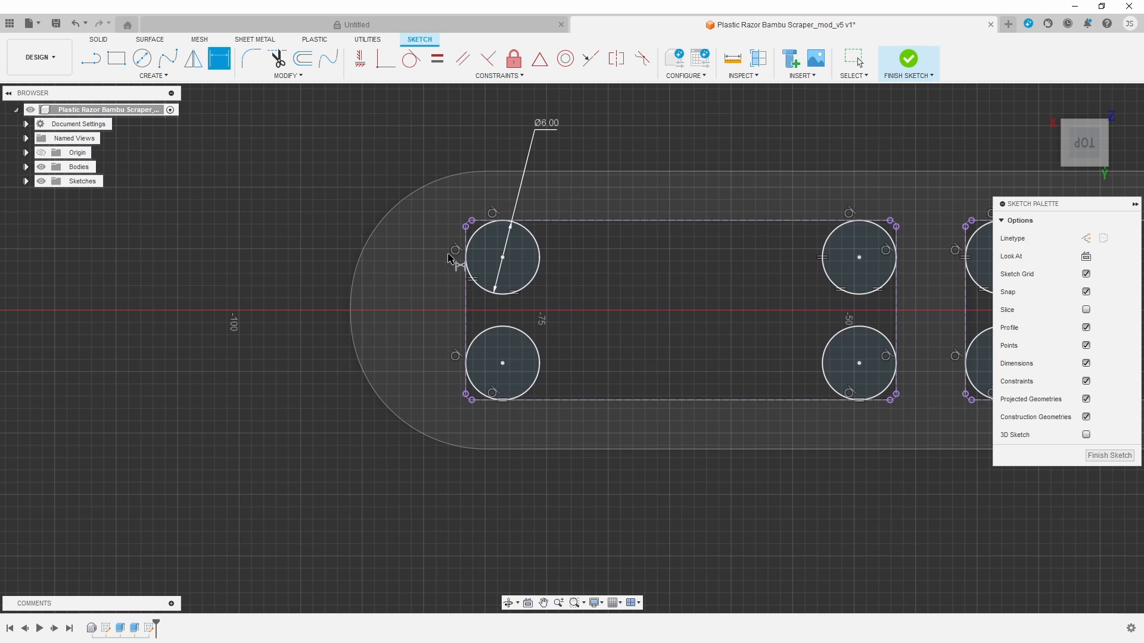
scroll(461, 275, up, 5)
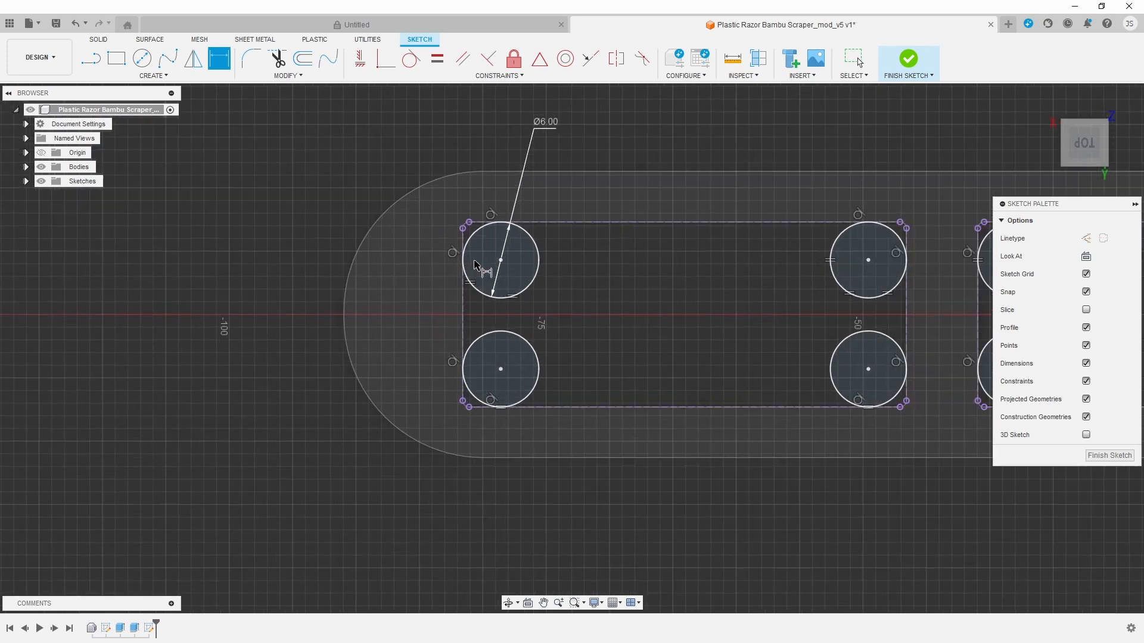
scroll(478, 246, down, 1)
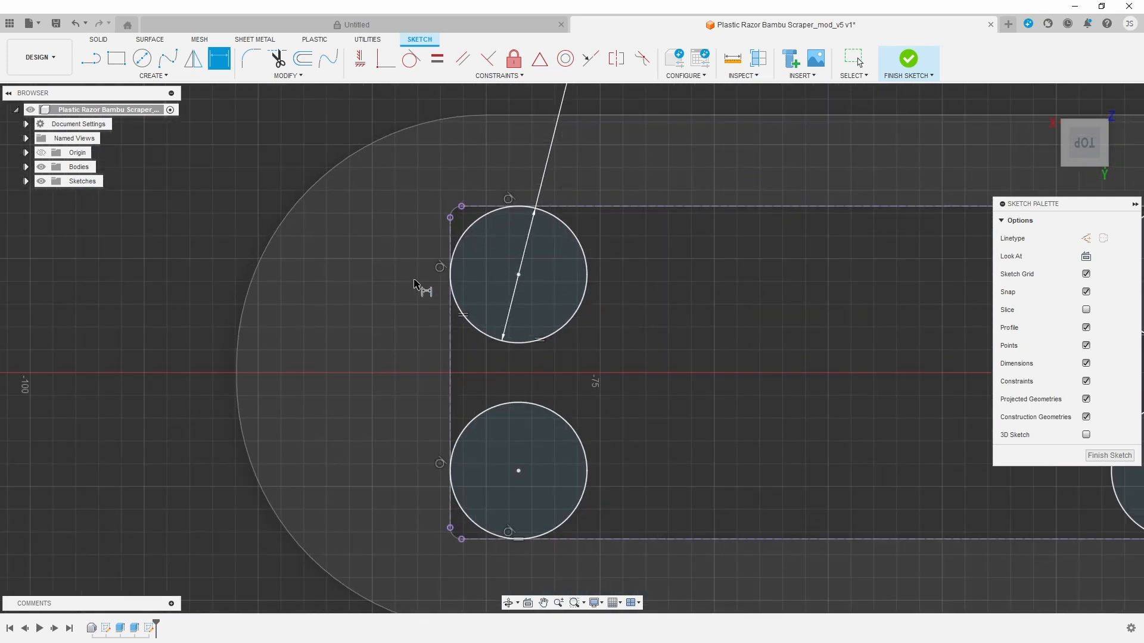
scroll(524, 251, down, 1)
click(908, 60)
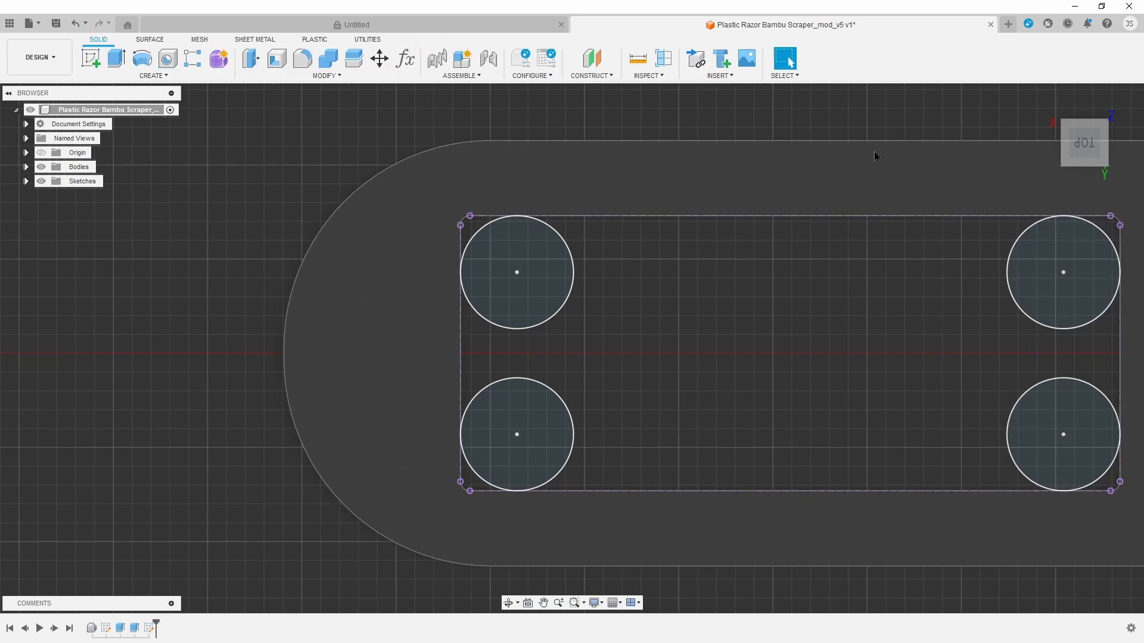
key(e)
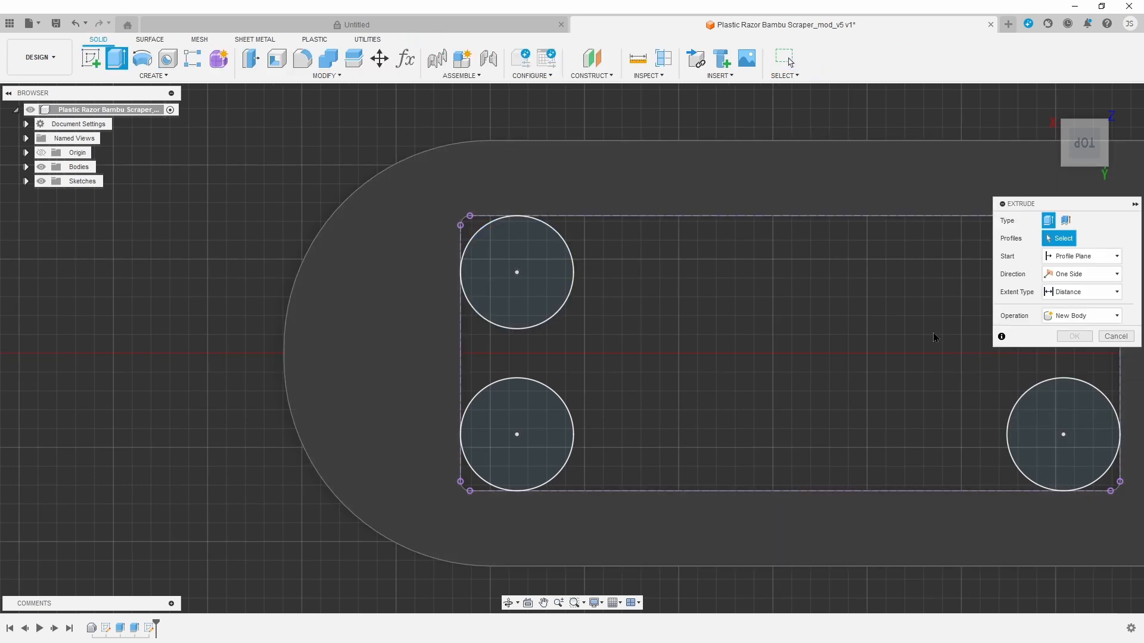
click(1114, 337)
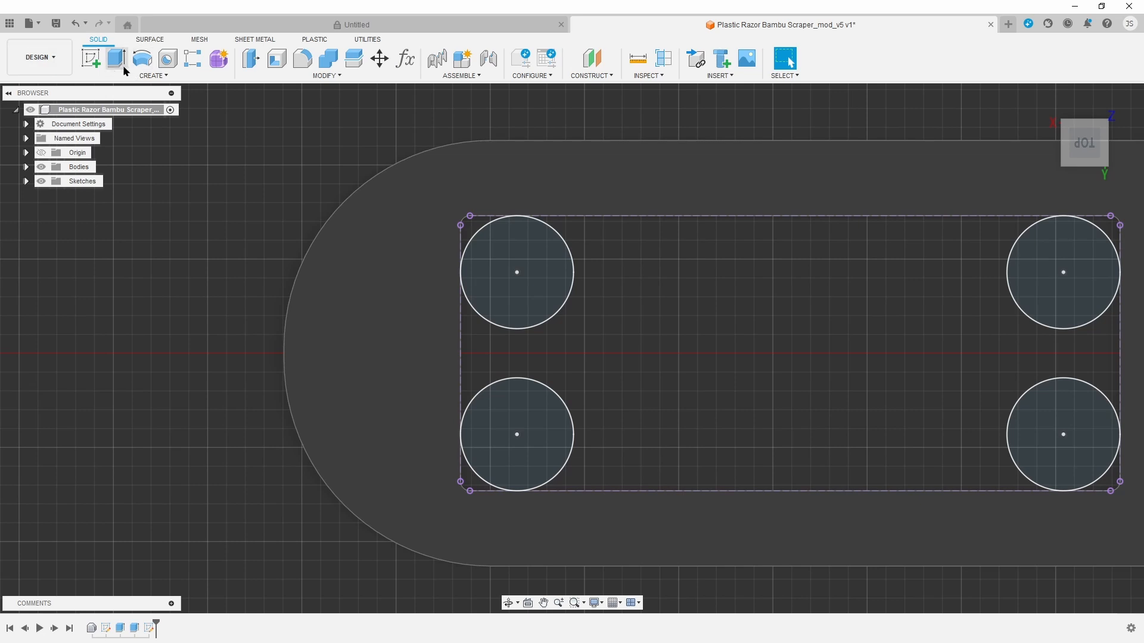
double_click(149, 628)
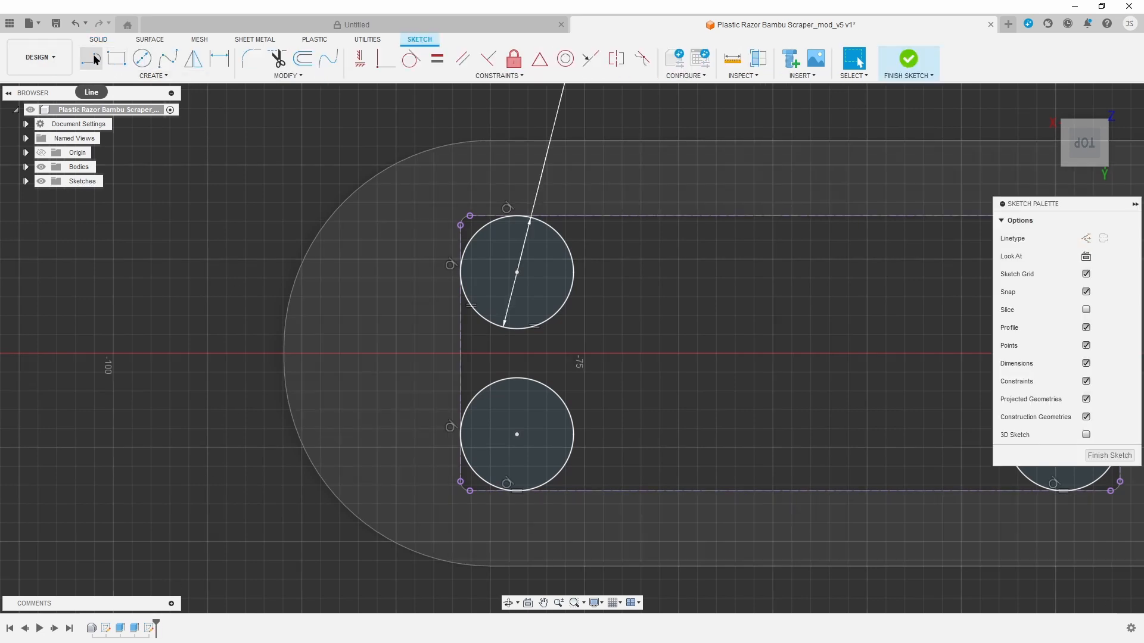
- Draw a two-point rectangle slightly larger than the shorter opening, enclosing its outline and all four corner circles
click(95, 59)
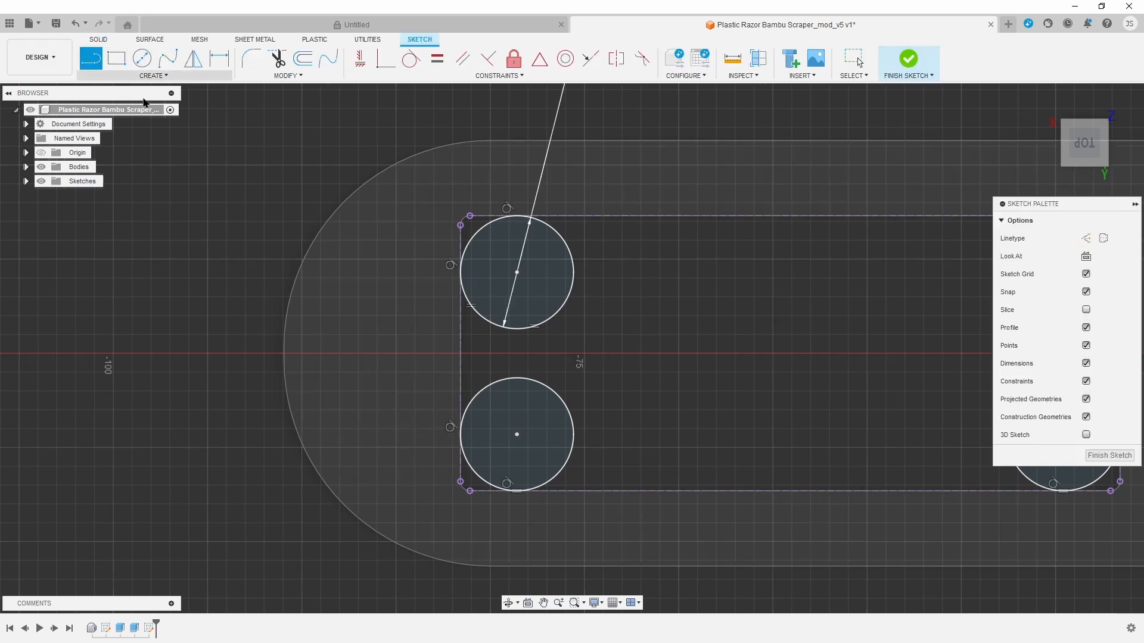
click(116, 58)
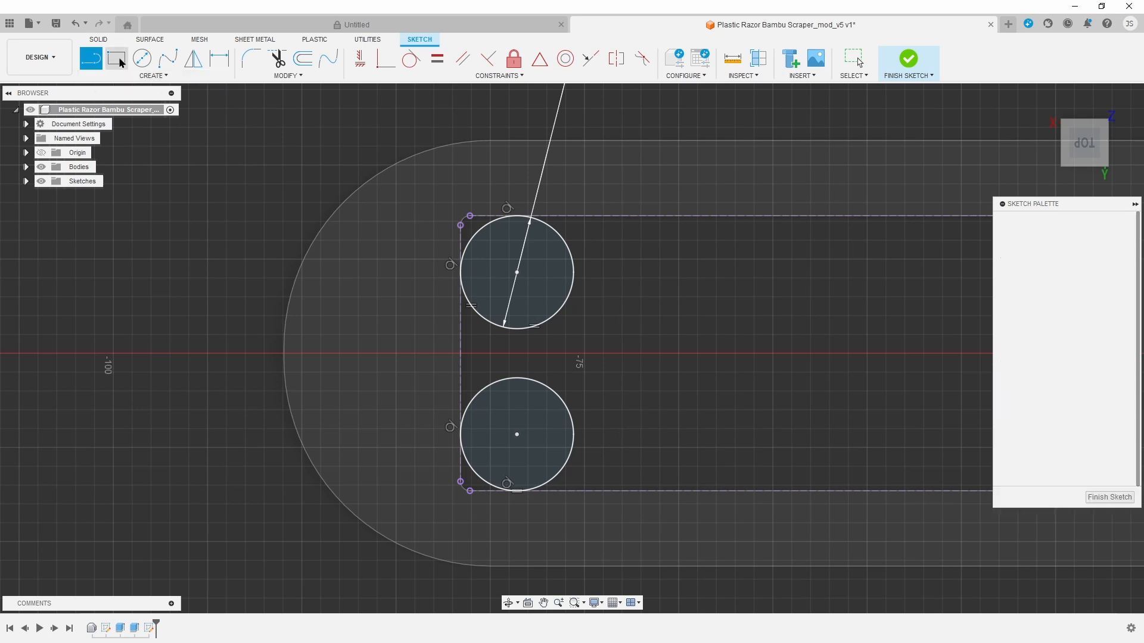
click(439, 210)
scroll(728, 411, down, 2)
middle_drag(816, 496, 581, 438)
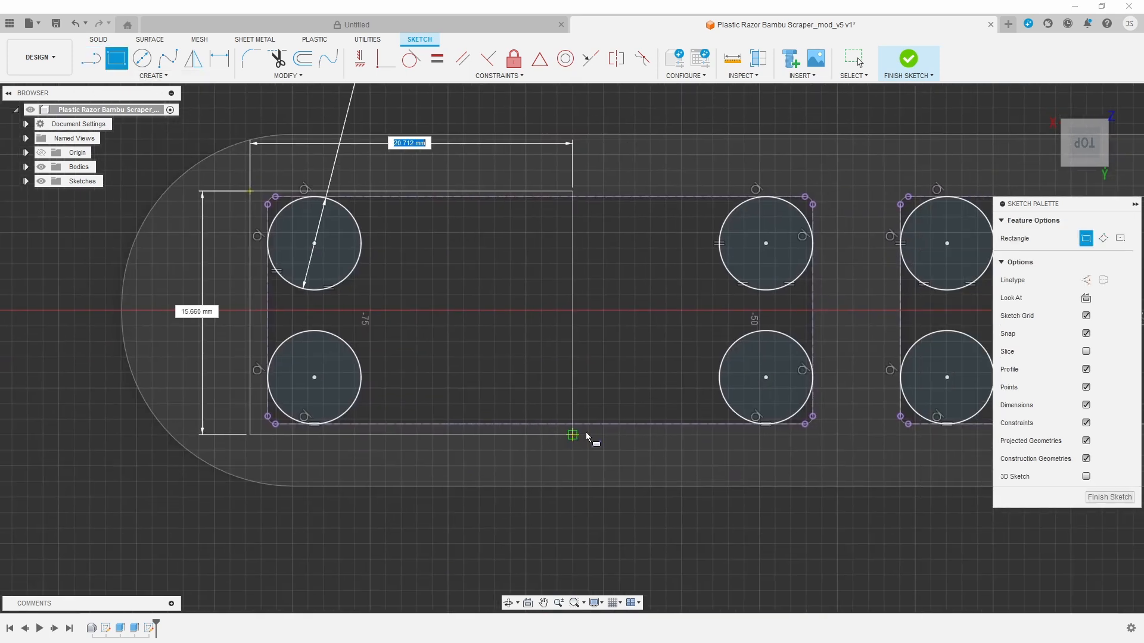
click(829, 455)
- Draw a two-point rectangle about 47 mm long enclosing the longer opening's outline and its four corner circles
scroll(888, 494, down, 2)
middle_drag(881, 493, 760, 446)
middle_drag(874, 470, 642, 460)
middle_drag(882, 440, 567, 463)
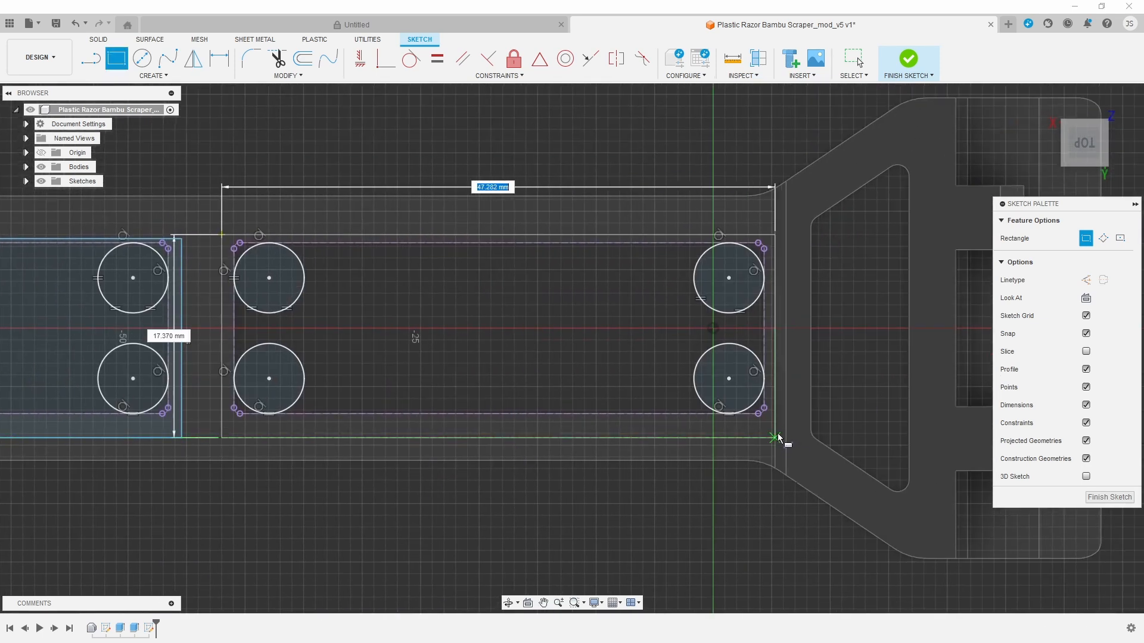
scroll(777, 431, down, 1)
scroll(774, 428, up, 5)
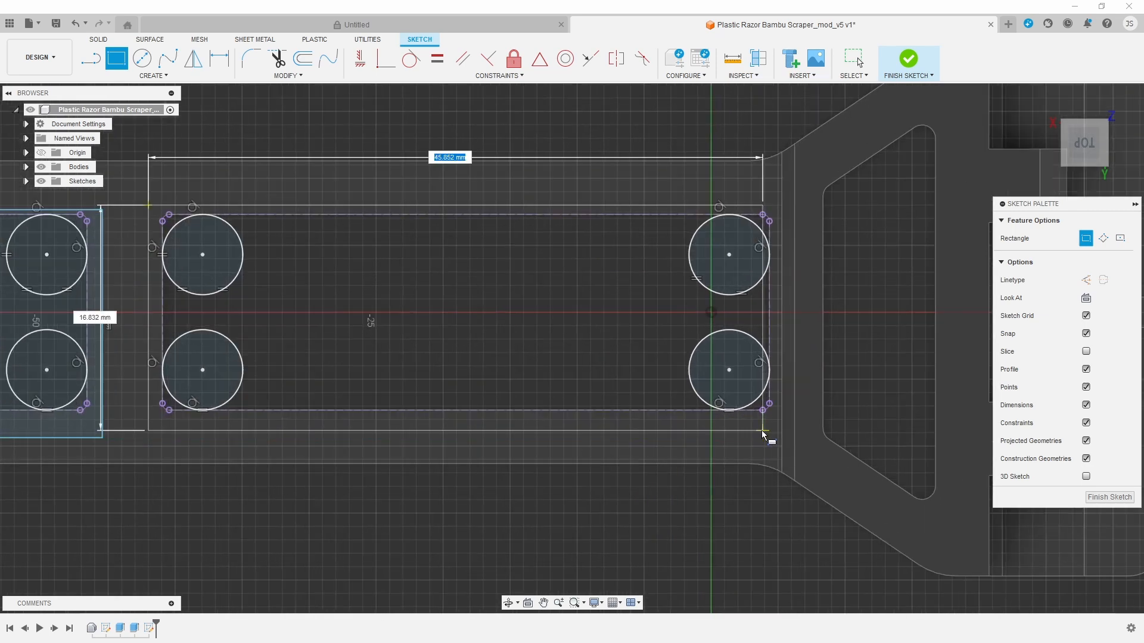
click(806, 396)
- Make all four sides of the longer rectangle tangent to its corner circles and finish the sketch
scroll(558, 434, down, 5)
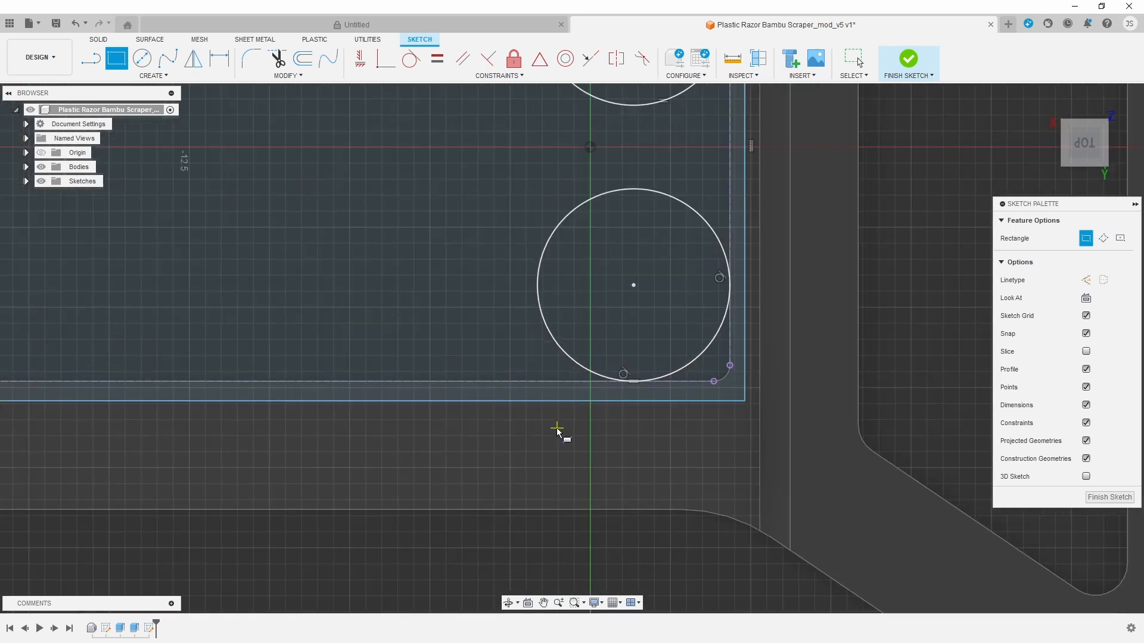
click(409, 59)
click(904, 467)
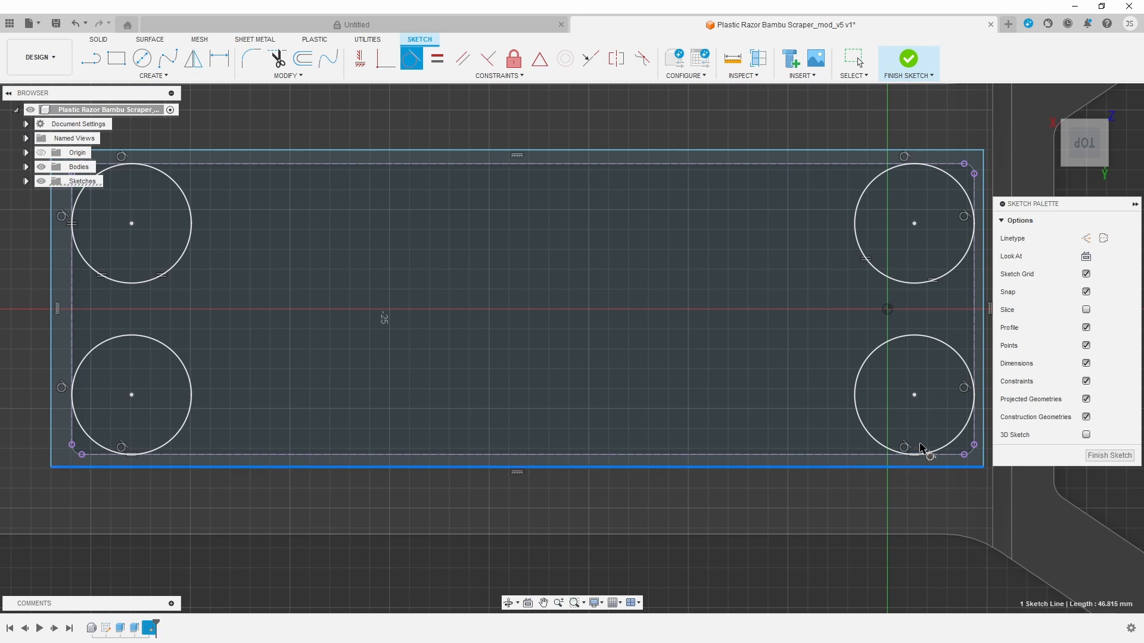
click(937, 449)
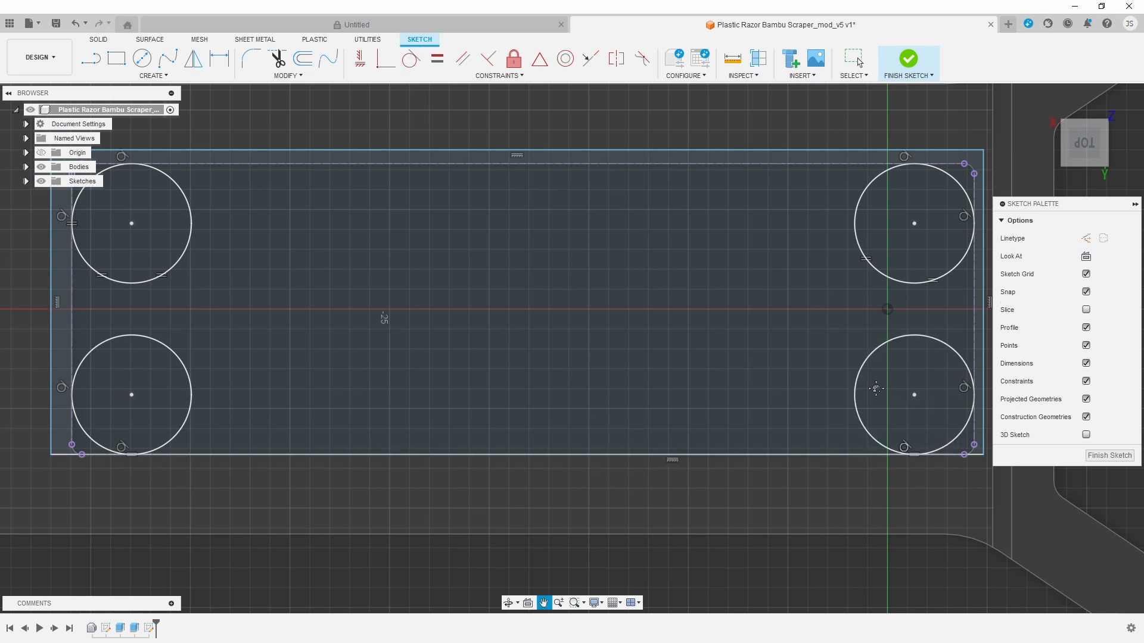
middle_drag(875, 388, 784, 398)
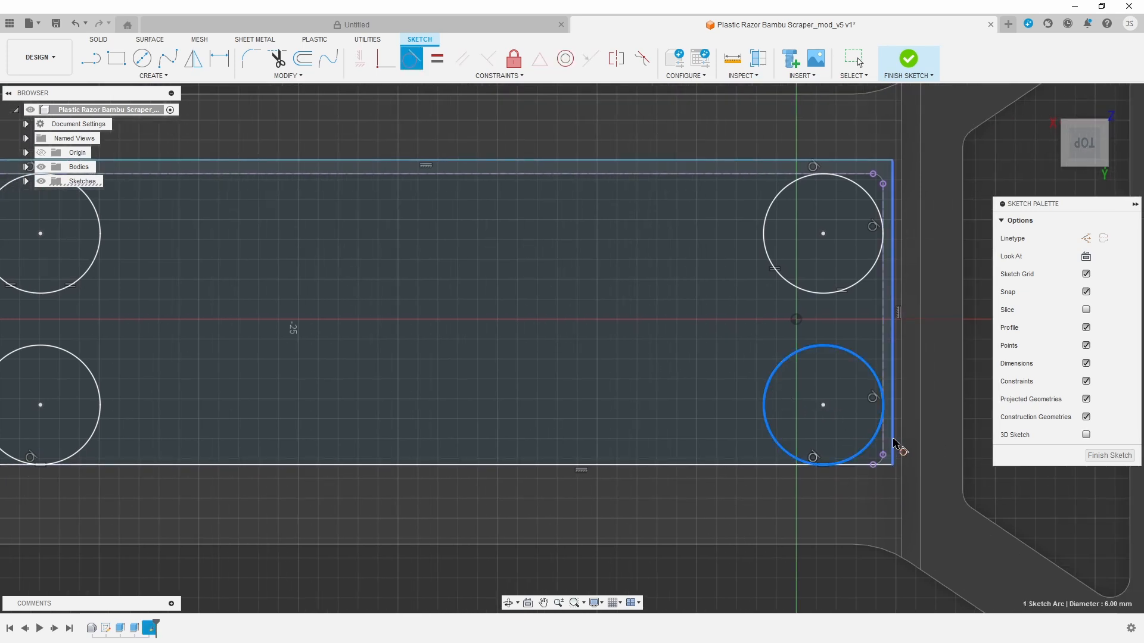
click(892, 448)
mouse_move(286, 359)
middle_down()
mouse_move(654, 390)
mouse_move(769, 416)
middle_up()
click(479, 334)
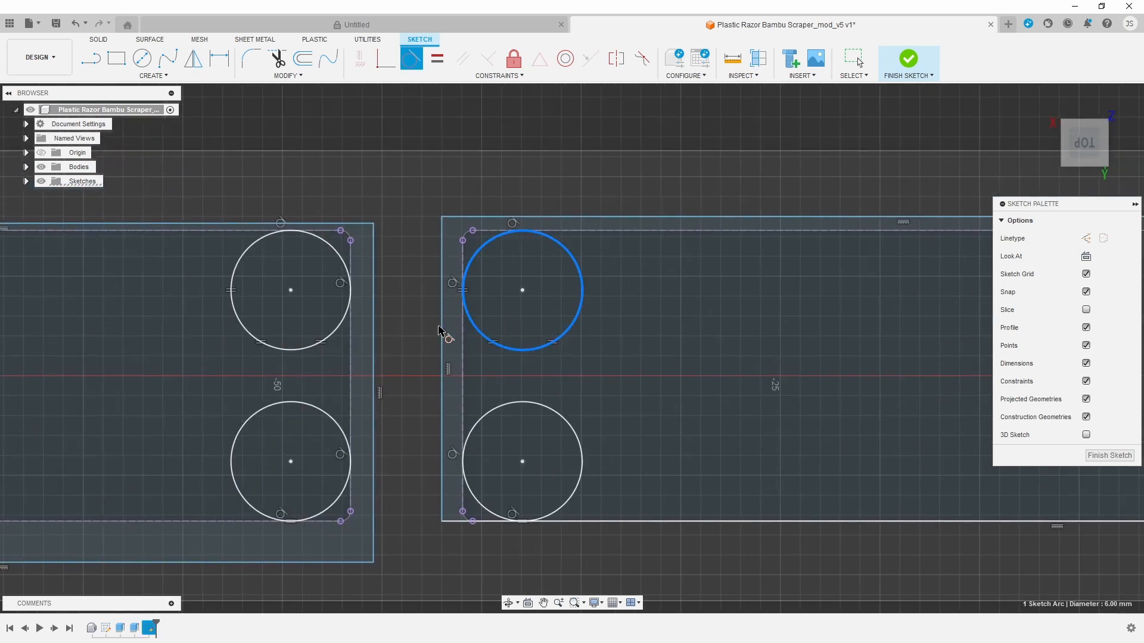
click(442, 335)
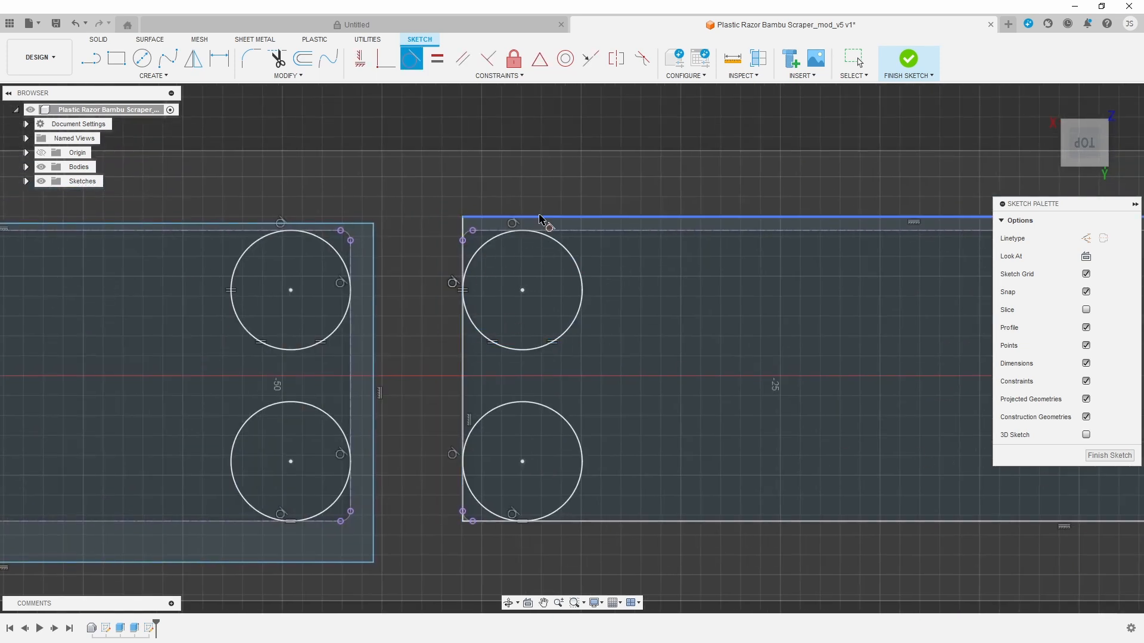
click(539, 218)
click(549, 242)
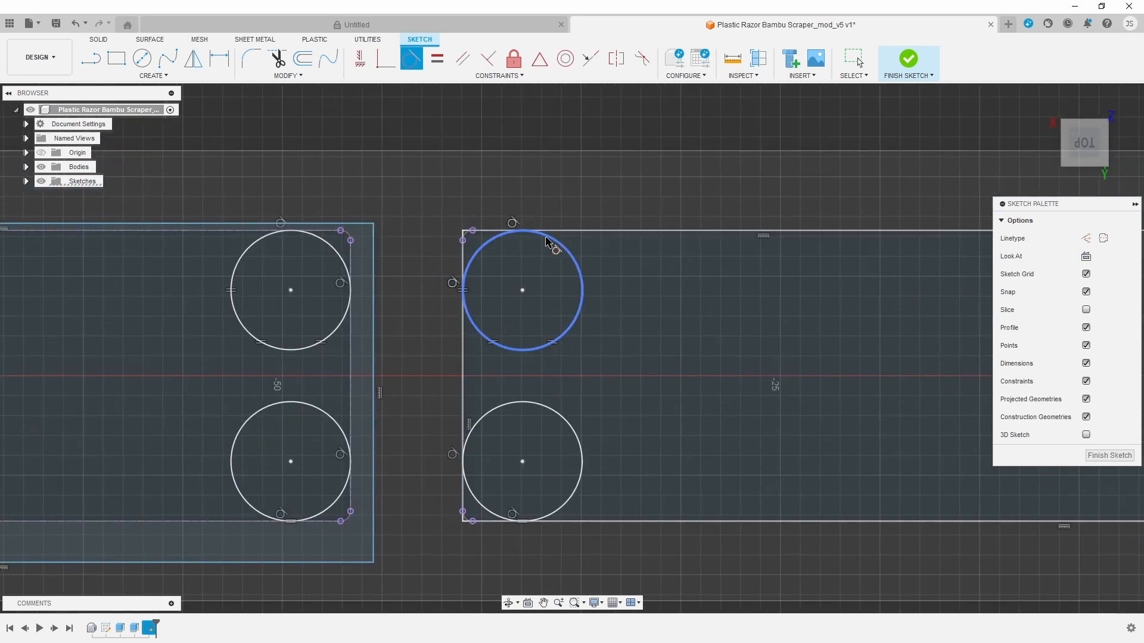
click(919, 50)
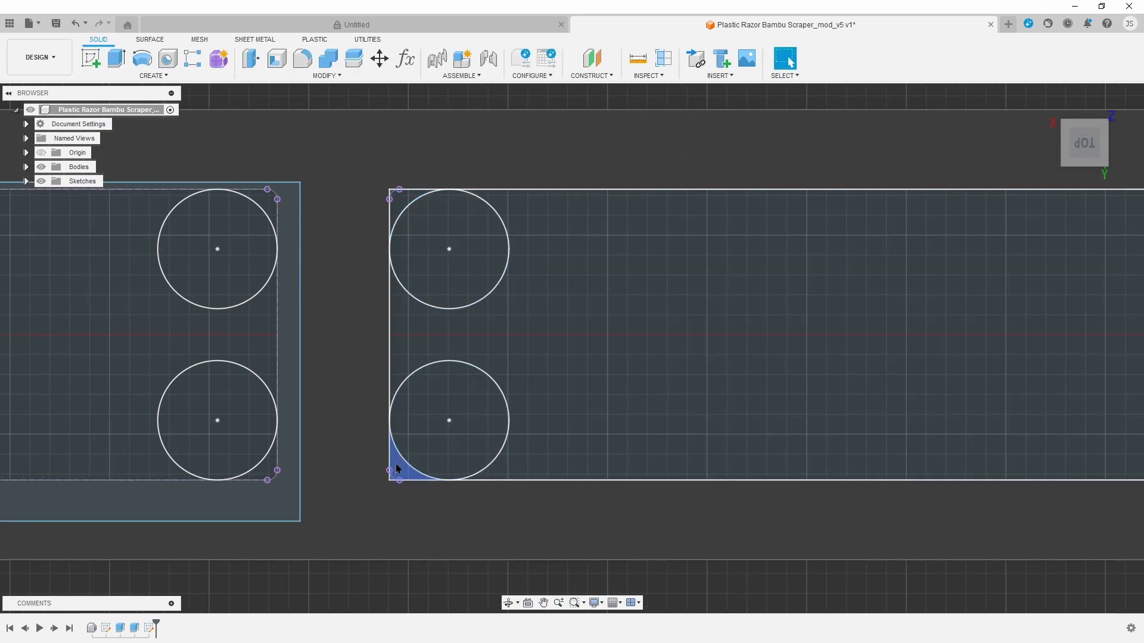
- Reopen the openings sketch, make all four sides of the shorter rectangle tangent to its corner circles, and finish the sketch
scroll(398, 469, up, 2)
scroll(398, 469, down, 5)
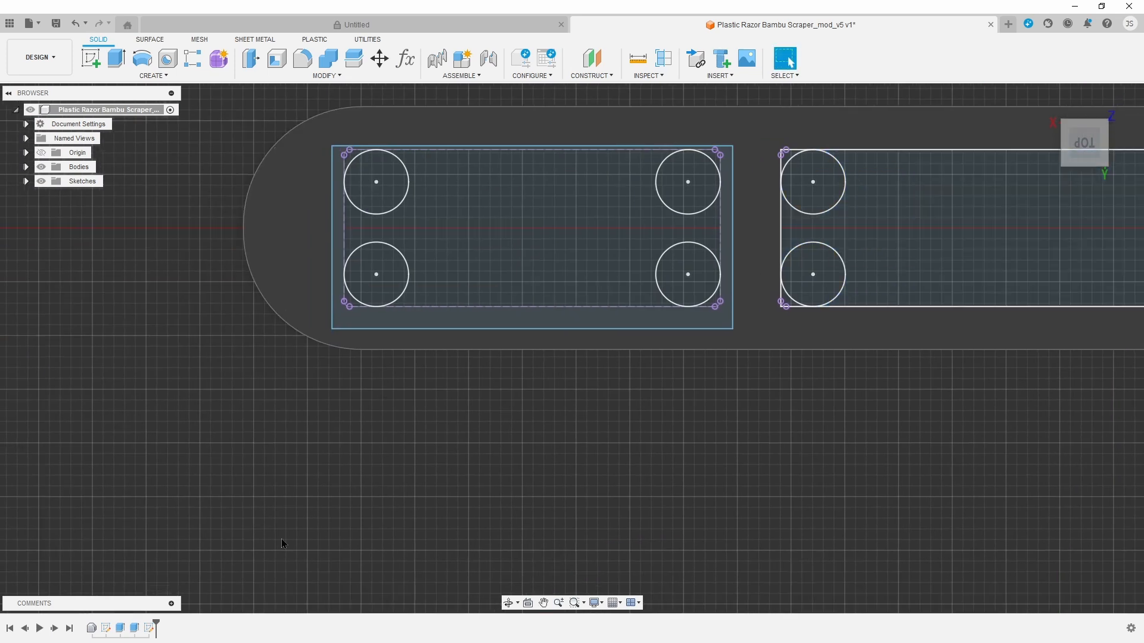
double_click(154, 629)
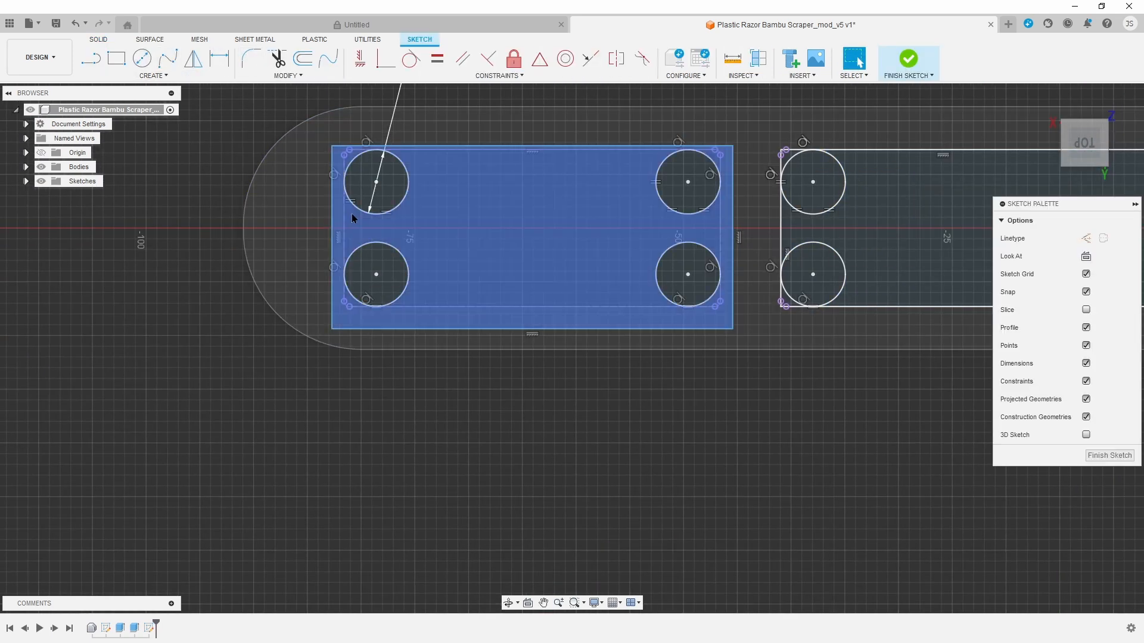
click(411, 60)
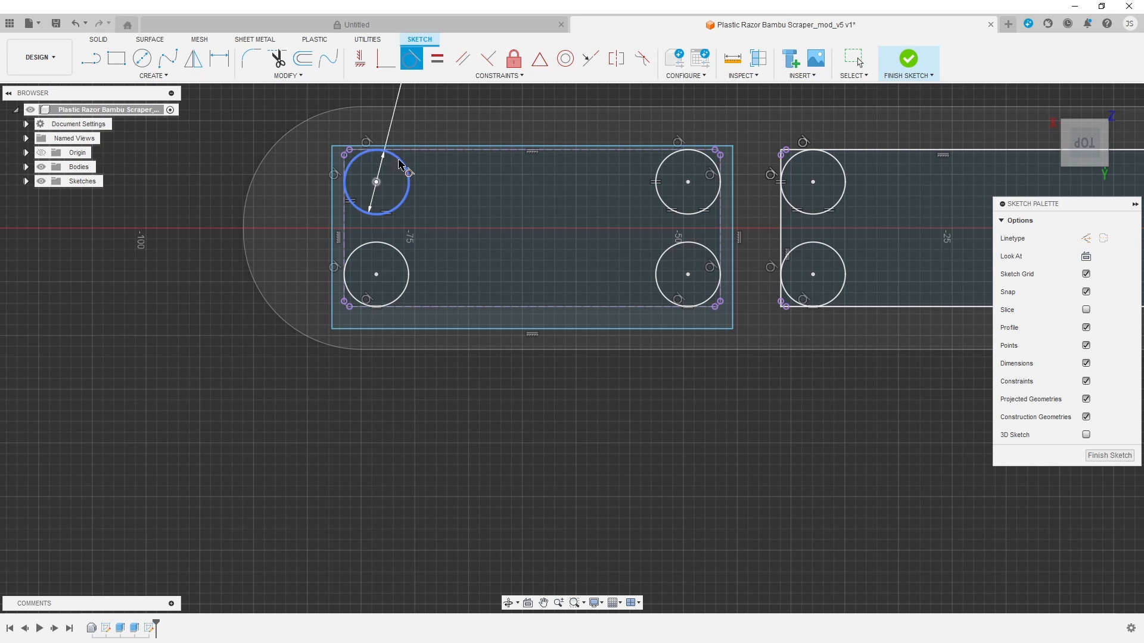
click(399, 165)
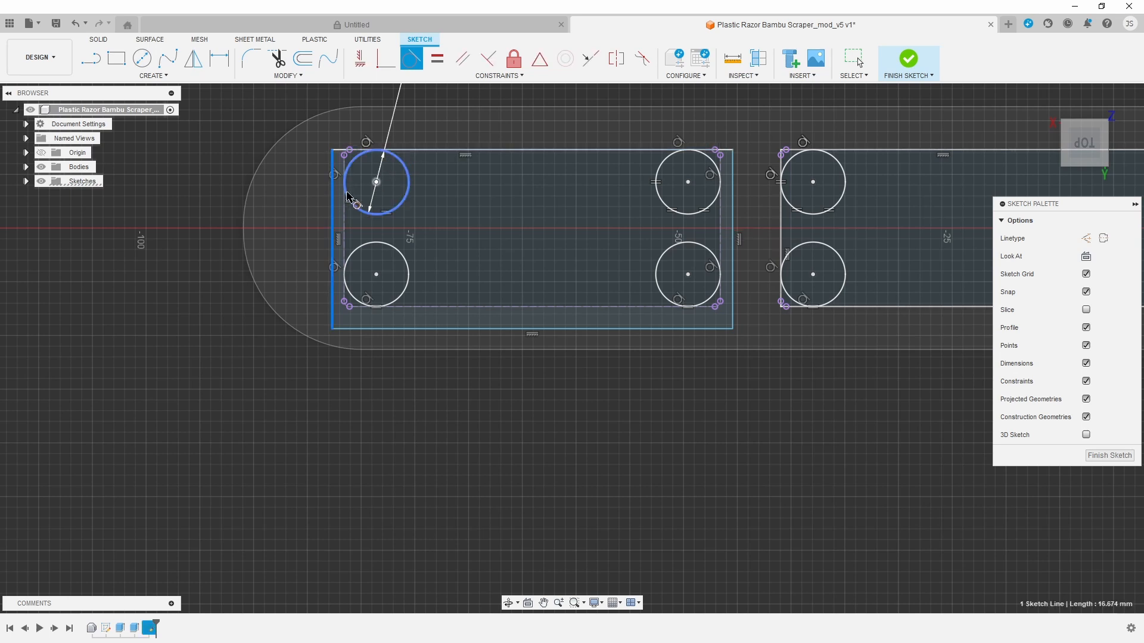
click(351, 205)
click(660, 331)
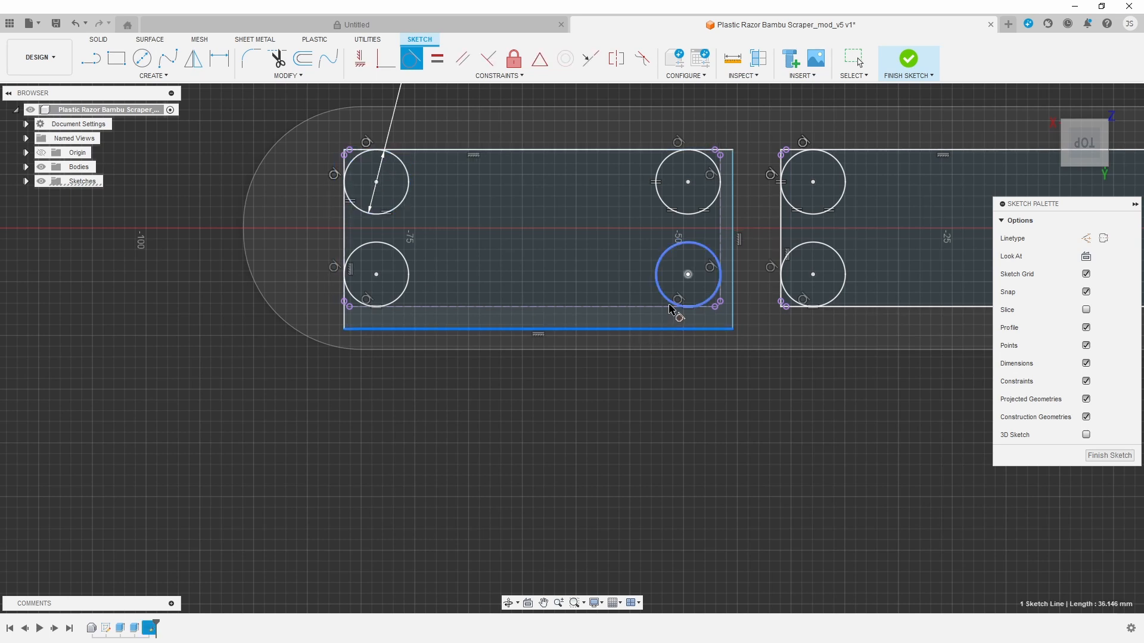
click(661, 294)
click(696, 249)
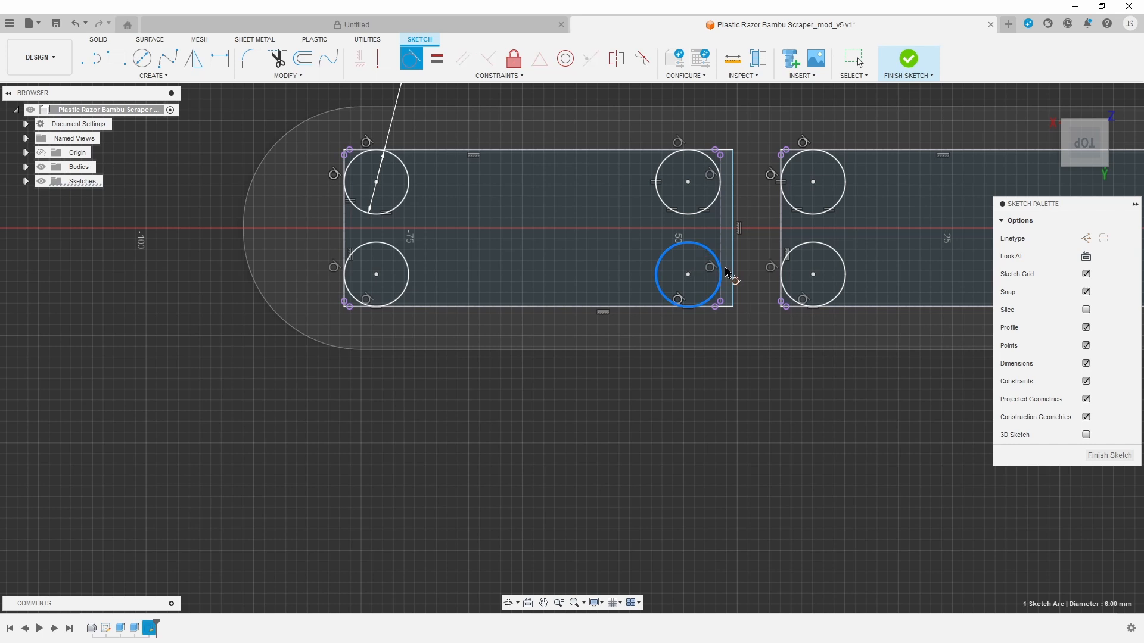
click(732, 278)
click(898, 57)
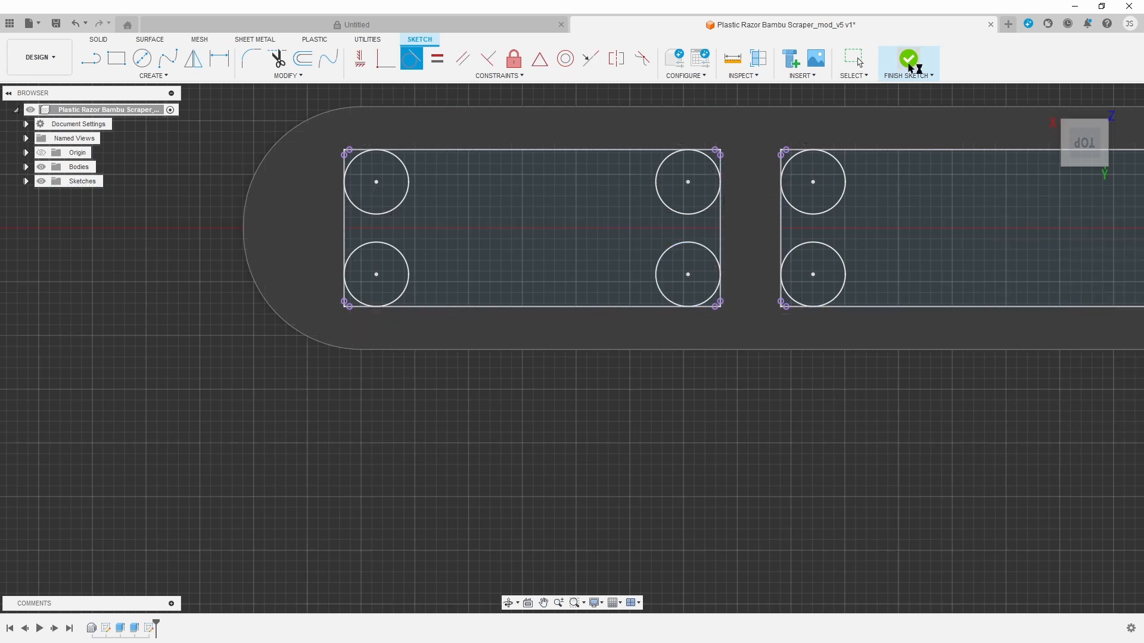
- Extrude the eight small corner profiles between rectangles and circles to the handle's underside face, joined to the body
key(e)
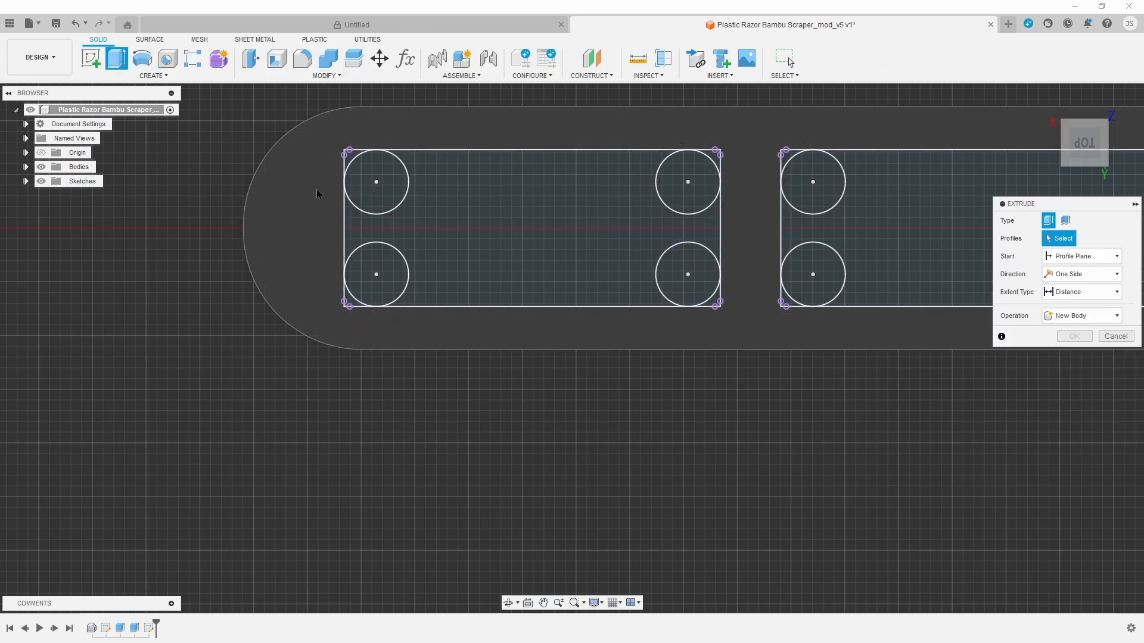
click(787, 254)
middle_drag(786, 255, 703, 310)
click(647, 358)
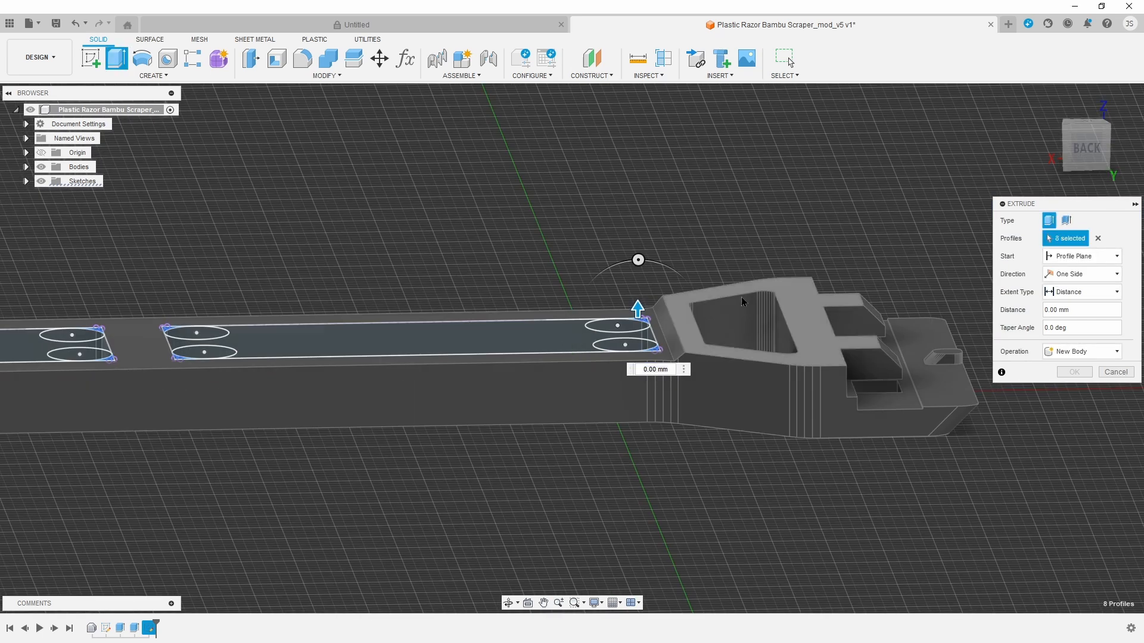
click(1076, 292)
click(1076, 320)
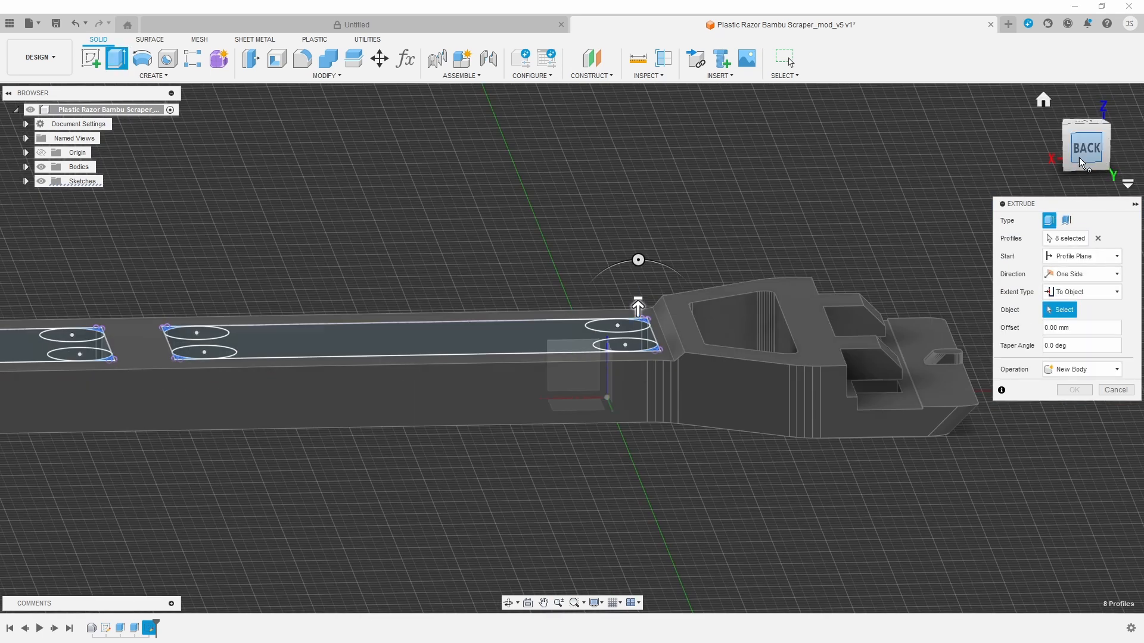
drag(1080, 156, 1094, 181)
click(570, 368)
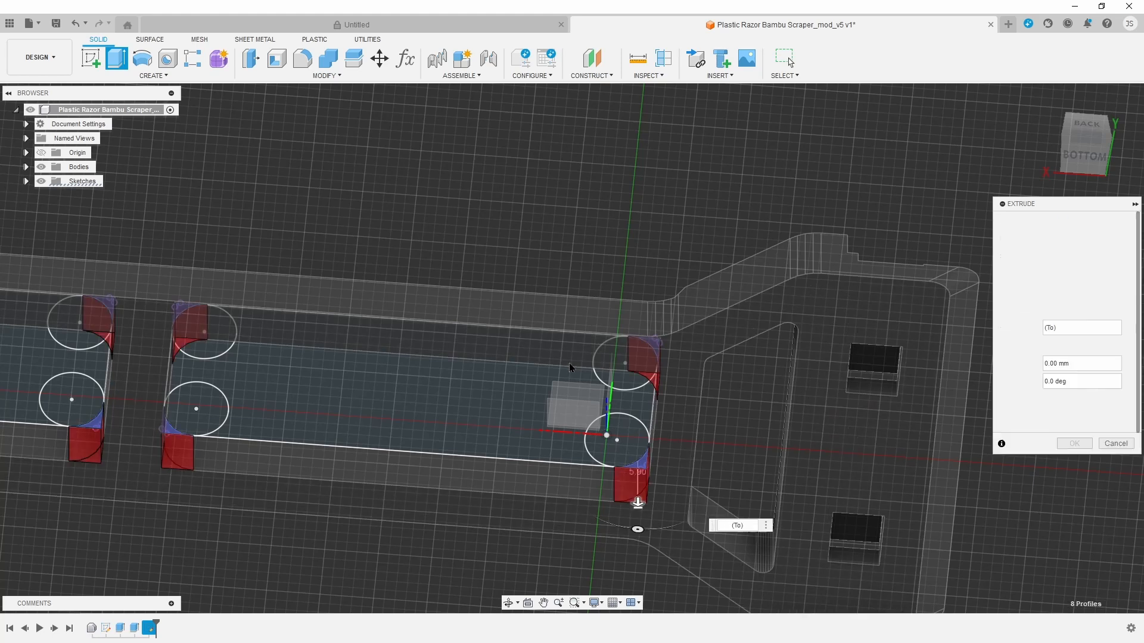
click(1082, 405)
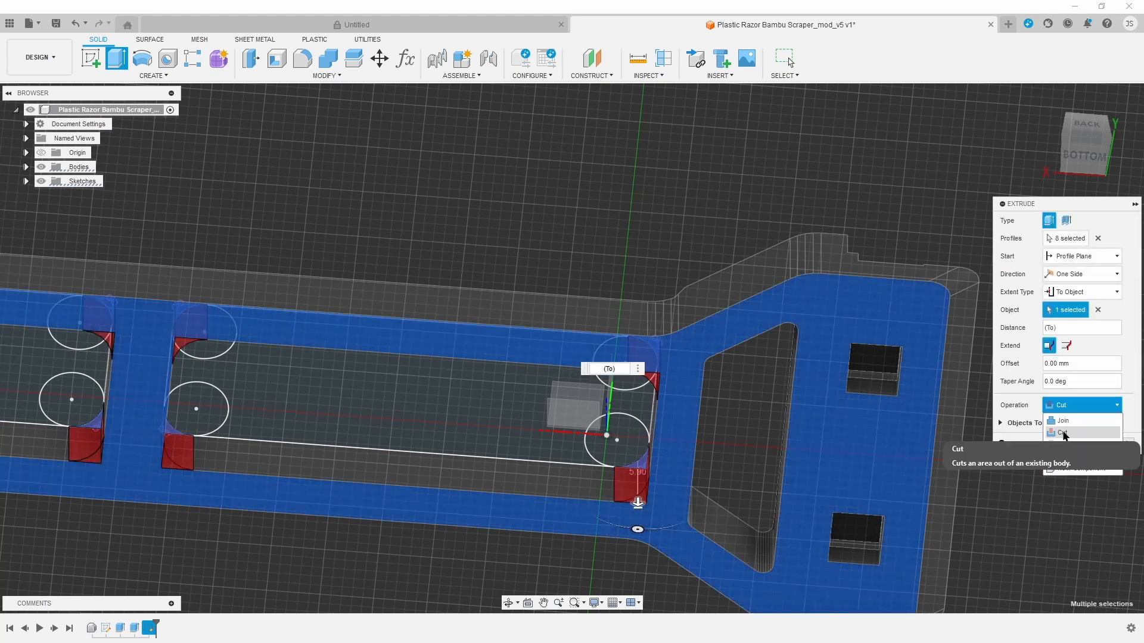
click(1063, 417)
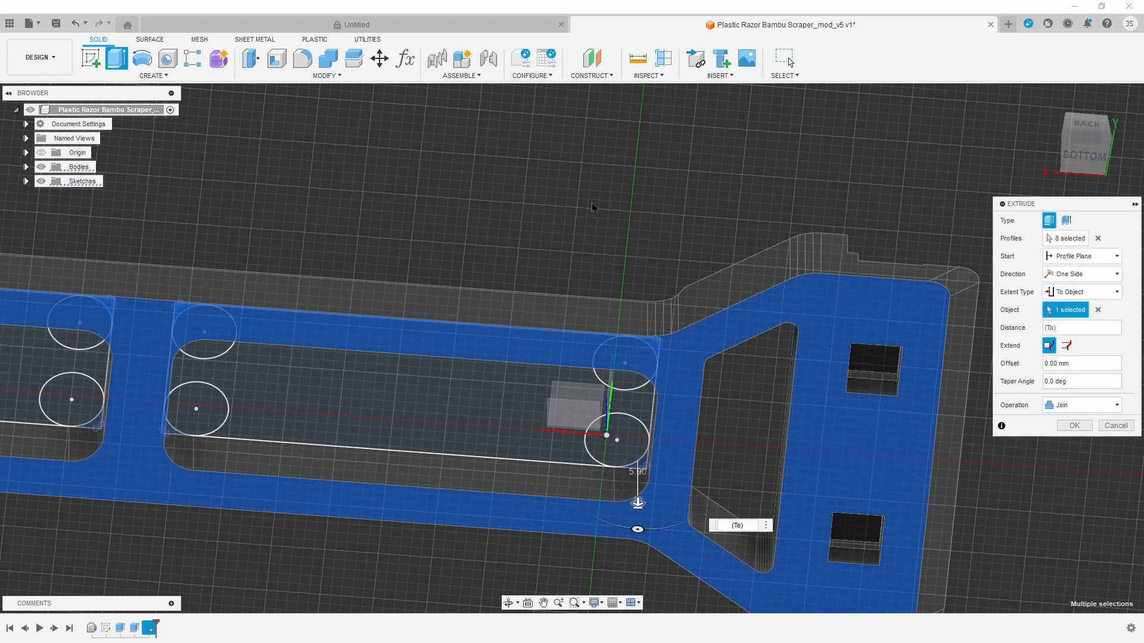
drag(1078, 168, 1080, 194)
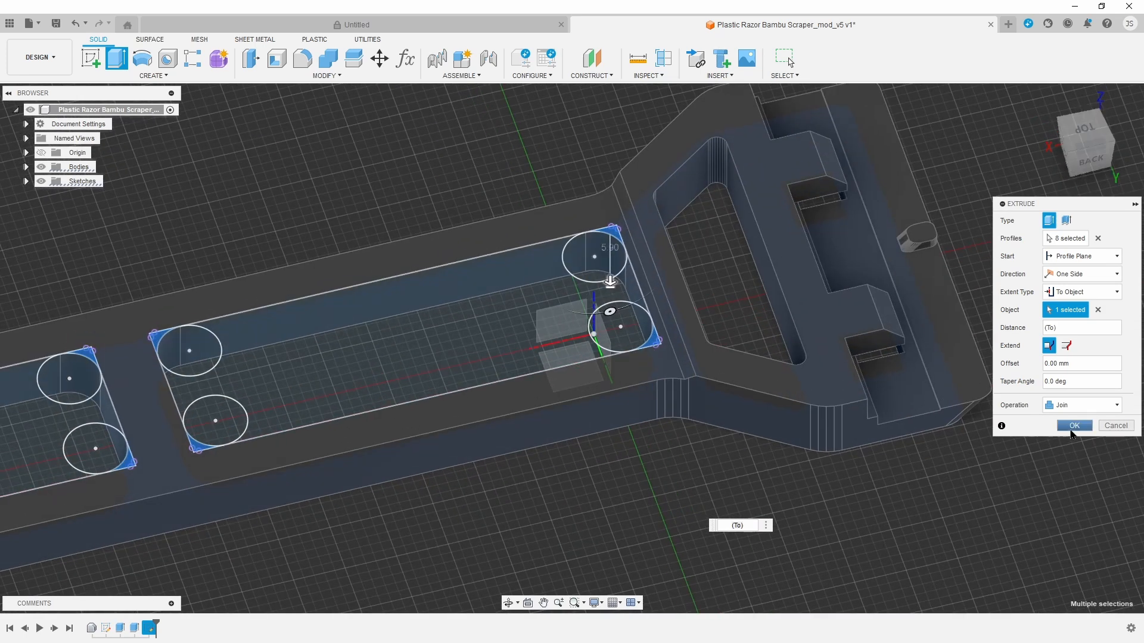
click(1074, 425)
- Start an equal-distance chamfer with the straight underside edges of the trapezoidal opening in the neck selected
mouse_move(759, 399)
shift+middle_down()
mouse_move(953, 226)
mouse_move(1062, 110)
mouse_move(1036, 101)
shift+middle_up()
click(302, 76)
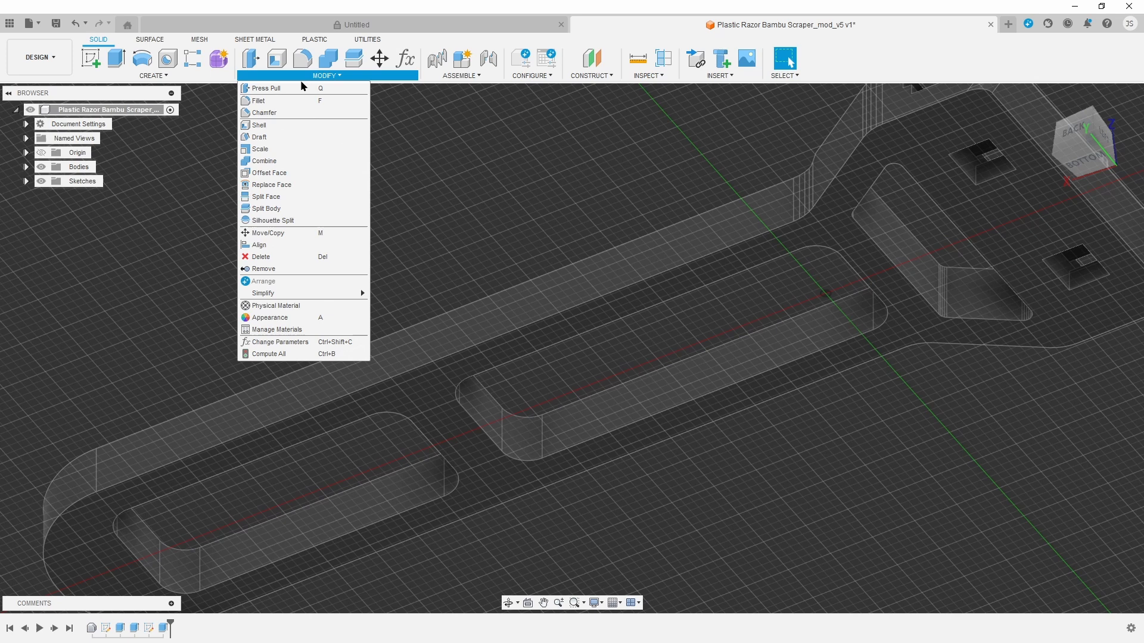
click(287, 117)
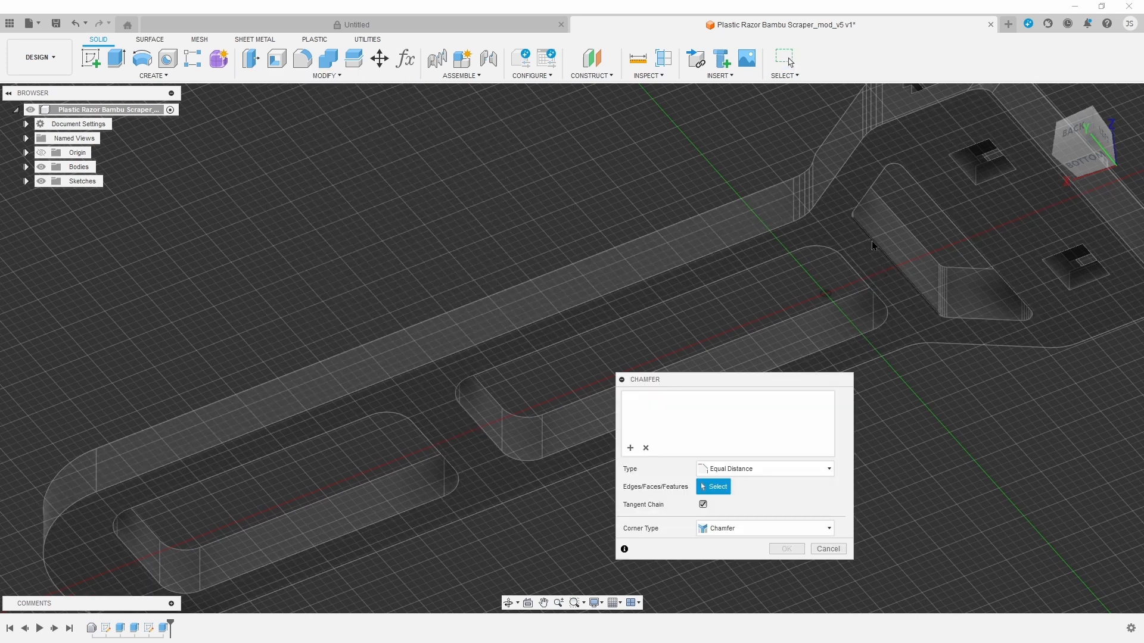
click(871, 241)
click(862, 201)
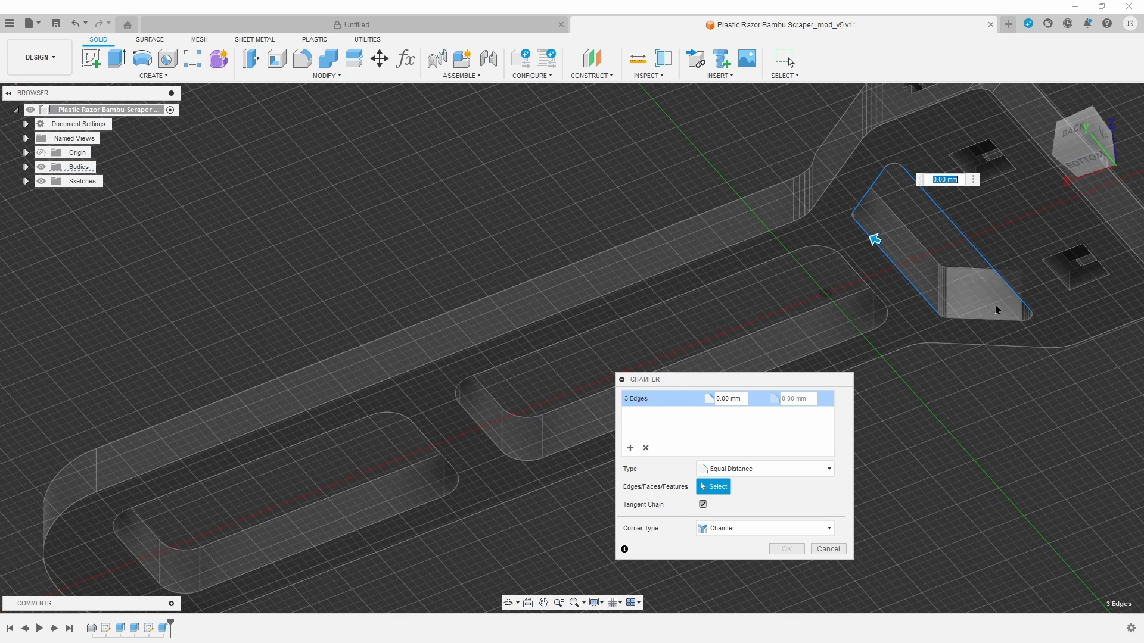
click(993, 323)
- Add the short edge segments of the trapezoidal opening's two rounded corners at one end to the chamfer selection
scroll(836, 270, up, 8)
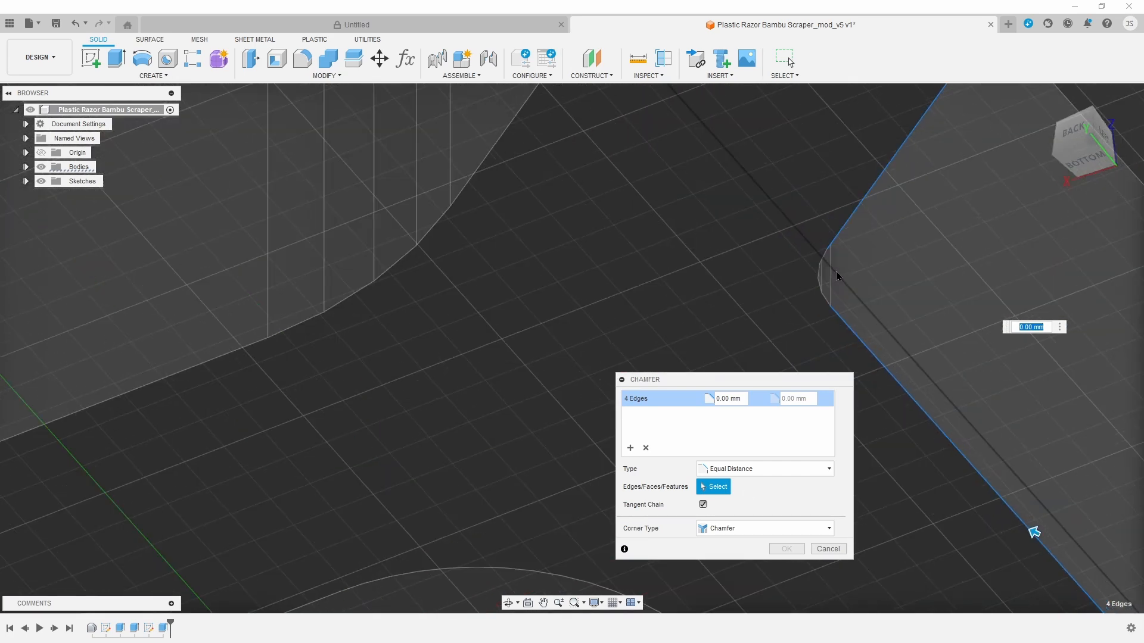
click(814, 265)
click(815, 289)
click(826, 314)
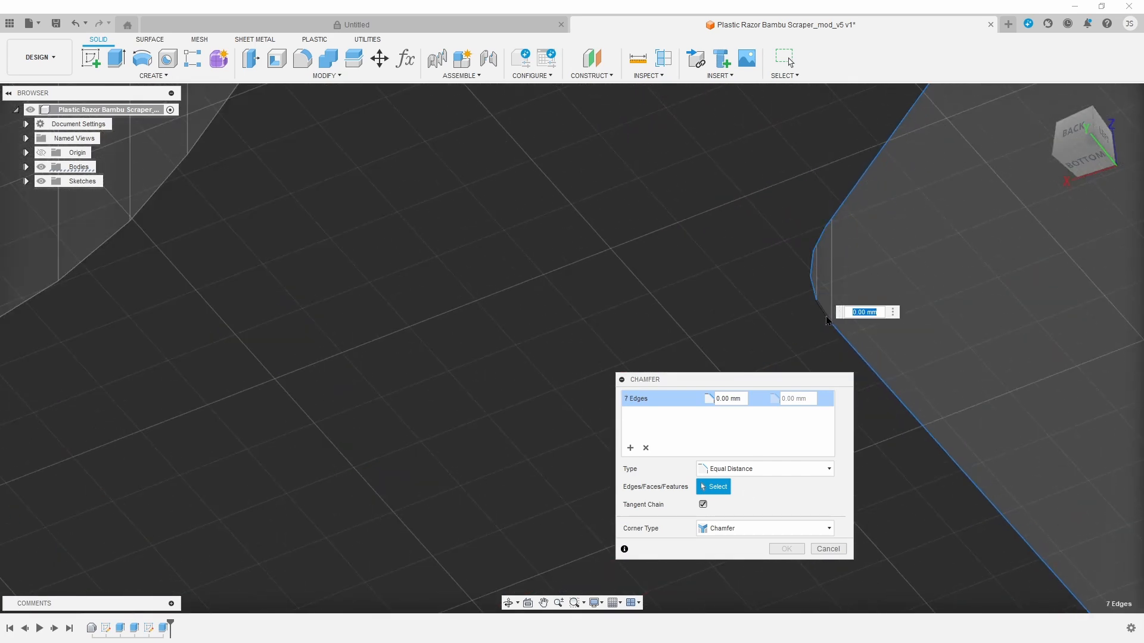
scroll(885, 350, down, 5)
middle_drag(961, 240, 611, 416)
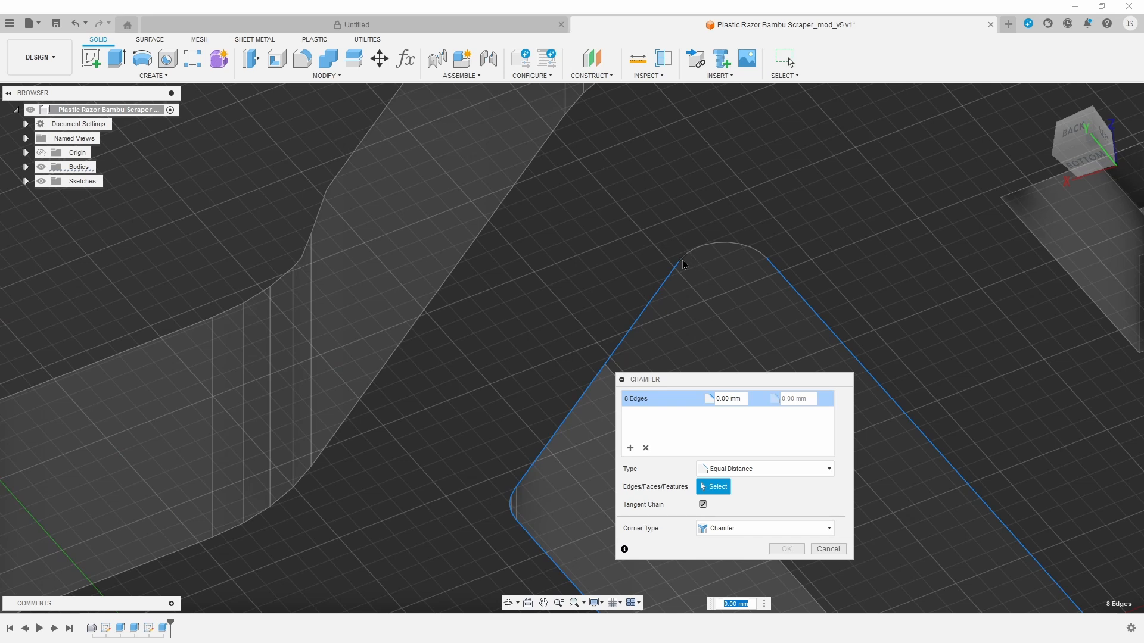
click(737, 246)
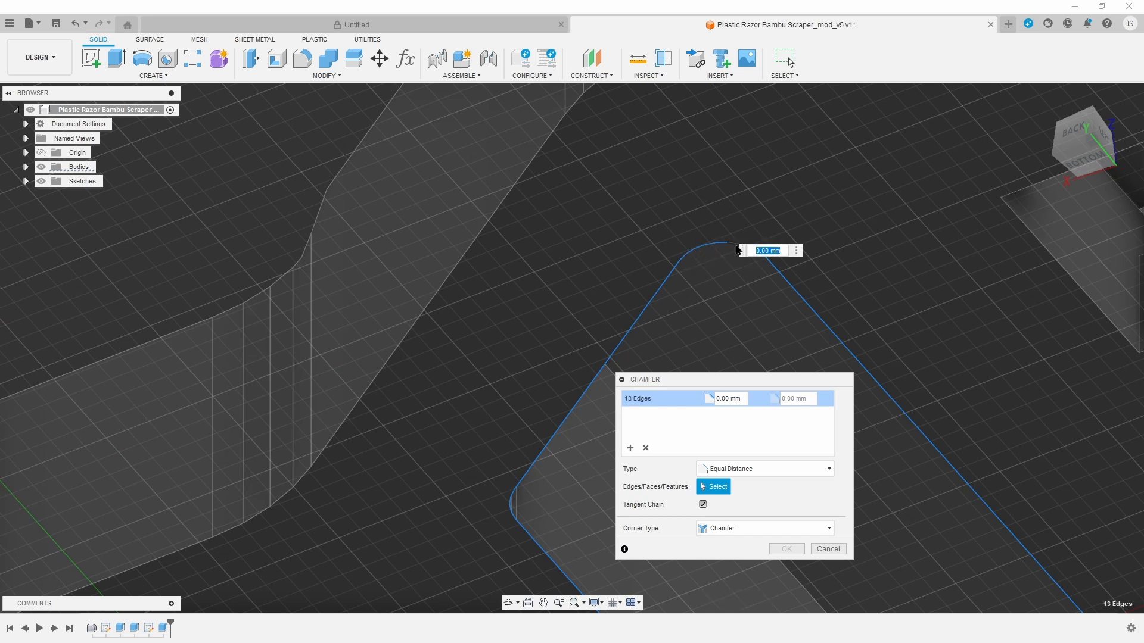
click(751, 256)
scroll(761, 284, down, 3)
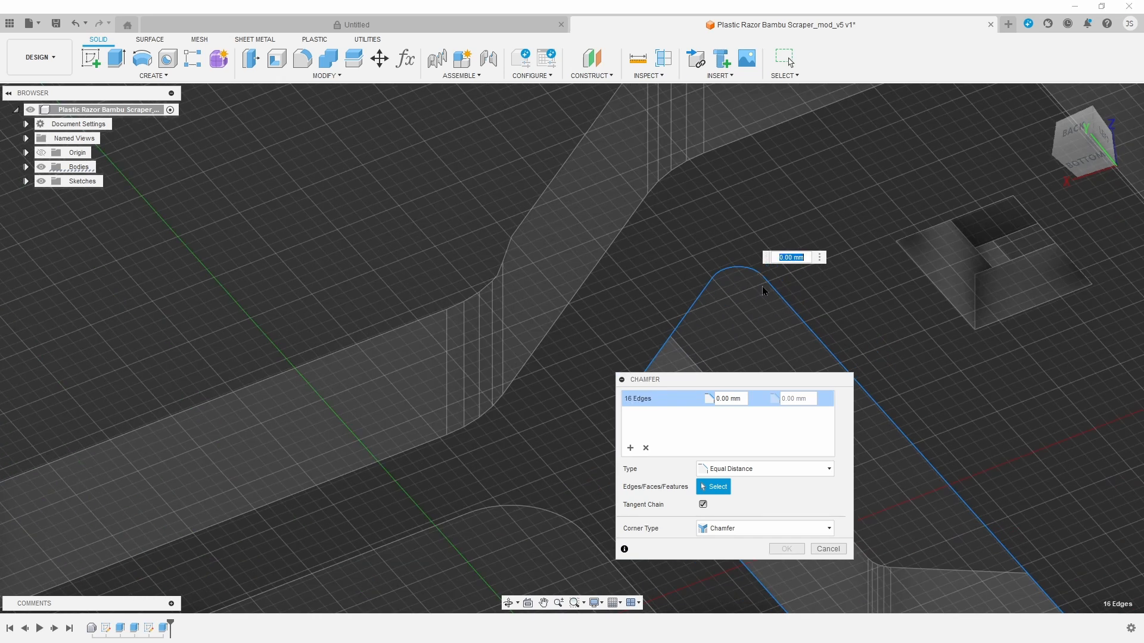
- Add the edge segments of the trapezoidal opening's other handle-side corner to the chamfer selection
click(786, 348)
scroll(881, 458, up, 4)
scroll(749, 445, up, 3)
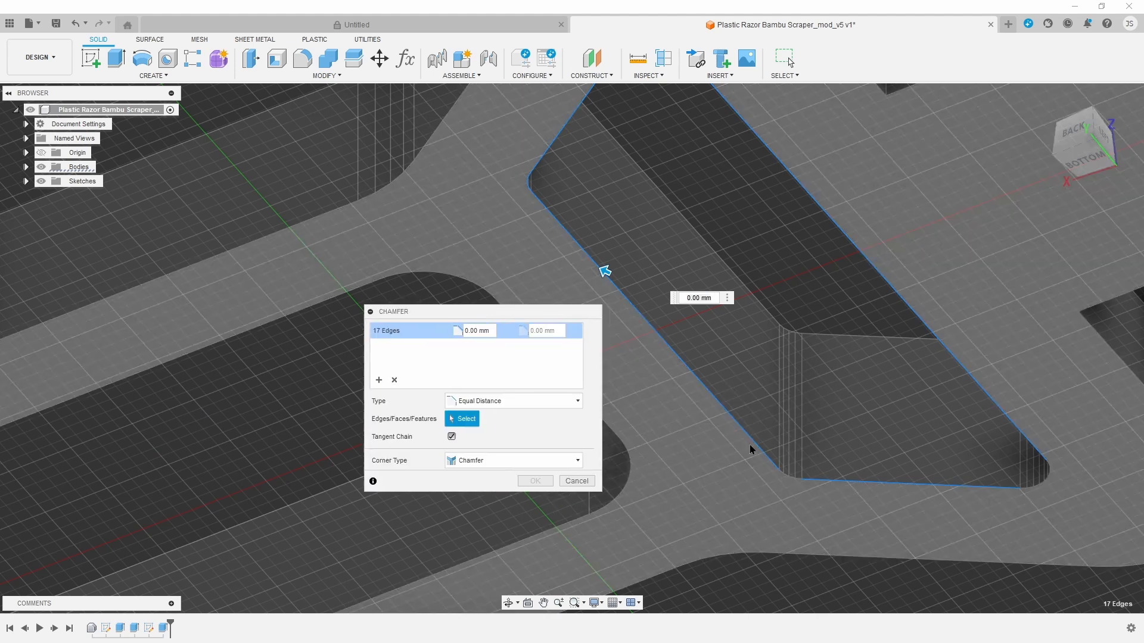
click(793, 460)
click(780, 457)
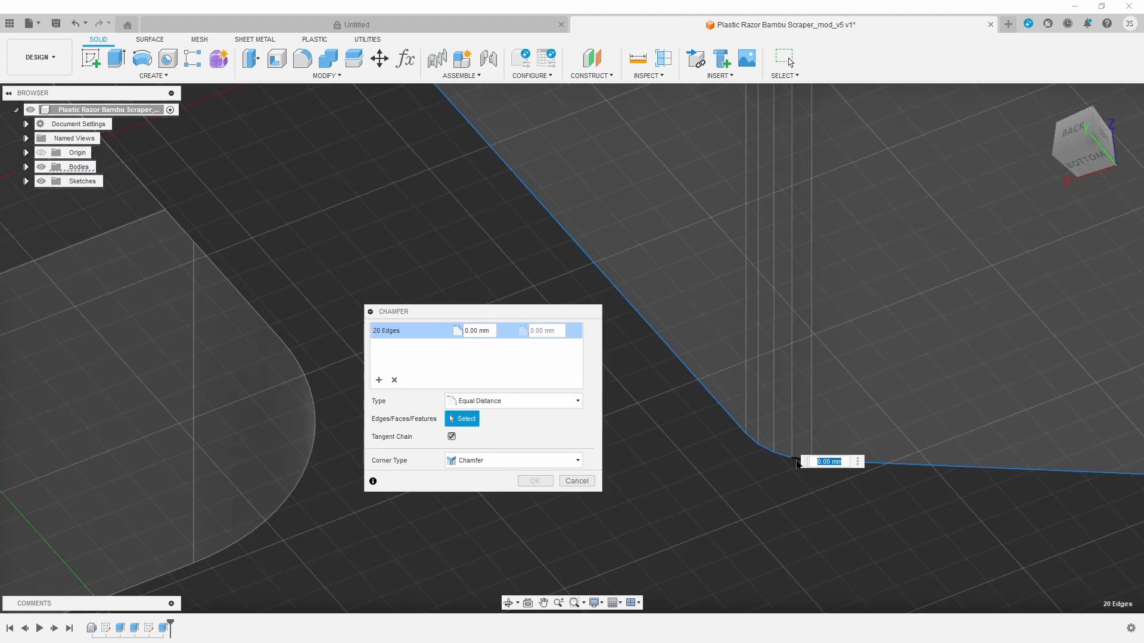
click(801, 460)
- Complete the chamfer selection around the trapezoidal opening with the edge segments of its last rounded corner on the blade side
scroll(1027, 516, down, 3)
middle_drag(1042, 533, 685, 452)
scroll(914, 429, up, 3)
click(899, 419)
click(926, 415)
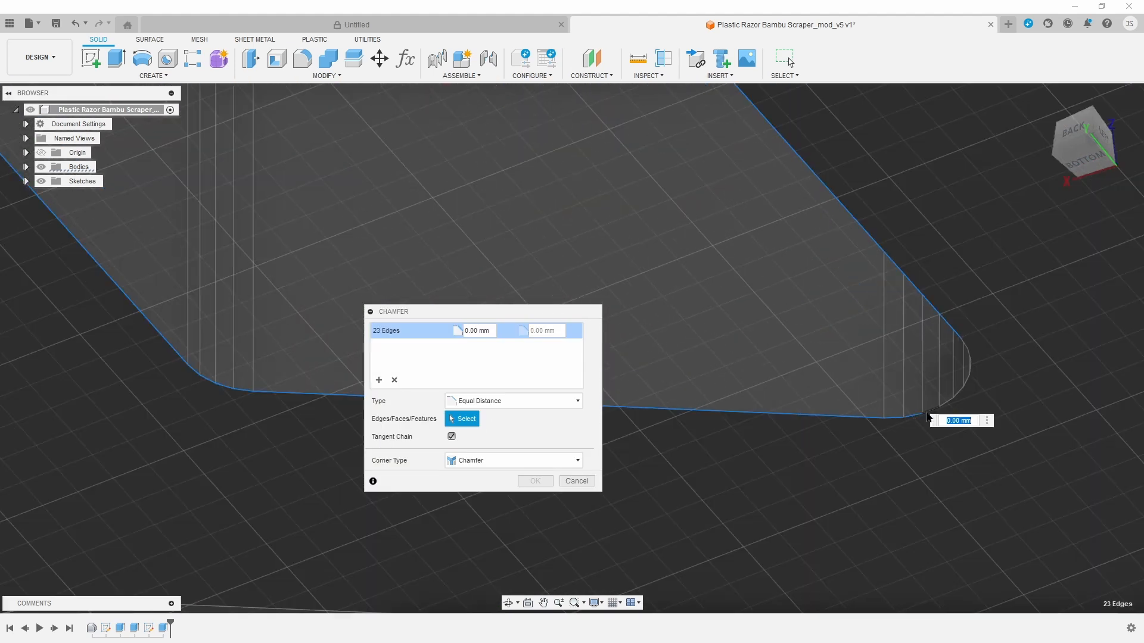
click(950, 399)
click(961, 388)
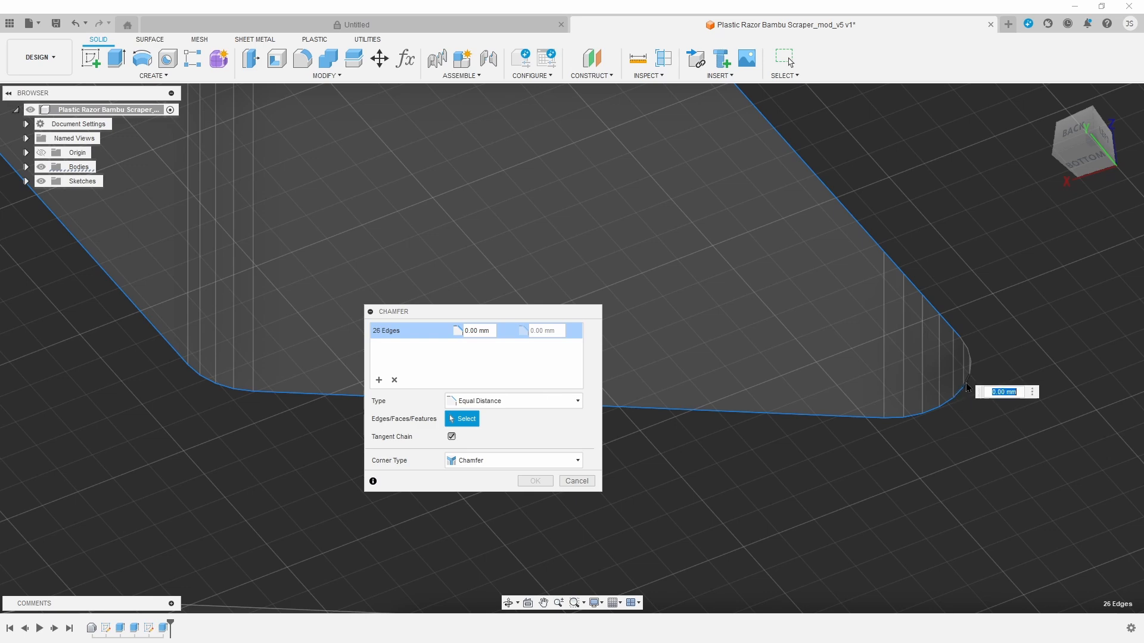
click(966, 377)
click(972, 362)
scroll(613, 434, down, 5)
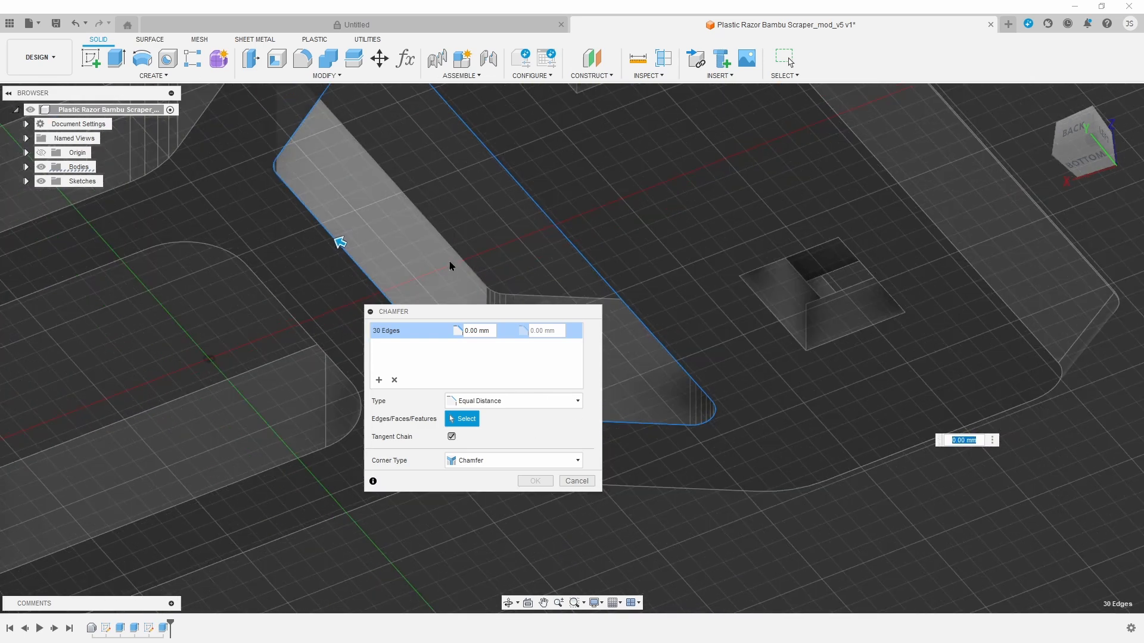
- Set the chamfer distance around the trapezoidal neck opening to 1 mm and apply the chamfer
drag(339, 244, 333, 244)
scroll(333, 245, down, 3)
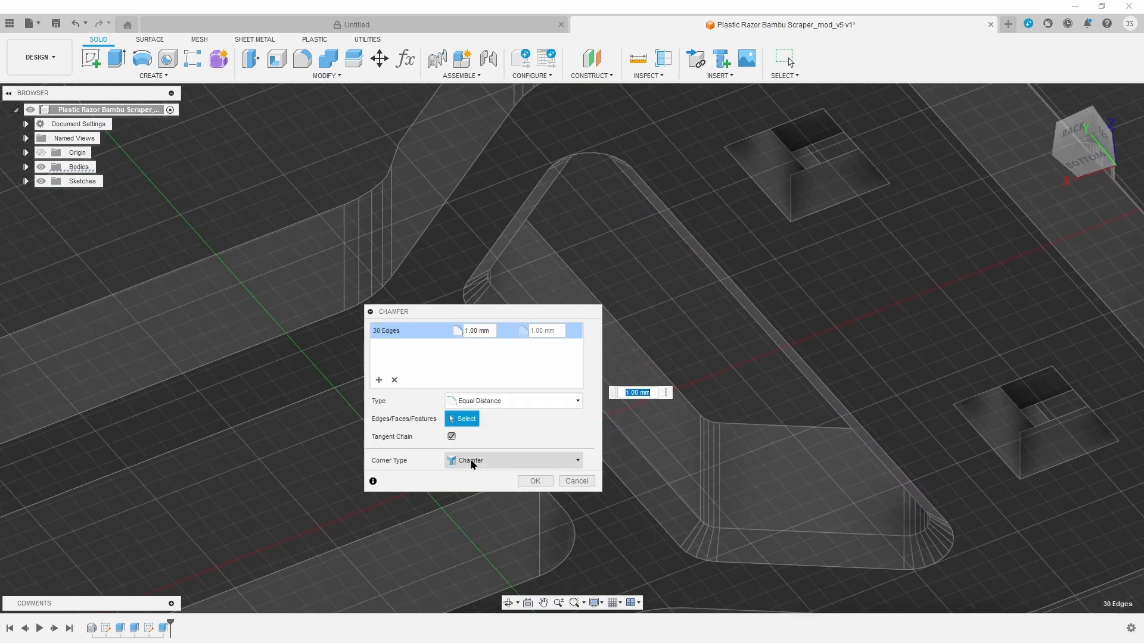
click(522, 481)
- Chamfer the underside edges of both long handle openings by an equal distance of 1 mm
scroll(789, 540, up, 8)
scroll(920, 440, down, 6)
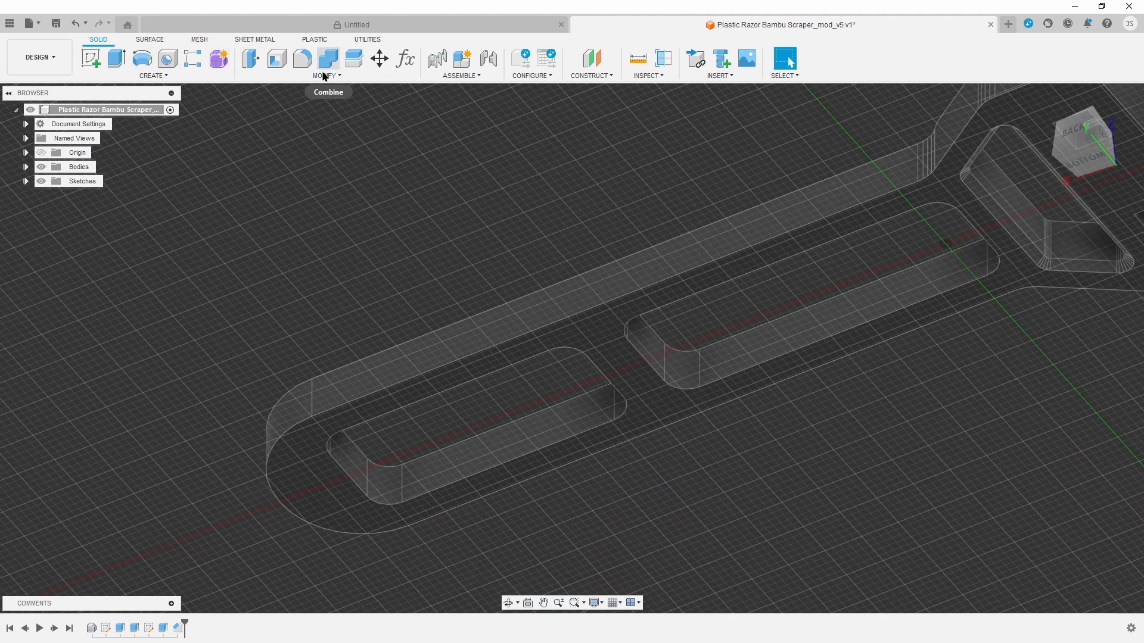
click(301, 77)
click(276, 113)
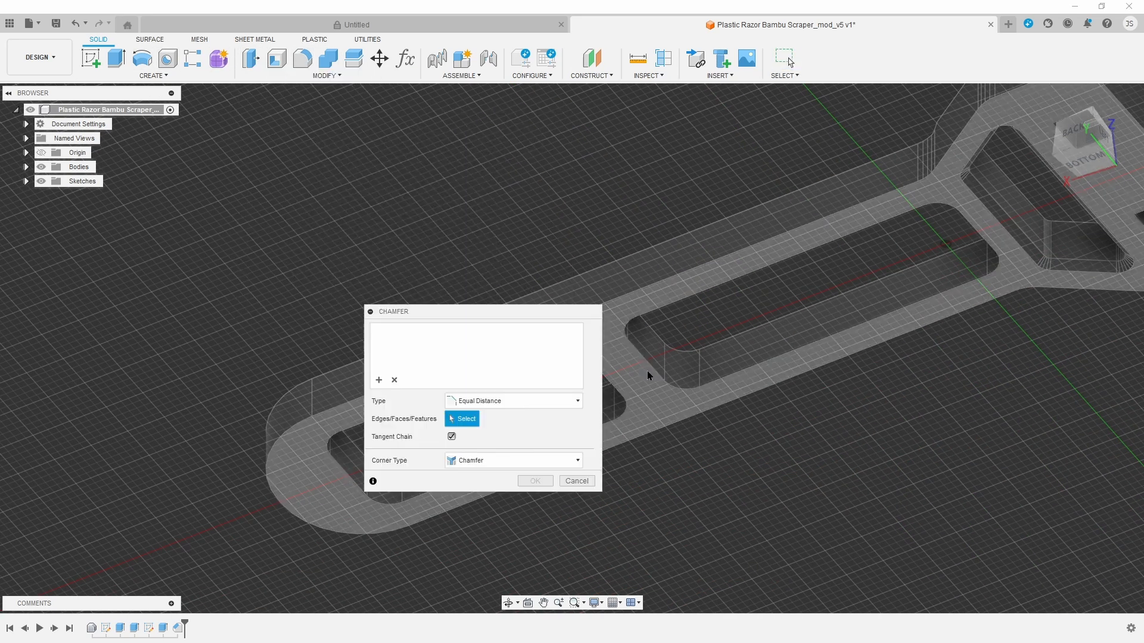
click(652, 367)
drag(487, 309, 290, 189)
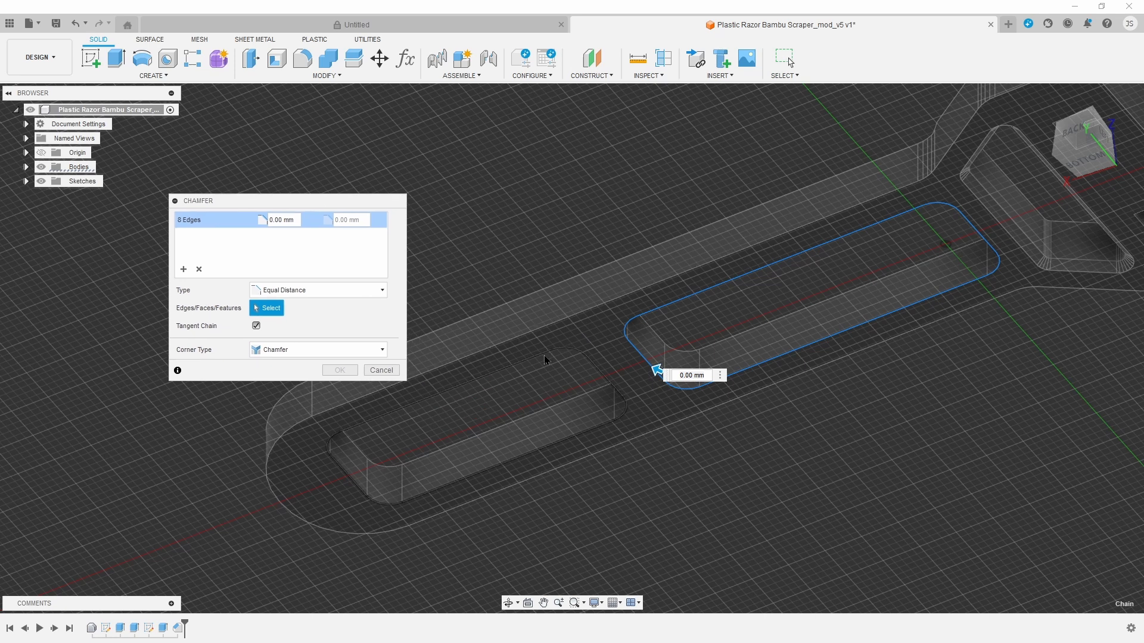
click(545, 356)
text(1)
key(Return)
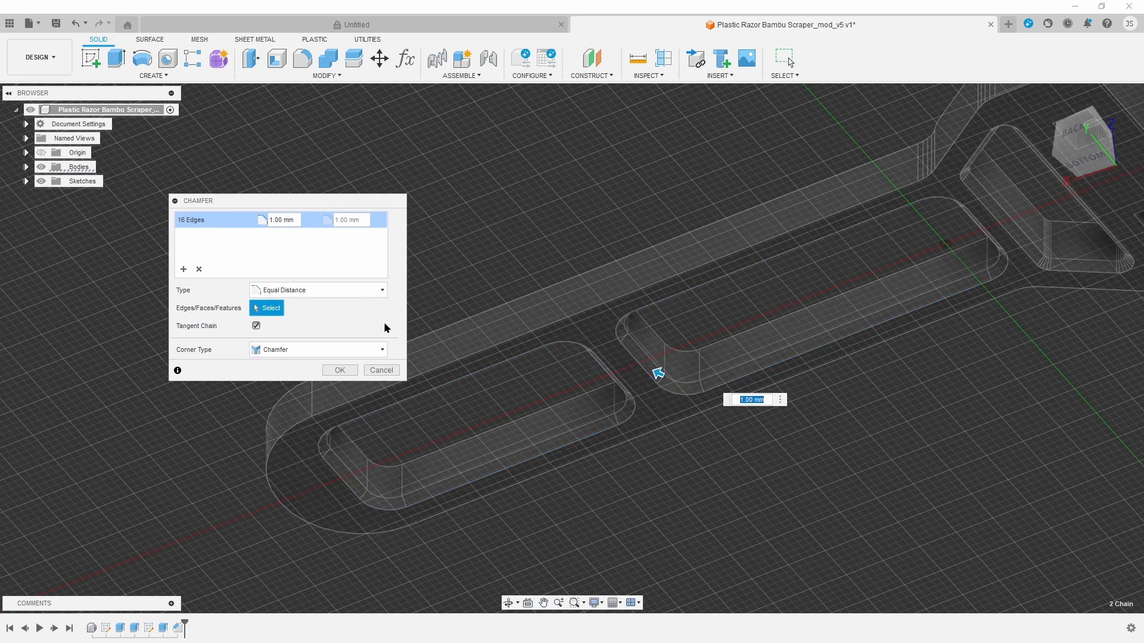
click(339, 370)
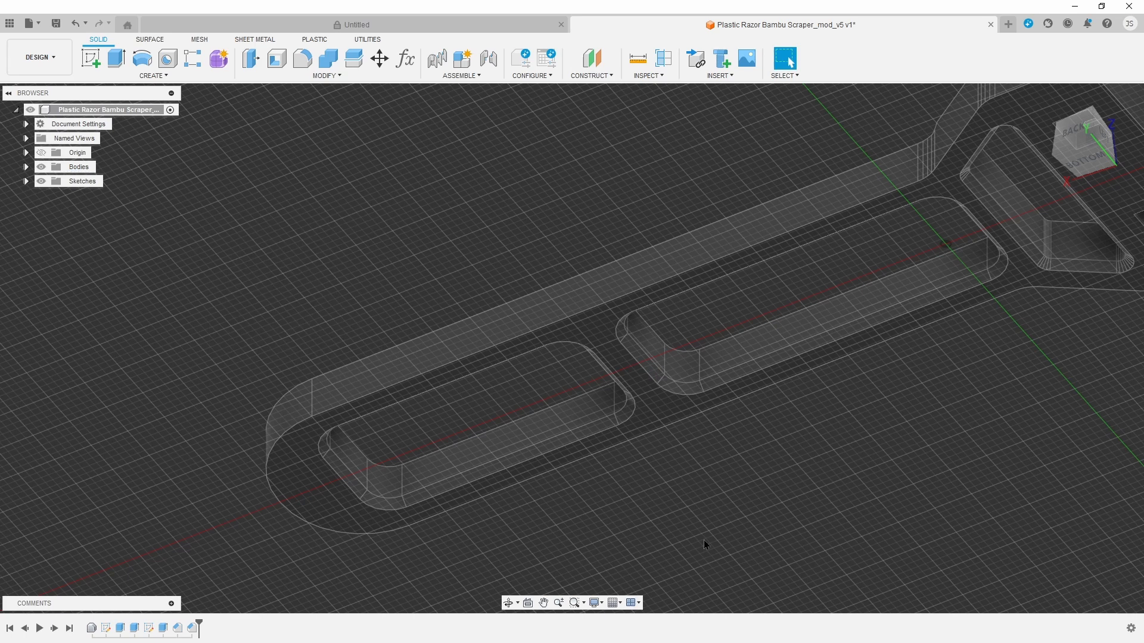
- Start an equal-distance 1 mm chamfer on the two inside corner edges beside the outer side of one blade clip
shift+middle_drag(703, 539, 1055, 166)
click(1055, 166)
scroll(806, 460, up, 8)
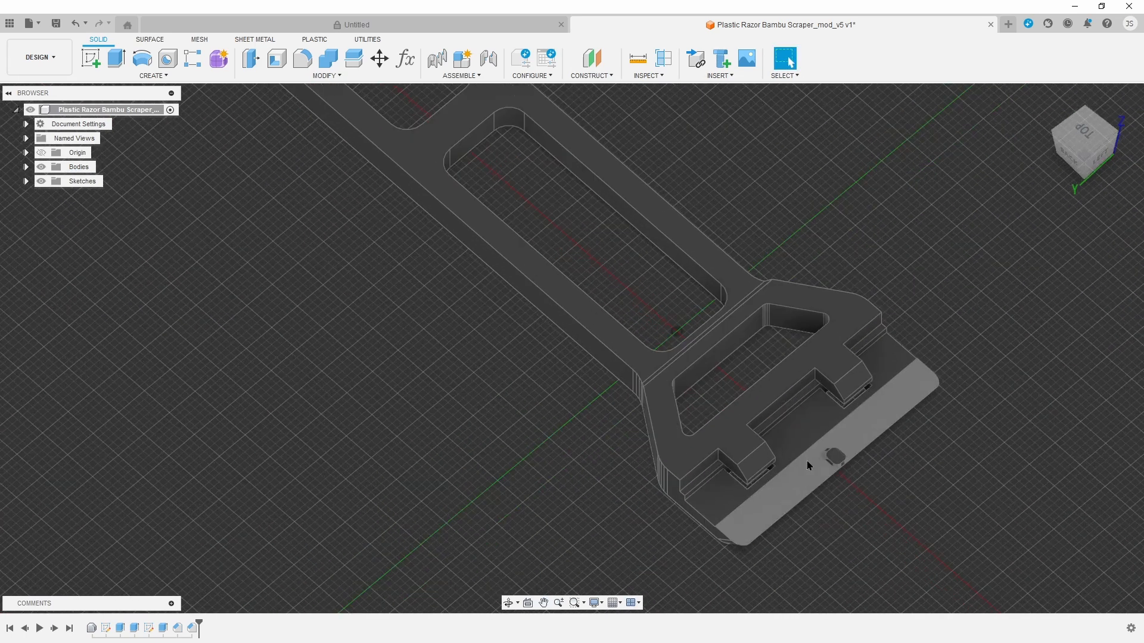
middle_drag(488, 359, 394, 172)
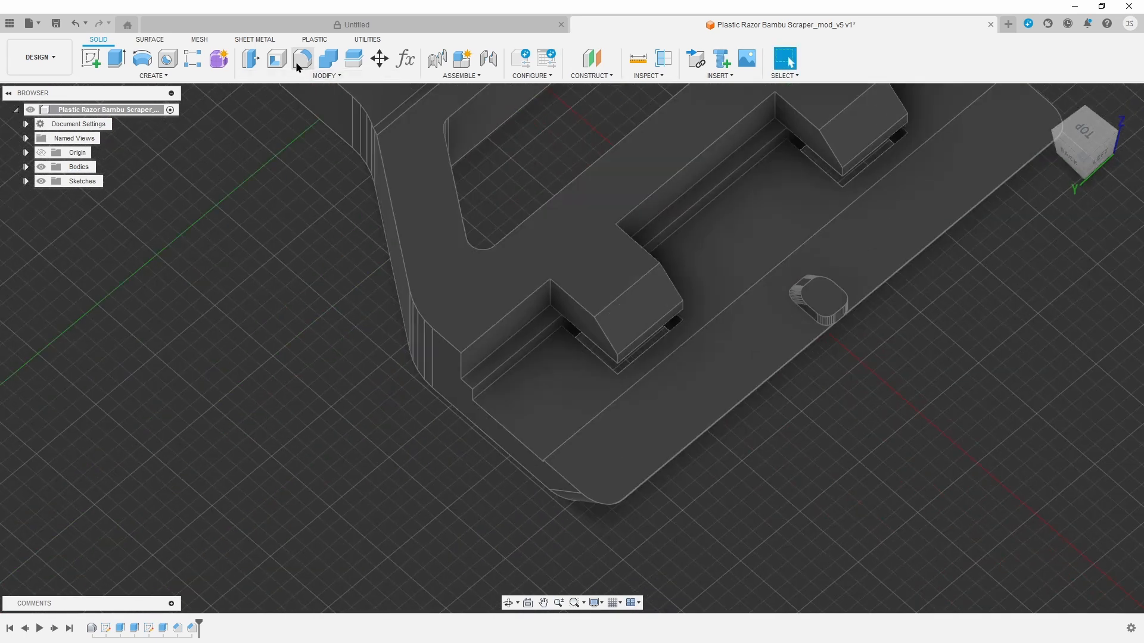
click(315, 76)
click(265, 113)
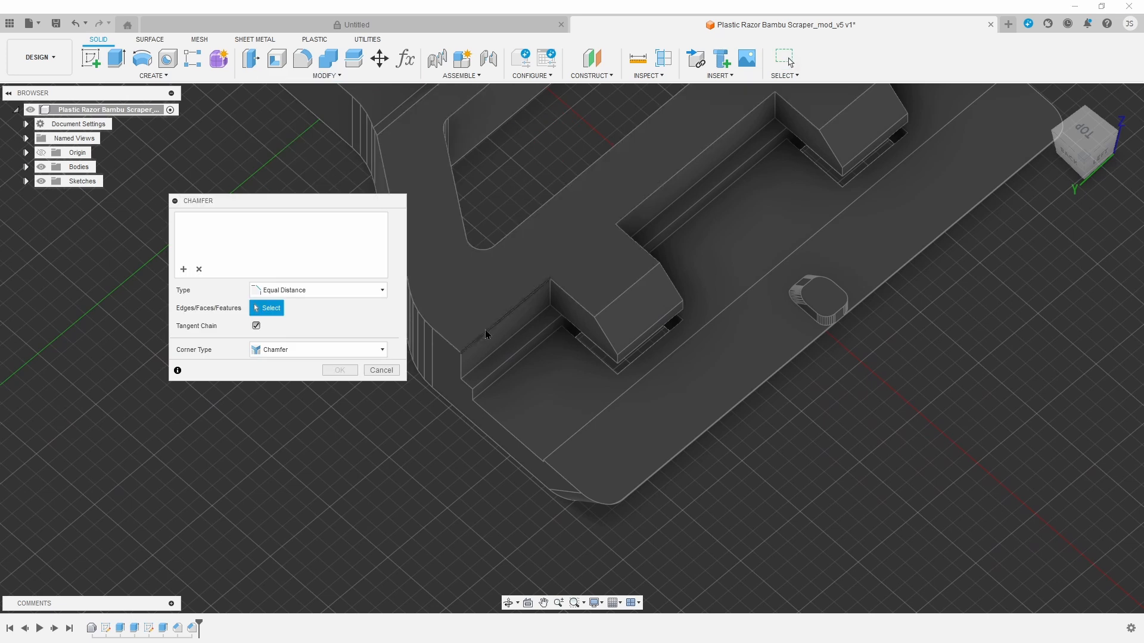
click(503, 344)
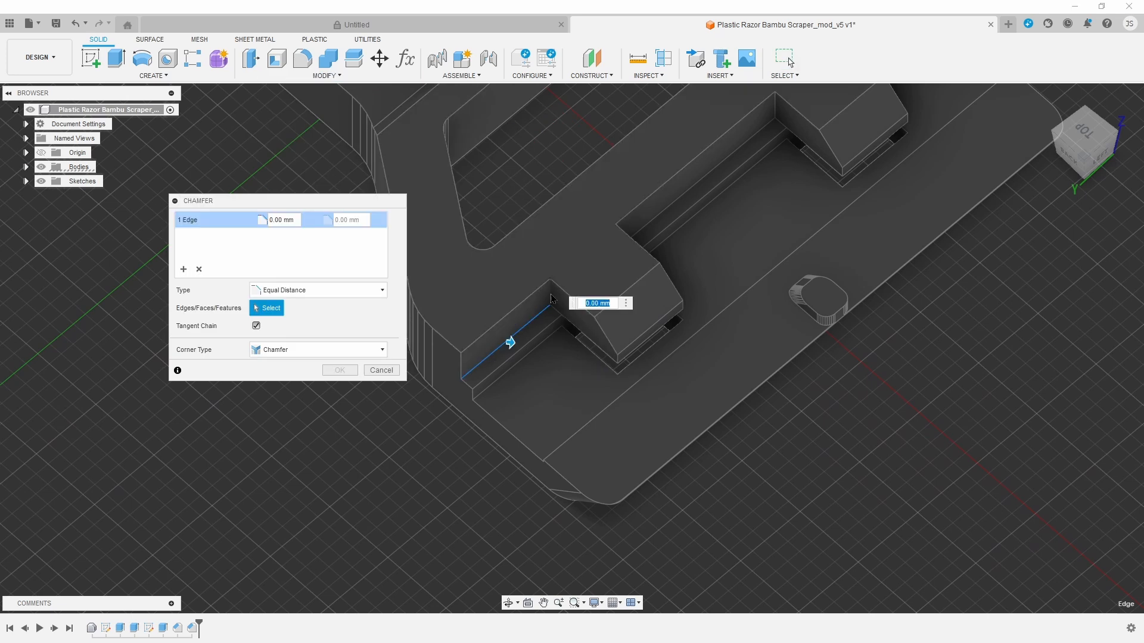
drag(516, 335, 522, 340)
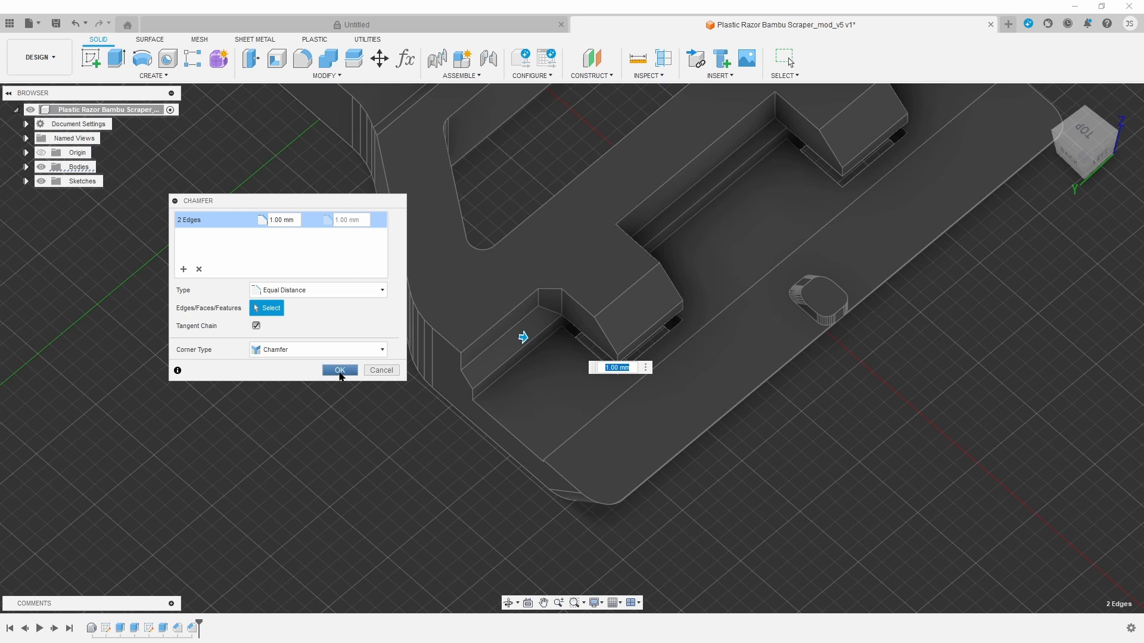
- Add a 1 mm chamfer on the two matching inside corner edges beside the outer side of the other blade clip
middle_drag(1056, 433, 873, 480)
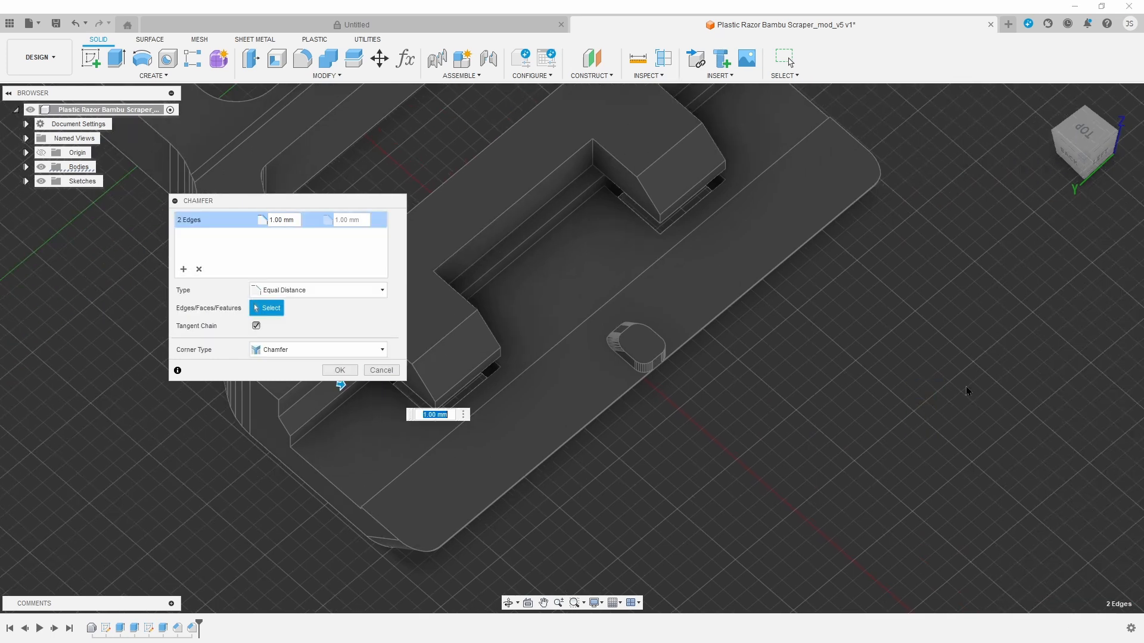
shift+middle_drag(1004, 380, 143, 292)
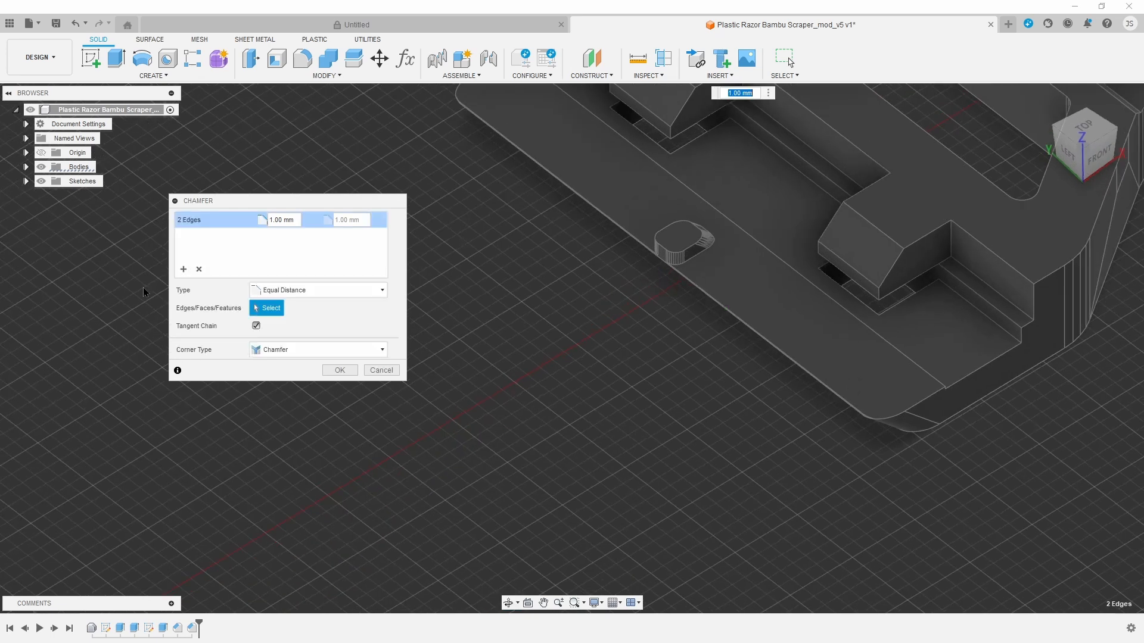
click(949, 242)
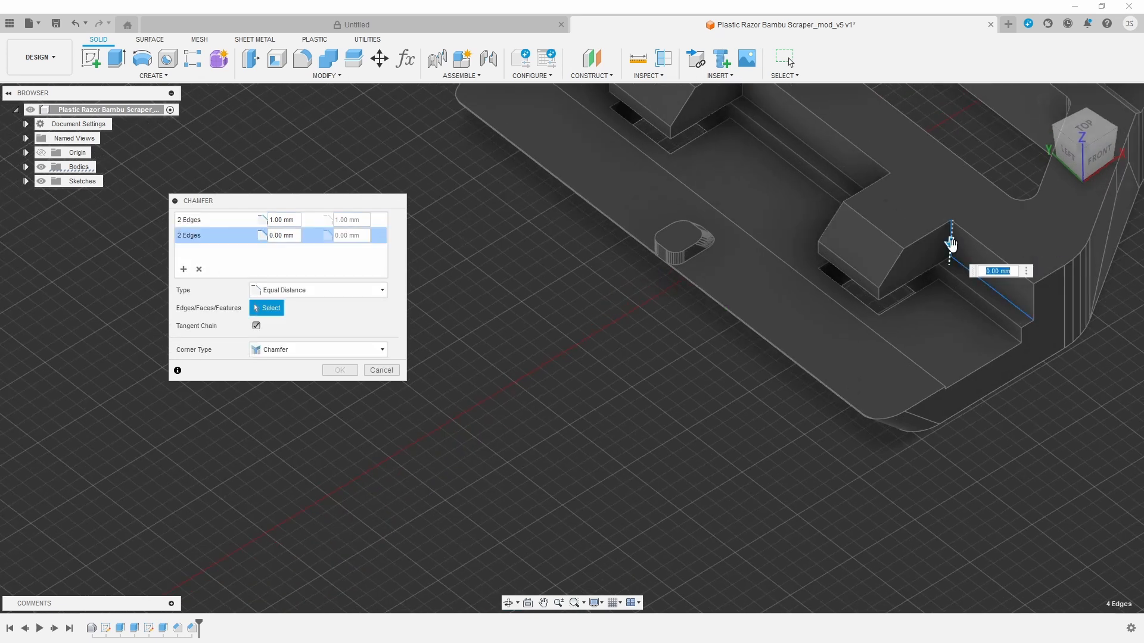
drag(951, 243, 951, 250)
shift+middle_drag(544, 394, 661, 399)
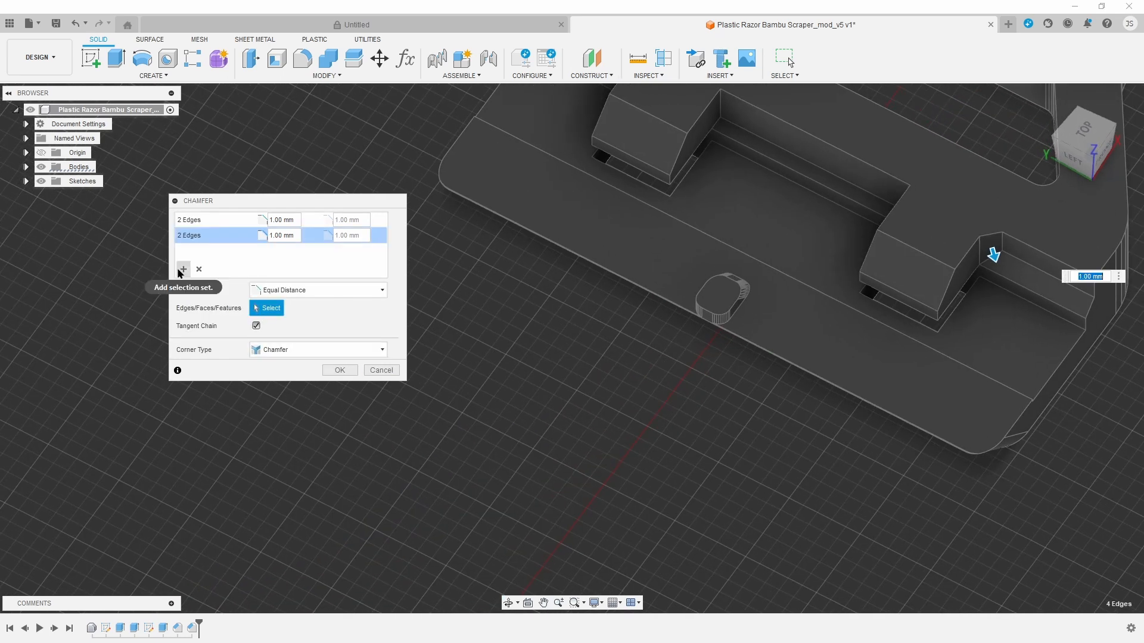
- Add a third selection set with the three inside corner edges between the blade clips, set it to 1 mm, and apply the chamfers
click(183, 270)
click(742, 127)
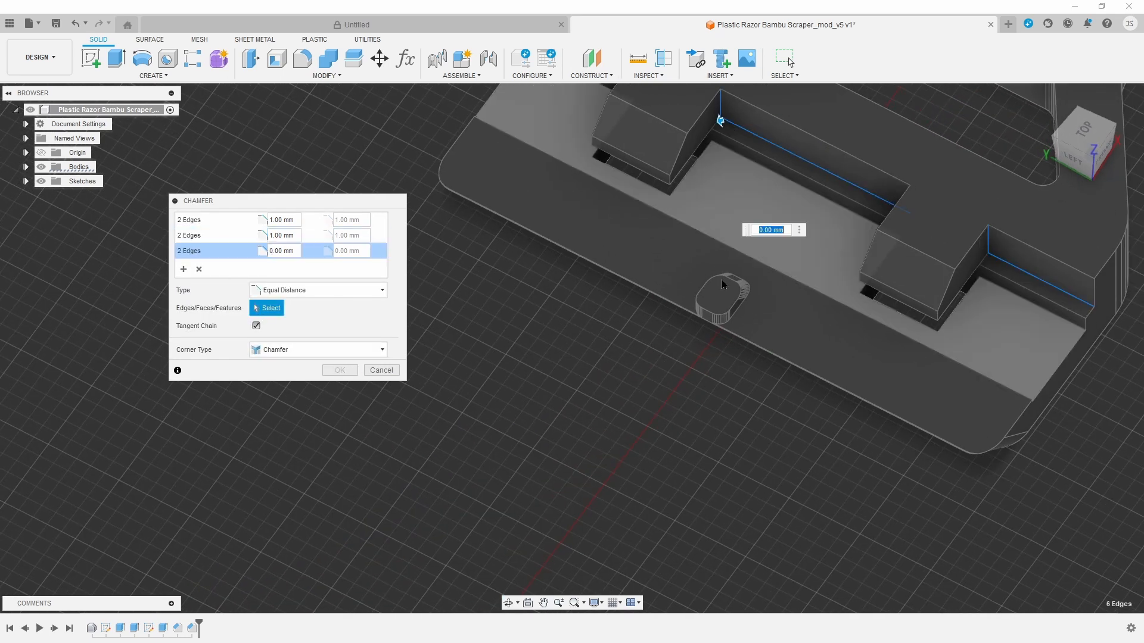
shift+middle_drag(723, 285, 695, 173)
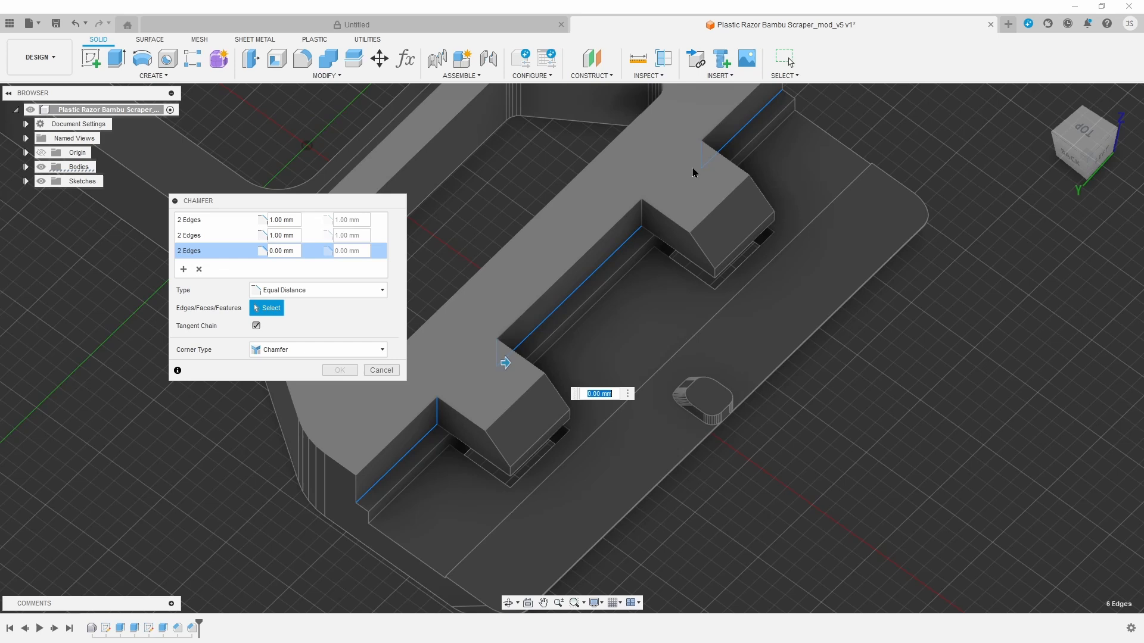
click(642, 218)
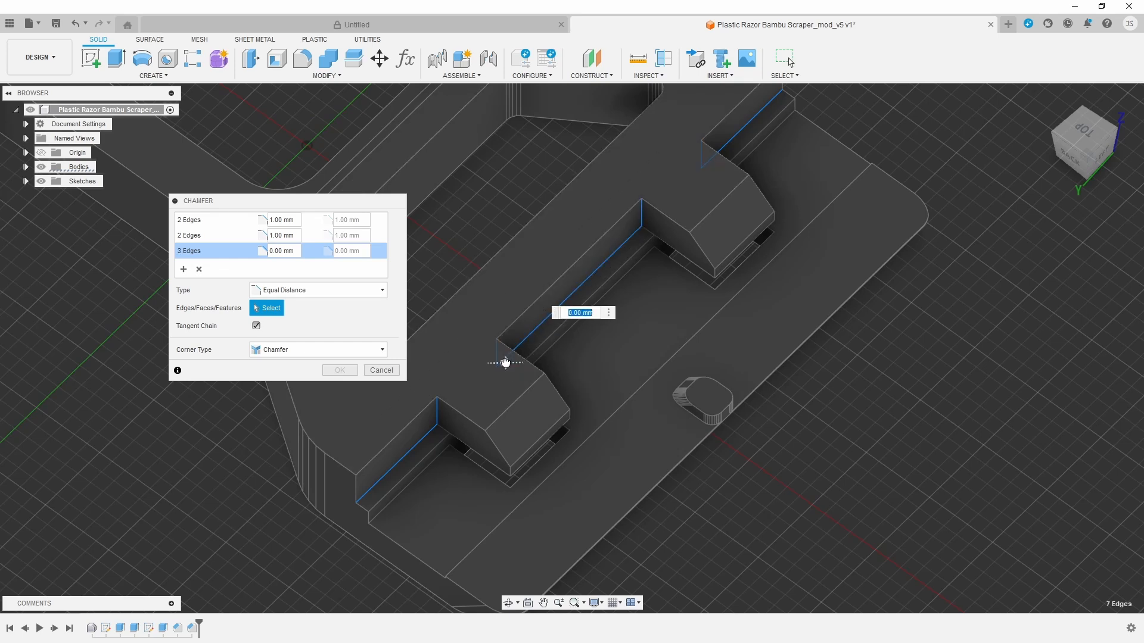
text(1)
key(Return)
scroll(963, 346, down, 5)
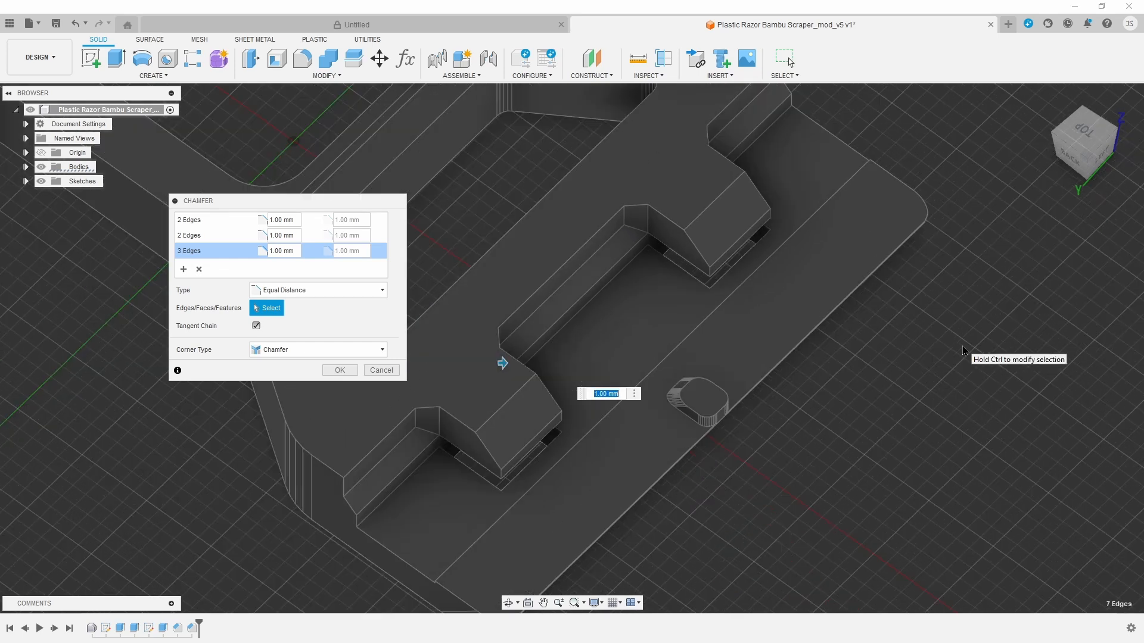
shift+middle_drag(939, 430, 928, 366)
click(340, 370)
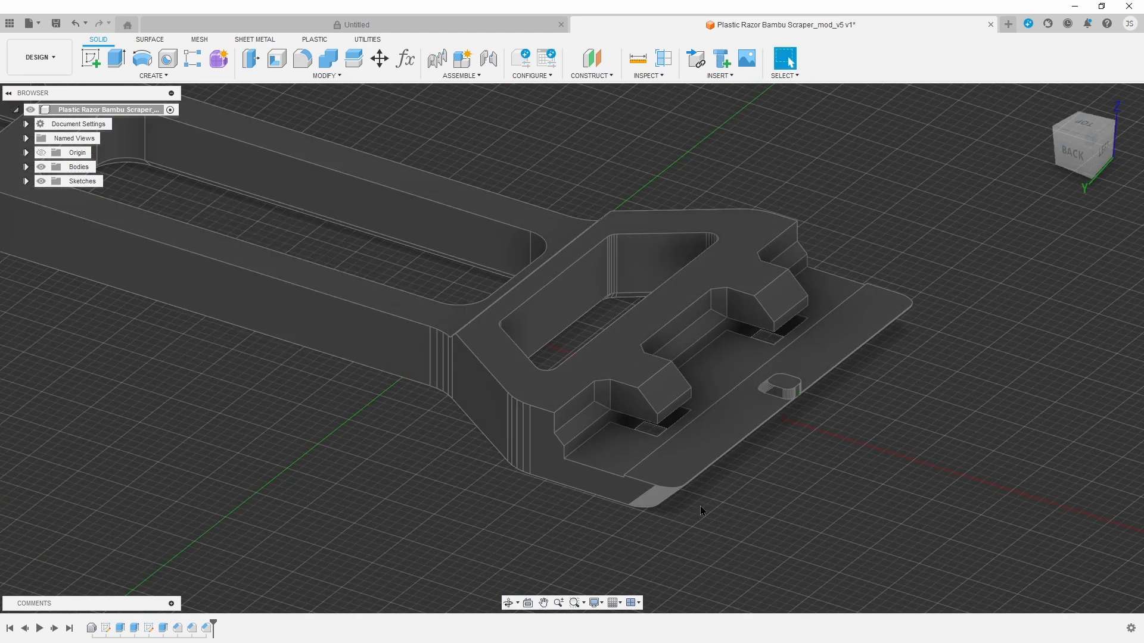
- Start an equal-distance chamfer with the handle's upper outer edge chain and the adjoining neck edges on one side selected
shift+middle_drag(467, 472, 372, 414)
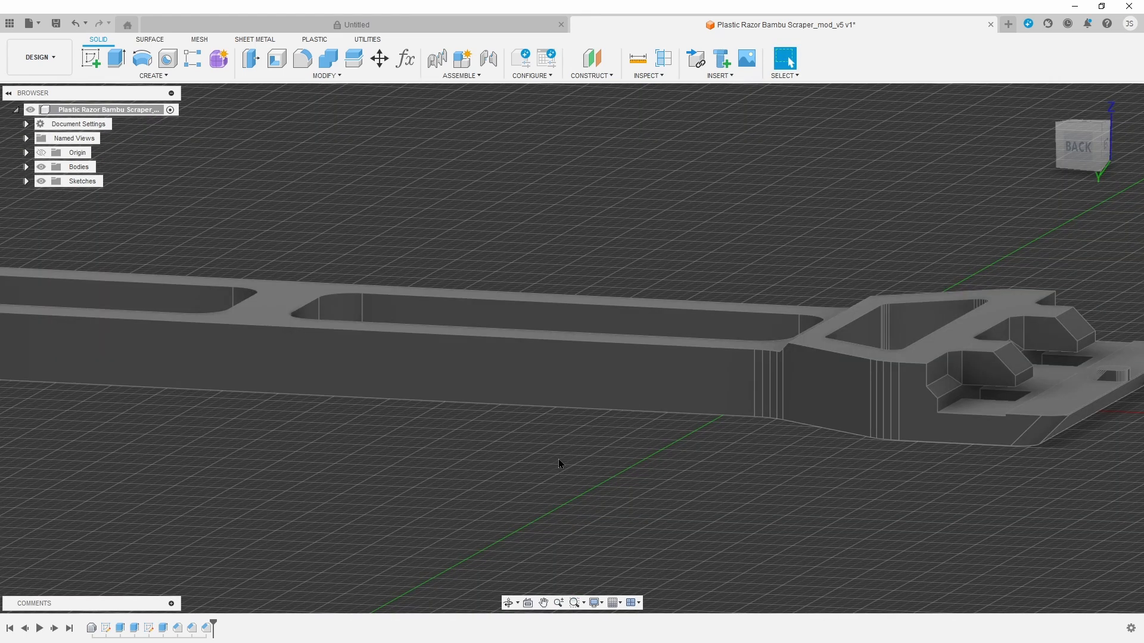
scroll(562, 470, down, 3)
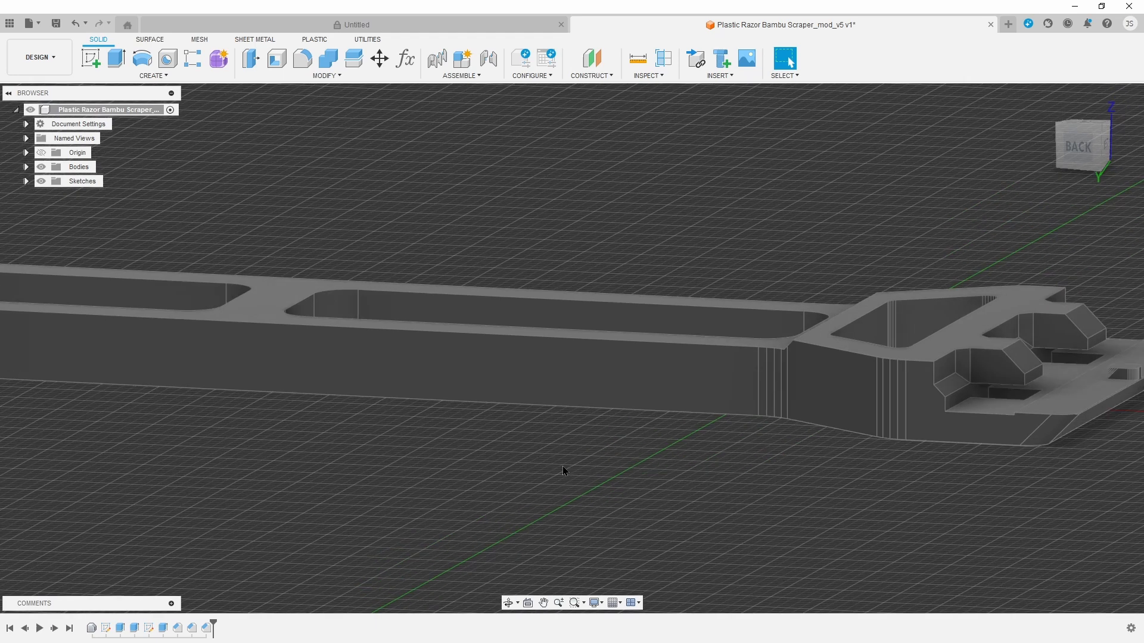
middle_drag(524, 487, 604, 456)
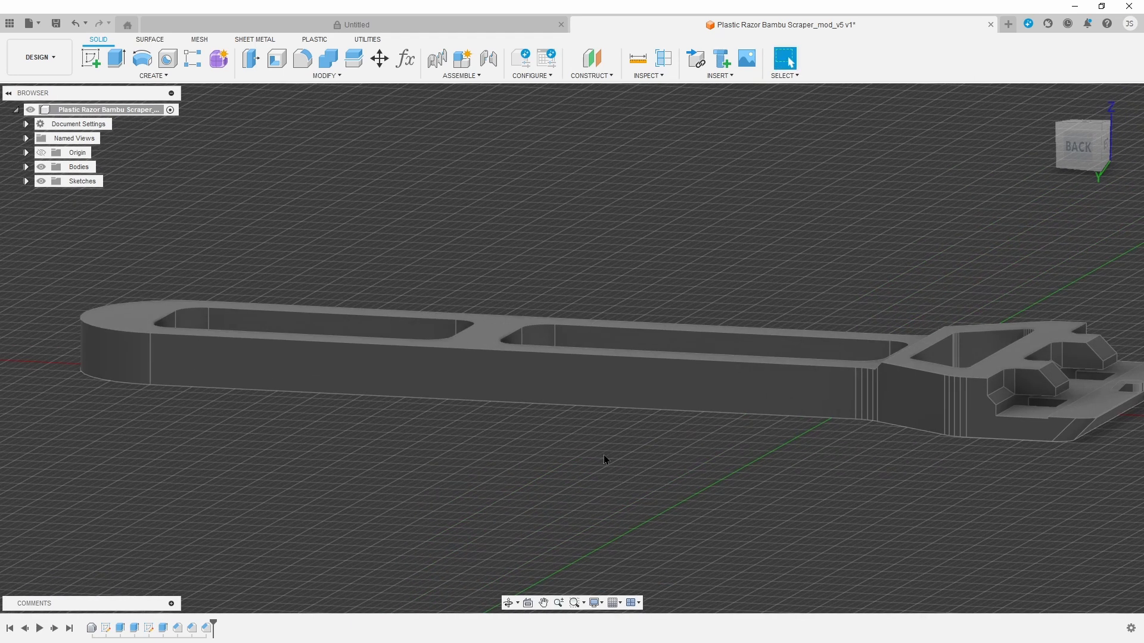
click(324, 76)
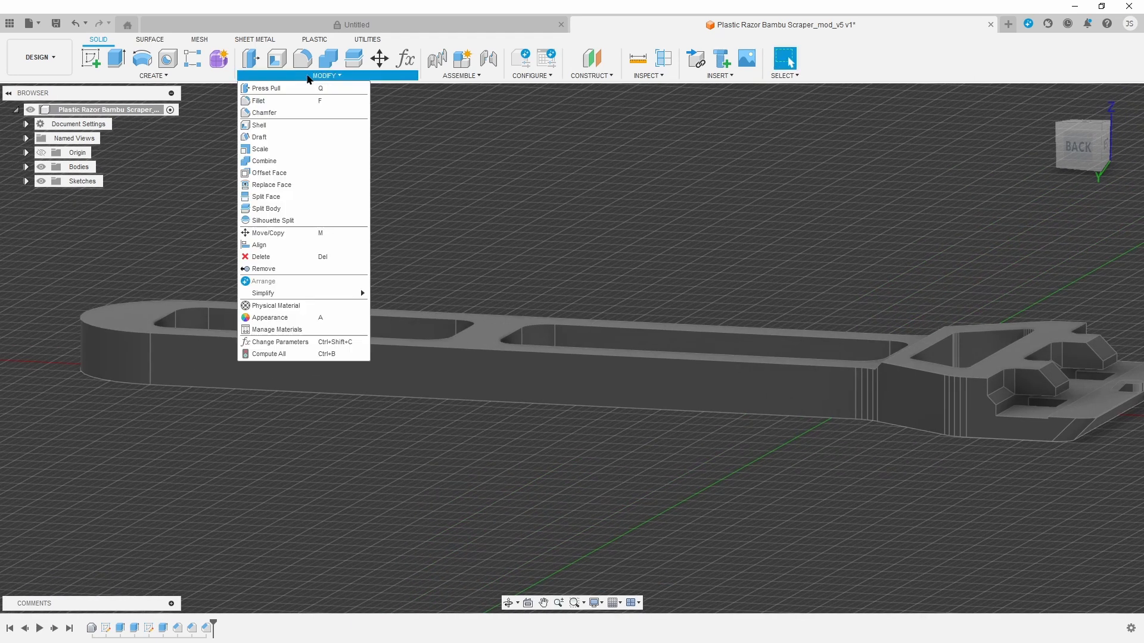
click(264, 112)
click(129, 325)
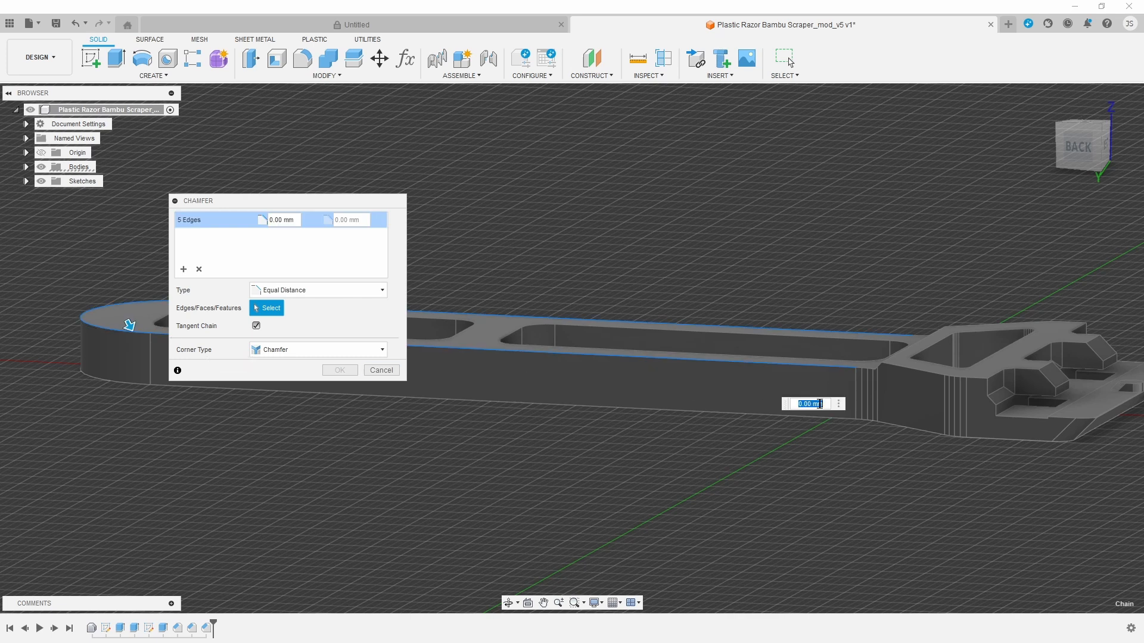
scroll(863, 381, up, 5)
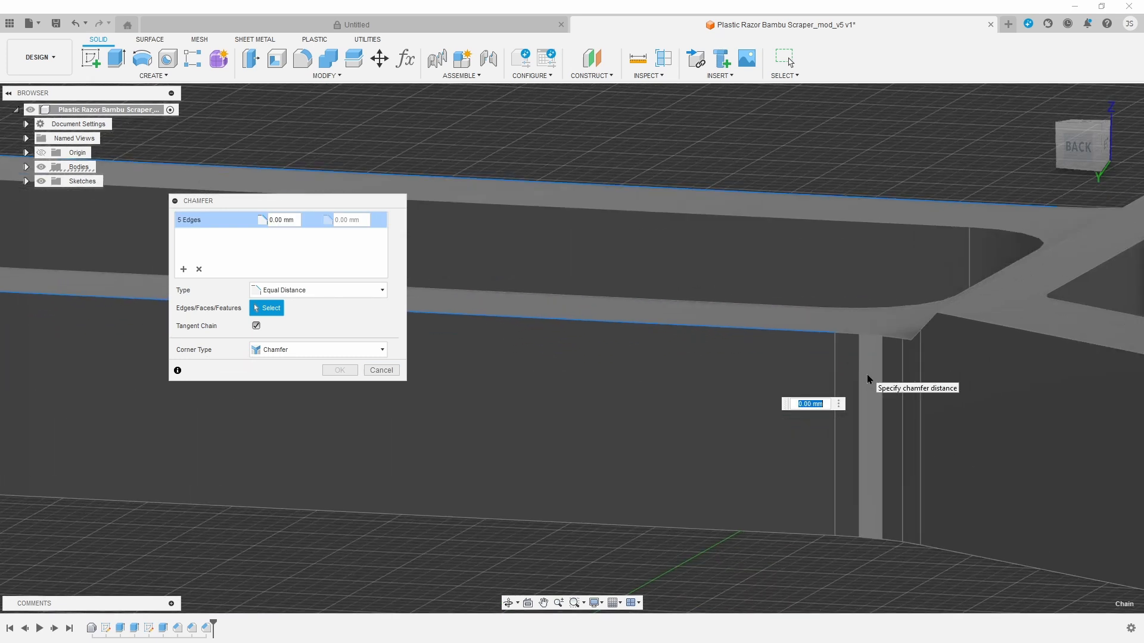
click(841, 308)
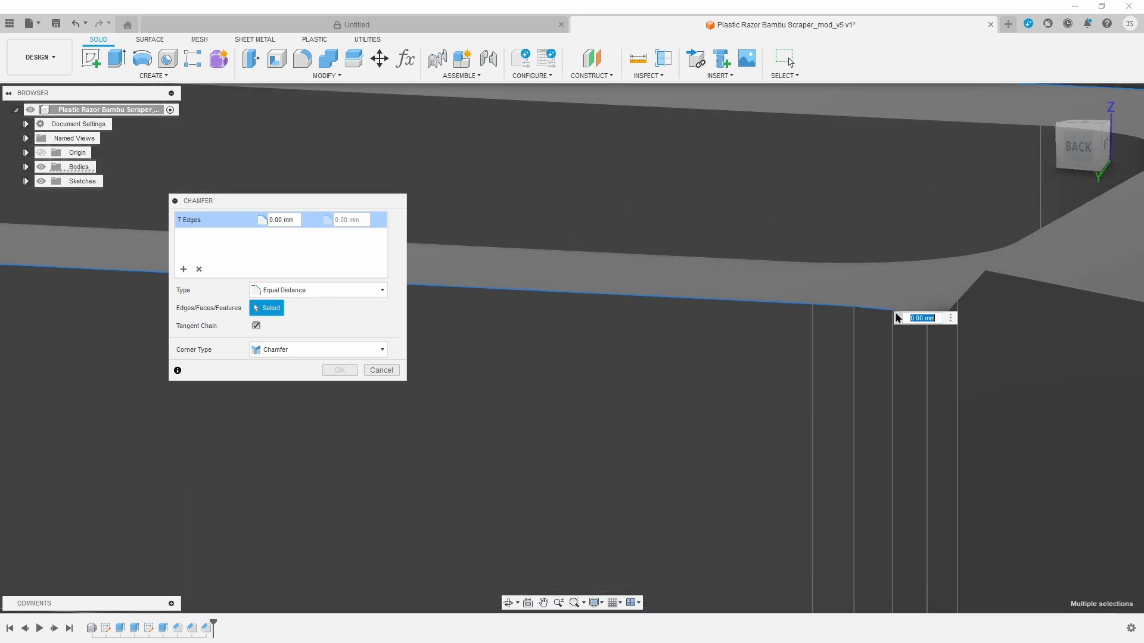
click(947, 314)
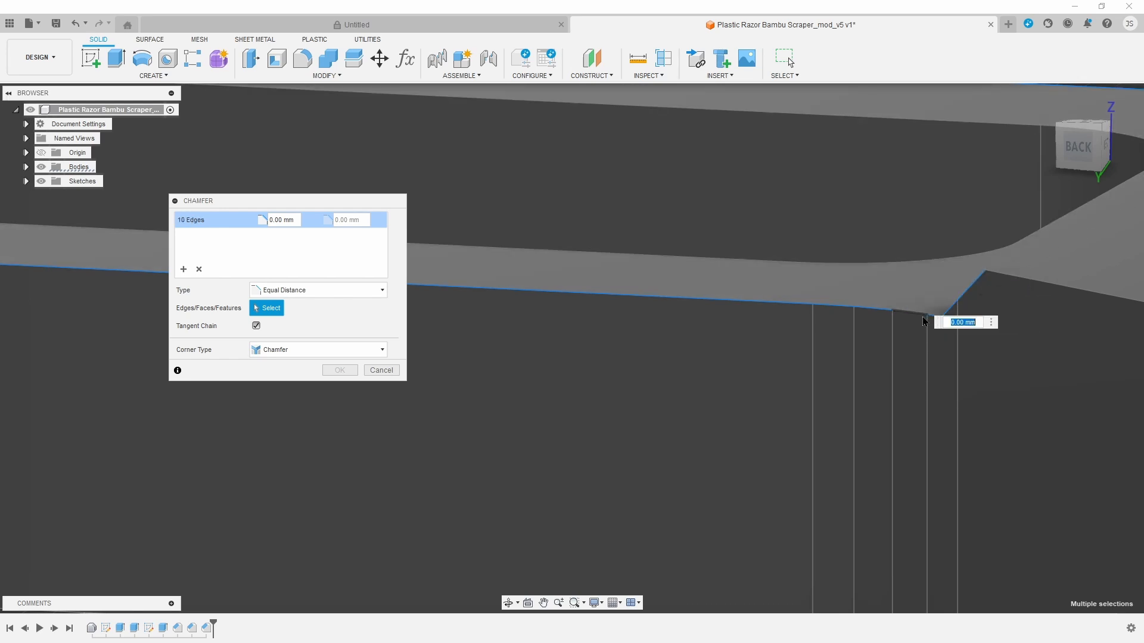
click(977, 295)
scroll(888, 393, down, 3)
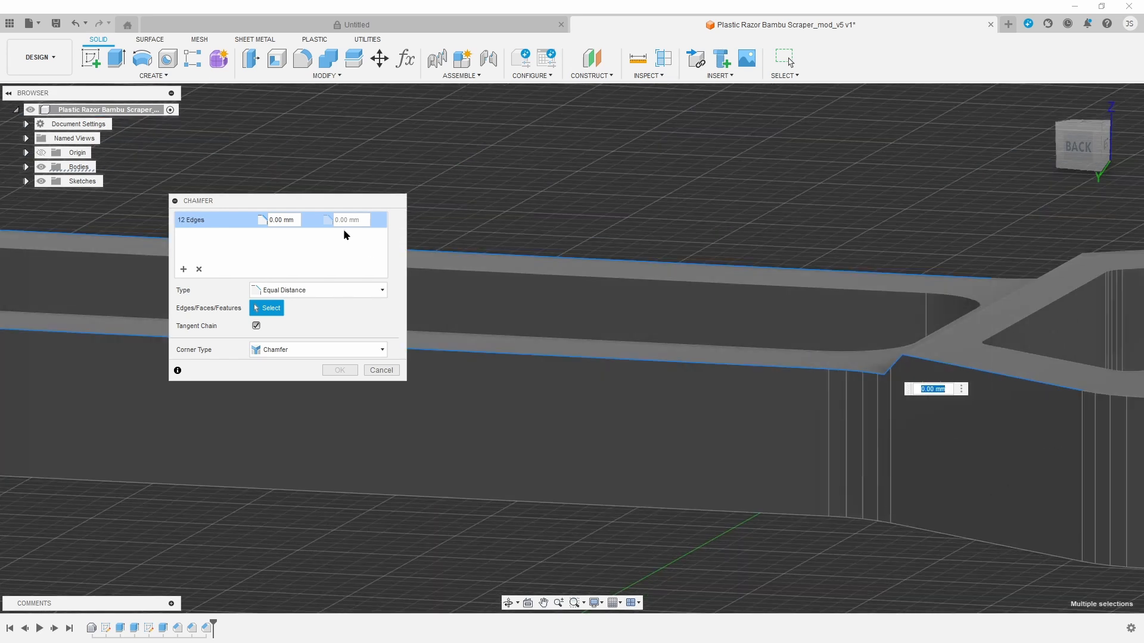
- Try a chamfer distance of 1 mm on the selected handle and neck edges, and cancel the command
scroll(901, 360, down, 4)
middle_drag(536, 454, 850, 498)
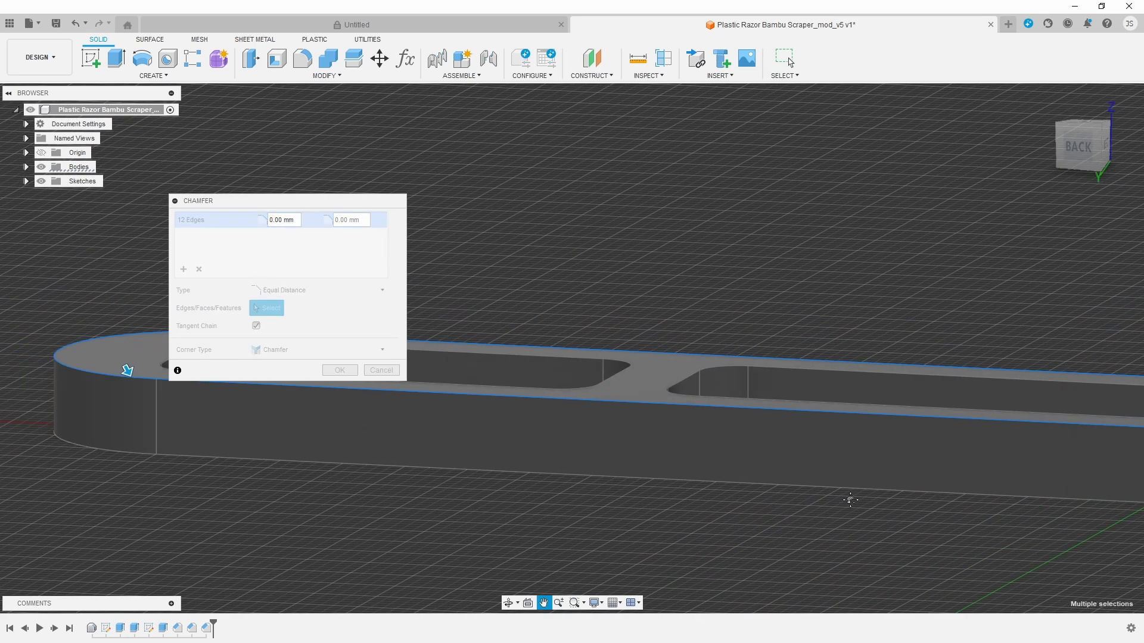
text(1)
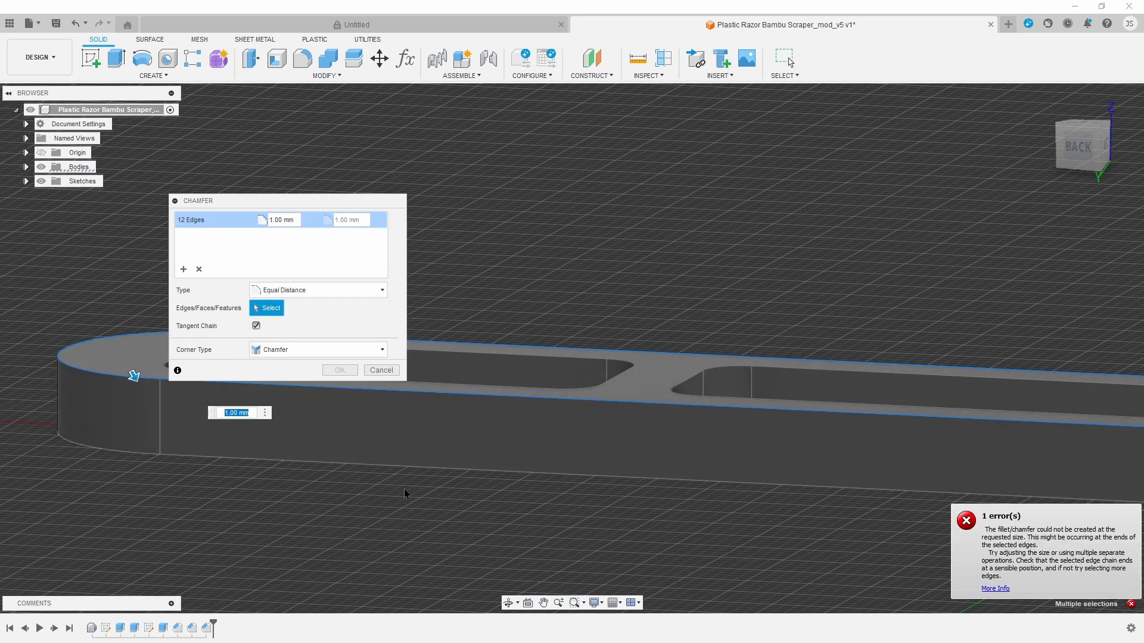
middle_drag(415, 494, 715, 328)
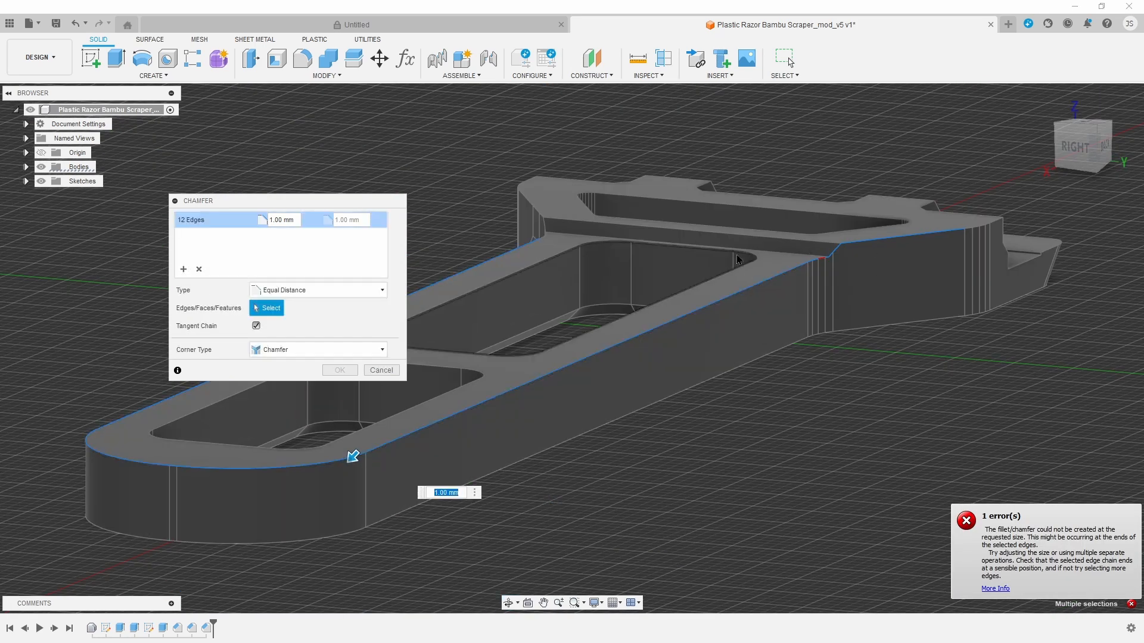
key(Escape)
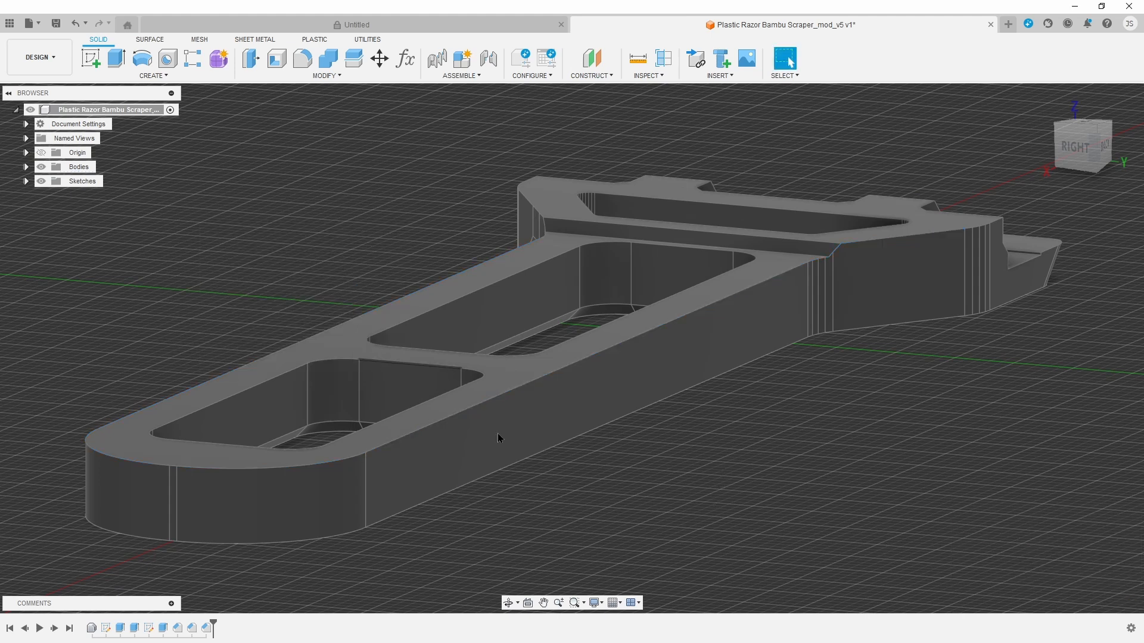
- Start a new sketch on the flat bottom face of the scraper
drag(1092, 150, 1087, 152)
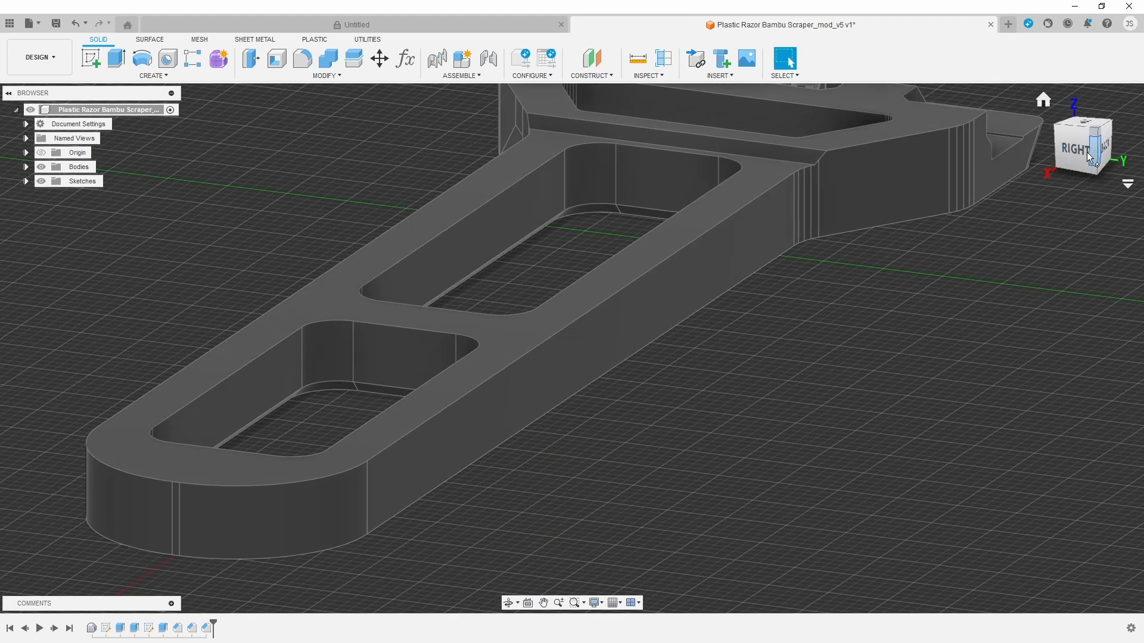
click(91, 60)
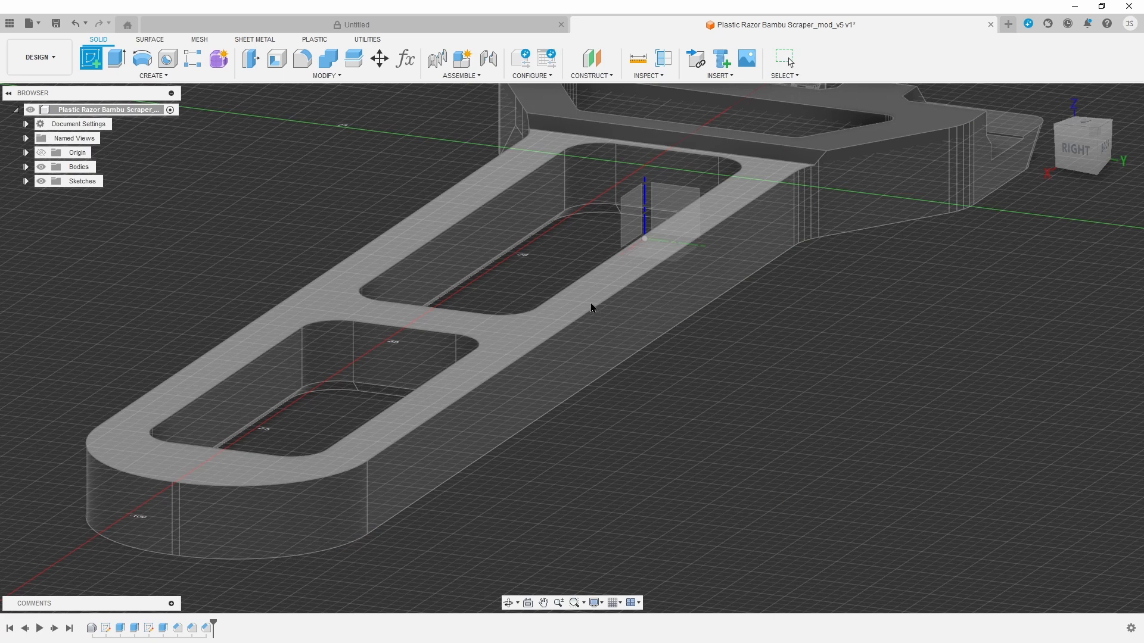
drag(1081, 149, 1075, 116)
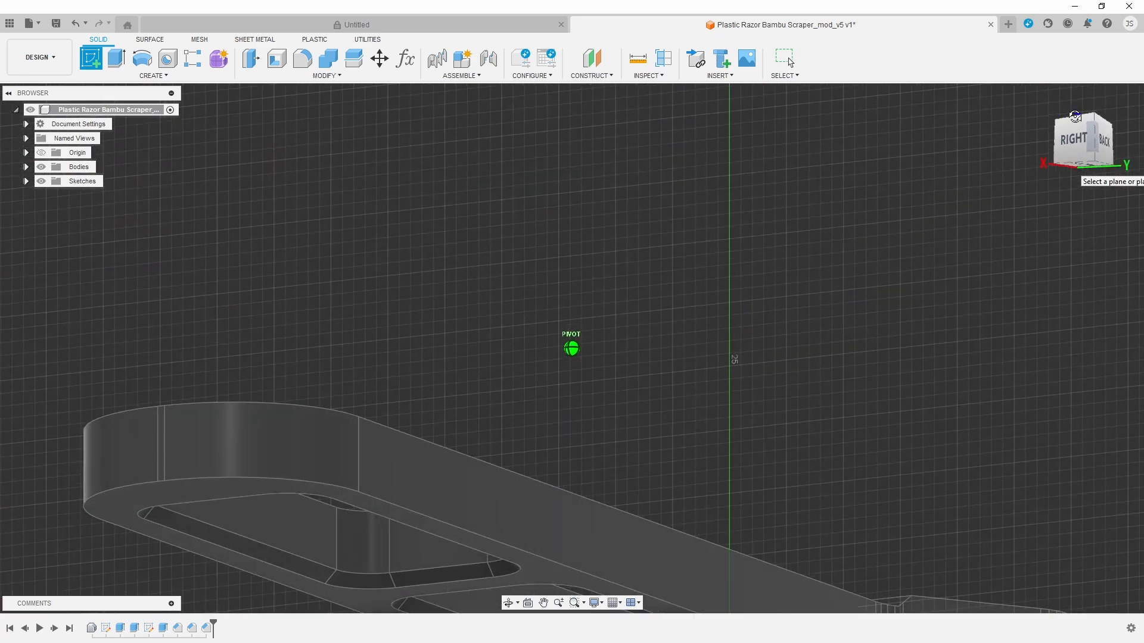
click(765, 563)
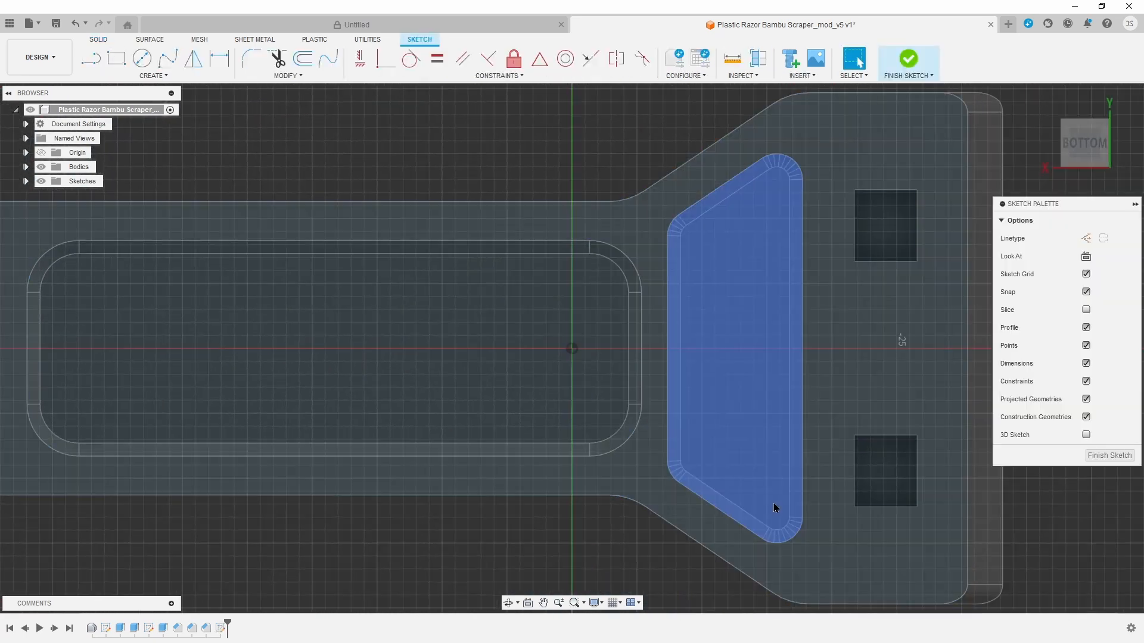
- Select the +Y long handle edge, the +Y angled neck edge and the rounded handle-end arcs for projection into the sketch
scroll(423, 493, up, 2)
scroll(437, 413, down, 4)
middle_drag(852, 273, 683, 338)
scroll(684, 338, up, 2)
key(p)
click(731, 346)
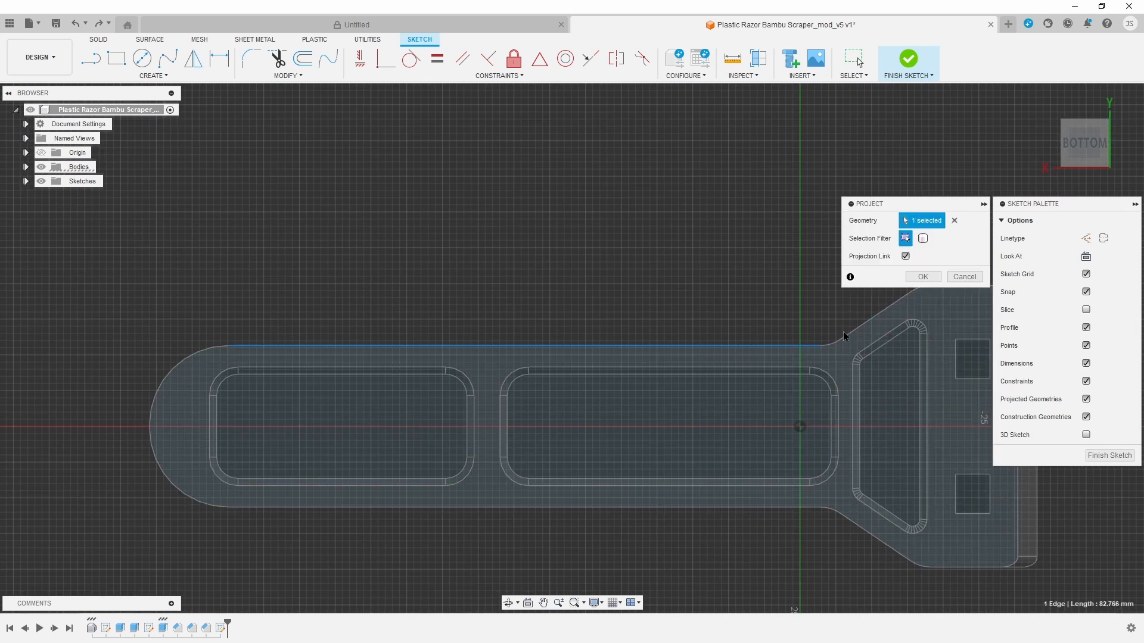
click(894, 301)
middle_drag(893, 302, 696, 361)
mouse_move(296, 367)
middle_down()
mouse_move(636, 347)
mouse_move(624, 354)
middle_up()
click(297, 413)
click(281, 499)
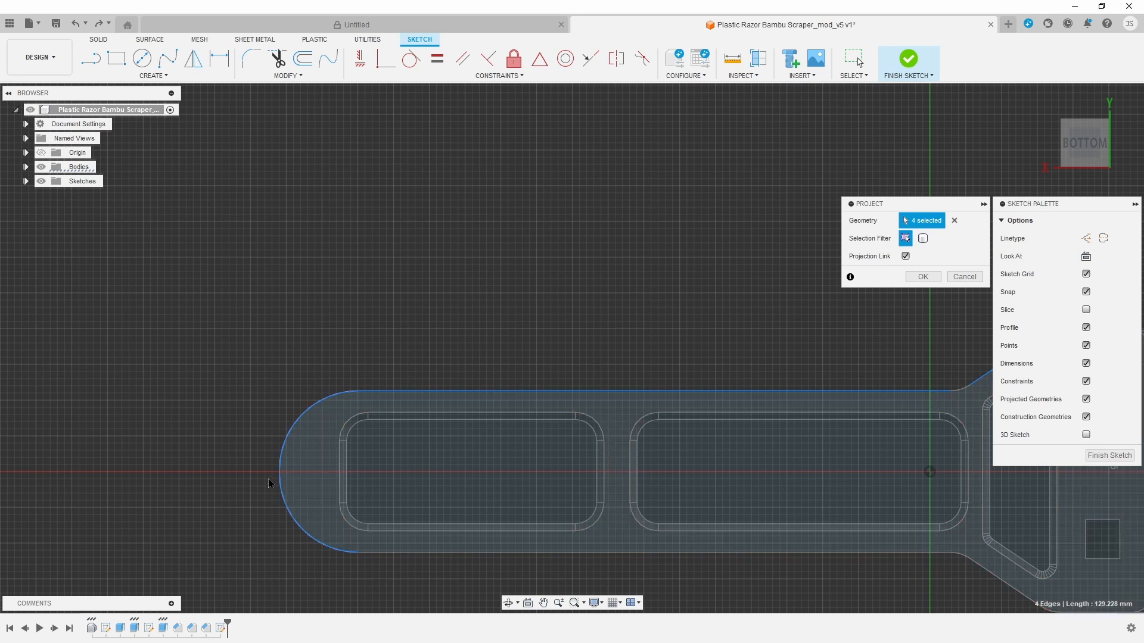
- Add the tiny handle-end edge, the -Y long handle edge and the -Y angled neck edge, and complete the projection
scroll(310, 478, up, 5)
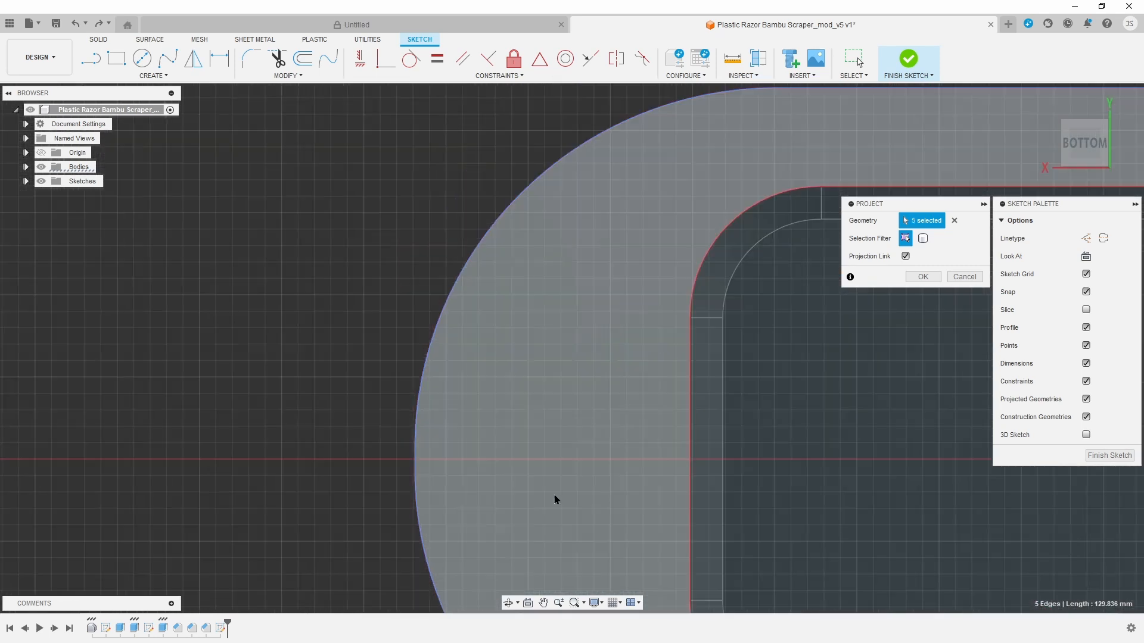
scroll(554, 496, down, 5)
middle_drag(703, 476, 500, 307)
click(540, 444)
scroll(834, 512, down, 3)
middle_drag(1013, 557, 505, 561)
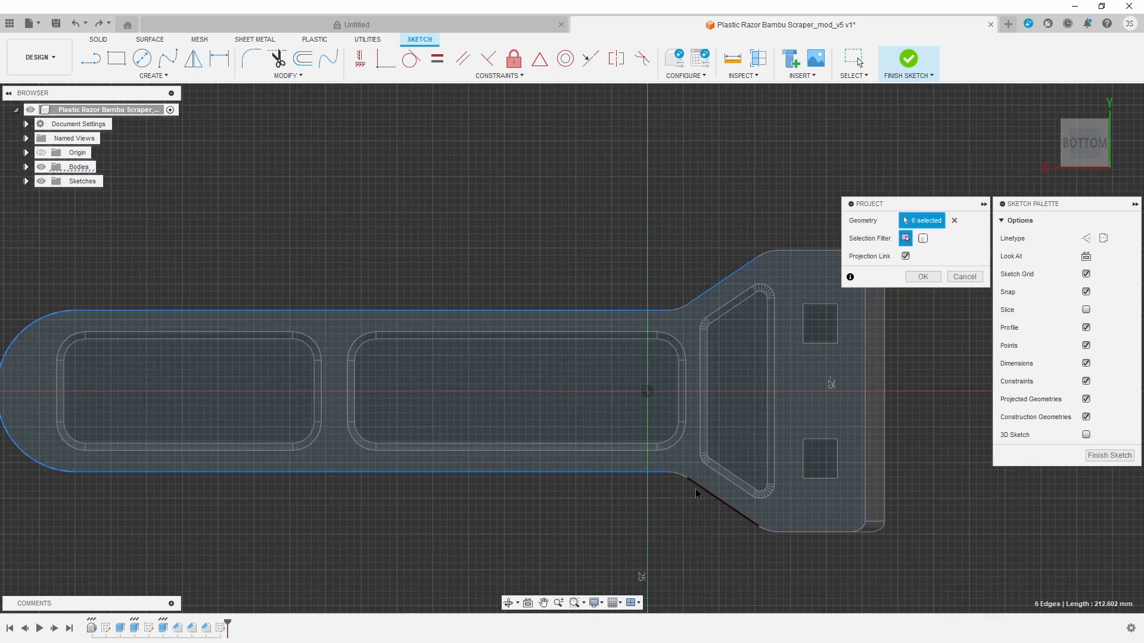
click(696, 488)
click(923, 276)
- Draw a 2-tangent circle touching the projected +Y handle line and the +Y angled neck line
scroll(774, 417, up, 1)
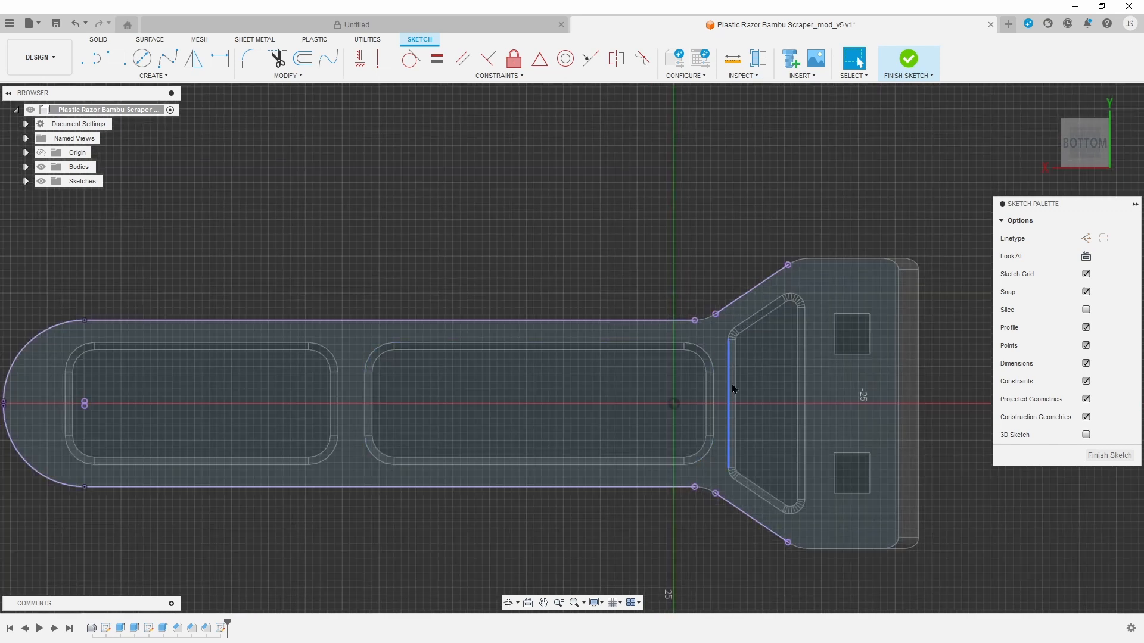
scroll(732, 389, up, 3)
click(154, 76)
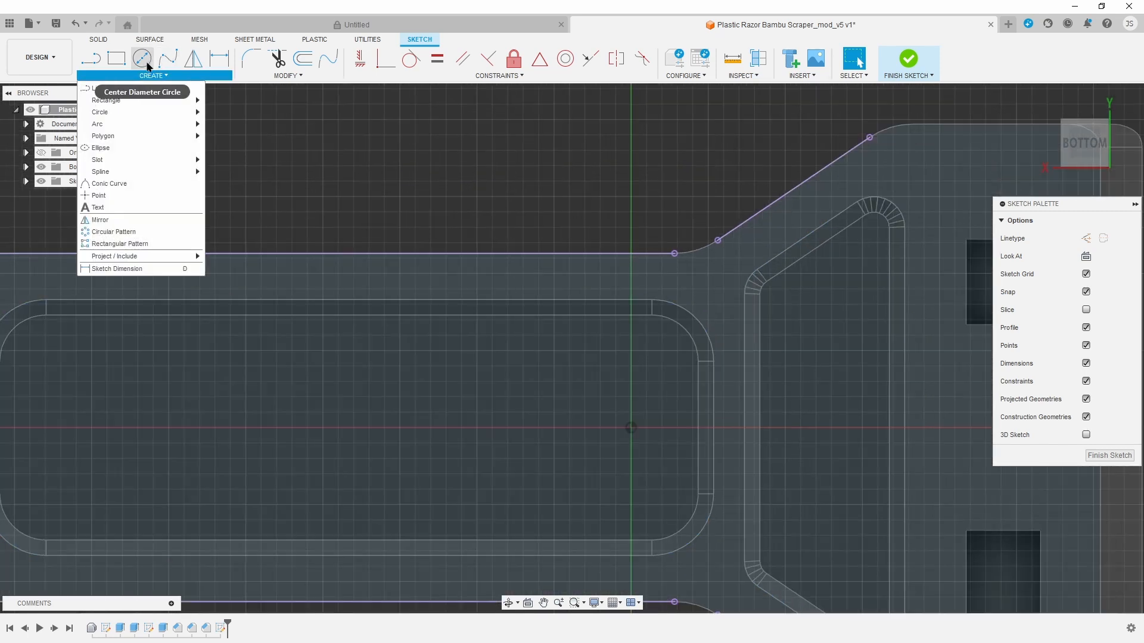
mouse_move(140, 112)
click(250, 159)
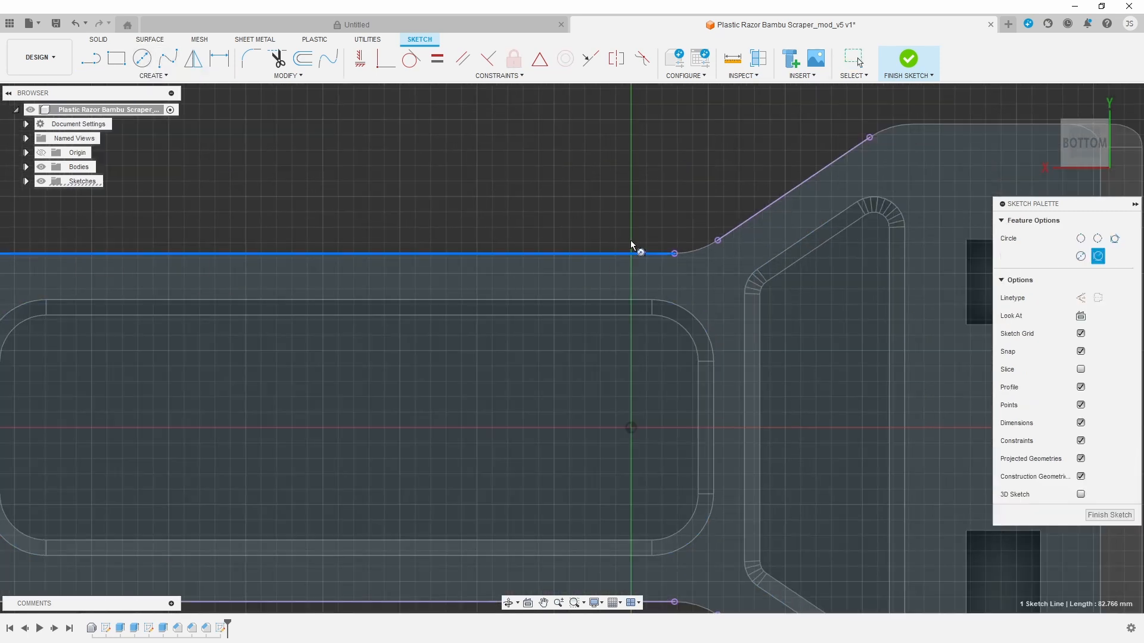
click(671, 181)
scroll(697, 260, up, 3)
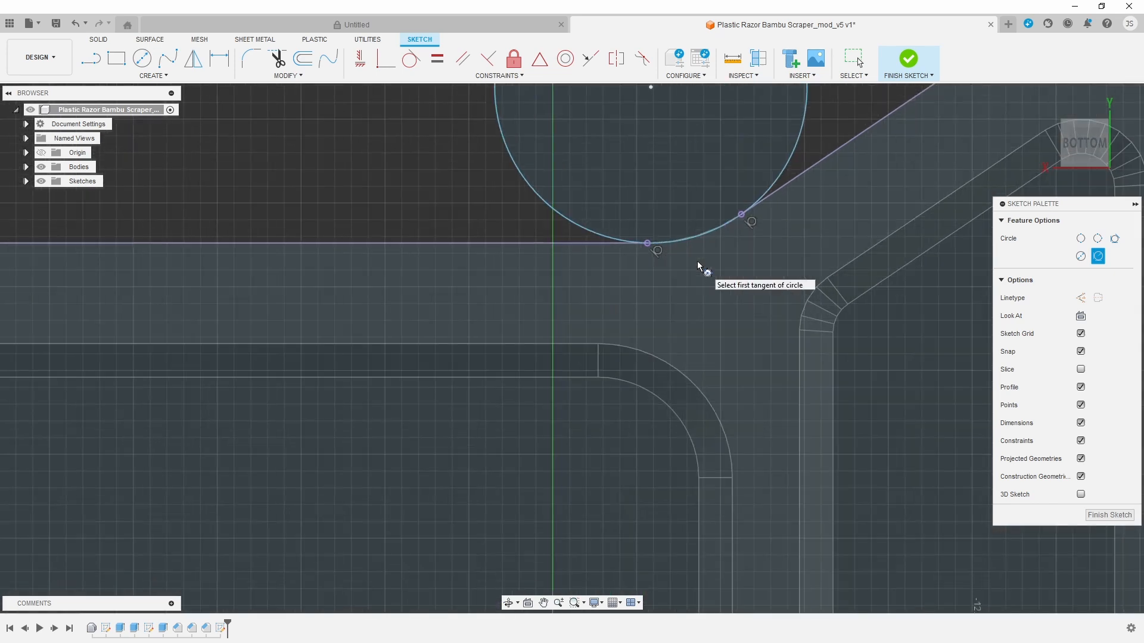
- Draw a 2-tangent circle of about 5.2 mm radius touching the -Y handle line and the -Y angled neck line
scroll(714, 438, down, 4)
scroll(714, 438, down, 1)
middle_drag(665, 560, 638, 351)
click(632, 339)
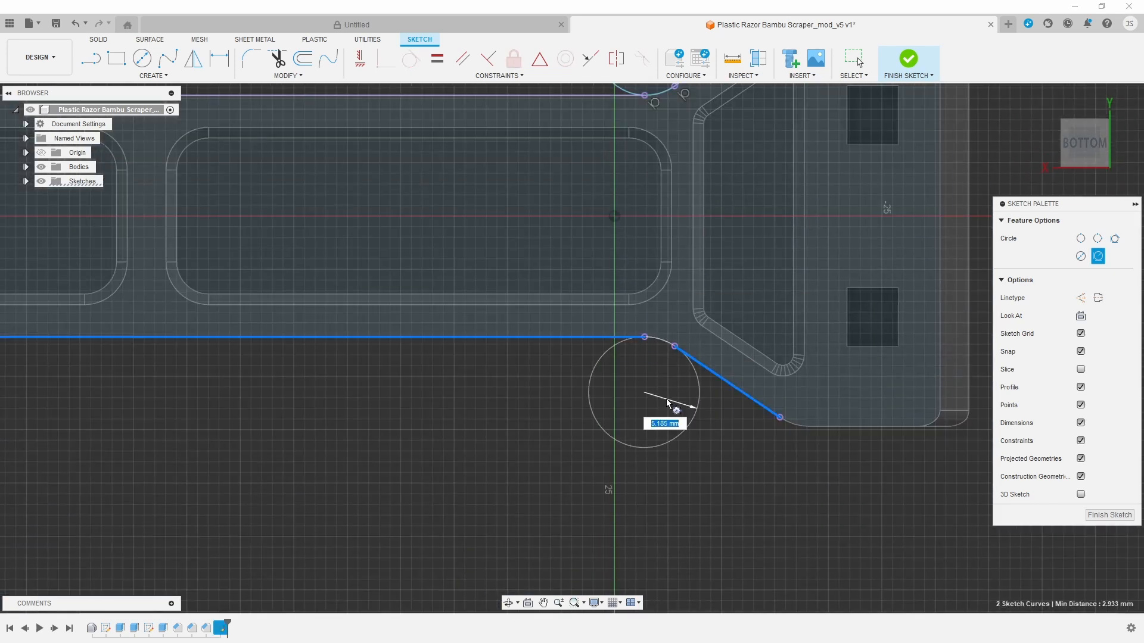
click(666, 399)
- Make the -Y circle coincident with the endpoints of the two projected lines at its neck corner
click(385, 59)
scroll(661, 304, up, 8)
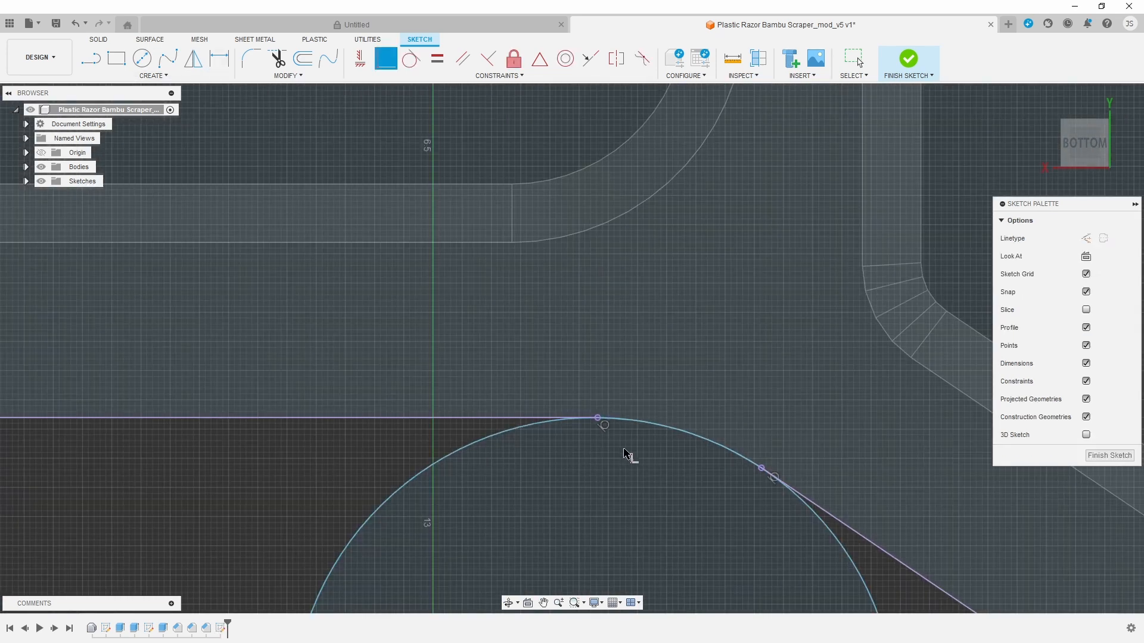
click(637, 425)
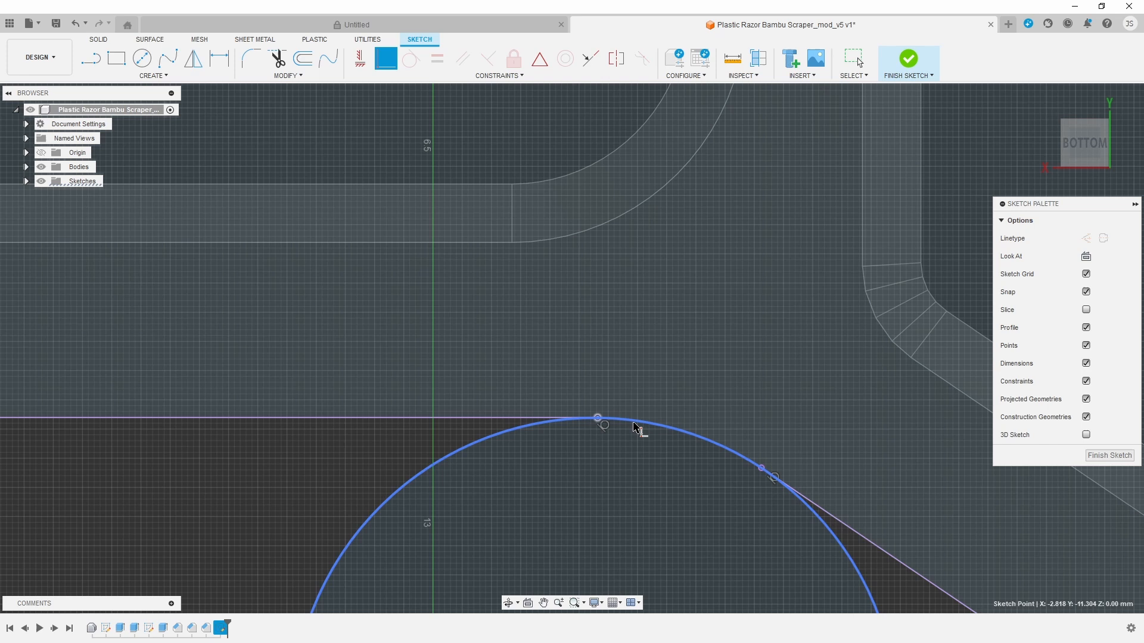
click(761, 469)
scroll(687, 502, down, 5)
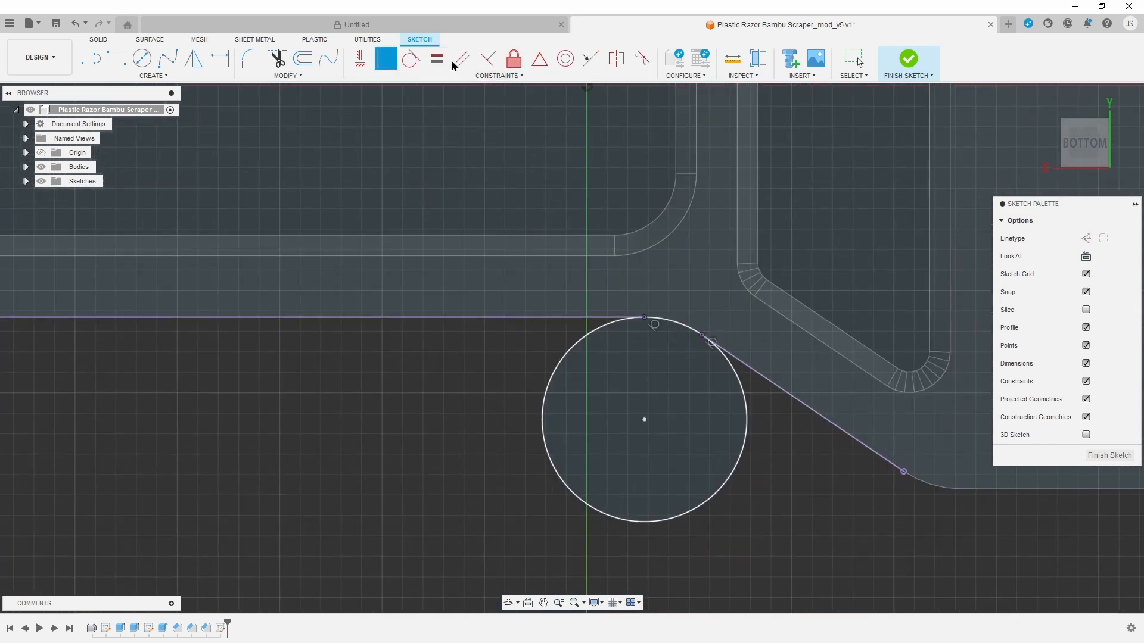
- Apply an equal constraint between the -Y circle and the +Y circle
key(Escape)
click(745, 390)
middle_drag(781, 342, 1066, 512)
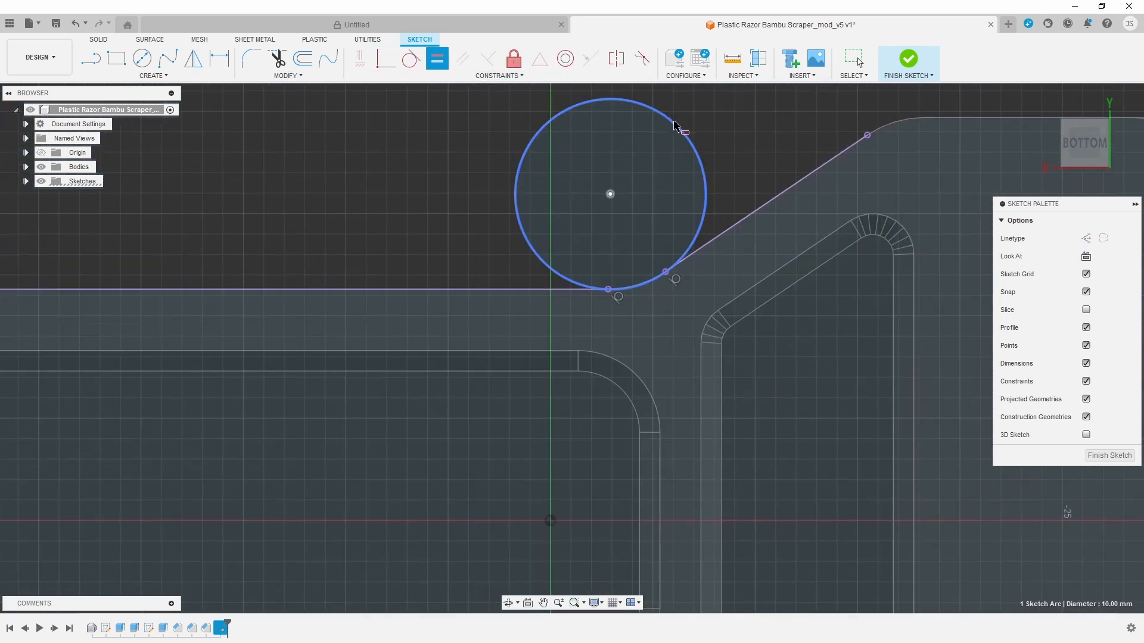
drag(674, 125, 673, 158)
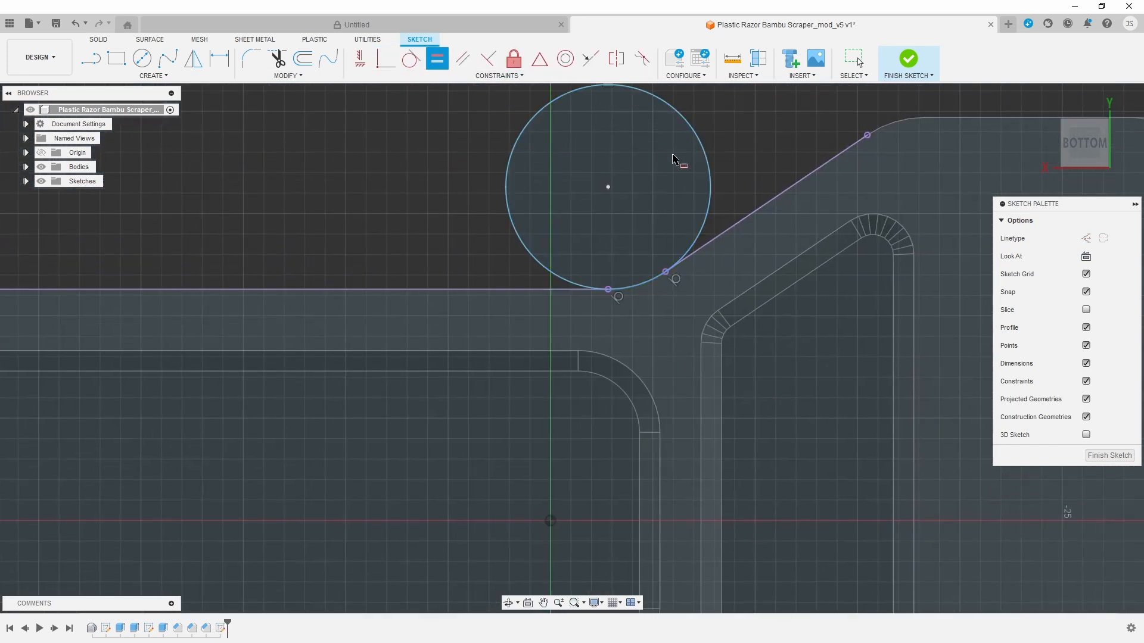
- Try to make the +Y circle coincident with the endpoint of the +Y handle line
click(608, 289)
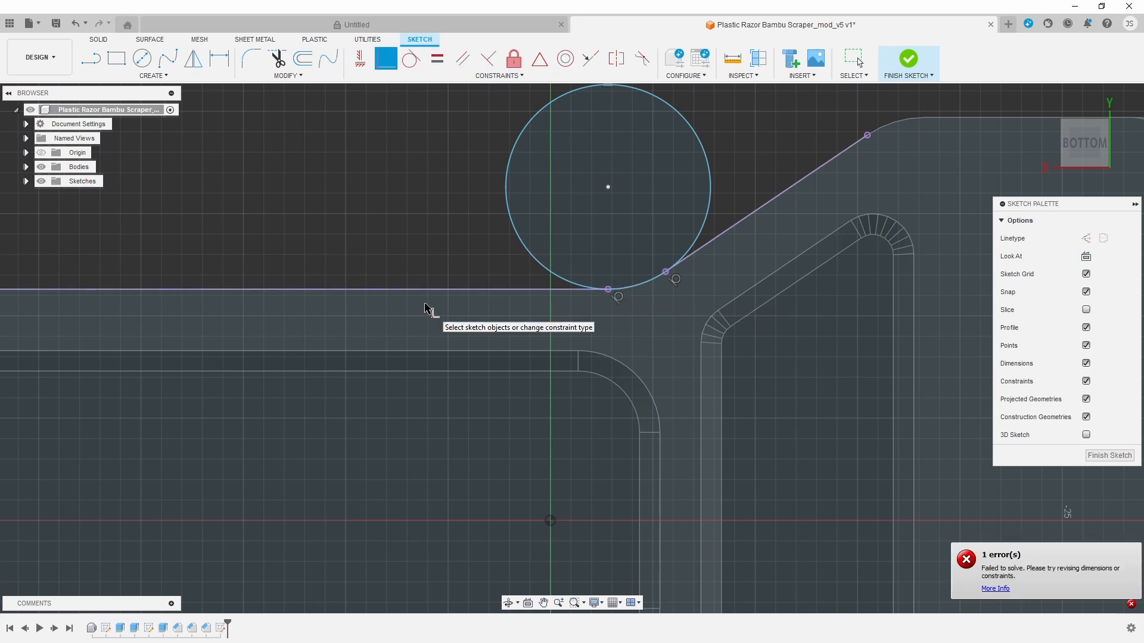
scroll(608, 290, up, 4)
click(592, 292)
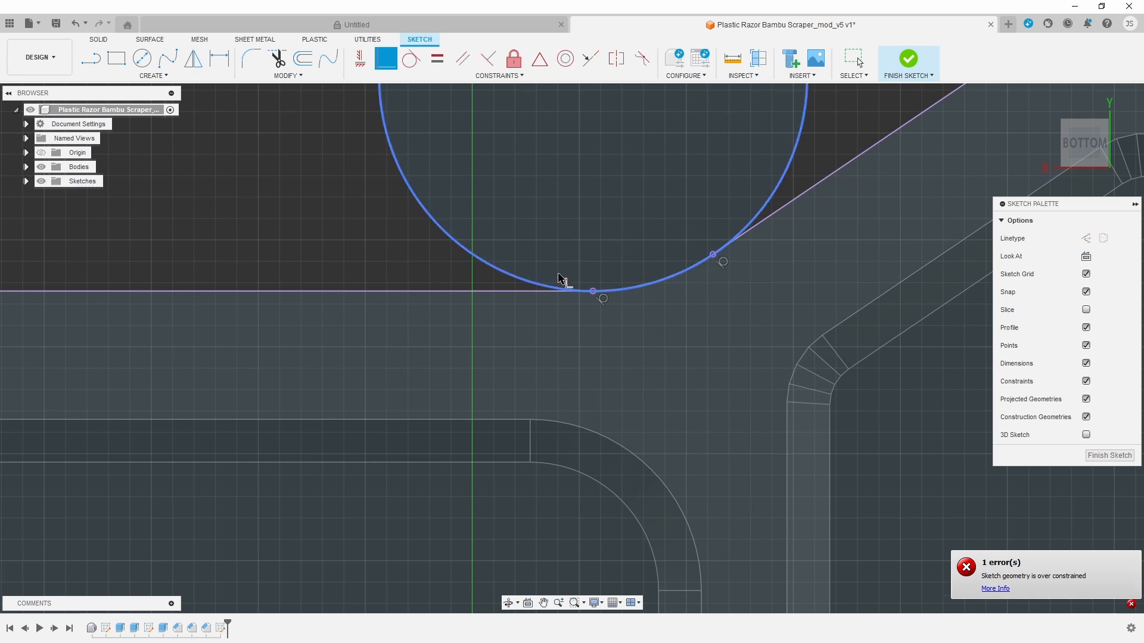
- Delete the tangent circle at the +Y neck corner
scroll(477, 262, down, 4)
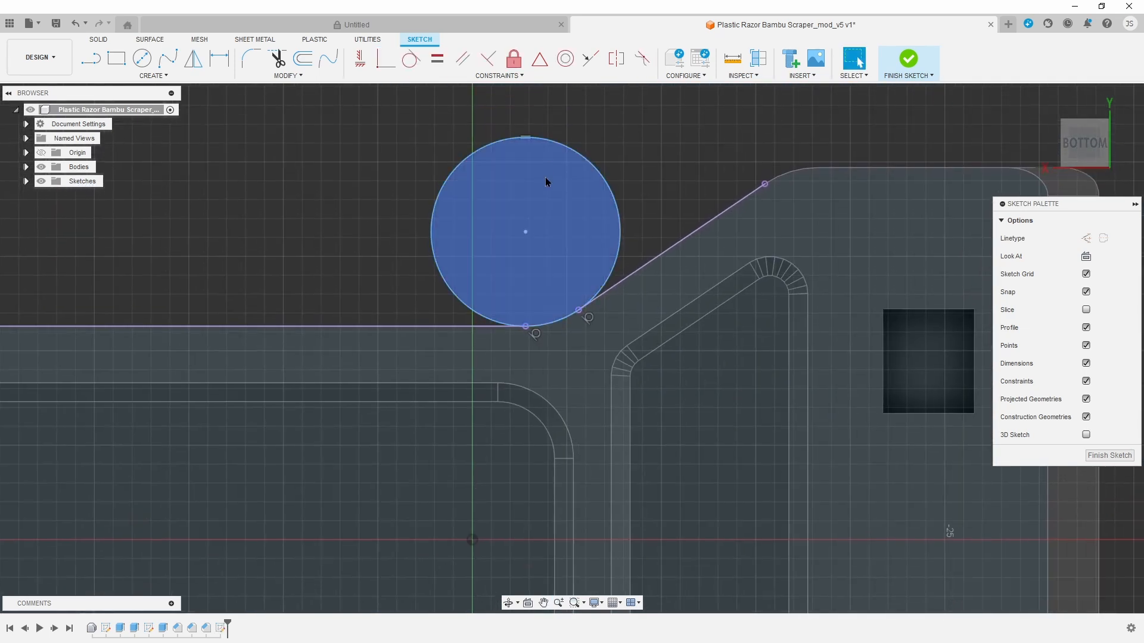
scroll(521, 137, up, 5)
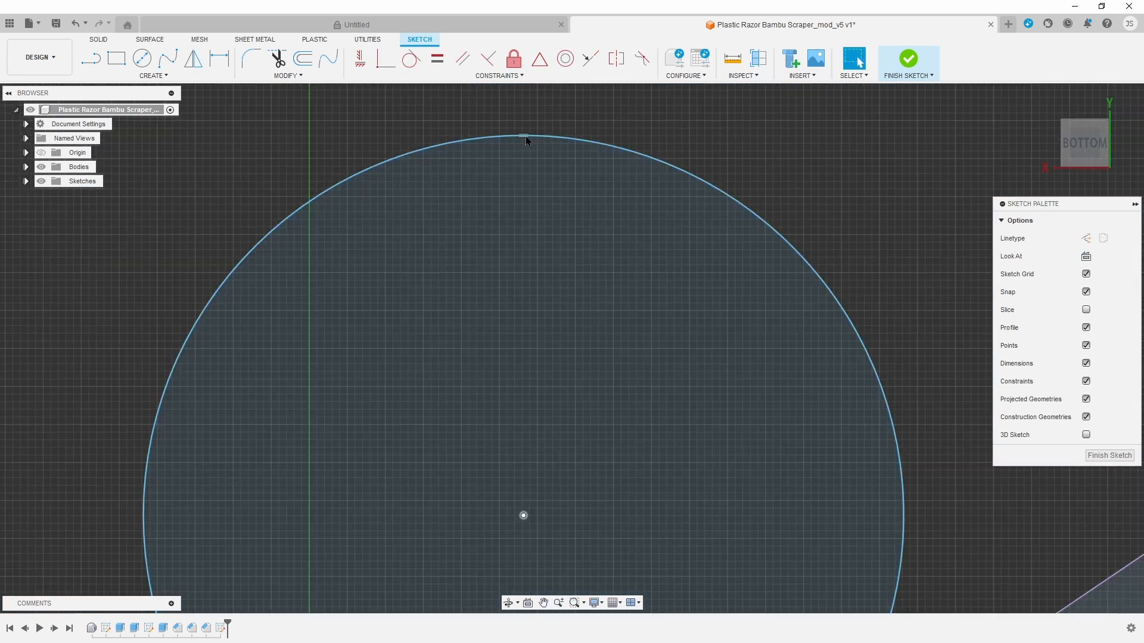
click(525, 137)
key(Delete)
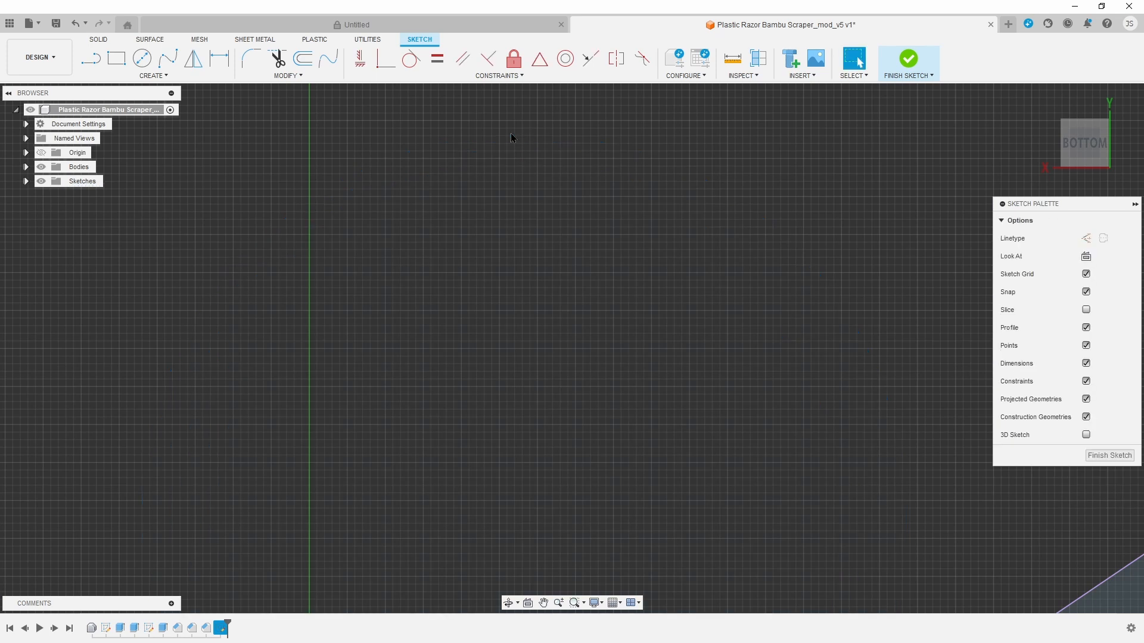
scroll(502, 248, down, 5)
- Redraw the 2-tangent circle between the +Y handle line and the +Y angled neck line
click(220, 75)
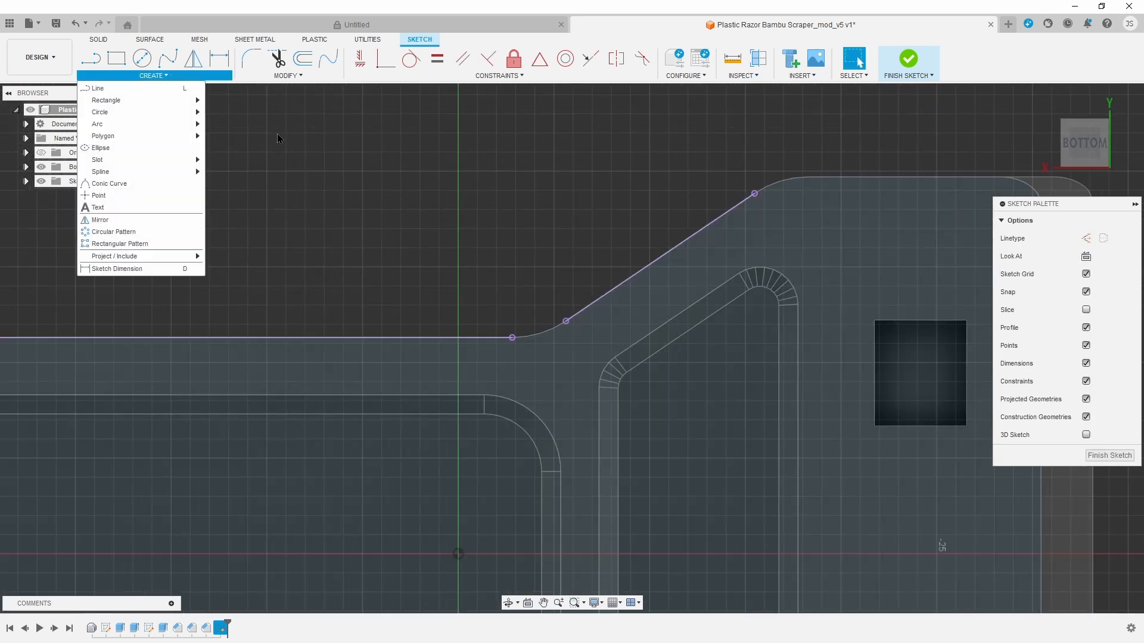
mouse_move(156, 114)
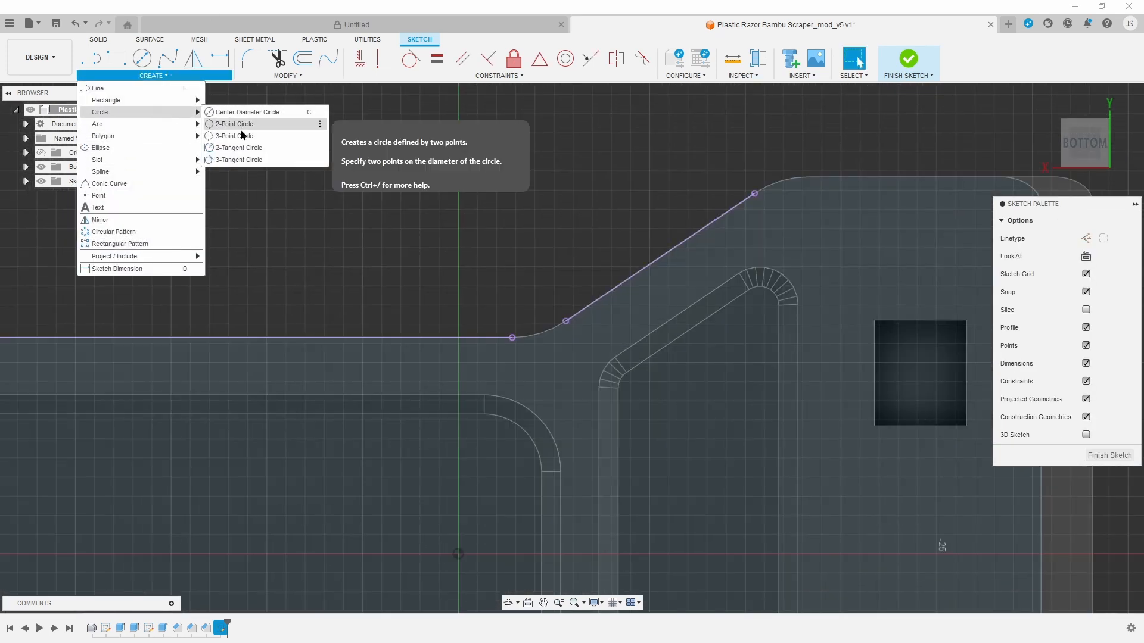
click(242, 149)
click(510, 337)
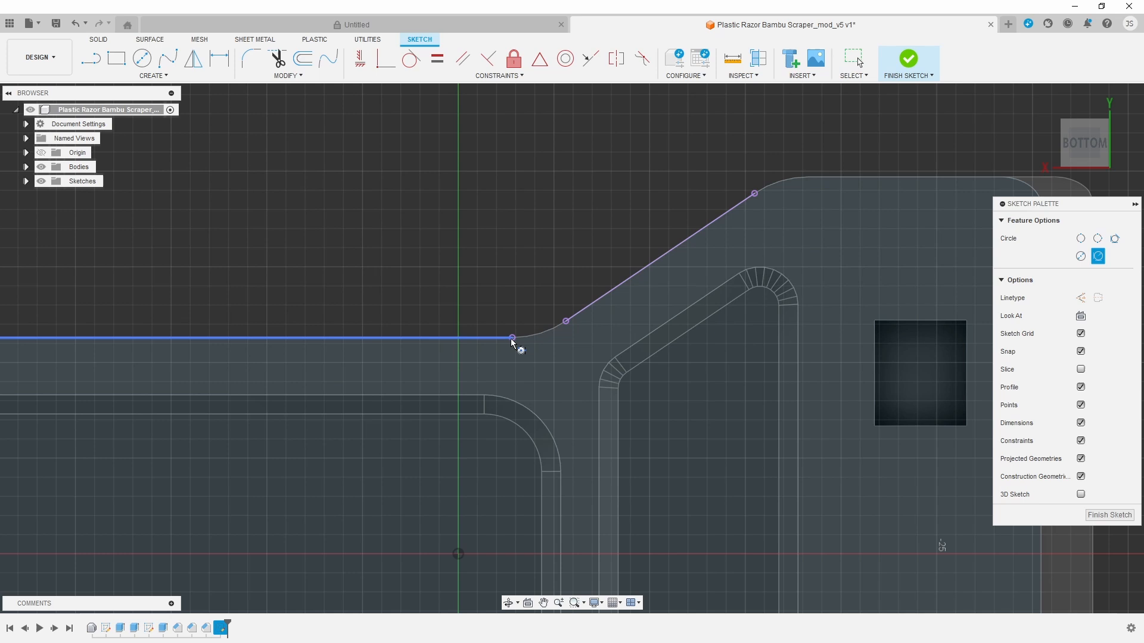
click(570, 319)
click(501, 244)
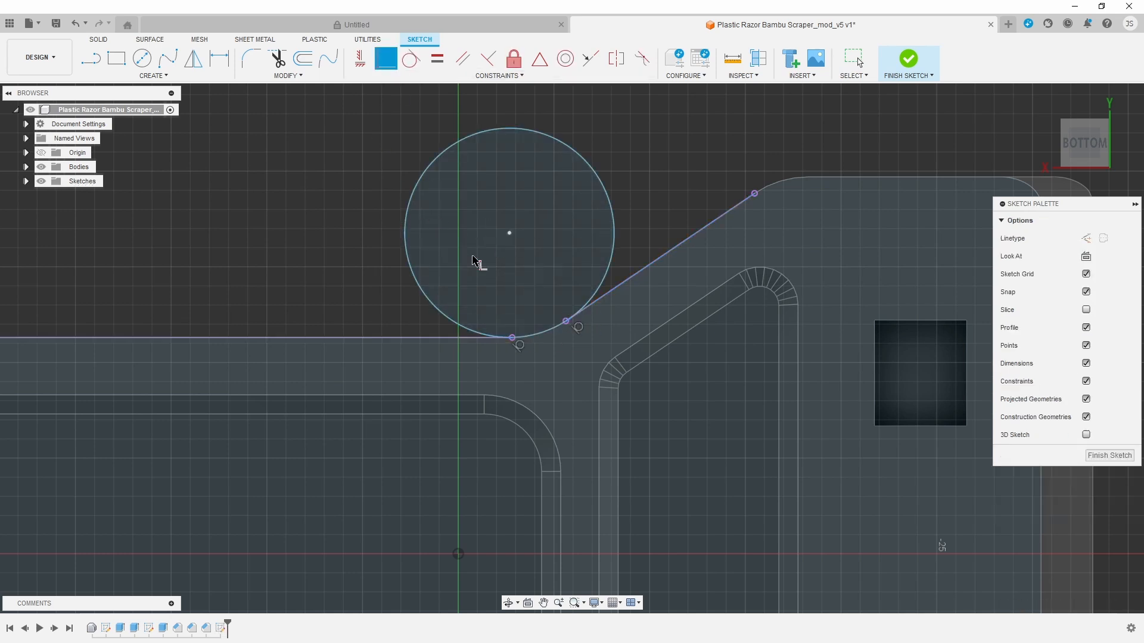
- Make the redrawn +Y circle coincident with the neck-side endpoint of the +Y angled line
click(566, 323)
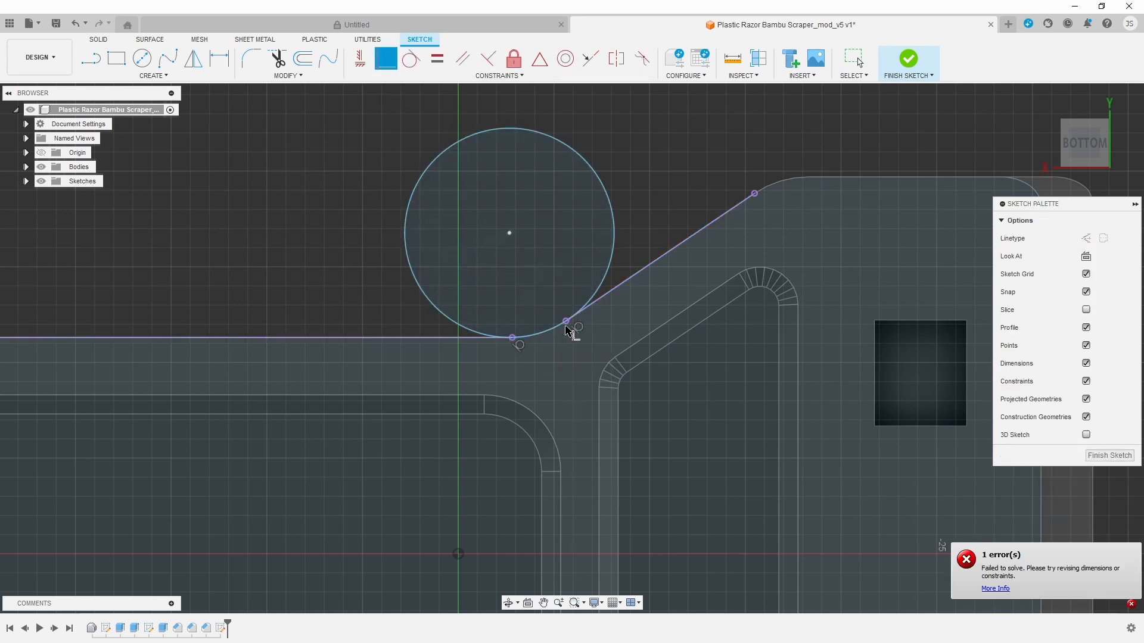
scroll(566, 326, up, 5)
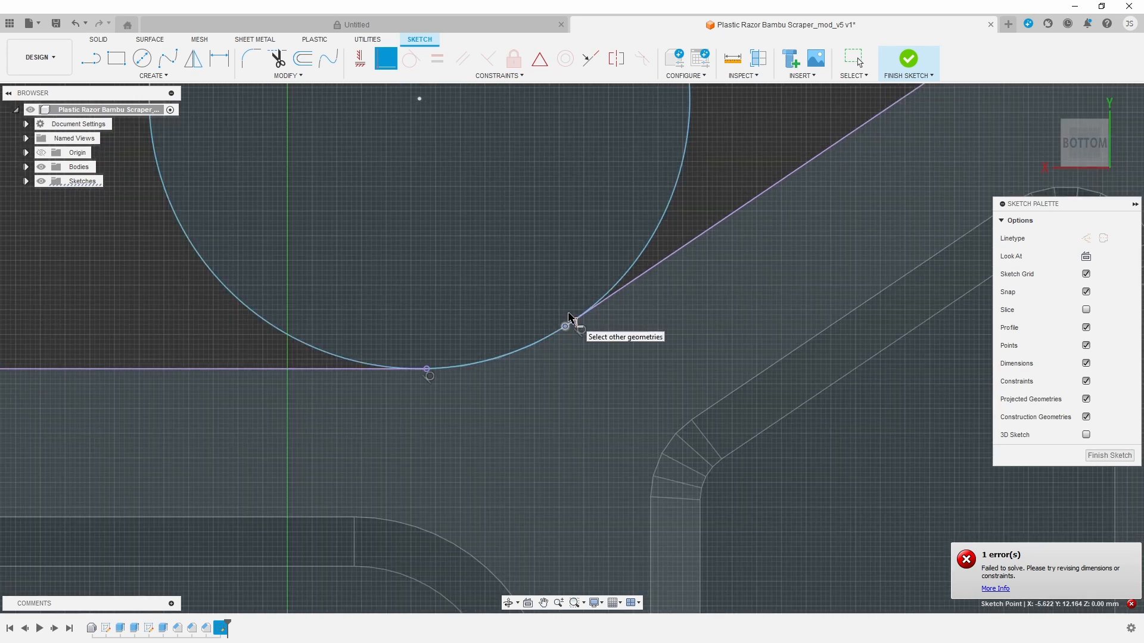
click(639, 286)
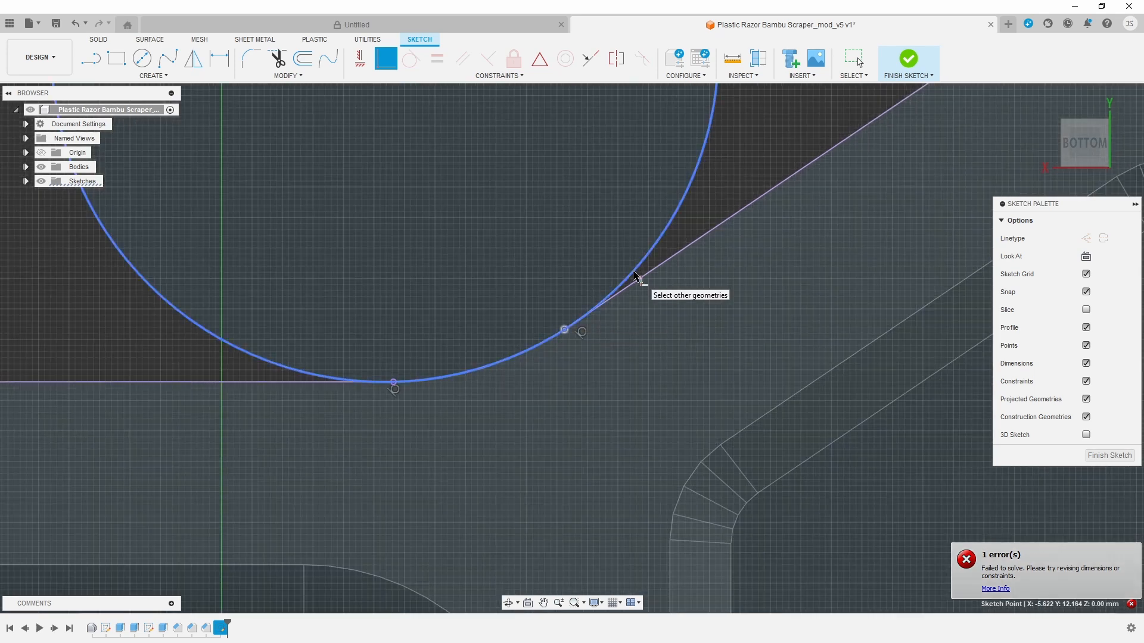
click(332, 380)
scroll(191, 348, down, 2)
scroll(192, 349, down, 3)
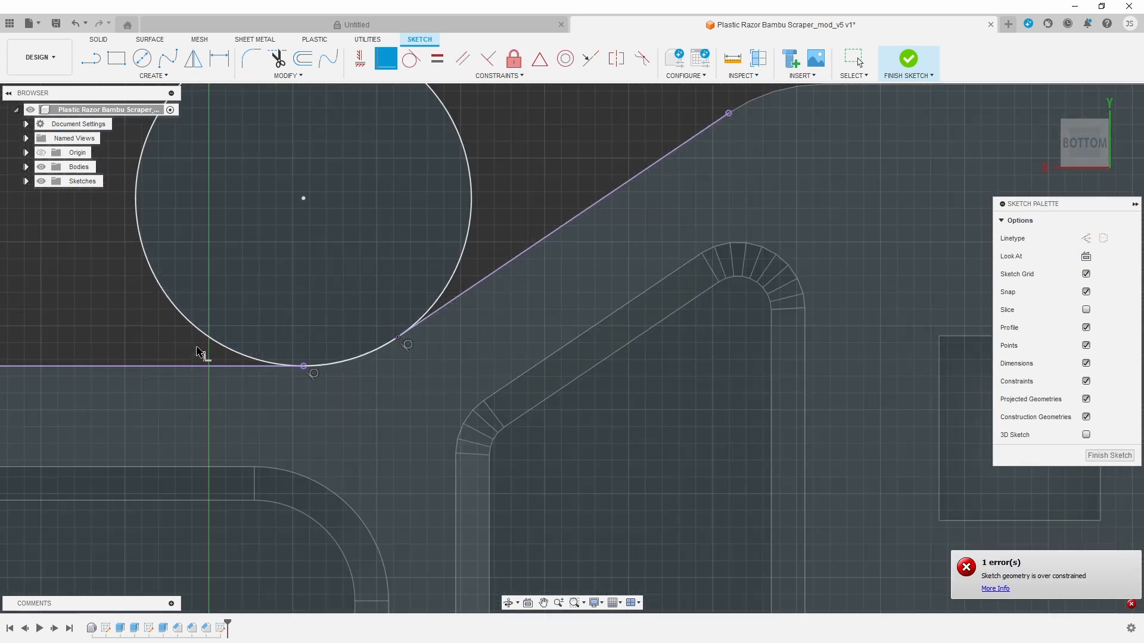
- Trim both tangent circles down to the short arcs joining the handle lines to the angled neck lines
click(277, 58)
click(301, 119)
scroll(285, 341, down, 2)
scroll(285, 341, down, 2)
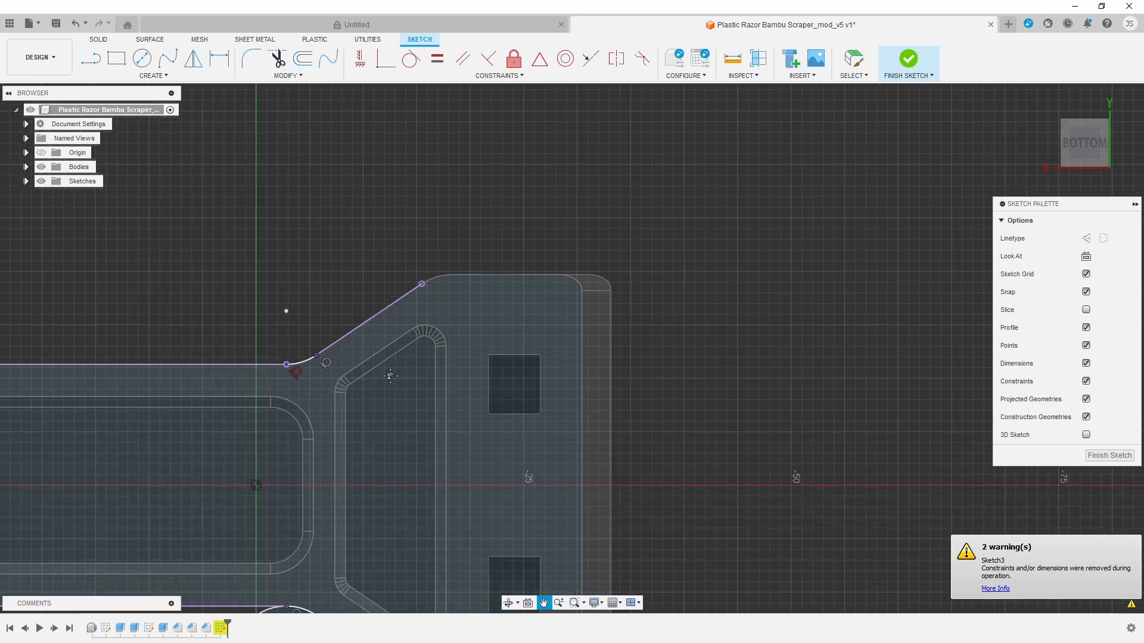
middle_drag(292, 581, 445, 338)
click(458, 367)
scroll(453, 364, up, 5)
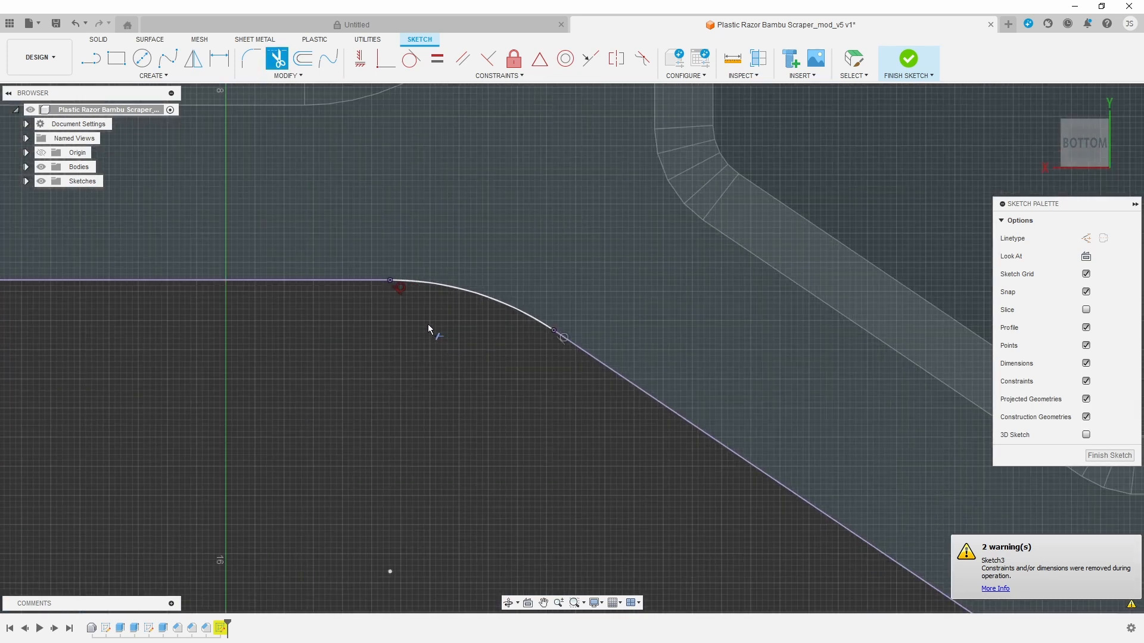
key(Escape)
- Examine the flagged tangent constraints where the trimmed arcs meet the handle lines on both sides
click(400, 288)
click(590, 523)
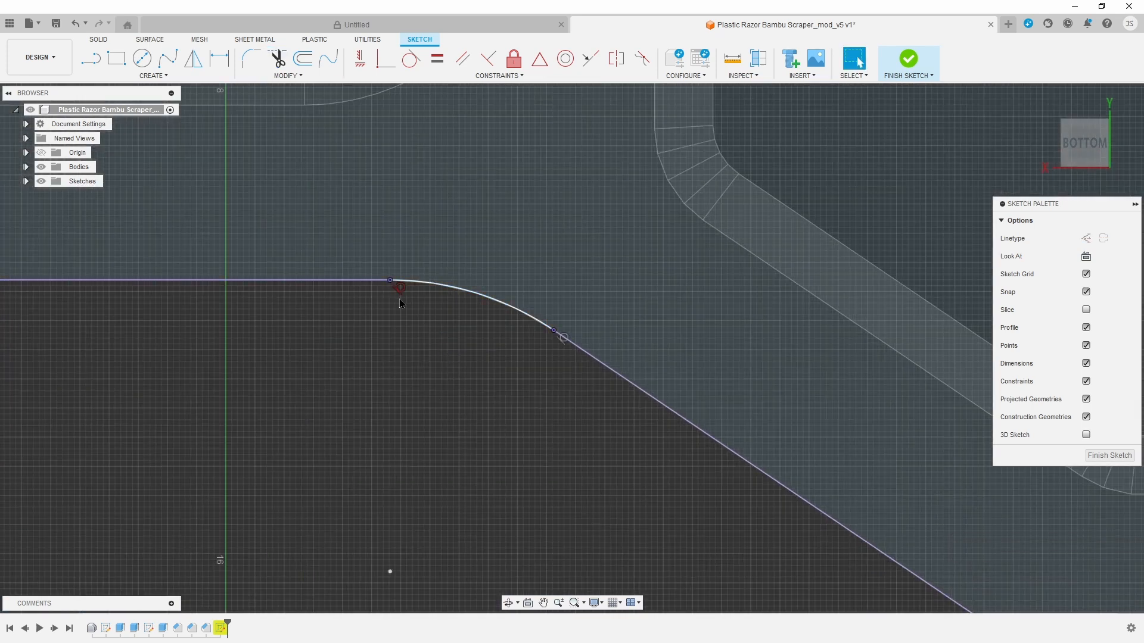
scroll(399, 365, down, 2)
middle_drag(395, 316, 445, 331)
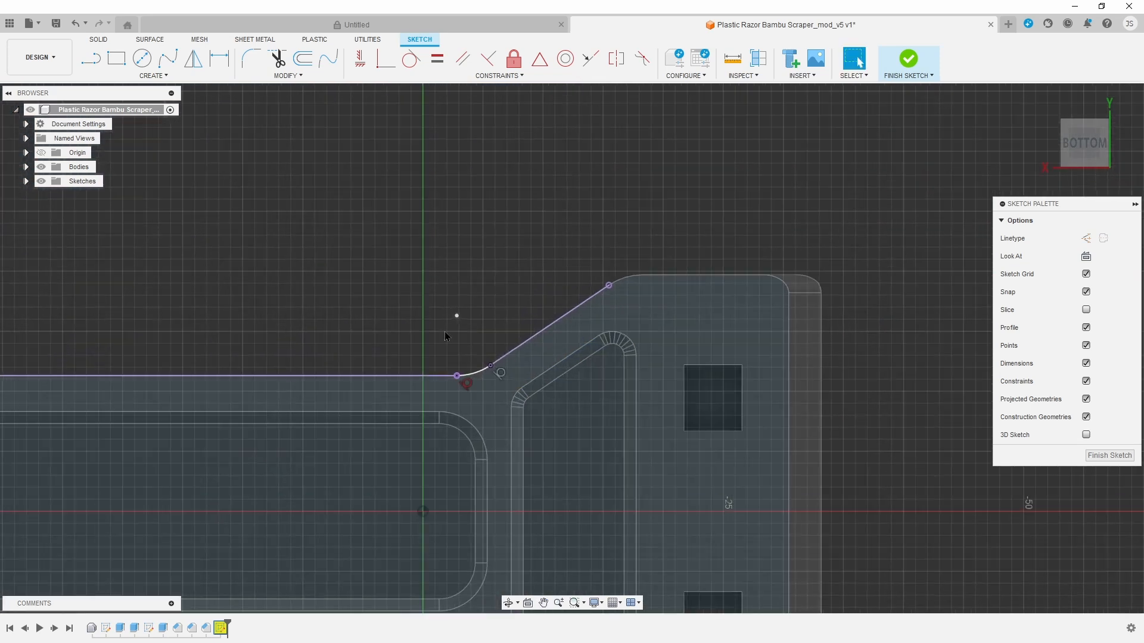
- Draw a line from the outer end of the +Y angled neck line, continuing it in the same direction past the head
scroll(487, 419, up, 3)
scroll(485, 310, down, 3)
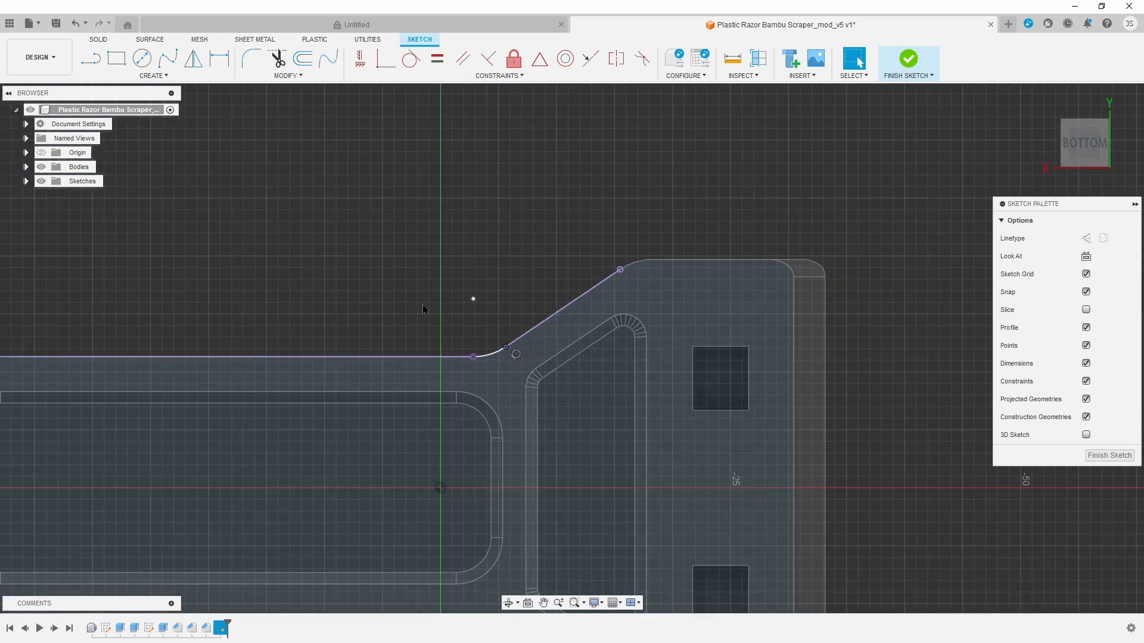
click(94, 58)
click(621, 270)
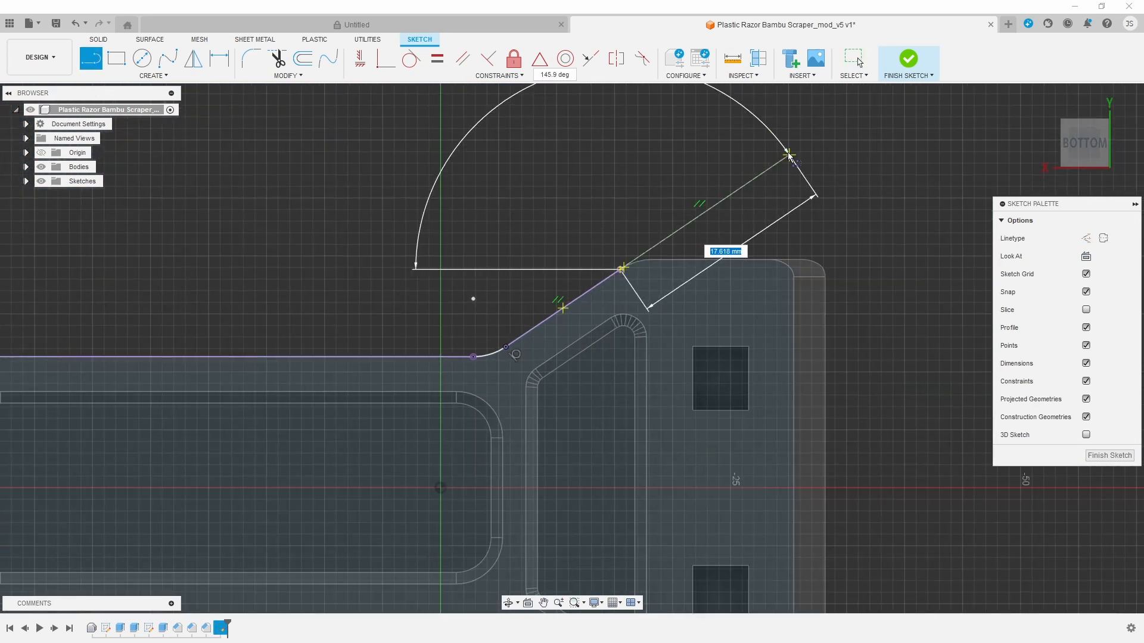
click(832, 127)
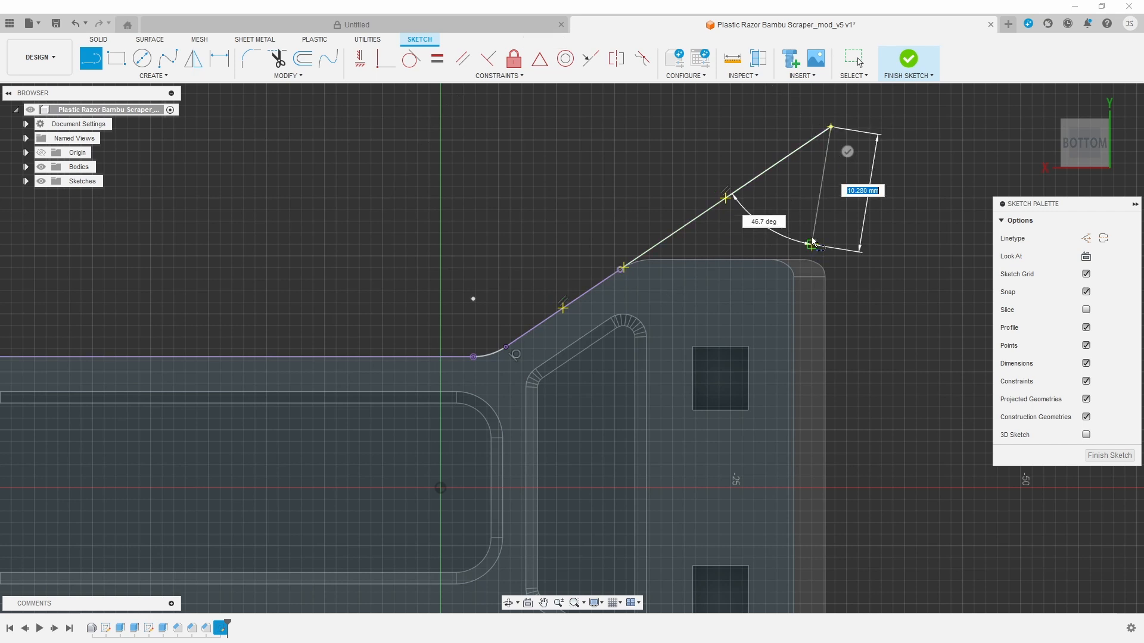
key(Escape)
- Try to make the +Y extension line collinear with the angled neck line
scroll(582, 56, down, 3)
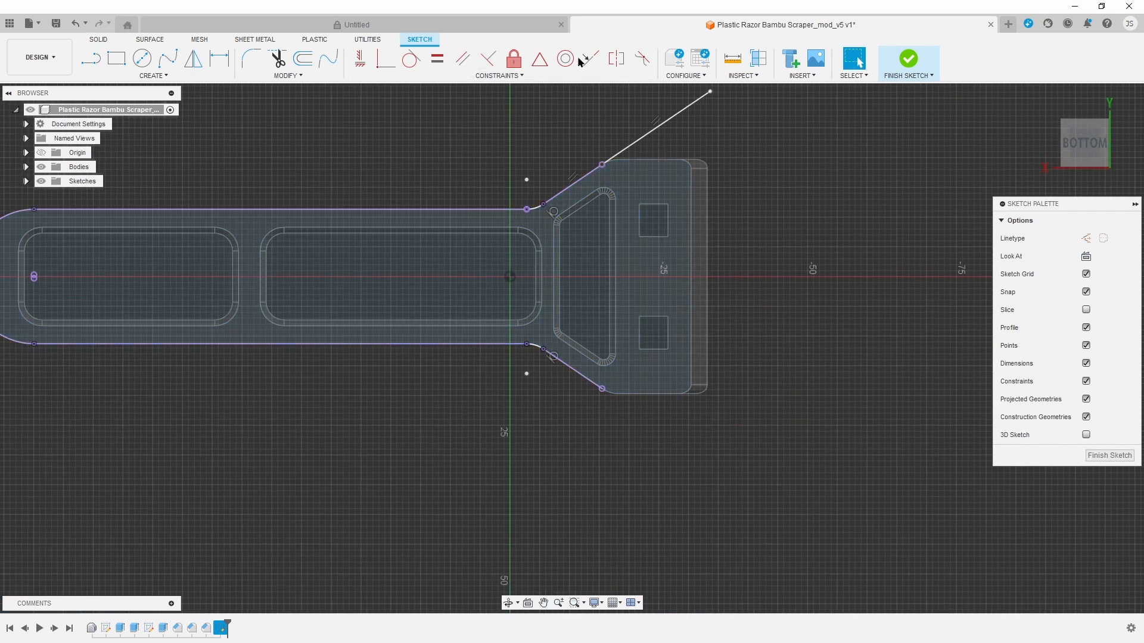
click(589, 176)
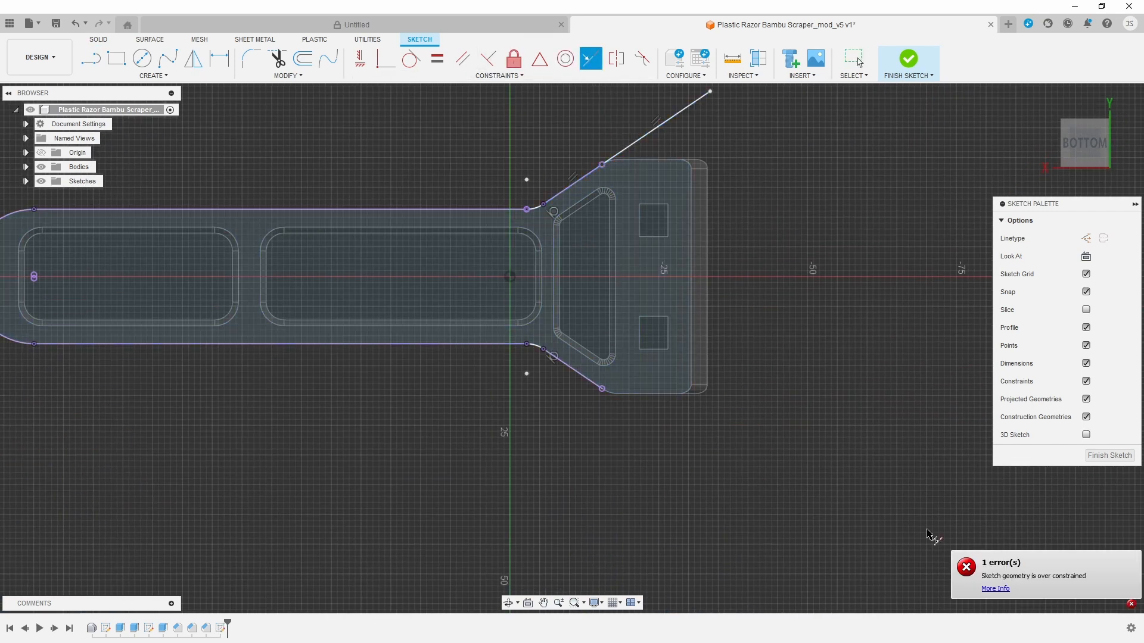
key(Escape)
- Draw a similar line extending the -Y angled neck line past the head and finish the sketch
key(l)
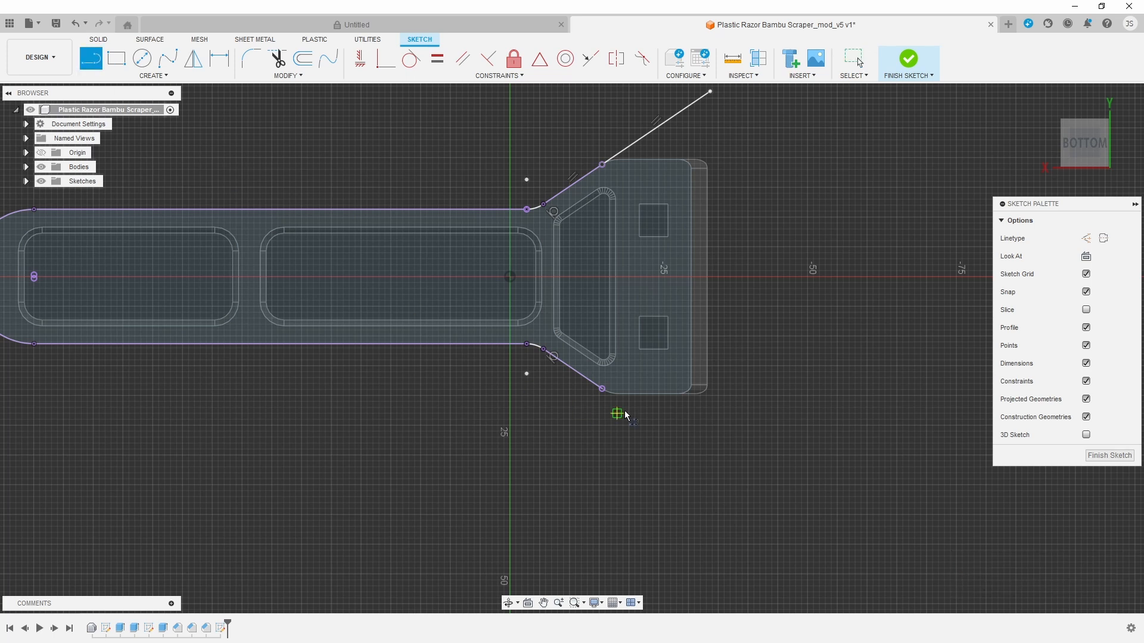
click(772, 487)
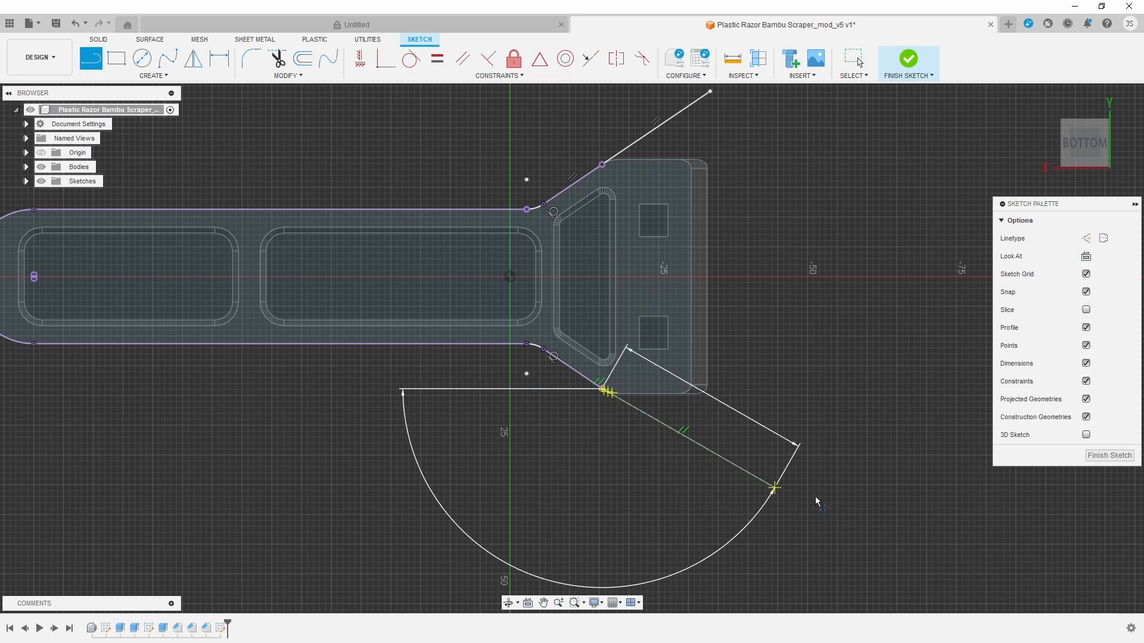
key(Escape)
middle_drag(436, 414, 630, 395)
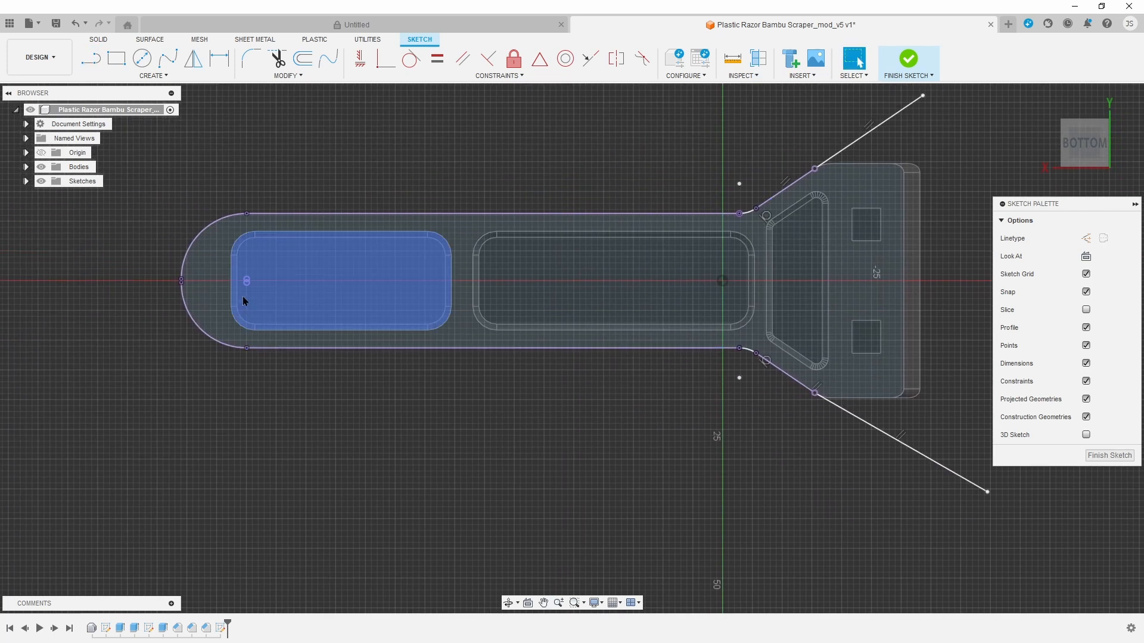
scroll(194, 303, up, 4)
scroll(203, 297, up, 3)
scroll(216, 298, down, 7)
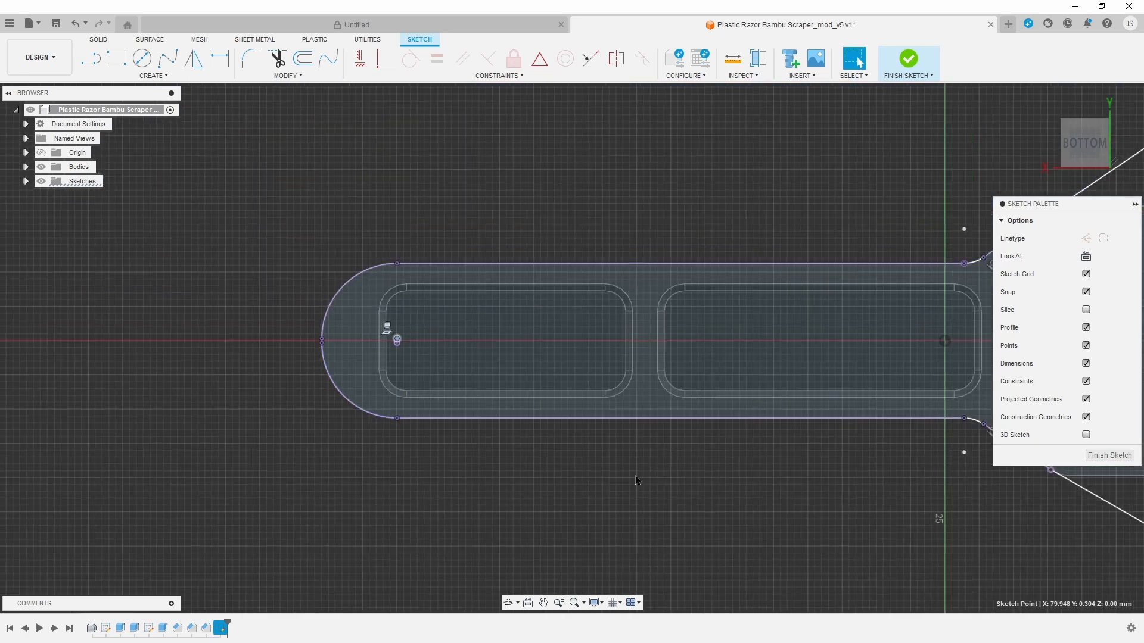
click(908, 60)
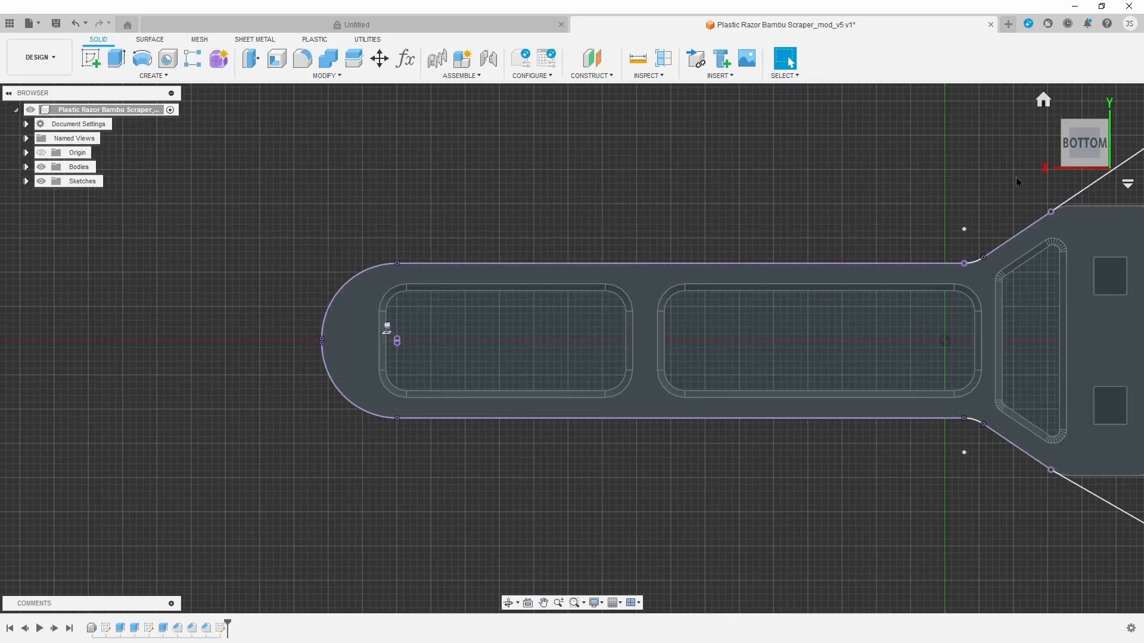
- Start a new sketch on the vertical YZ origin plane and hide Sketch3
drag(1073, 149, 1081, 171)
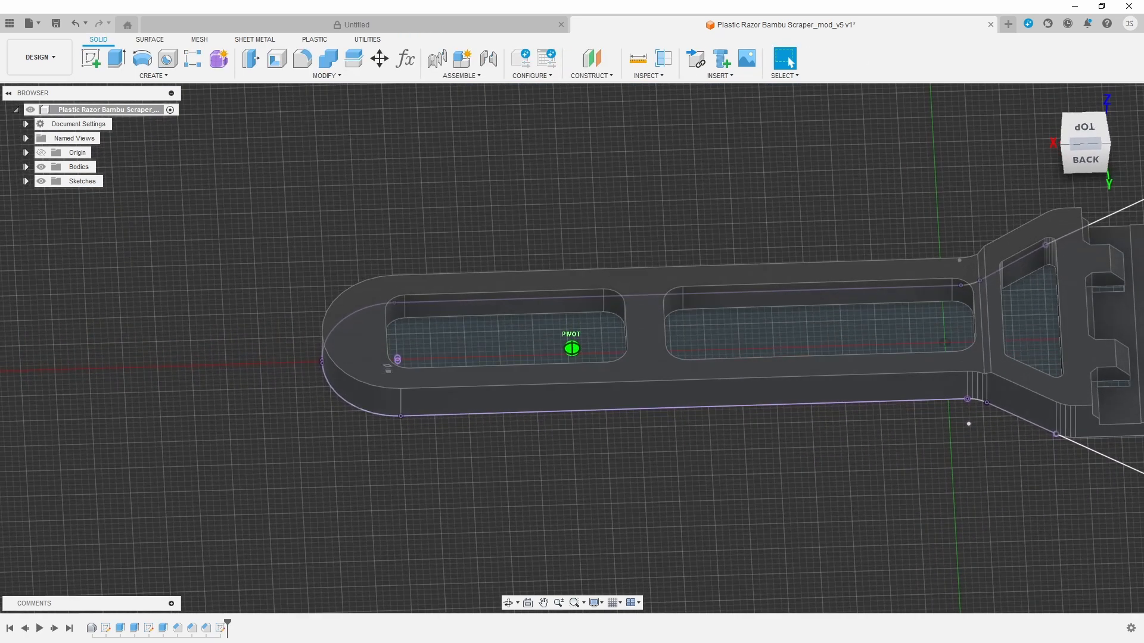
click(95, 62)
drag(1090, 145, 1111, 172)
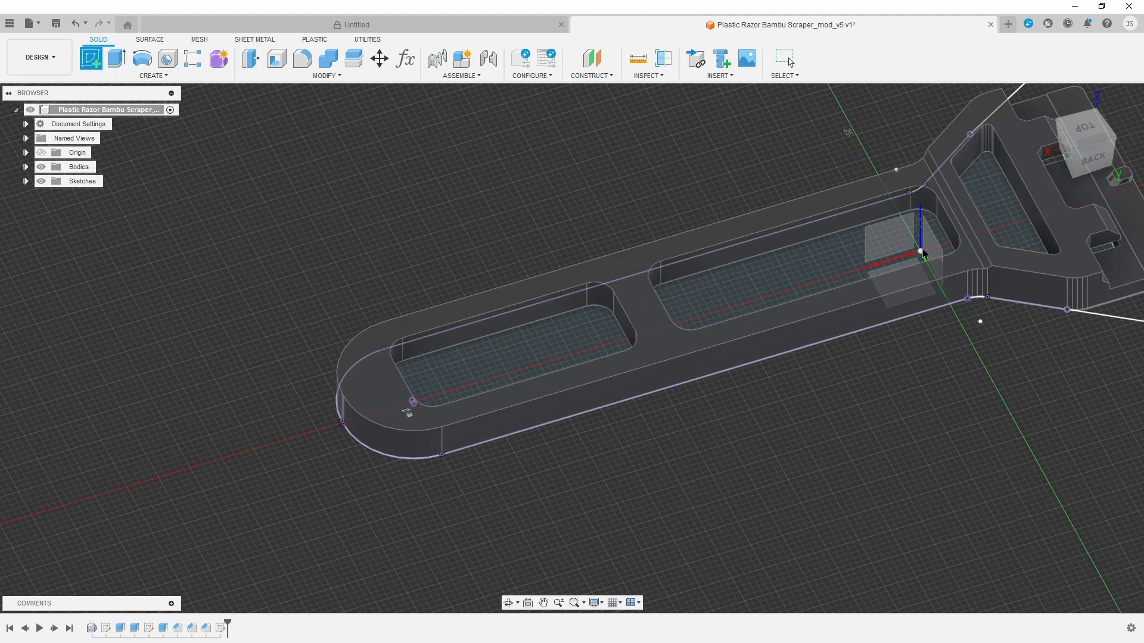
click(922, 253)
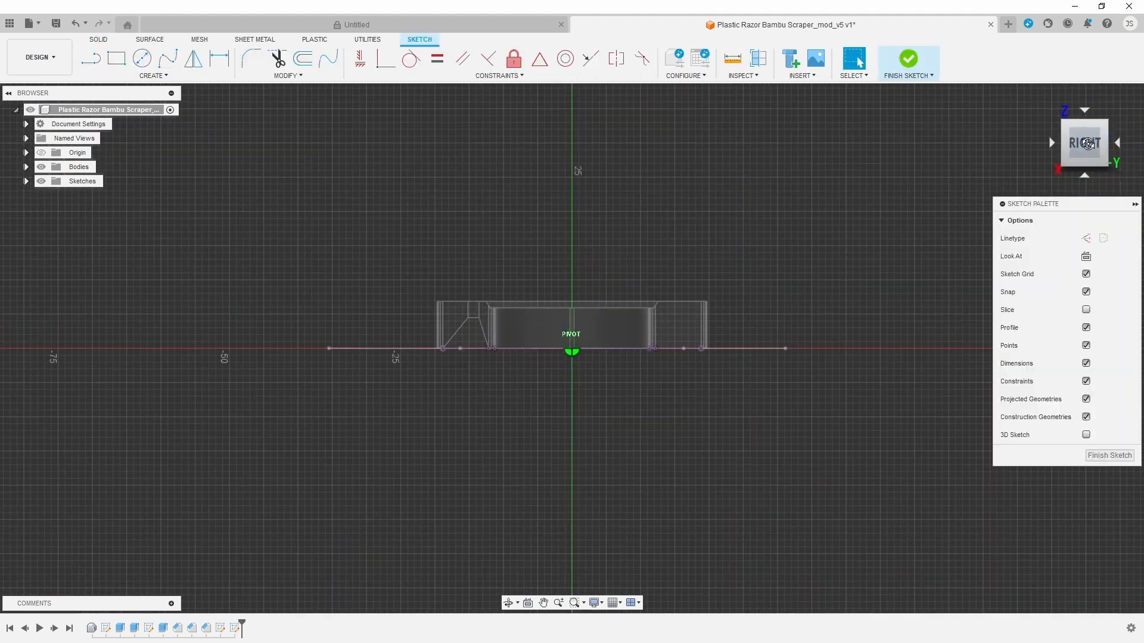
drag(1088, 143, 1066, 132)
click(26, 182)
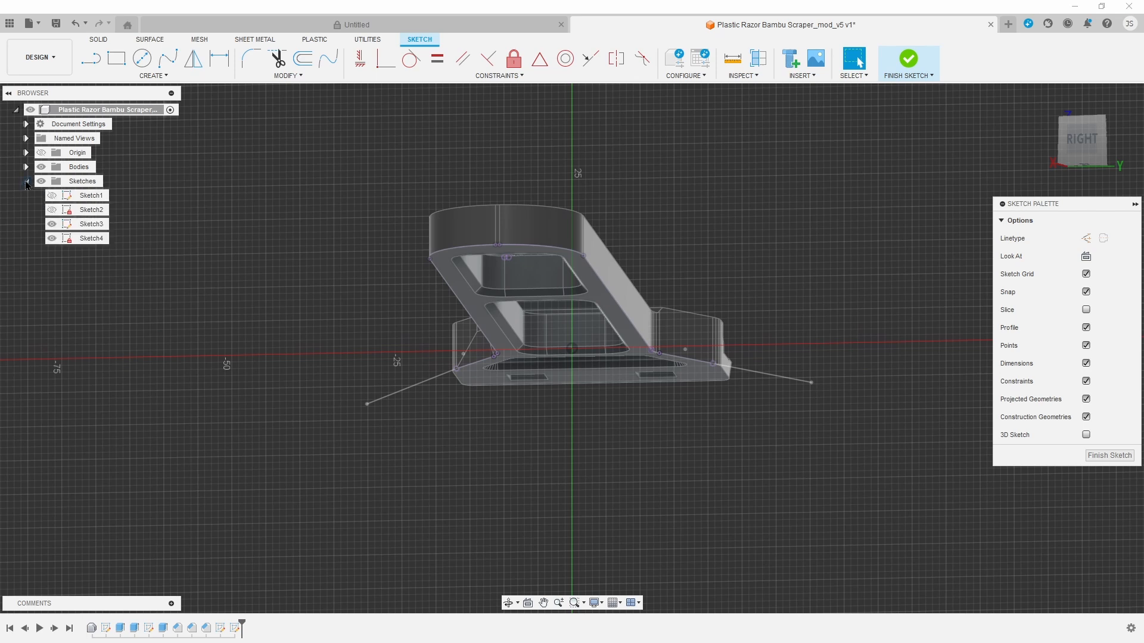
click(52, 224)
scroll(725, 348, down, 2)
scroll(724, 348, up, 5)
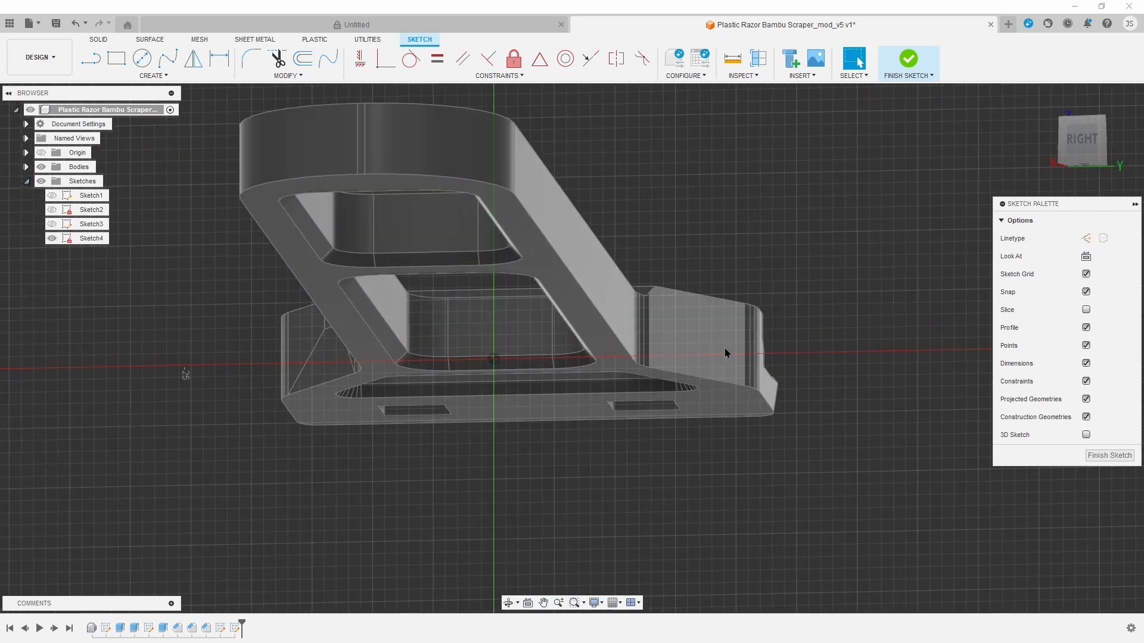
- Project the lower and upper long edges of the handle's +Y side into the sketch, then reopen Sketch4 for editing
key(p)
click(595, 307)
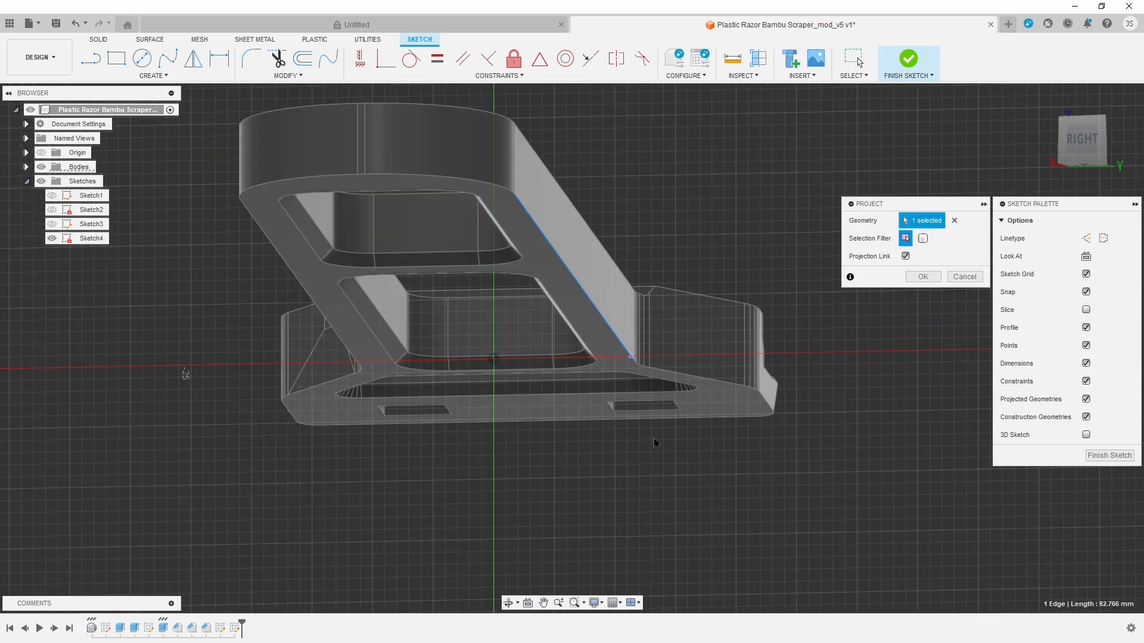
click(619, 270)
click(1107, 456)
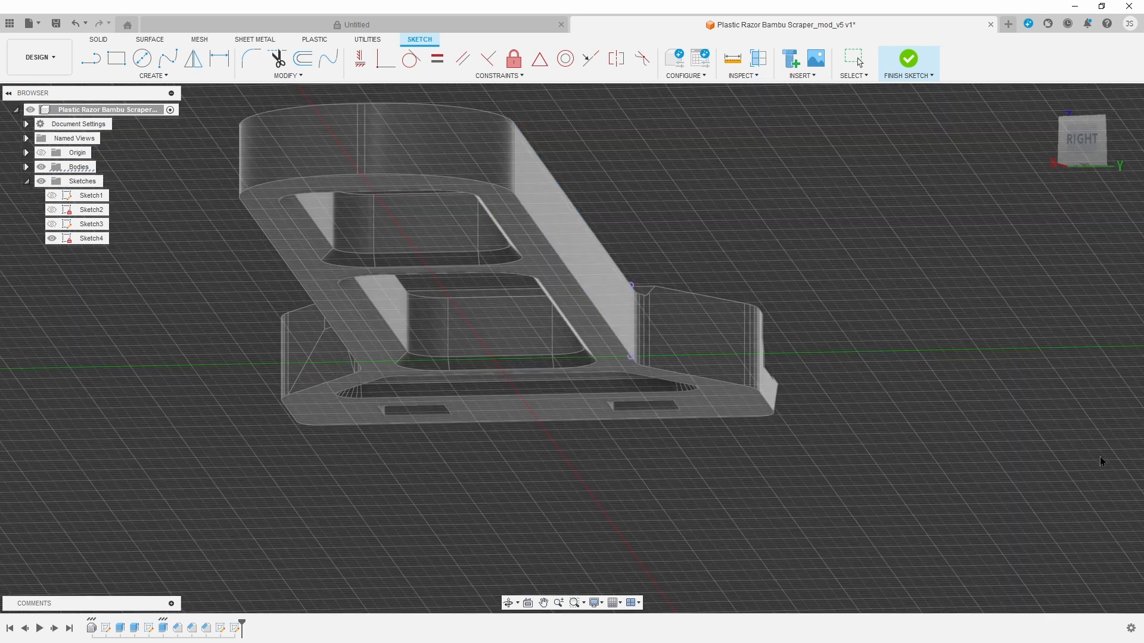
double_click(235, 628)
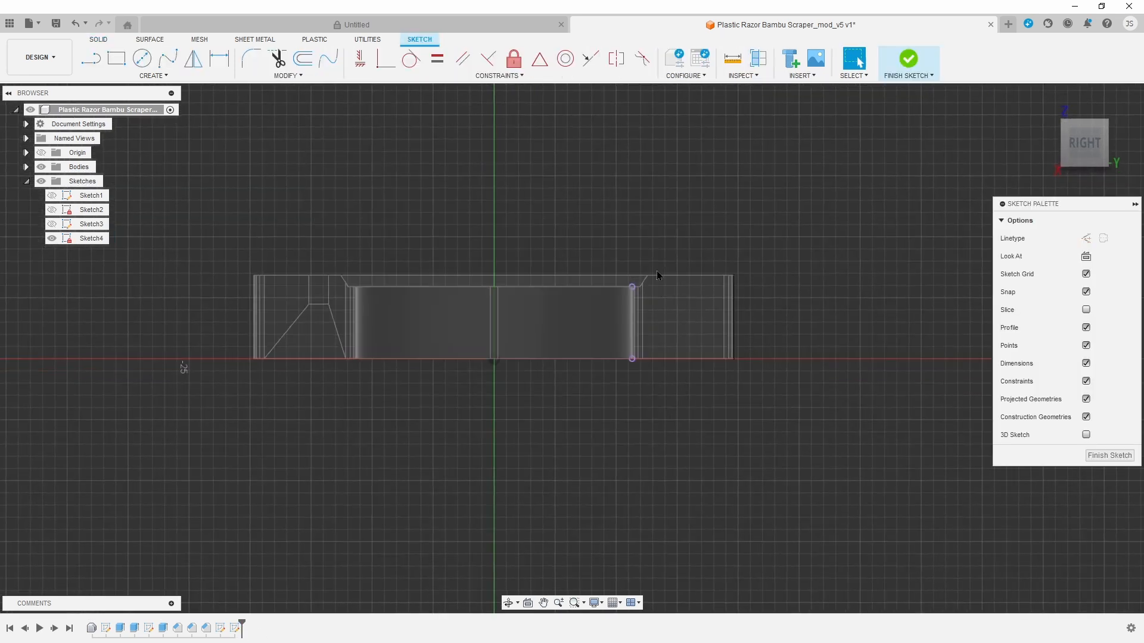
- Draw a vertical line about 11.5 mm long up from the lower projected point and turn it into a construction line
click(89, 58)
scroll(748, 266, up, 5)
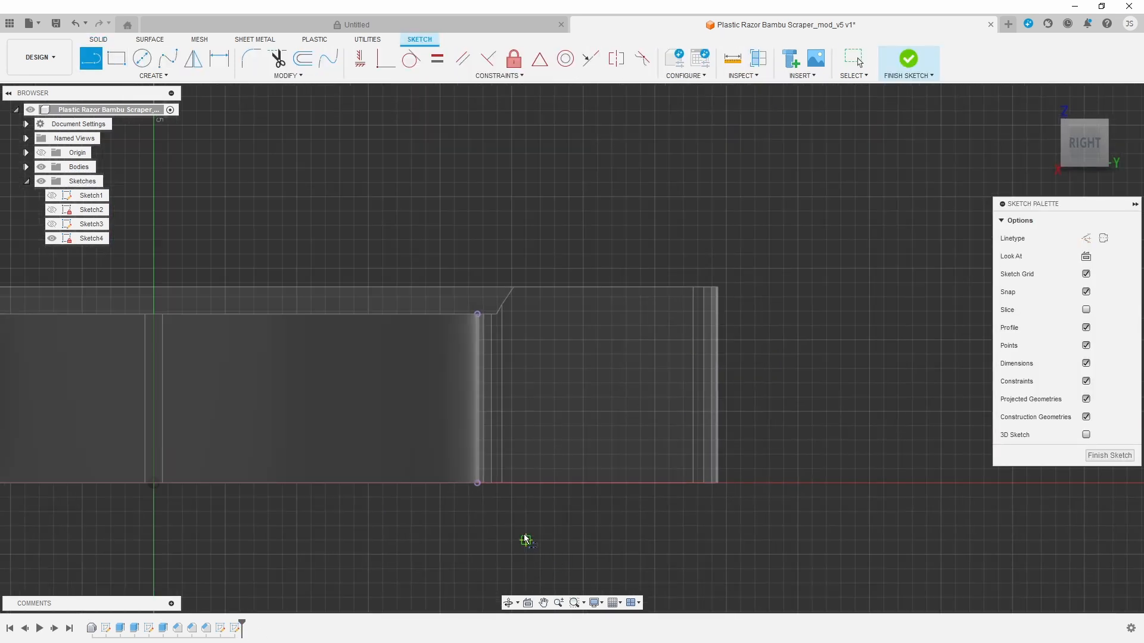
click(478, 483)
click(477, 155)
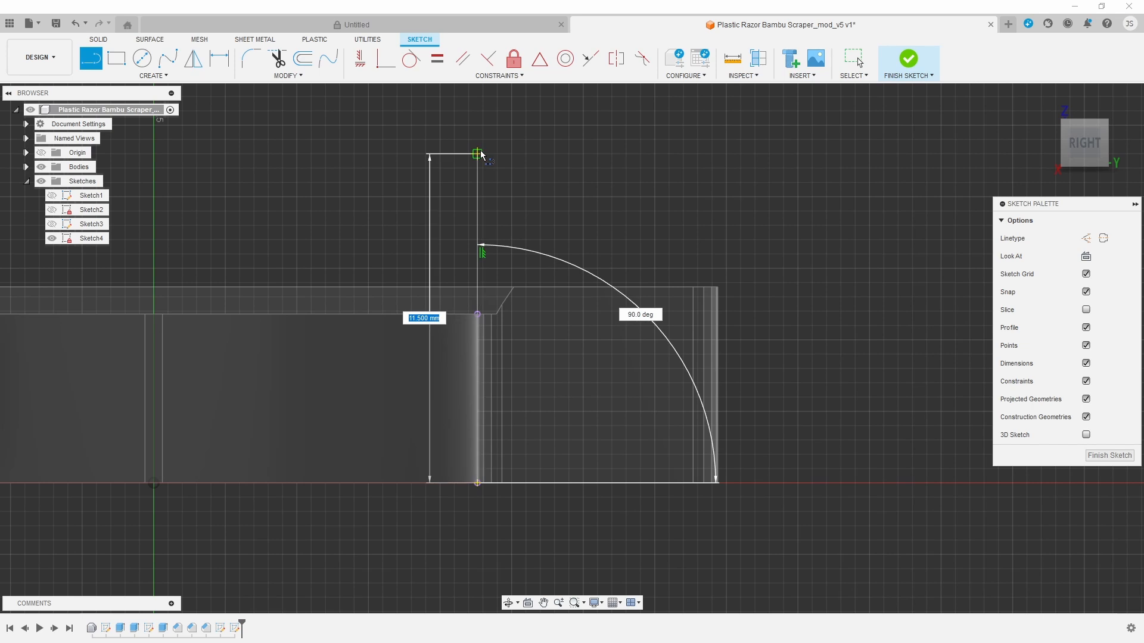
key(Escape)
click(477, 193)
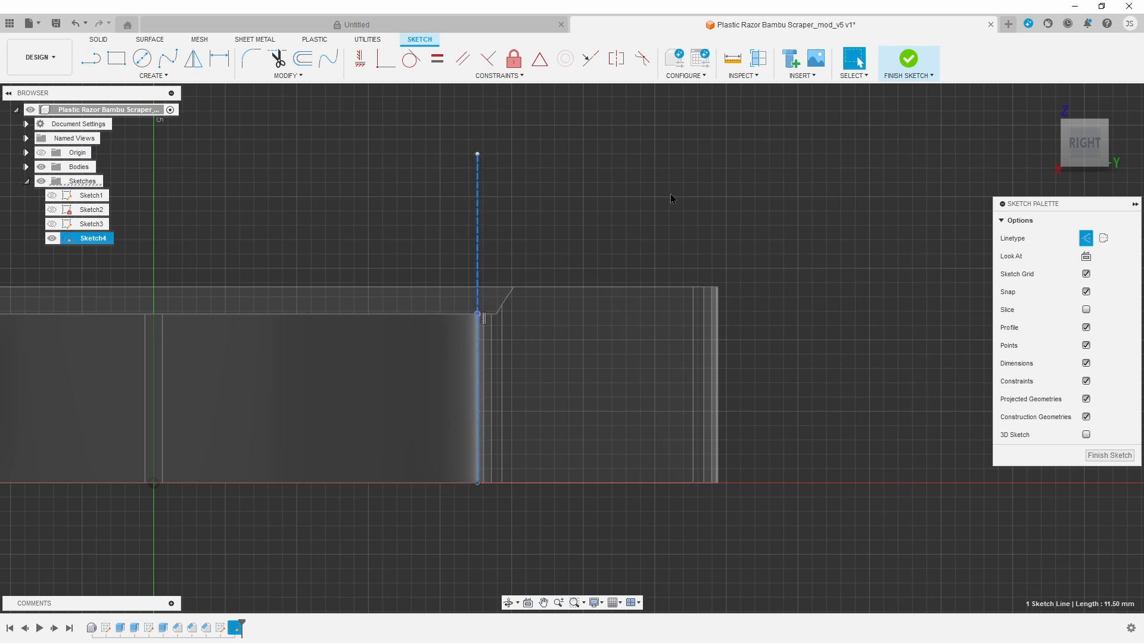
middle_drag(672, 197, 838, 179)
- Sketch a closed profile about 8 mm high from the lower projected point, with a V-shaped slanted inner side and straight outer sides
click(87, 60)
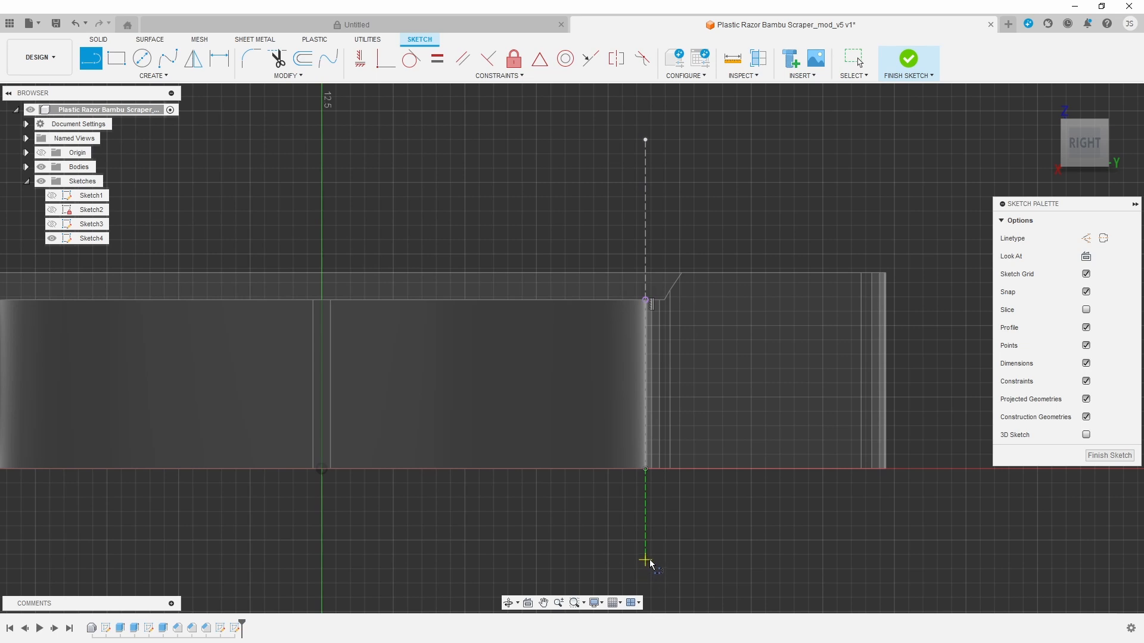
click(646, 472)
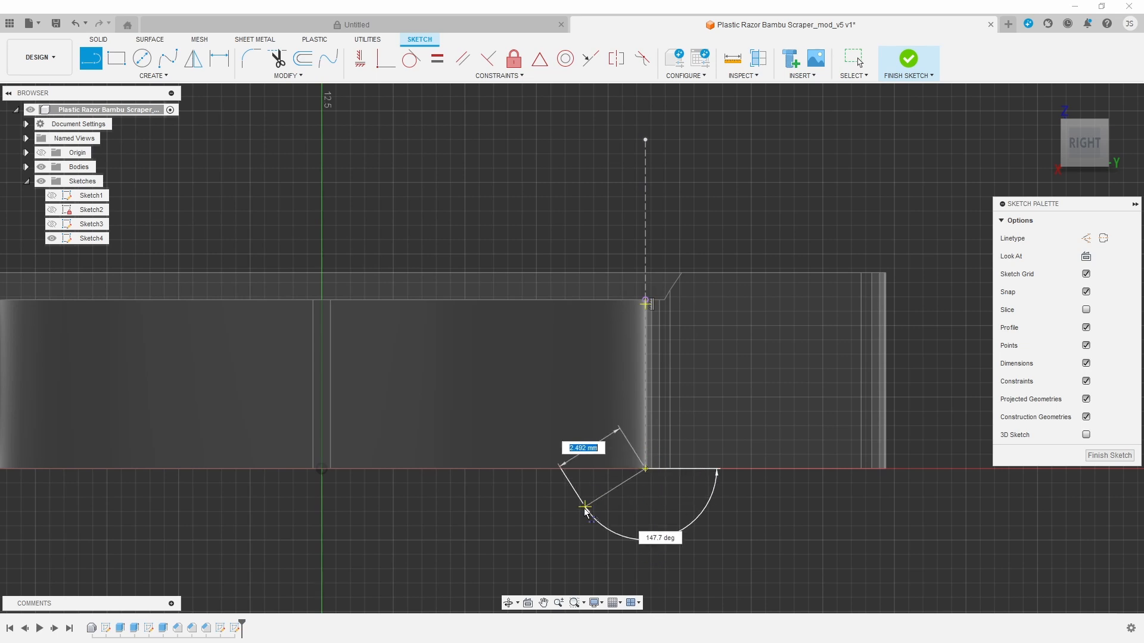
click(565, 470)
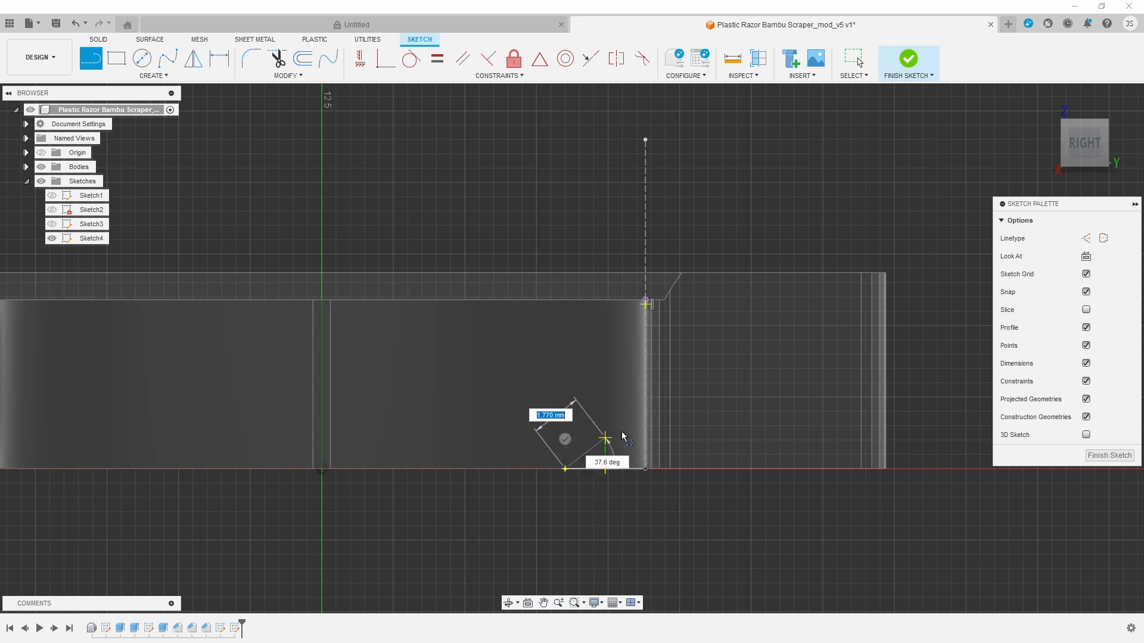
click(686, 390)
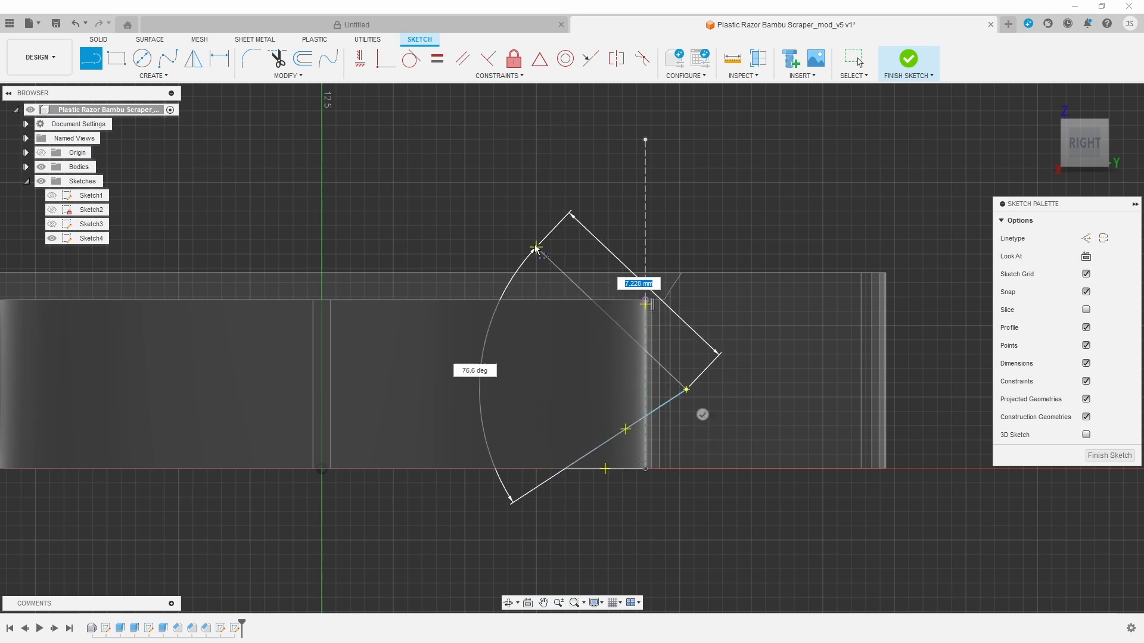
click(536, 240)
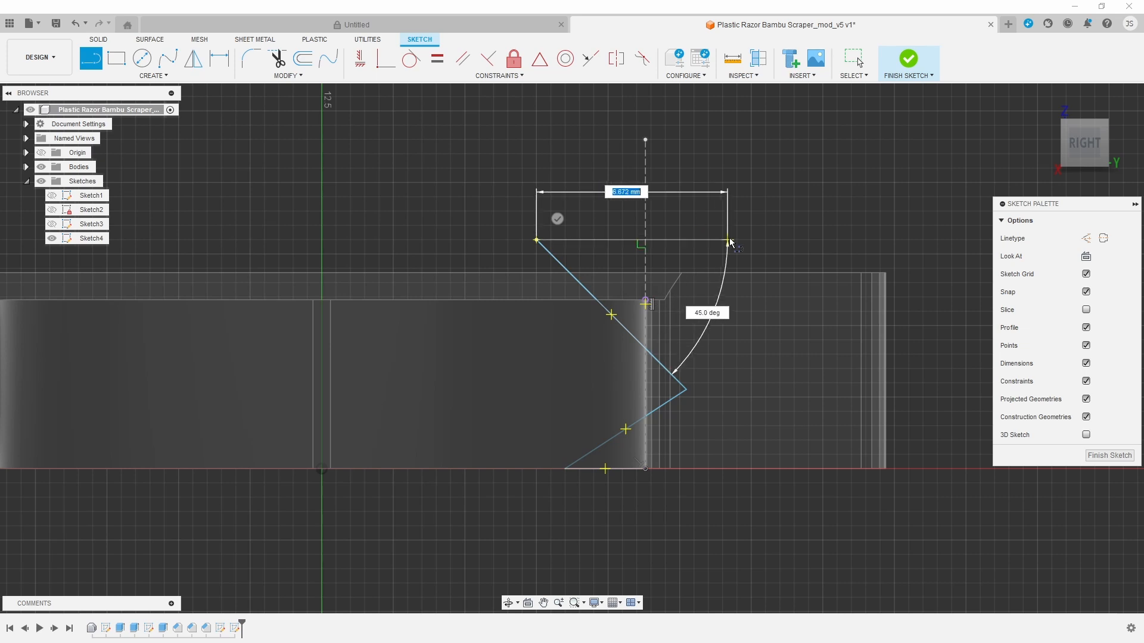
click(737, 241)
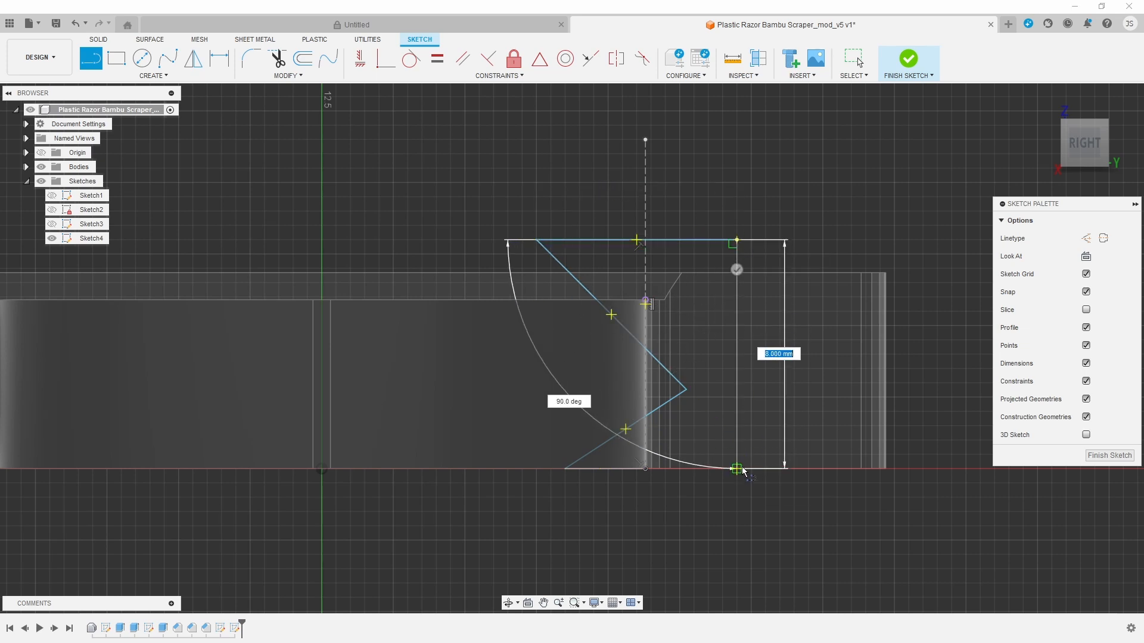
click(737, 469)
click(645, 469)
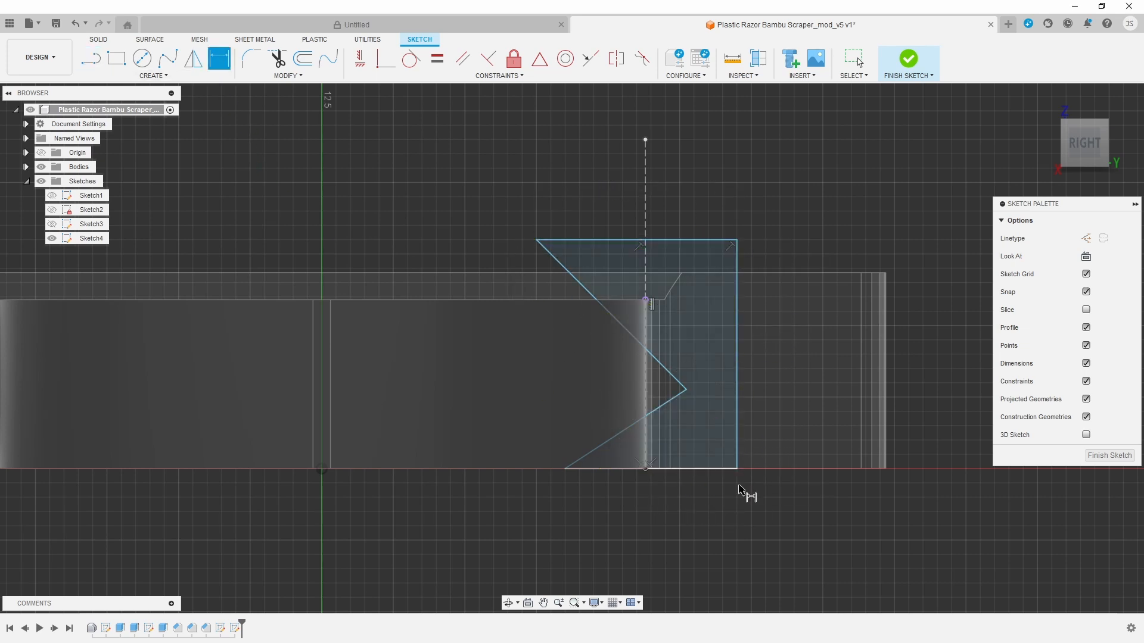
- Dimension the angle between the profile's lower slanted line and its base line to 45 degrees
click(614, 438)
click(626, 468)
click(628, 453)
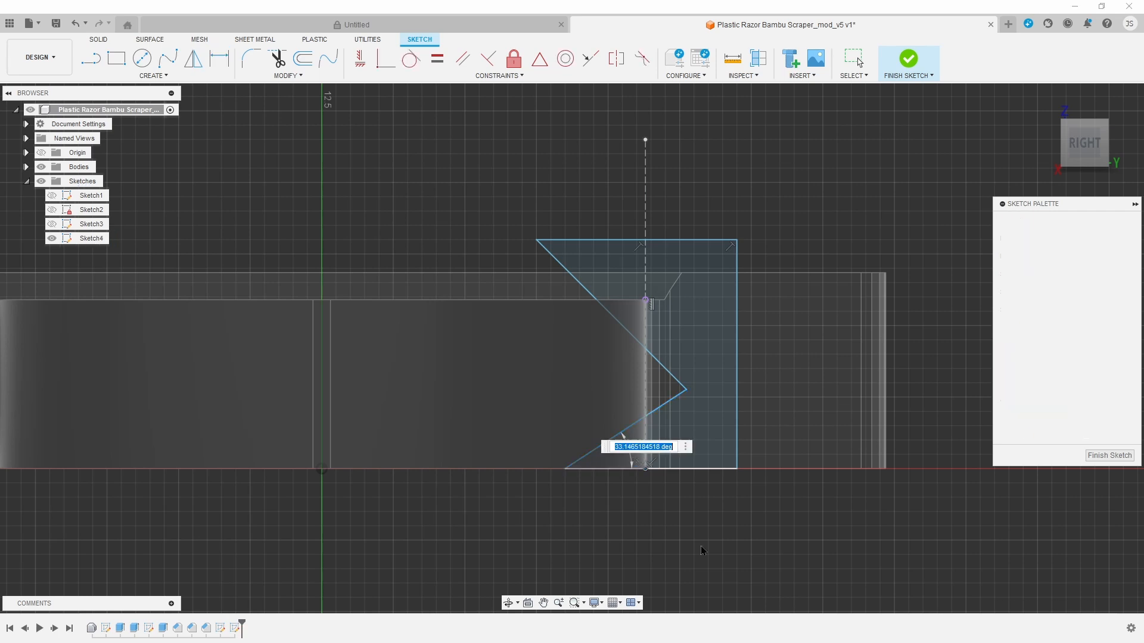
text(45)
key(Return)
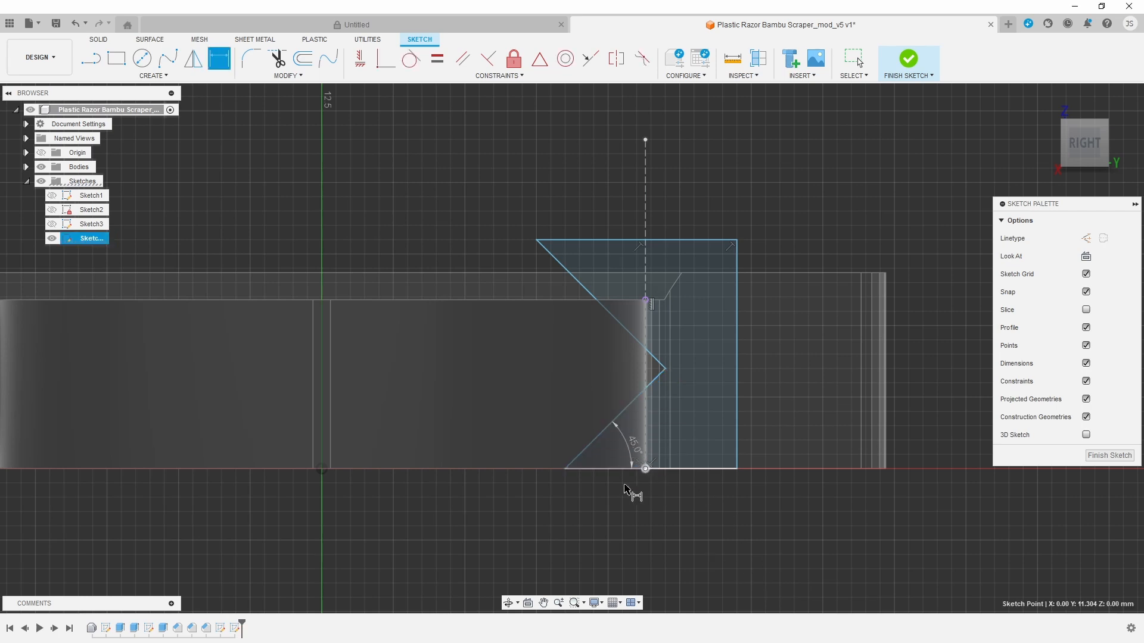
- Dimension the distance from the profile's inner base corner to the lower projected point to 1 mm
click(568, 471)
click(620, 523)
text(1)
key(Return)
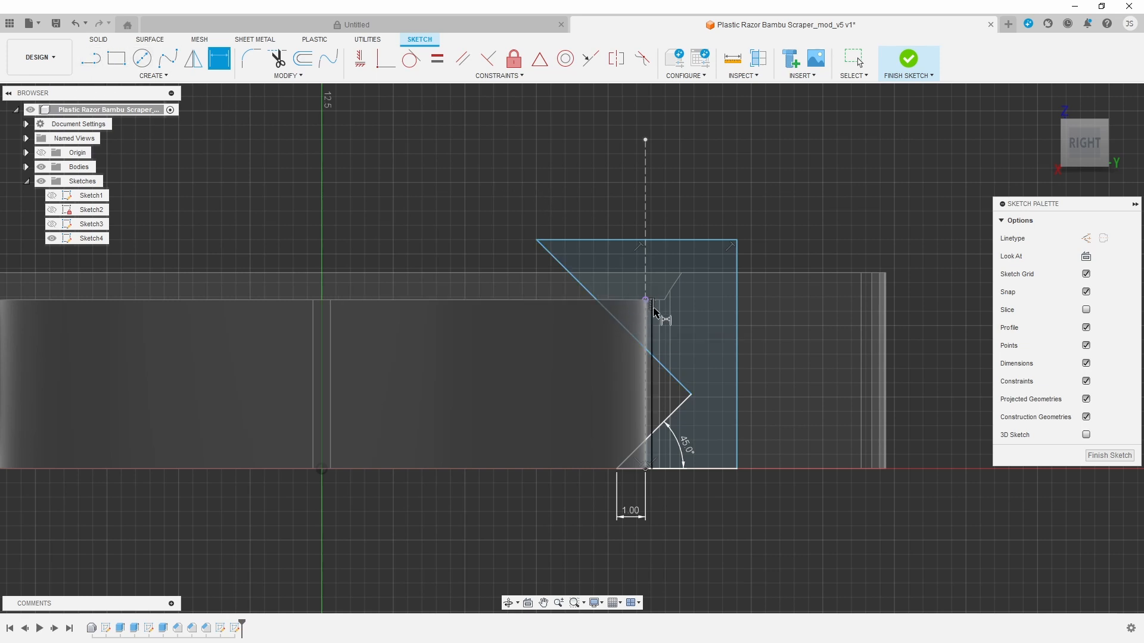
- Dimension the angle between the profile's upper and lower slanted lines to 90 degrees
click(685, 389)
click(683, 403)
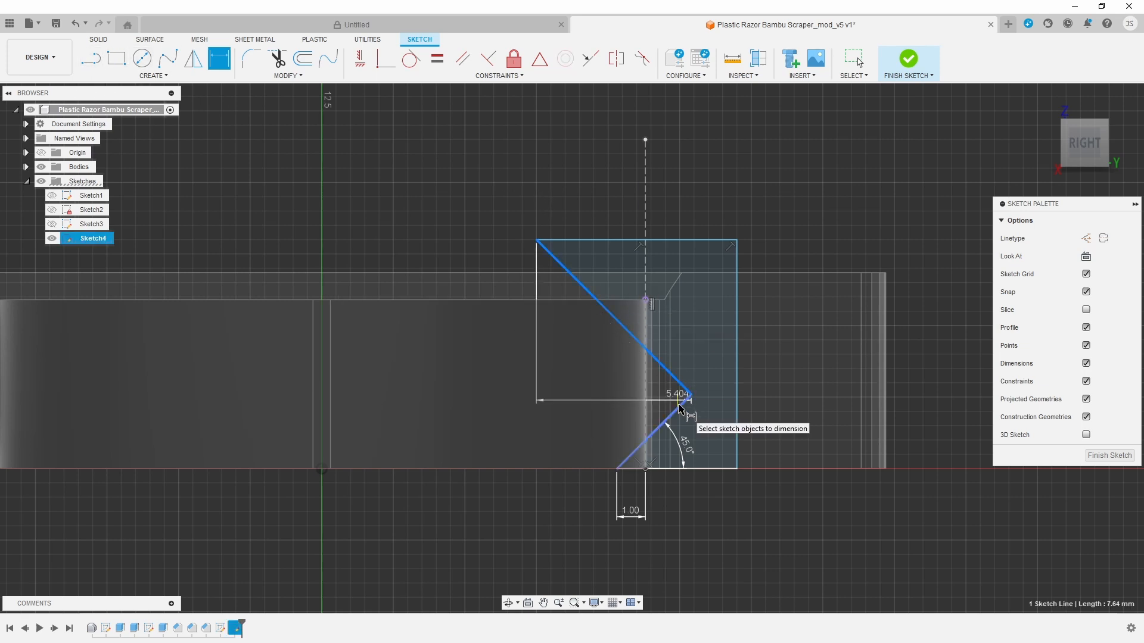
click(572, 411)
text(90)
key(Return)
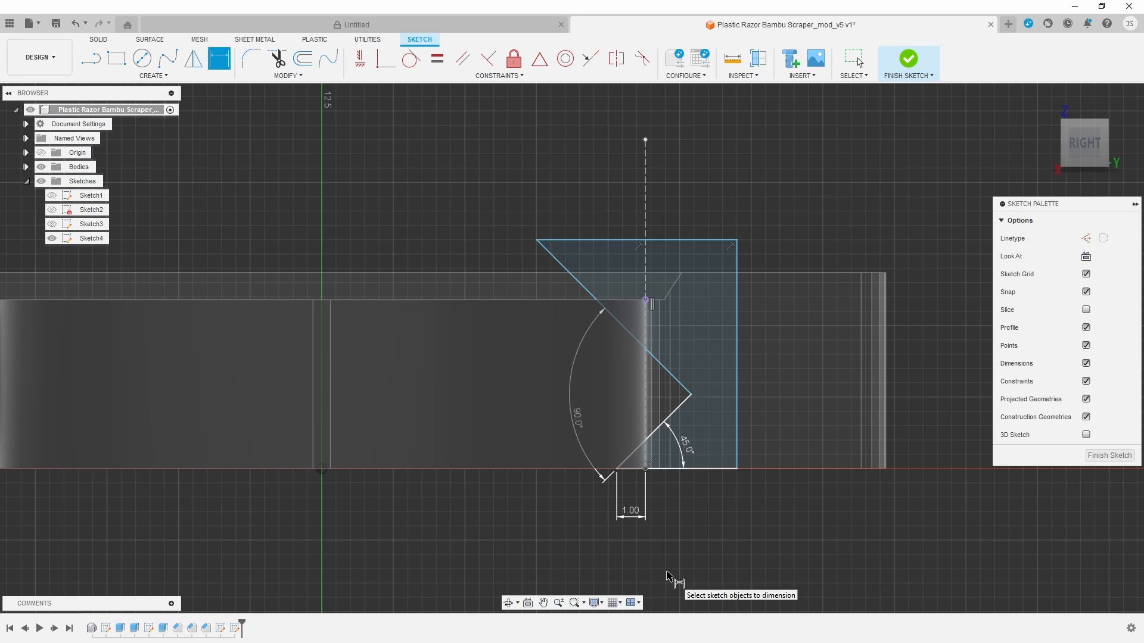
- Draw a vertical construction line about 9.4 mm long from the body's upper edge near the slanted line down past the profile's base
click(644, 327)
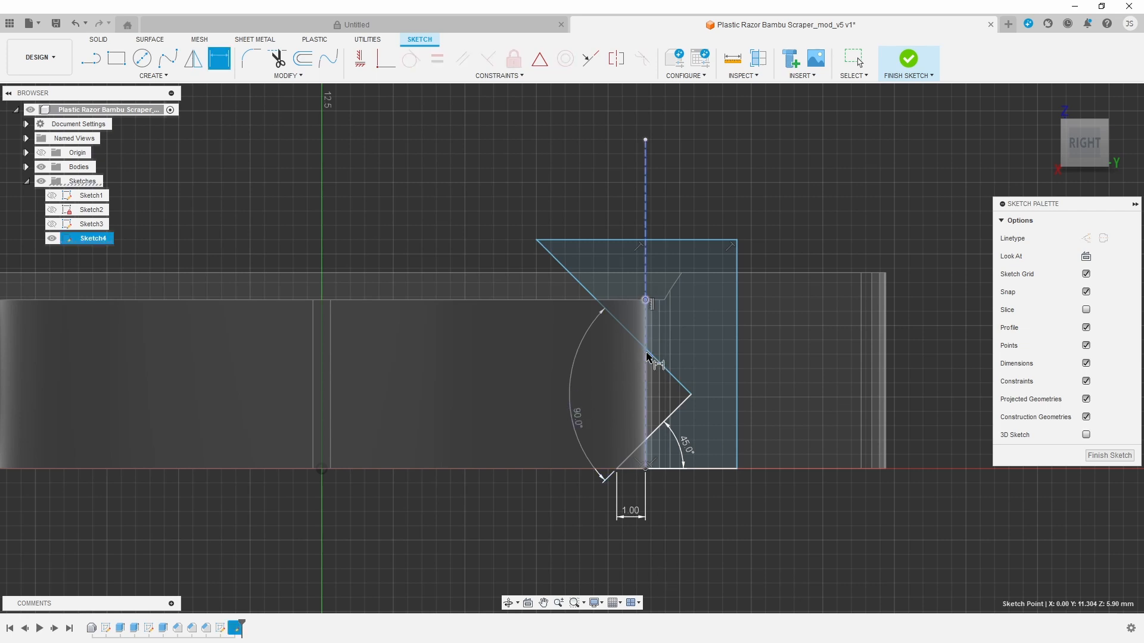
click(87, 63)
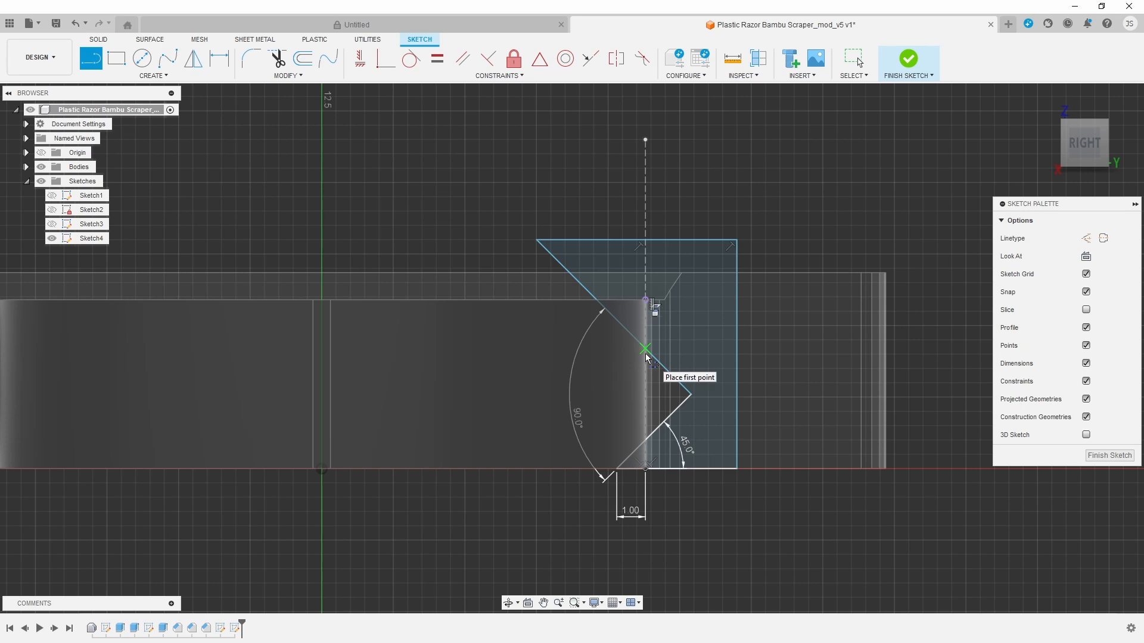
click(597, 300)
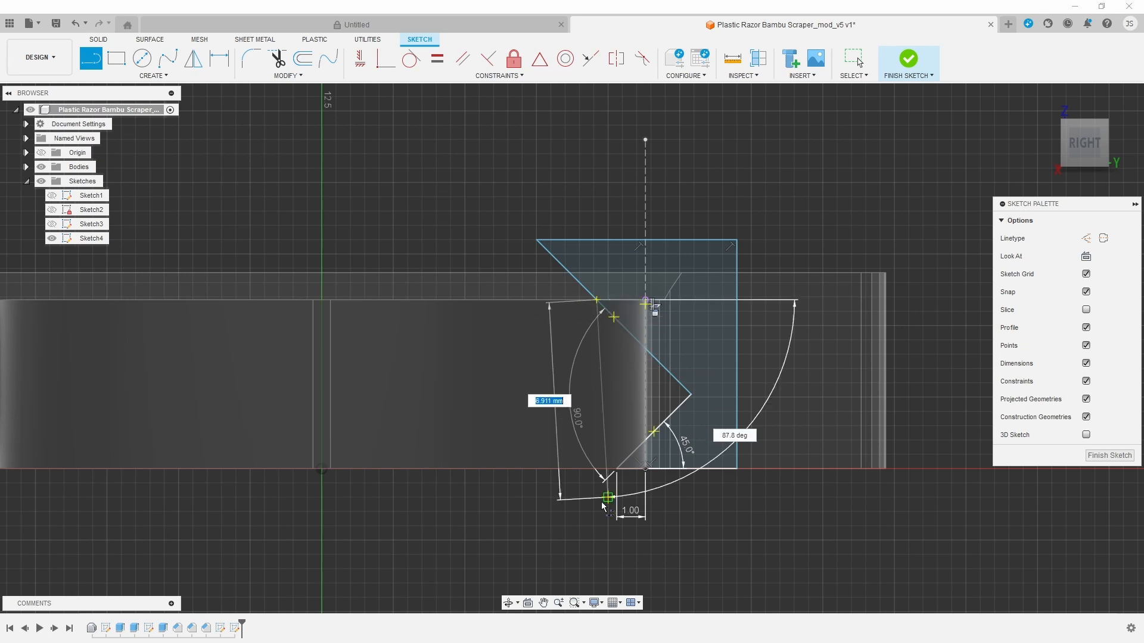
click(596, 569)
key(Escape)
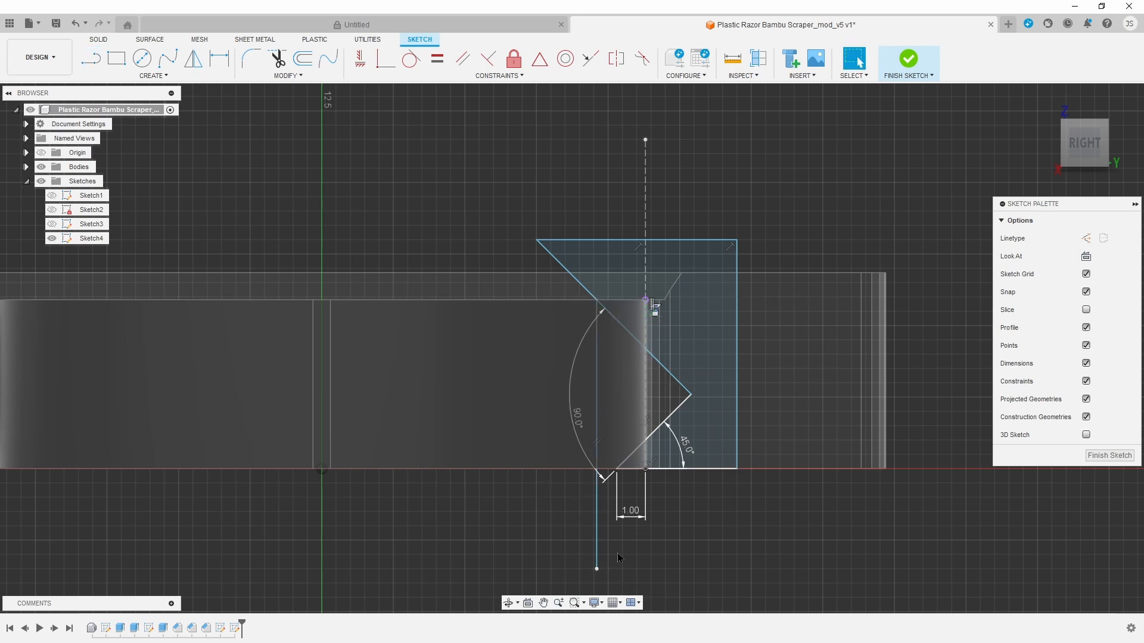
click(596, 494)
key(x)
- Dimension the distance between the new vertical construction line and the upper projected point to 1 mm
click(219, 58)
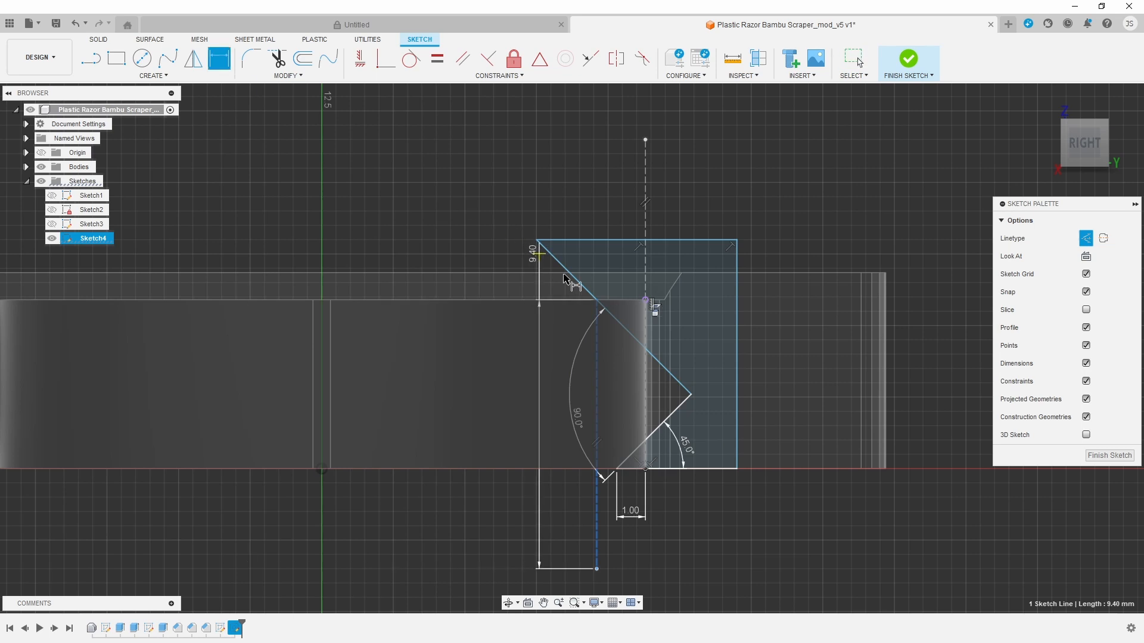
click(596, 495)
click(646, 299)
click(655, 149)
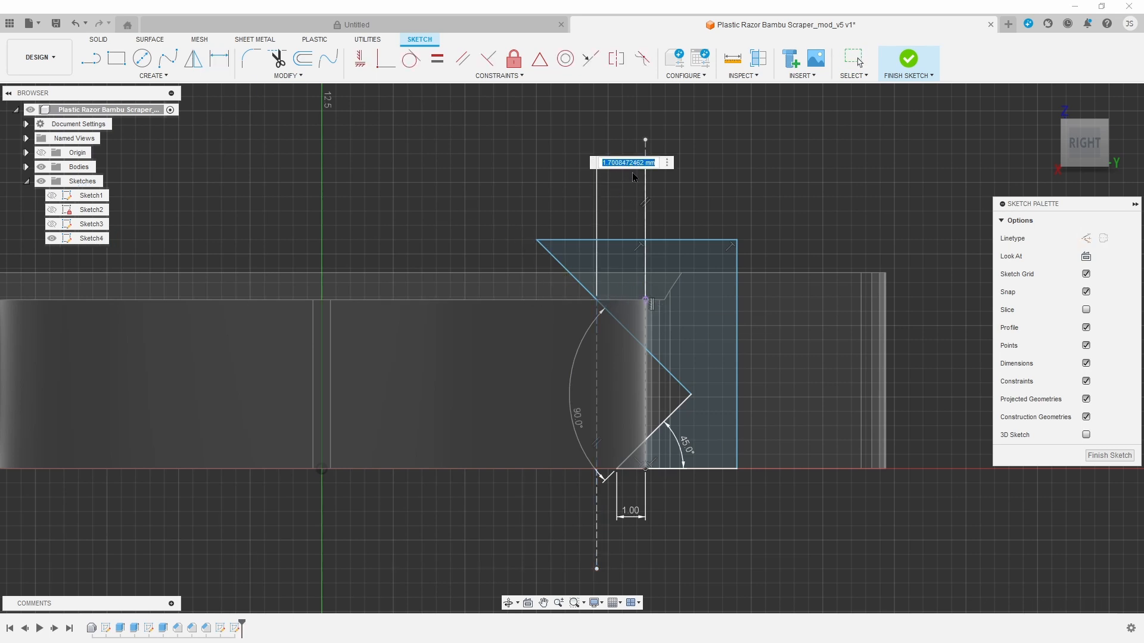
text(1)
key(Return)
scroll(694, 346, up, 2)
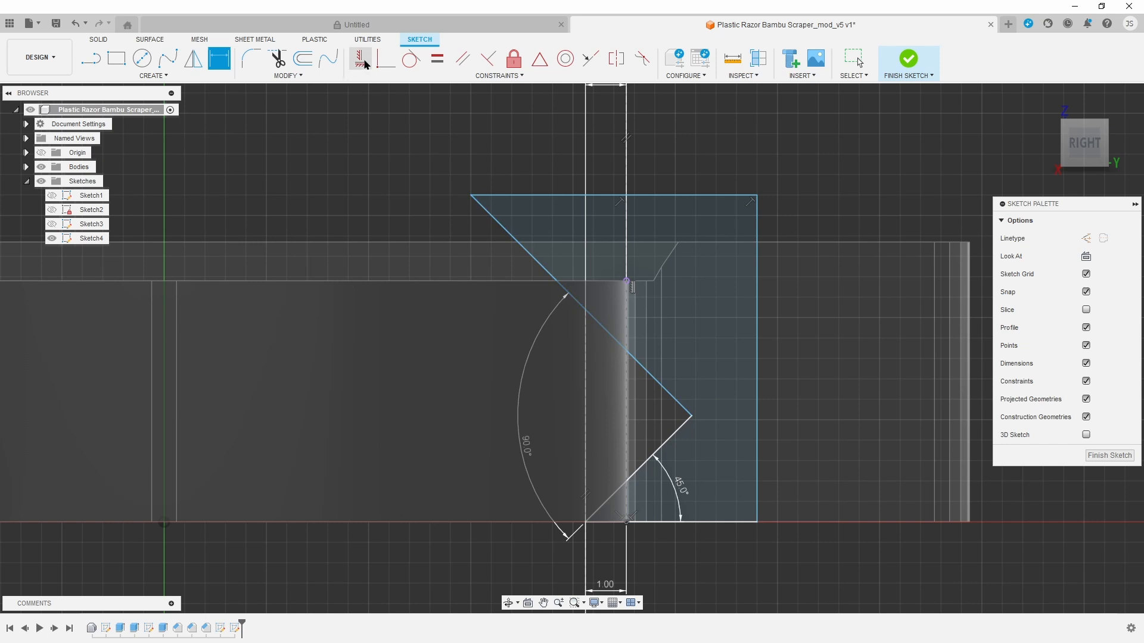
click(588, 308)
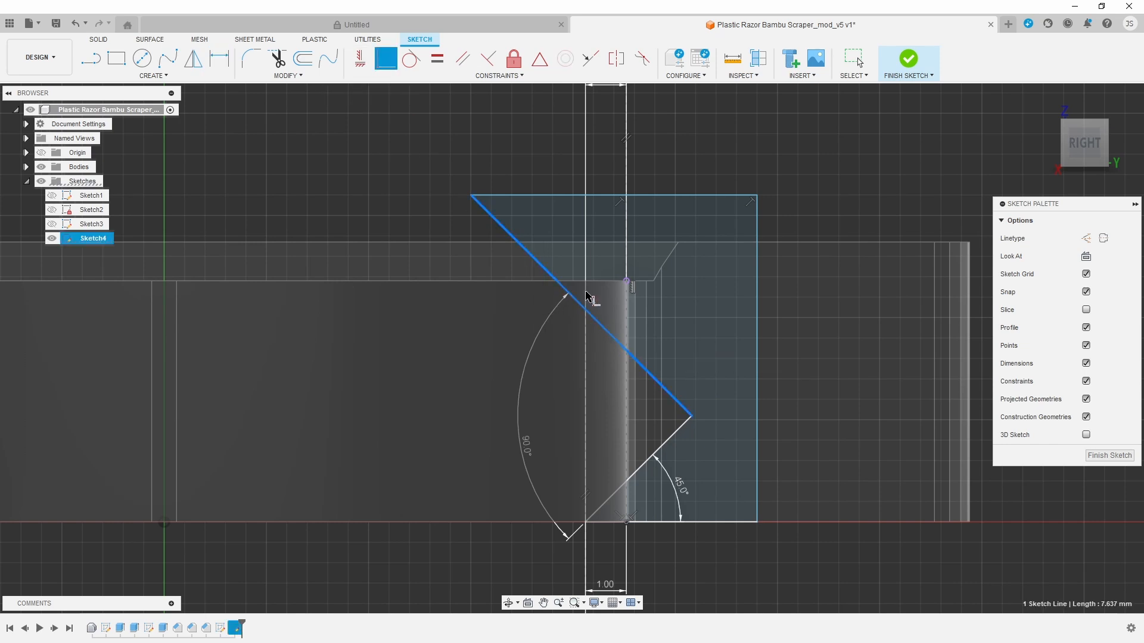
scroll(588, 147, down, 1)
scroll(589, 146, up, 3)
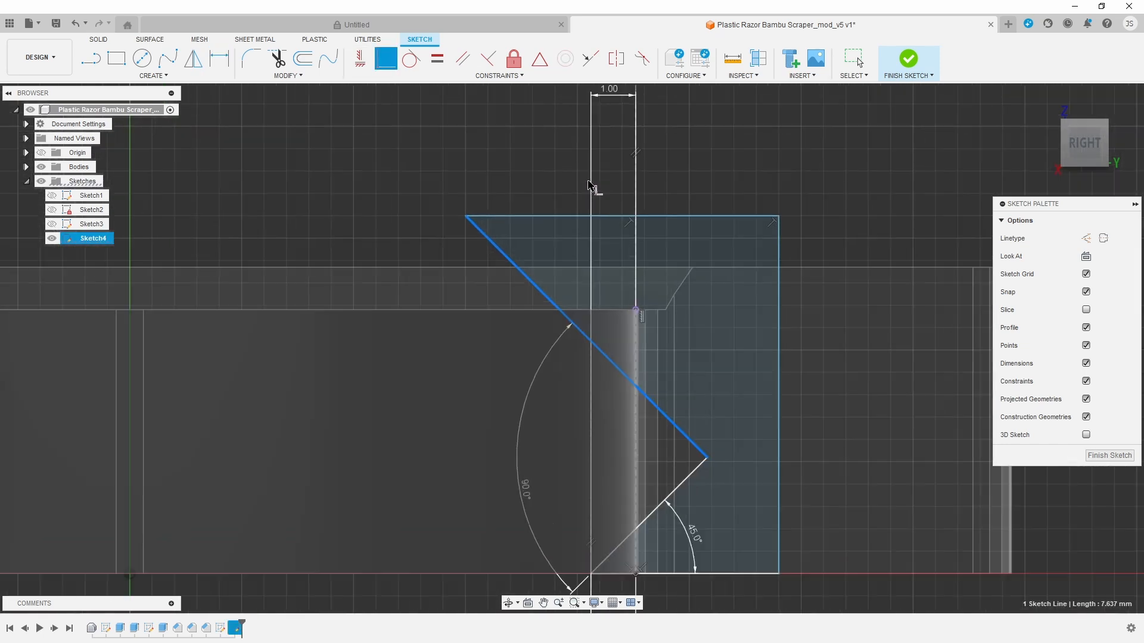
scroll(595, 356, down, 3)
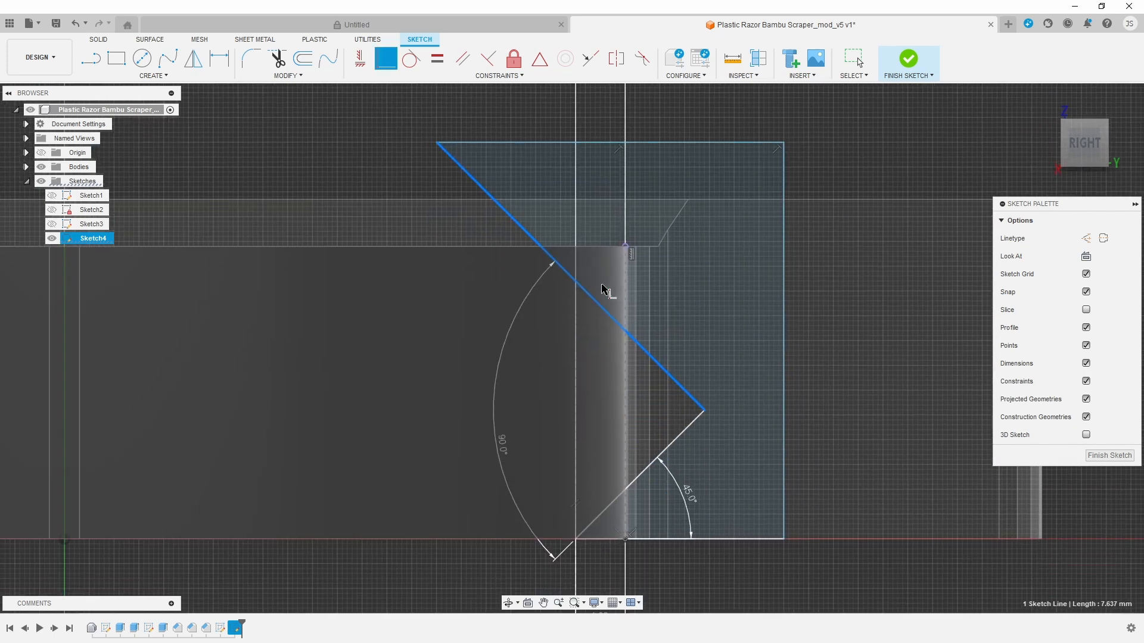
scroll(612, 553, up, 1)
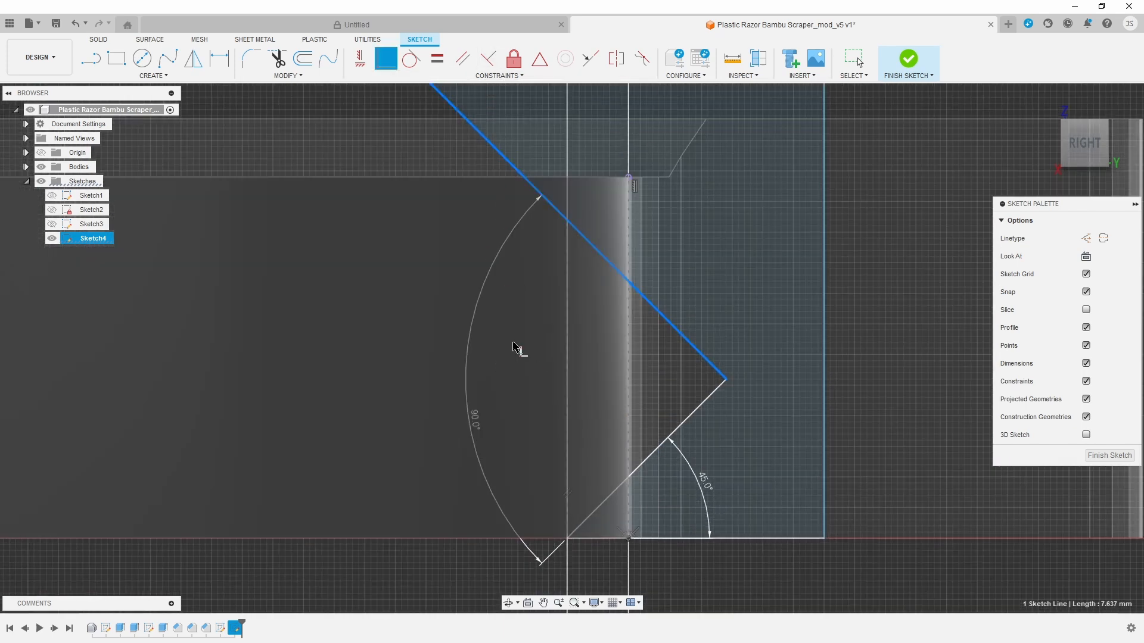
scroll(516, 355, down, 3)
key(Escape)
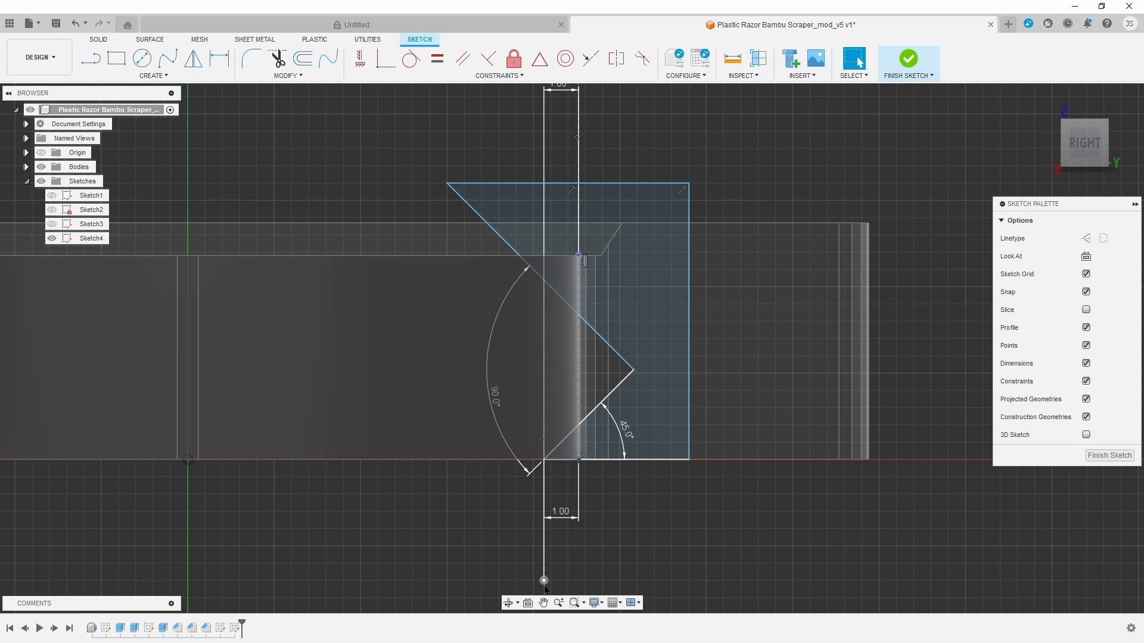
- Shorten the vertical construction line by moving its lower endpoint up close to the profile's upper slanted line
drag(545, 588, 546, 334)
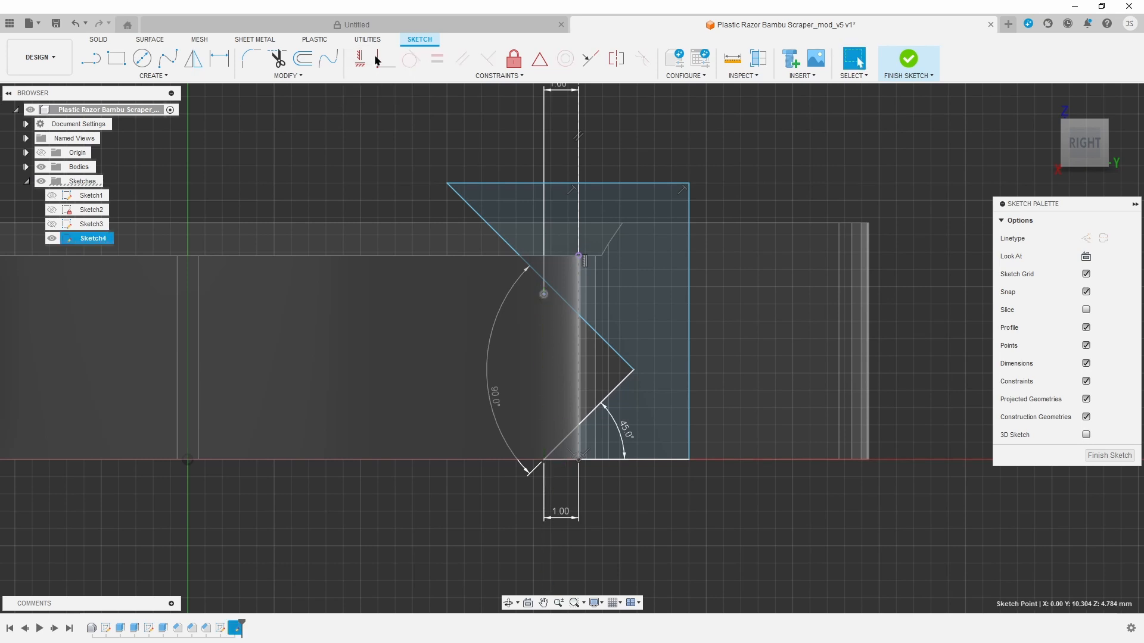
- Try to make the lower endpoint of the offset vertical line coincident with the profile's upper diagonal edge
mouse_move(540, 303)
mouse_down()
mouse_move(551, 290)
mouse_move(536, 288)
mouse_move(530, 339)
mouse_up()
scroll(536, 289, up, 5)
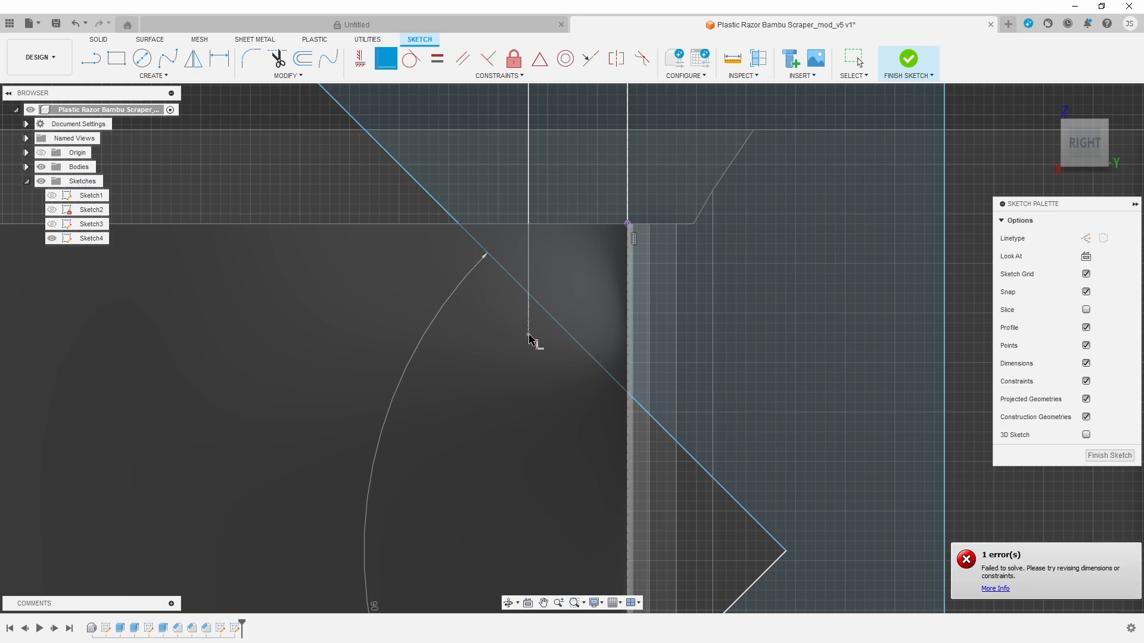
scroll(581, 416, down, 3)
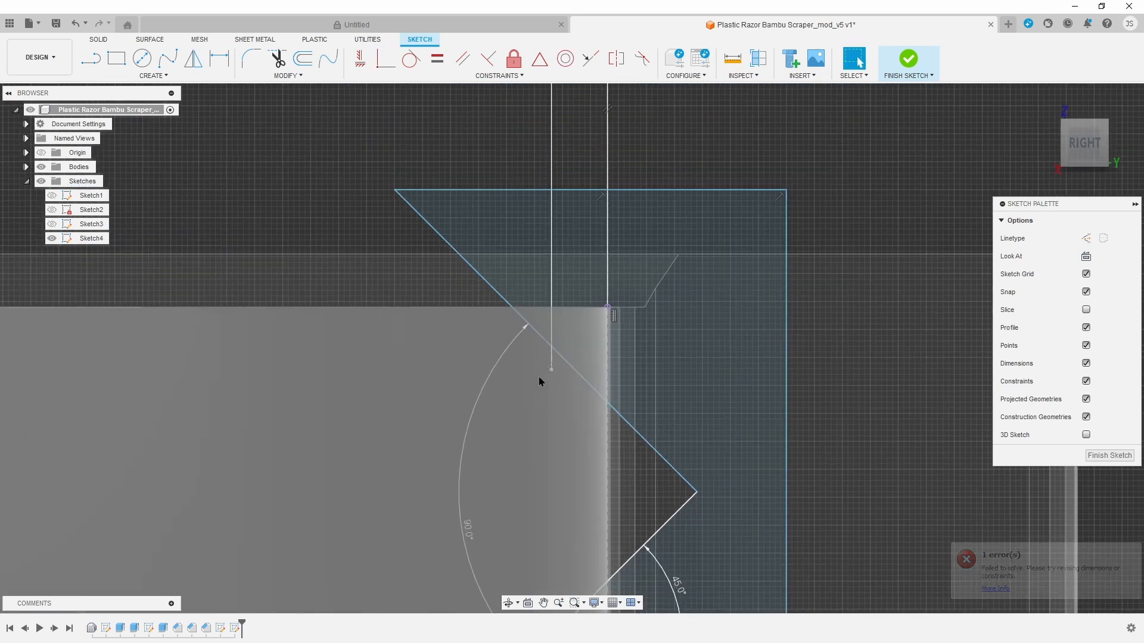
mouse_move(551, 369)
mouse_down()
mouse_move(552, 358)
mouse_move(559, 382)
mouse_up()
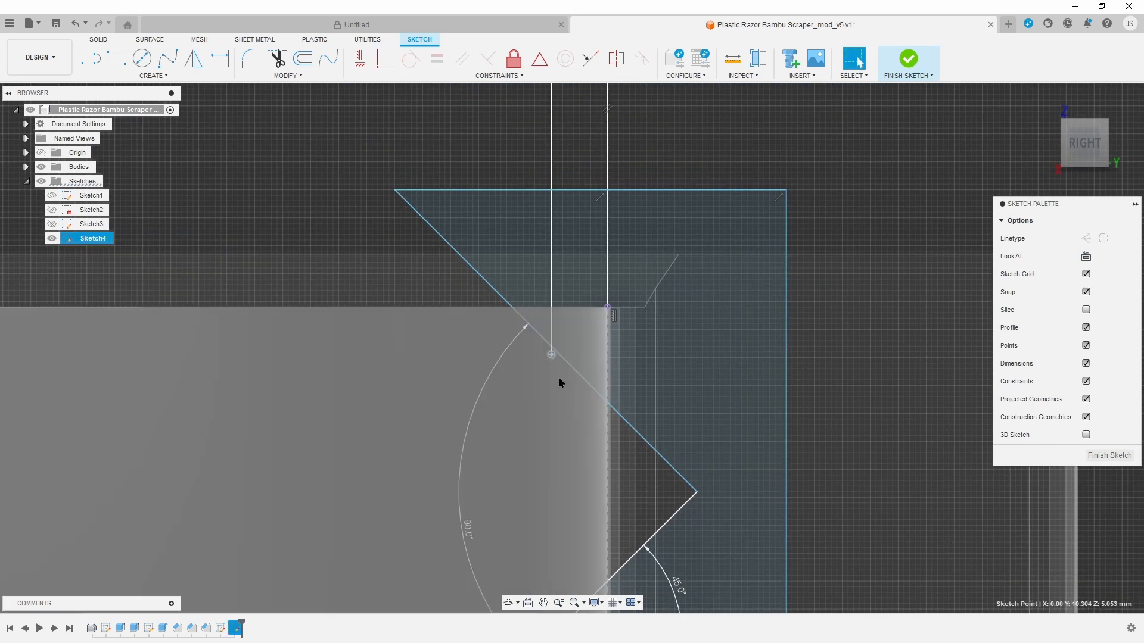
scroll(556, 355, up, 5)
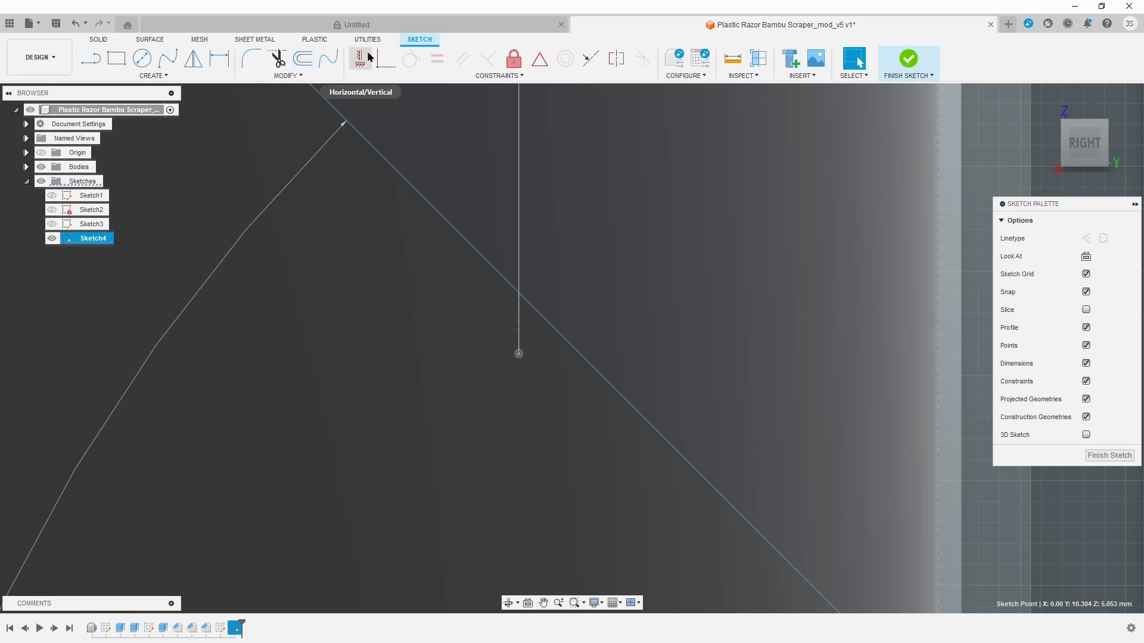
click(386, 58)
click(540, 319)
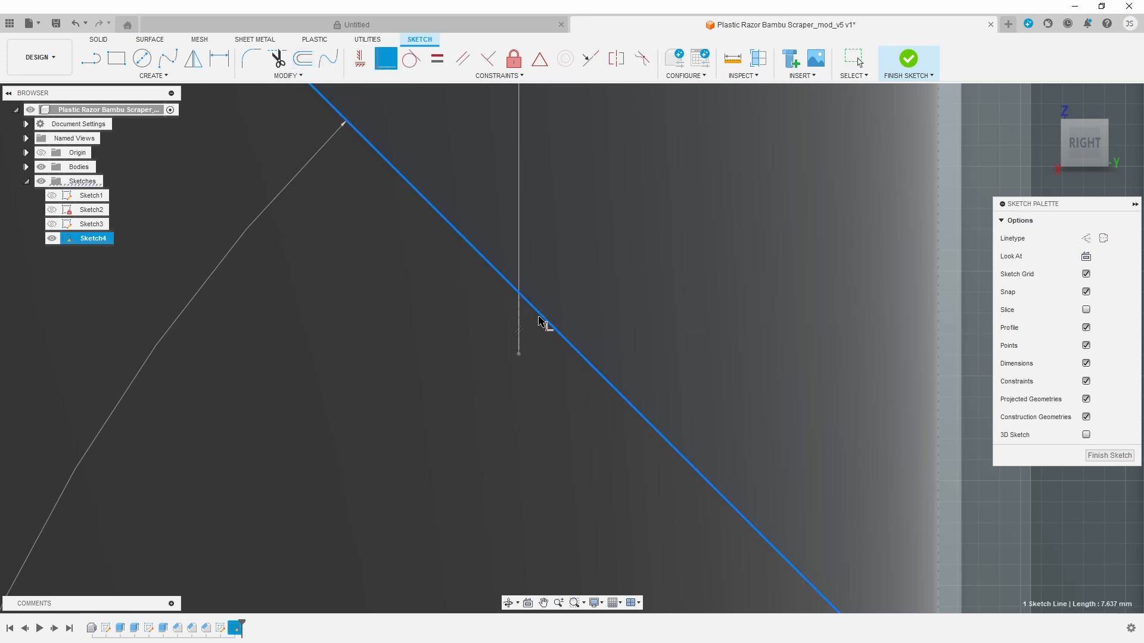
click(519, 354)
scroll(579, 382, down, 5)
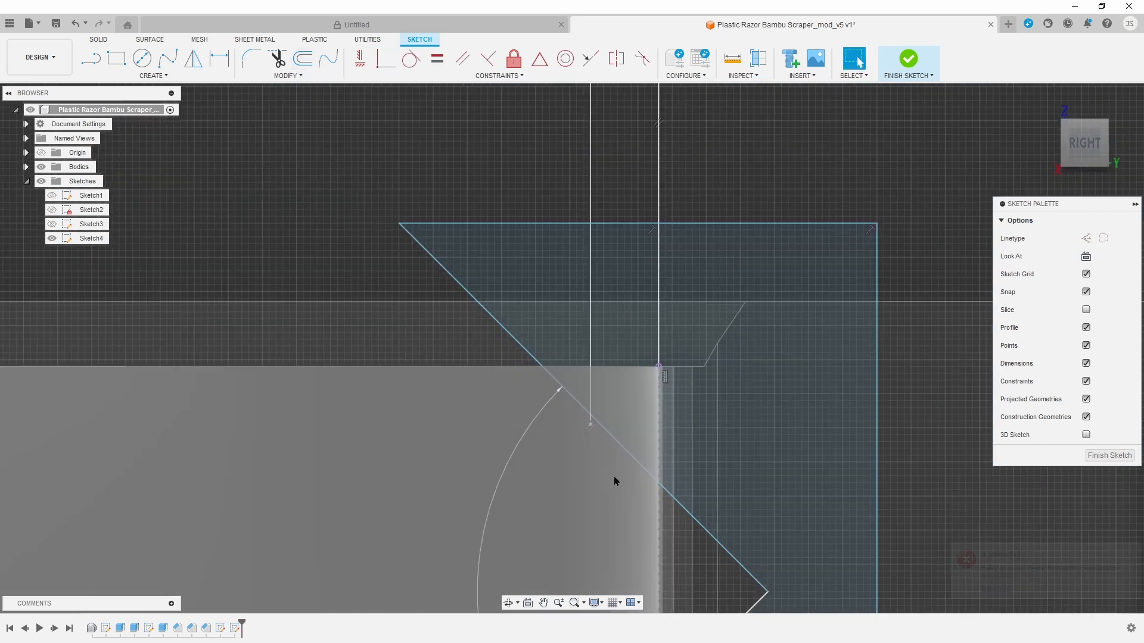
- Delete the vertical line that ends beside the upper diagonal edge, together with its 1.00 mm dimension
middle_drag(616, 481, 609, 401)
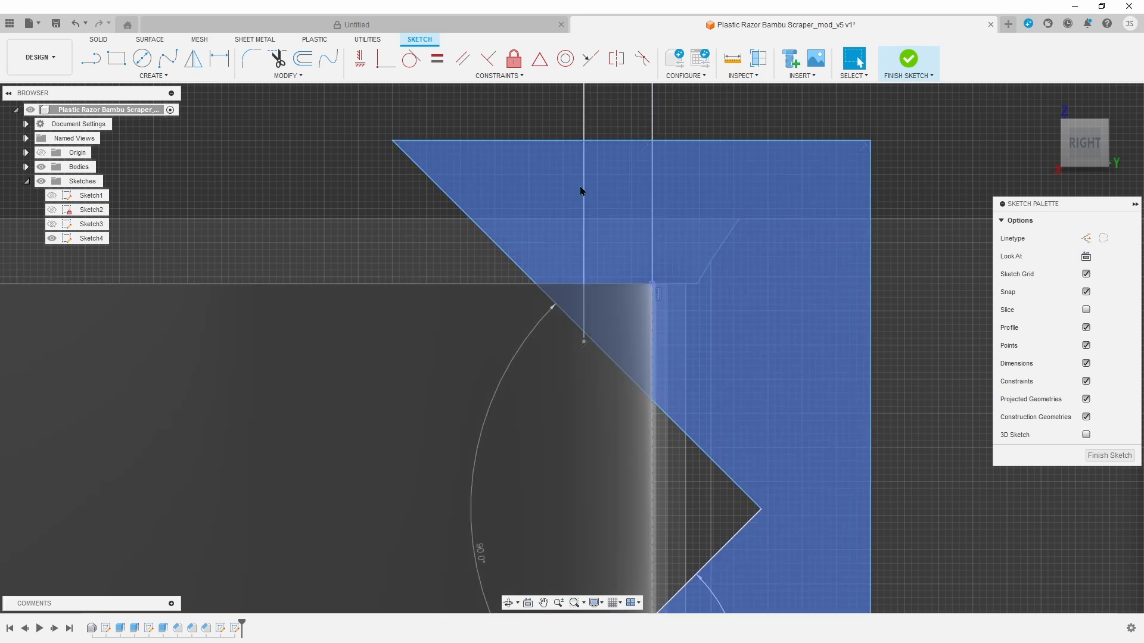
click(585, 124)
scroll(570, 428, up, 3)
scroll(541, 395, down, 2)
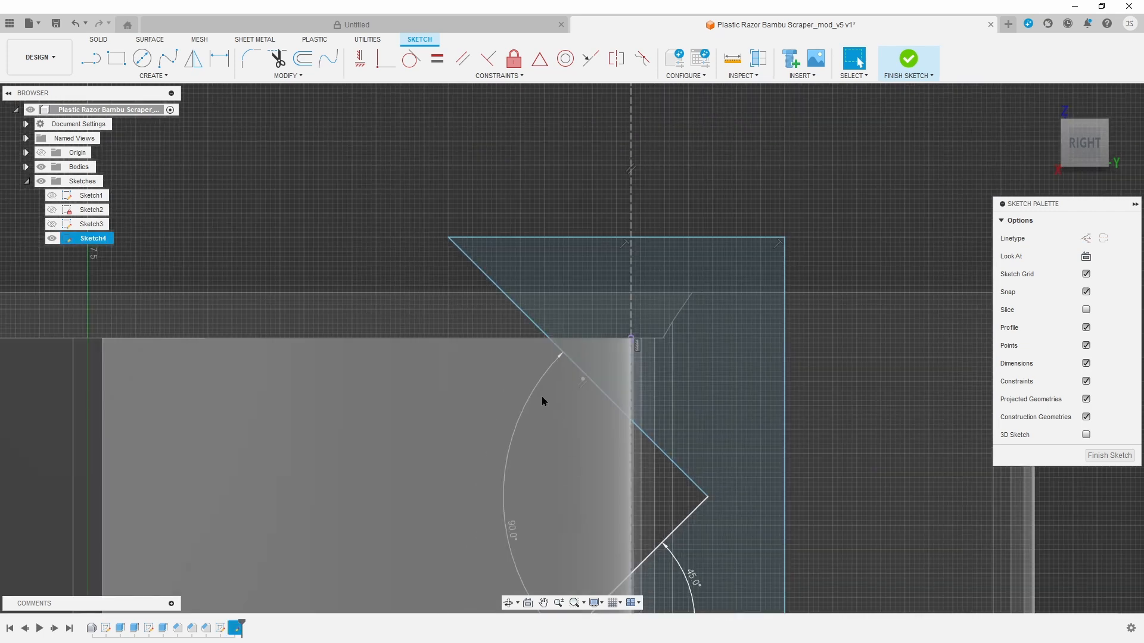
- Draw a vertical line about 2.4 mm long upward from the diagonal edge and convert it to construction geometry
scroll(590, 373, up, 3)
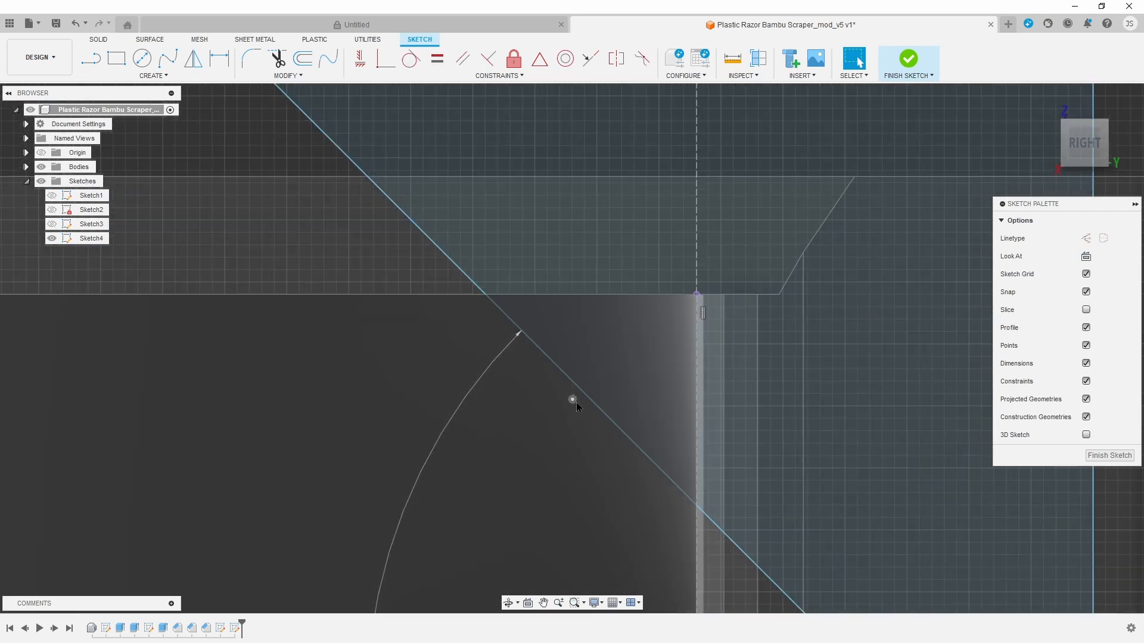
key(l)
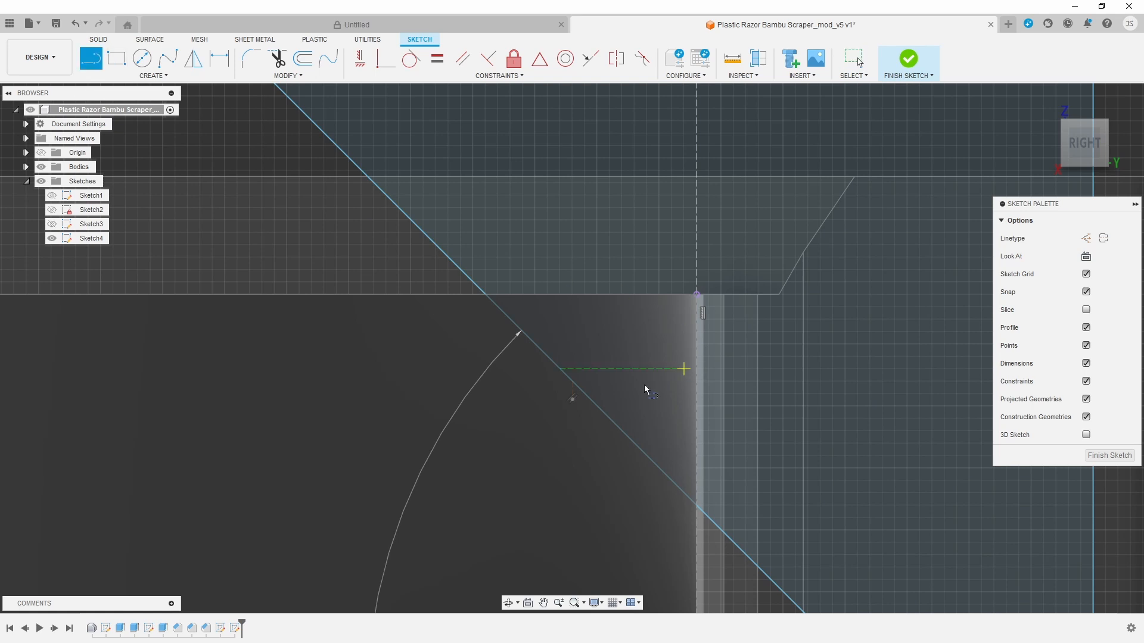
click(607, 416)
key(Escape)
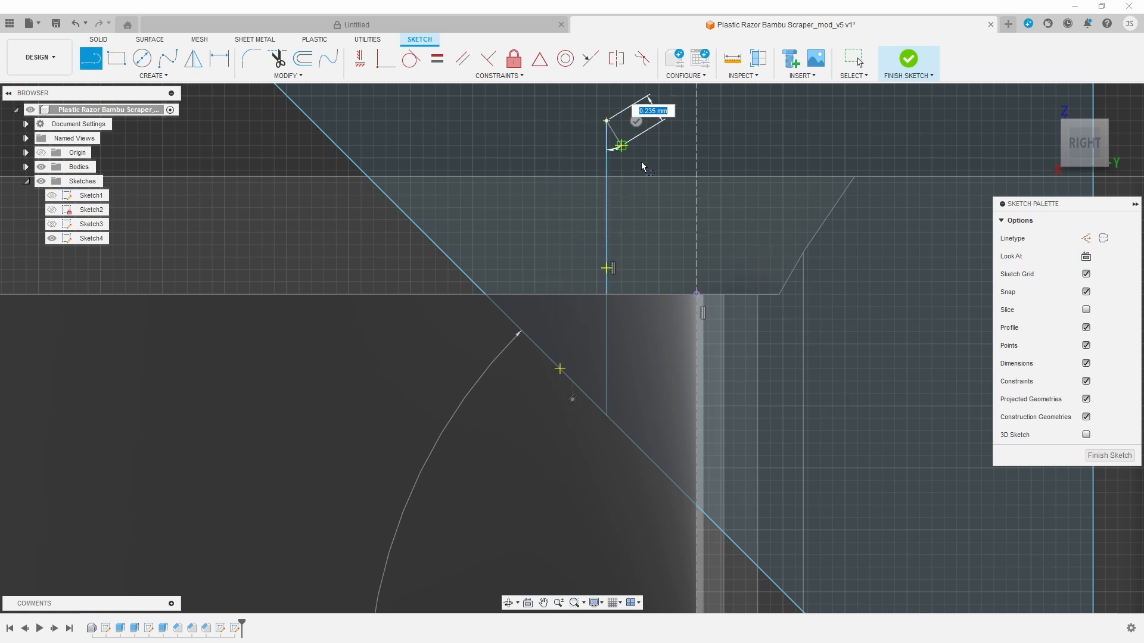
key(Escape)
click(606, 195)
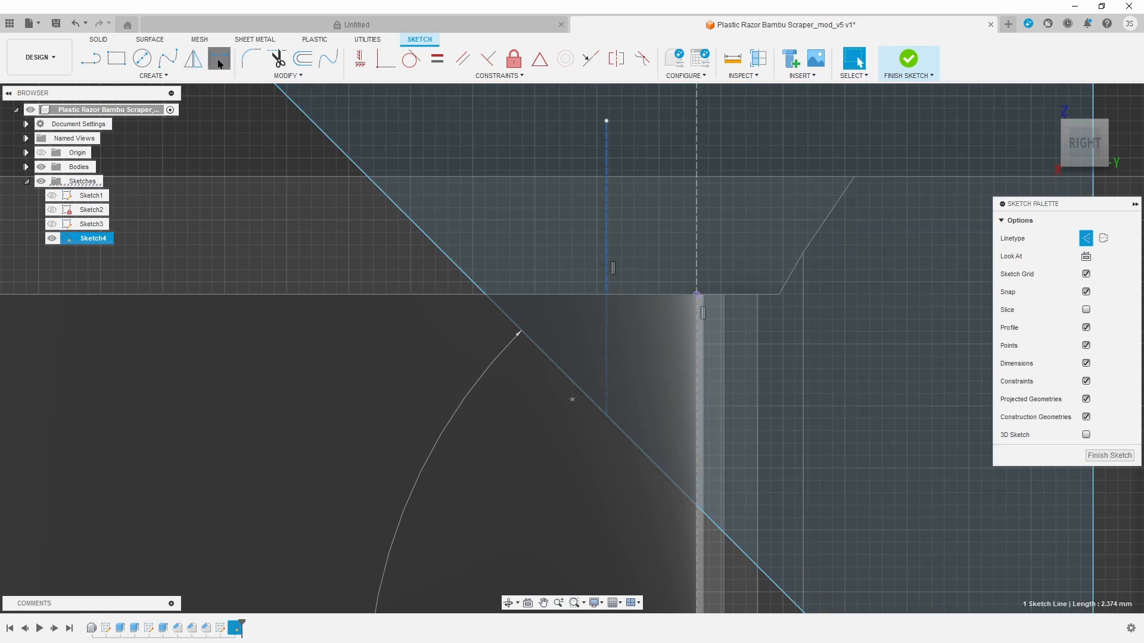
- Dimension the new vertical construction line 1 mm from the existing vertical construction line
click(698, 203)
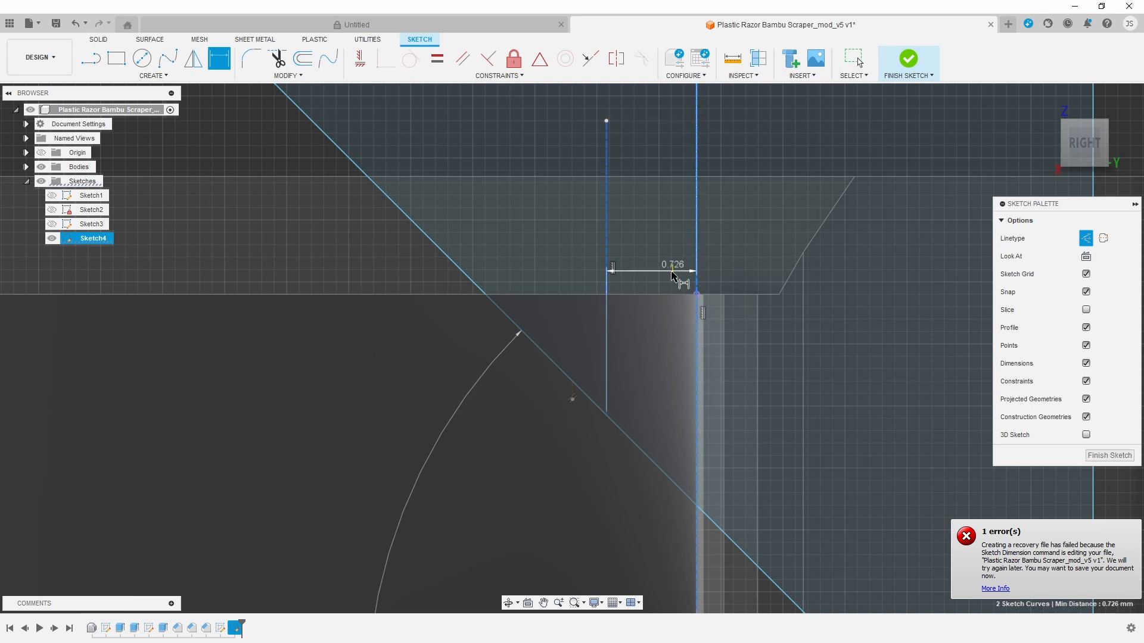
scroll(667, 179, down, 5)
click(655, 126)
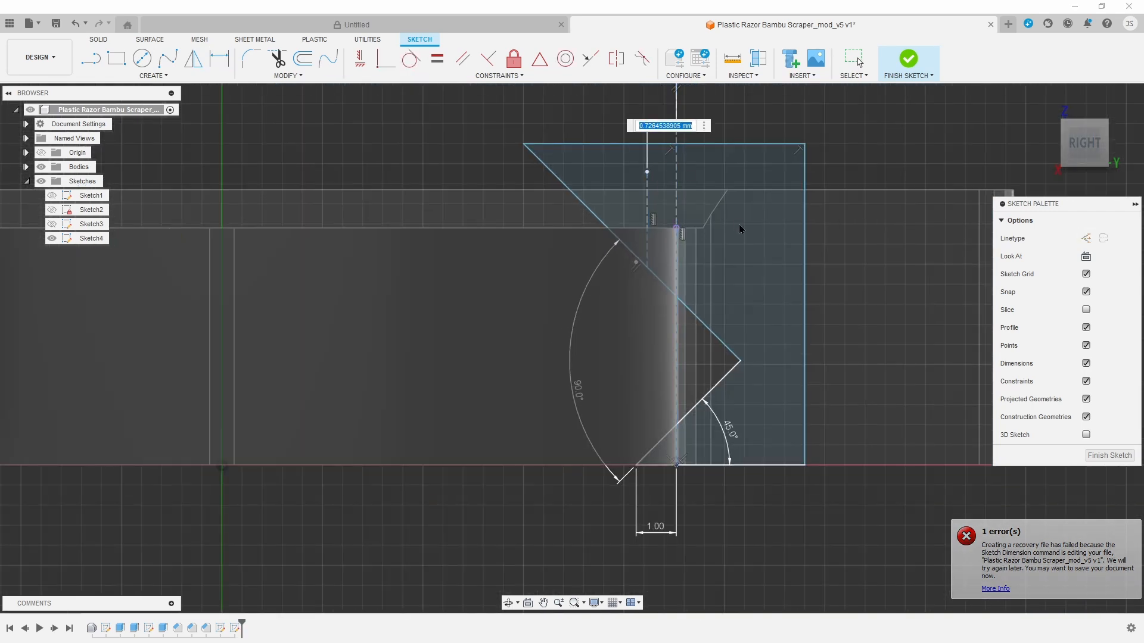
text(1)
key(Return)
scroll(701, 298, up, 3)
scroll(701, 298, up, 2)
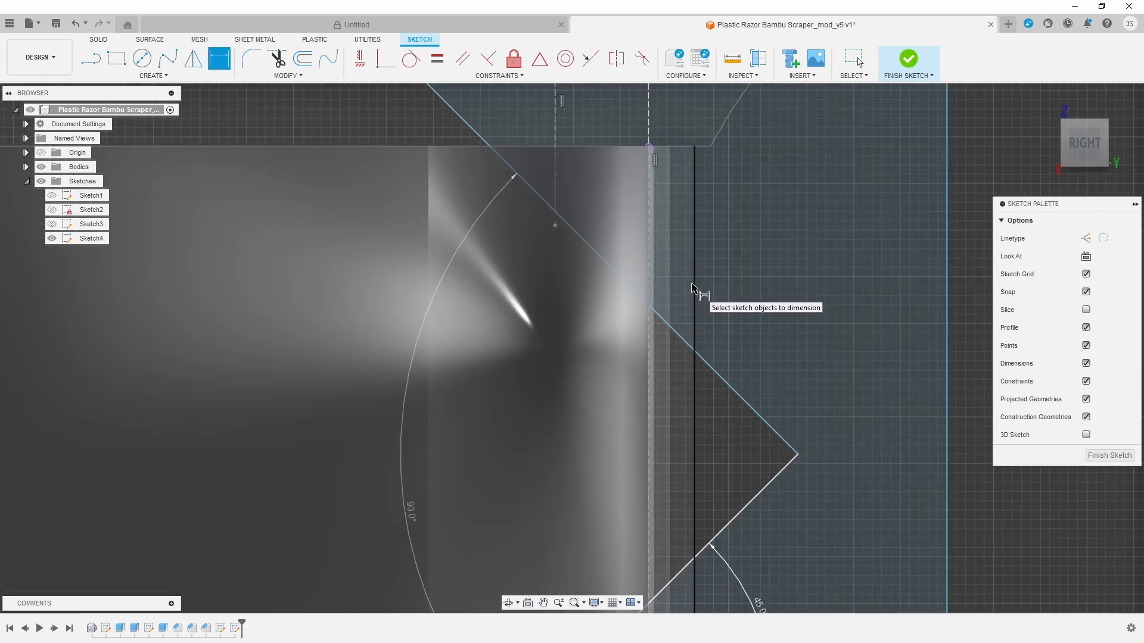
key(Escape)
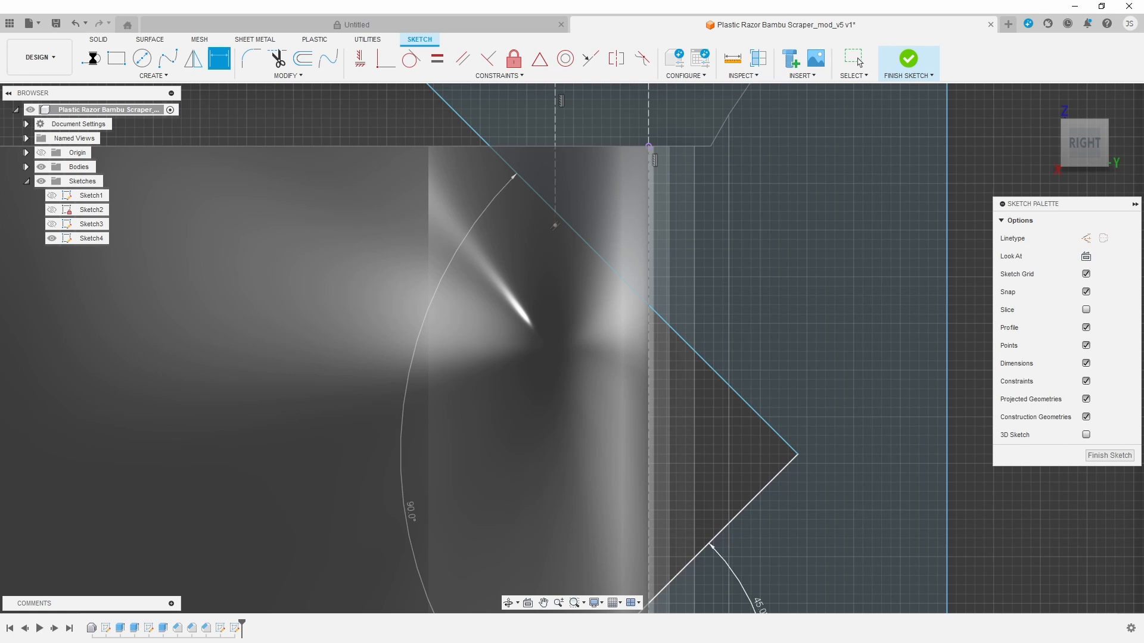
- Connect the diagonal edge to the body's upper corner with a horizontal line, making its free end coincident with the new construction line's lower end
click(649, 146)
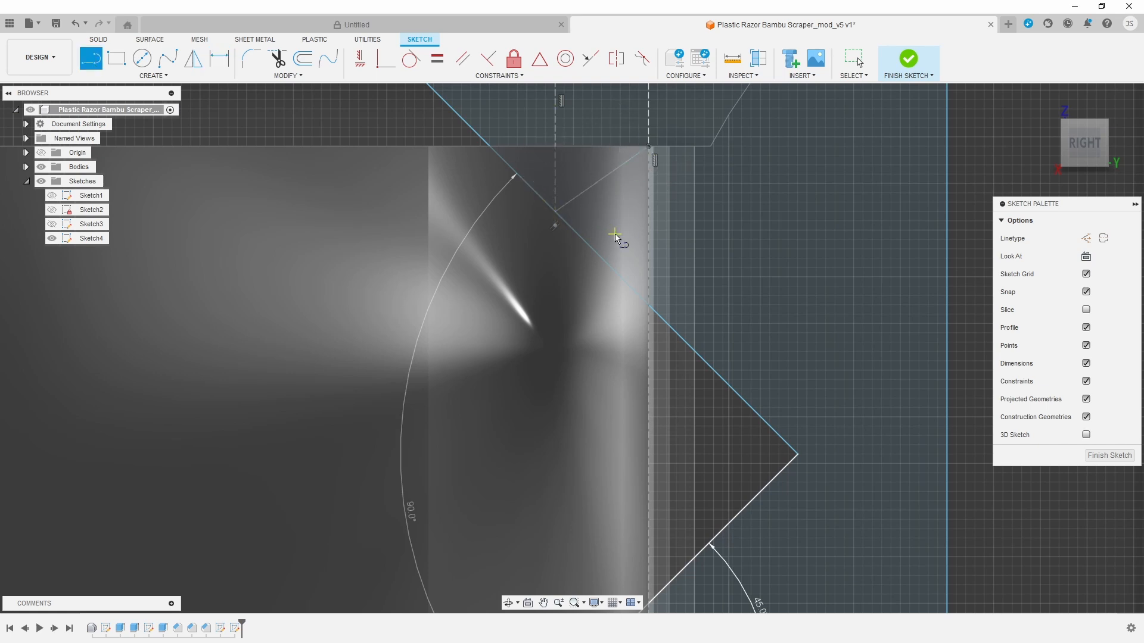
click(356, 64)
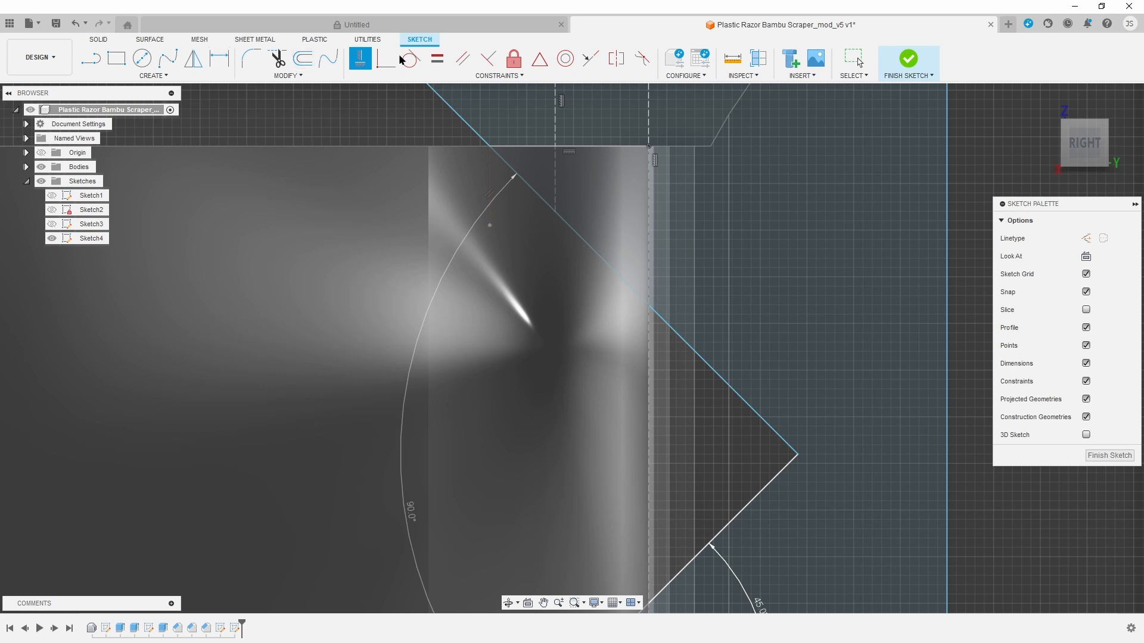
click(490, 146)
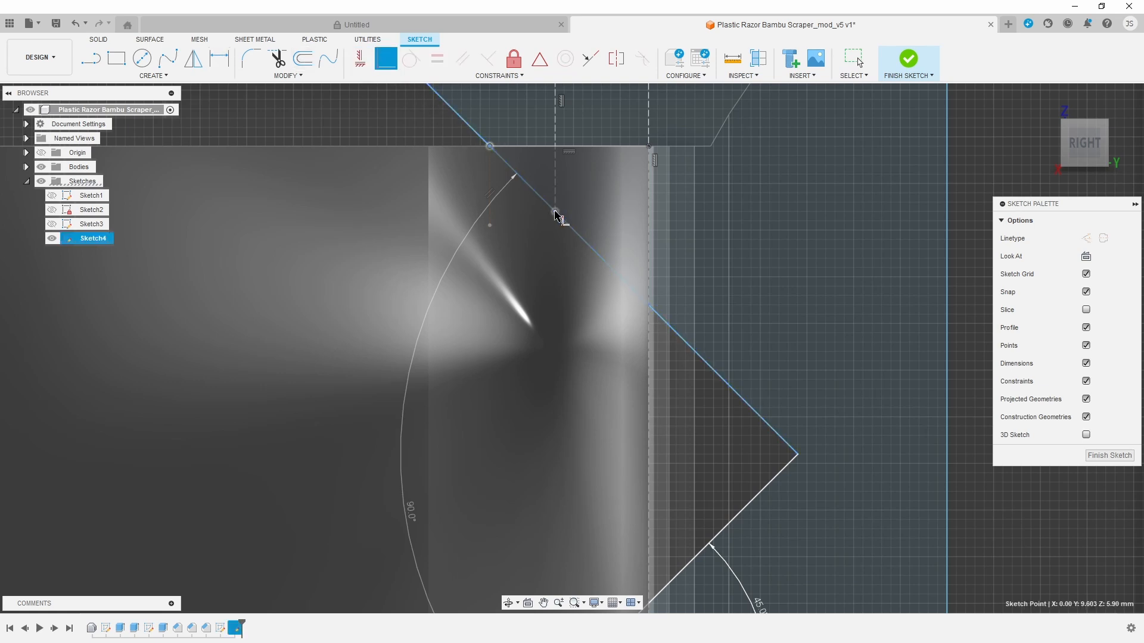
click(555, 212)
- Convert the short horizontal line at the body's top edge to construction geometry
scroll(583, 429, down, 2)
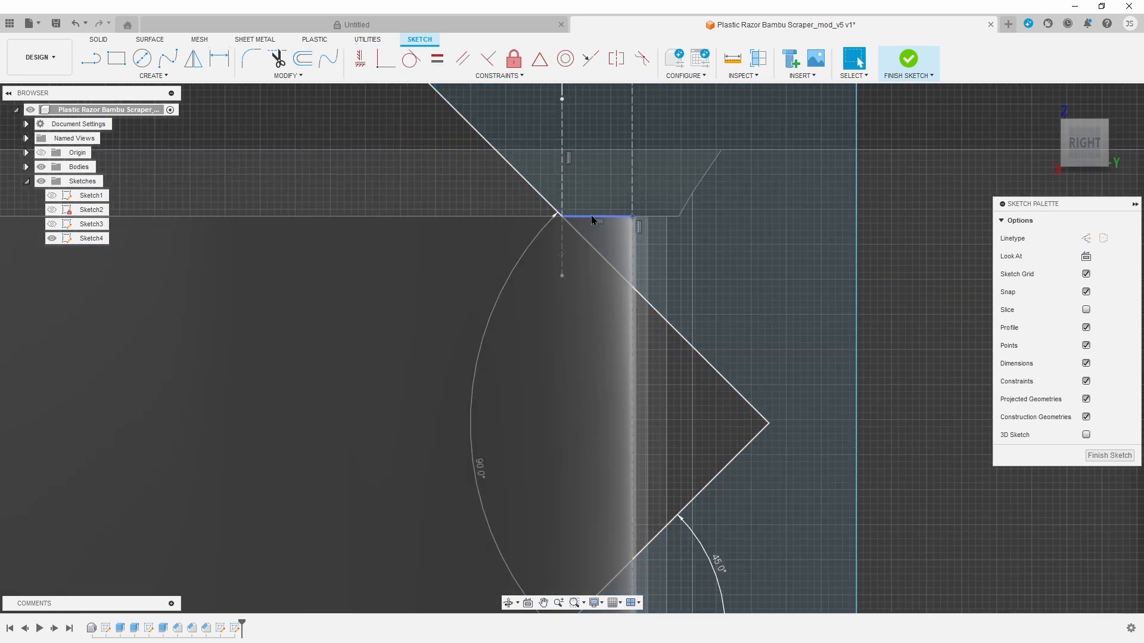
click(591, 216)
scroll(739, 372, down, 1)
click(953, 138)
scroll(892, 281, down, 5)
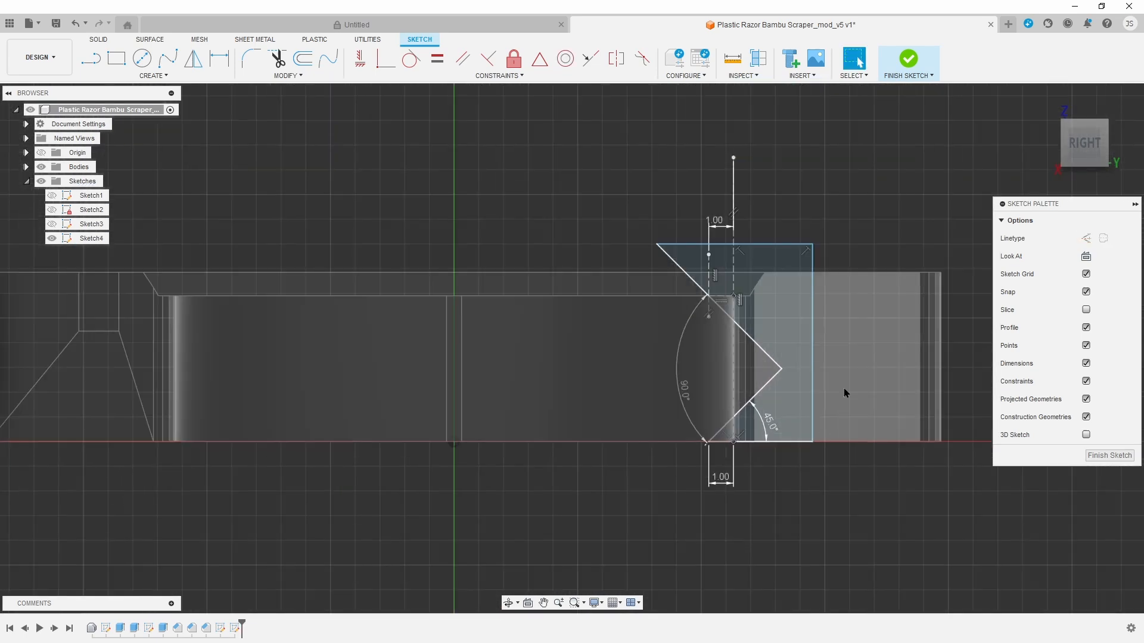
- Finish the profile sketch and make Sketch3 visible
mouse_move(572, 330)
shift+middle_down()
mouse_move(641, 295)
mouse_move(706, 471)
shift+middle_up()
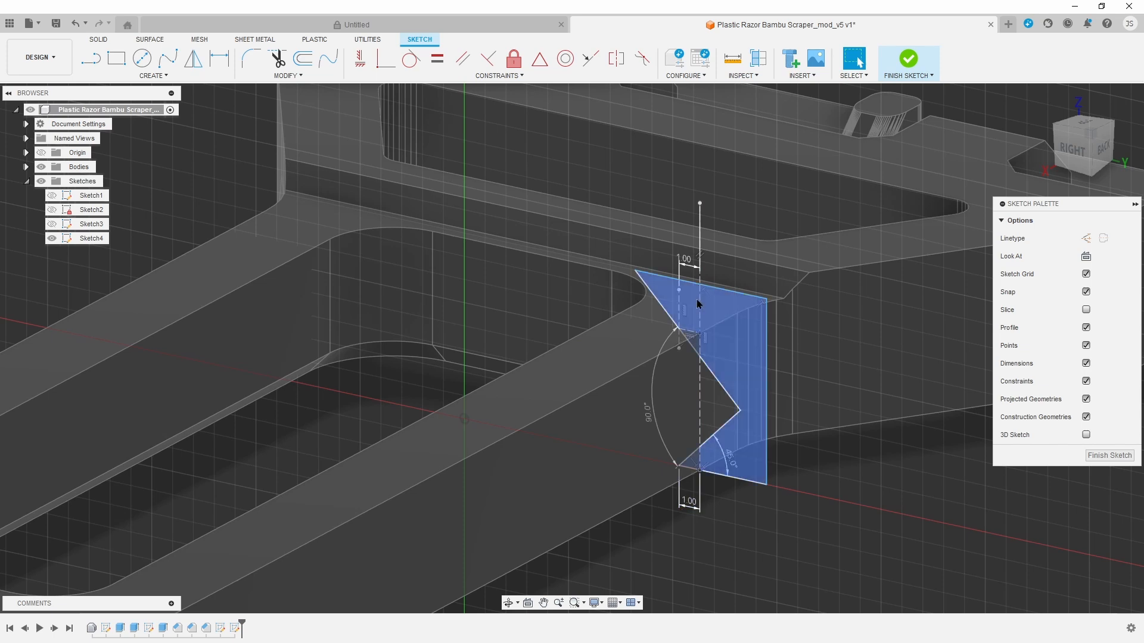
click(908, 58)
click(52, 224)
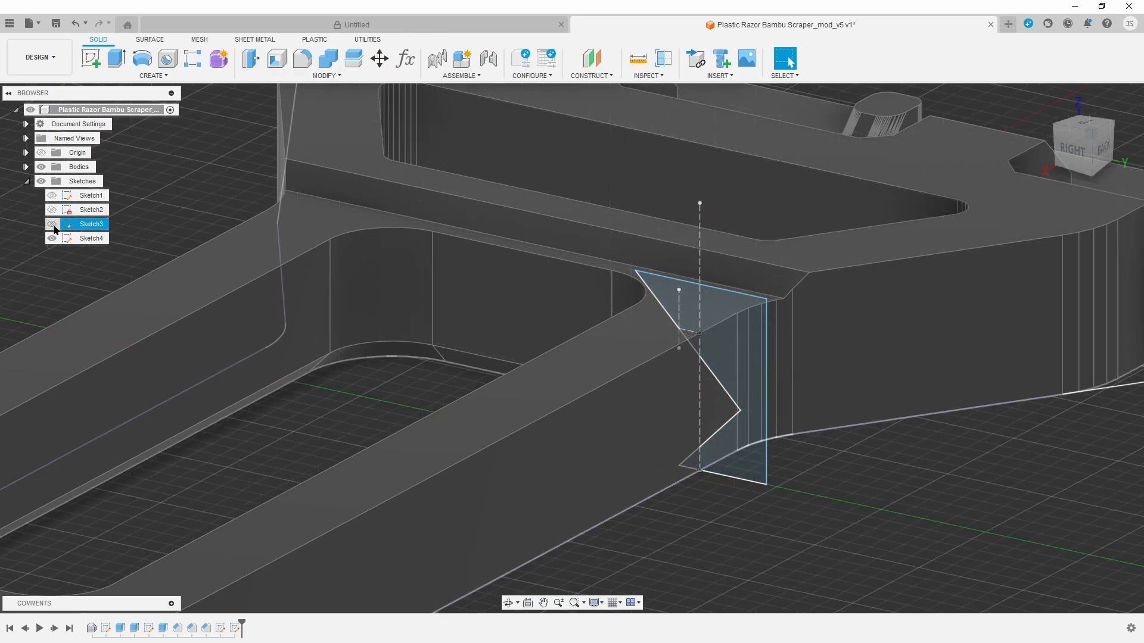
- Set up a Single Path sweep cut using the Sketch4 profile and the Sketch3 body outline as its path
scroll(796, 437, down, 6)
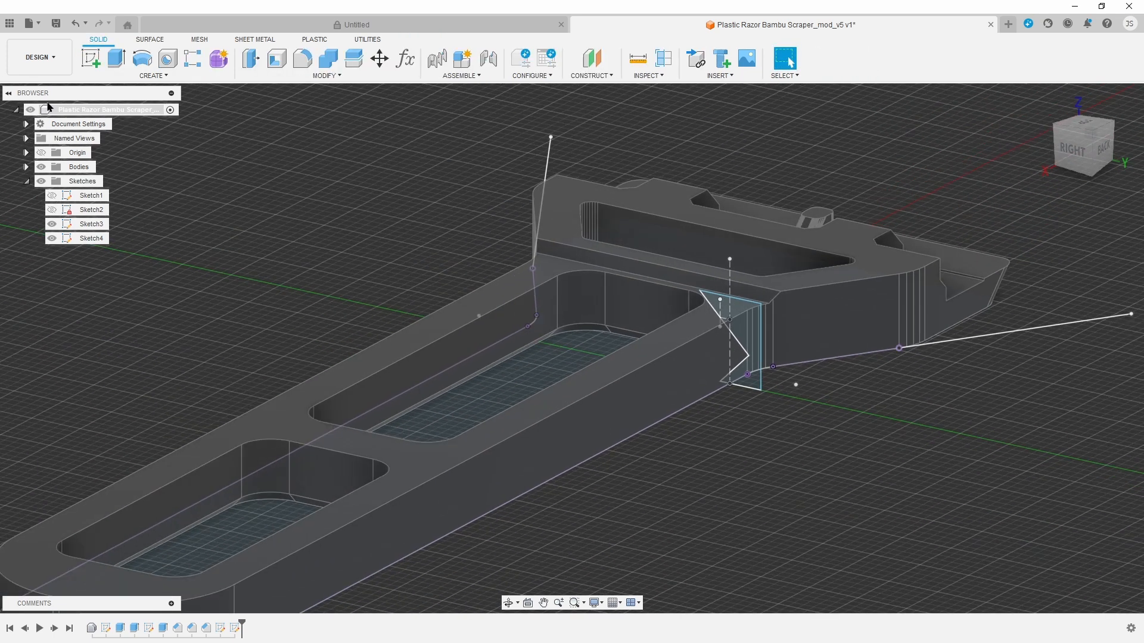
click(160, 74)
click(107, 149)
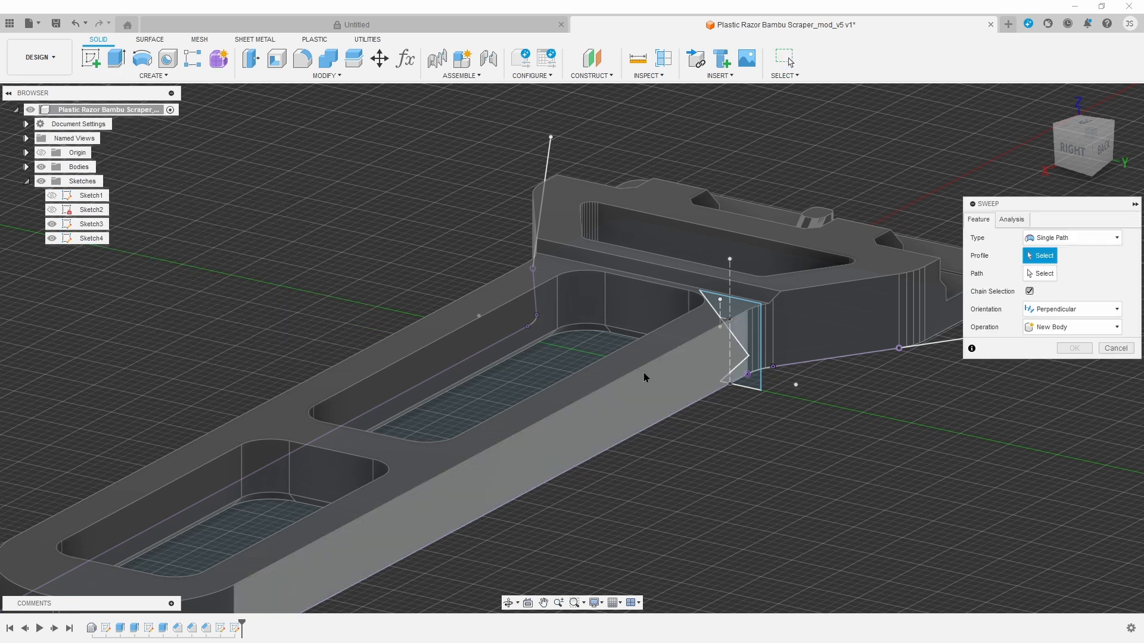
click(755, 328)
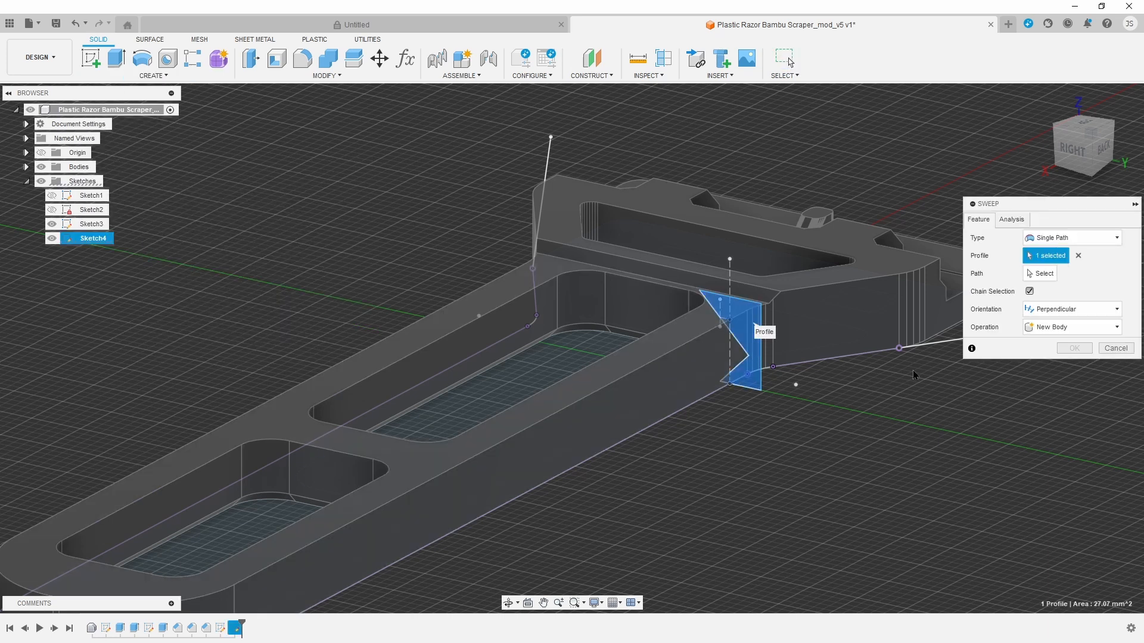
click(865, 352)
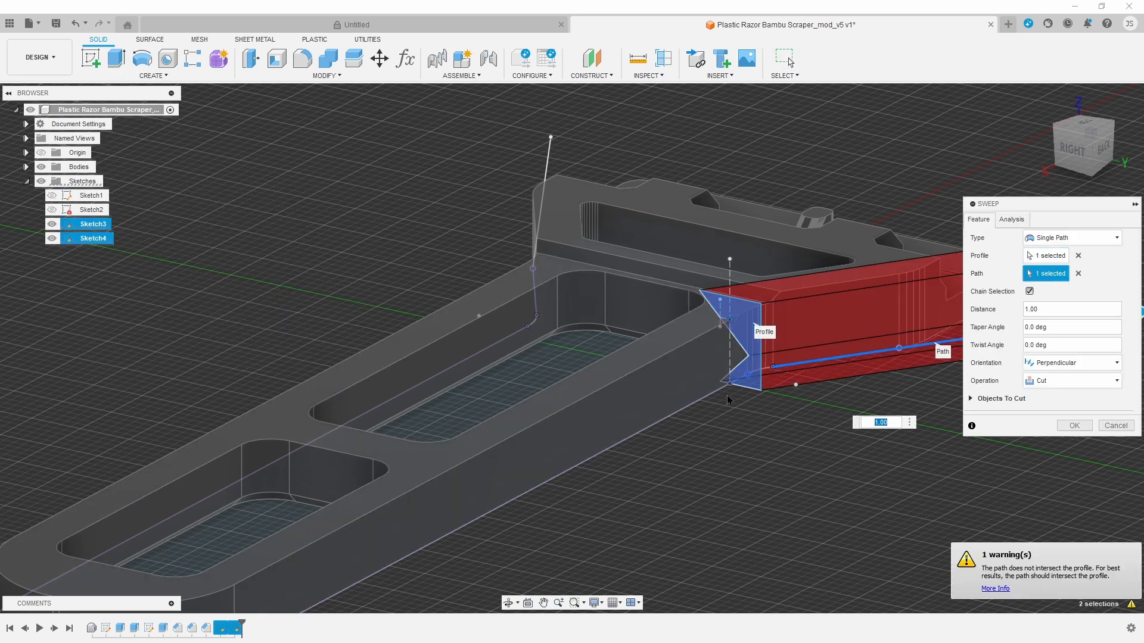
- Try to add the angled outline segment beside the scraper head to the sweep path
shift+middle_drag(725, 389, 772, 484)
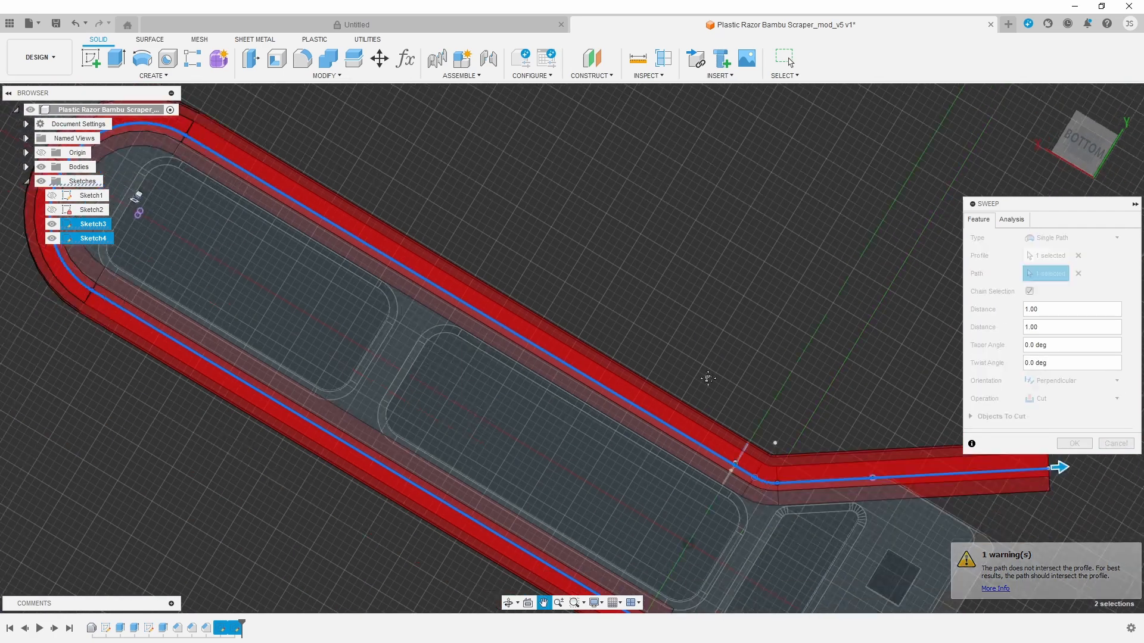
scroll(665, 407, up, 3)
scroll(610, 456, down, 4)
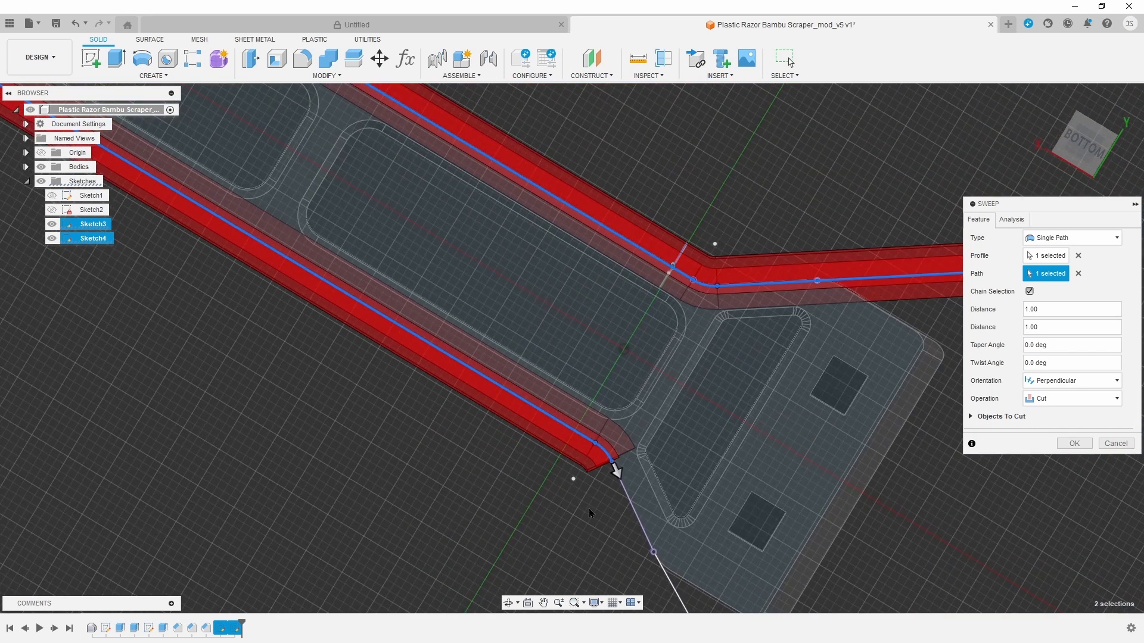
middle_drag(715, 587, 766, 387)
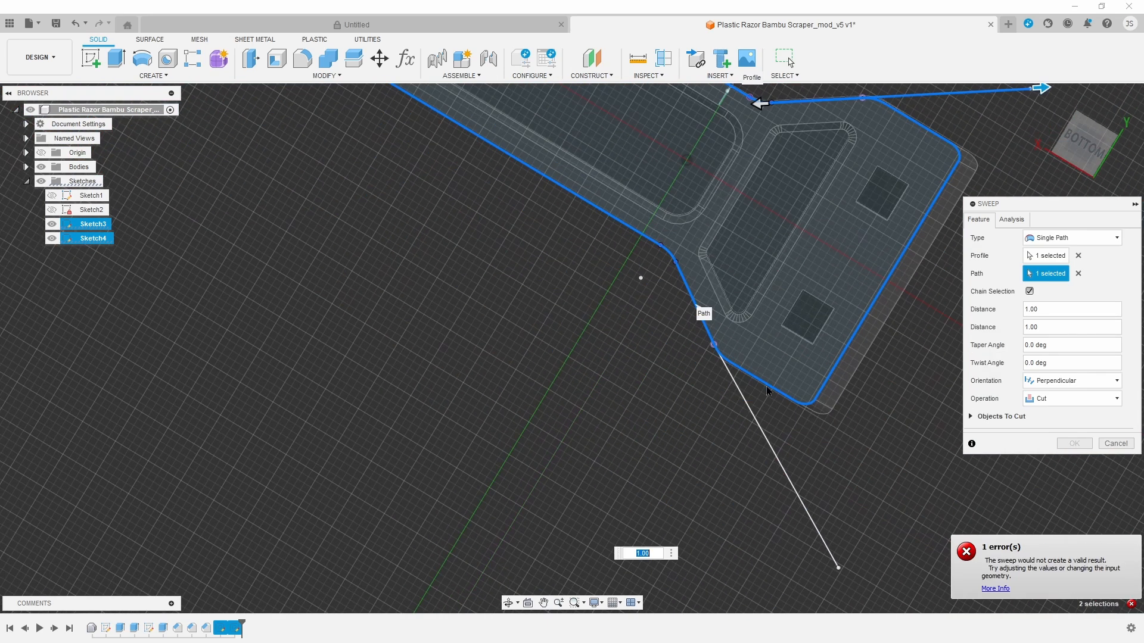
click(766, 388)
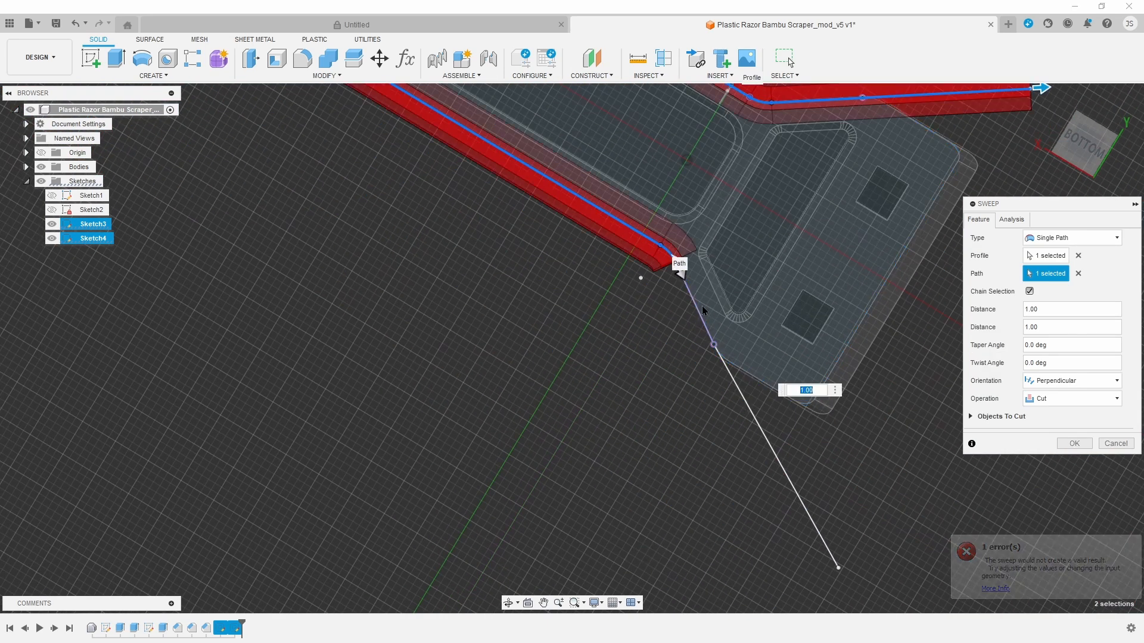
- Try to select the angled body edge beside the scraper head for the sweep path, then restore the previous path selection
scroll(732, 385, up, 5)
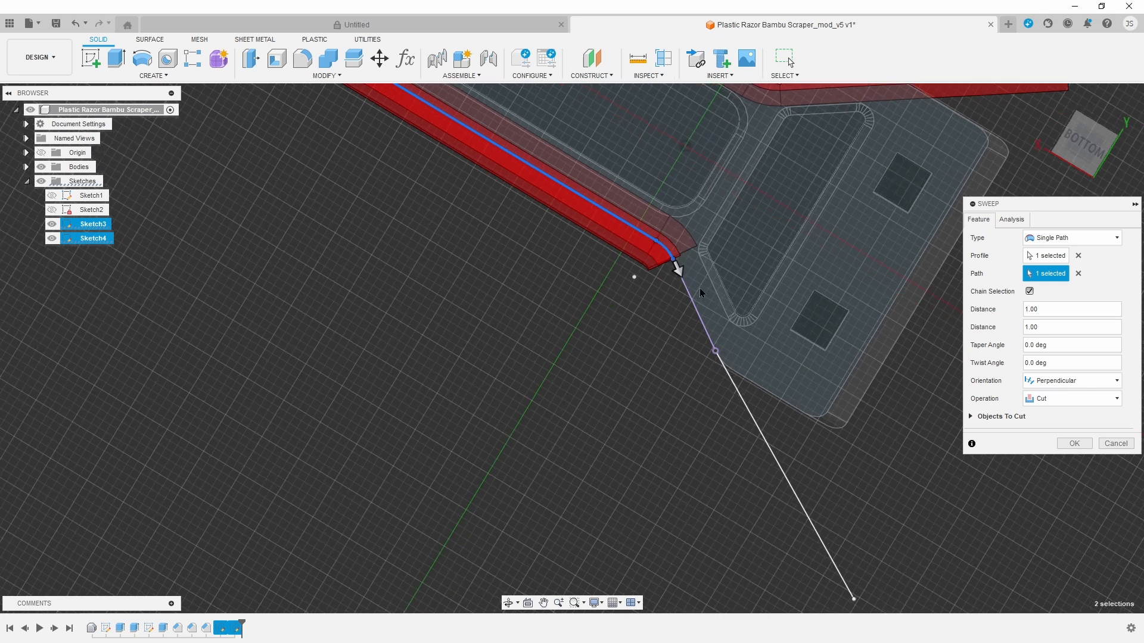
scroll(513, 209, up, 2)
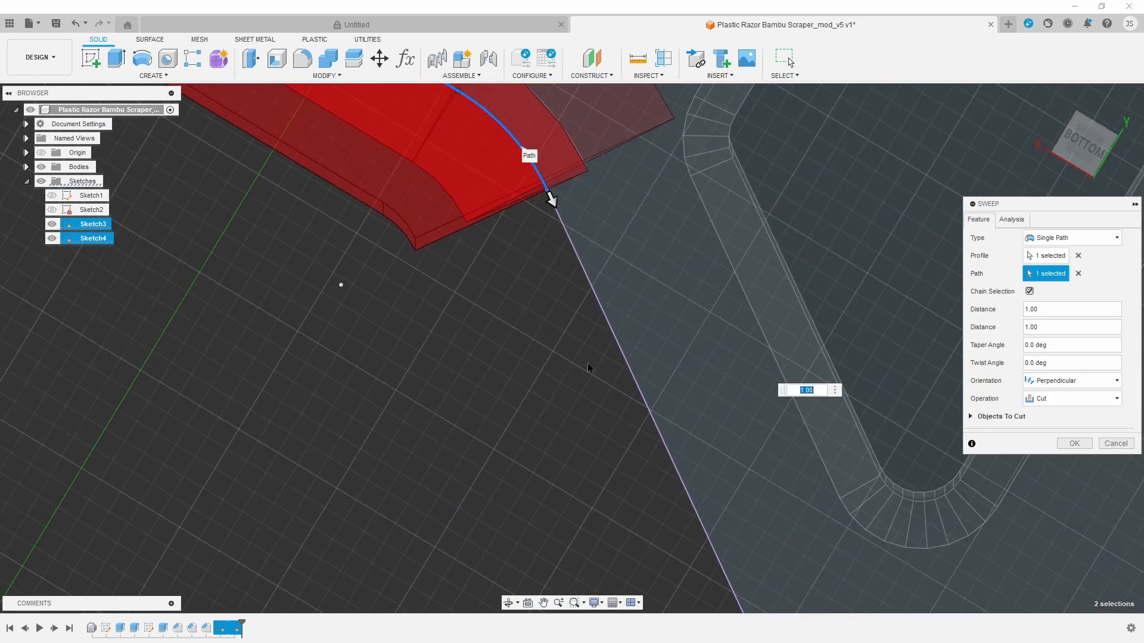
click(615, 341)
scroll(584, 413, down, 5)
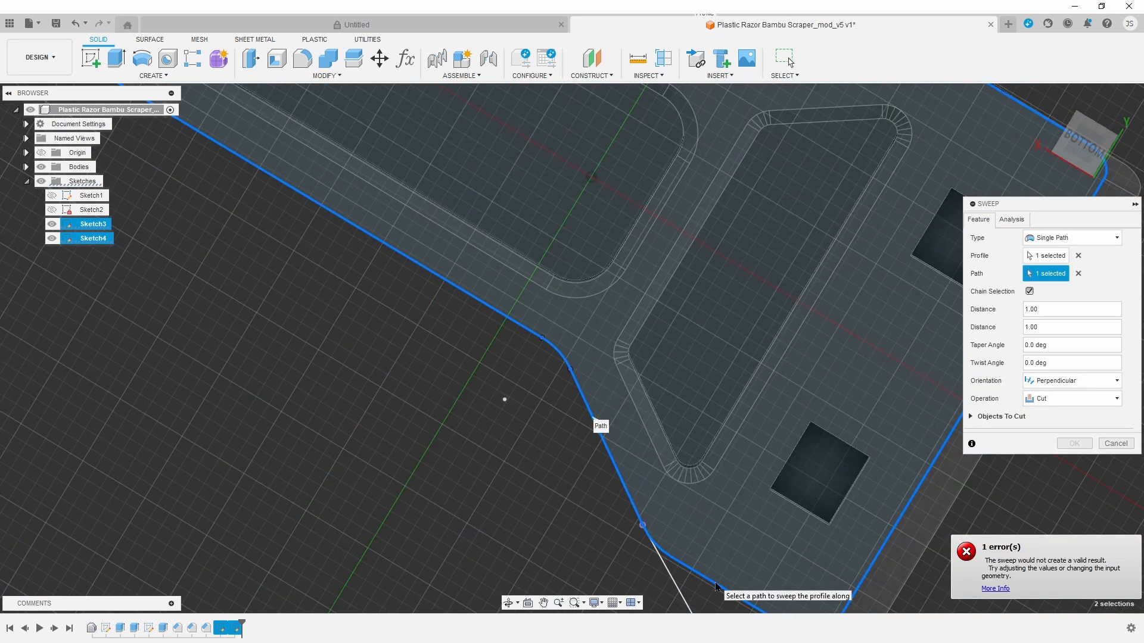
click(715, 582)
- Extend the end of the sweep cut past the scraper head to a distance of about 1.18 and apply the cut
middle_drag(496, 418, 545, 347)
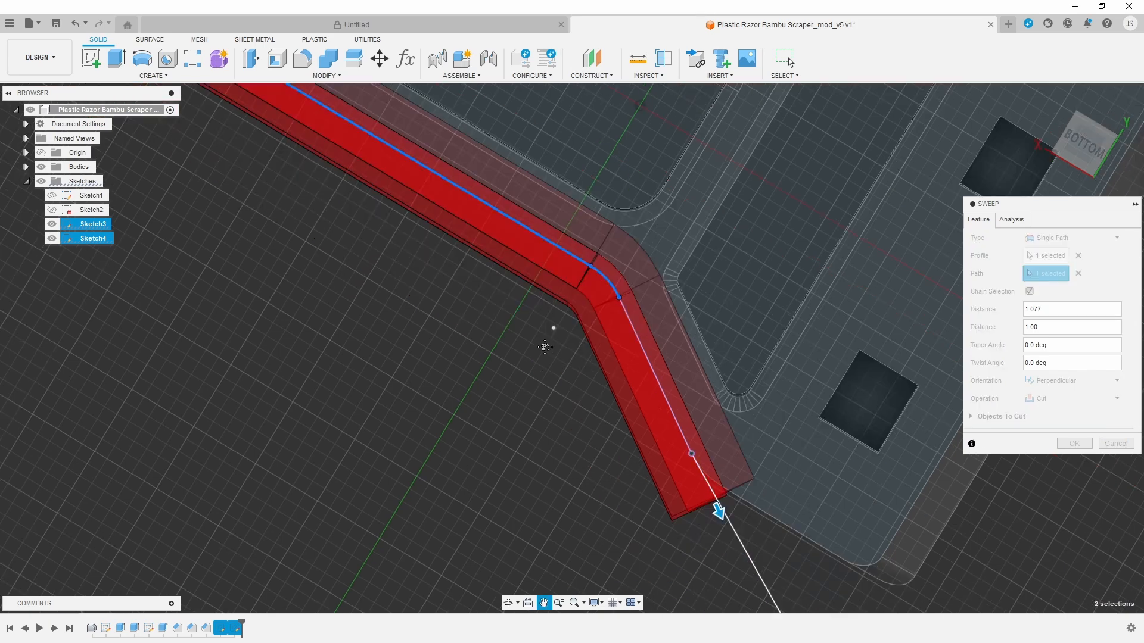
scroll(546, 347, down, 4)
drag(620, 419, 656, 514)
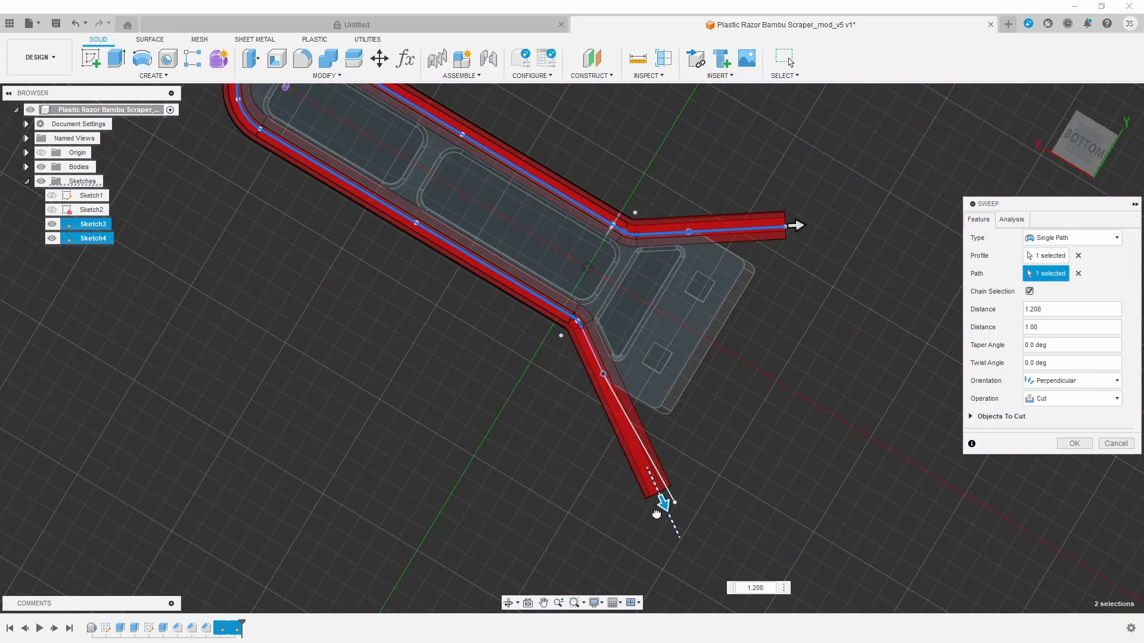
drag(1092, 171, 1087, 433)
click(1075, 443)
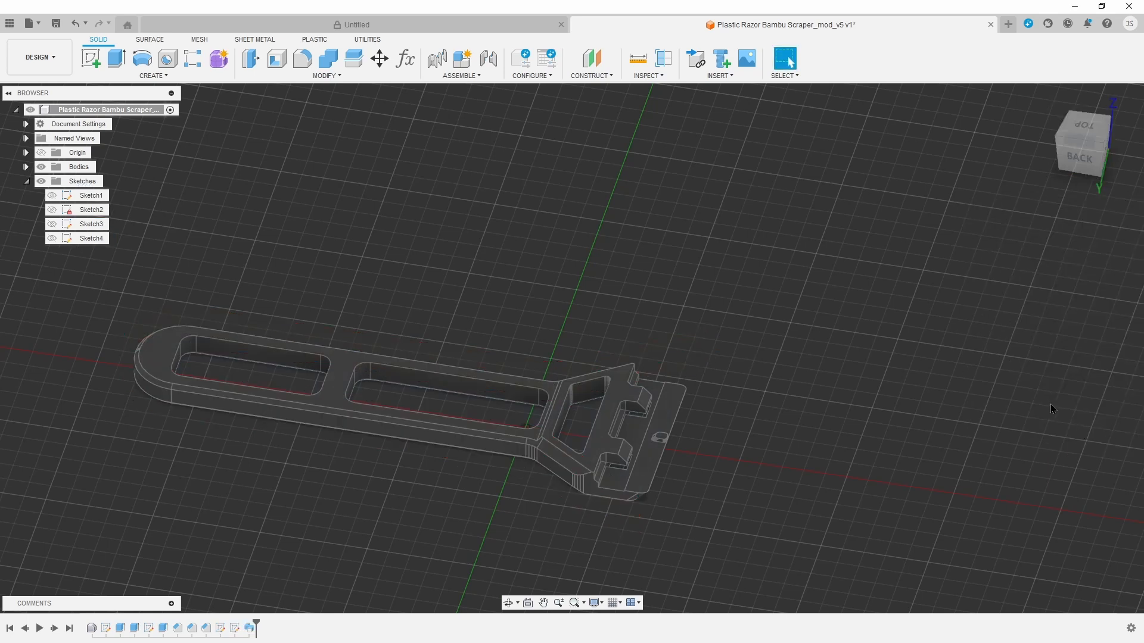
- Reopen Sketch4, the V-shaped sweep profile, for editing
right_click(235, 628)
click(266, 495)
scroll(826, 295, up, 8)
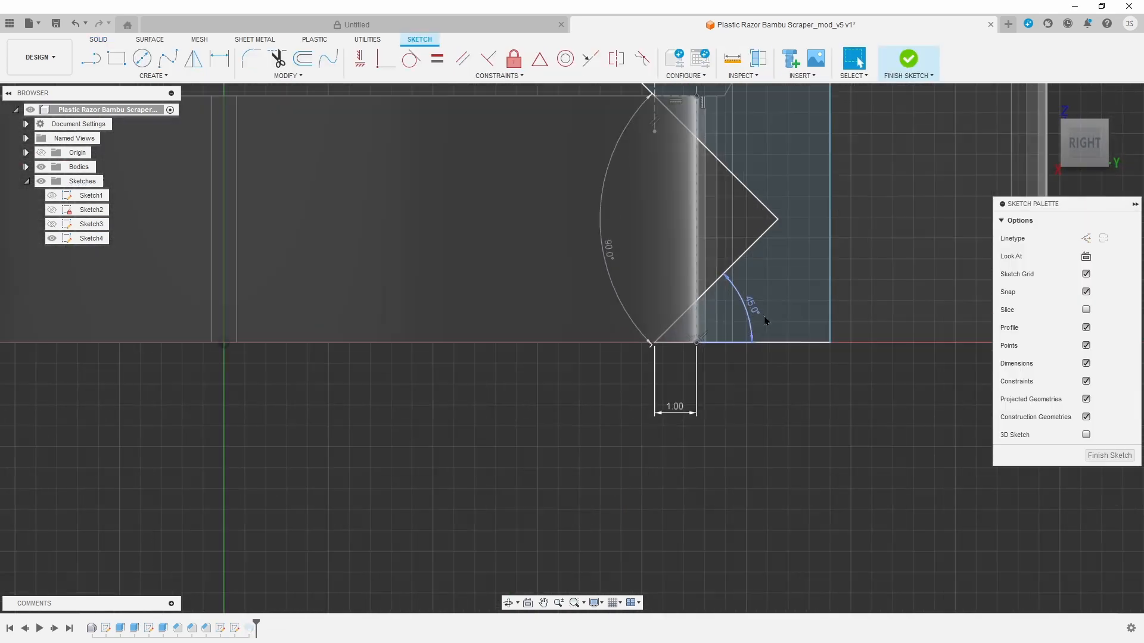
middle_drag(713, 293, 806, 367)
key(c)
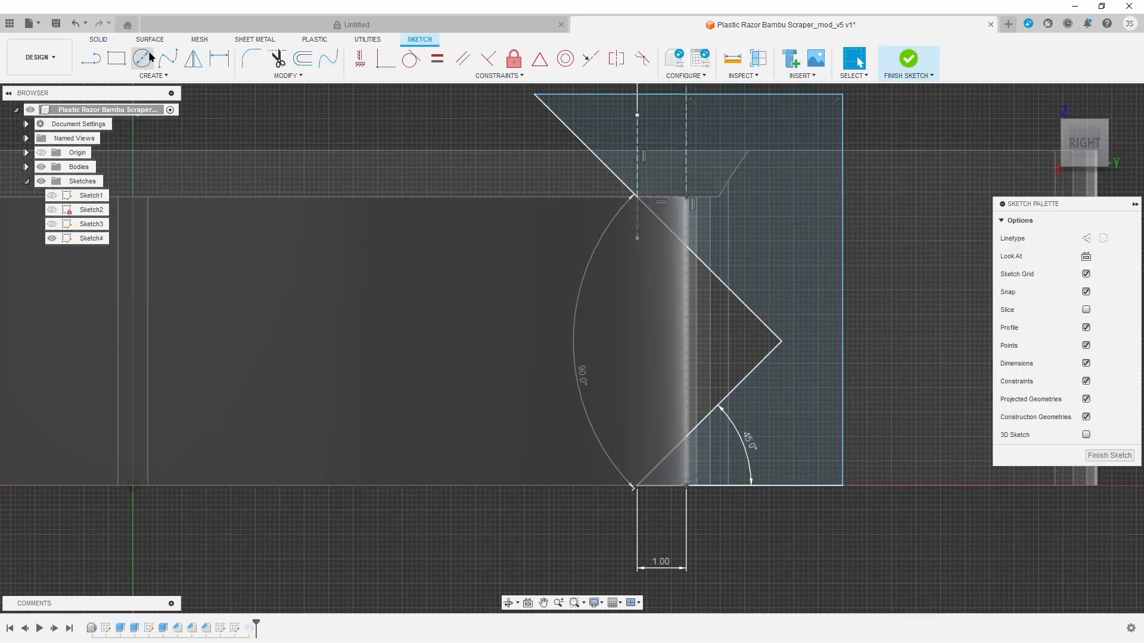
click(149, 75)
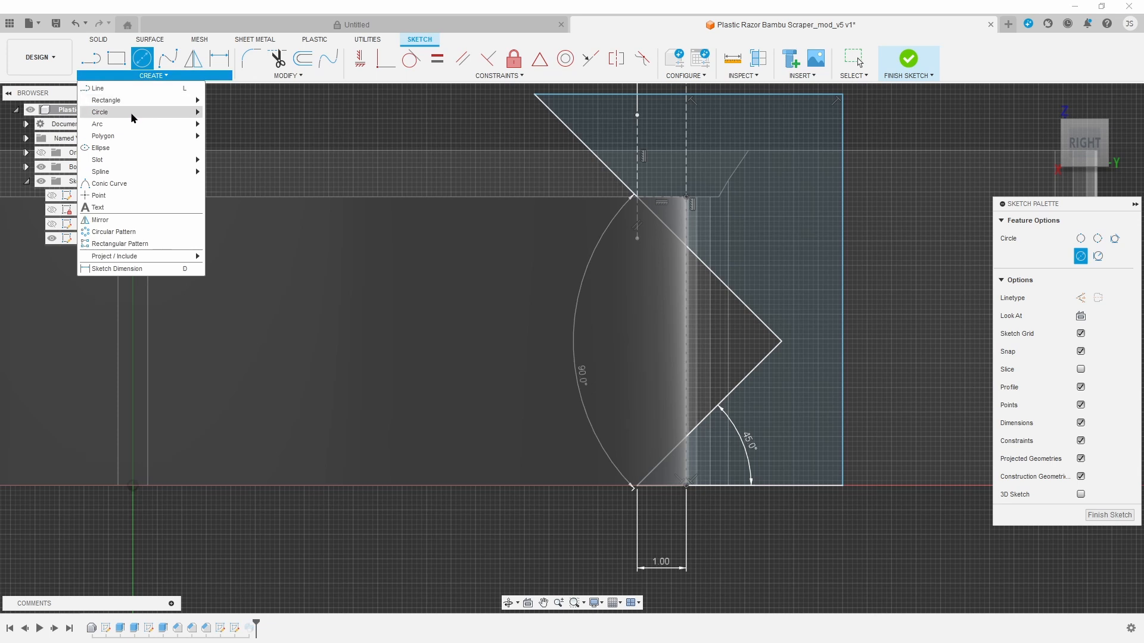
mouse_move(131, 114)
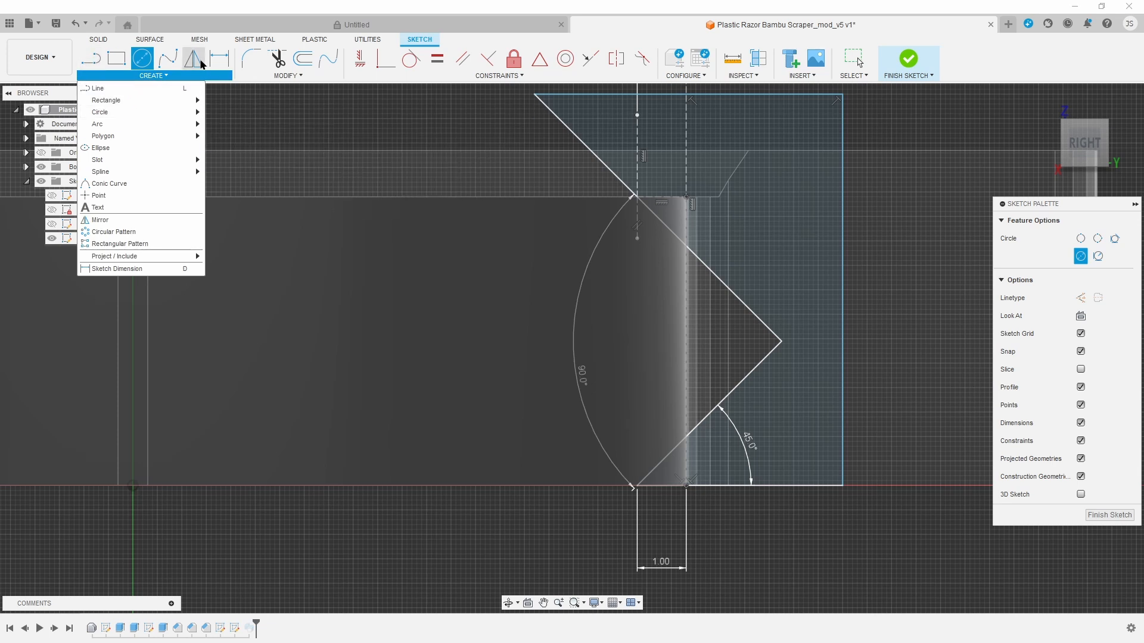
click(94, 62)
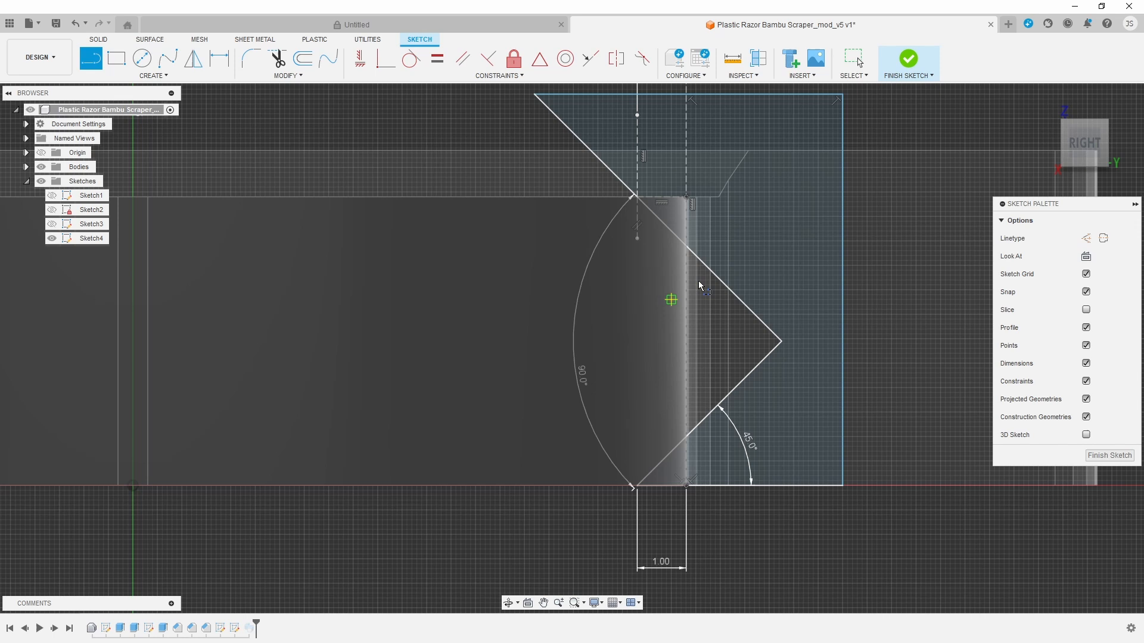
click(686, 199)
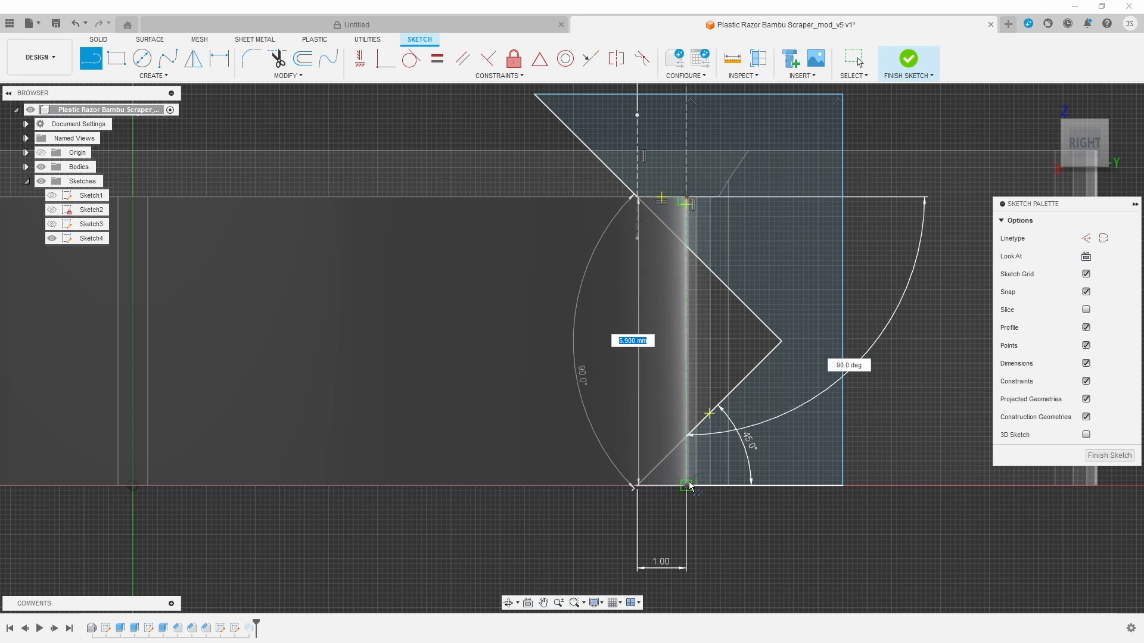
key(Escape)
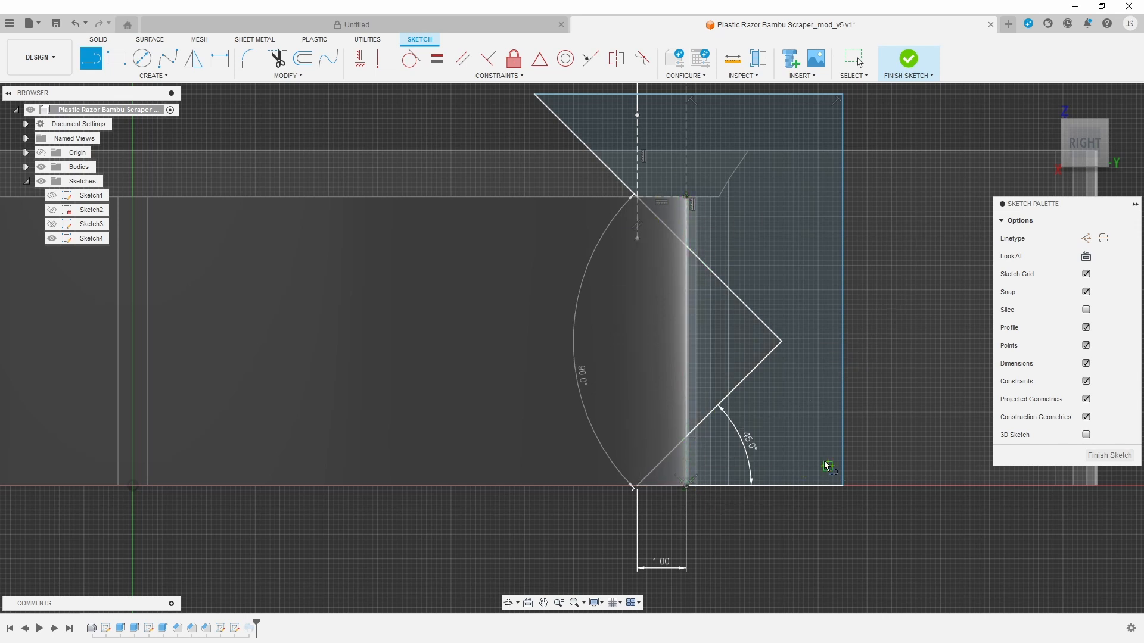
key(Escape)
scroll(691, 417, up, 5)
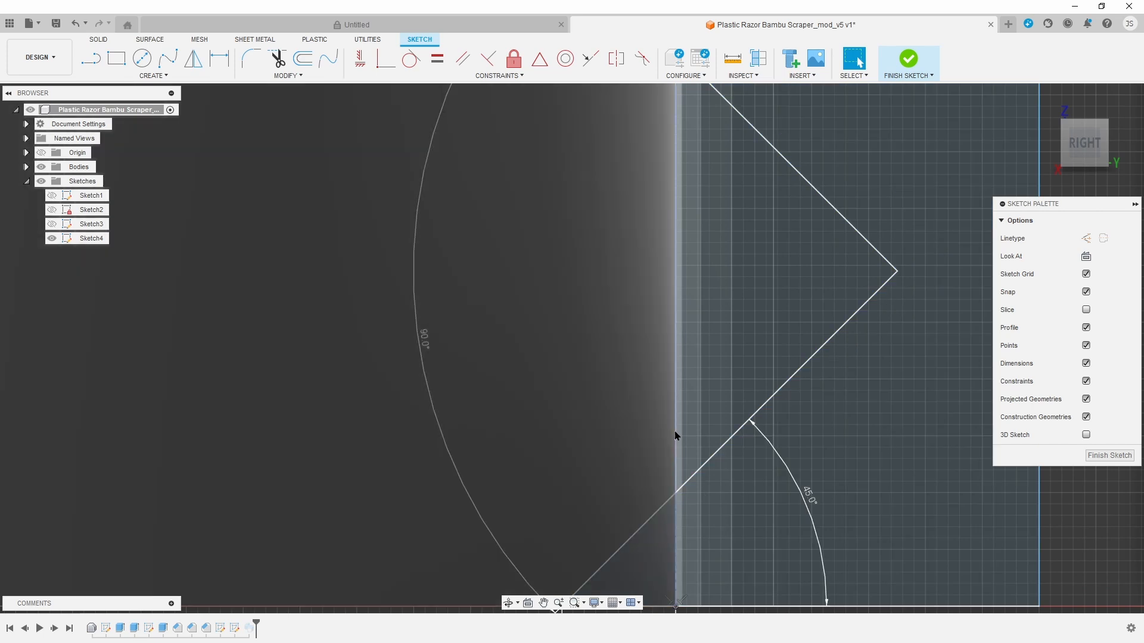
scroll(680, 428, down, 5)
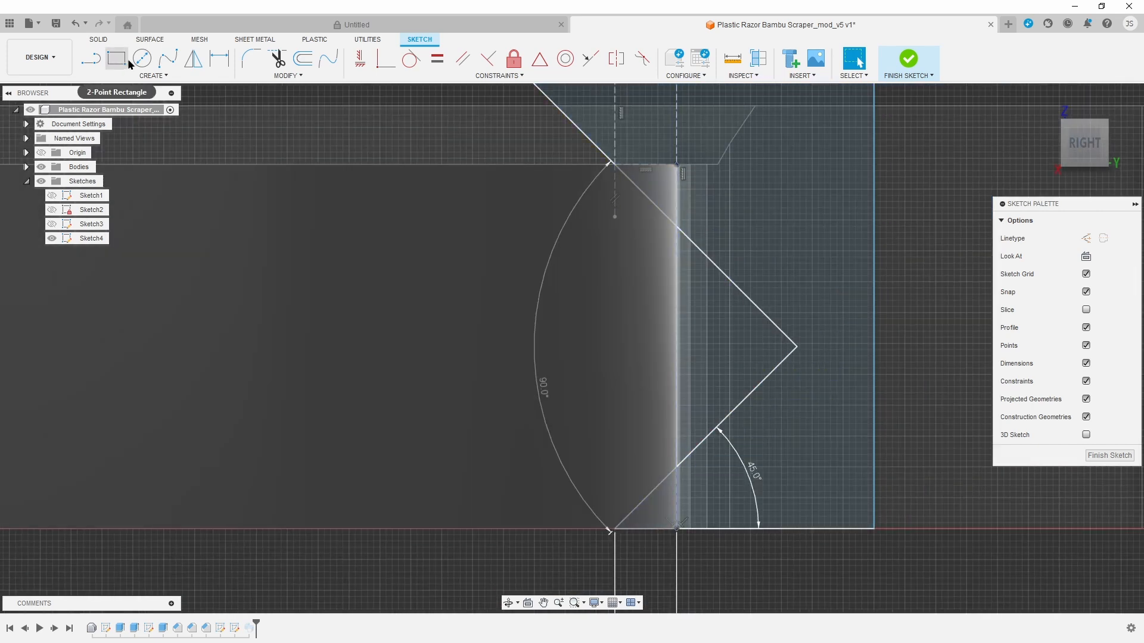
- Draw two circles tangent to the slanted V lines and the vertical body-edge line, radii about 0.77 mm below and 0.54 mm above
click(134, 75)
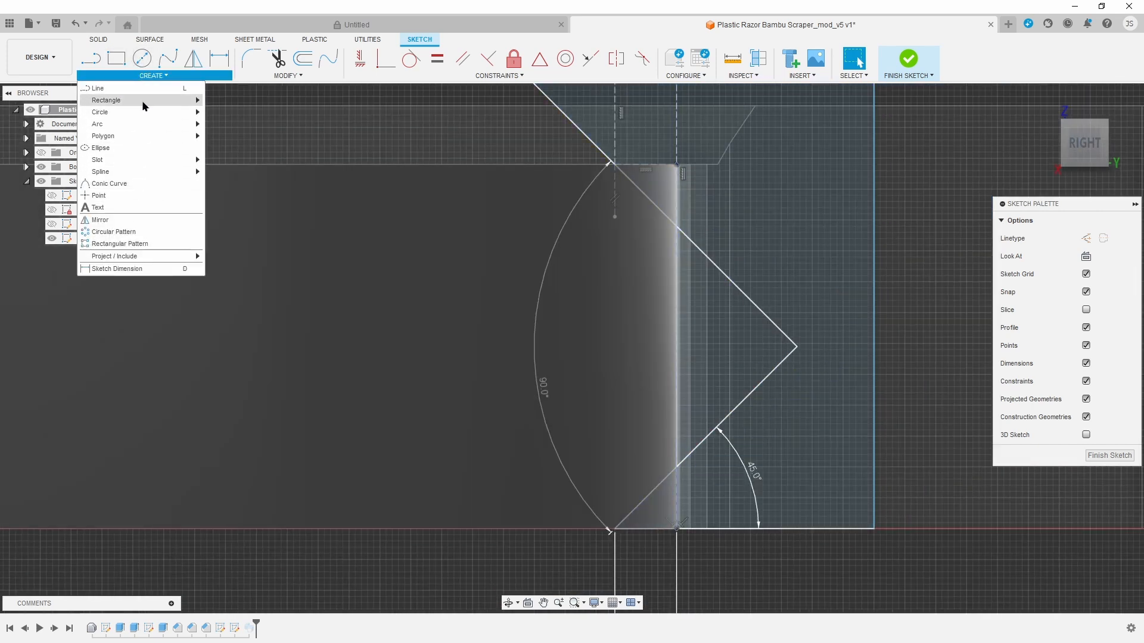
click(256, 148)
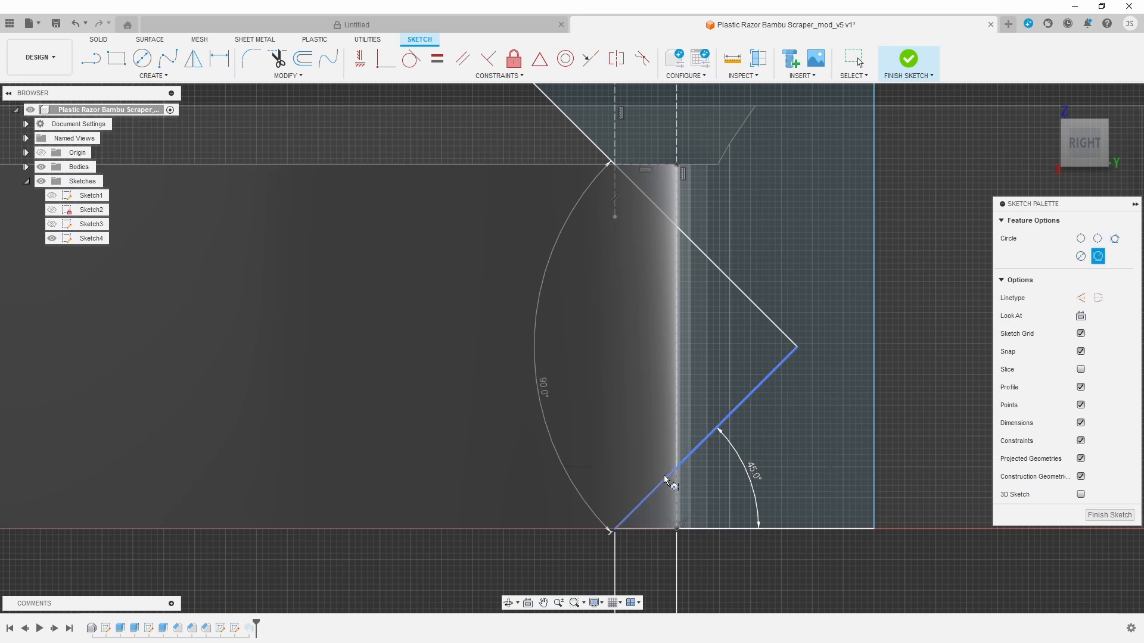
click(663, 479)
click(675, 442)
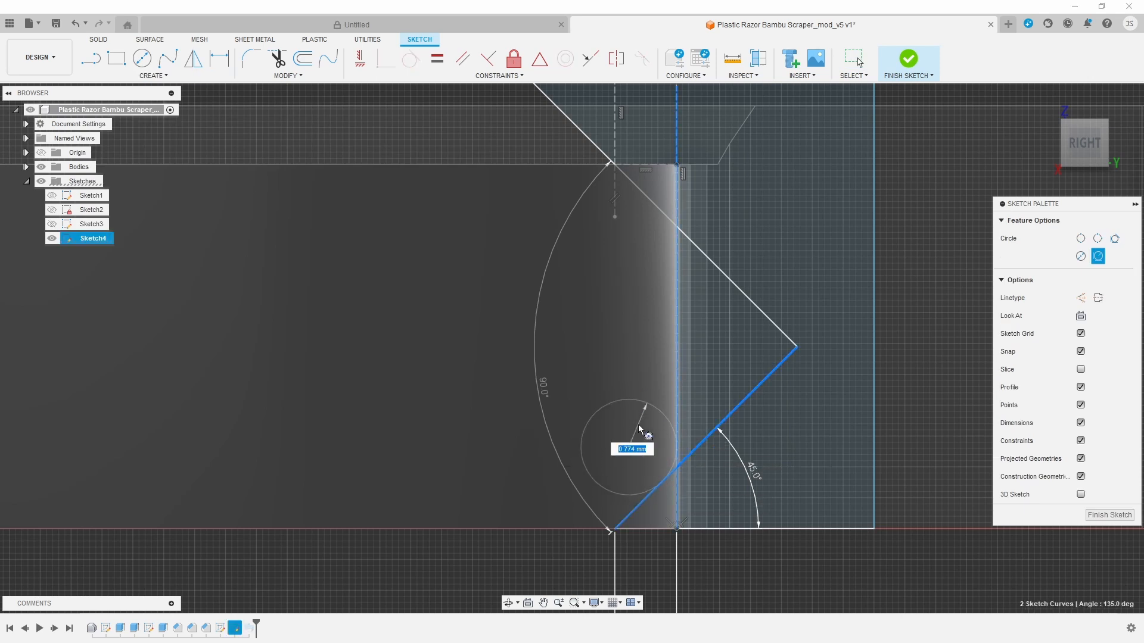
click(638, 424)
click(670, 228)
click(677, 262)
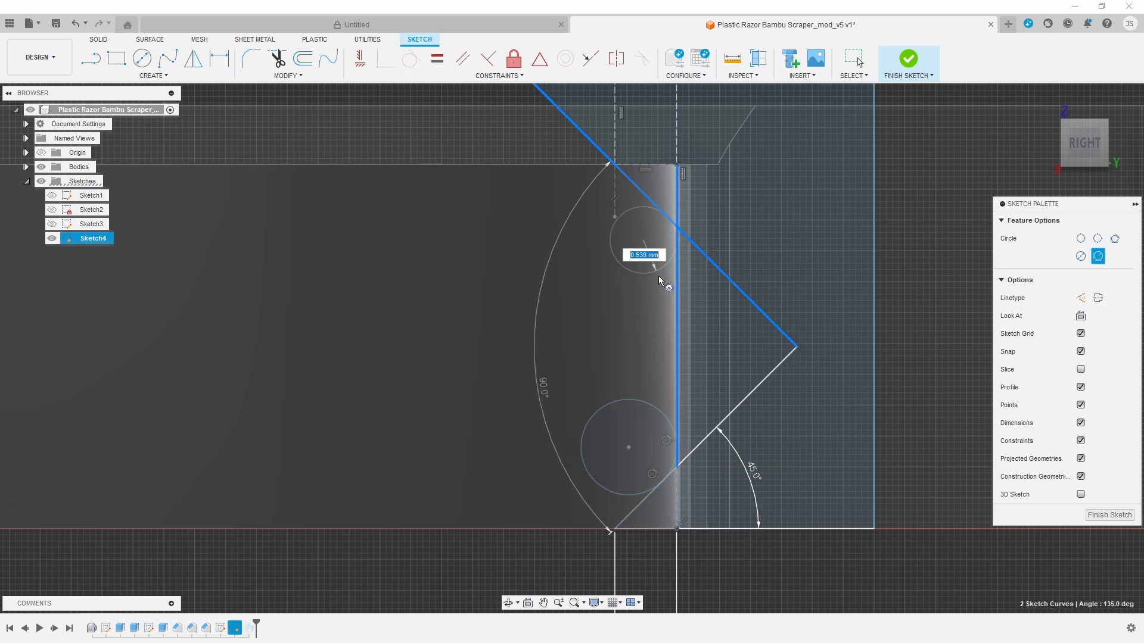
click(658, 275)
key(Escape)
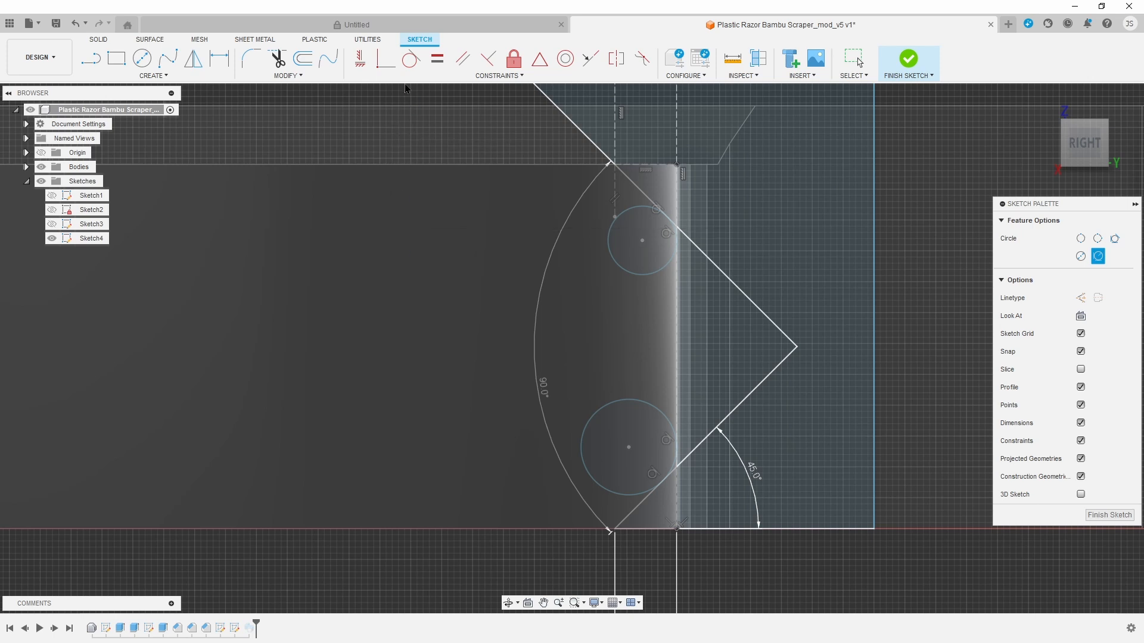
- Constrain the upper and lower tangent circles to equal size
click(437, 59)
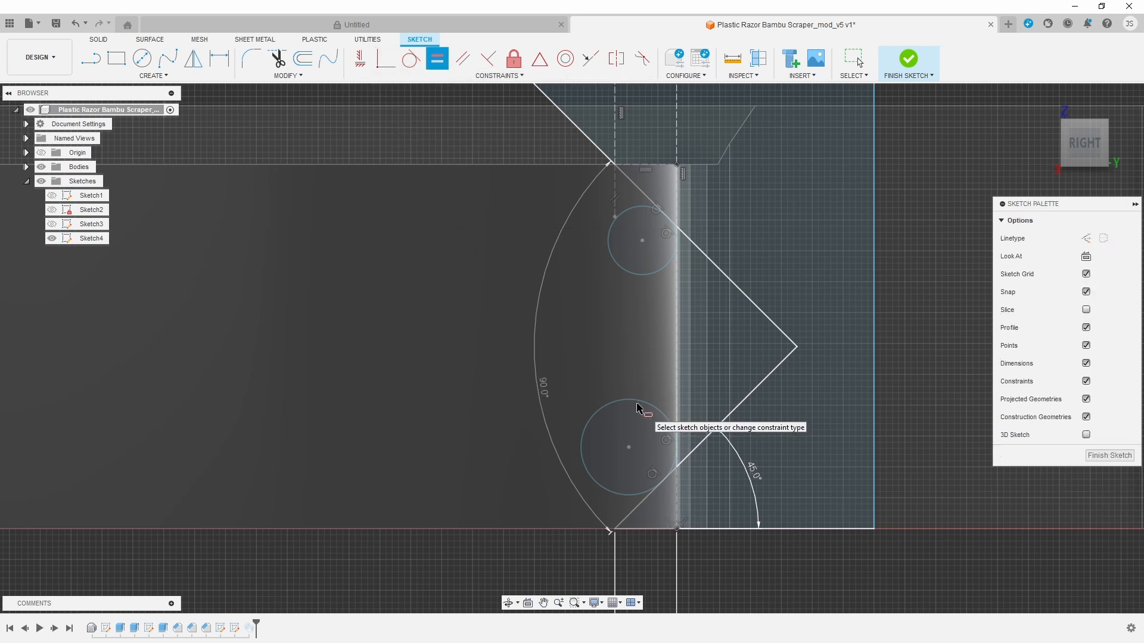
click(636, 400)
click(652, 278)
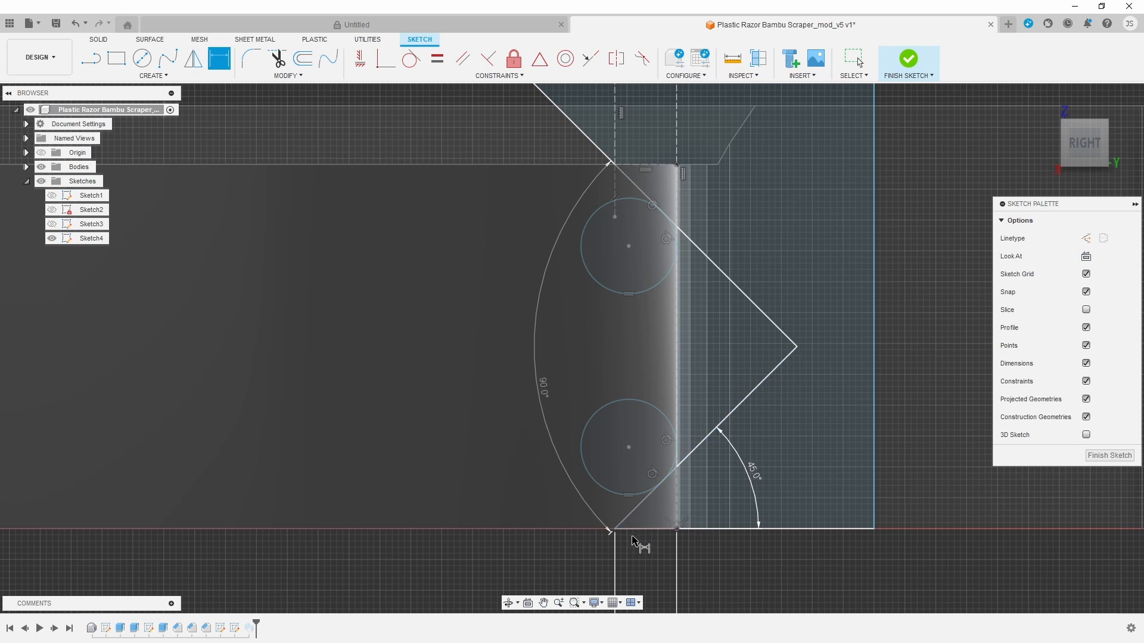
- Dimension the lower circle's diameter and finish the profile sketch
click(661, 416)
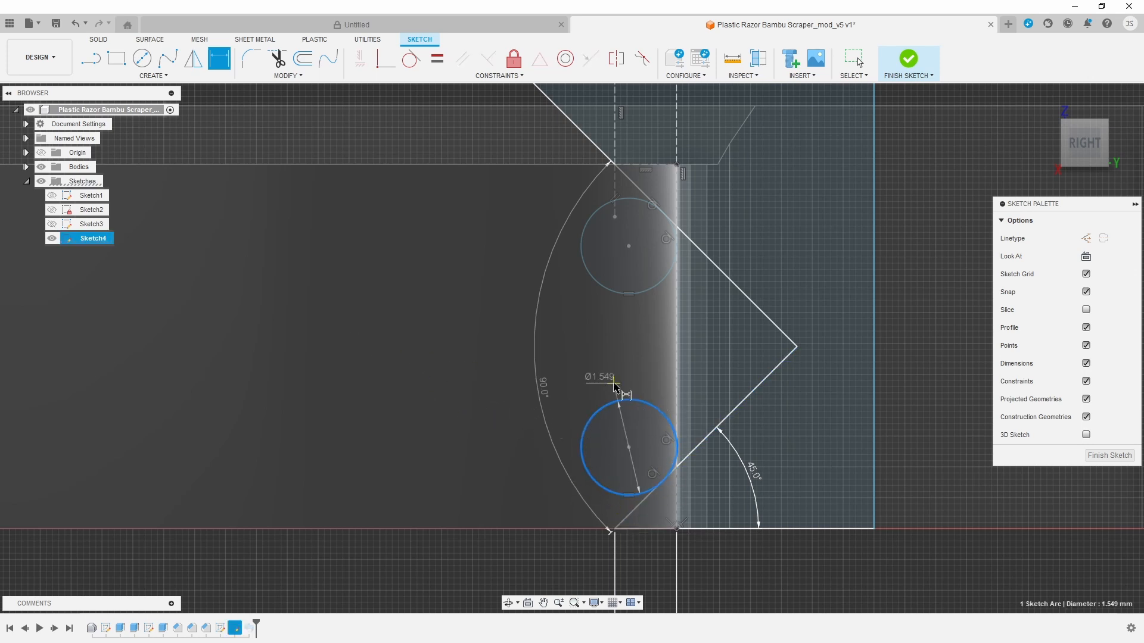
click(459, 471)
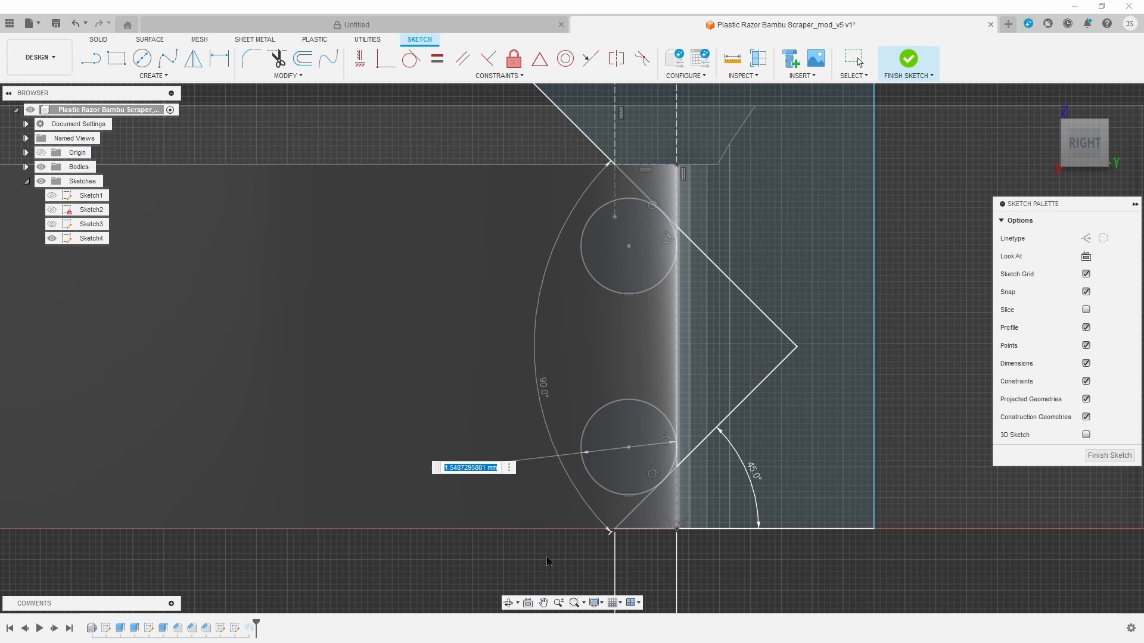
key(Return)
click(917, 62)
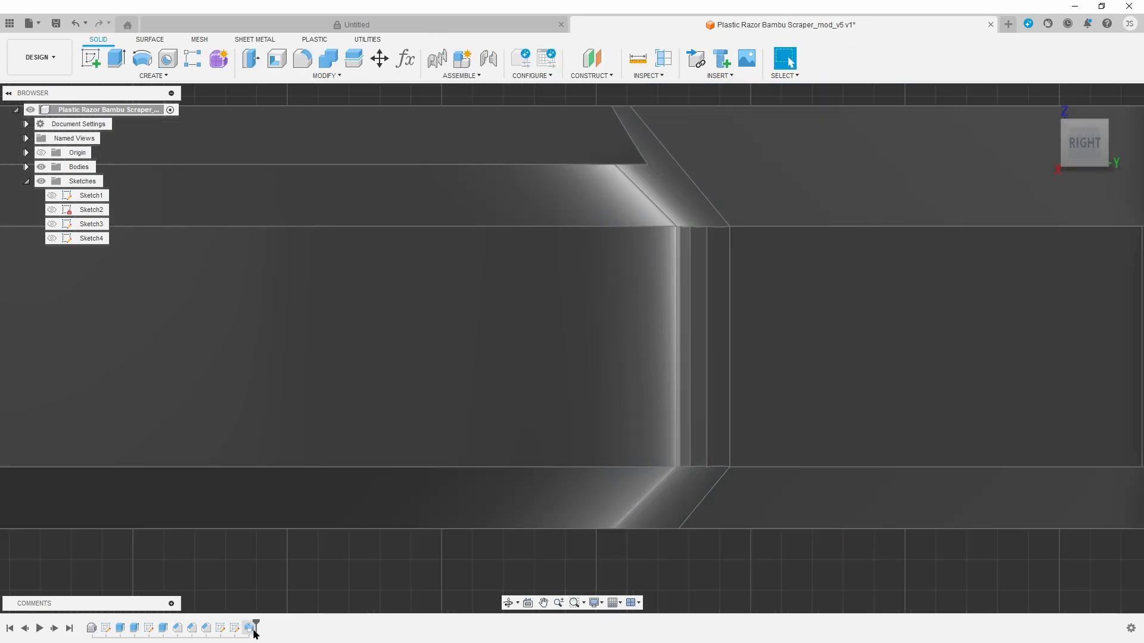
- Edit the sweep cut to include the V's triangular region and the two small corner regions outside the circles in its profile
double_click(235, 628)
click(716, 298)
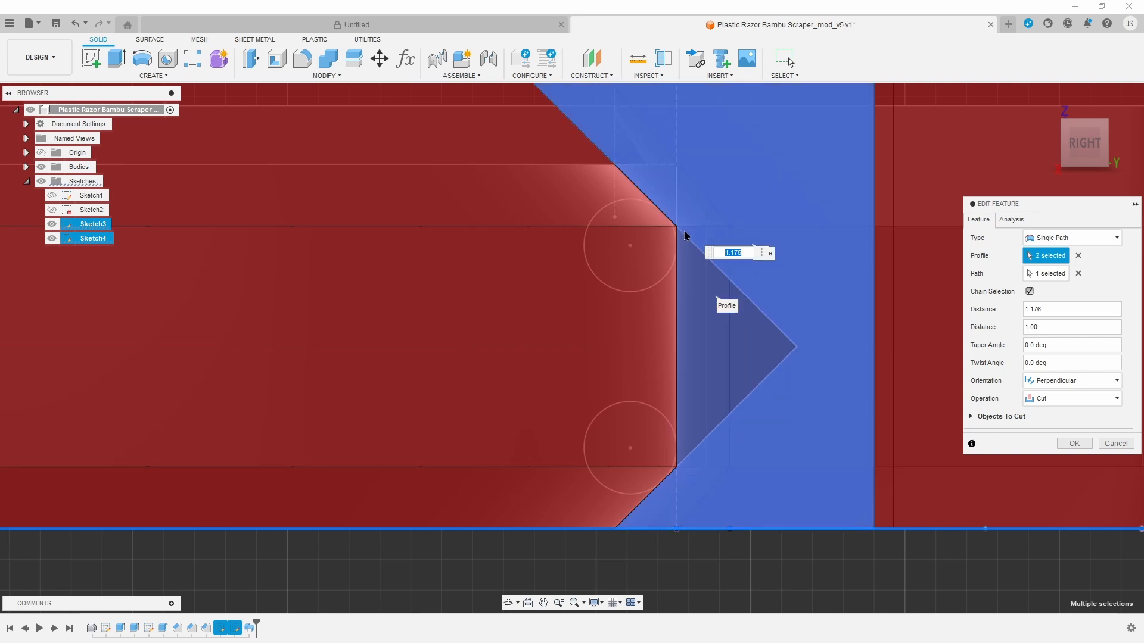
scroll(673, 238, up, 5)
click(682, 220)
scroll(688, 471, down, 4)
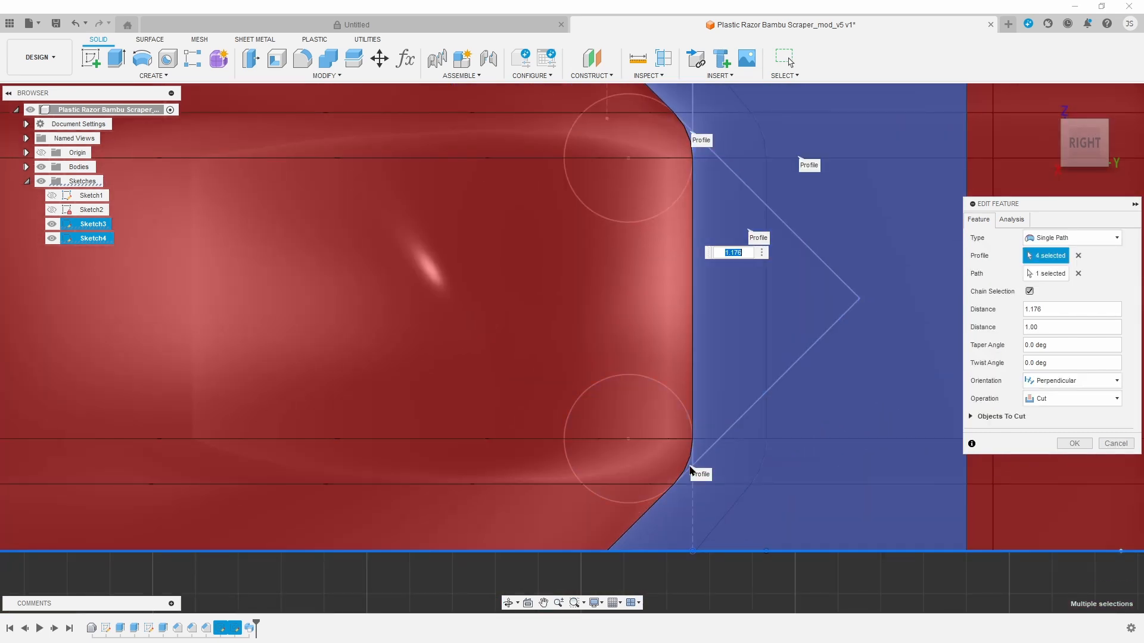
click(733, 536)
scroll(745, 513, down, 5)
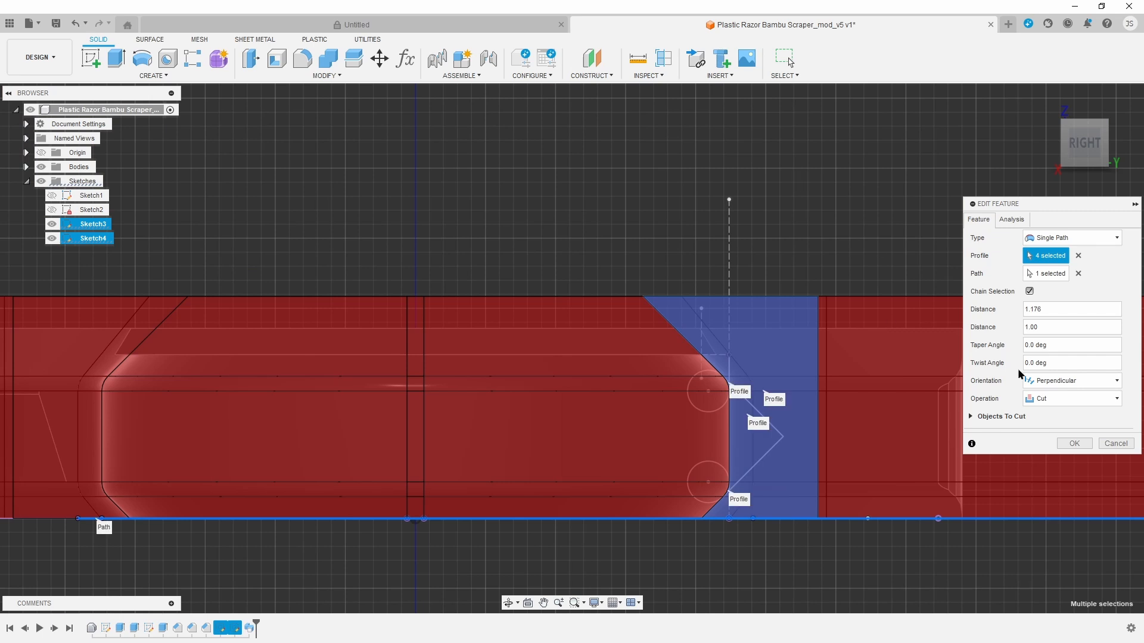
click(1073, 443)
- Chamfer the top edges of both long handle slots with an equal distance of 1 mm
mouse_move(570, 349)
shift+middle_down()
mouse_move(572, 332)
mouse_move(560, 405)
mouse_move(626, 358)
mouse_move(619, 387)
mouse_move(602, 357)
shift+middle_up()
shift+middle_drag(417, 357, 398, 428)
scroll(399, 428, up, 2)
scroll(420, 466, down, 7)
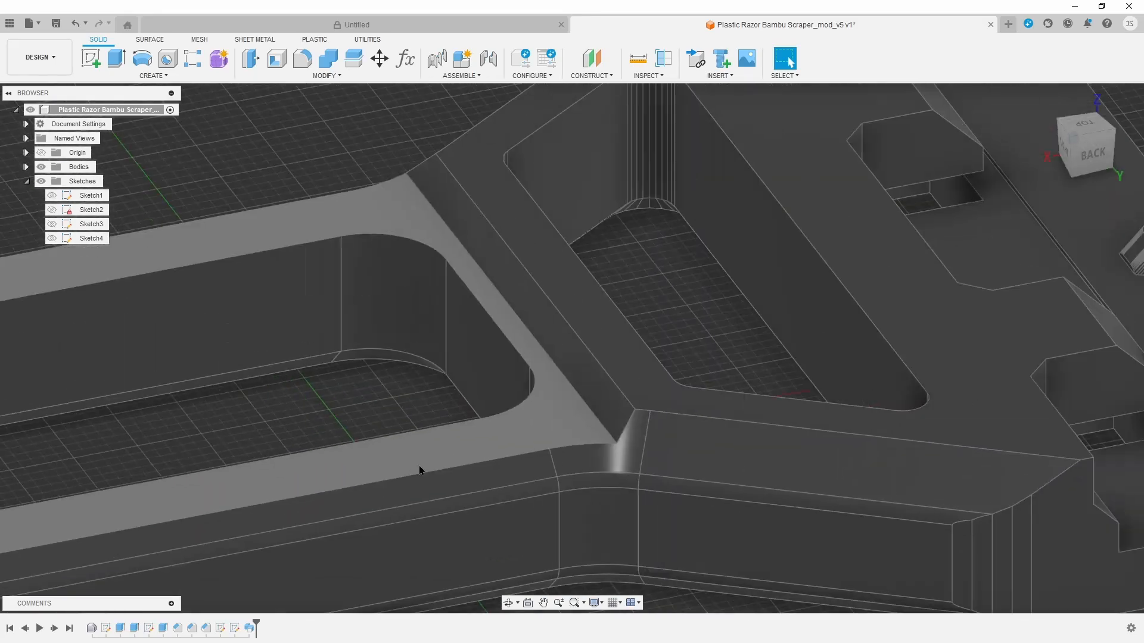
middle_drag(590, 459, 1132, 268)
click(325, 75)
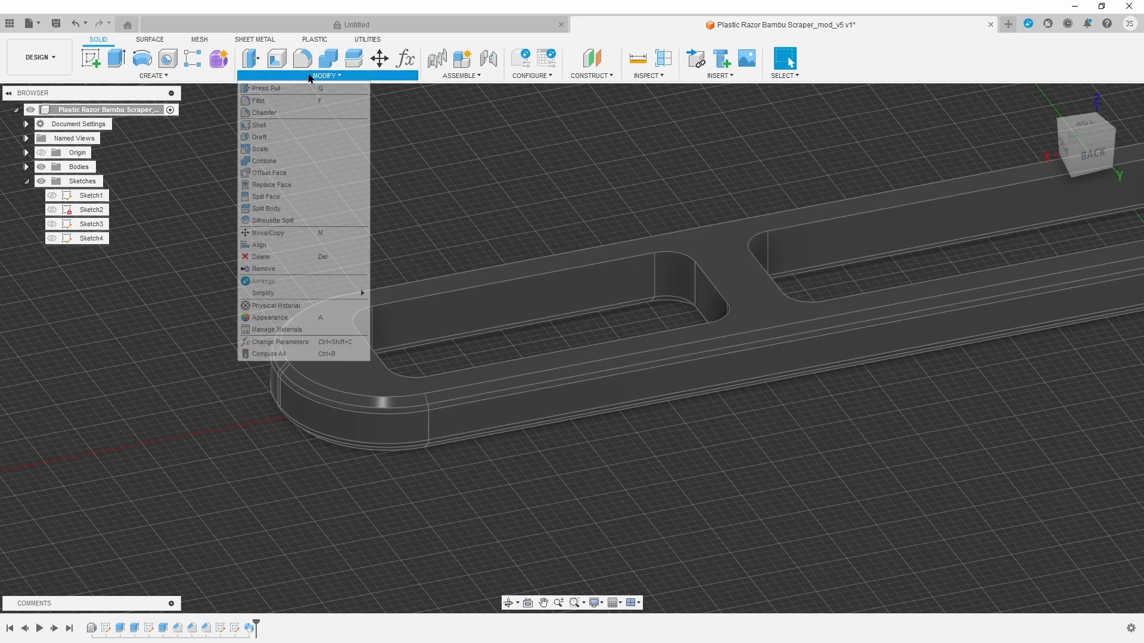
click(274, 105)
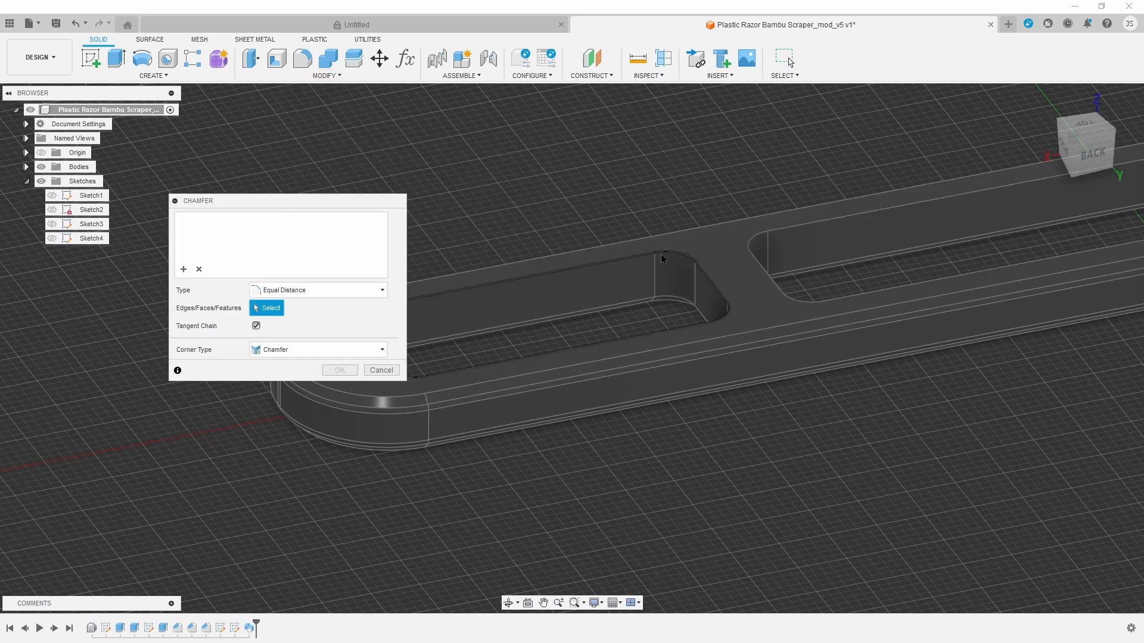
click(632, 255)
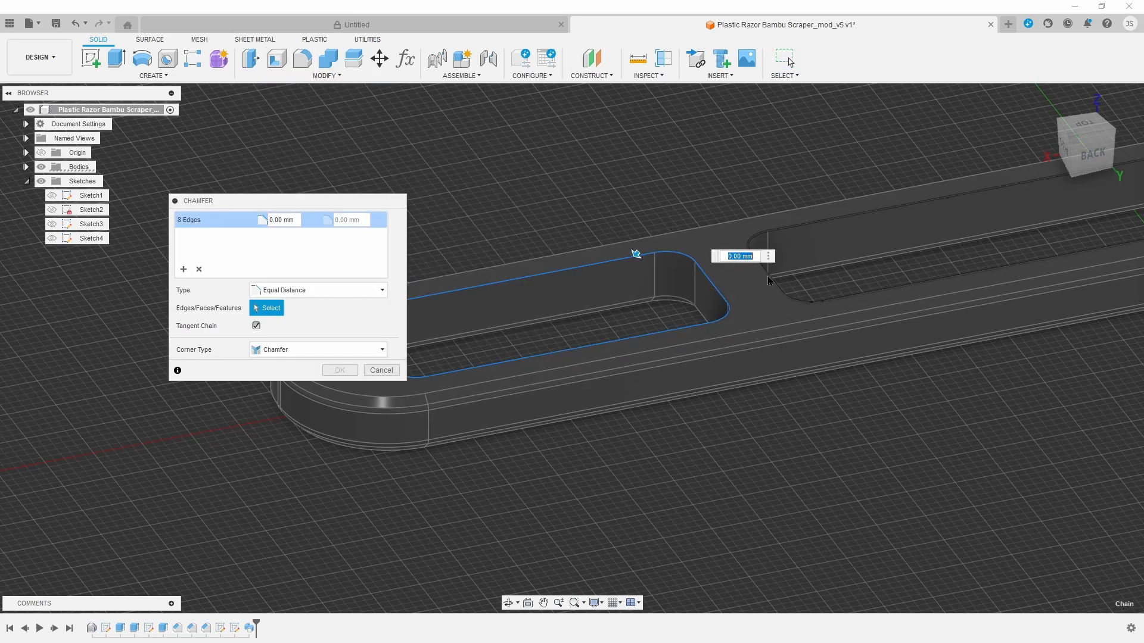
click(640, 257)
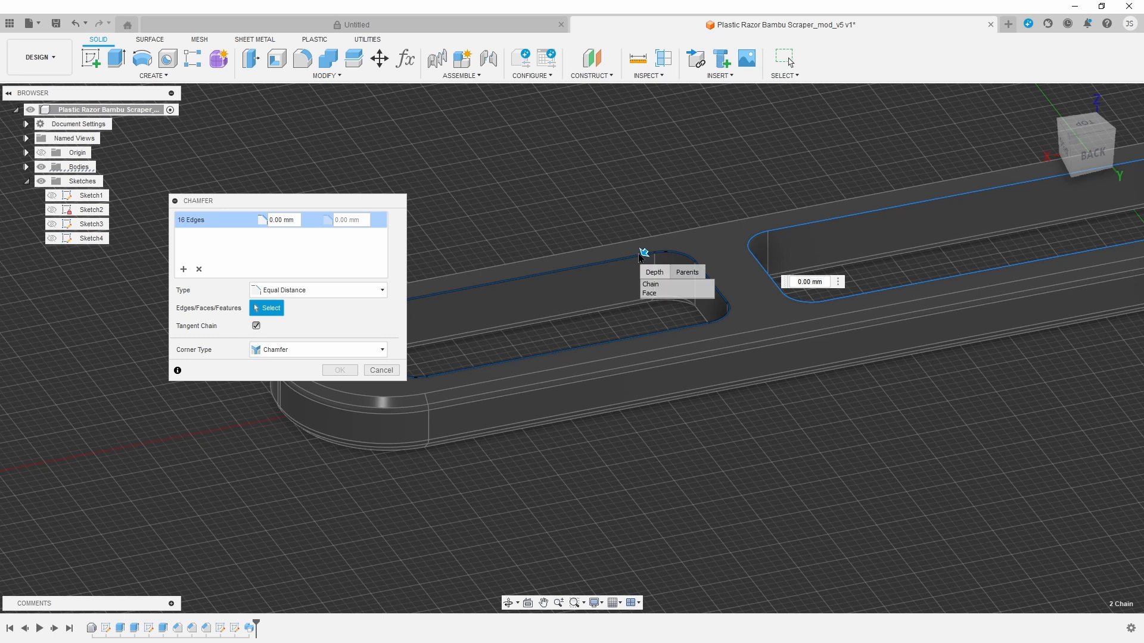
click(288, 218)
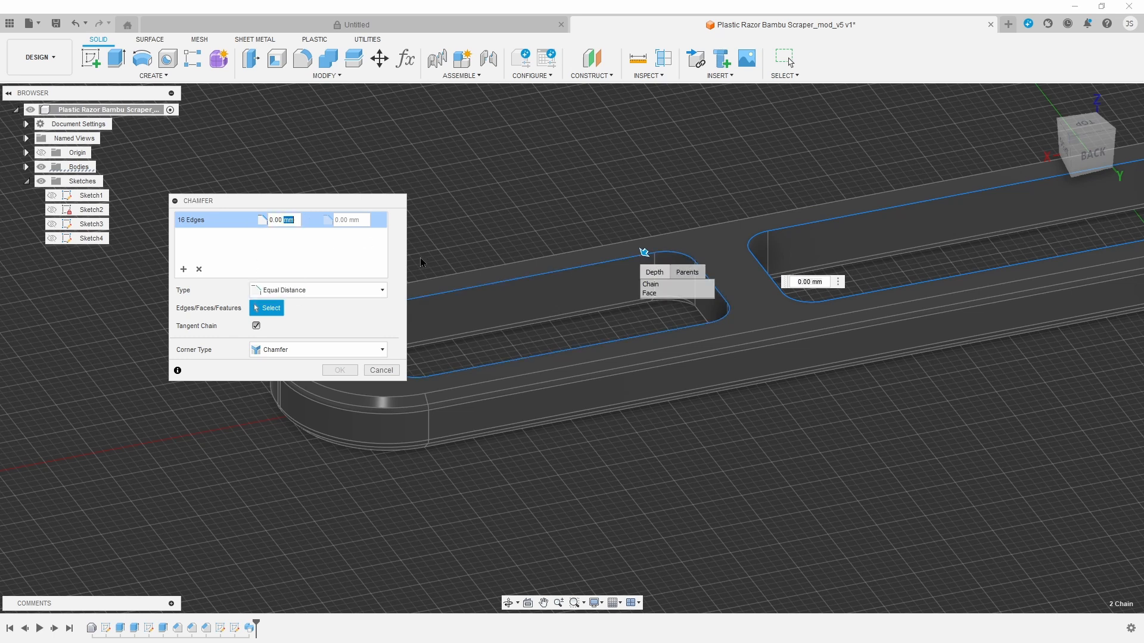
key(BackSpace)
key(BackSpace)
key(BackSpace)
key(BackSpace)
key(BackSpace)
key(BackSpace)
text(1)
click(339, 370)
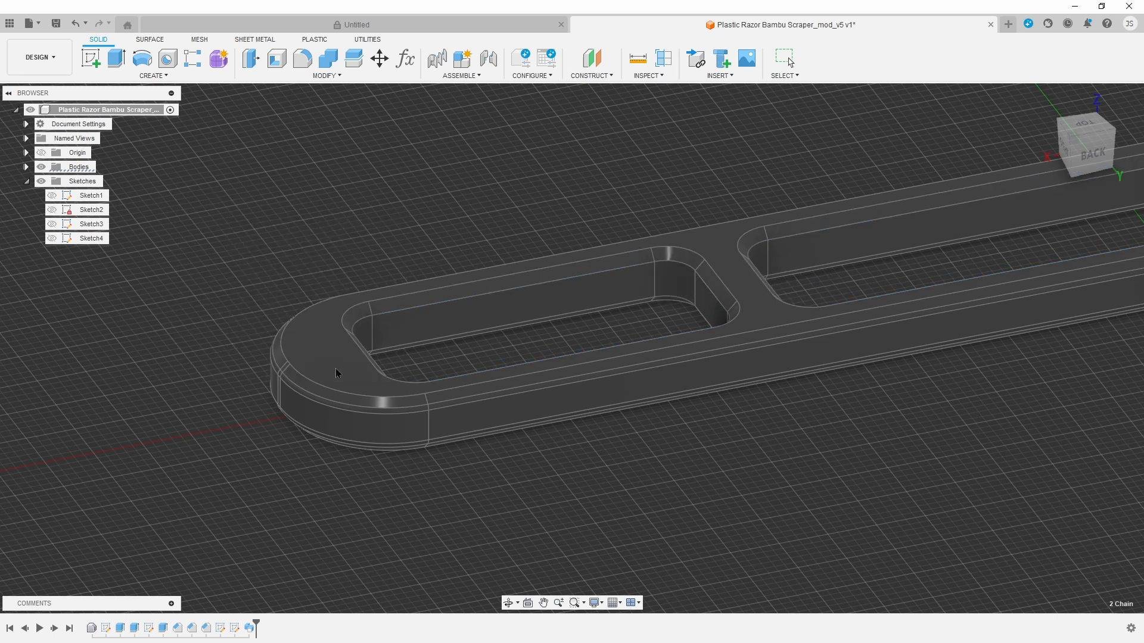
- Start a sketch on the scraper head's top face and project the four straight edges of the trapezoidal opening
scroll(335, 369, down, 4)
scroll(695, 355, up, 8)
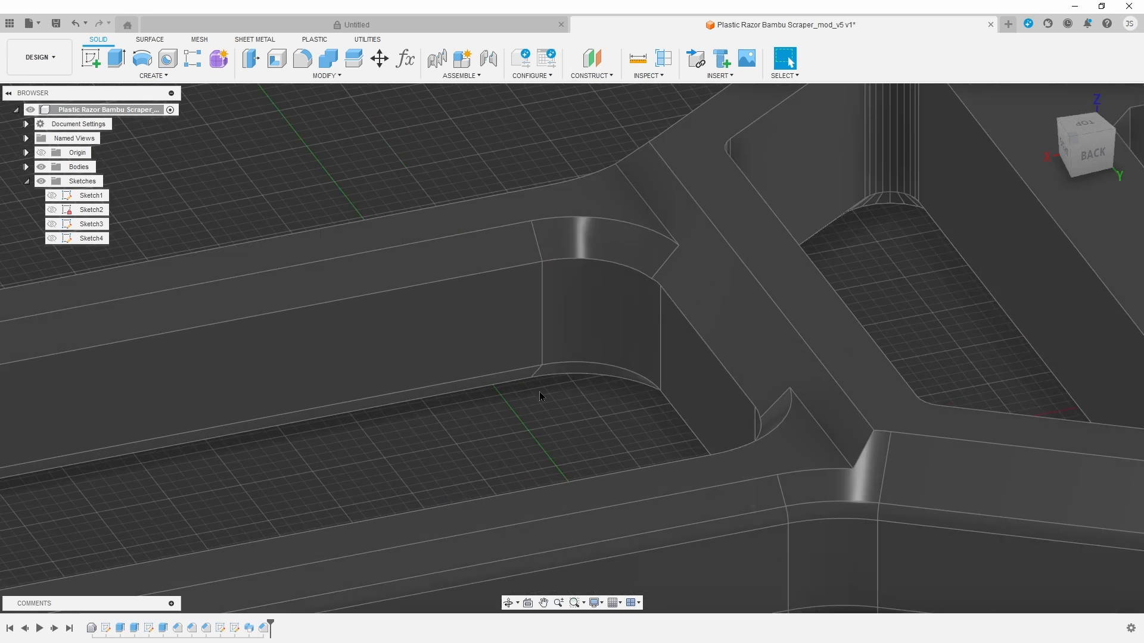
scroll(539, 402, down, 4)
scroll(596, 417, up, 4)
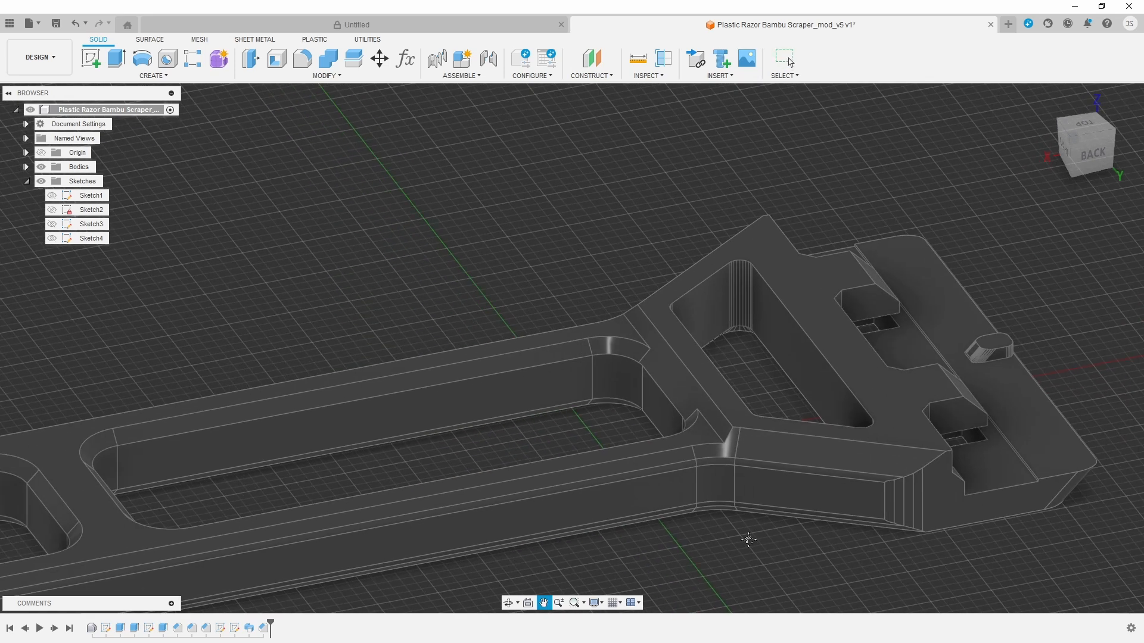
click(95, 64)
click(838, 434)
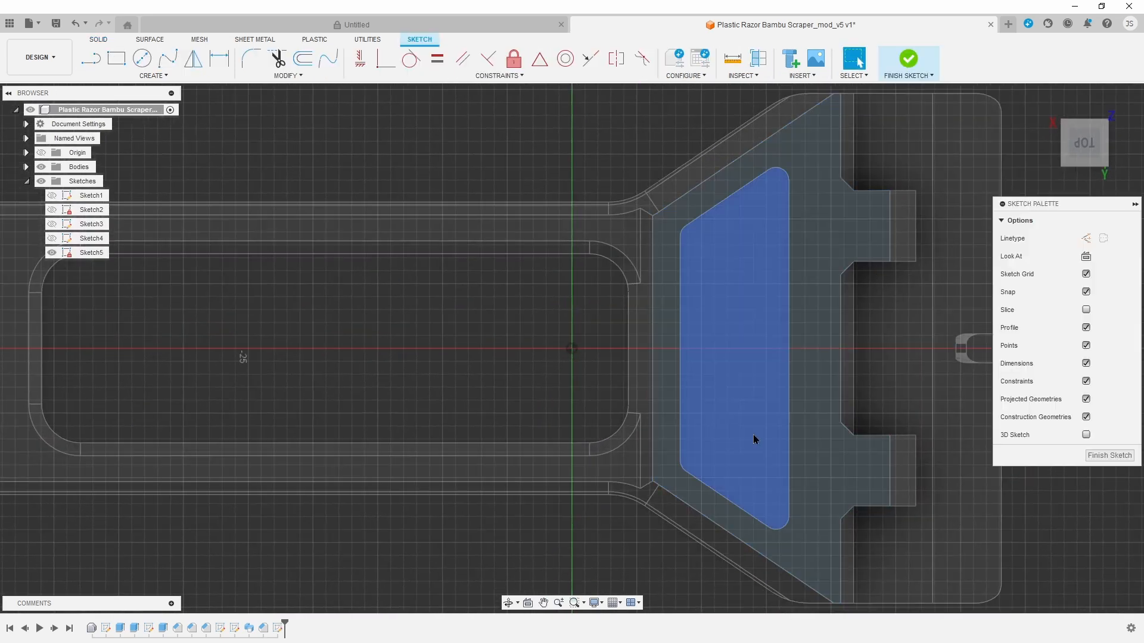
key(p)
click(789, 347)
click(728, 499)
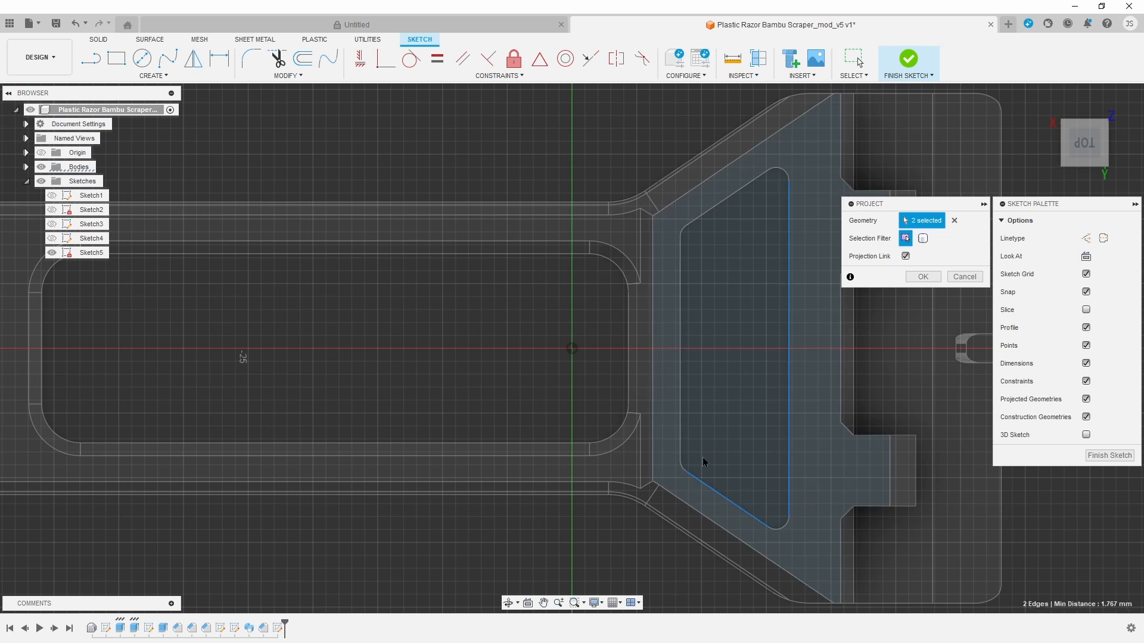
click(681, 388)
click(923, 276)
- Draw circles tangent to the adjoining projected lines in the opening's two upper corners, matching the rounding, the narrow-side one about 1 mm in radius
click(136, 74)
mouse_move(141, 112)
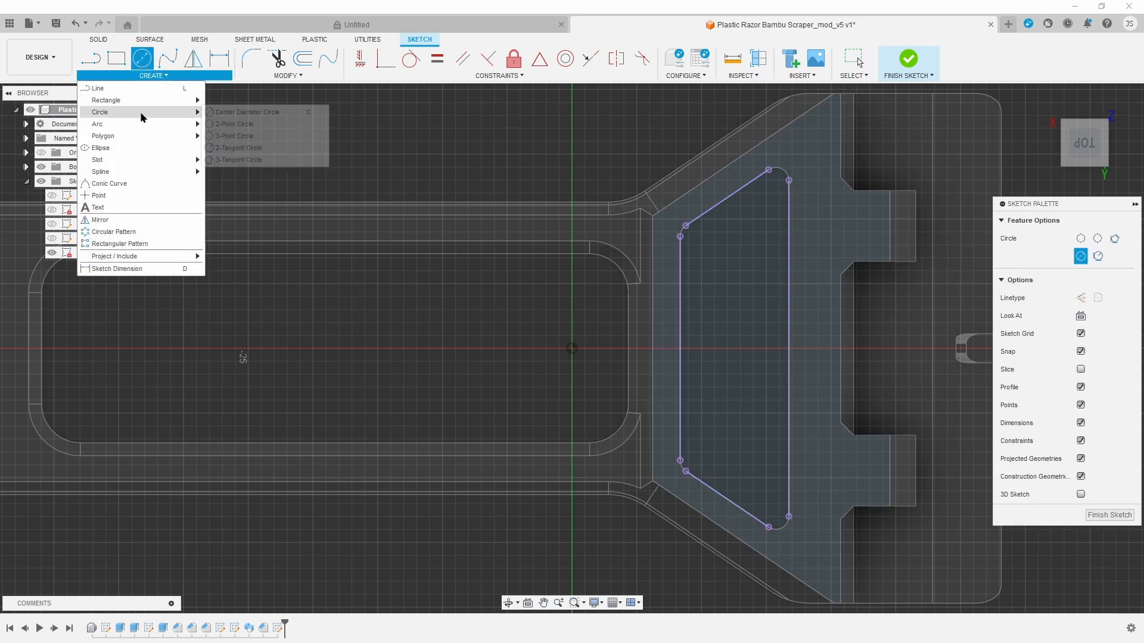
click(220, 158)
click(681, 263)
click(730, 196)
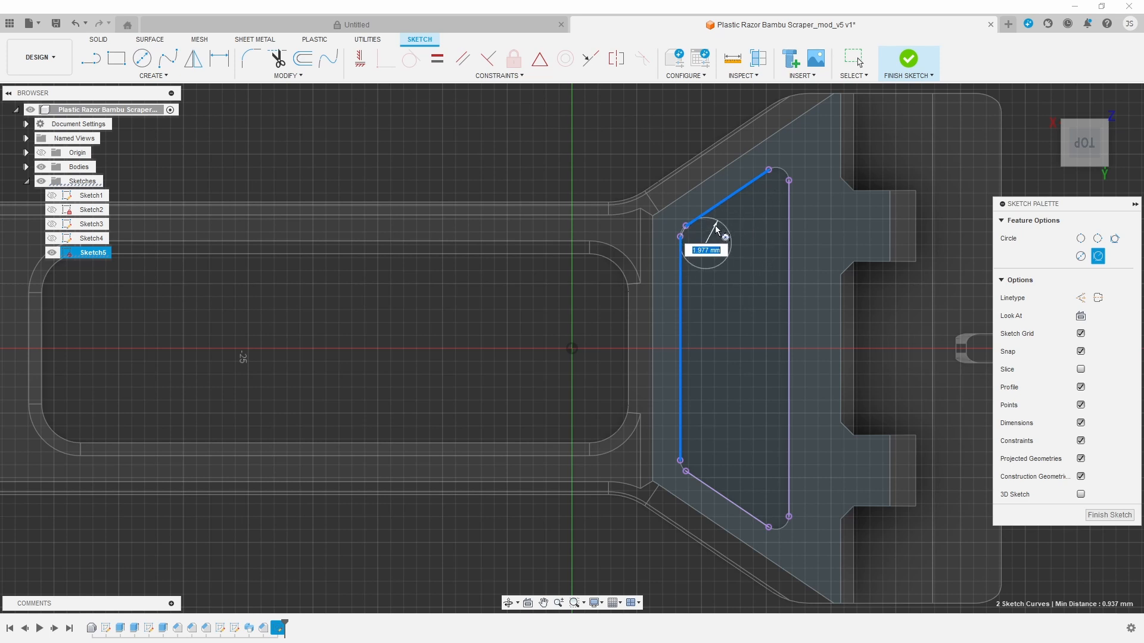
scroll(717, 229, up, 5)
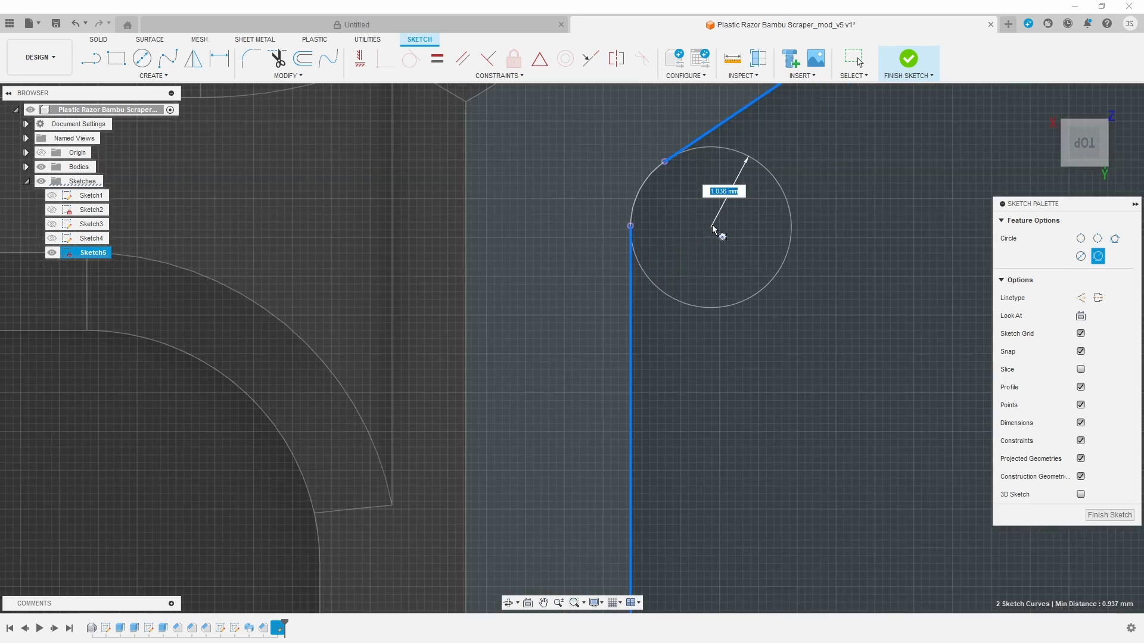
click(714, 228)
scroll(738, 326, down, 5)
middle_drag(886, 163, 712, 184)
click(703, 180)
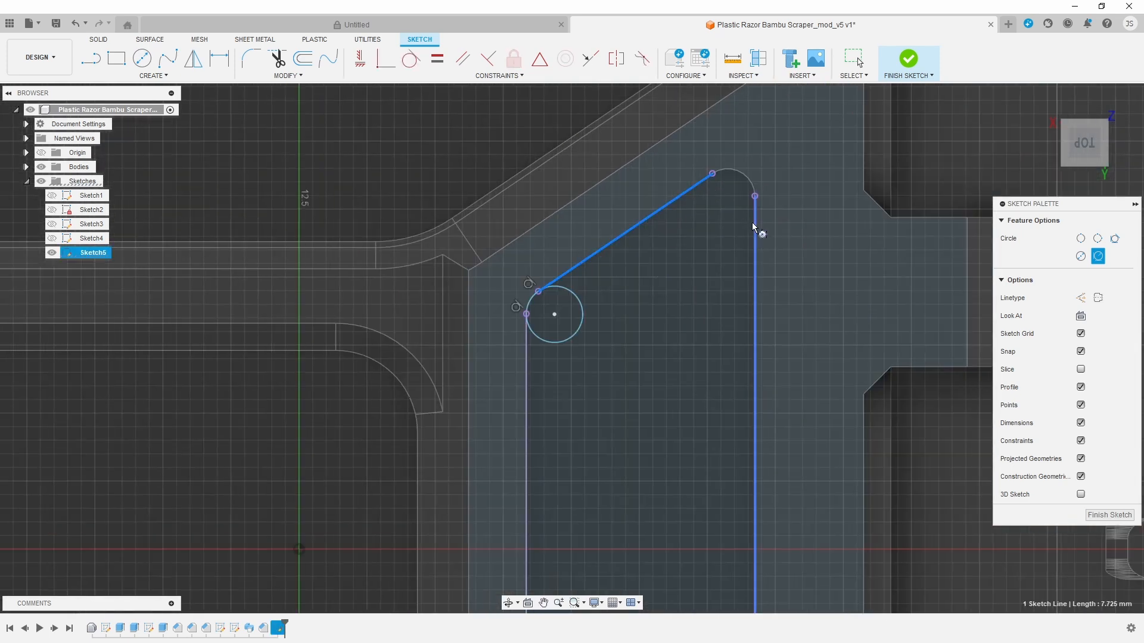
click(727, 195)
- Draw circles tangent to the adjoining projected lines in the opening's two lower corners, matching the existing rounding
scroll(748, 377, down, 4)
middle_drag(747, 377, 638, 316)
click(639, 315)
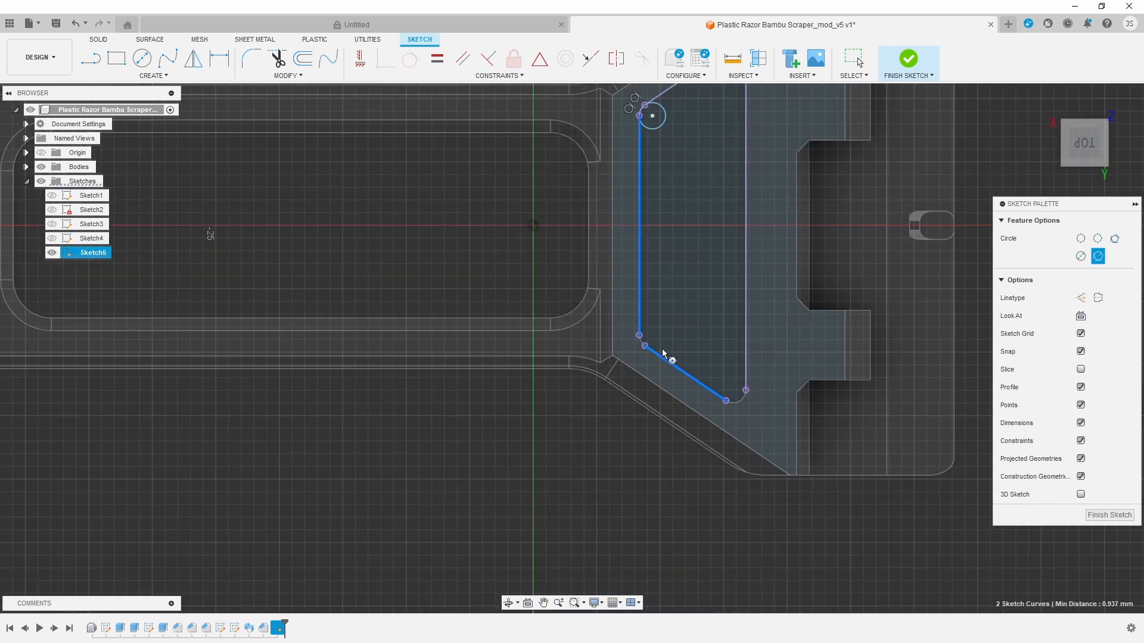
scroll(647, 328, up, 6)
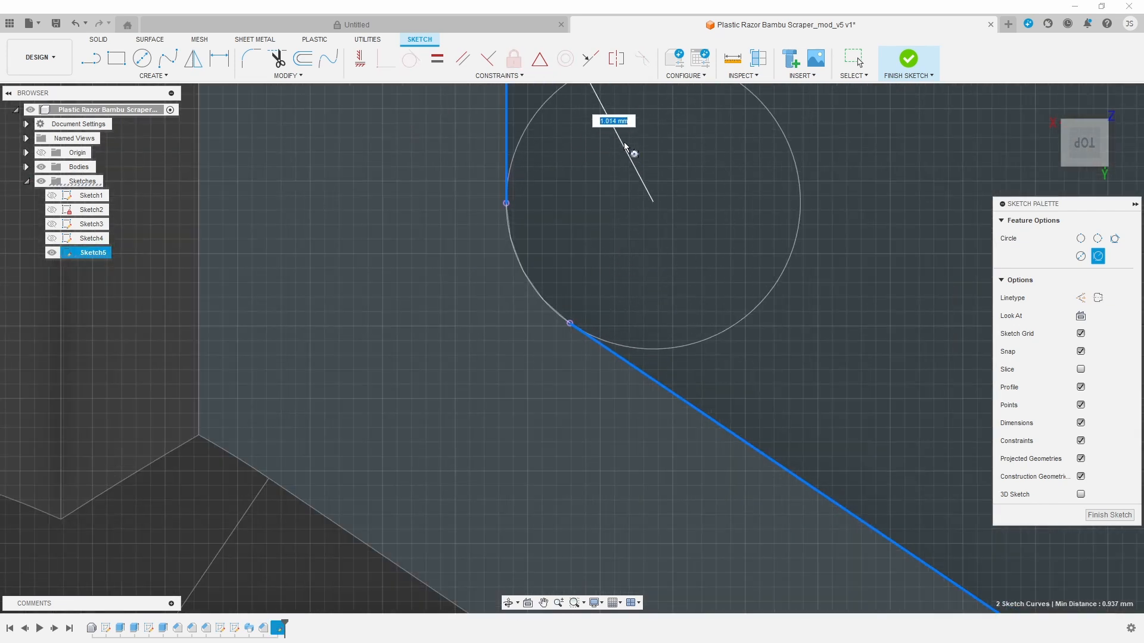
click(631, 137)
scroll(631, 137, down, 5)
middle_drag(1001, 489, 816, 425)
click(813, 424)
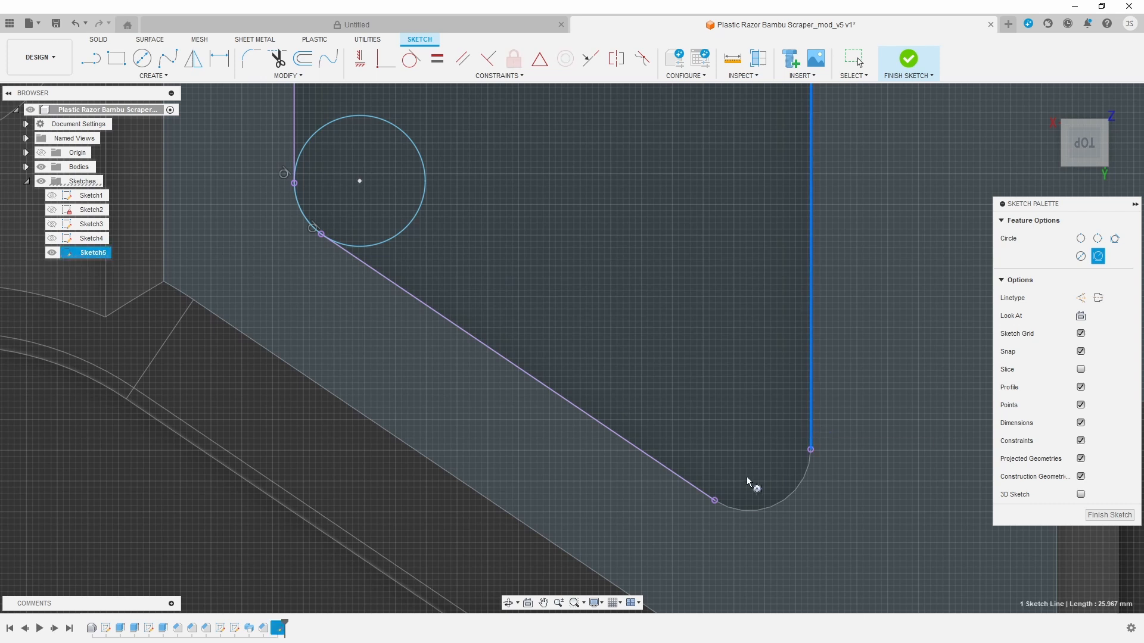
click(707, 498)
click(727, 460)
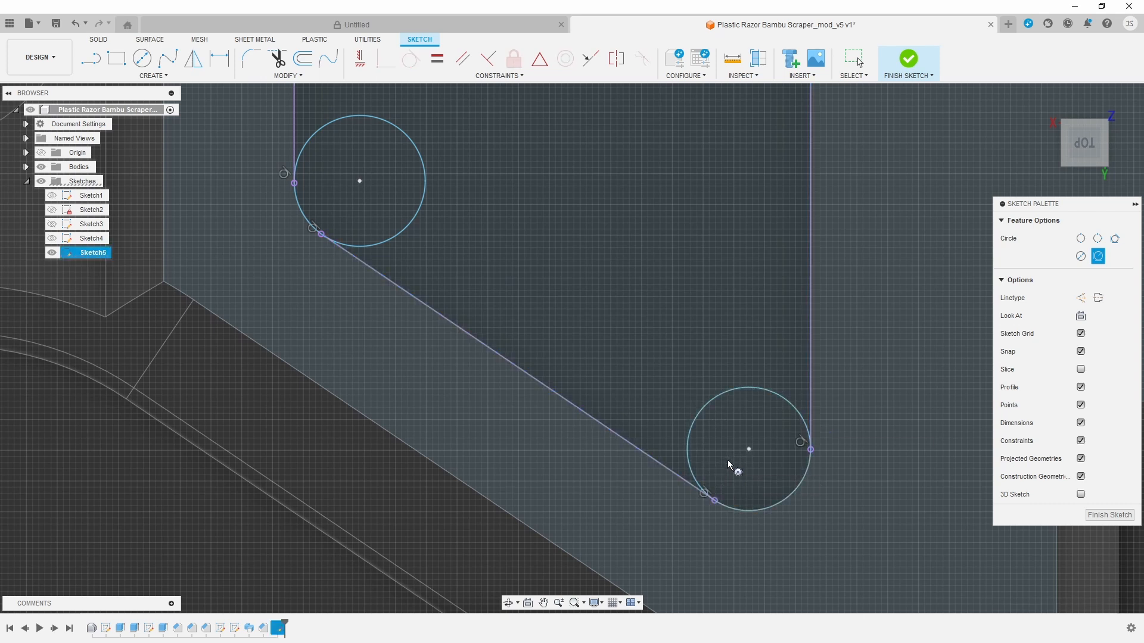
- Trim the four corner circles to arcs so the opening's outline is a closed path, and finish the sketch
click(278, 58)
click(422, 194)
scroll(696, 382, down, 5)
middle_drag(698, 278, 684, 569)
click(688, 203)
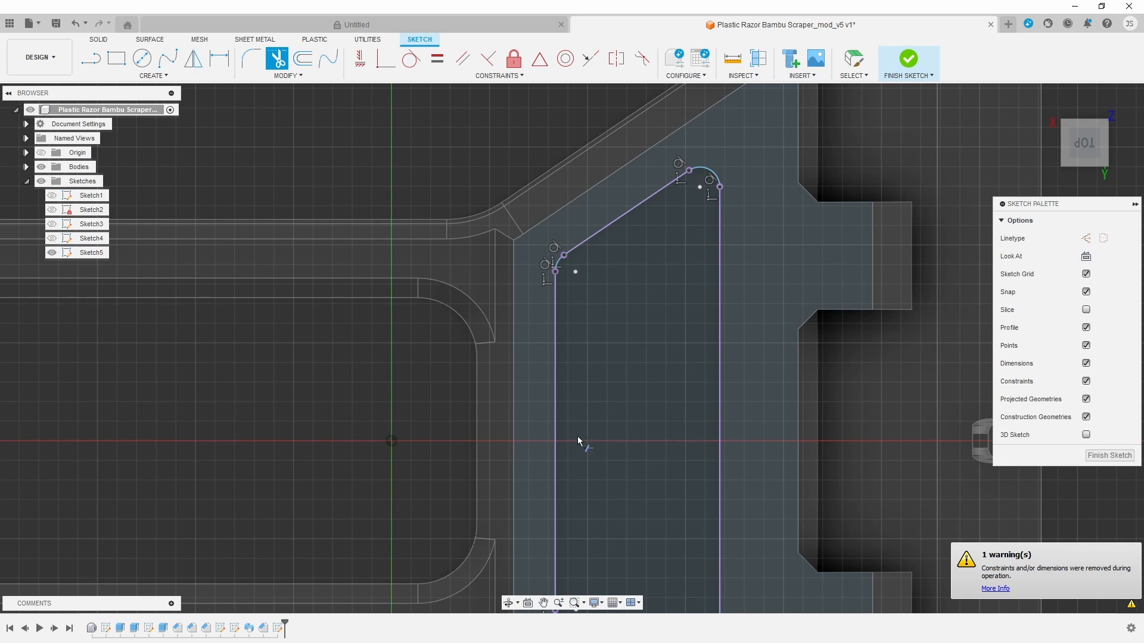
scroll(679, 509, down, 3)
middle_drag(942, 389, 967, 259)
click(908, 59)
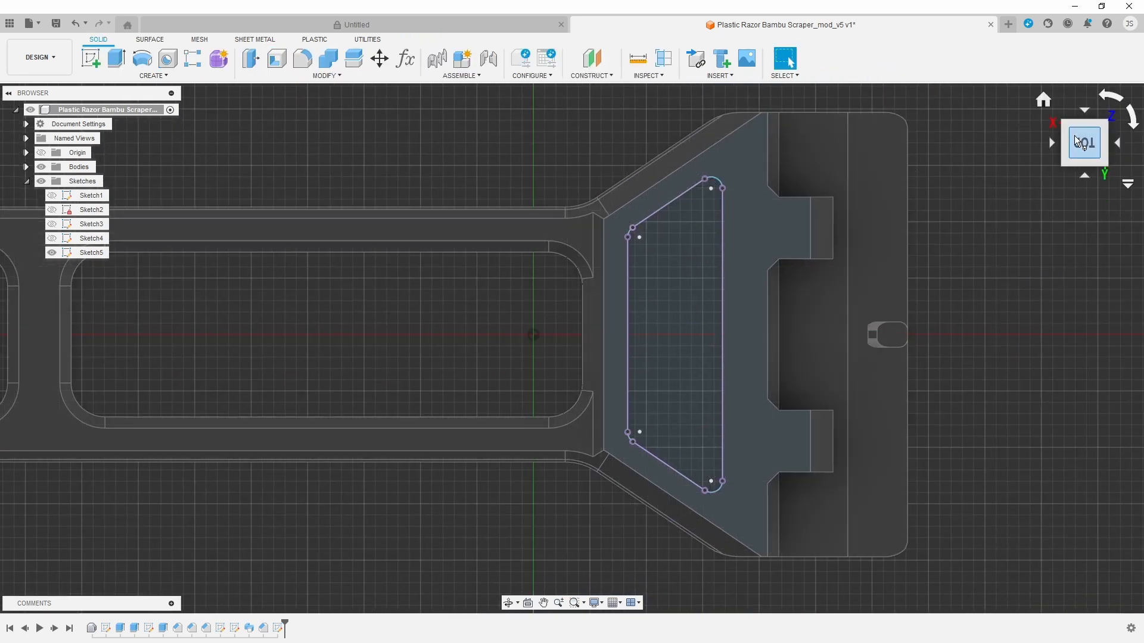
- Start a sketch on the vertical plane along the handle's length and project the opening's long straight edge nearest the blade
mouse_move(1049, 75)
shift+middle_down()
mouse_move(1077, 84)
mouse_move(878, 488)
shift+middle_up()
click(91, 59)
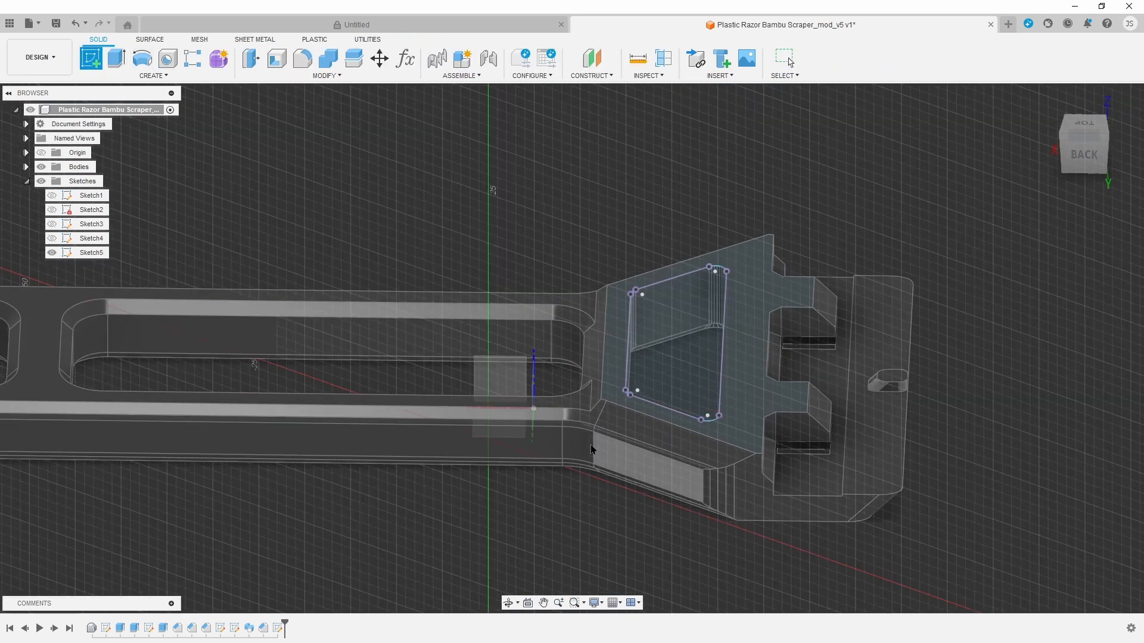
click(510, 382)
drag(1070, 137, 868, 299)
key(p)
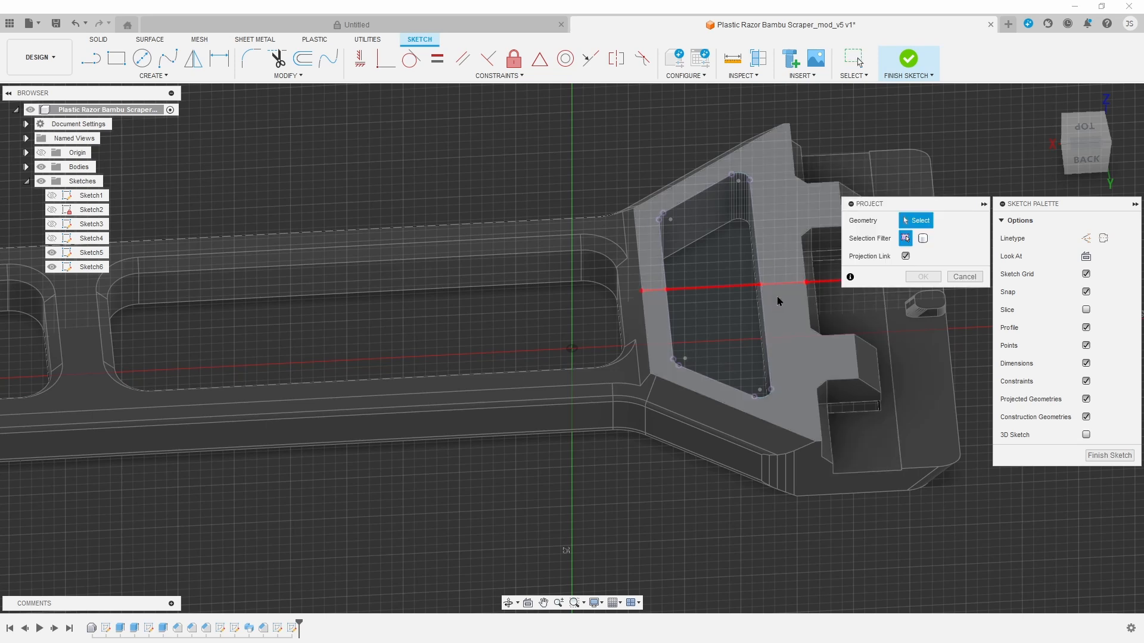
click(761, 290)
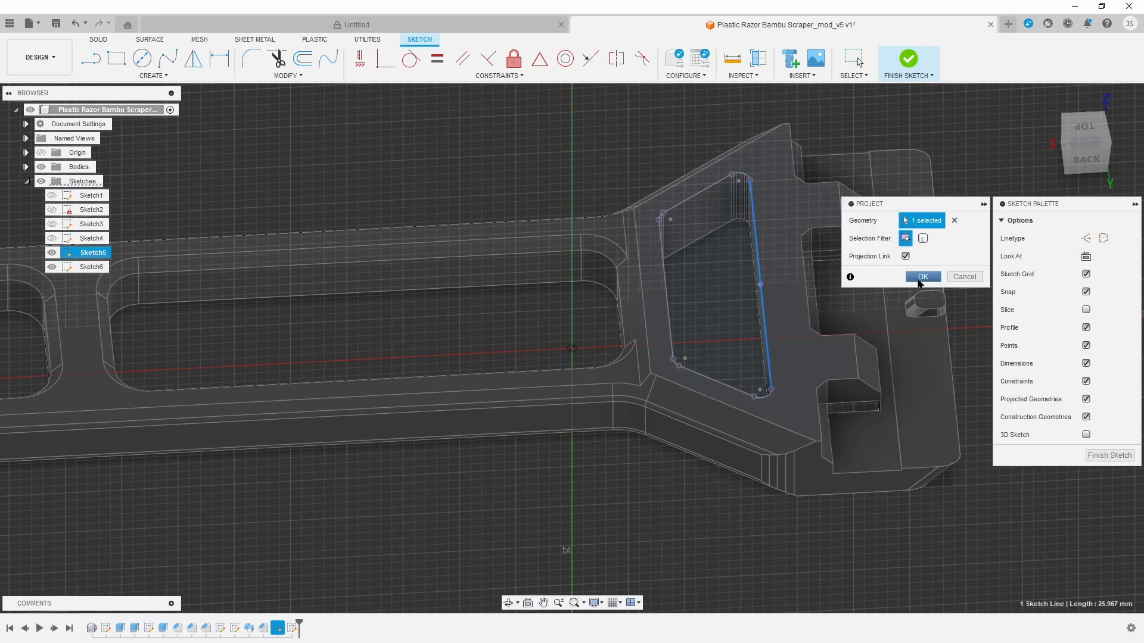
click(921, 279)
- Draw a small right triangle at the projected edge point with a 1 mm top leg and a 45° angle, and finish the sketch
click(91, 60)
click(761, 287)
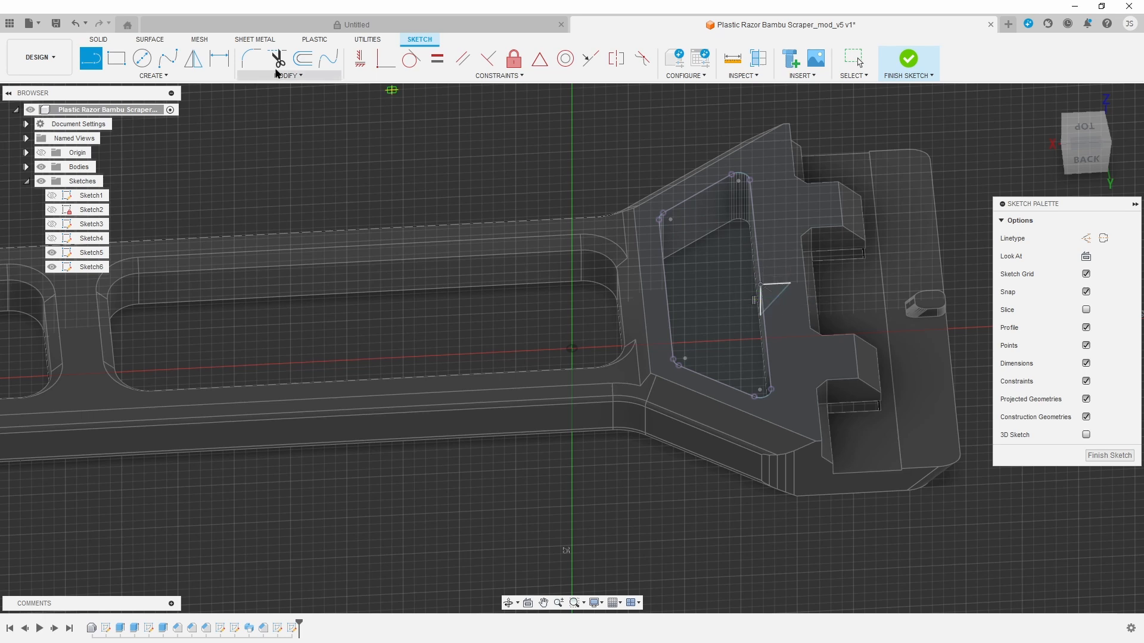
click(774, 260)
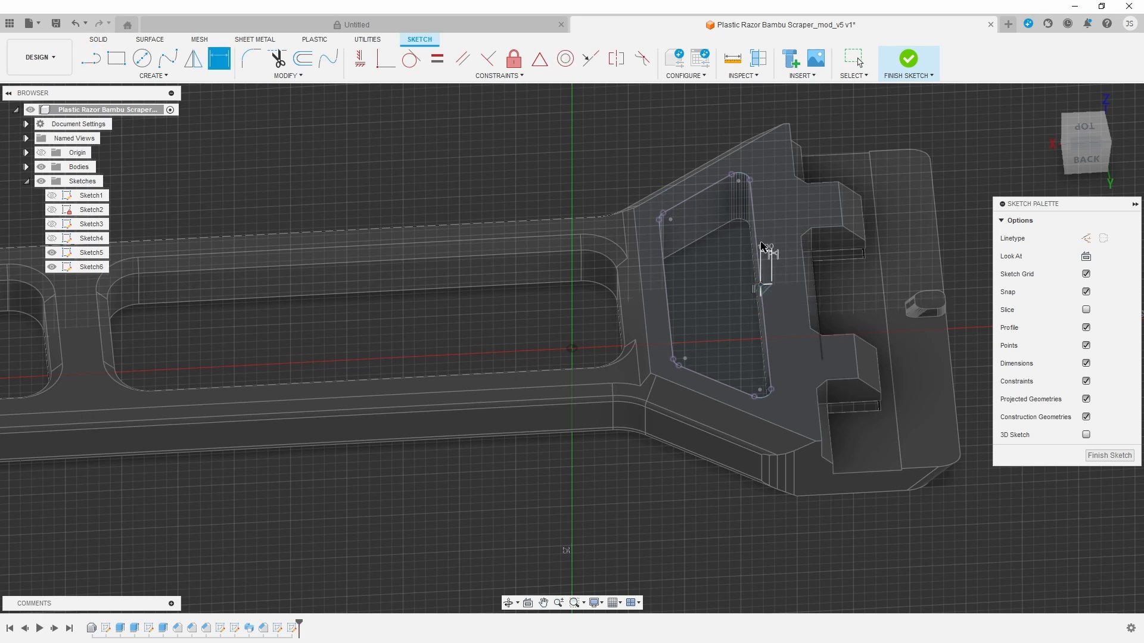
scroll(762, 246, up, 8)
click(789, 278)
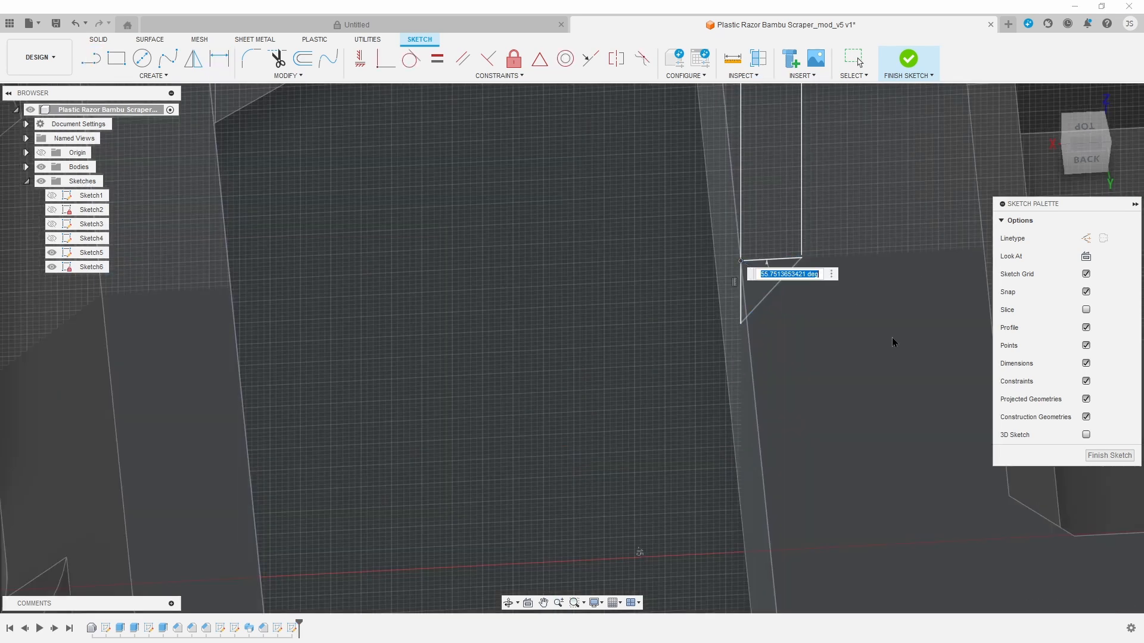
text(45)
key(Return)
click(1106, 455)
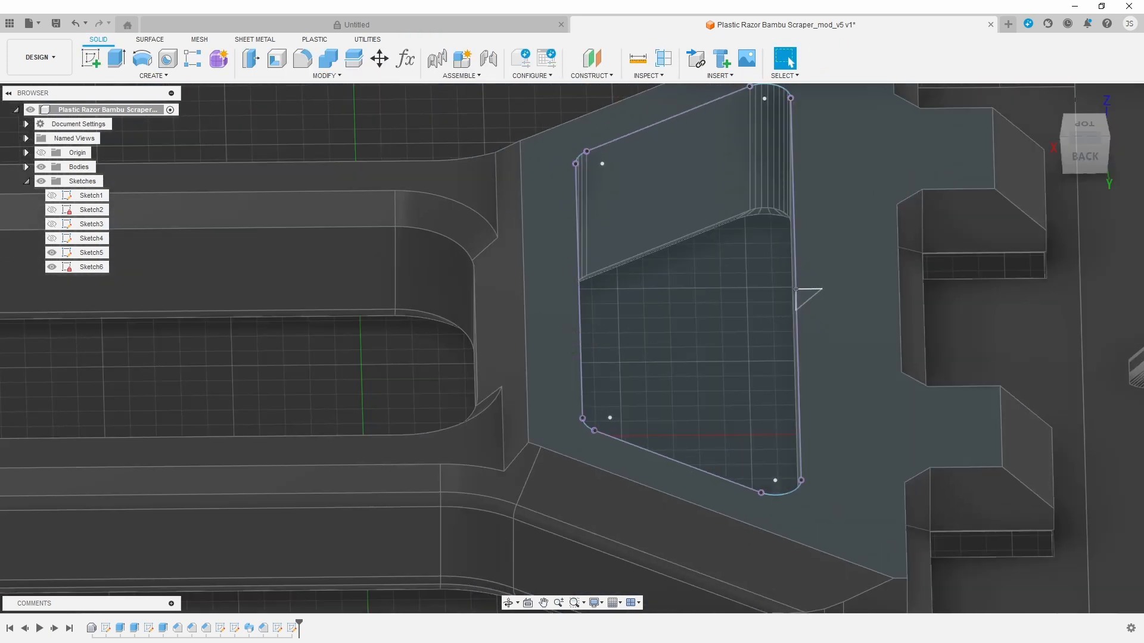
click(188, 77)
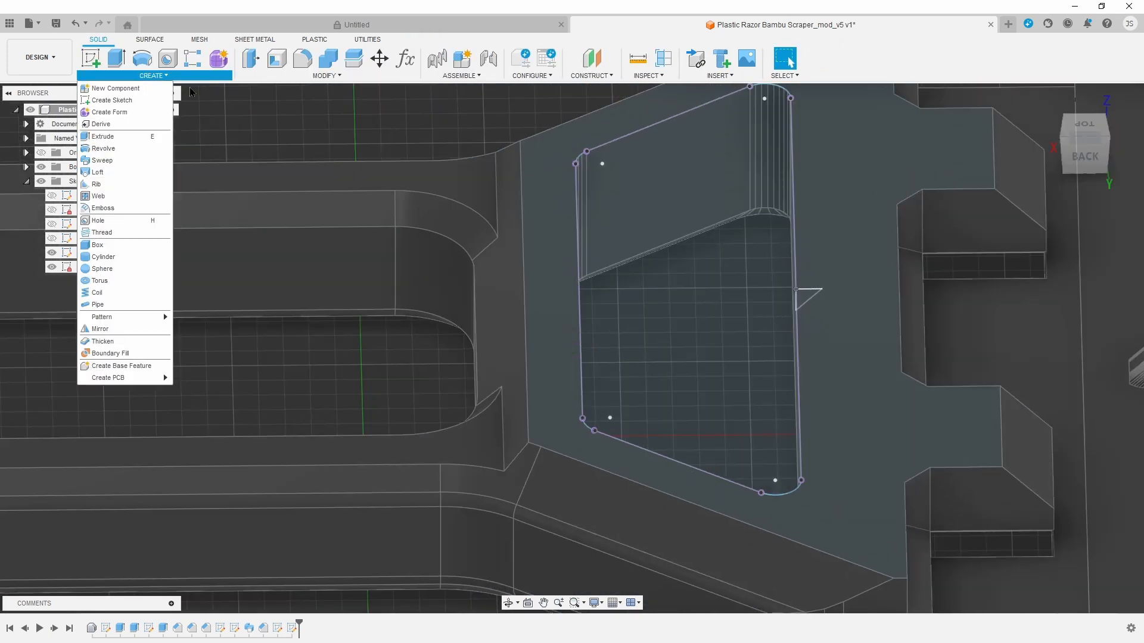
click(122, 160)
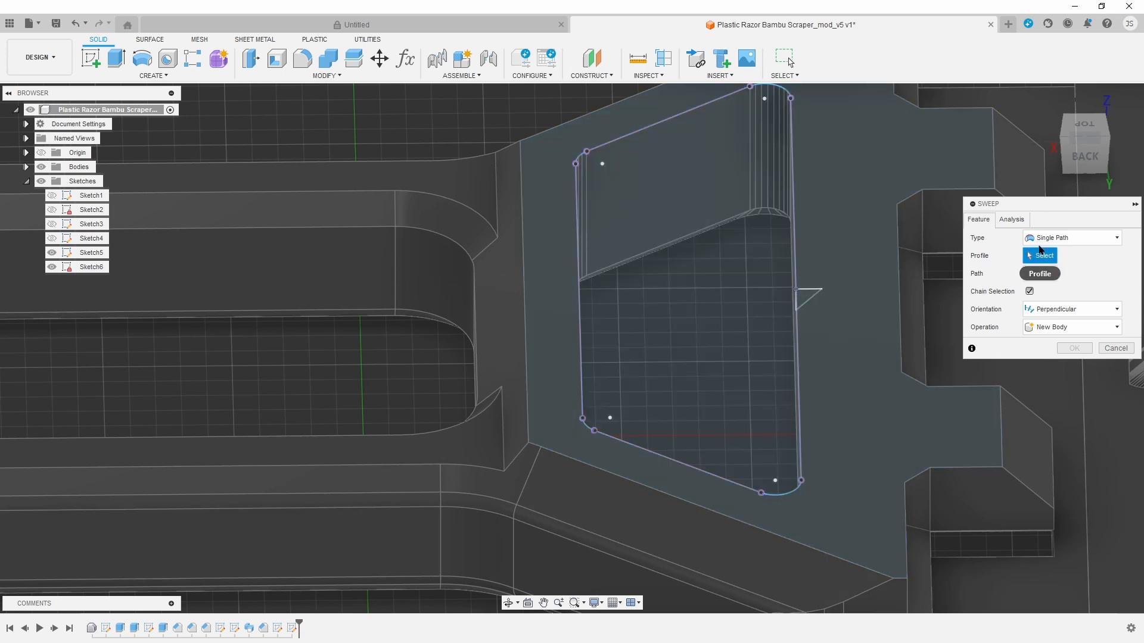
key(Escape)
- Reopen the triangle sketch and draw a larger right triangle around it, extending the sloped side past both ends
click(292, 628)
double_click(295, 630)
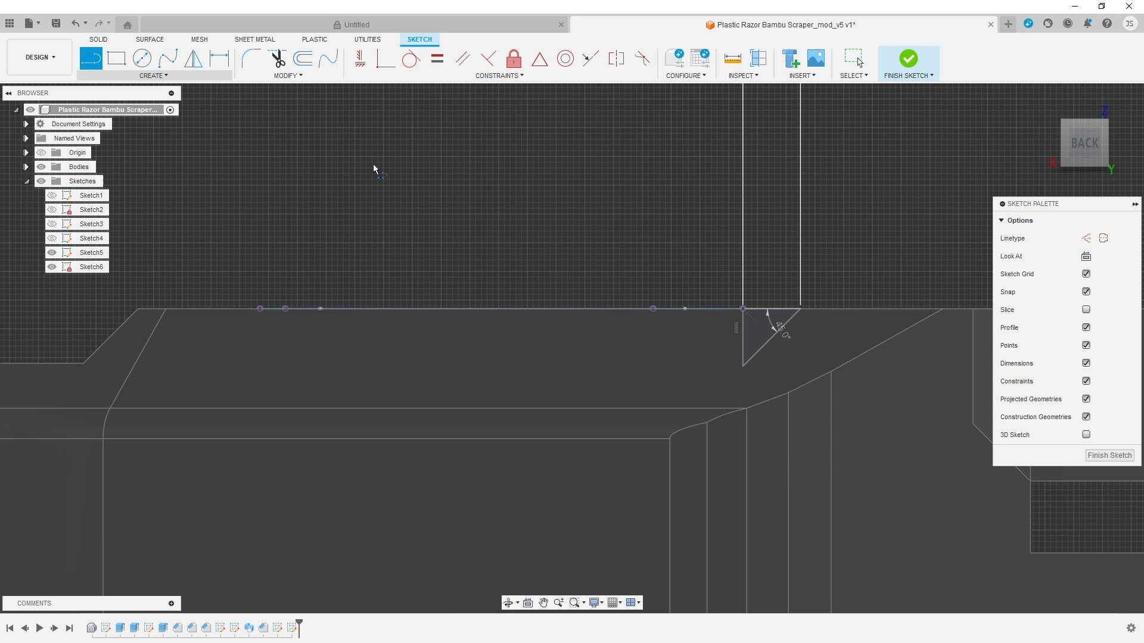
click(800, 309)
click(821, 289)
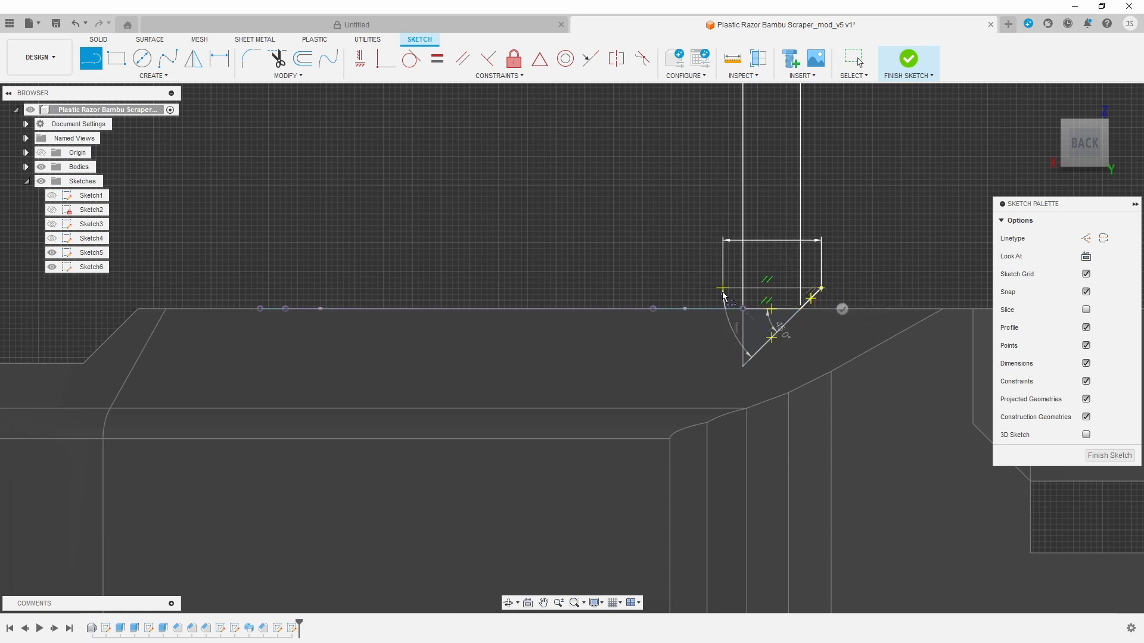
click(724, 289)
click(723, 386)
click(743, 367)
key(Escape)
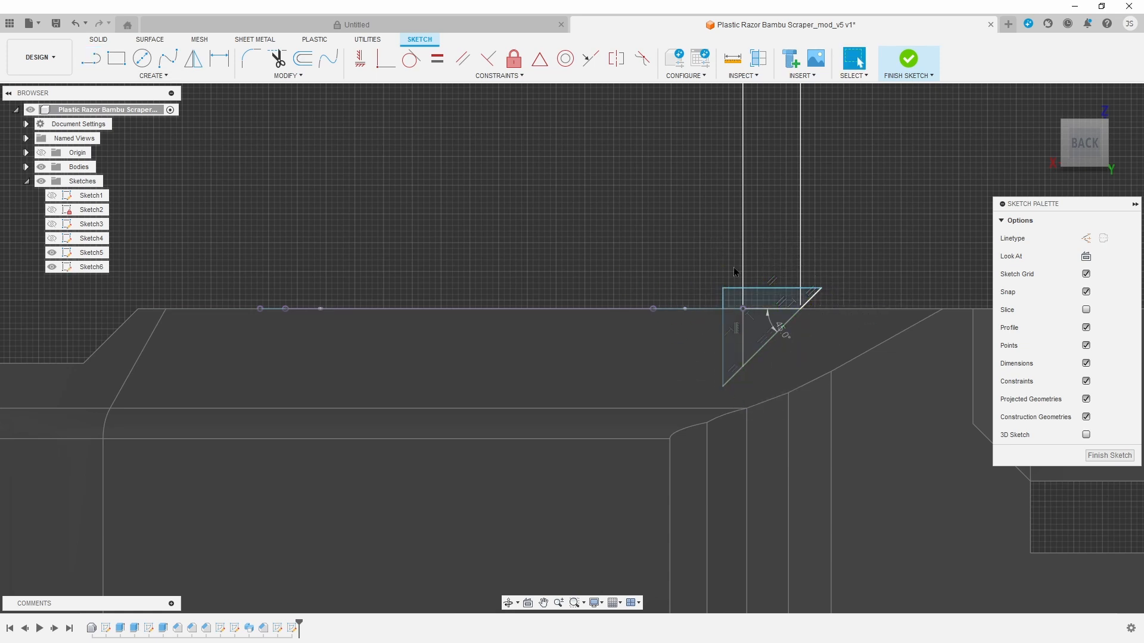
- Convert the two inner triangle legs to construction lines and finish the sketch
click(769, 309)
key(x)
click(915, 62)
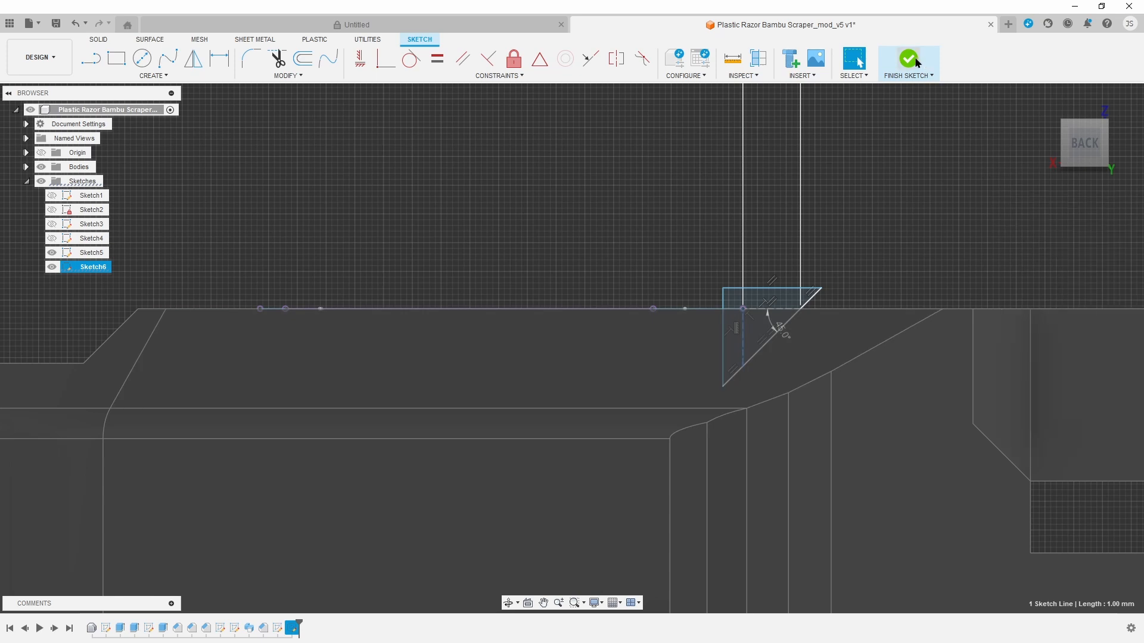
- Sweep the enlarged triangular profile as a cut along the closed outline of the trapezoidal opening
drag(1085, 143, 1087, 187)
scroll(612, 470, down, 5)
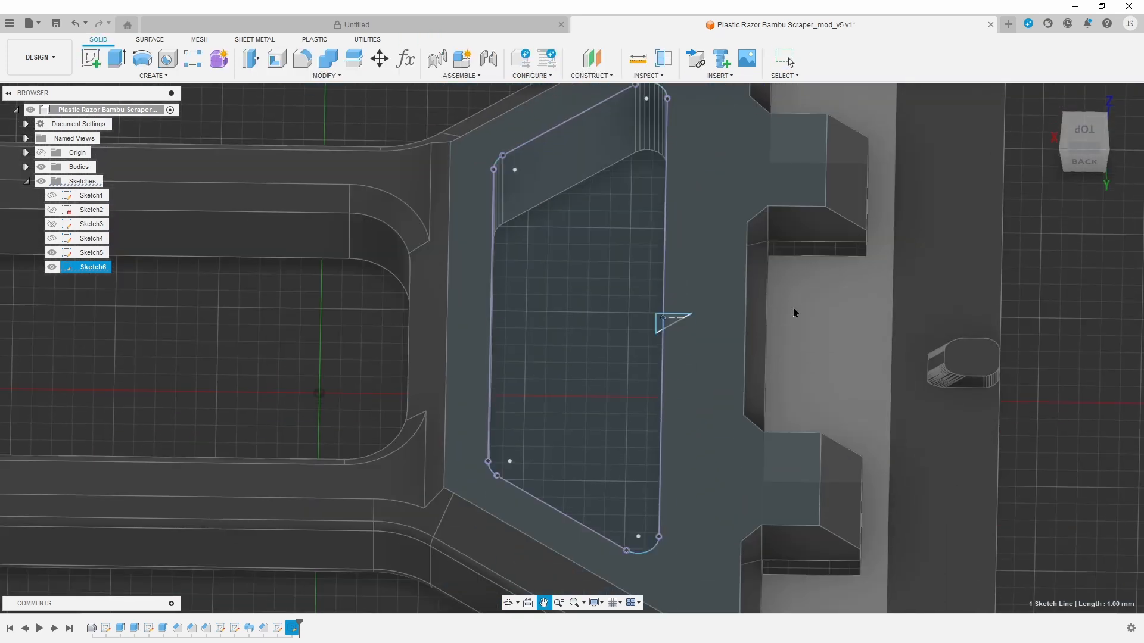
click(123, 78)
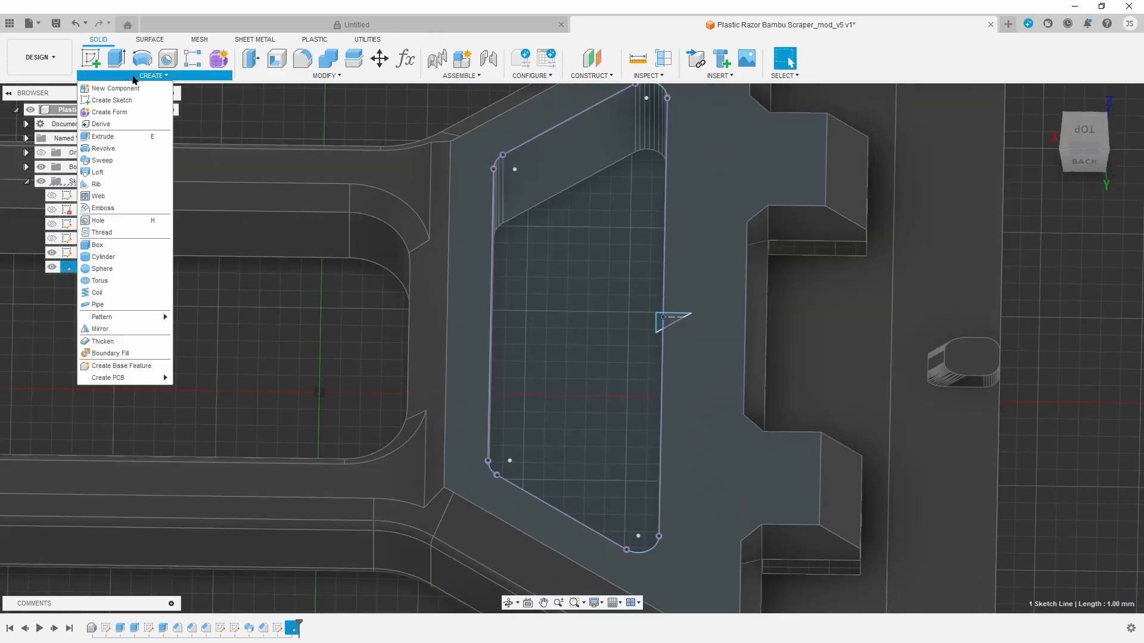
click(102, 149)
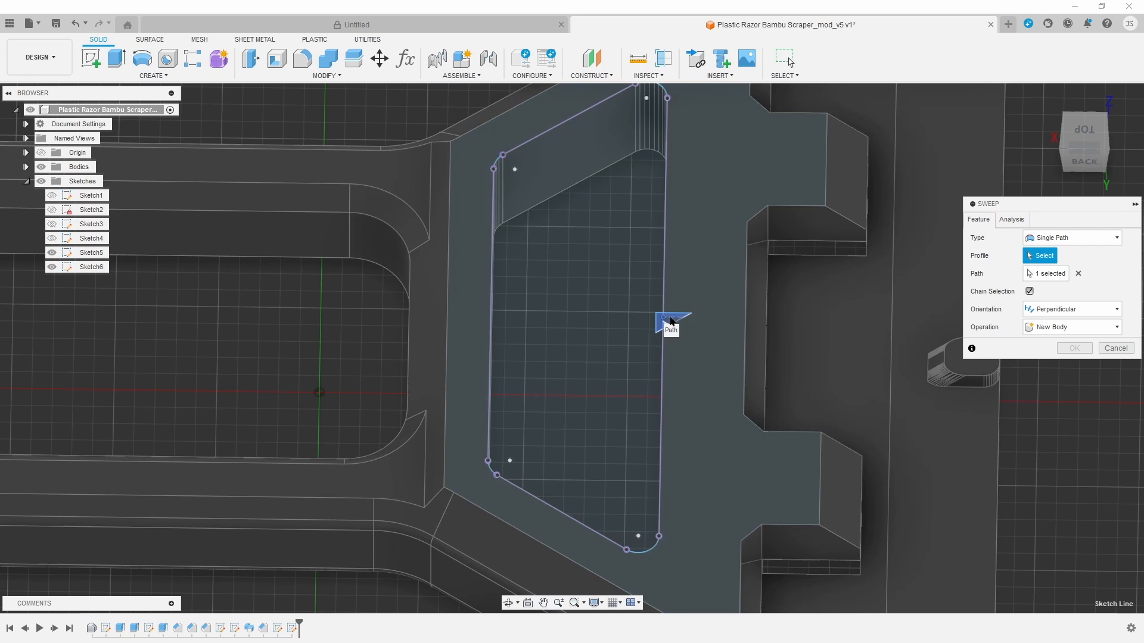
click(670, 321)
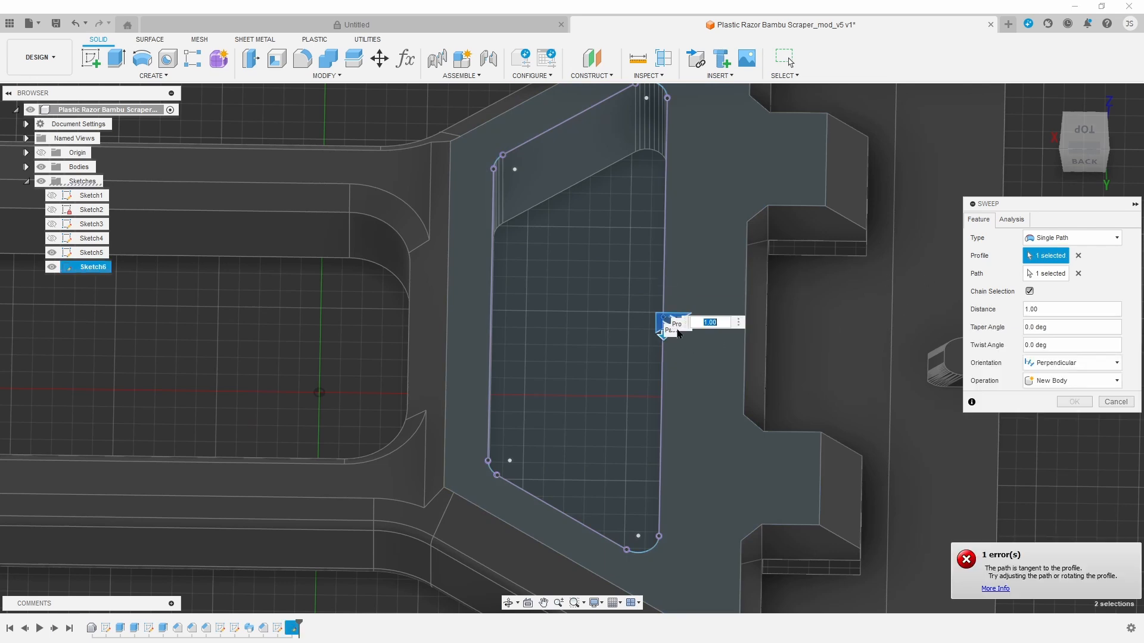
click(1049, 274)
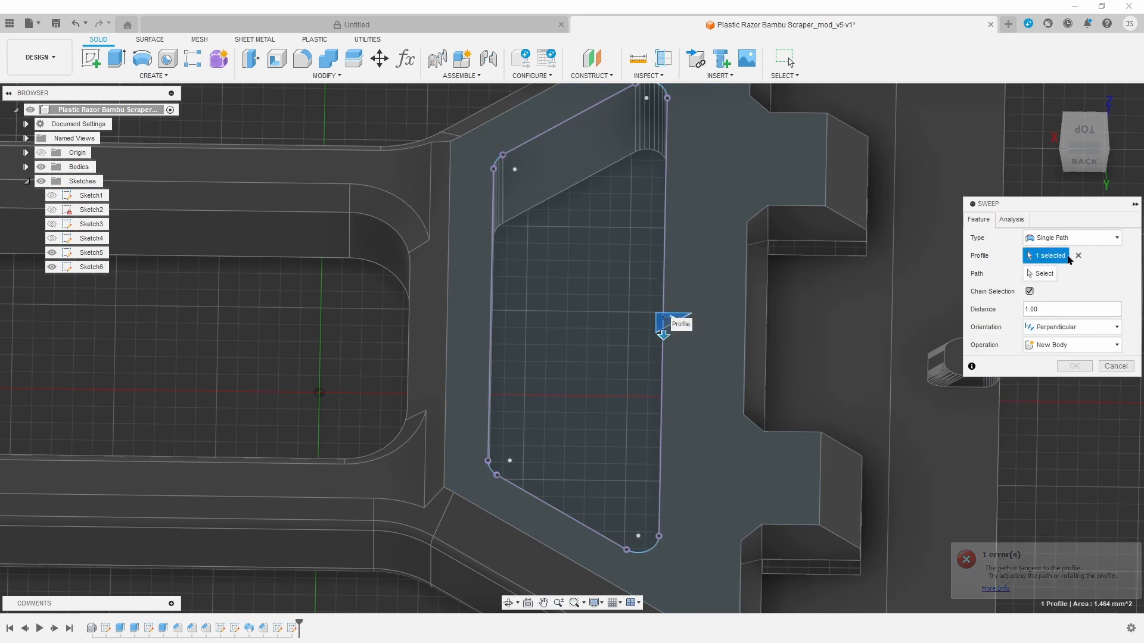
click(1078, 256)
click(671, 325)
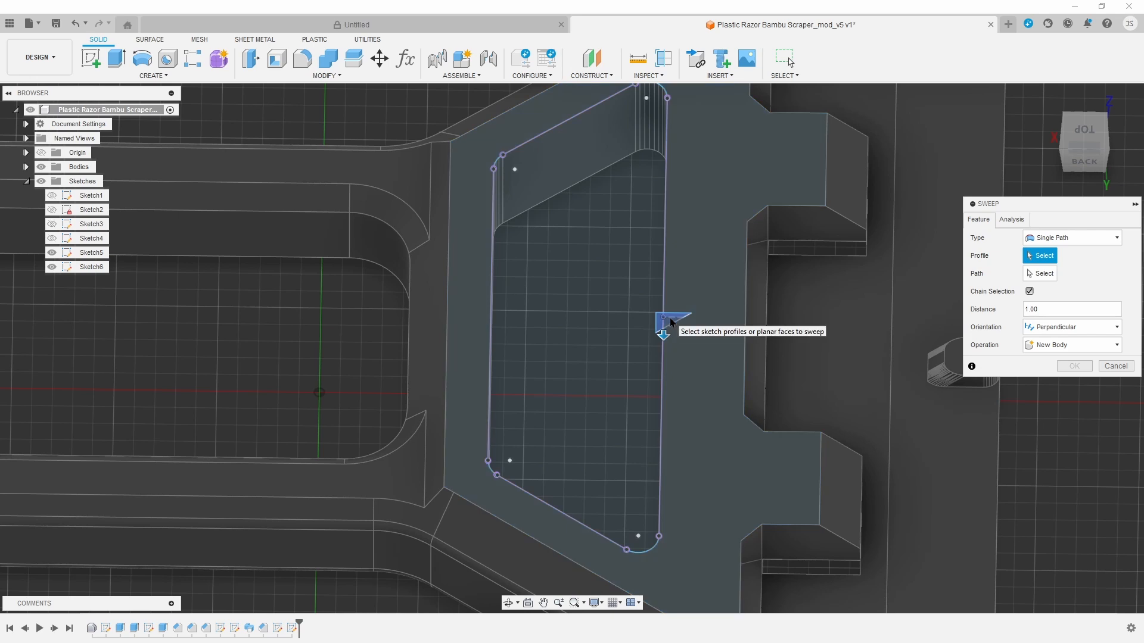
click(1047, 274)
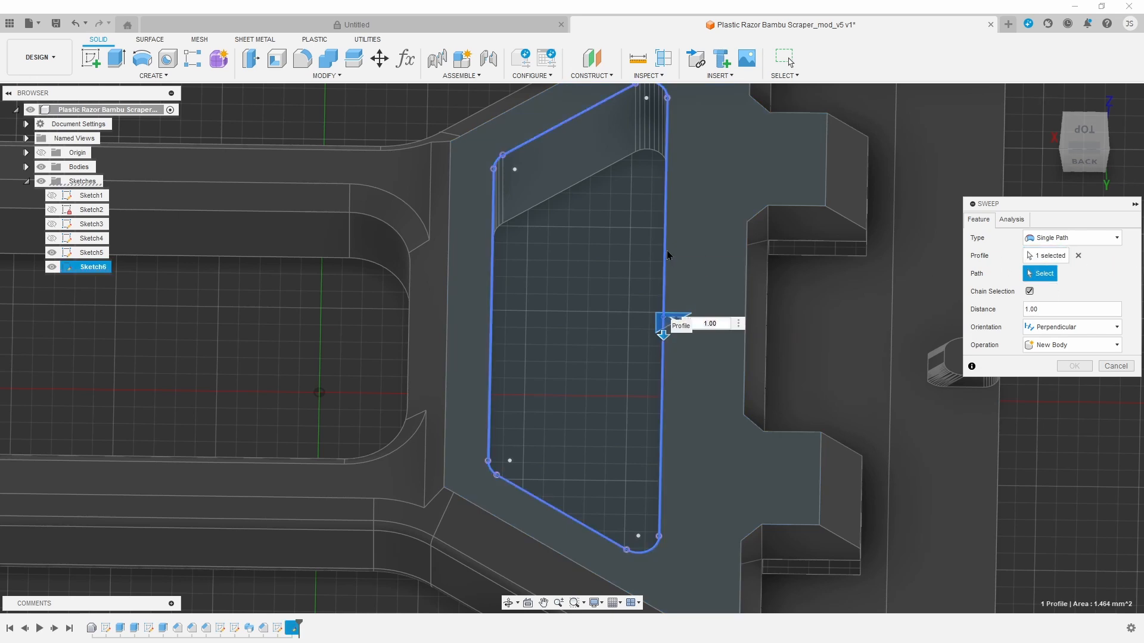
click(667, 253)
click(1074, 444)
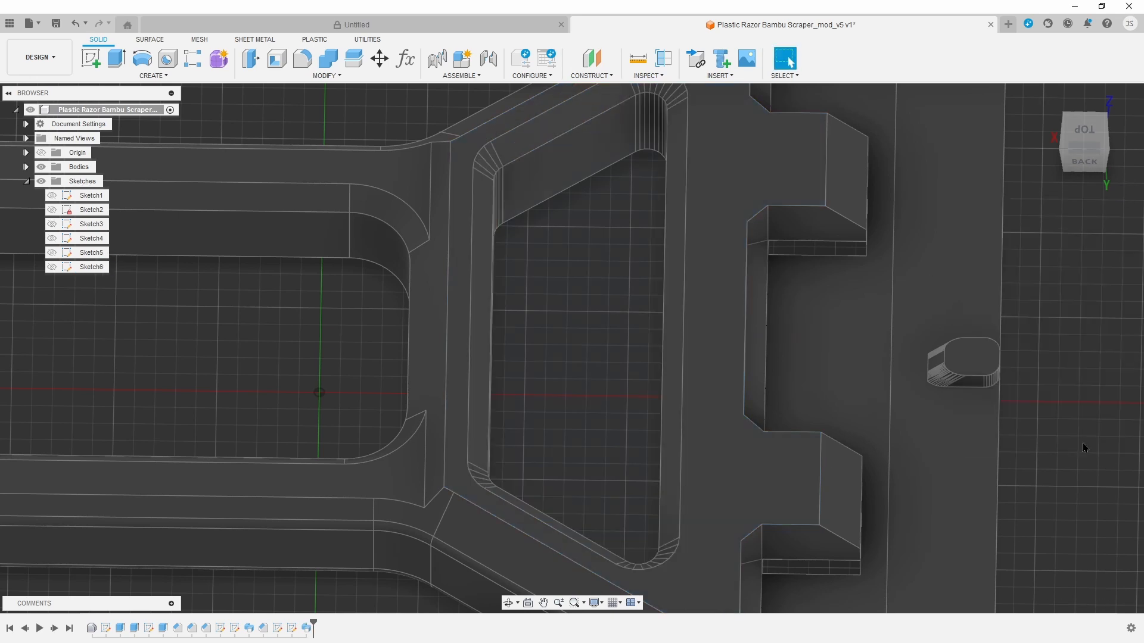
- Chamfer the four bottom edges of one rectangular opening in the scraper head by 1 mm, equal distance
drag(1081, 140, 1010, 167)
click(327, 76)
click(289, 113)
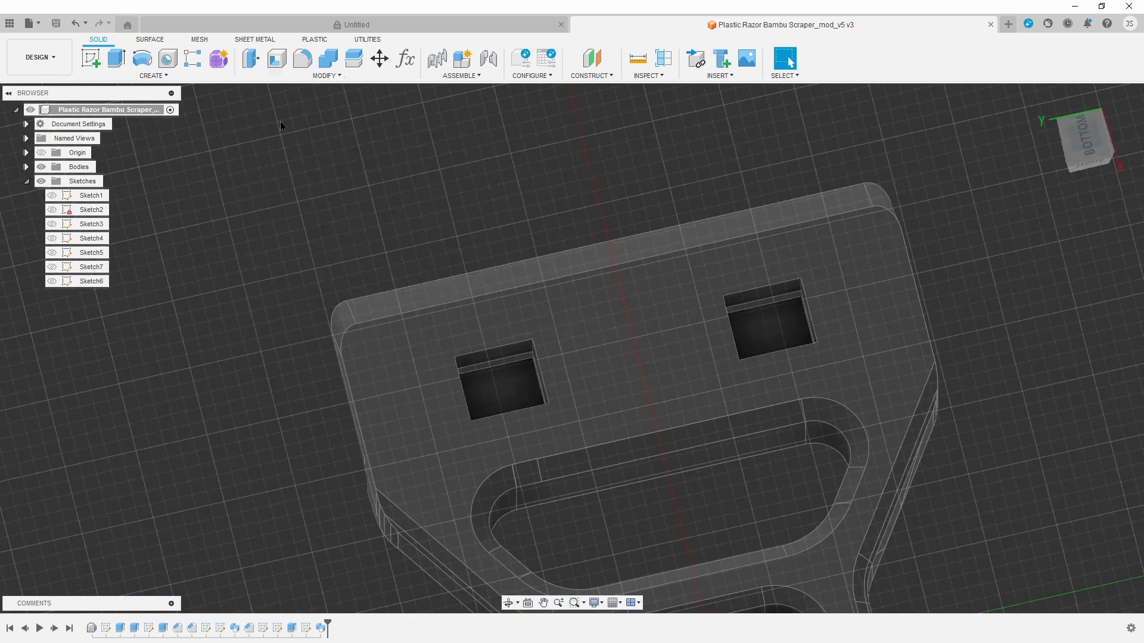
click(535, 357)
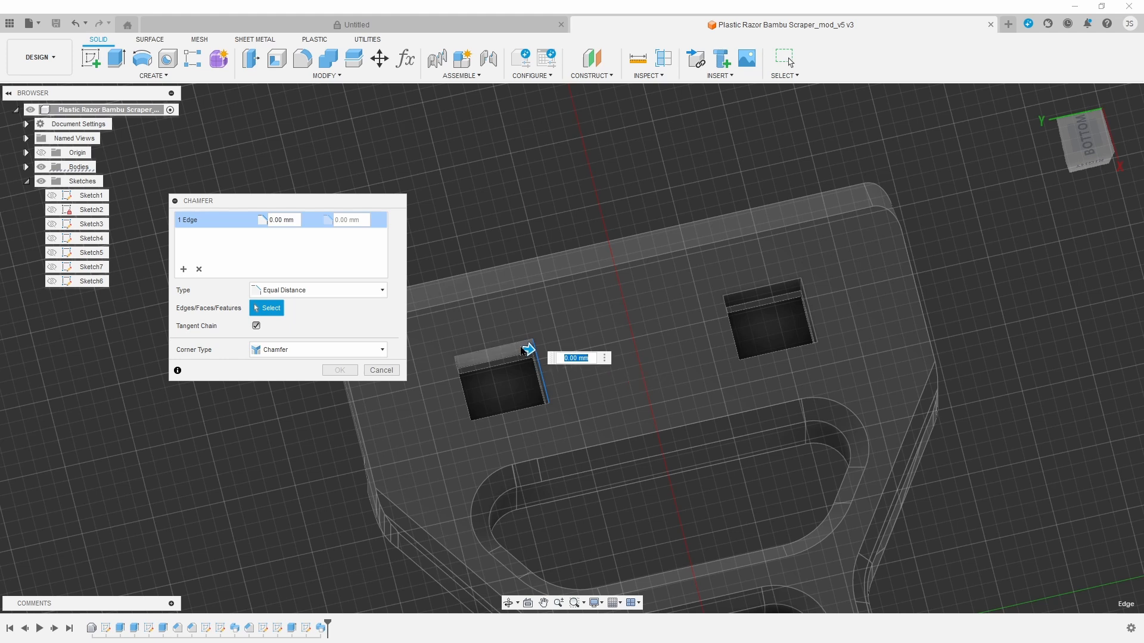
click(474, 397)
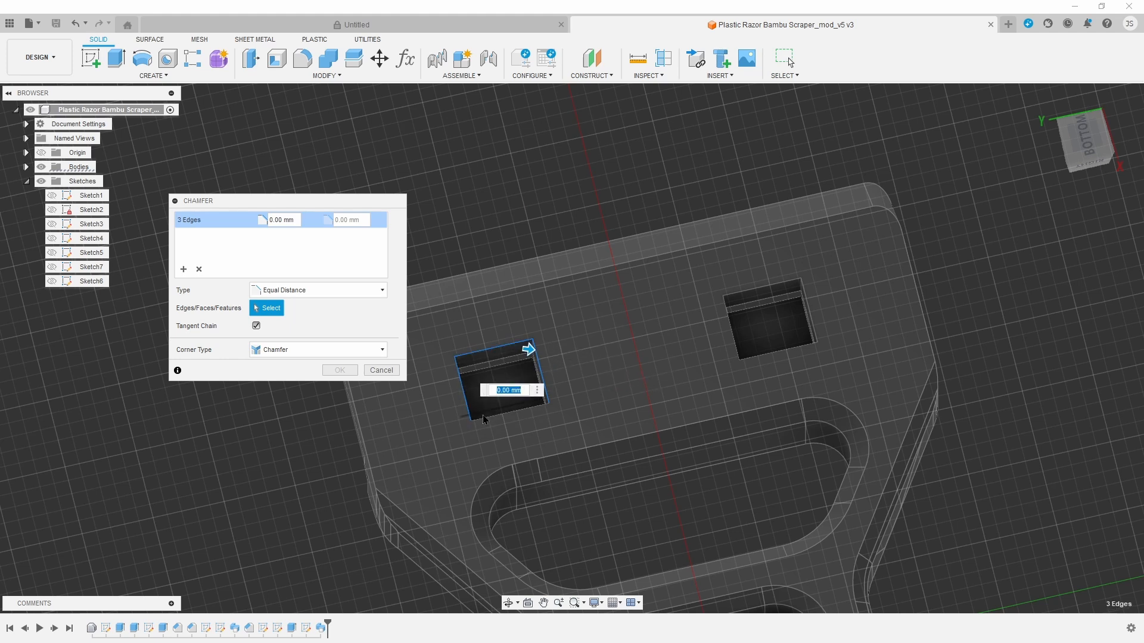
click(483, 415)
drag(527, 350, 530, 352)
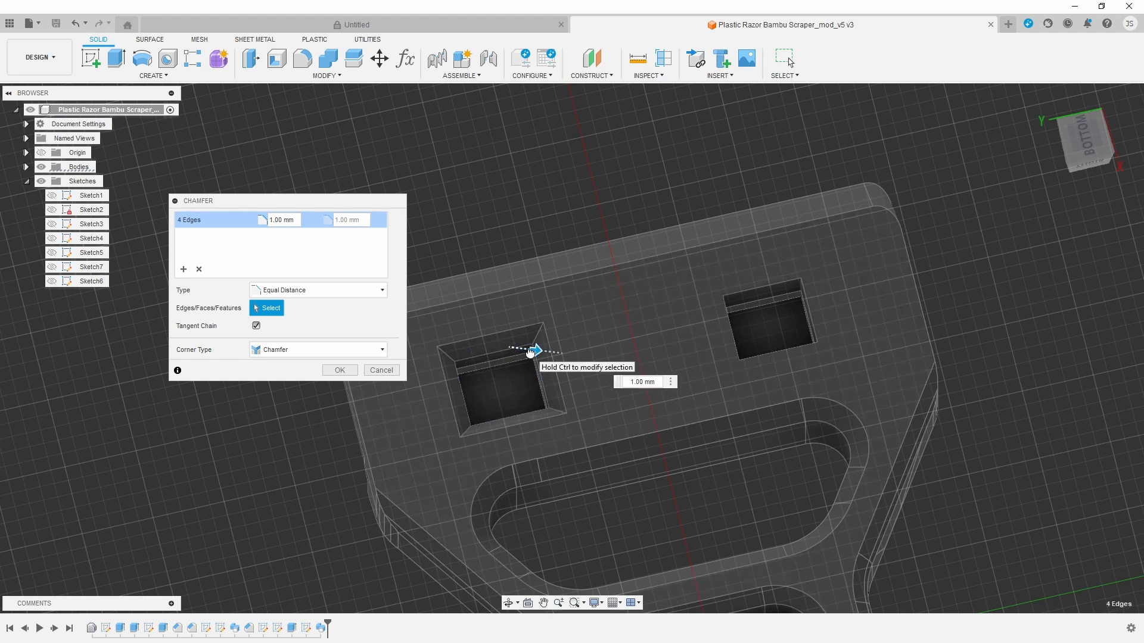
- Add the four edges of the second rectangular opening as another selection set and chamfer them 1 mm
click(183, 269)
click(734, 341)
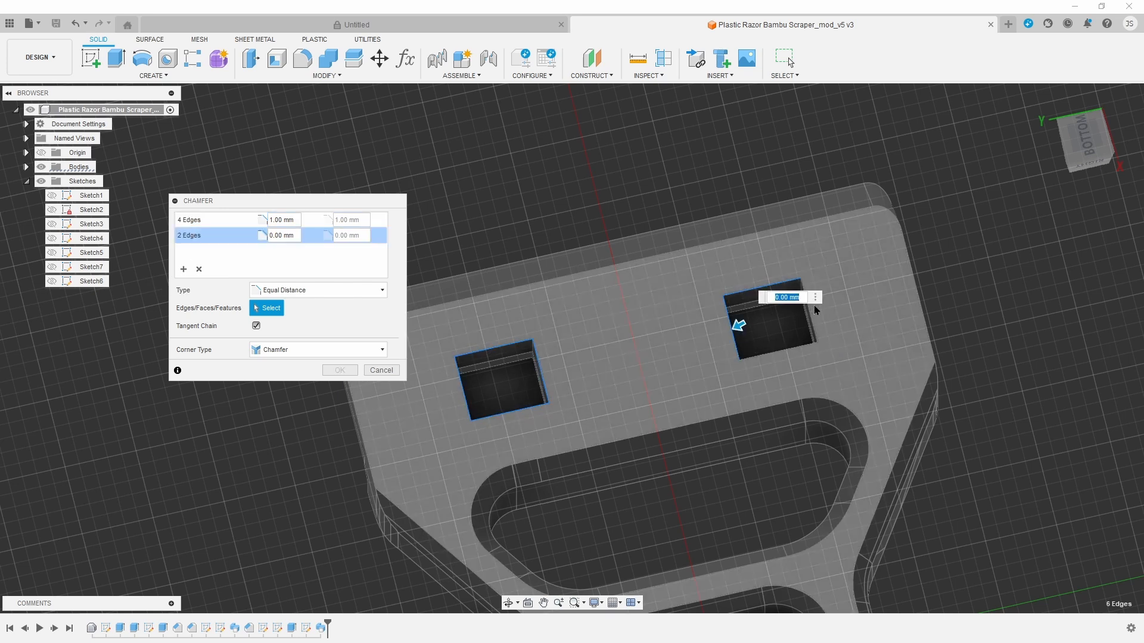
click(802, 345)
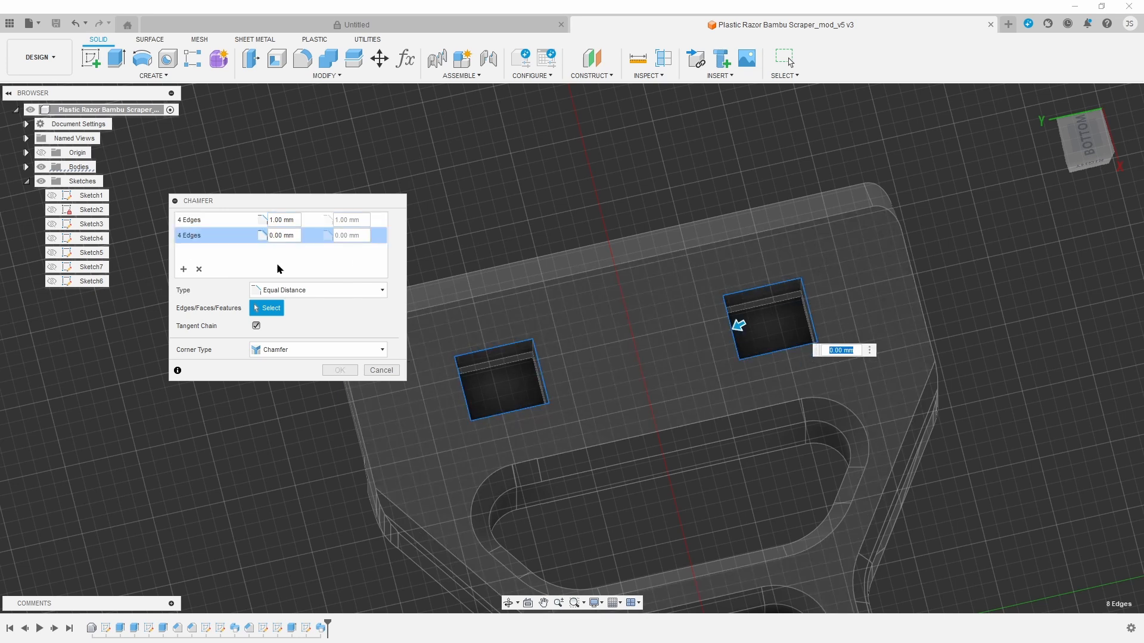
drag(738, 327, 737, 338)
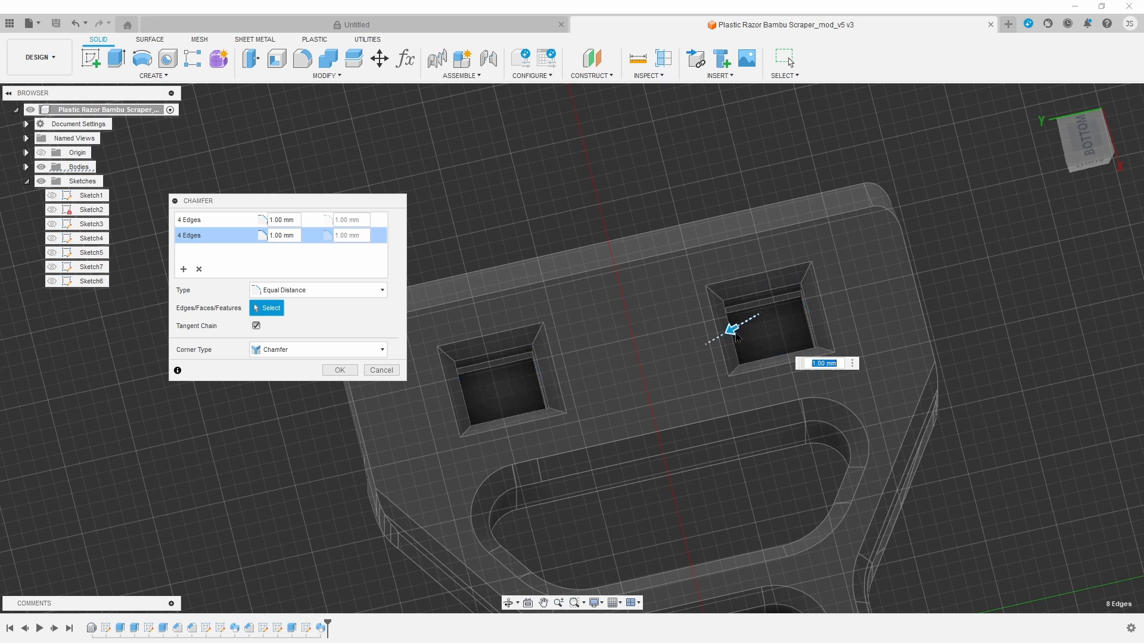
- Create a section analysis from the side face of the near hook, with the cut plane offset 5 mm
click(648, 75)
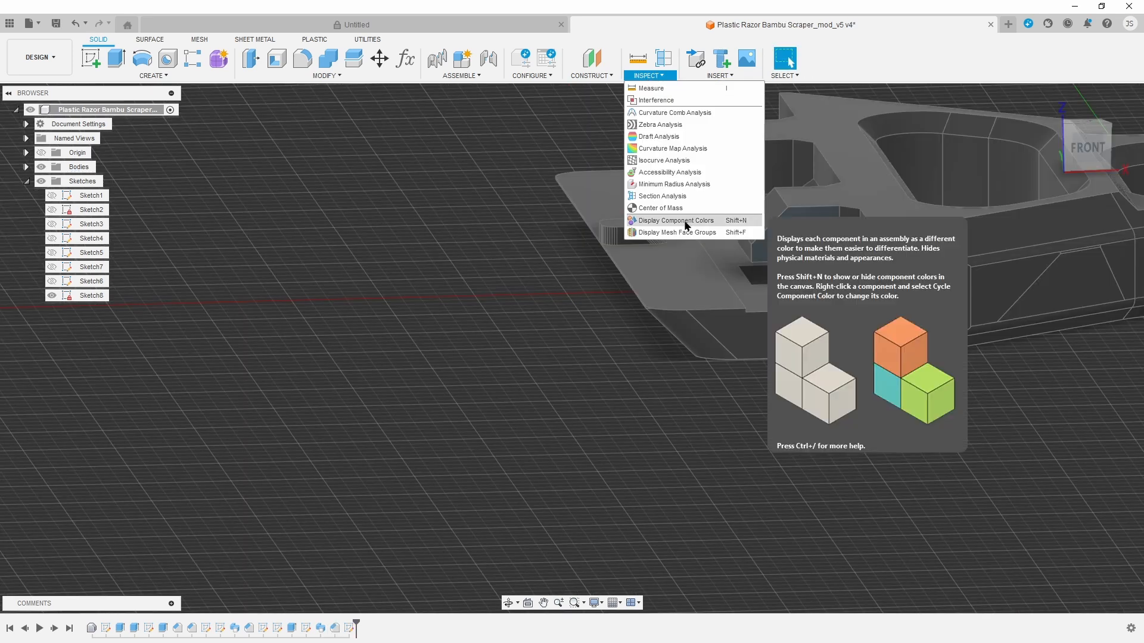
click(661, 196)
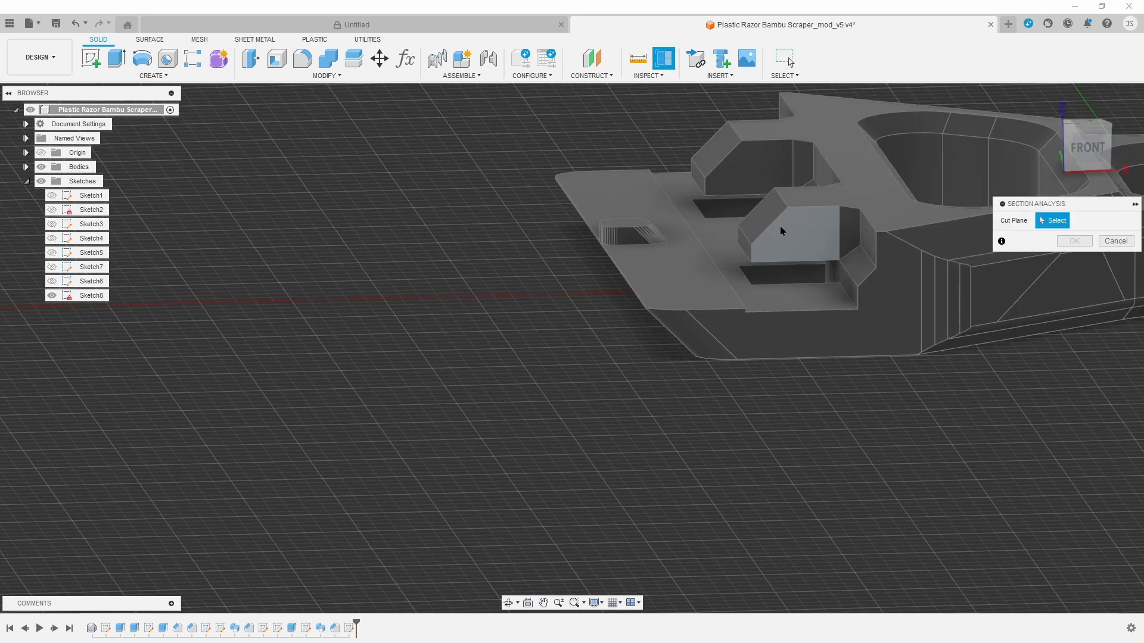
click(782, 228)
drag(804, 245, 774, 340)
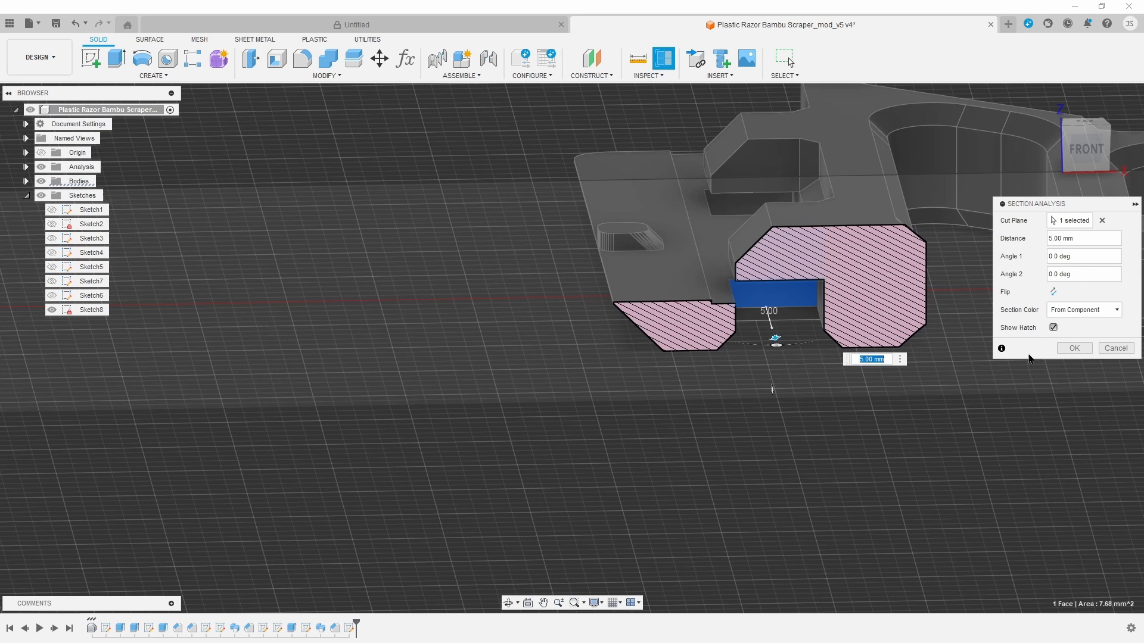
click(1066, 350)
- Open the latest sketch for editing and project the opening's chamfered bottom edge and the hook's underside edge into it
shift+middle_drag(572, 348, 664, 444)
click(352, 628)
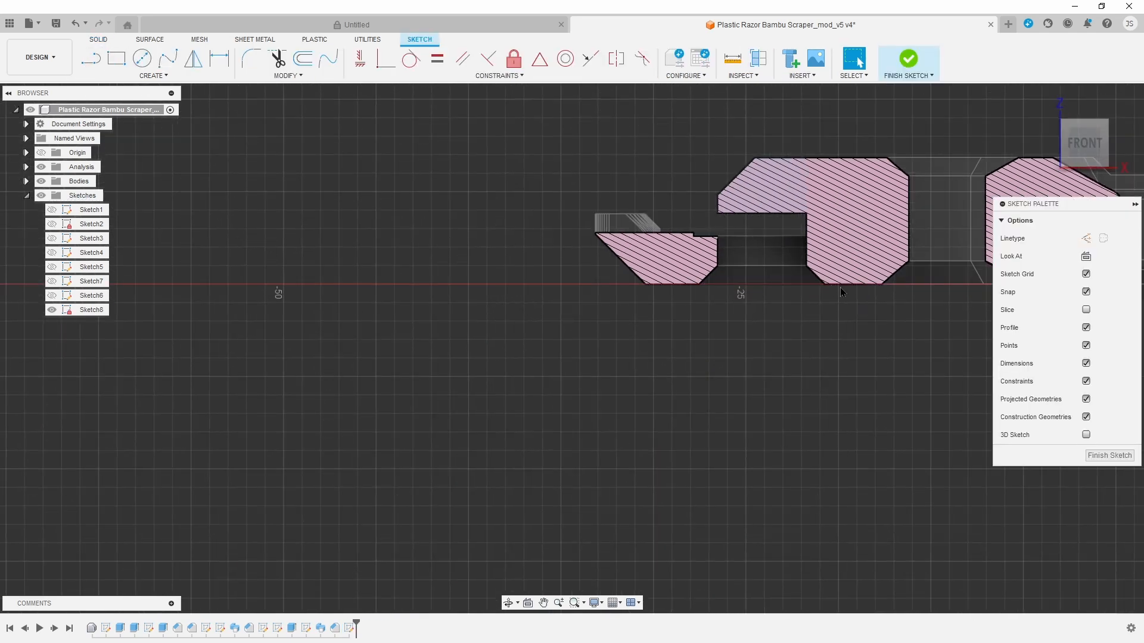
drag(1084, 145, 1081, 139)
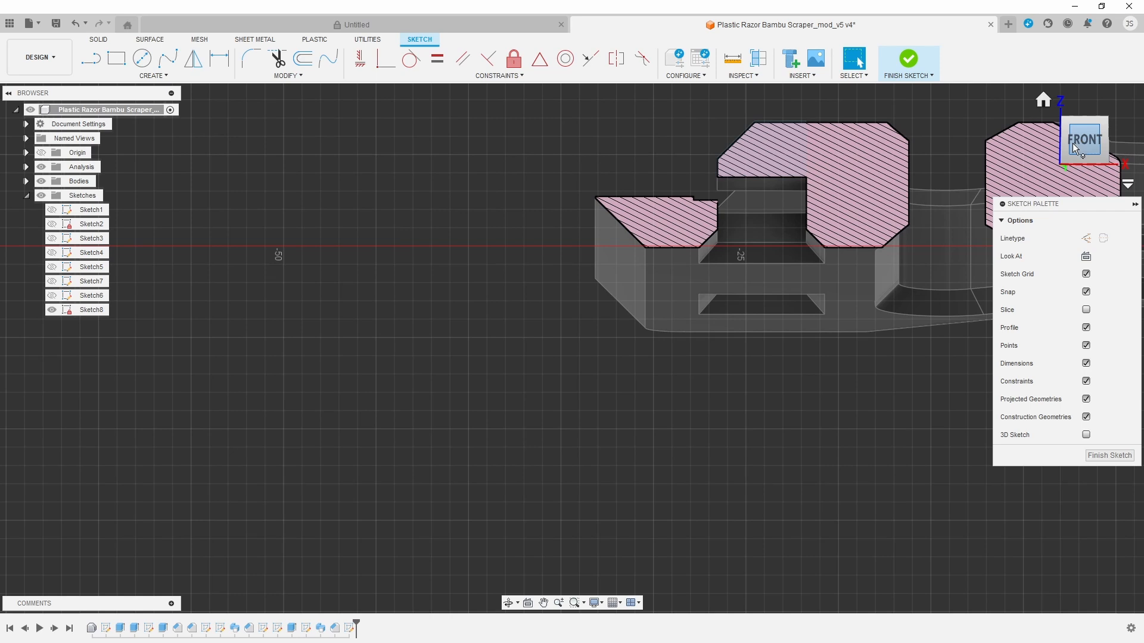
key(p)
click(763, 262)
key(Return)
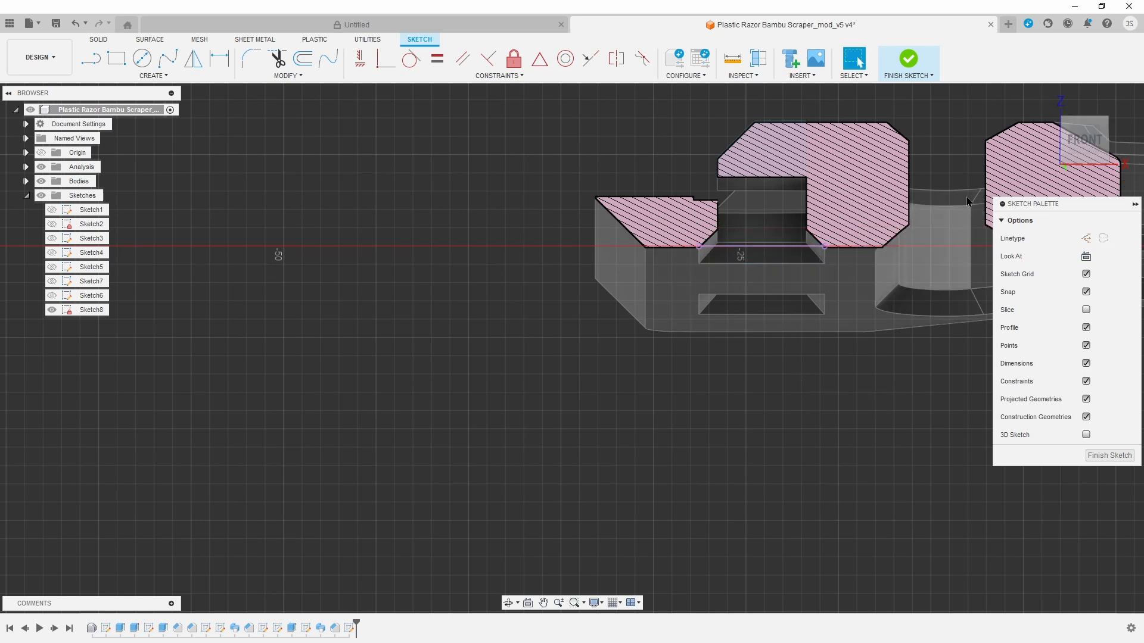
key(p)
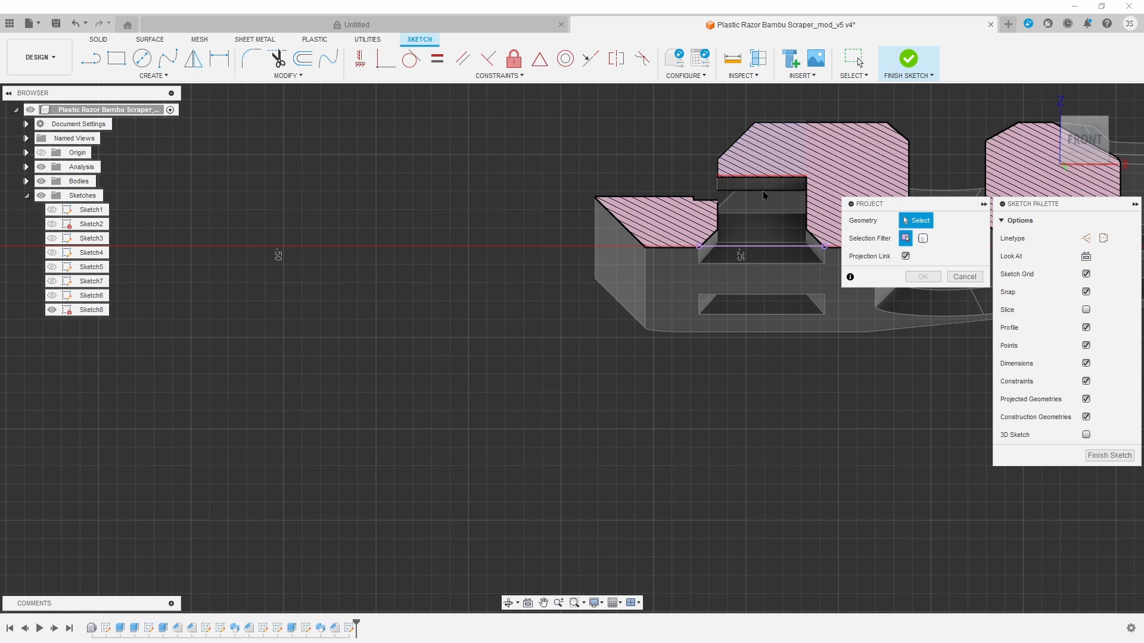
click(762, 190)
key(Return)
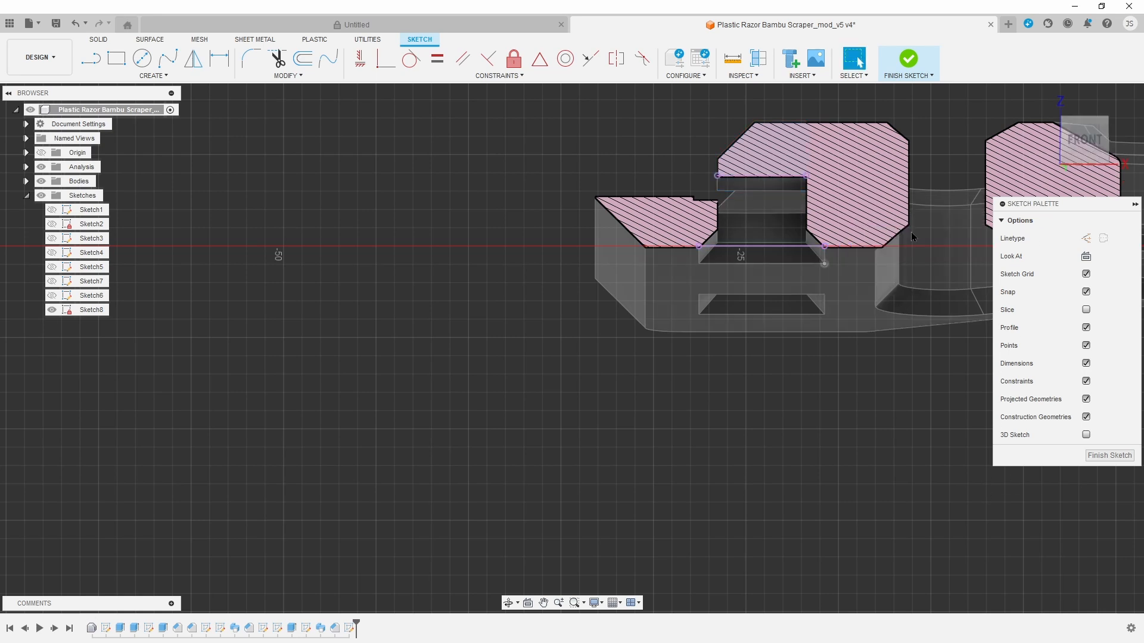
- Draw two slanted lines between the projected upper and lower edges, and move the second line's lower end close to the lower edge's far end
click(1084, 152)
click(91, 58)
scroll(663, 225, up, 6)
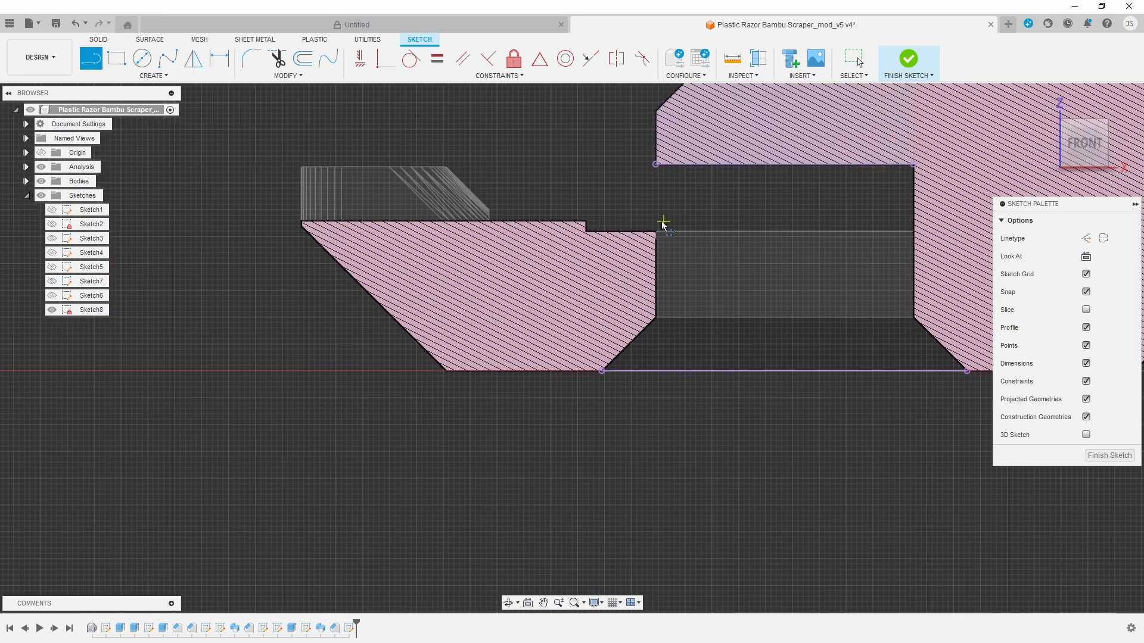
double_click(685, 370)
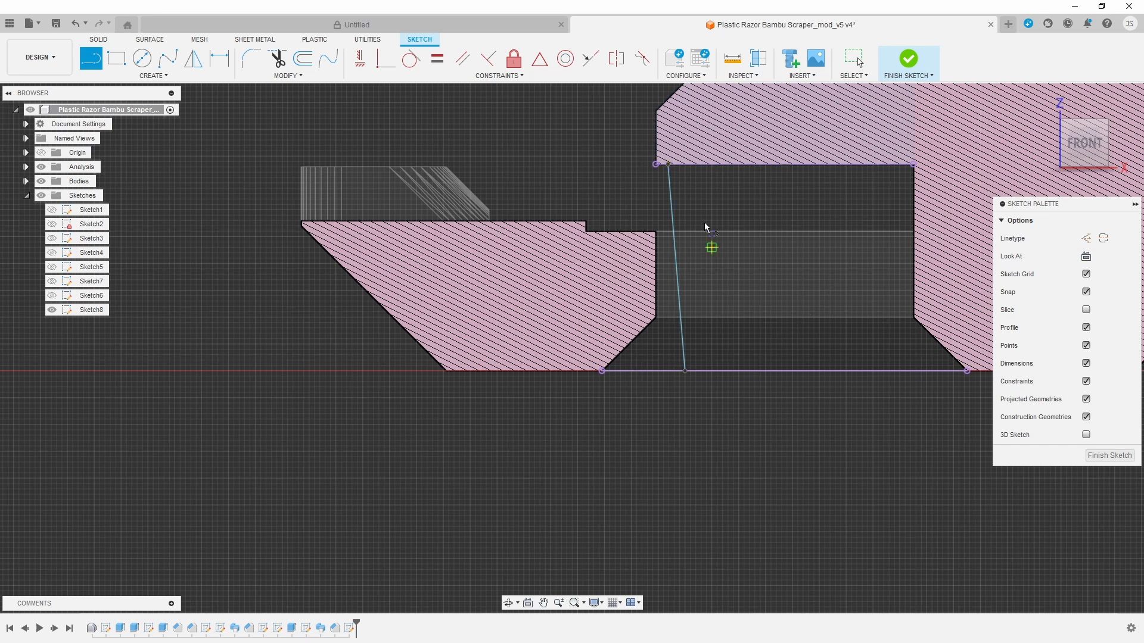
click(700, 166)
double_click(778, 371)
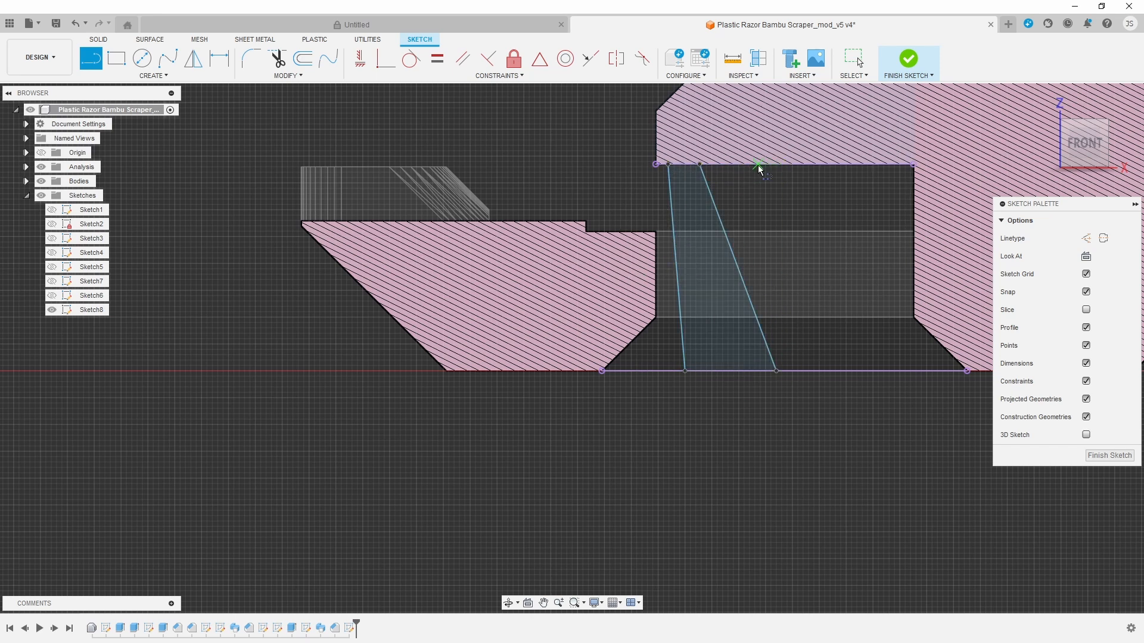
key(Escape)
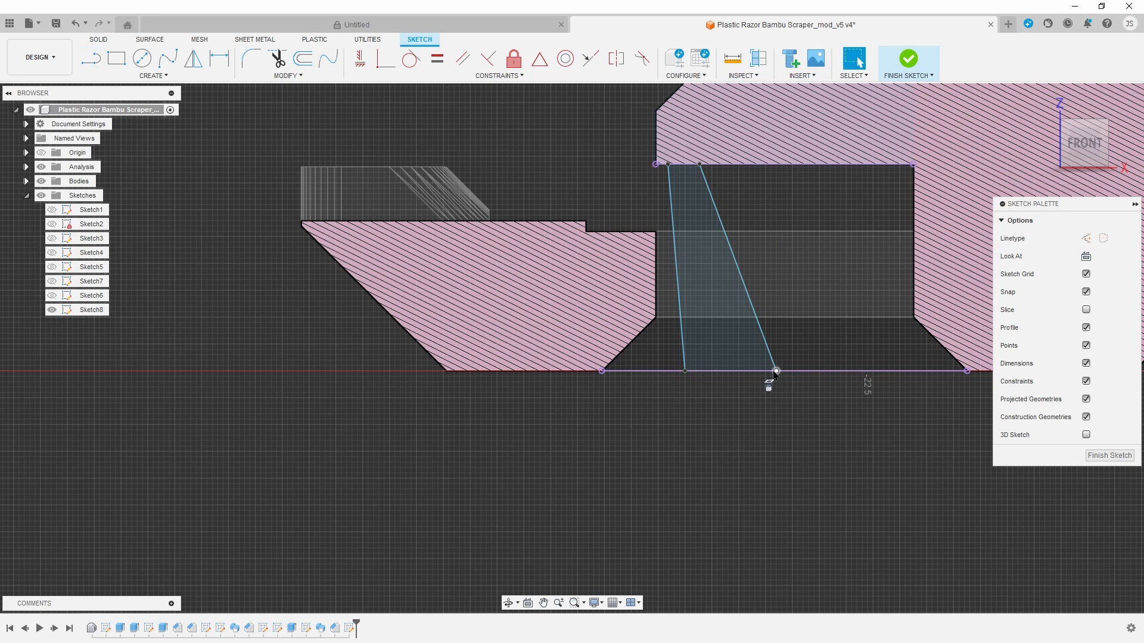
drag(777, 371, 923, 370)
key(d)
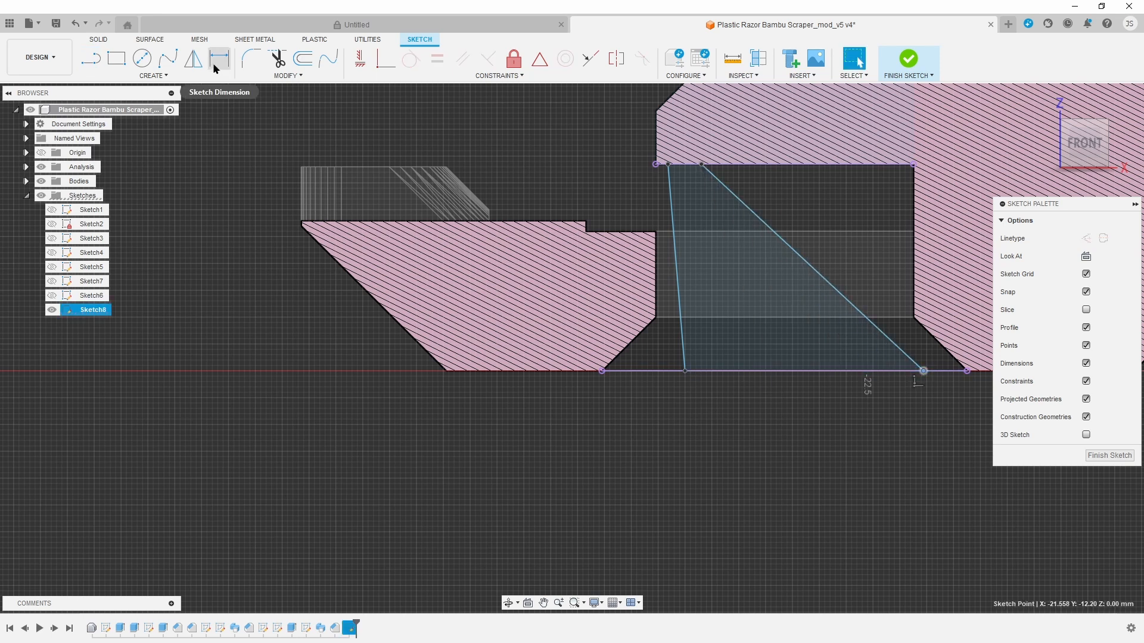
click(707, 169)
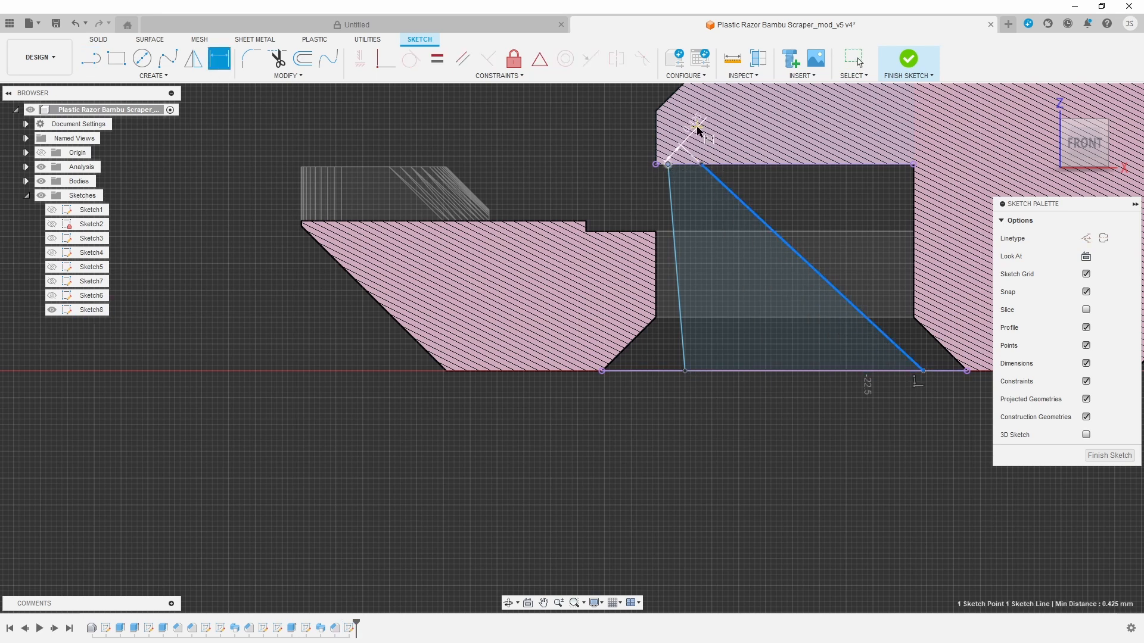
key(Escape)
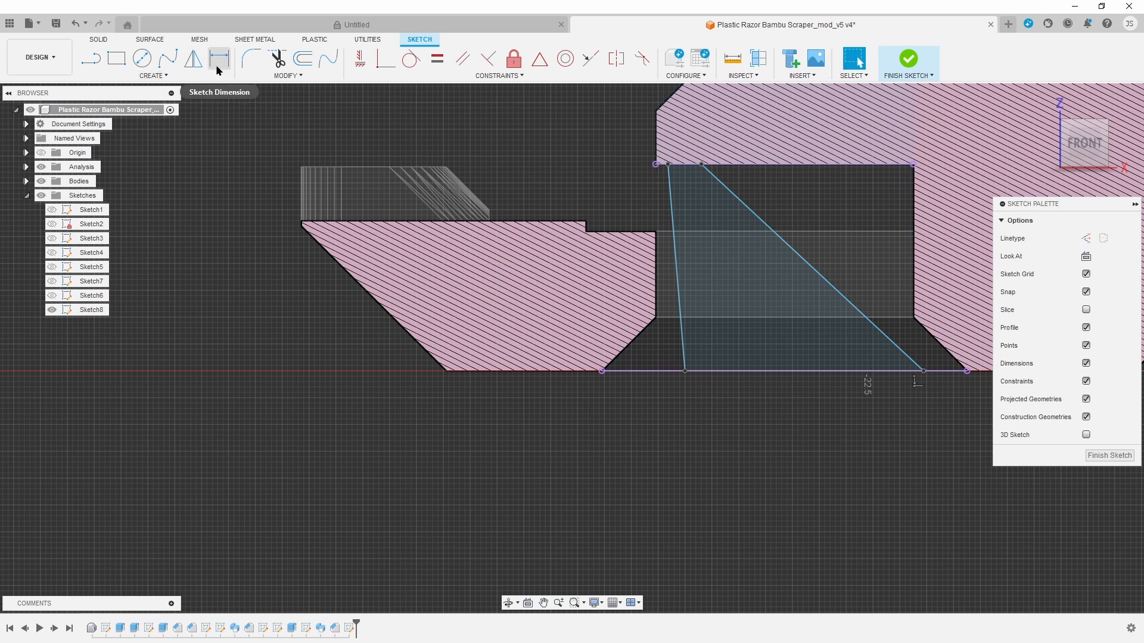
- Dimension the steeper line's upper end 0.15 mm from the left end of the projected upper edge
click(219, 65)
click(656, 164)
click(668, 163)
click(662, 119)
text(0.1)
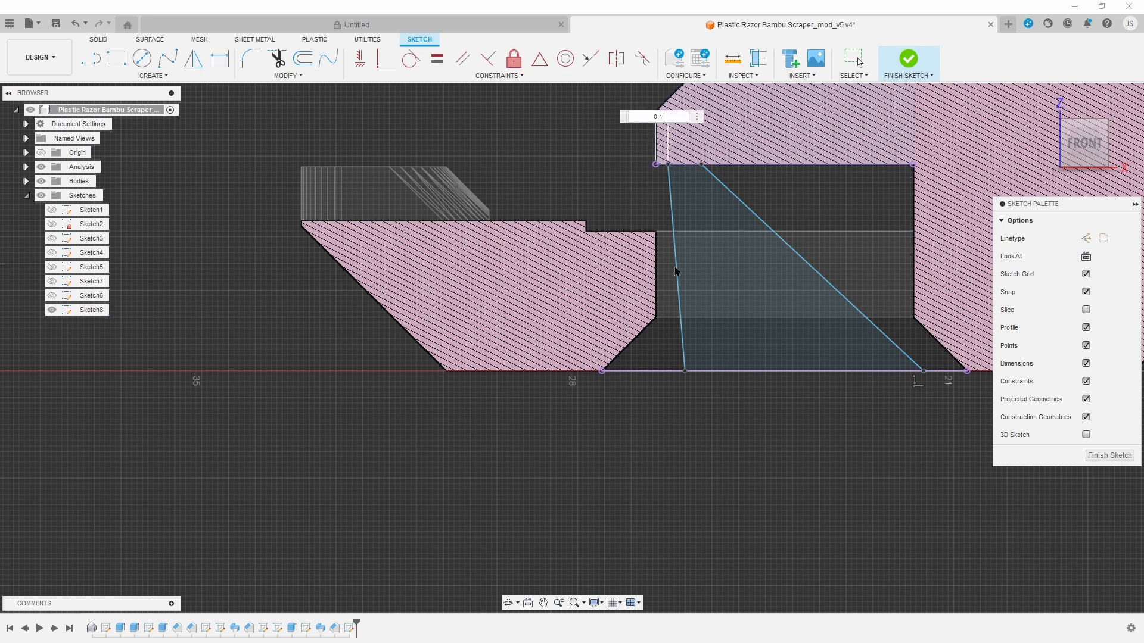
key(Return)
double_click(646, 118)
text(0.15)
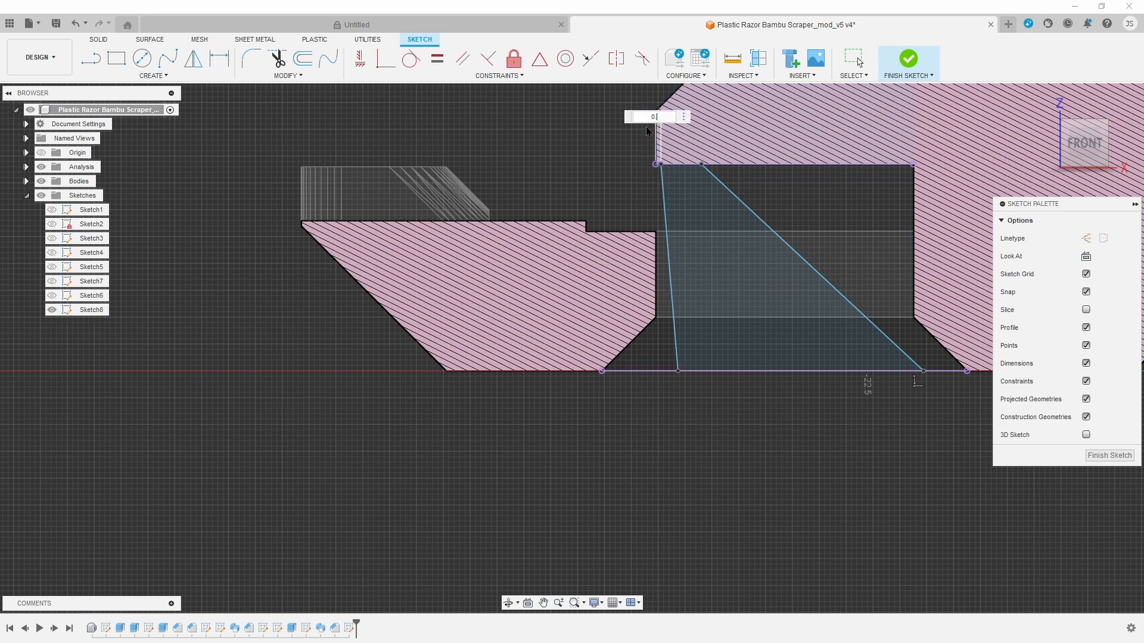
key(Return)
- Dimension the steeper line's lower end 0.5 mm horizontally from the left end of the projected upper edge
click(680, 371)
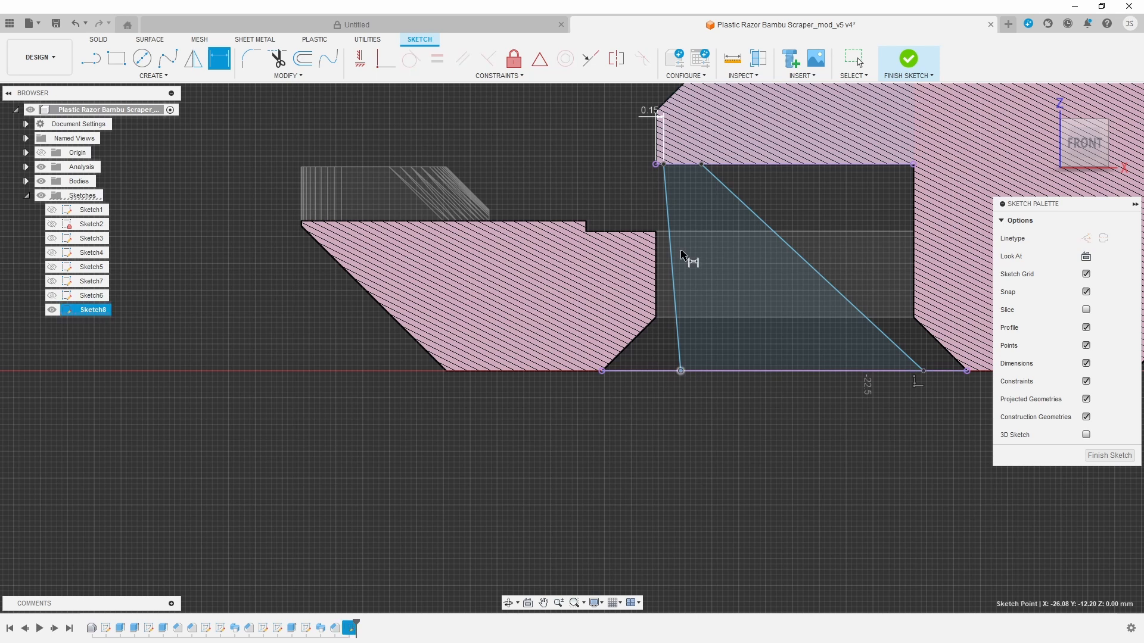
click(656, 164)
click(680, 462)
text(.5+)
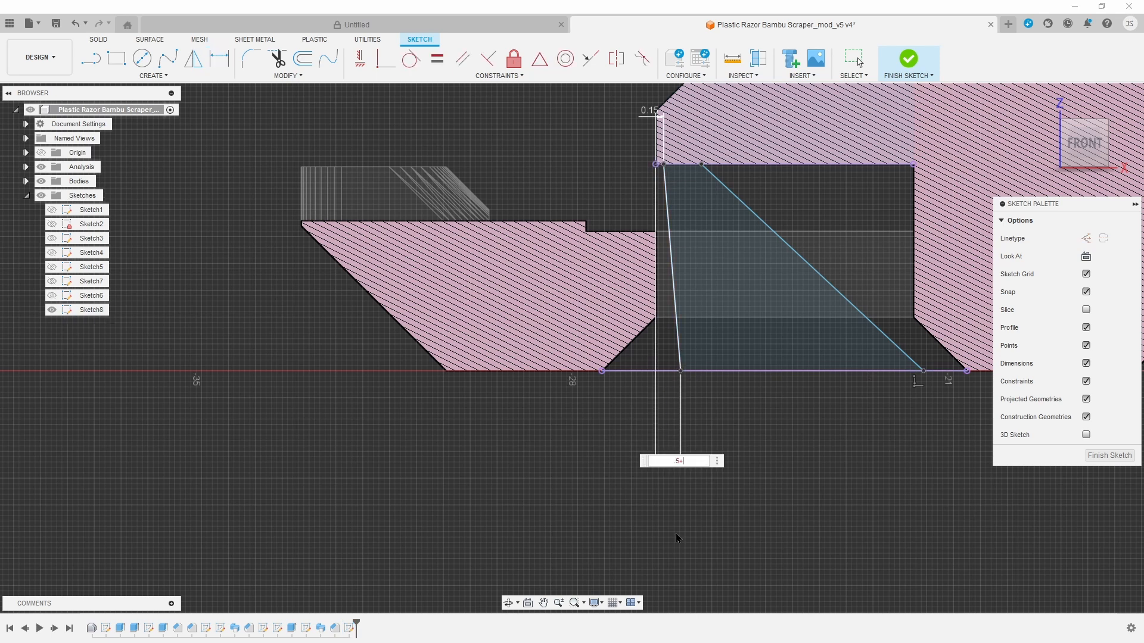
key(Return)
- Dimension the long diagonal's lower end 0.7 mm from the right end of the projected lower edge
click(923, 370)
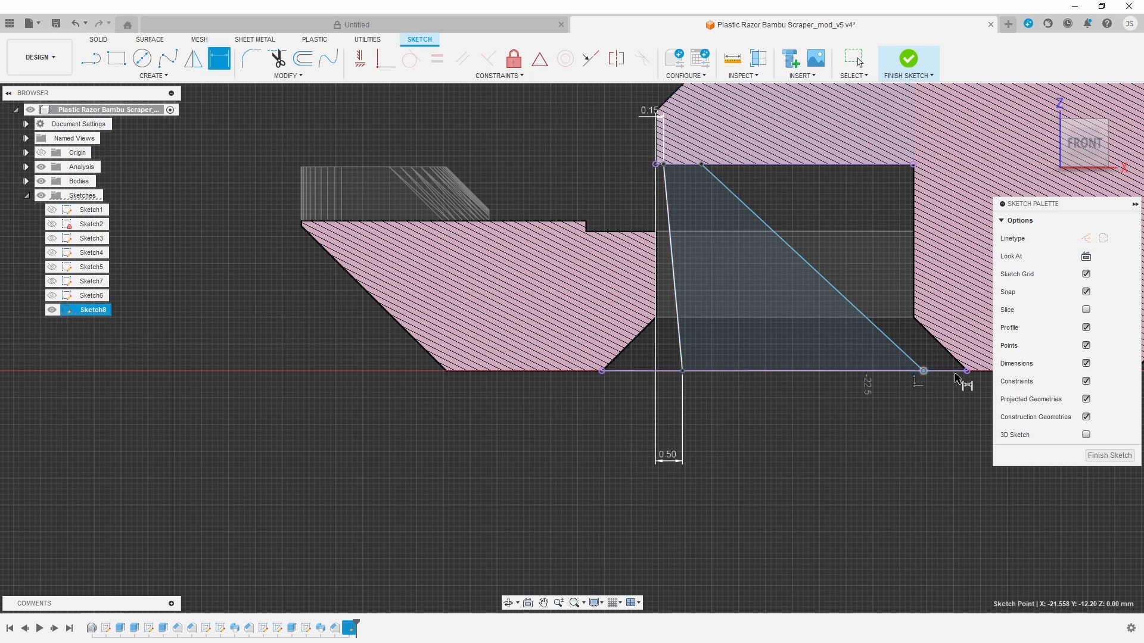
click(955, 423)
text(.7)
key(Return)
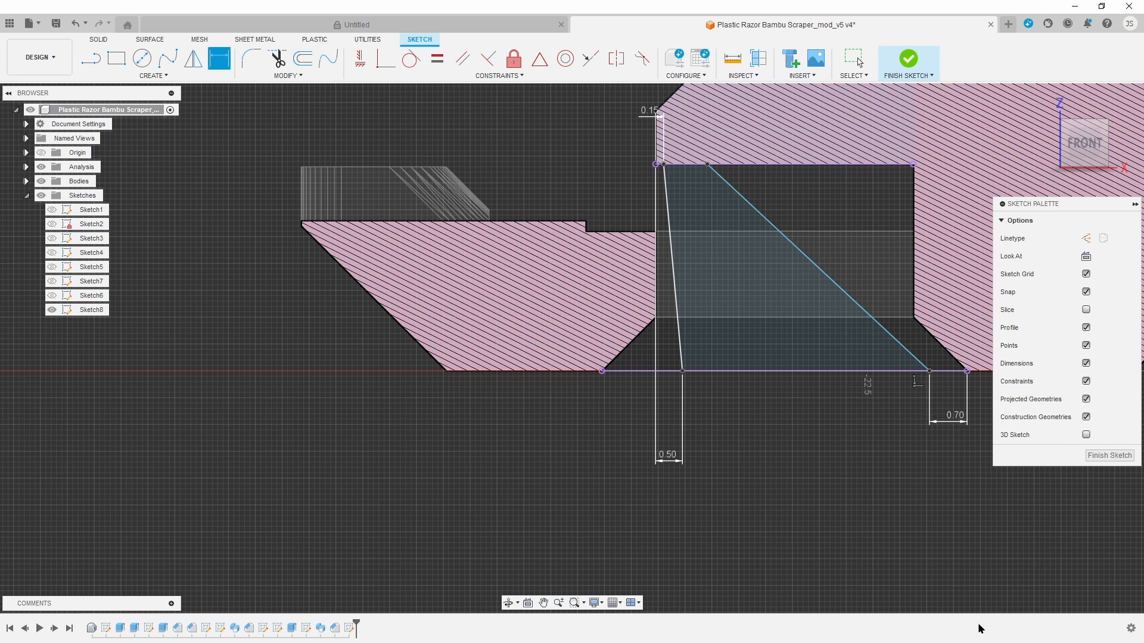
- Set the distance between the upper ends of the two slanted lines to 0.35 mm
click(707, 164)
click(663, 164)
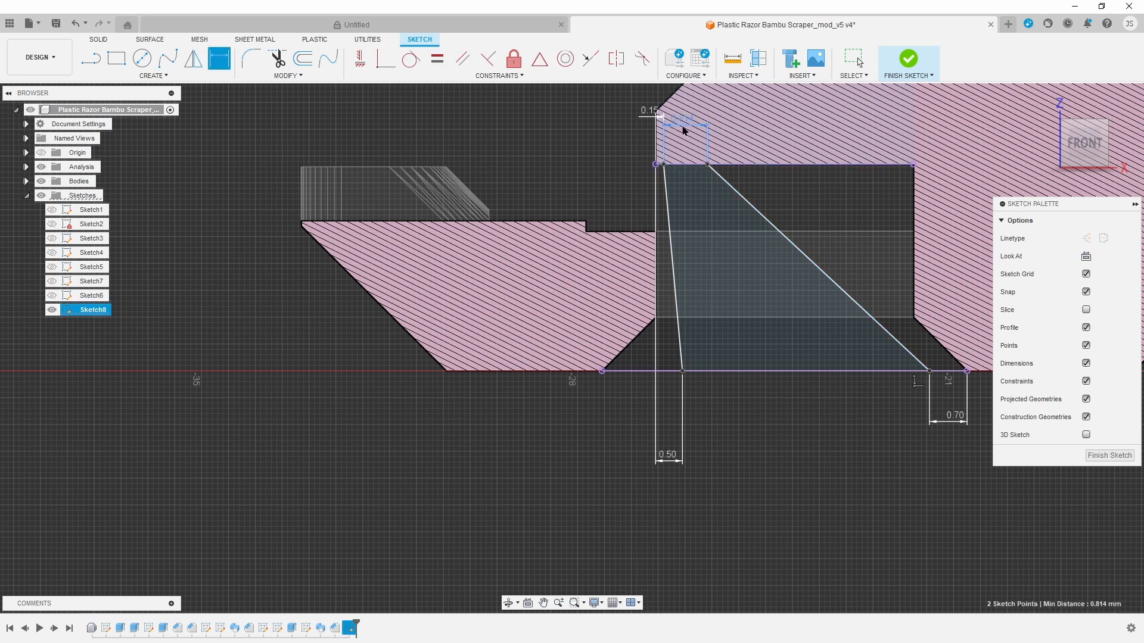
click(684, 122)
text(0.35)
key(Return)
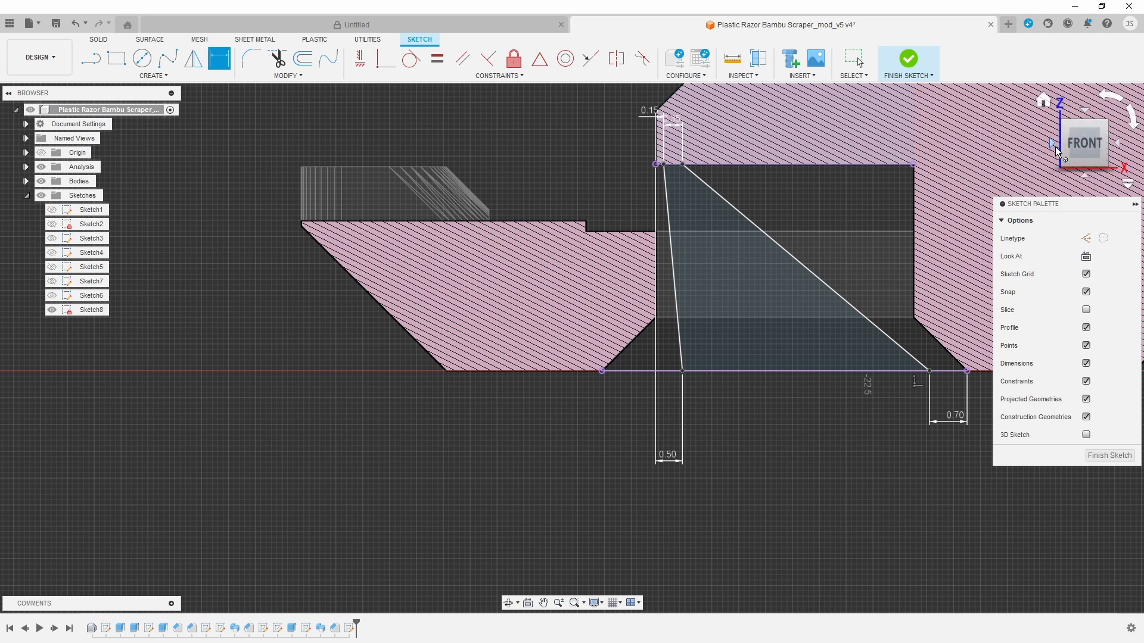
- Draw two more slanted lines from the middle of the projected upper edge down to the long diagonal
click(90, 58)
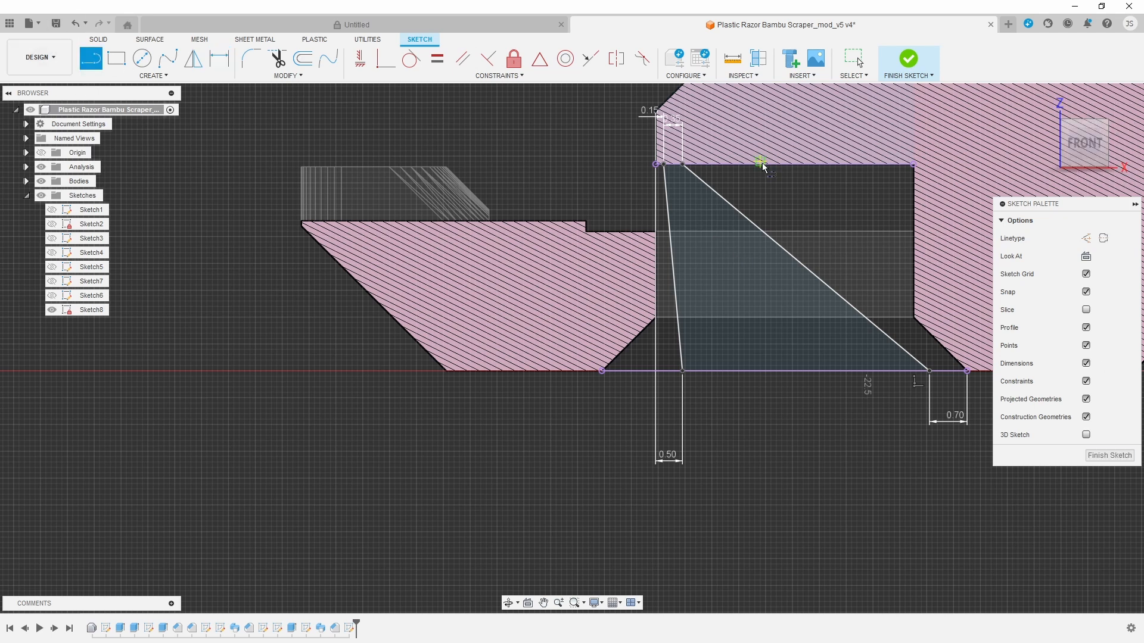
click(743, 164)
click(753, 222)
click(786, 171)
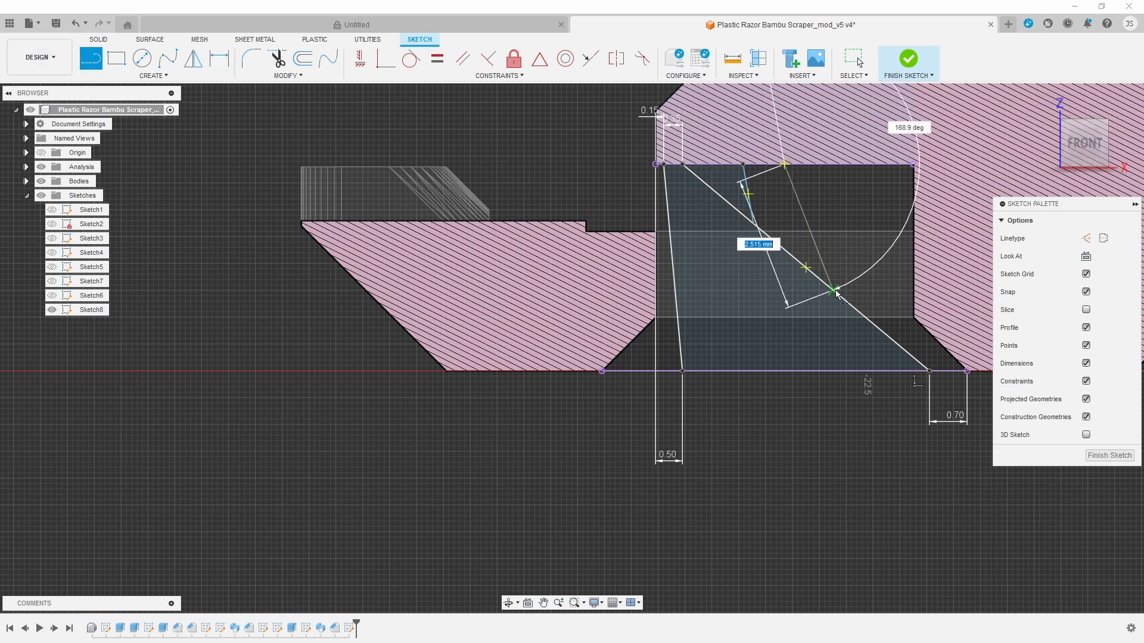
key(Escape)
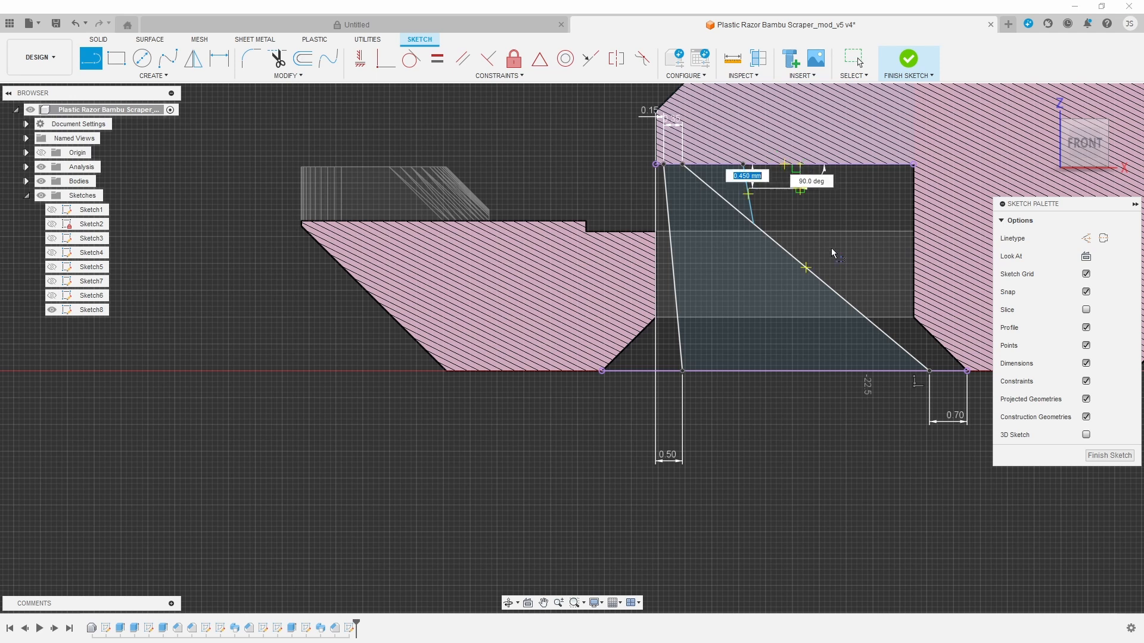
click(845, 300)
- Set the distance between the upper ends of the two new branch lines to 0.4 mm
click(743, 164)
click(800, 164)
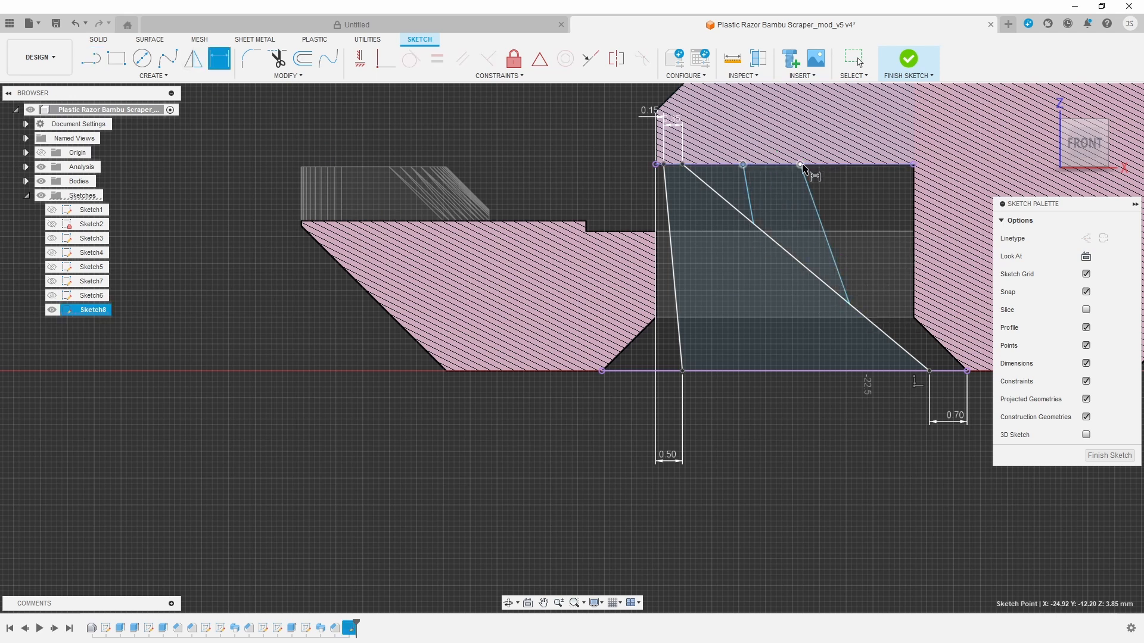
click(793, 118)
text(0.4)
key(Return)
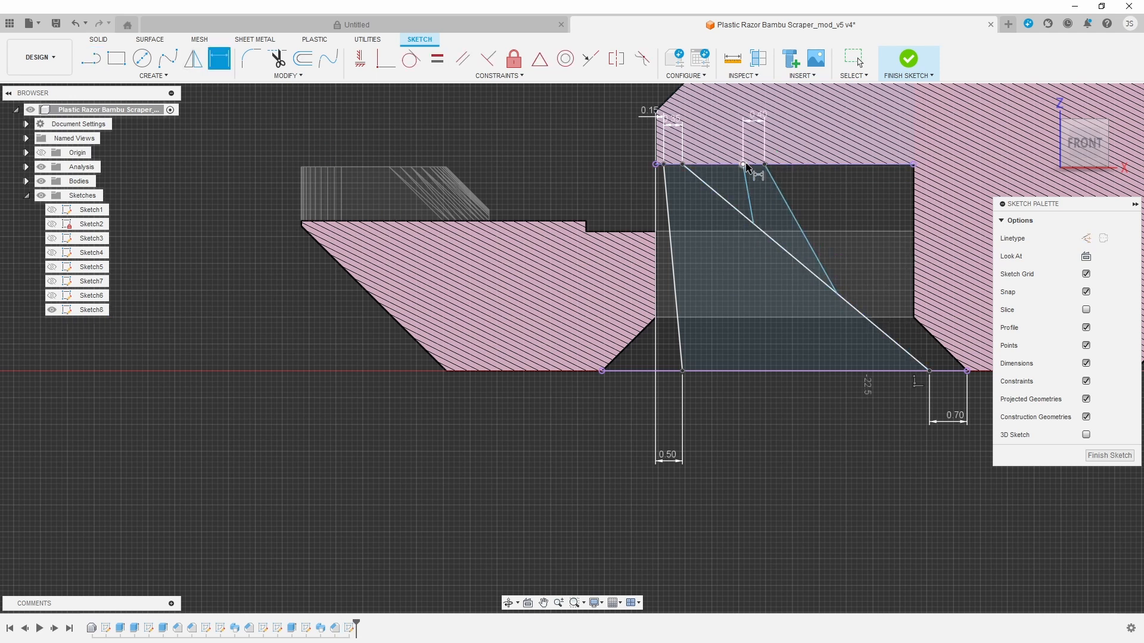
- Set the upper gap between the long diagonal and the nearer branch line to 0.8 mm, and move the outer branch's lower end farther down the diagonal
click(684, 165)
click(706, 113)
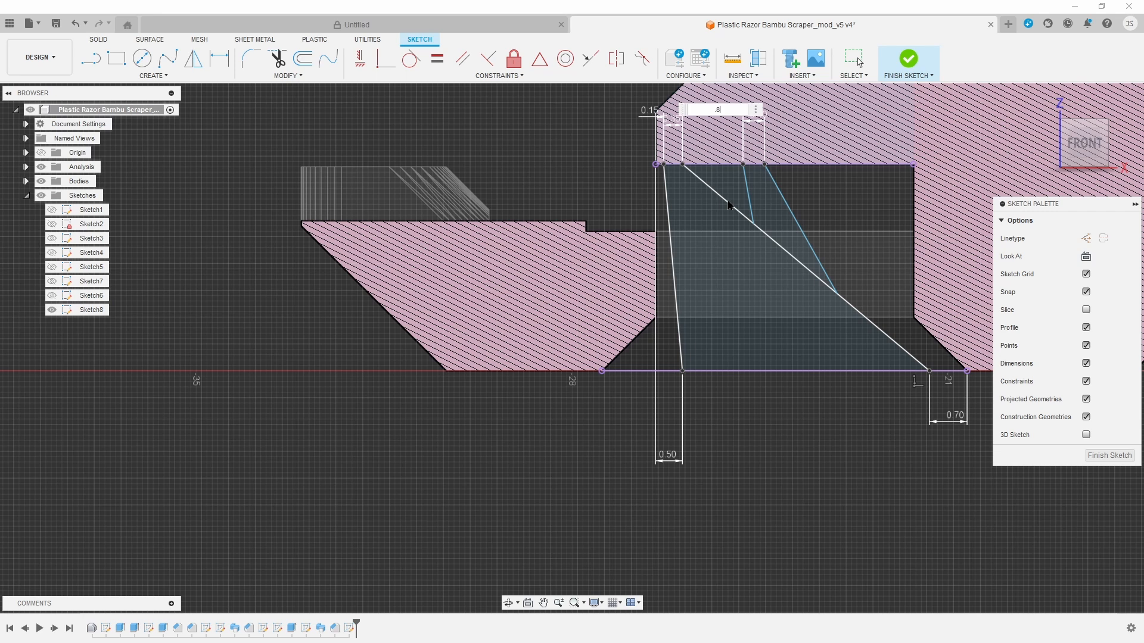
key(Return)
key(Escape)
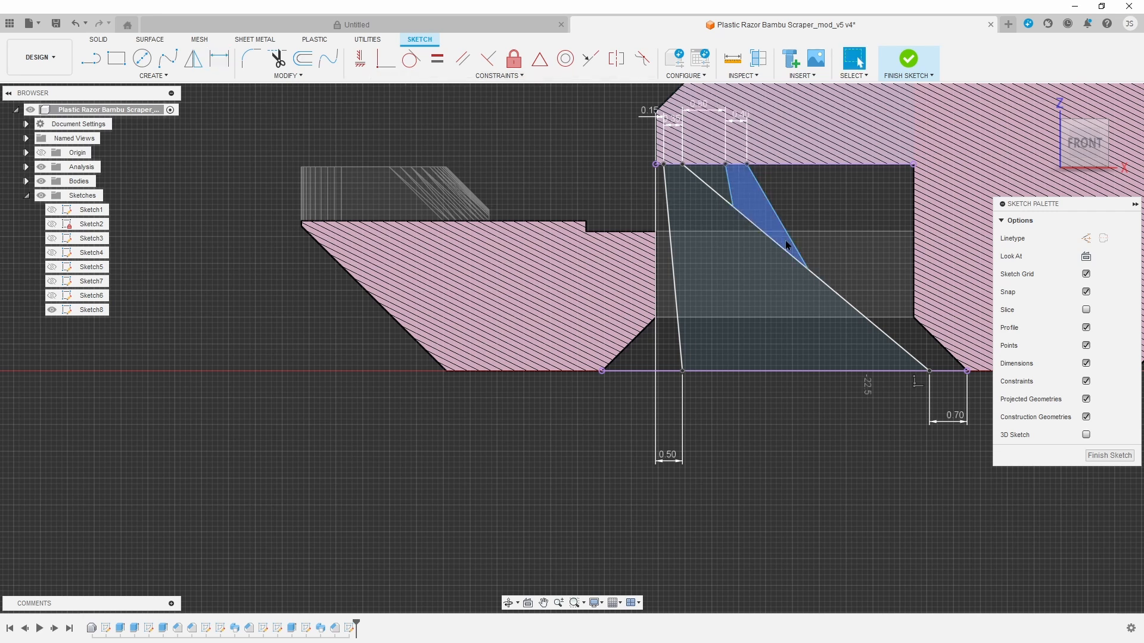
click(851, 305)
- Begin a joined extrusion of both support profiles, starting at an offset of -0.2 mm from the sketch plane
key(e)
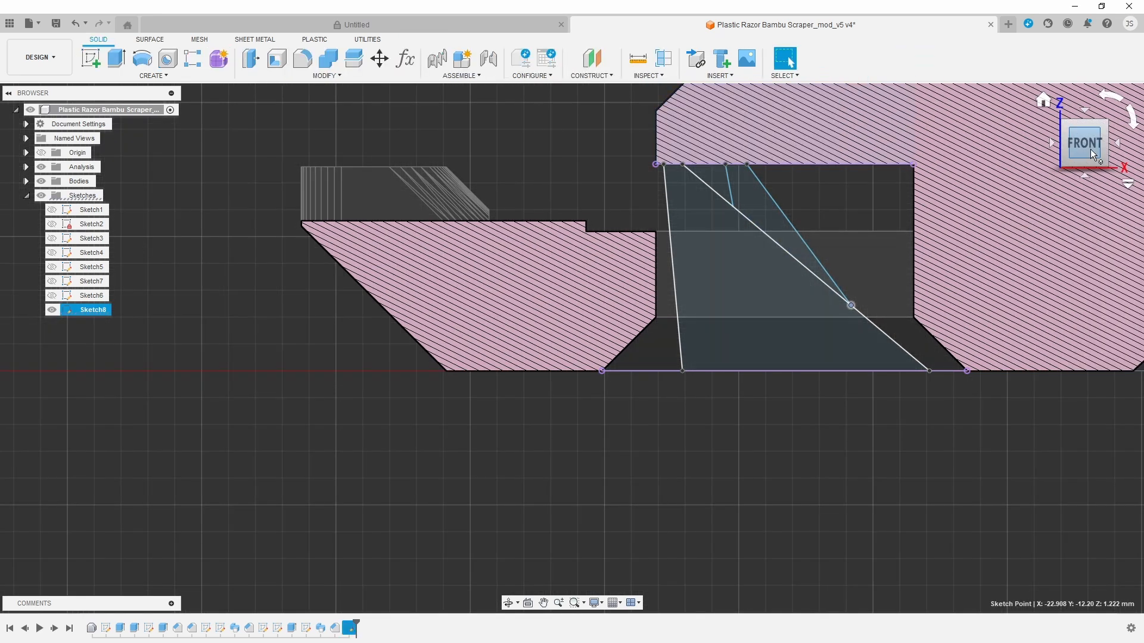
click(799, 381)
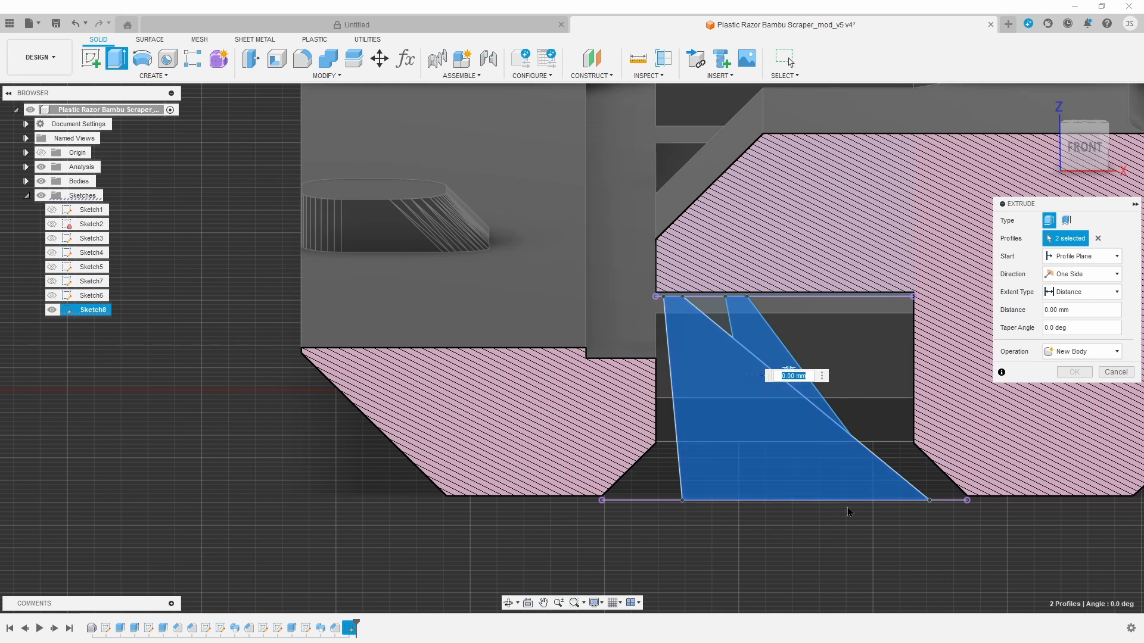
click(1088, 256)
click(1075, 282)
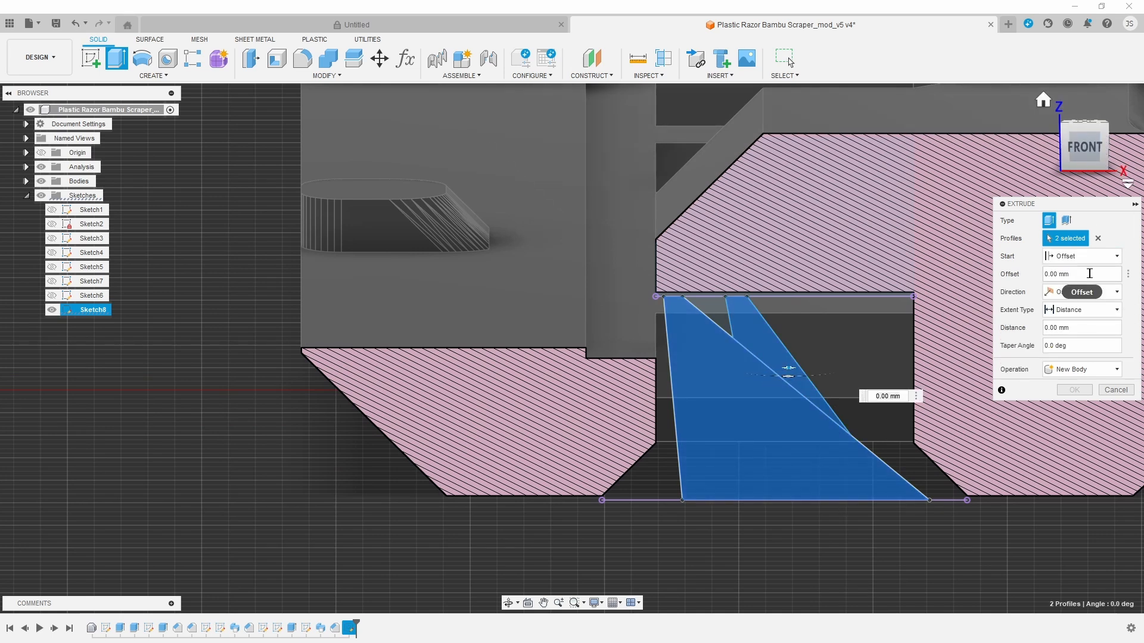
drag(792, 371, 788, 342)
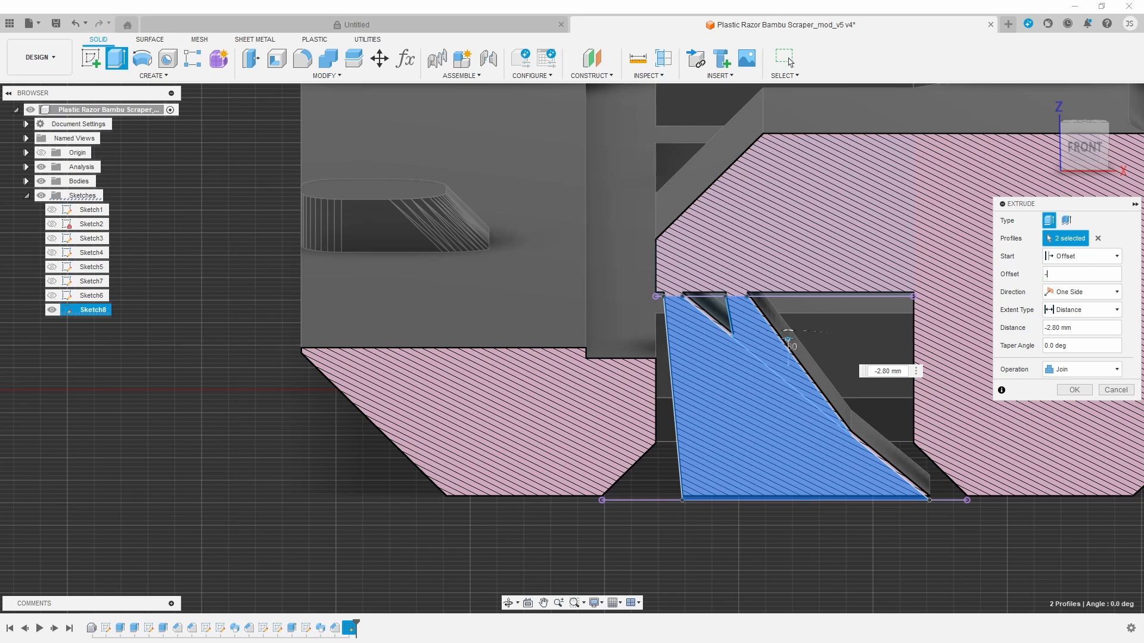
mouse_move(1086, 146)
mouse_down()
mouse_move(1134, 158)
mouse_move(1103, 89)
mouse_up()
- Set the support extrusion's distance to -5.1 mm, nearly up to the opening's far wall, and complete it as a join
middle_drag(787, 268, 747, 465)
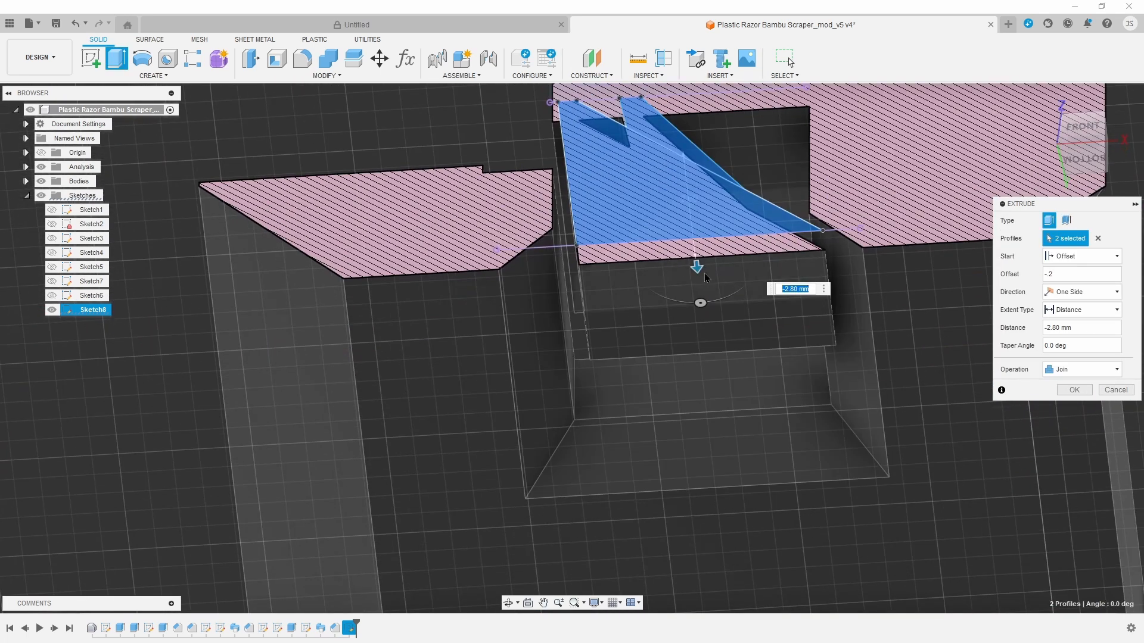
drag(697, 268, 700, 301)
drag(1091, 143, 1103, 165)
click(1101, 161)
drag(626, 381, 619, 446)
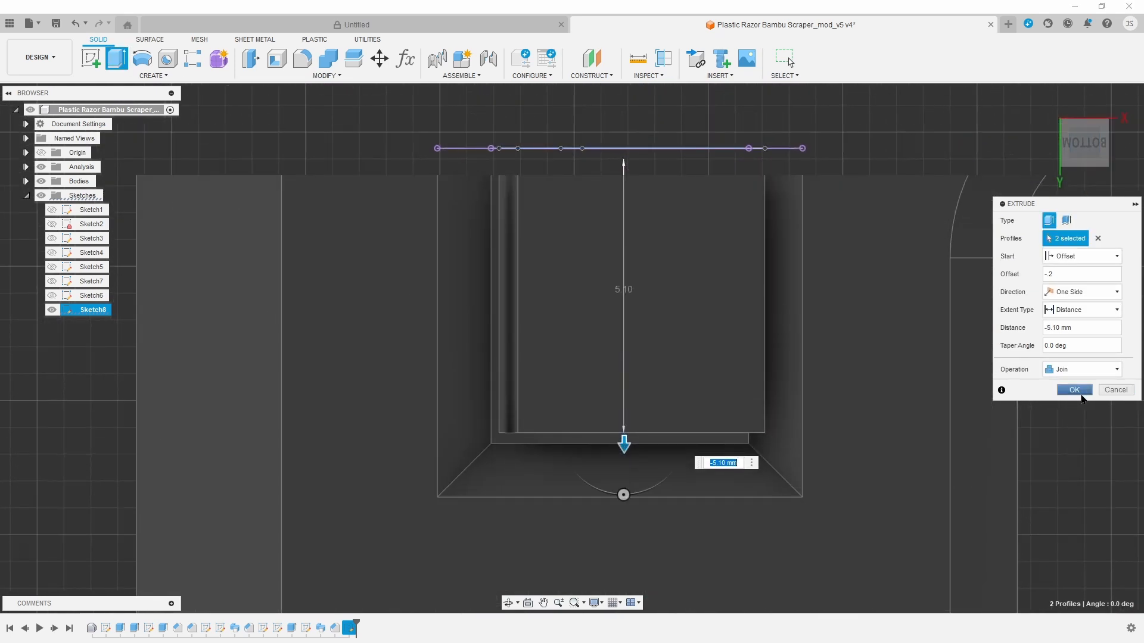
click(1074, 390)
- Show the whole body without the section cut and inspect the new support from the front and from below
click(663, 58)
shift+middle_drag(774, 333, 886, 299)
click(898, 266)
click(1065, 346)
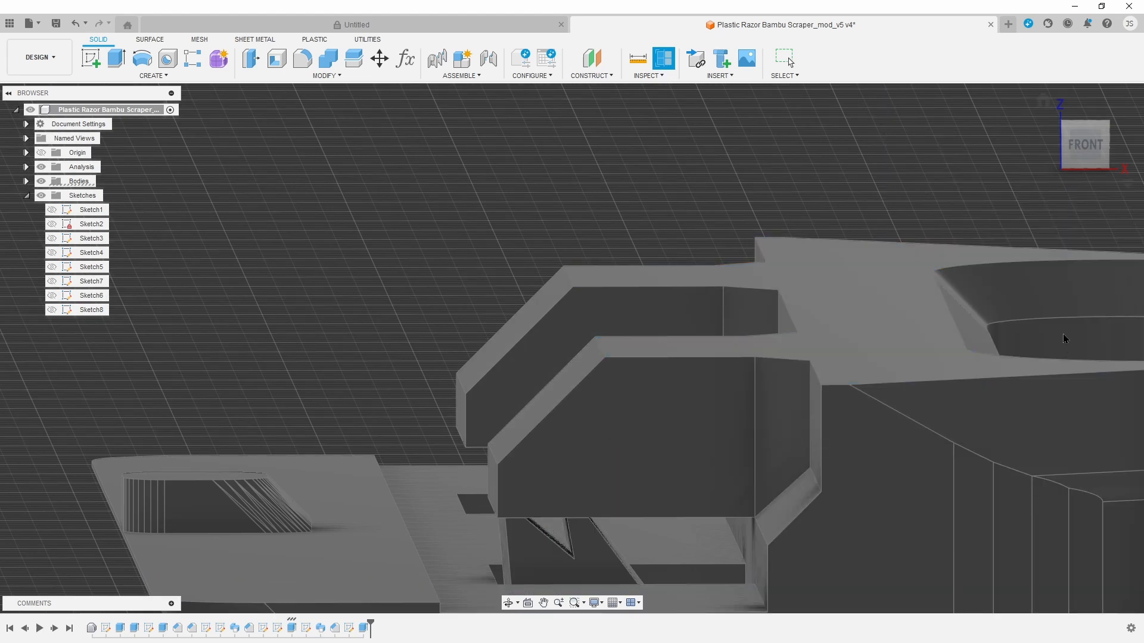
middle_drag(888, 386, 860, 432)
scroll(860, 429, down, 3)
middle_drag(886, 268, 915, 144)
click(1094, 147)
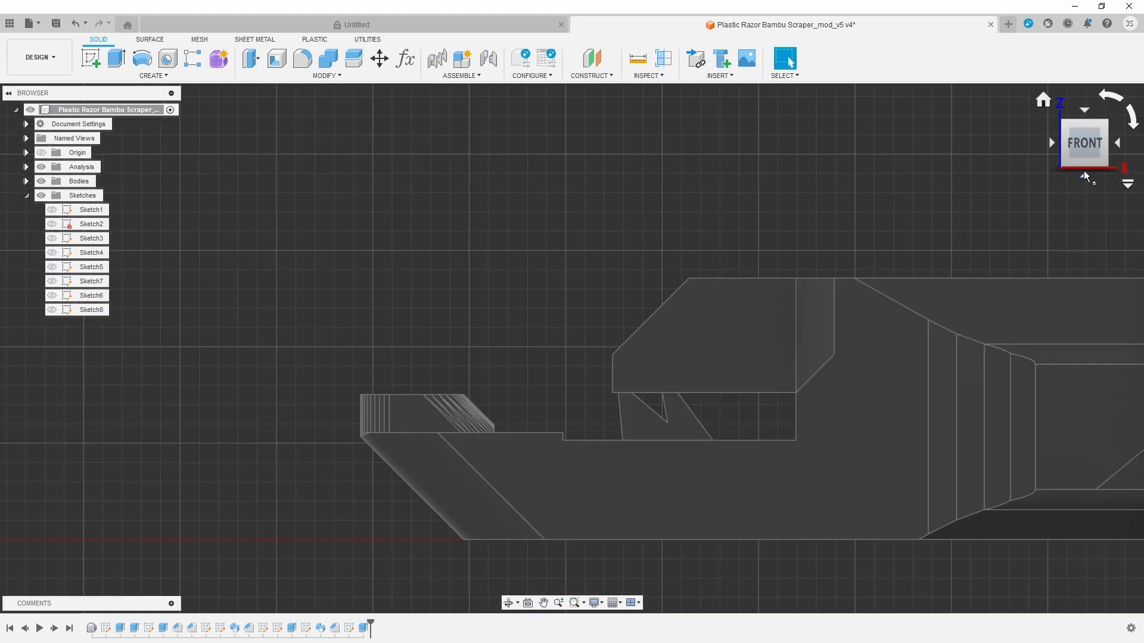
click(1085, 168)
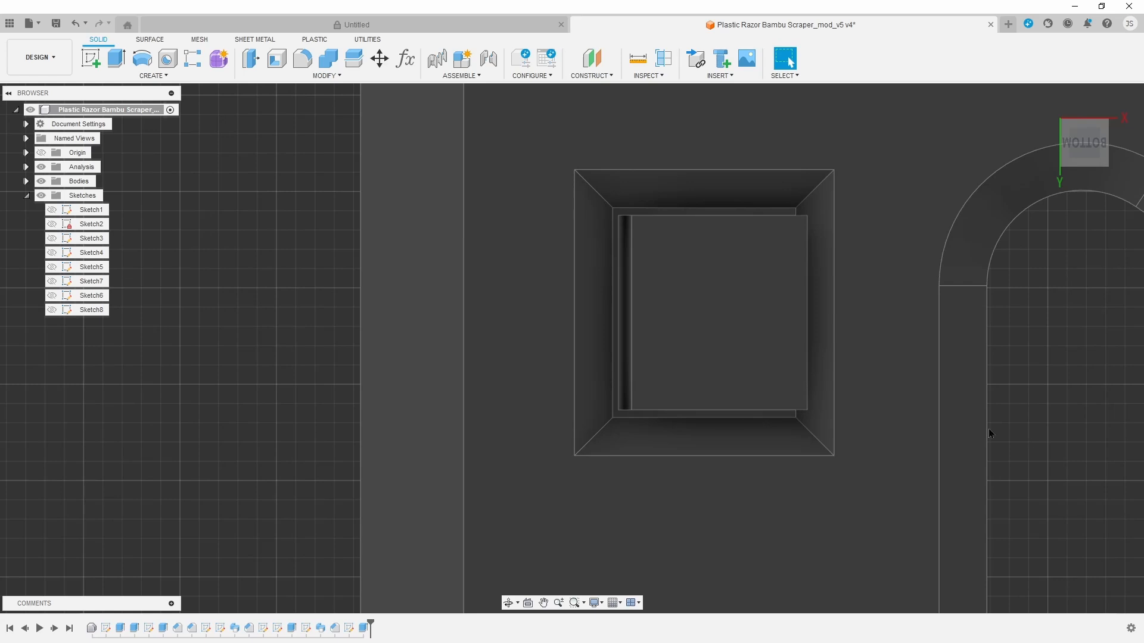
middle_drag(886, 434, 876, 447)
shift+middle_drag(1092, 166, 1076, 405)
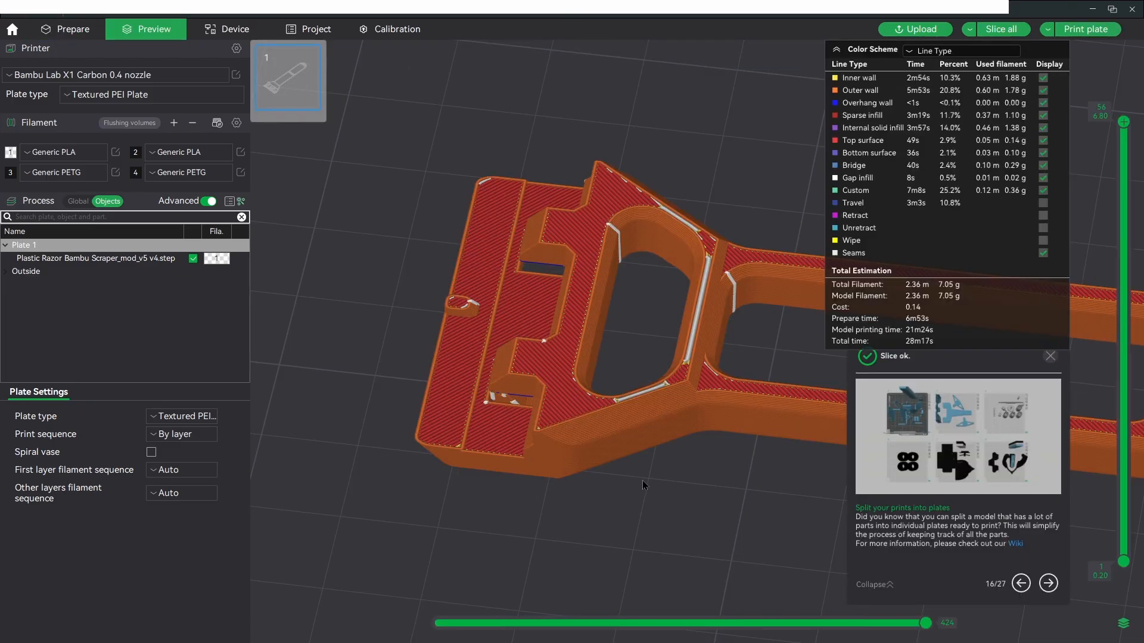
- Switch to Bambu Studio and lower the sliced scraper's displayed layers to layer 32, where the hook's underside is printed
drag(642, 481, 659, 445)
scroll(577, 409, up, 5)
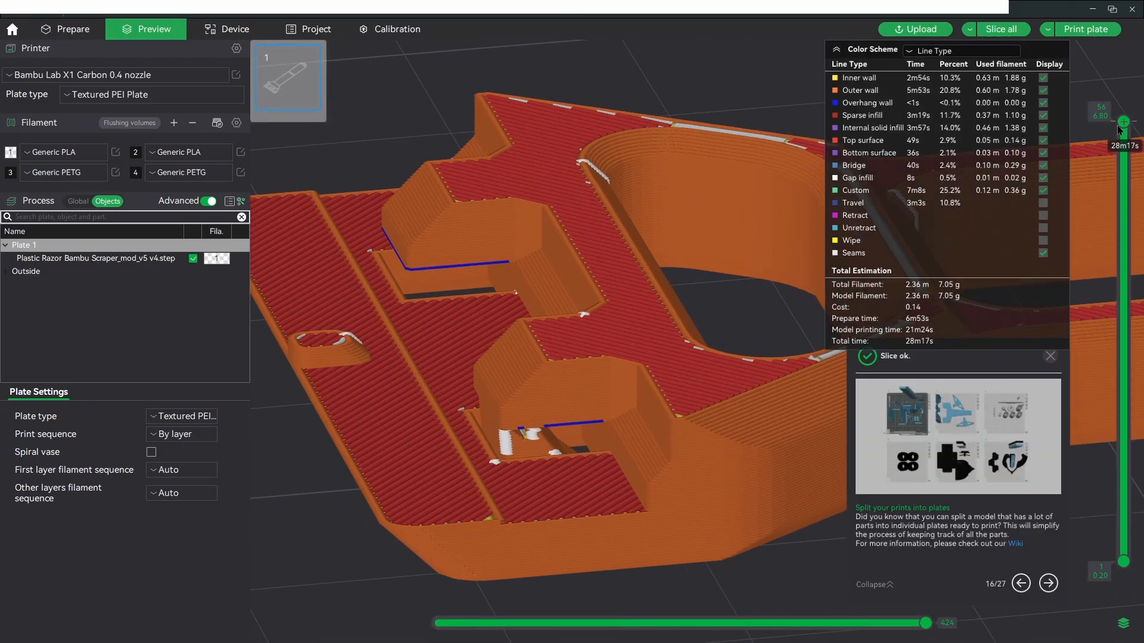
drag(1121, 123, 1102, 328)
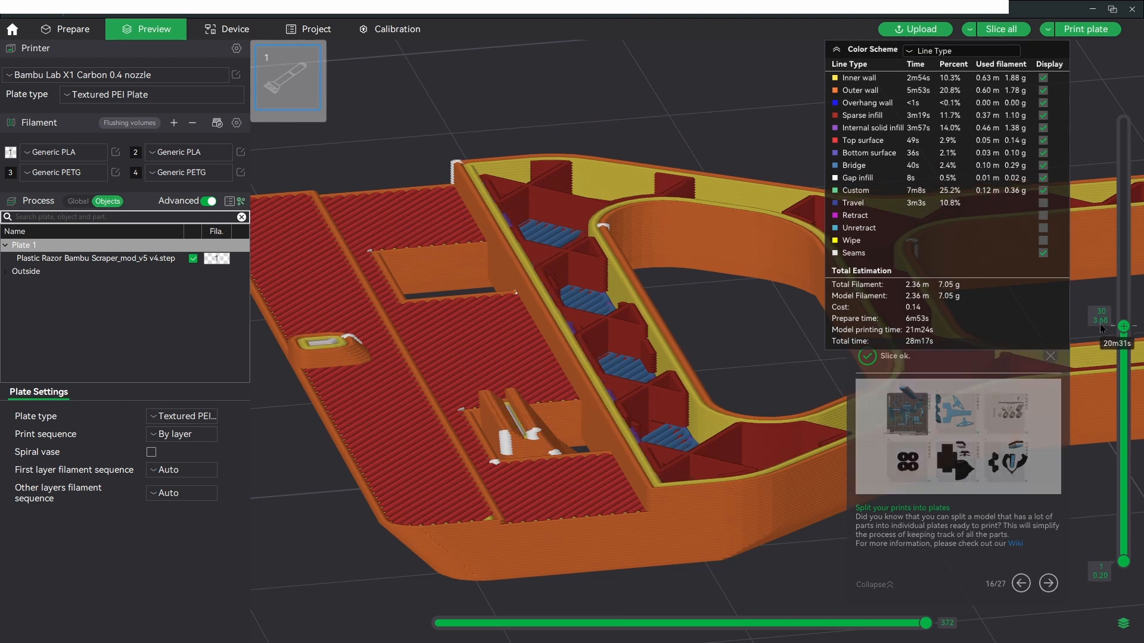
scroll(1102, 329, up, 2)
scroll(499, 466, up, 5)
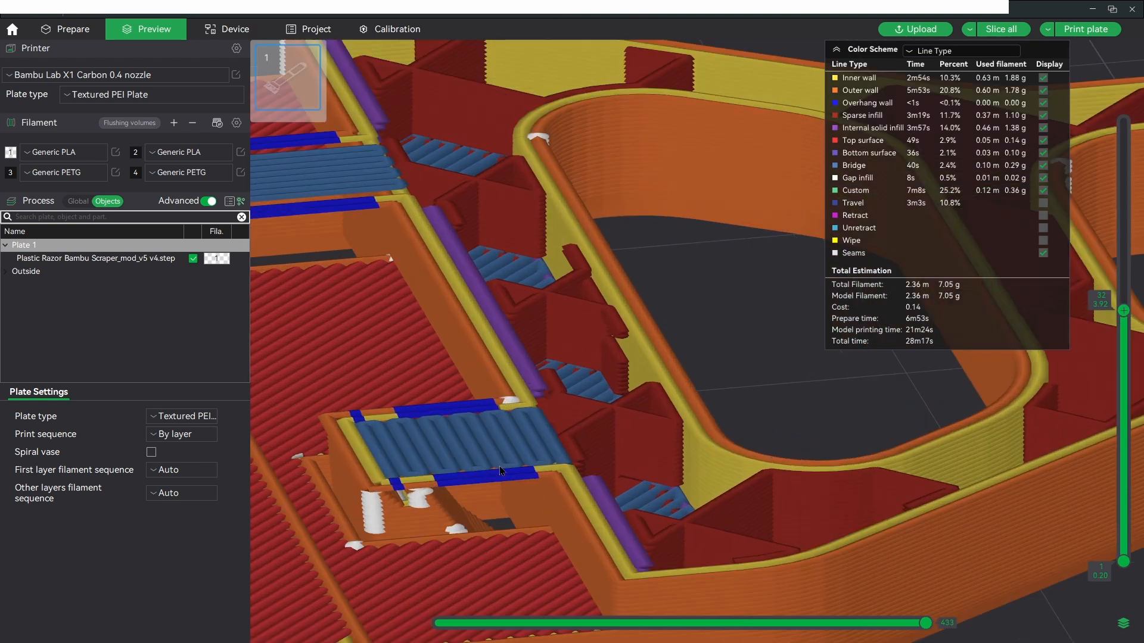
- Examine the sliced bridge and the support walls under the hook from above, from the side and at an angle
drag(500, 466, 505, 506)
right_drag(506, 505, 773, 427)
drag(654, 441, 660, 450)
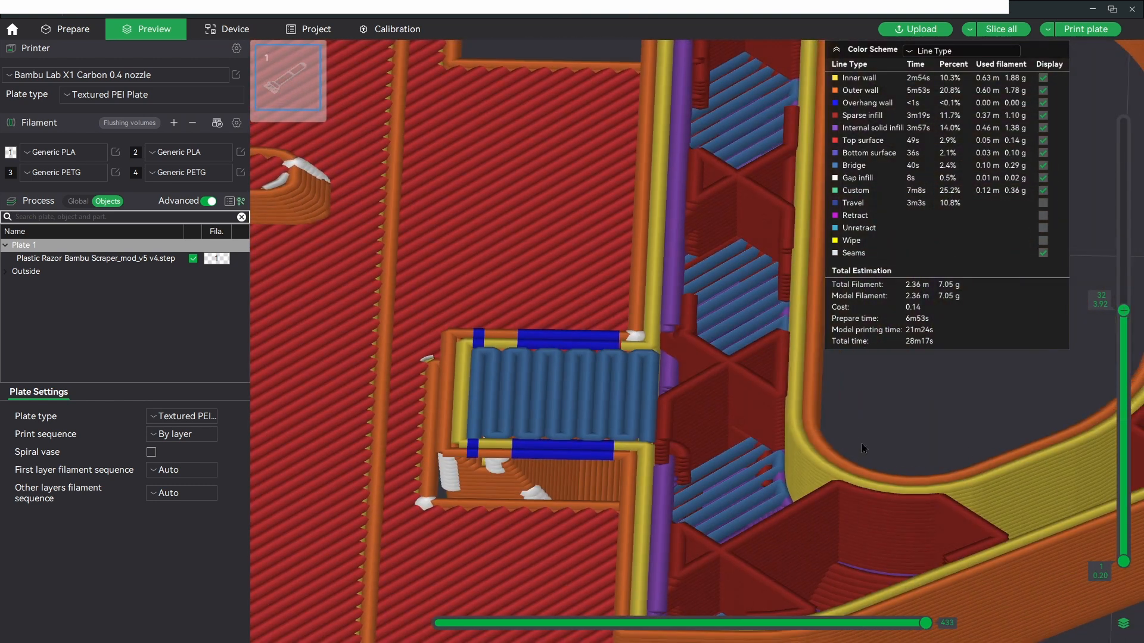
drag(862, 443, 665, 430)
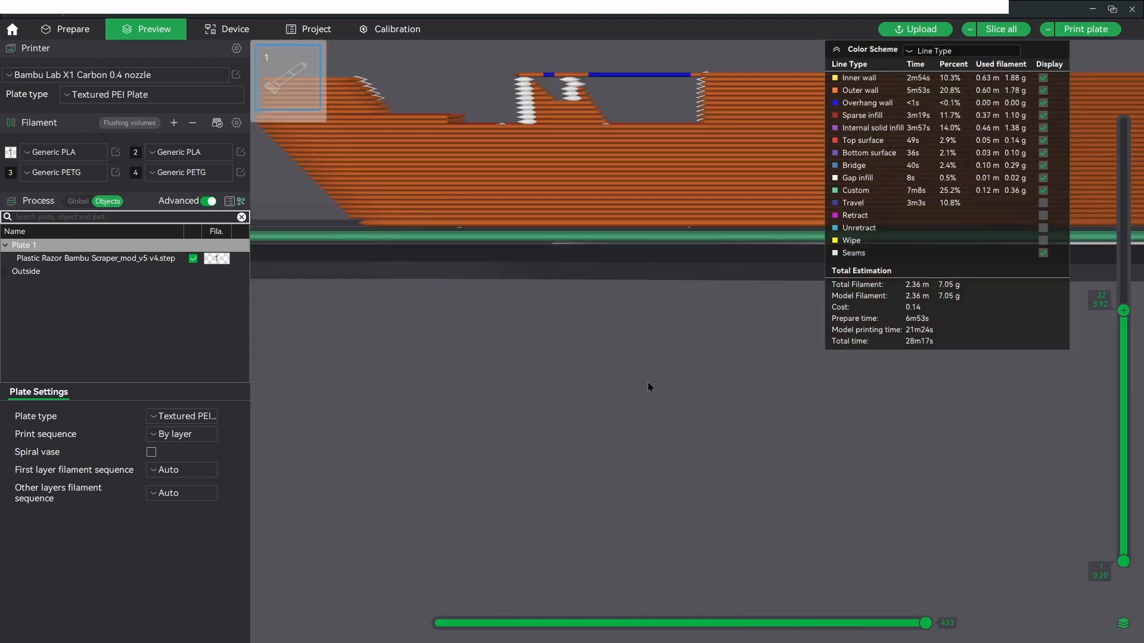
drag(664, 330, 522, 309)
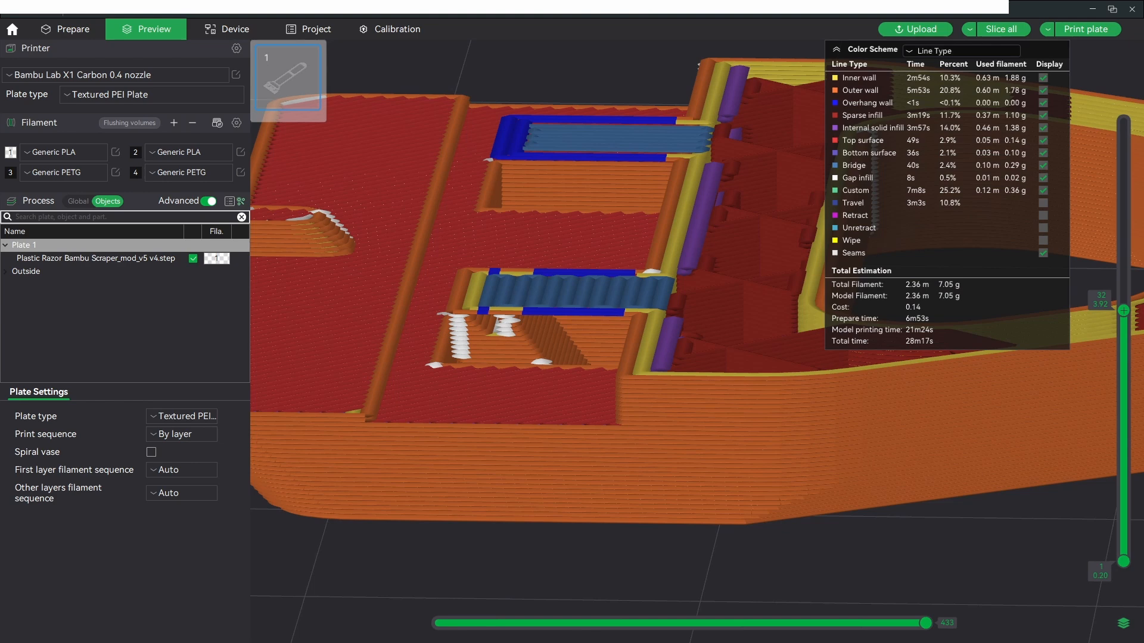
- Switch back to Autodesk Fusion and start a new sketch on the end face of the hook above the support
click(1093, 9)
click(90, 58)
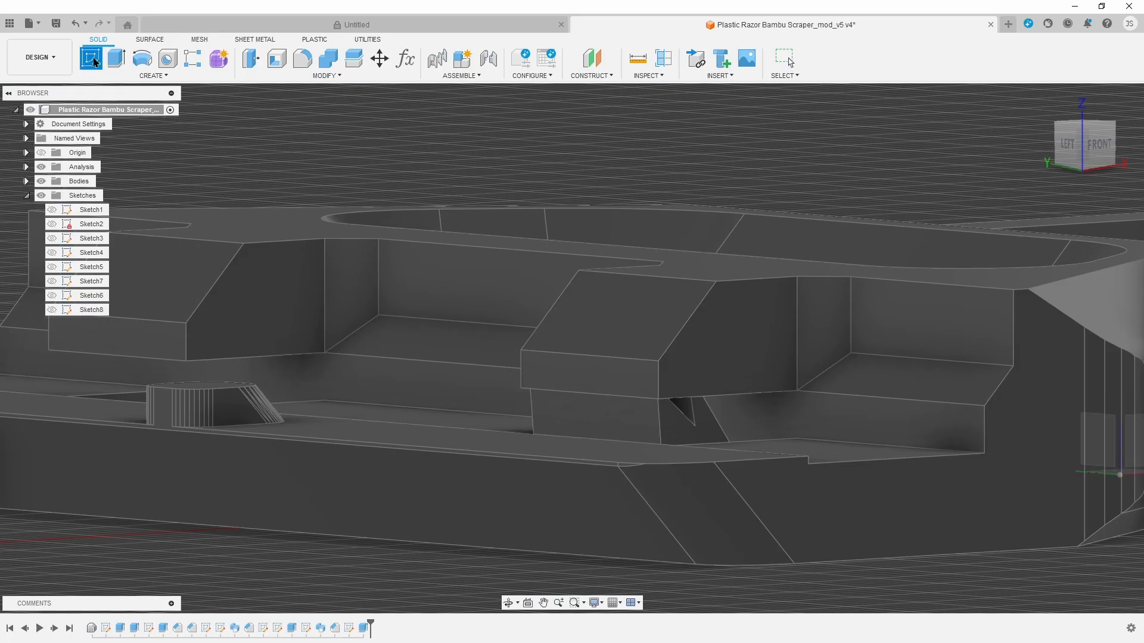
click(575, 376)
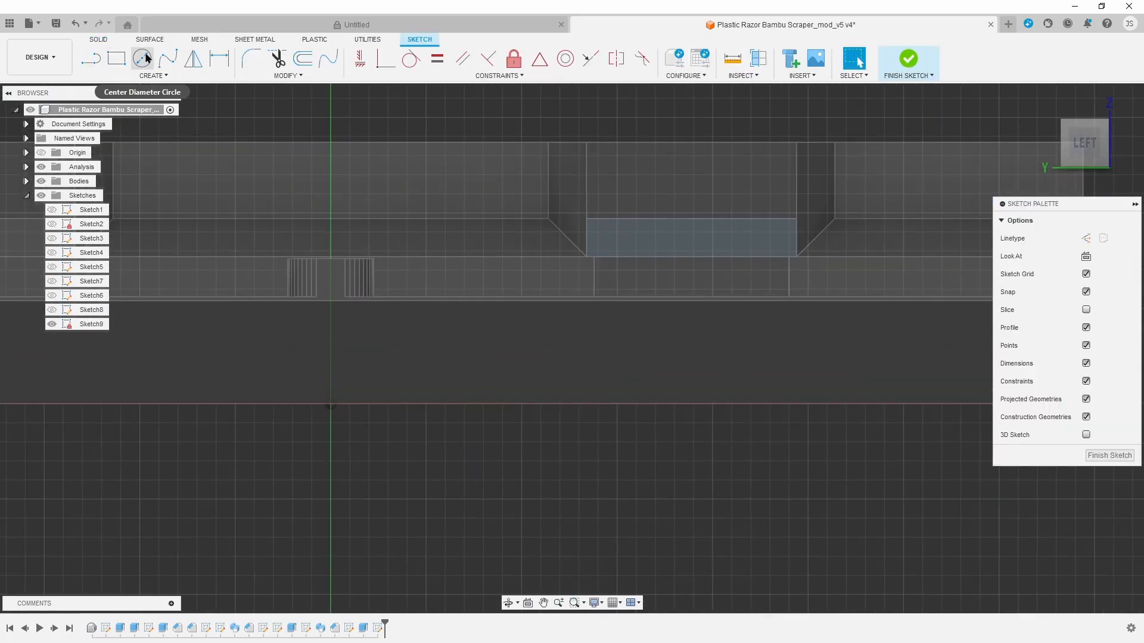
- Project the hook face's lower edge and the outer edge of the chamfered bottom opening into the sketch
key(p)
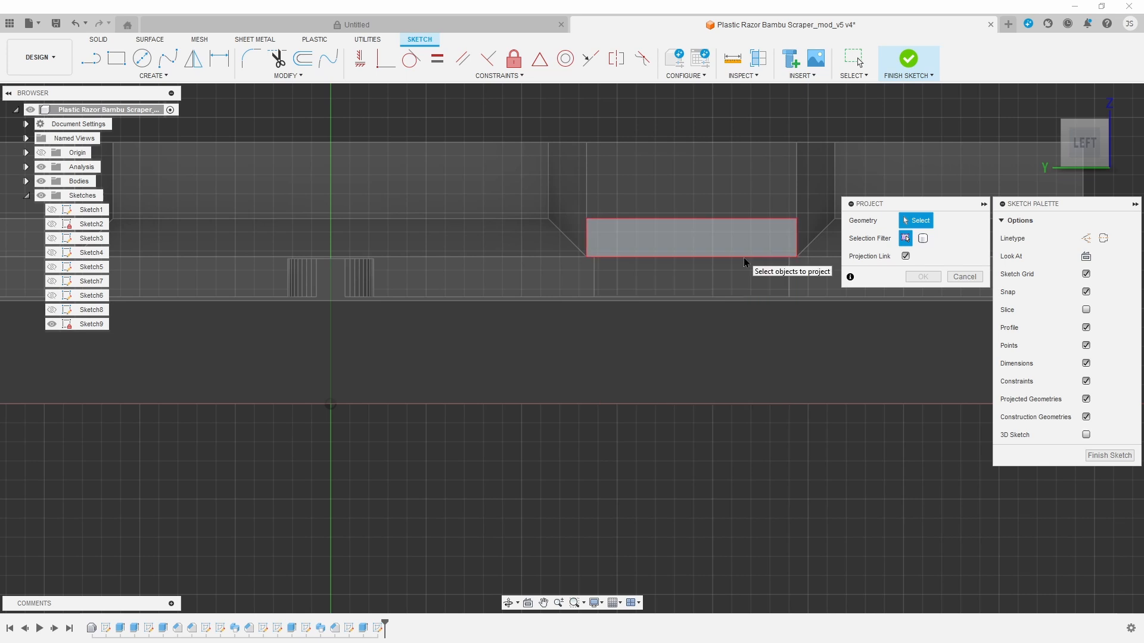
click(744, 257)
drag(1080, 154, 1078, 141)
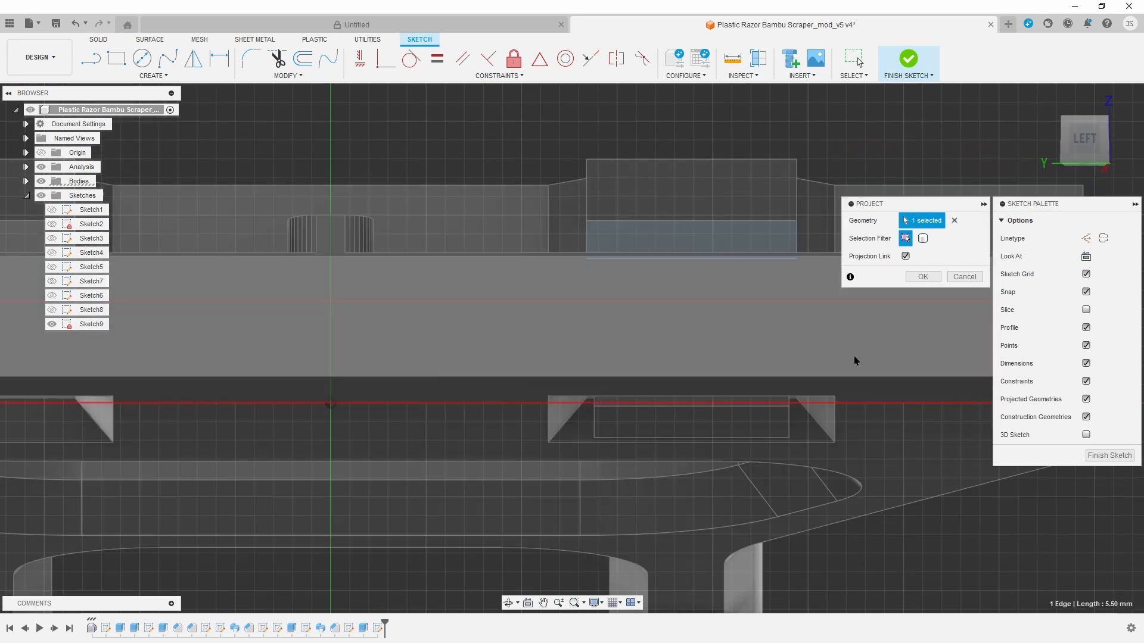
click(821, 444)
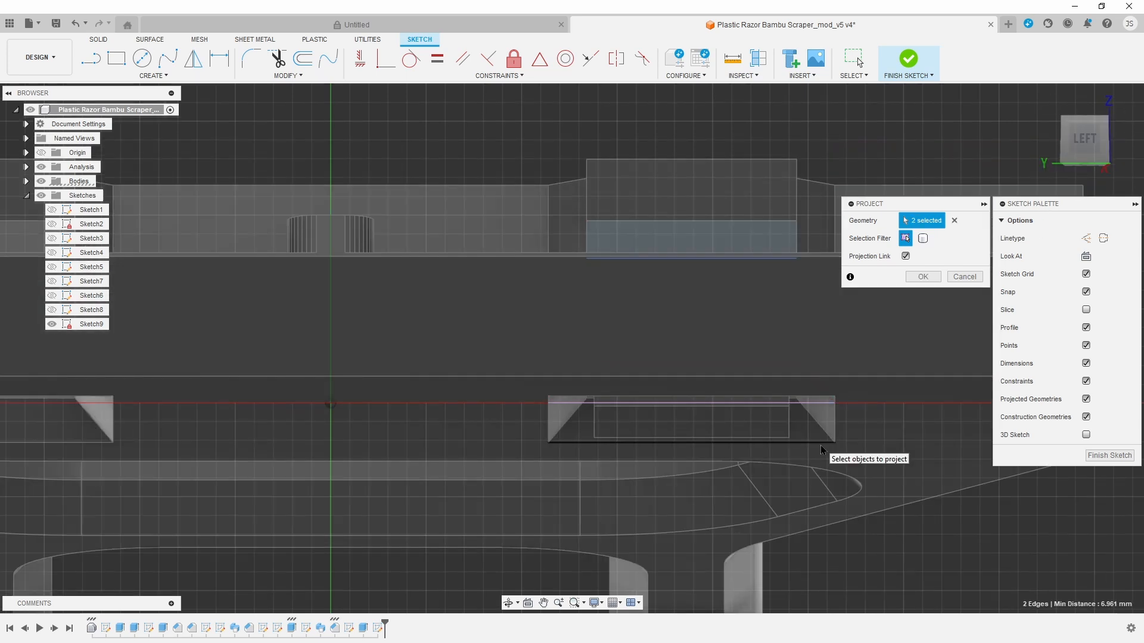
key(Return)
click(1075, 138)
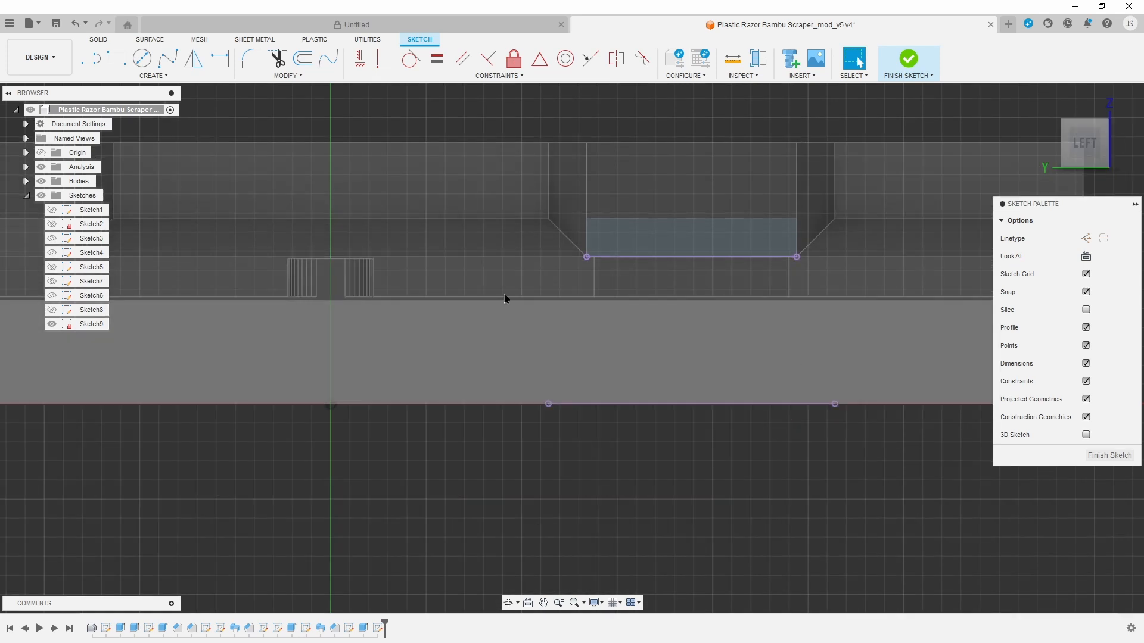
- Draw a circle centred on the midpoint of the projected upper edge and set its diameter to 4 mm
click(149, 57)
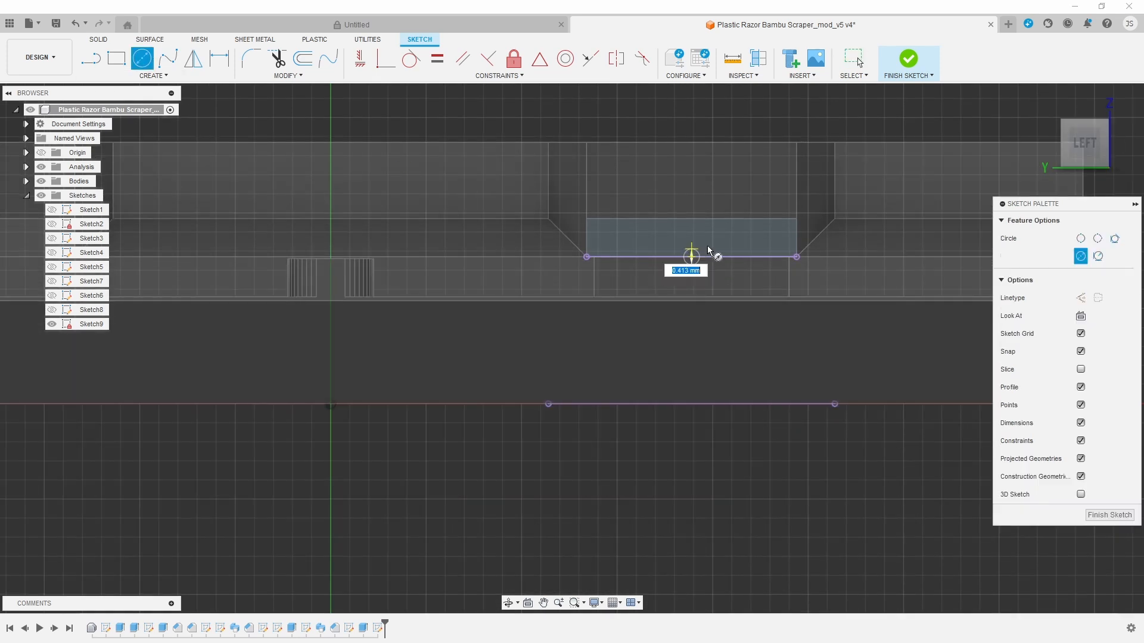
click(733, 237)
key(d)
click(728, 235)
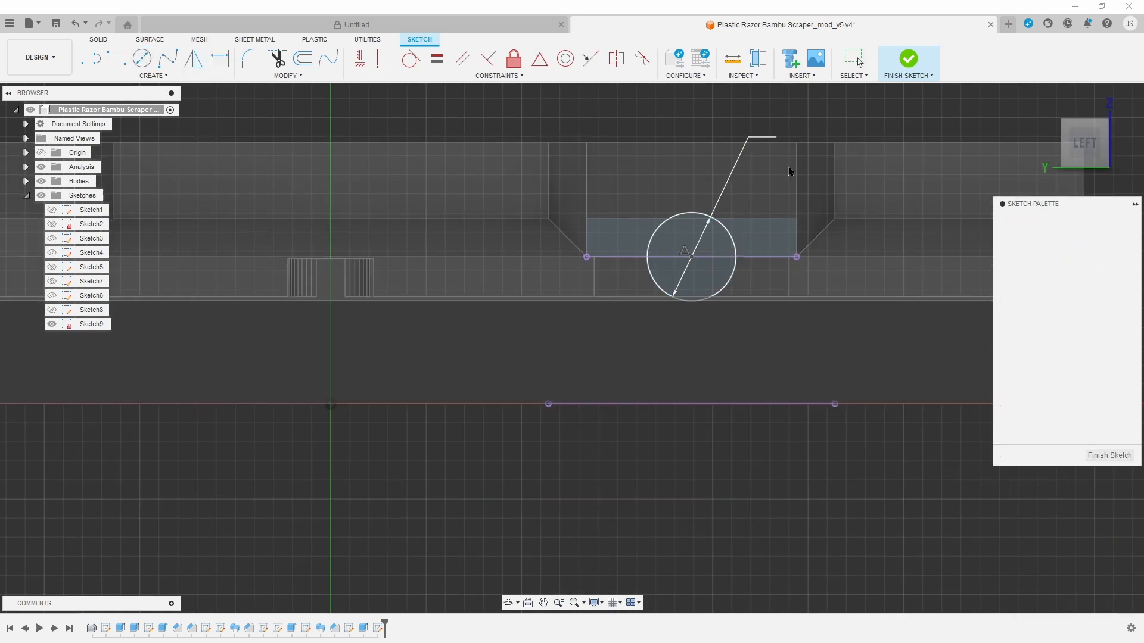
click(790, 172)
text(4)
key(Return)
- Change the circle's diameter to 0.4 mm and convert it to construction geometry
scroll(695, 337, down, 3)
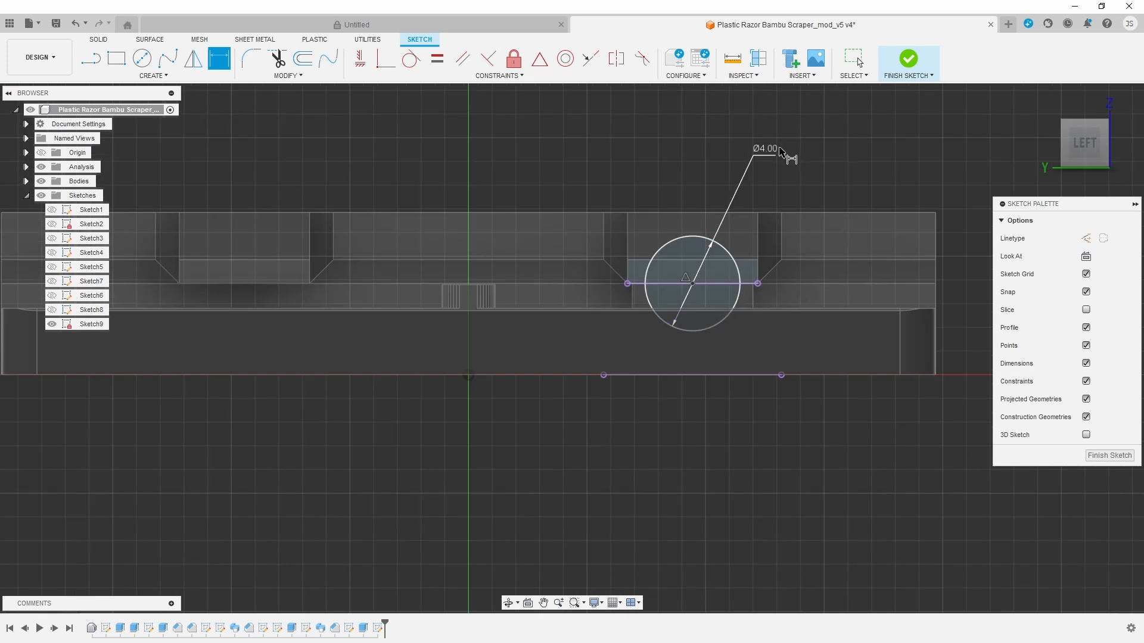
double_click(769, 149)
text(0.4)
key(Return)
scroll(695, 284, up, 5)
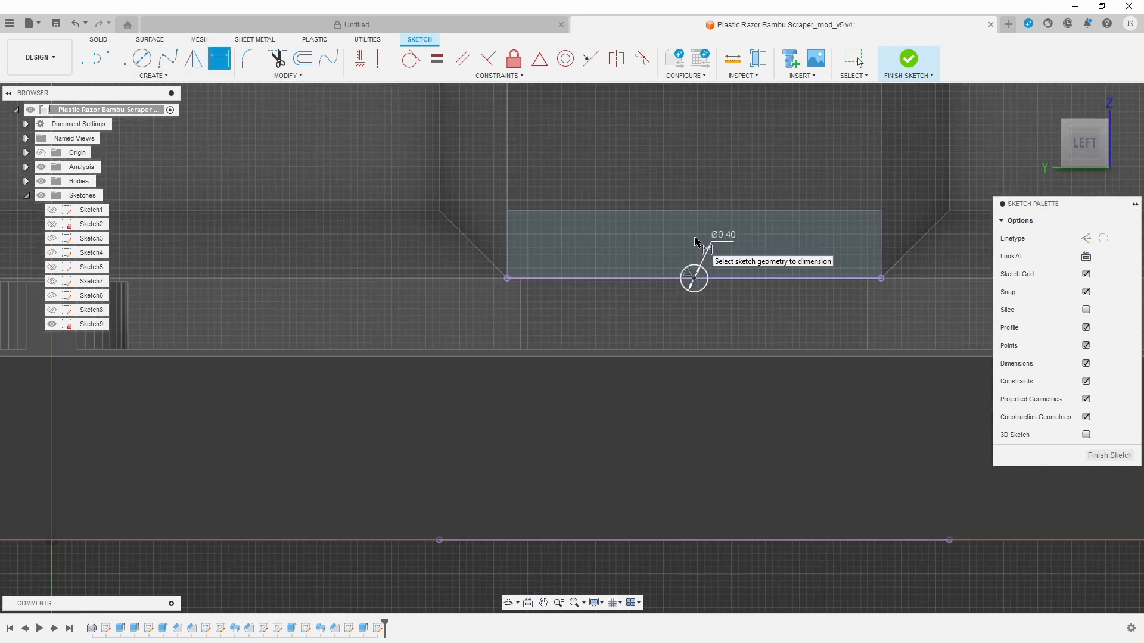
key(Escape)
- Draw a tapered outline from one side of the small circle down to the projected lower edge, along it, and back up to the circle's other side
click(91, 58)
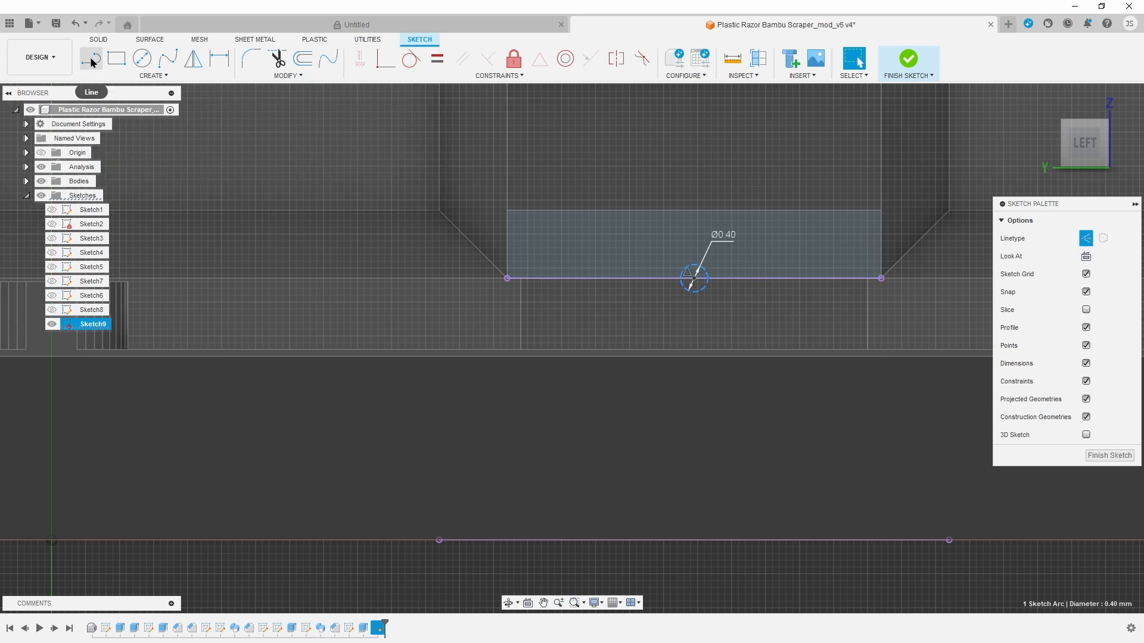
click(681, 278)
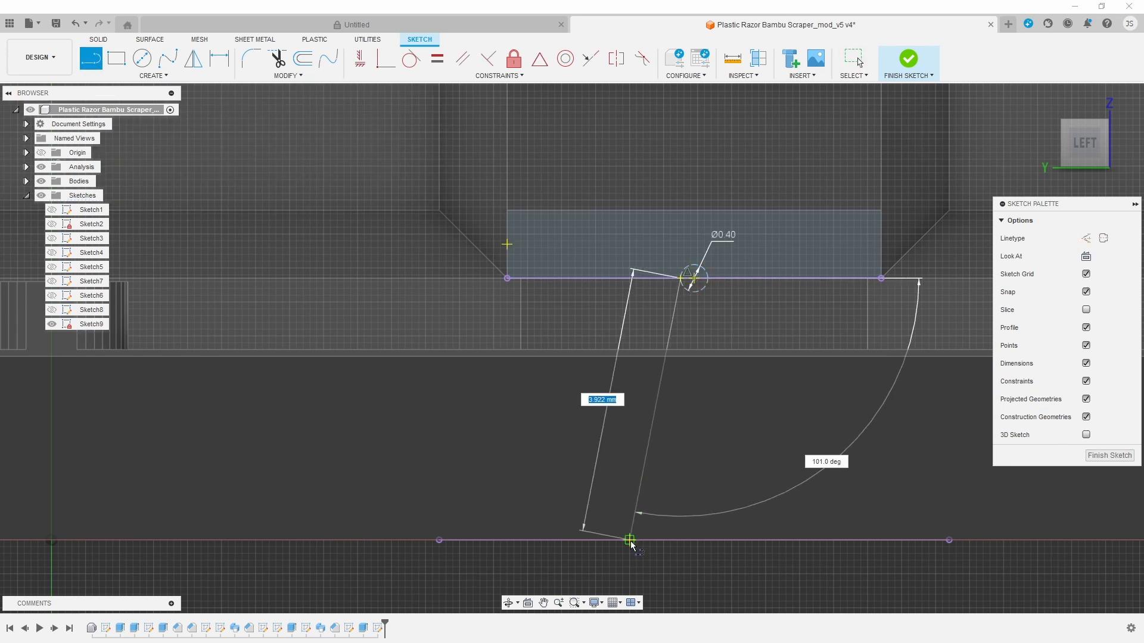
click(630, 540)
click(826, 541)
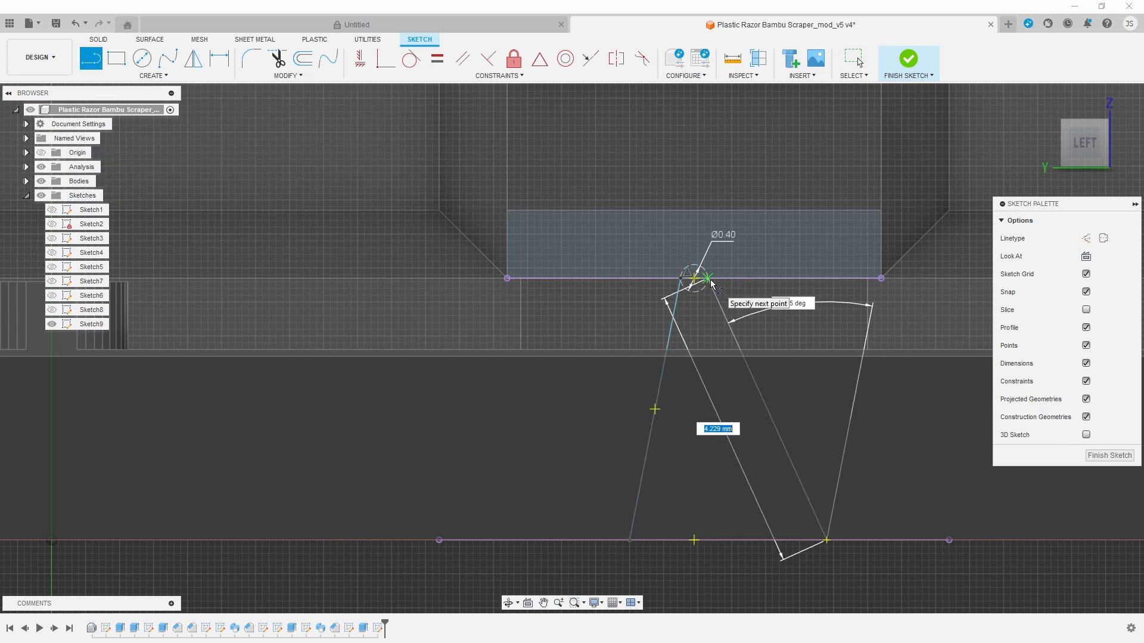
click(708, 278)
key(Escape)
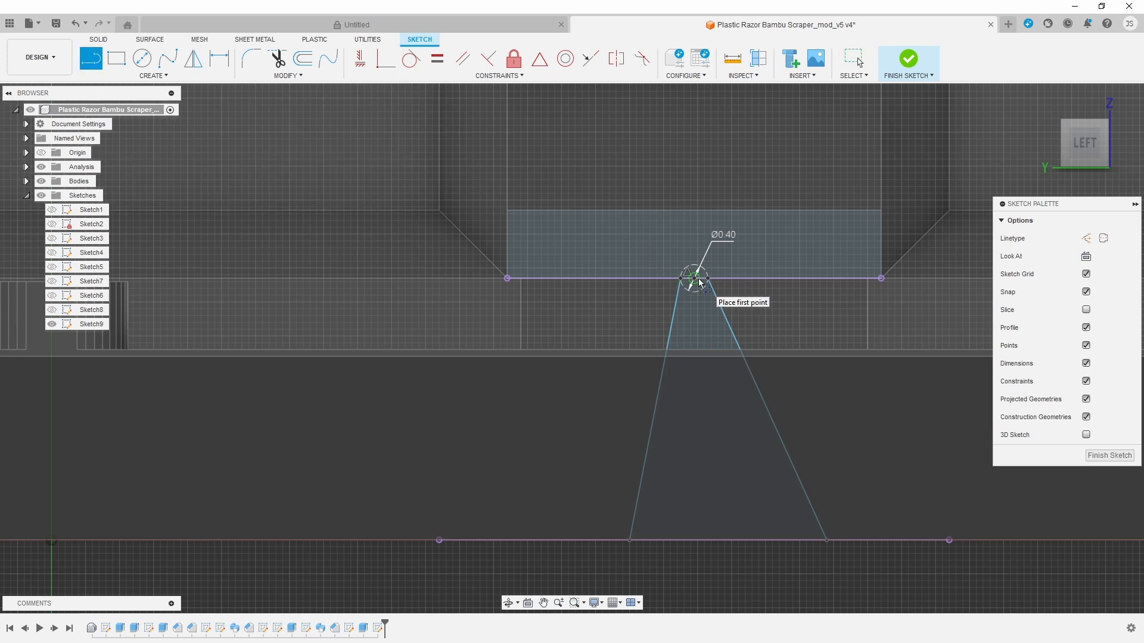
- Add a construction circle of about 1.9 mm diameter, centred on the projected lower edge's midpoint and passing through the outline's nearer lower corner
key(c)
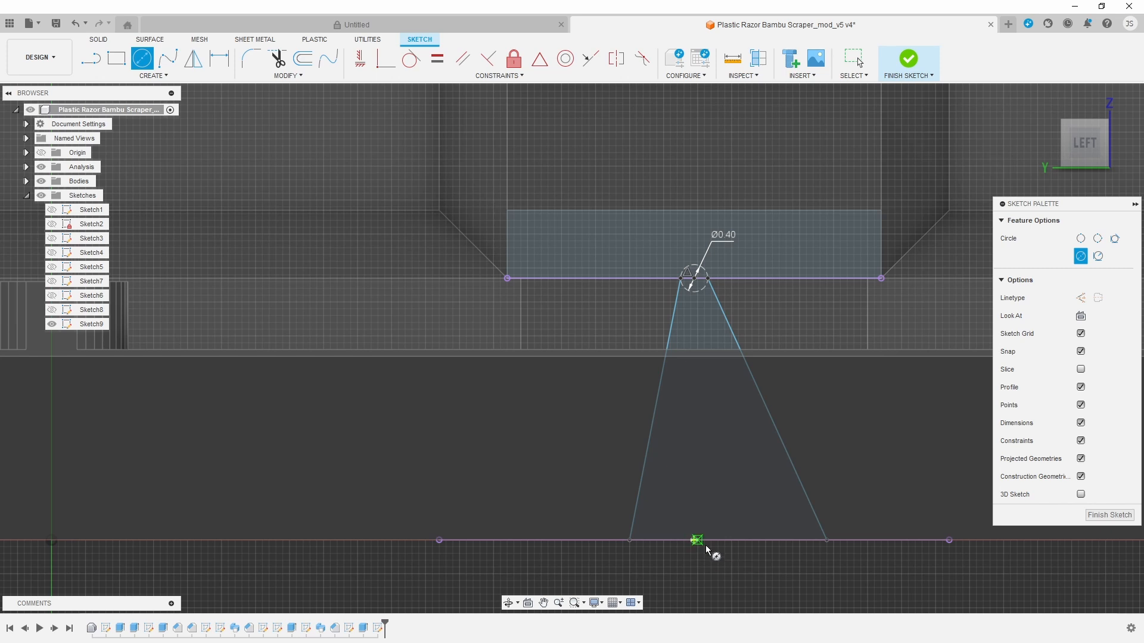
click(695, 541)
click(630, 541)
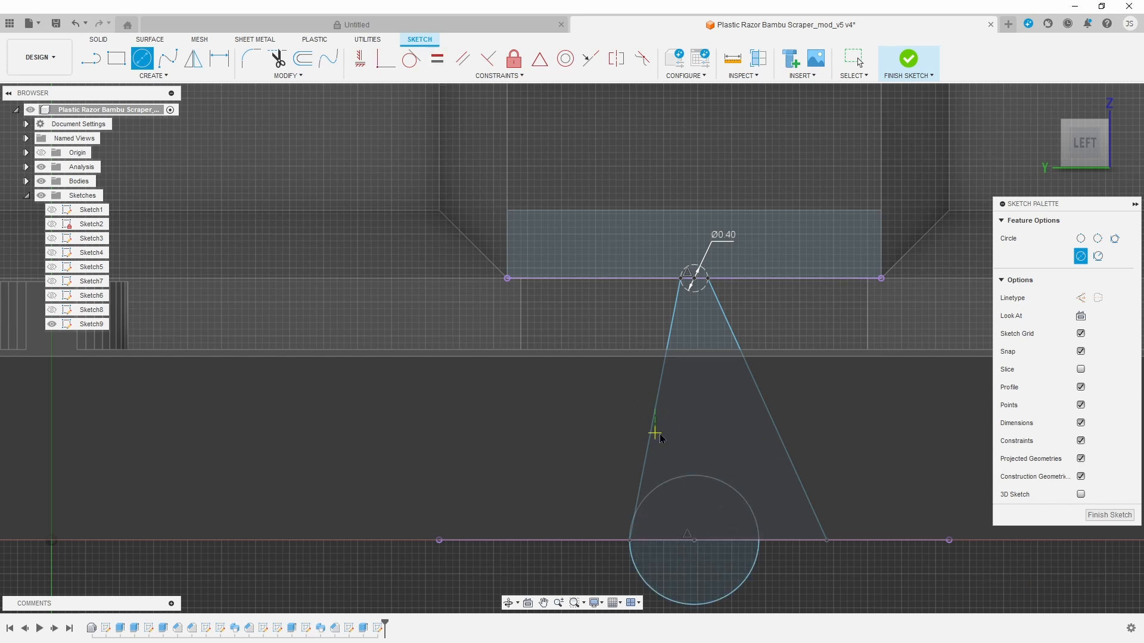
key(Escape)
click(663, 484)
key(x)
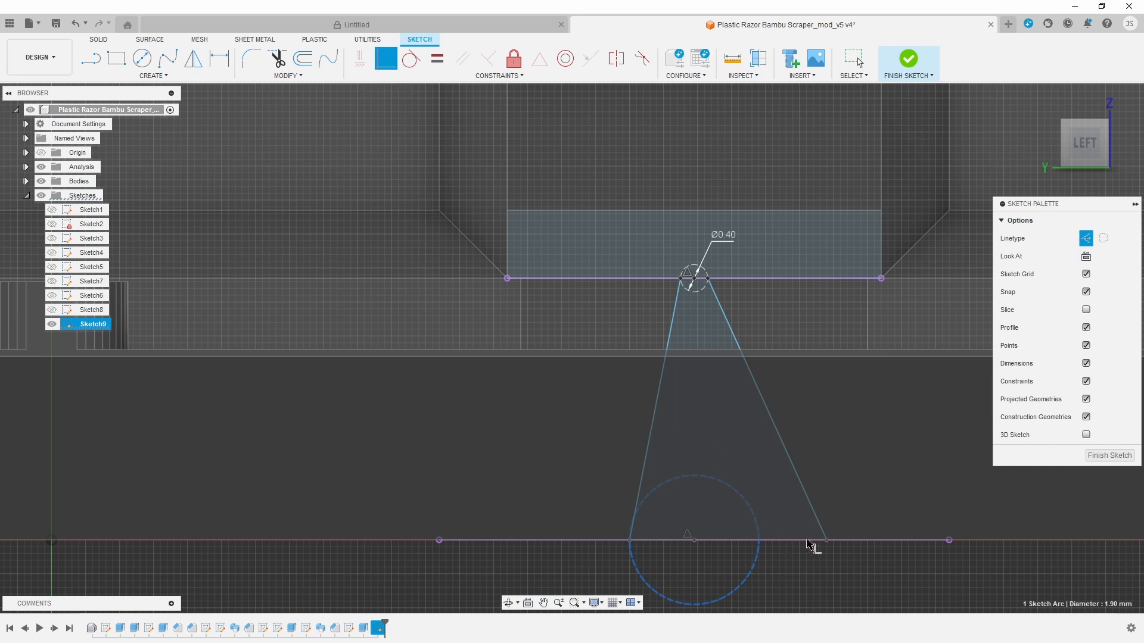
- Move the tapered outline's other lower corner onto the construction circle so the taper is symmetric, and finish the sketch
drag(826, 541, 758, 540)
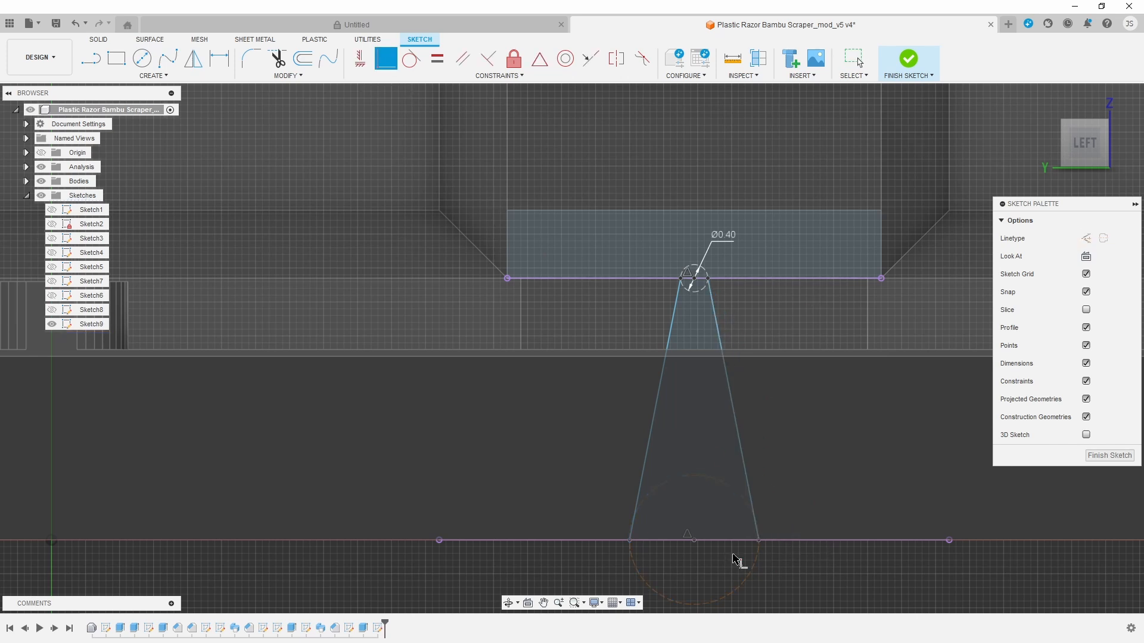
click(905, 67)
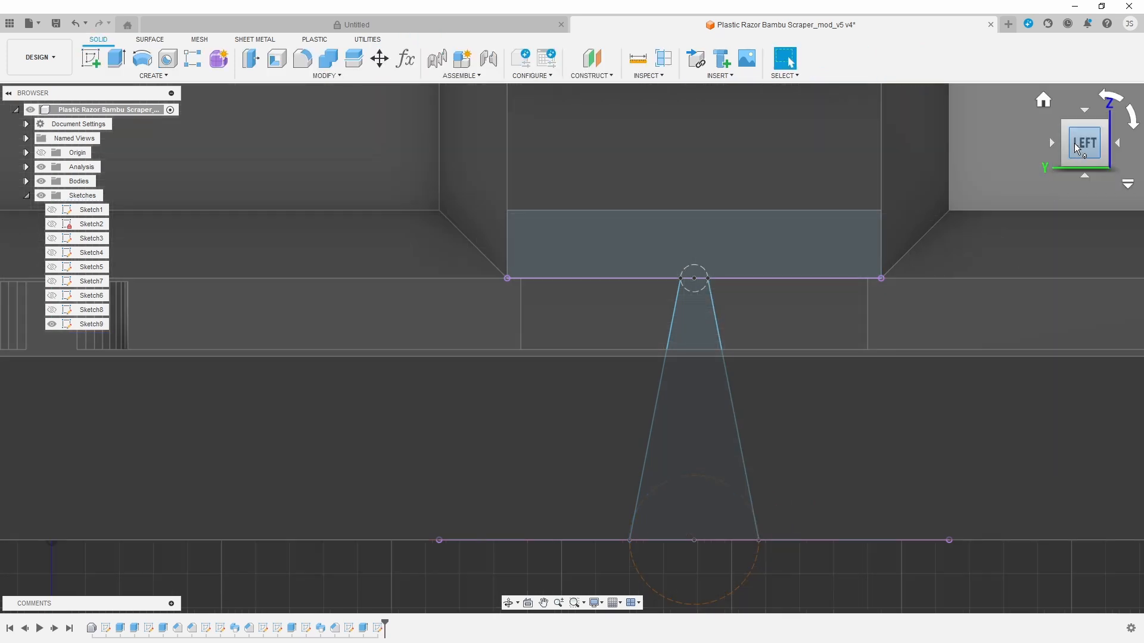
mouse_move(572, 349)
shift+middle_down()
mouse_move(631, 363)
mouse_move(75, 82)
shift+middle_up()
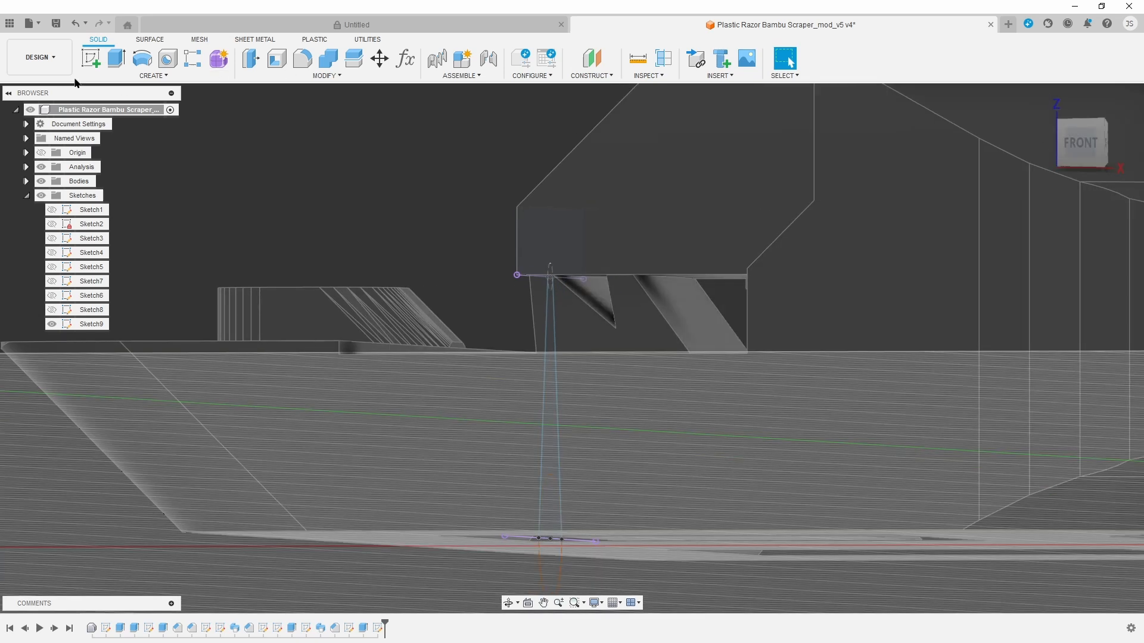
- Extrude the tapered support profile -2.40 mm in beneath the hook, using the Join operation
click(113, 61)
shift+middle_drag(575, 339, 620, 382)
click(620, 383)
drag(633, 458, 779, 420)
click(1081, 351)
click(1074, 368)
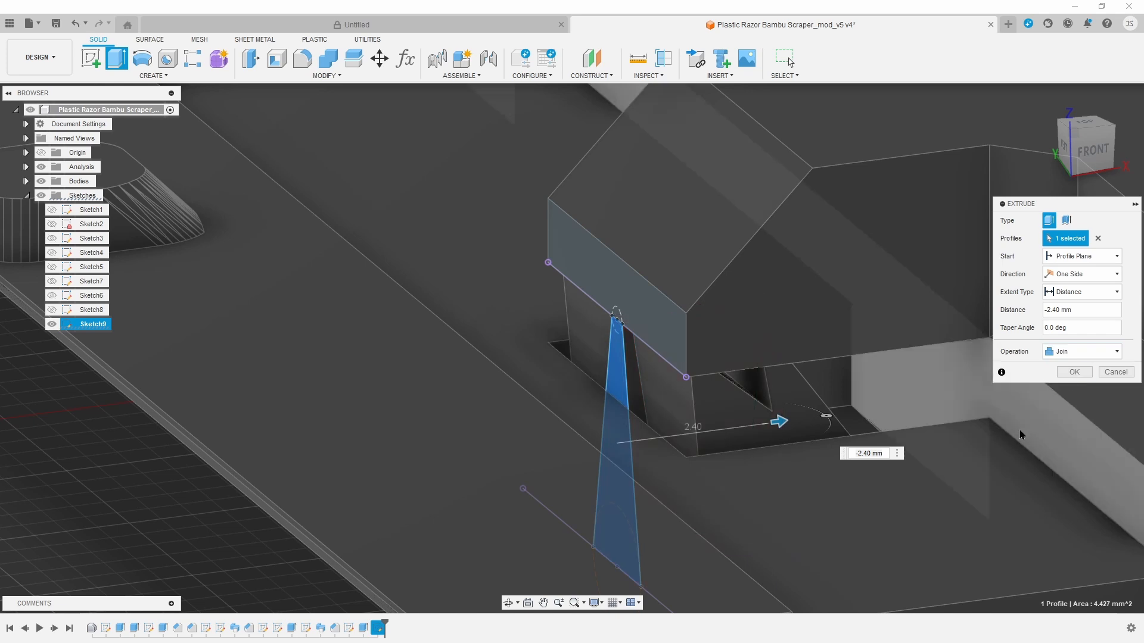
- Start the extrusion at an offset of -0.4 mm from the profile plane
click(1100, 257)
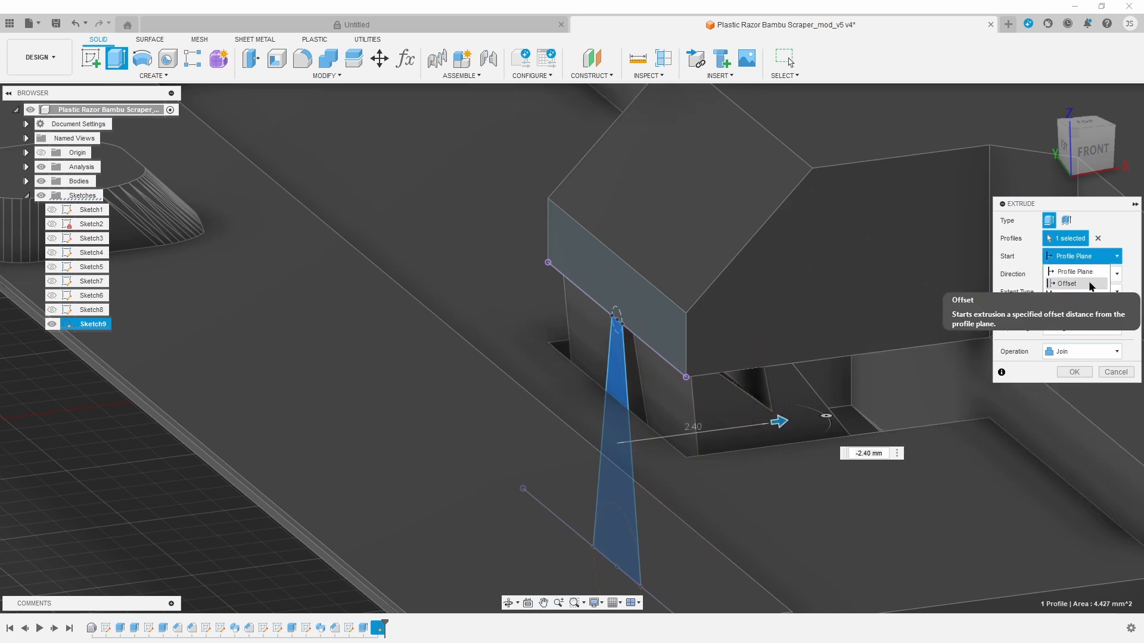
click(1094, 285)
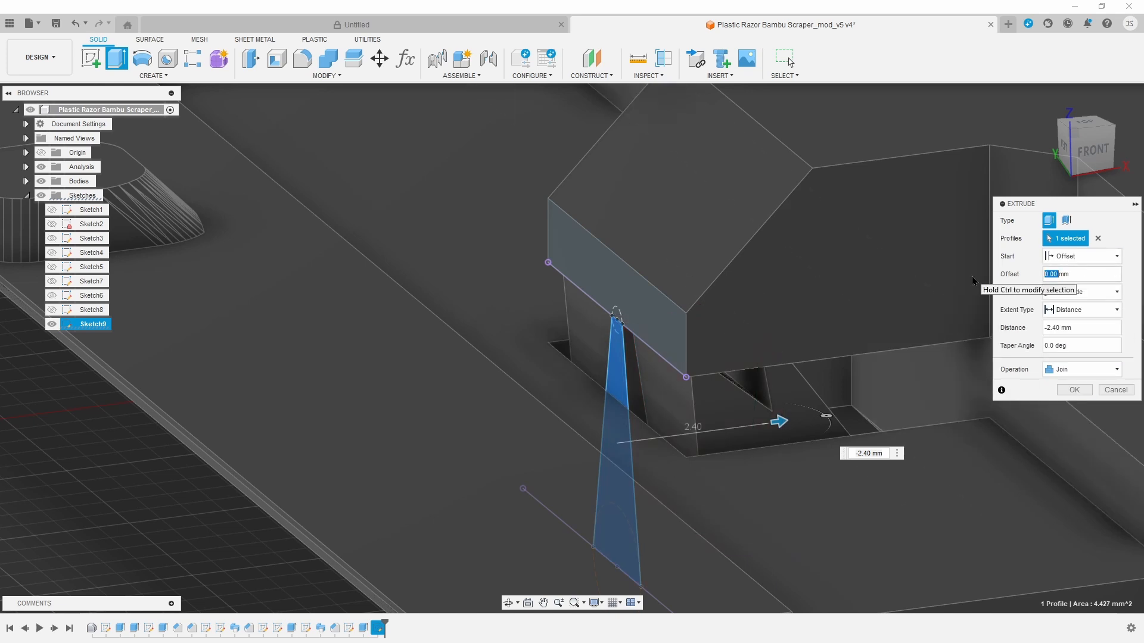
text(-2)
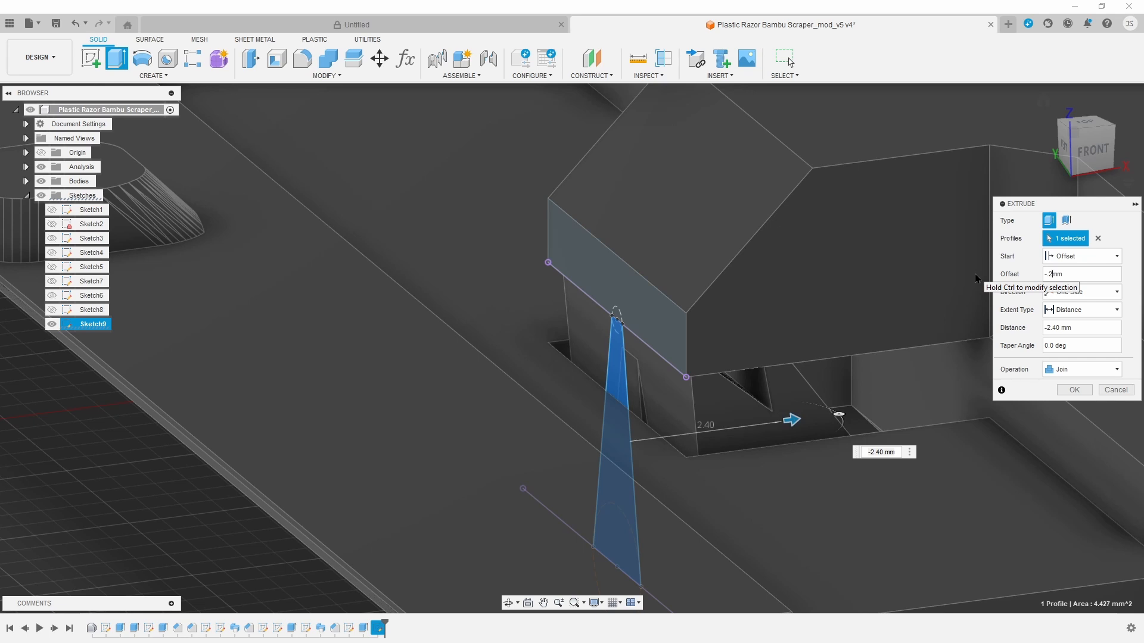
text(.4)
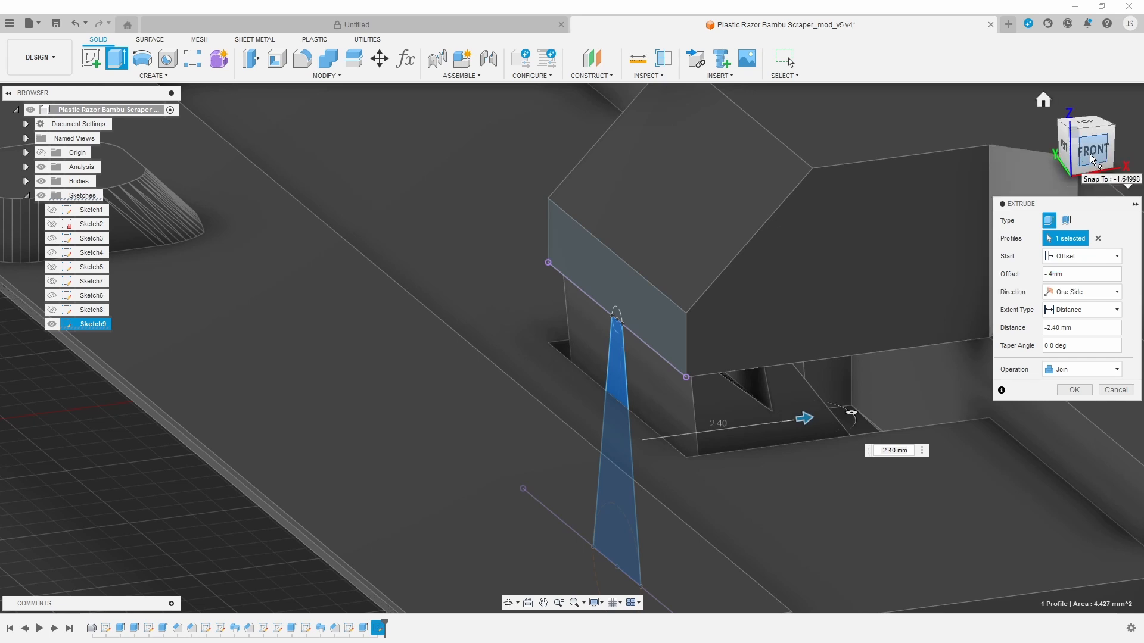
- Lengthen the extrusion to -3.90 mm, change its start offset to -0.5 mm, and complete it
click(1092, 152)
drag(776, 456, 876, 455)
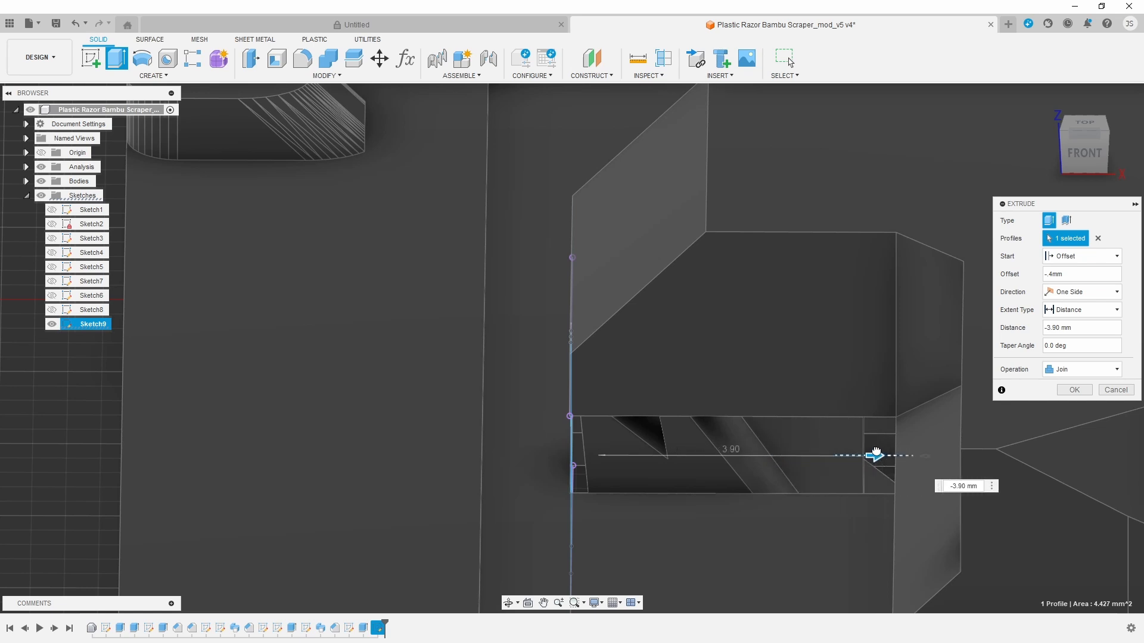
shift+middle_drag(925, 455, 931, 337)
key(BackSpace)
text(5)
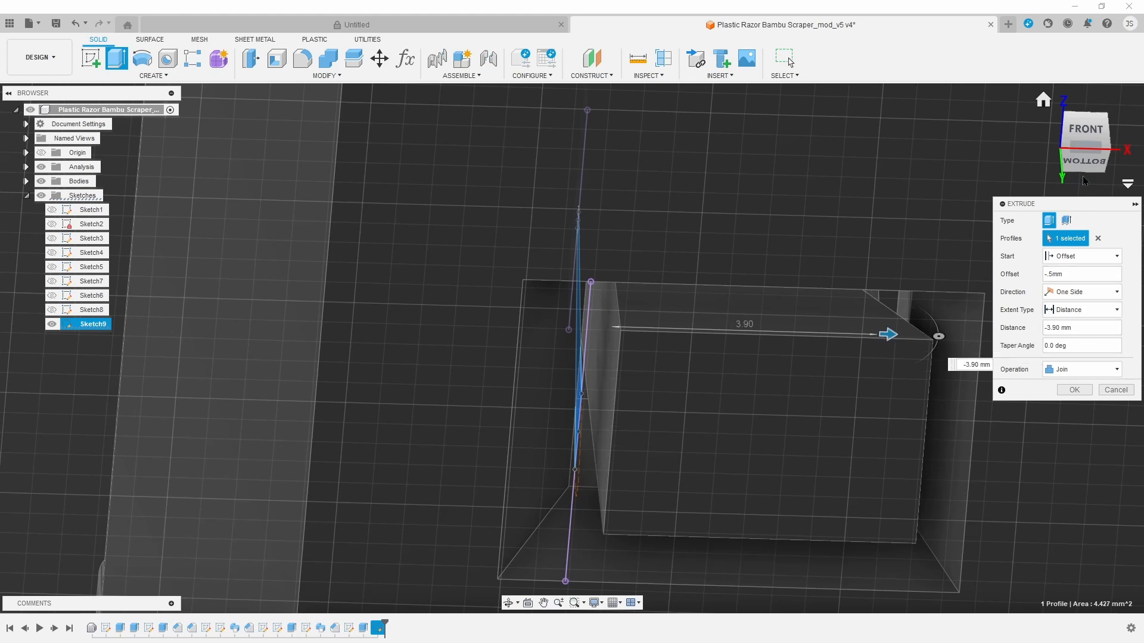
mouse_move(1085, 180)
shift+middle_down()
mouse_move(1066, 167)
mouse_move(1080, 205)
mouse_move(1085, 191)
shift+middle_up()
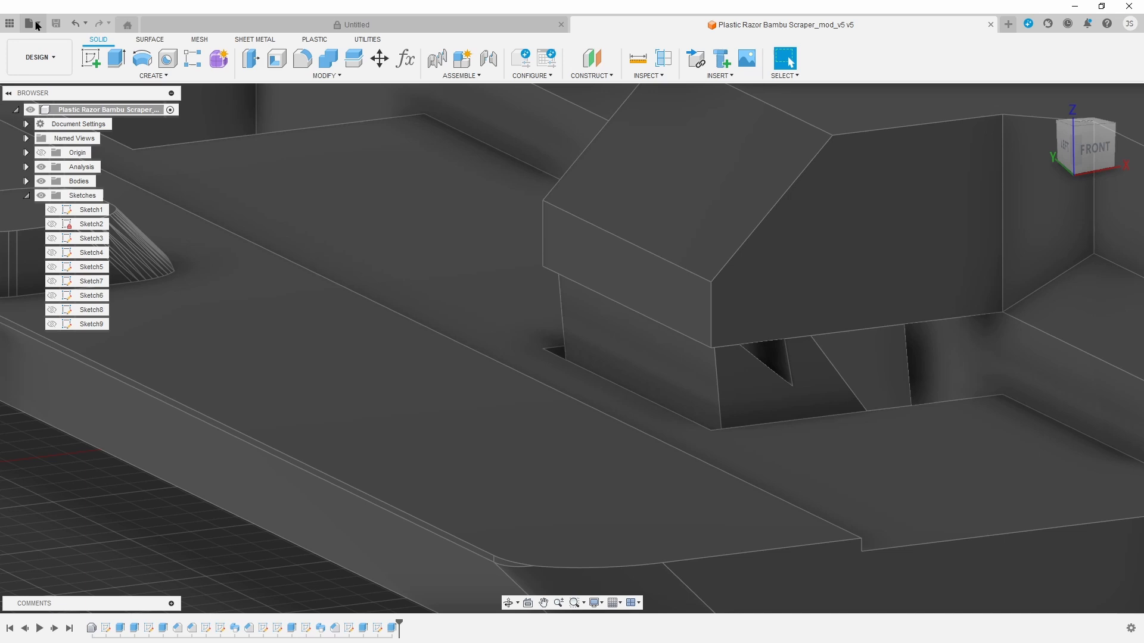
- Export the updated scraper design as a STEP file
click(36, 26)
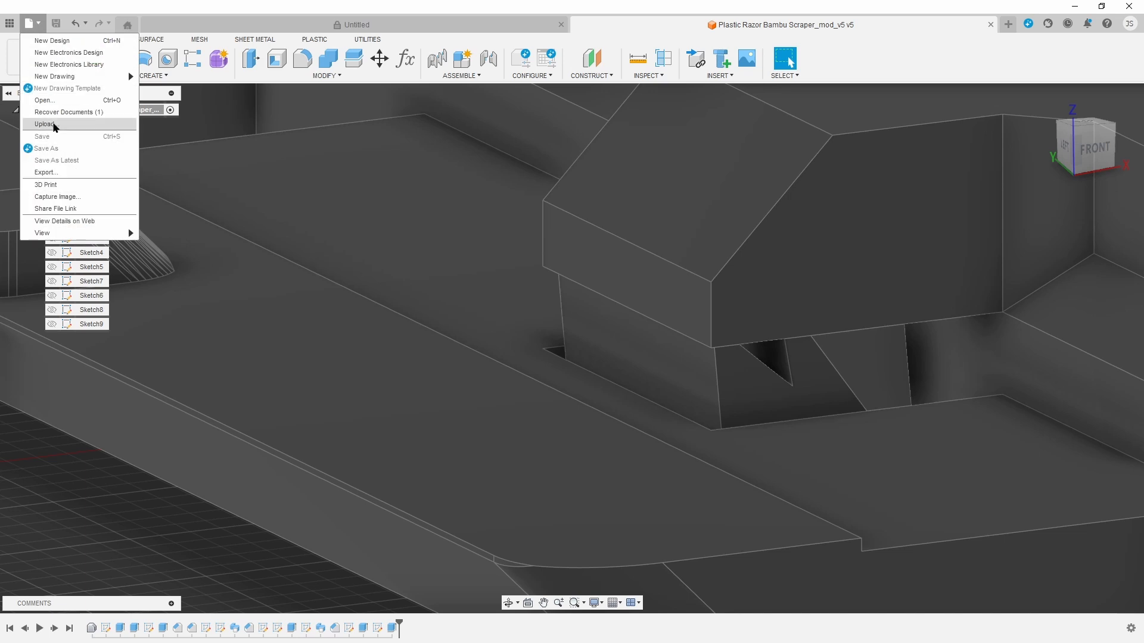
click(36, 168)
click(755, 339)
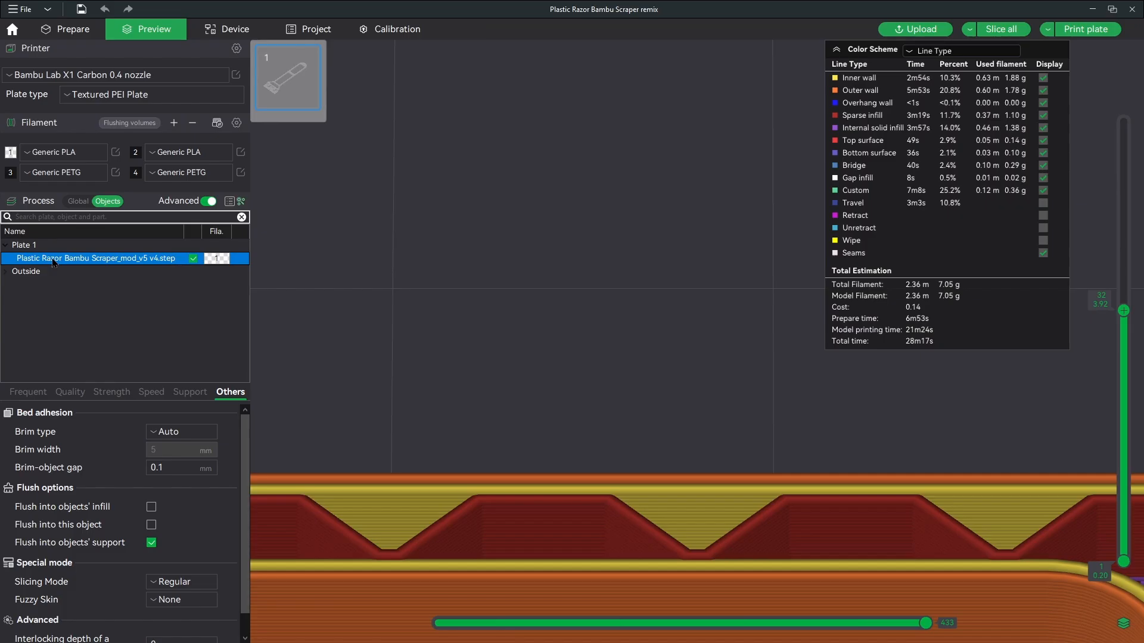
- Switch to Bambu Studio, replace the v4 scraper with Plastic Razor Bambu Scraper_mod_v5 v5.step, and slice the plate
key(Delete)
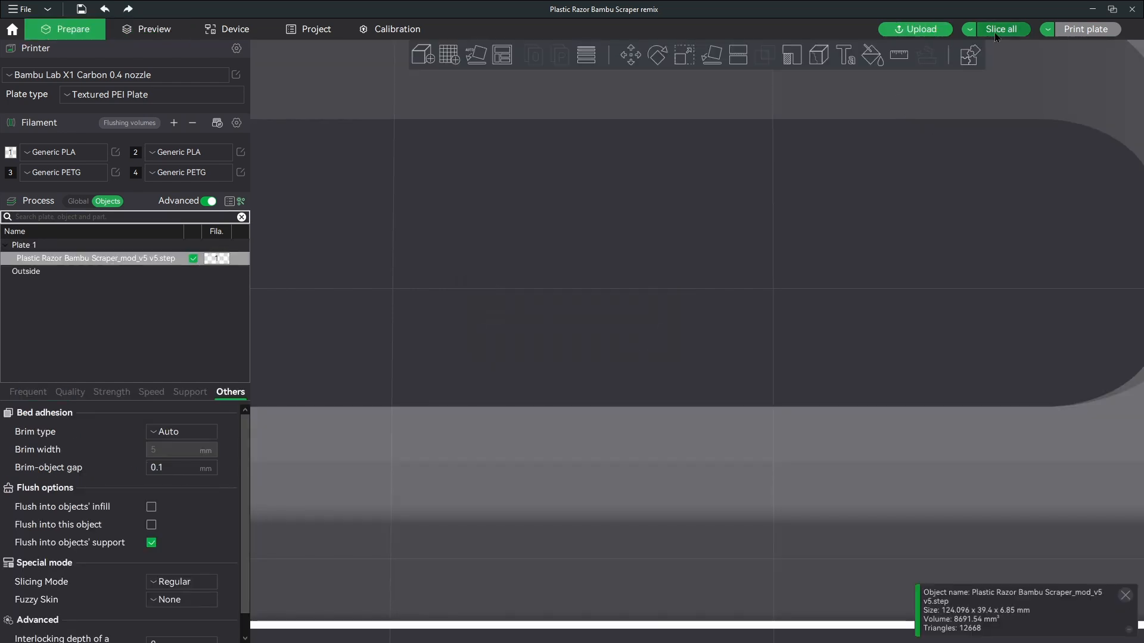
click(995, 30)
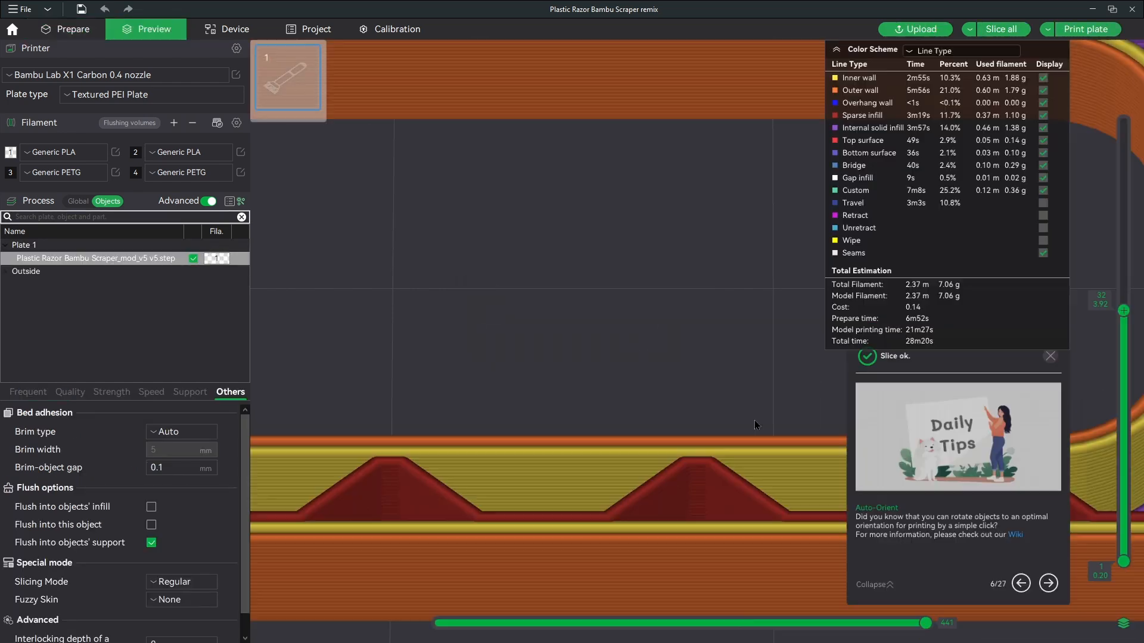
- Examine the sliced hooks and the support beneath them at several layer heights, up to layer 46
scroll(505, 370, up, 6)
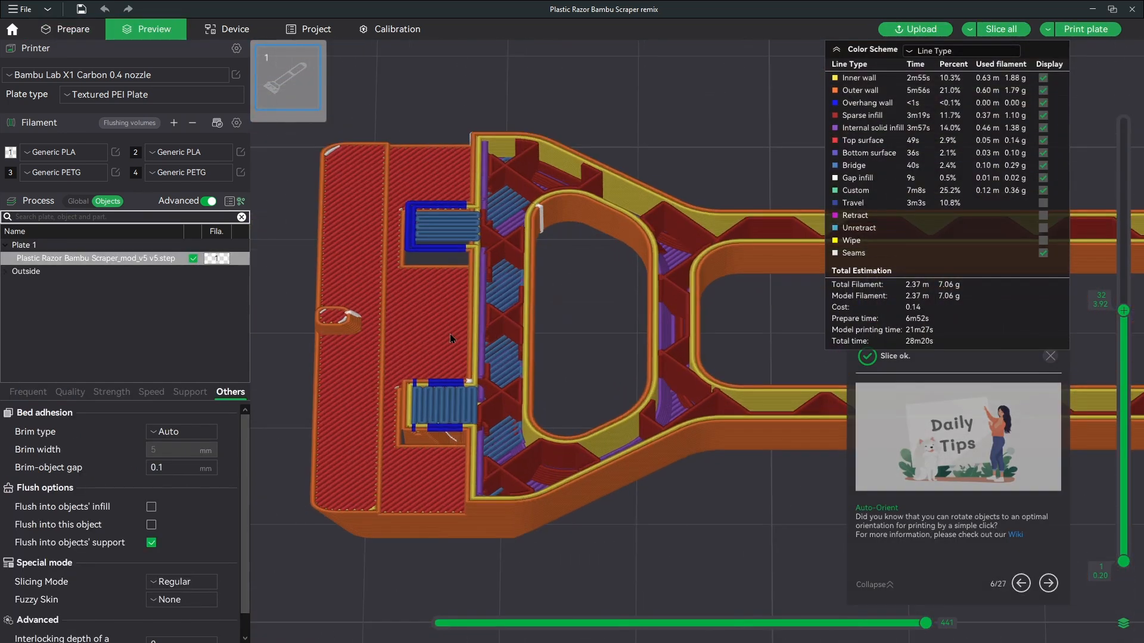
drag(449, 333, 648, 422)
right_drag(648, 422, 722, 326)
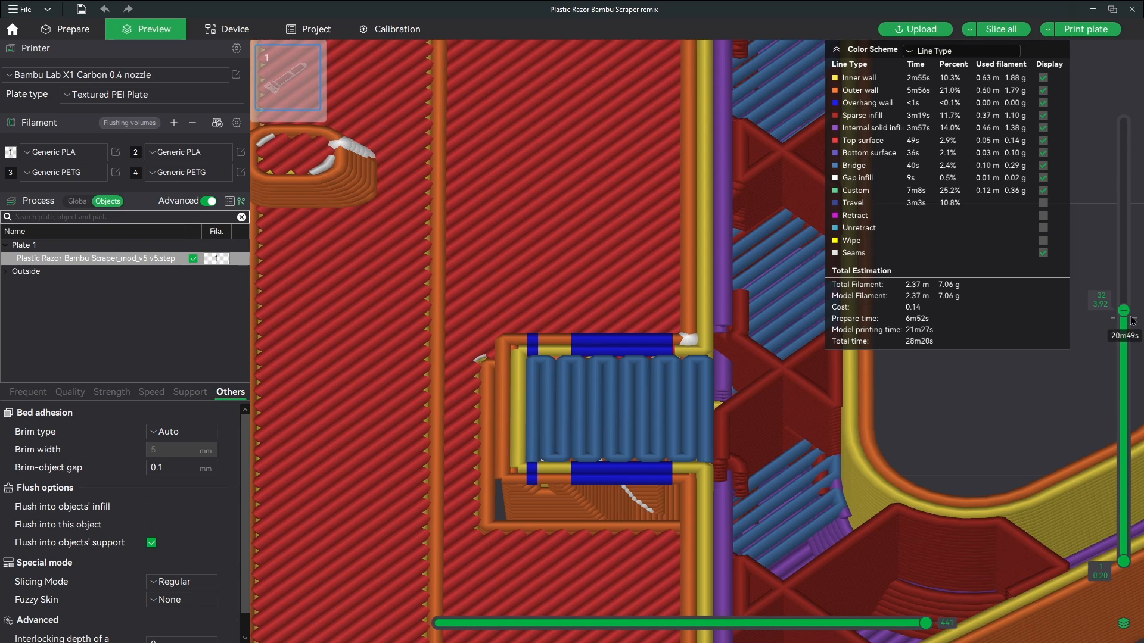
mouse_move(1131, 316)
mouse_down()
mouse_move(1129, 333)
mouse_move(1129, 315)
mouse_up()
drag(852, 554, 867, 511)
drag(1123, 311, 1124, 201)
scroll(715, 492, down, 3)
- Set the global sparse infill pattern to Cubic and its density to 25%, and slice the plate again
click(75, 201)
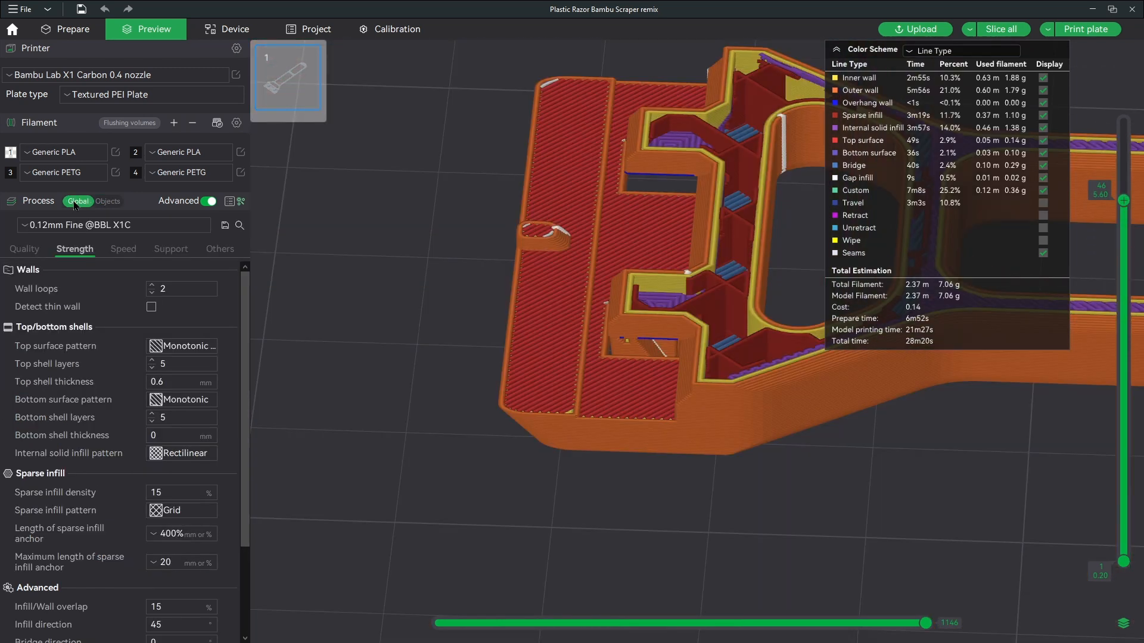
click(151, 511)
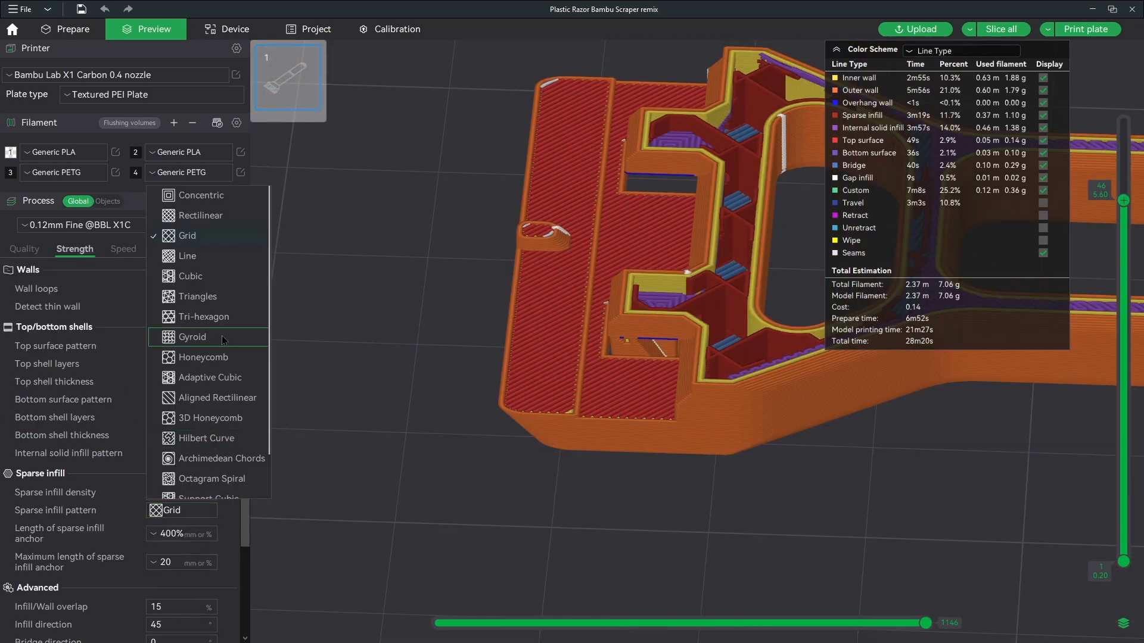
click(212, 286)
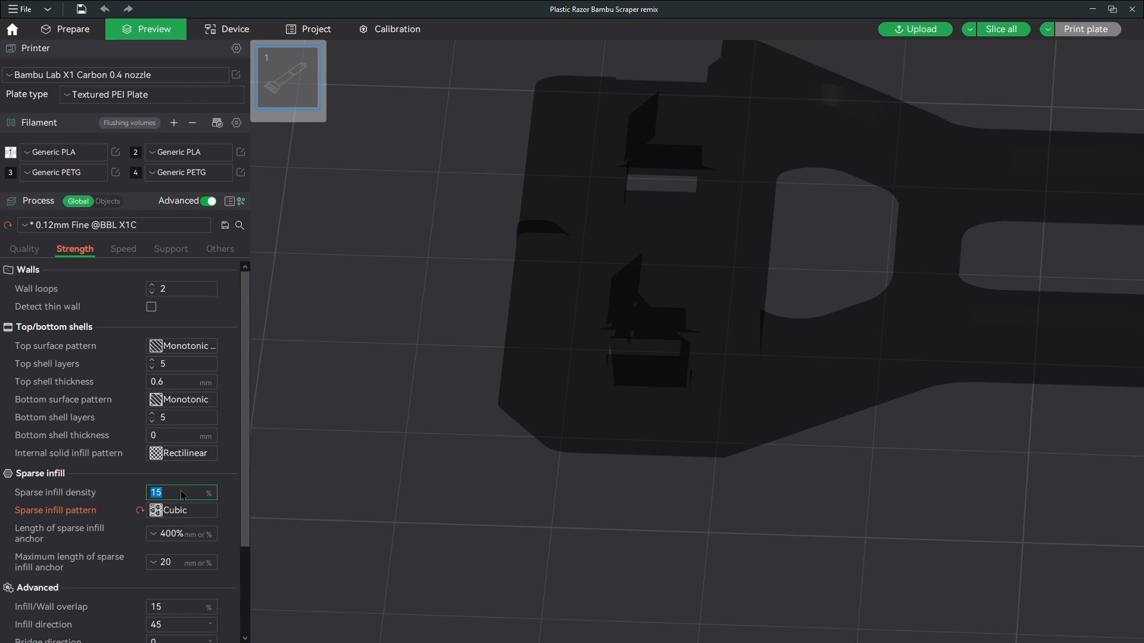
click(1001, 29)
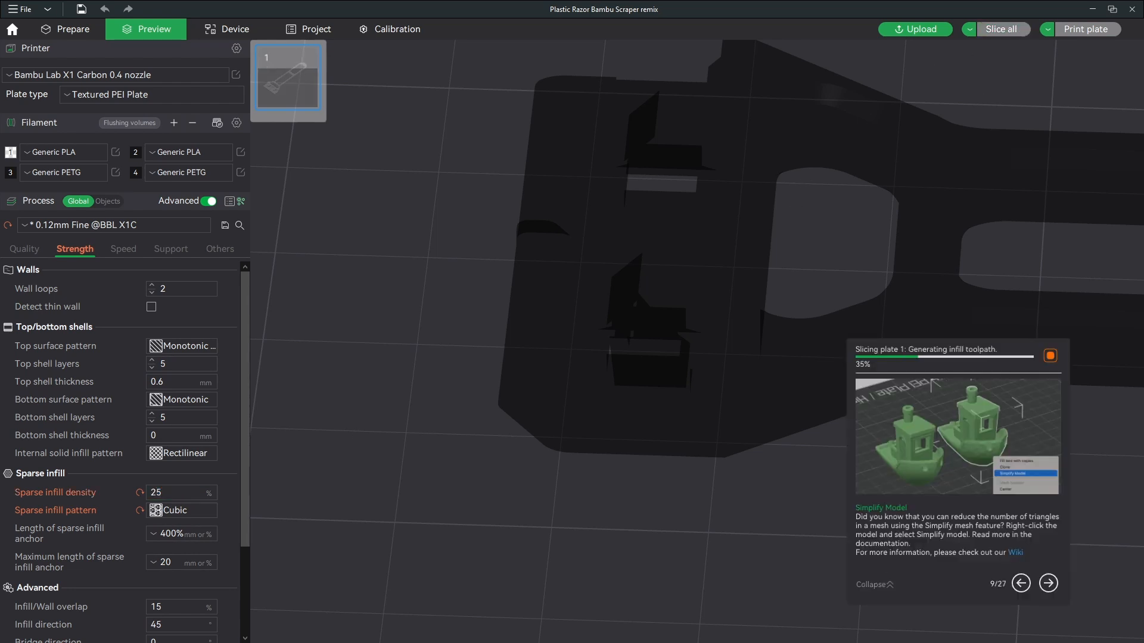
drag(692, 537, 926, 365)
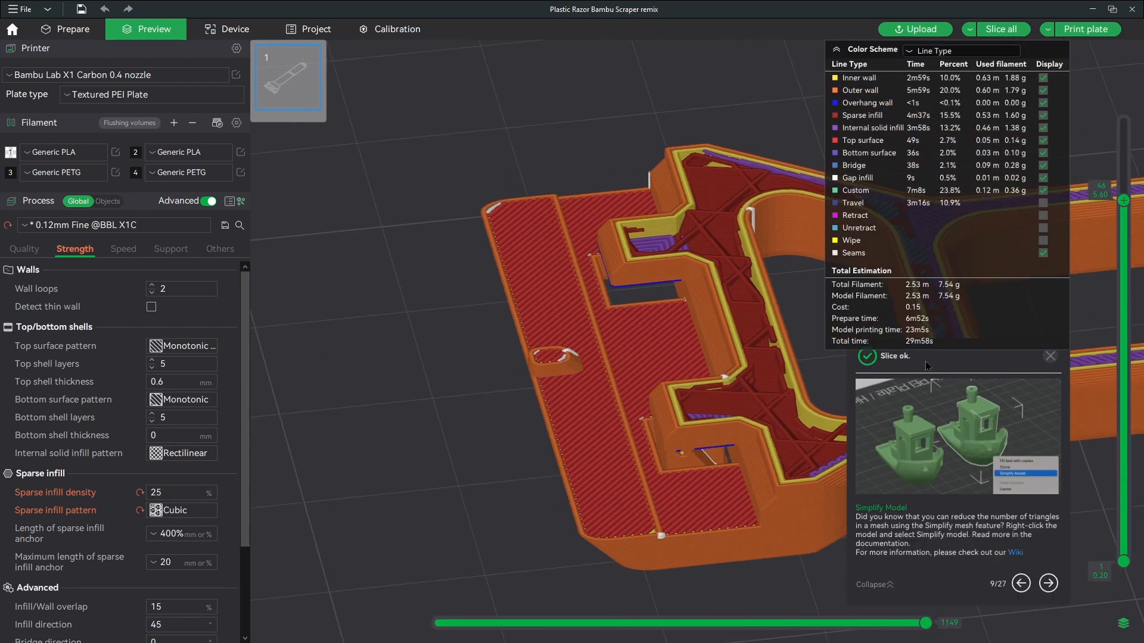
drag(1121, 210, 1124, 123)
drag(499, 424, 418, 635)
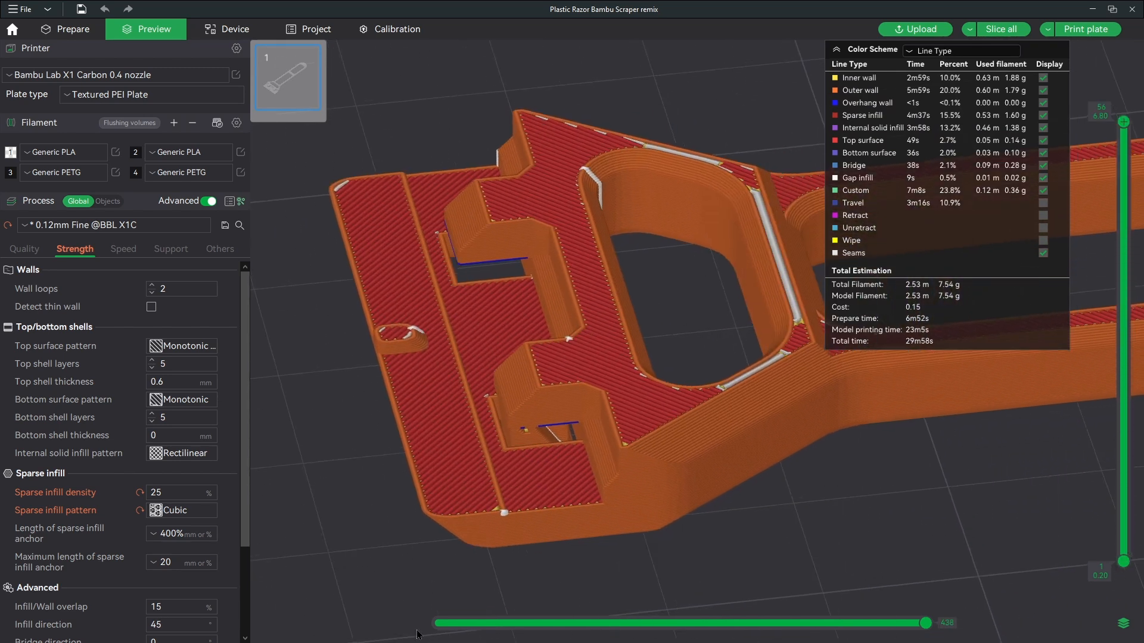
- Add a cube as a negative part to the scraper object
click(108, 201)
click(83, 257)
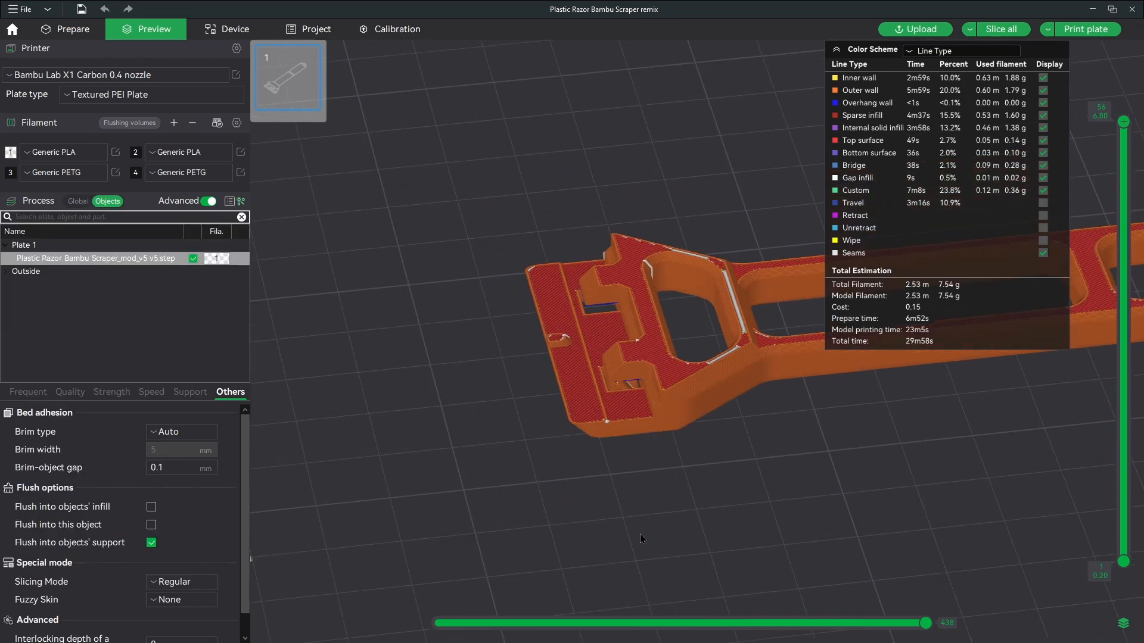
right_click(83, 257)
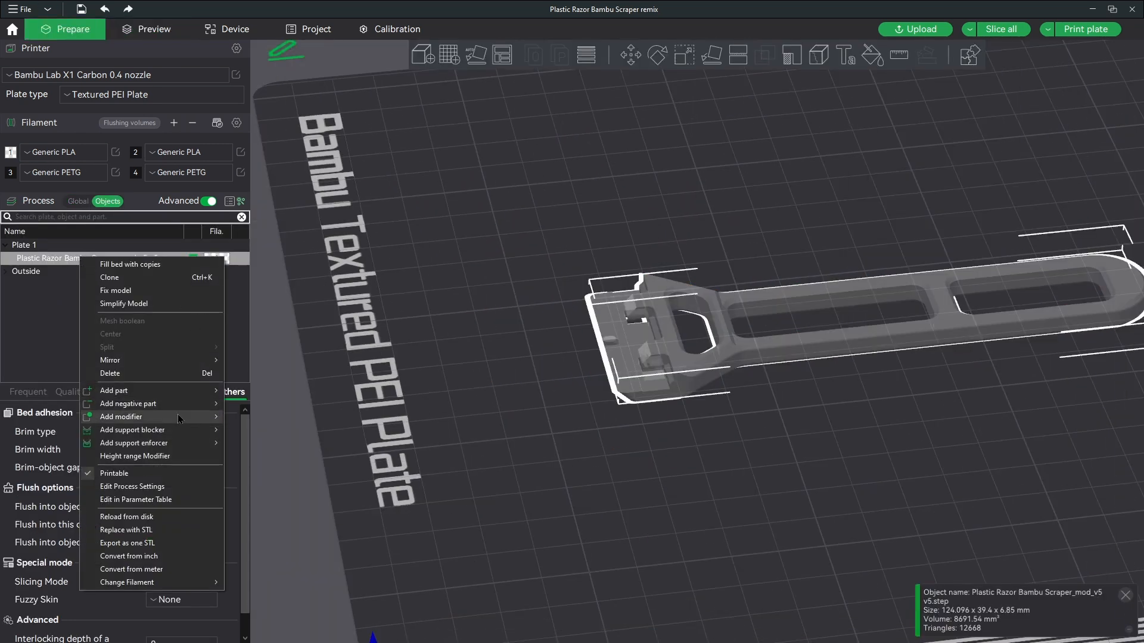
mouse_move(178, 406)
click(251, 422)
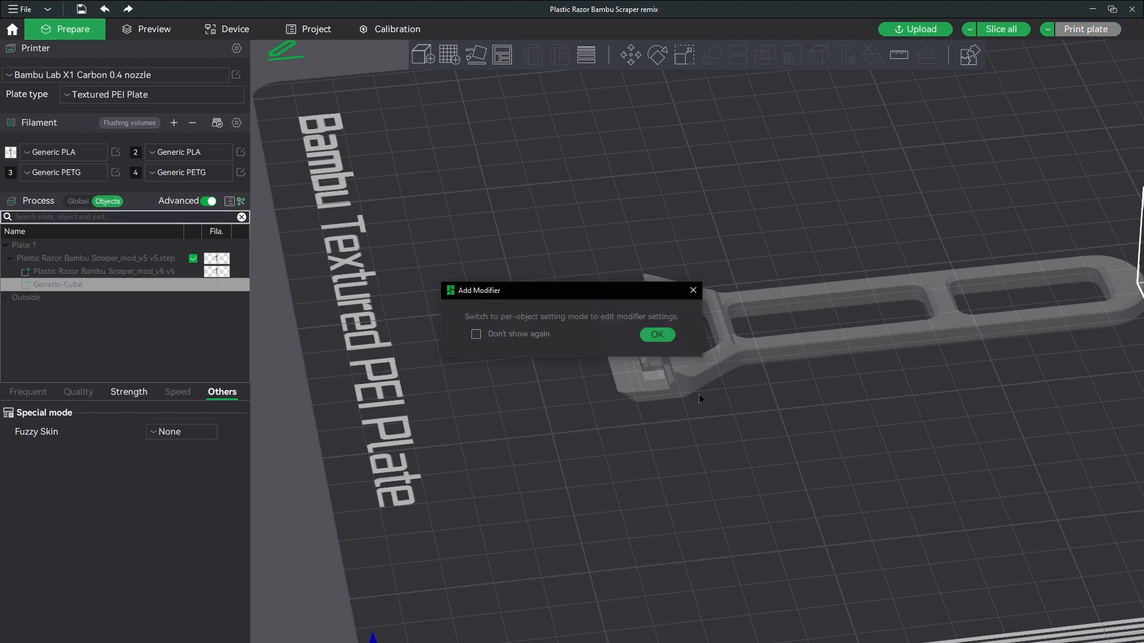
click(658, 334)
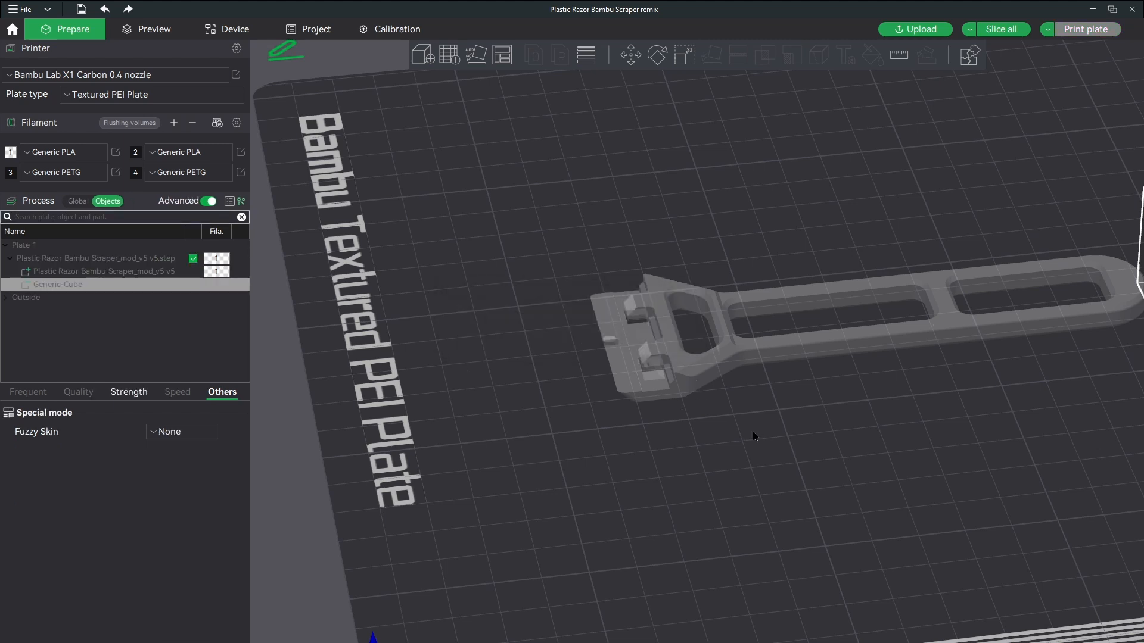
- Enlarge the negative cube to about 154 × 68 × 68 mm and place it over the scraper's handle, leaving the blade head clear
scroll(834, 387, down, 3)
drag(939, 349, 742, 371)
click(685, 54)
drag(766, 449, 931, 425)
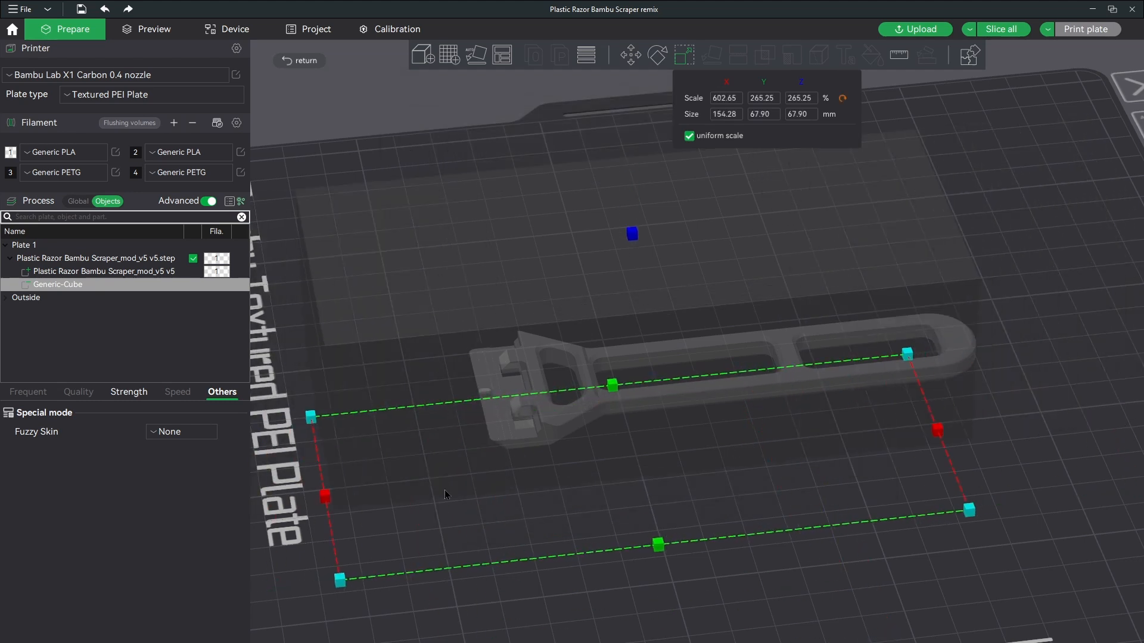
drag(448, 493, 676, 420)
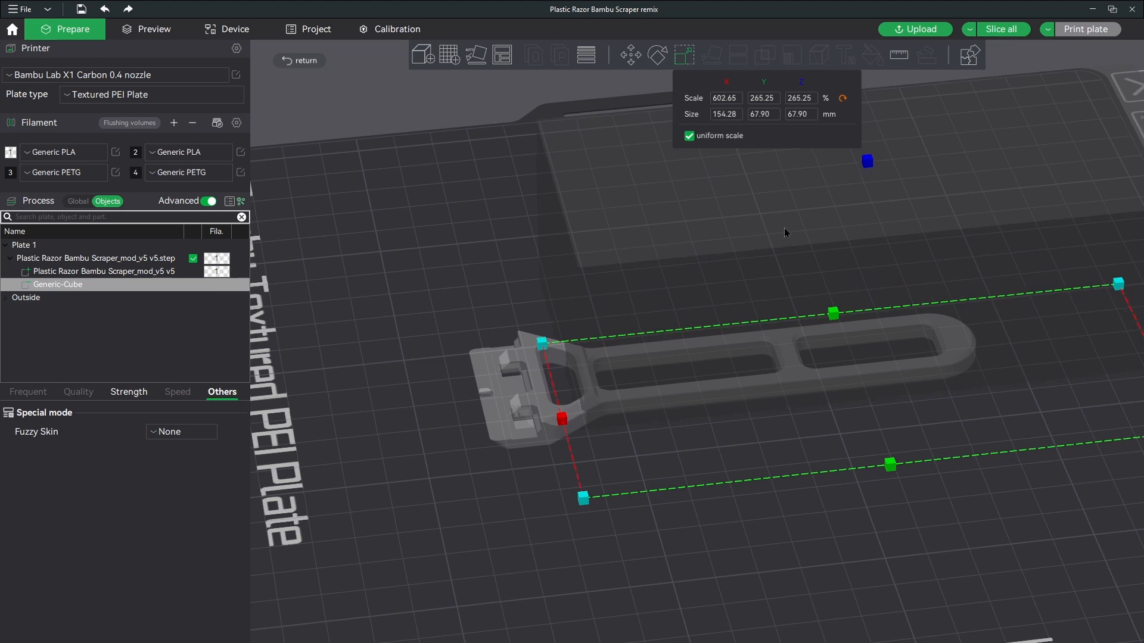
drag(784, 227, 660, 281)
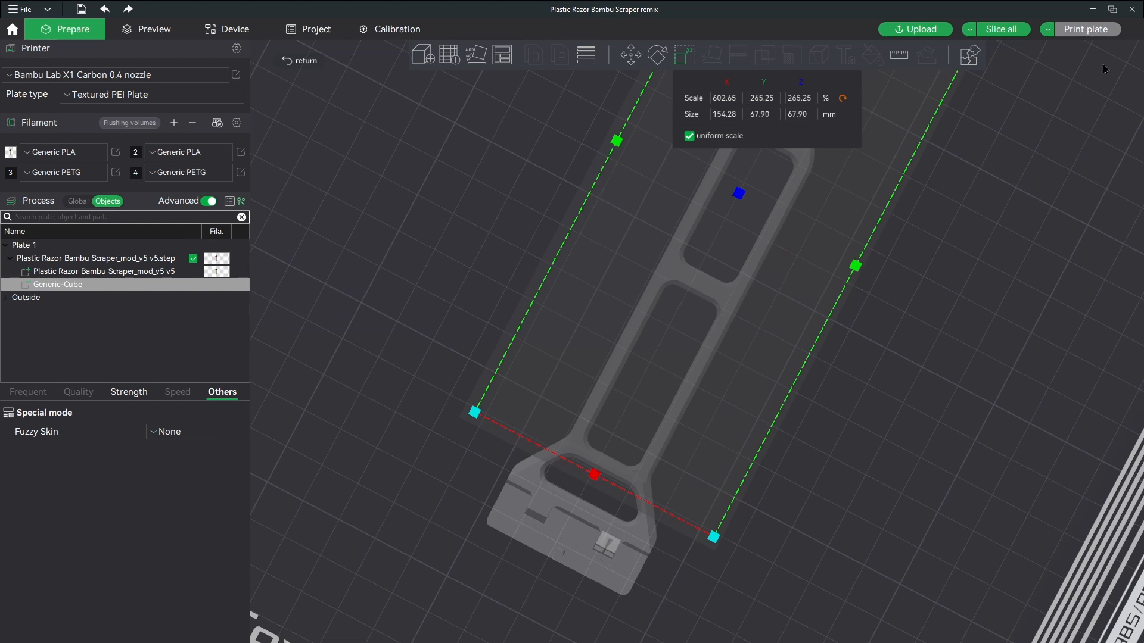
- Add a second cube as a negative part to the scraper object
click(159, 246)
right_click(89, 258)
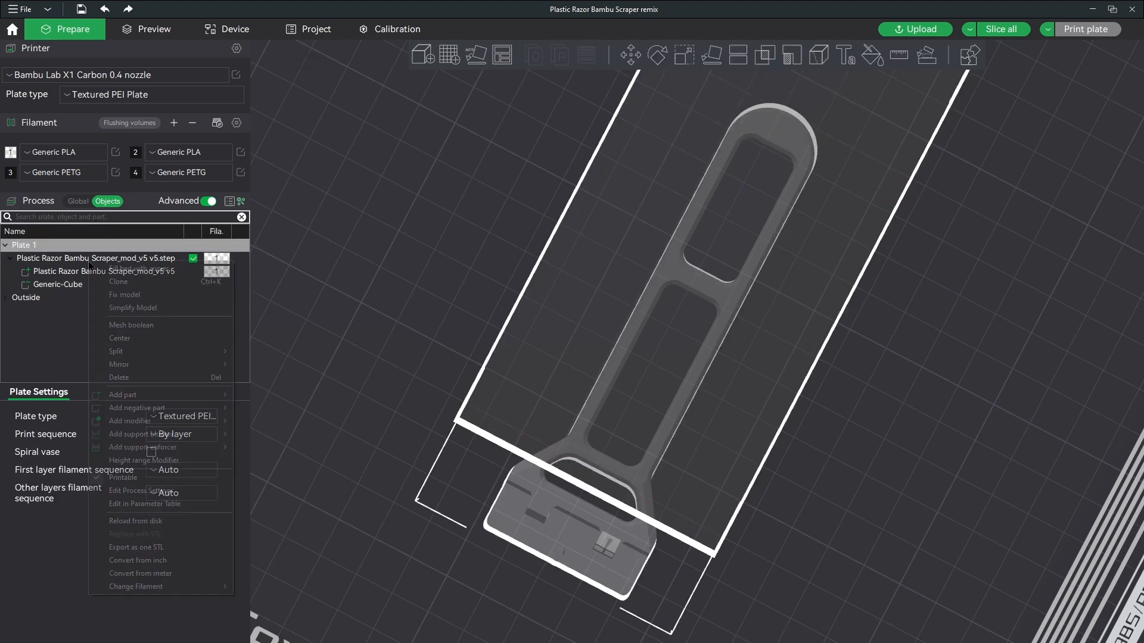
mouse_move(212, 420)
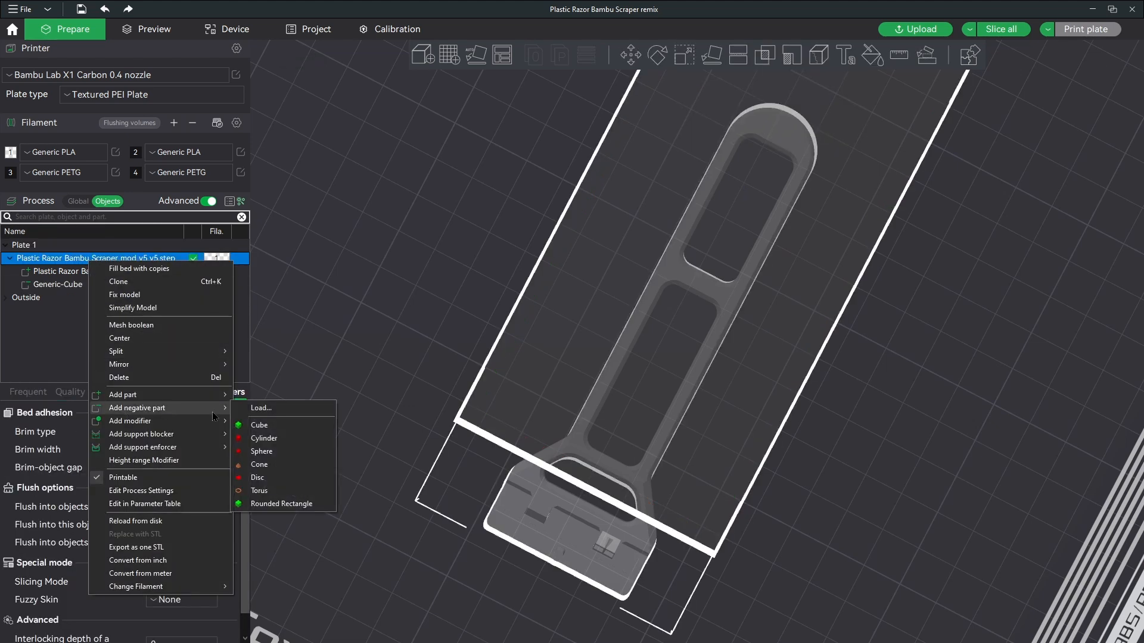
click(270, 420)
click(658, 335)
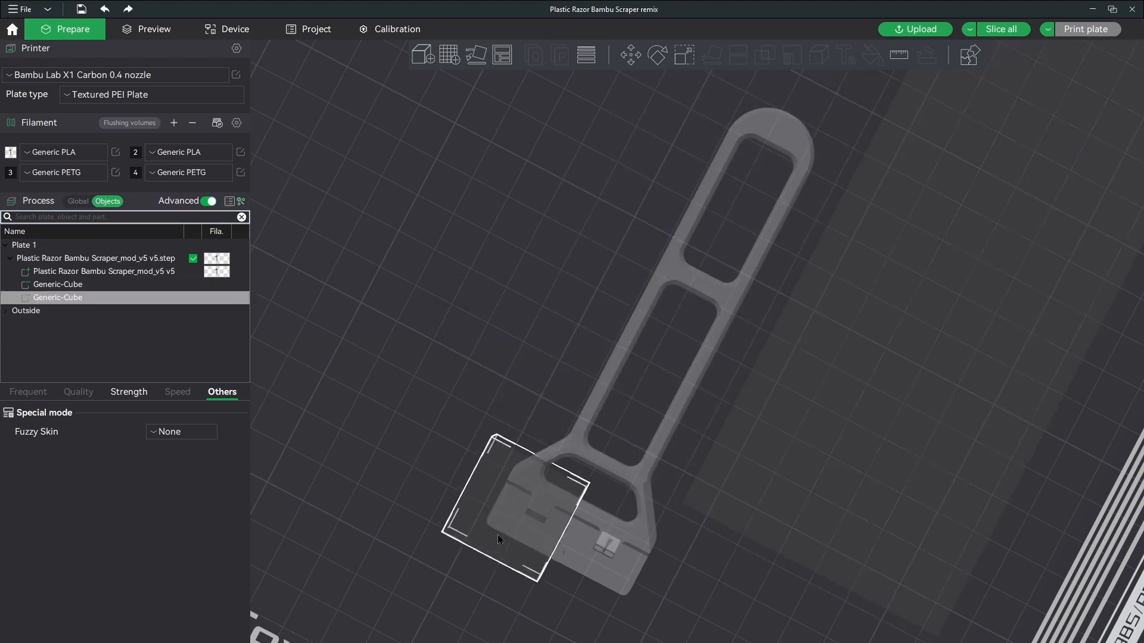
- Move the large negative cube back over the scraper's handle
click(648, 384)
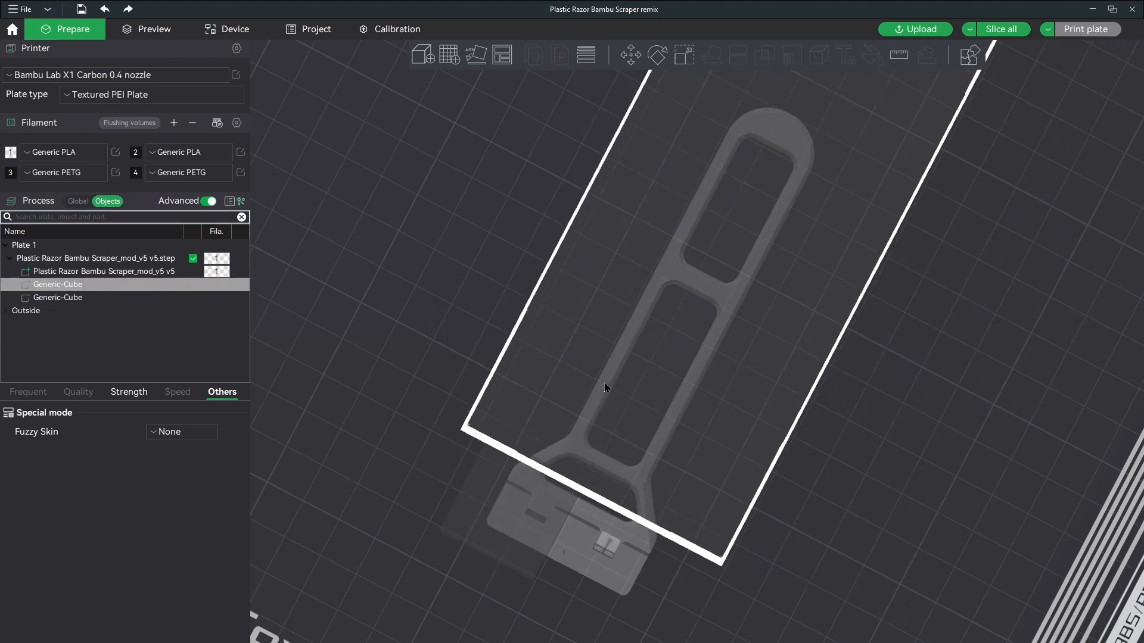
drag(604, 383, 931, 130)
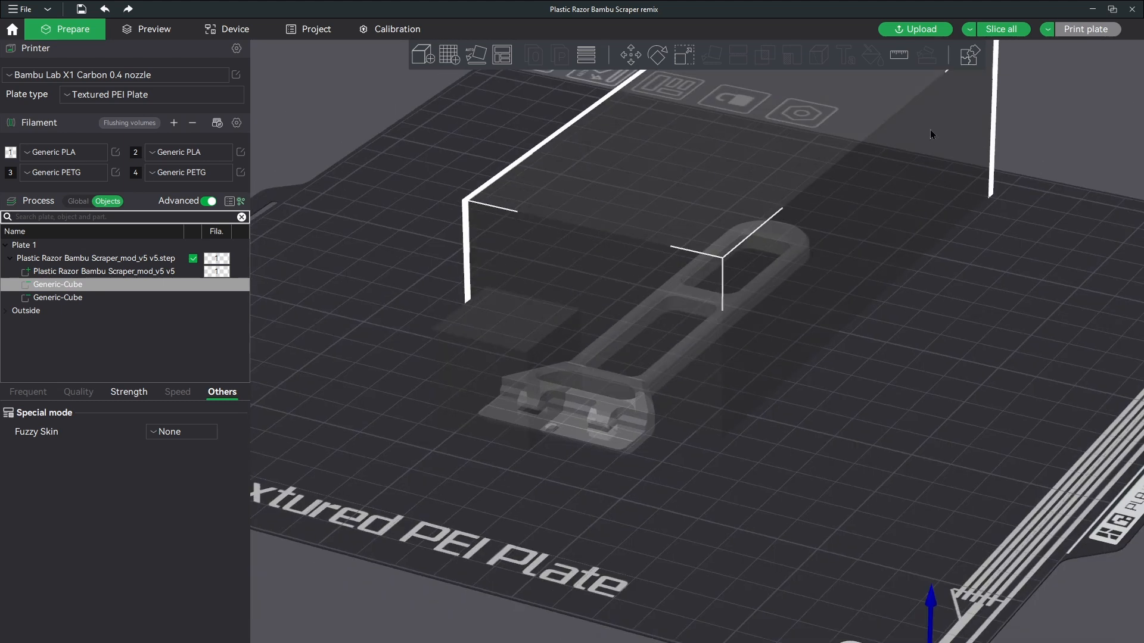
- Slice the plate with both negative cubes in place and inspect the remaining blade-head pieces
key(ctrl+r)
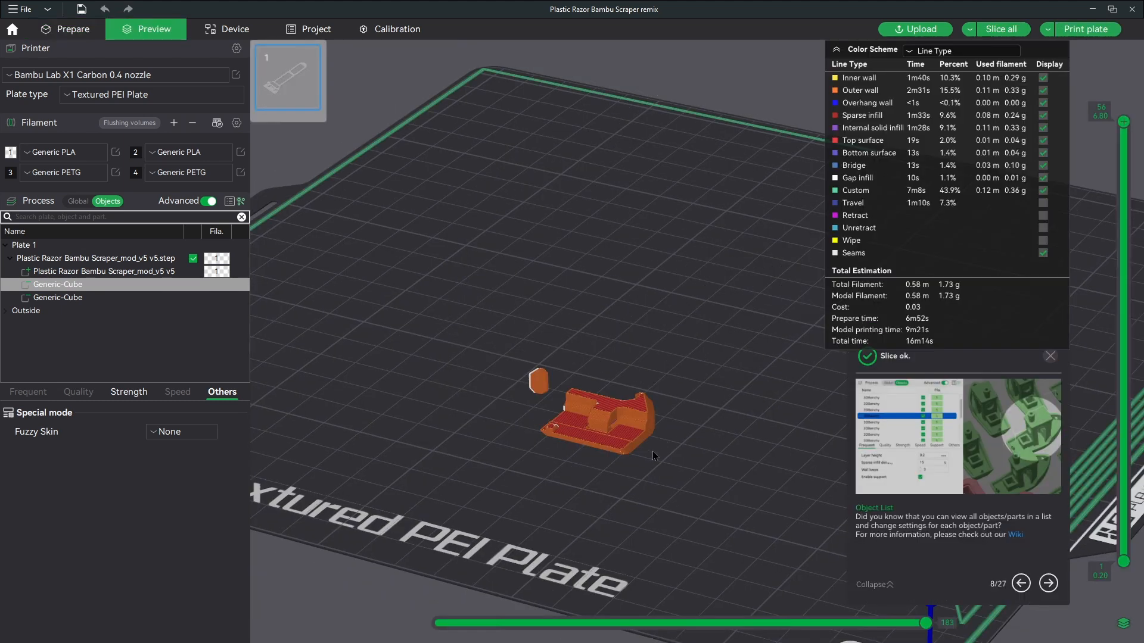
drag(653, 451, 336, 414)
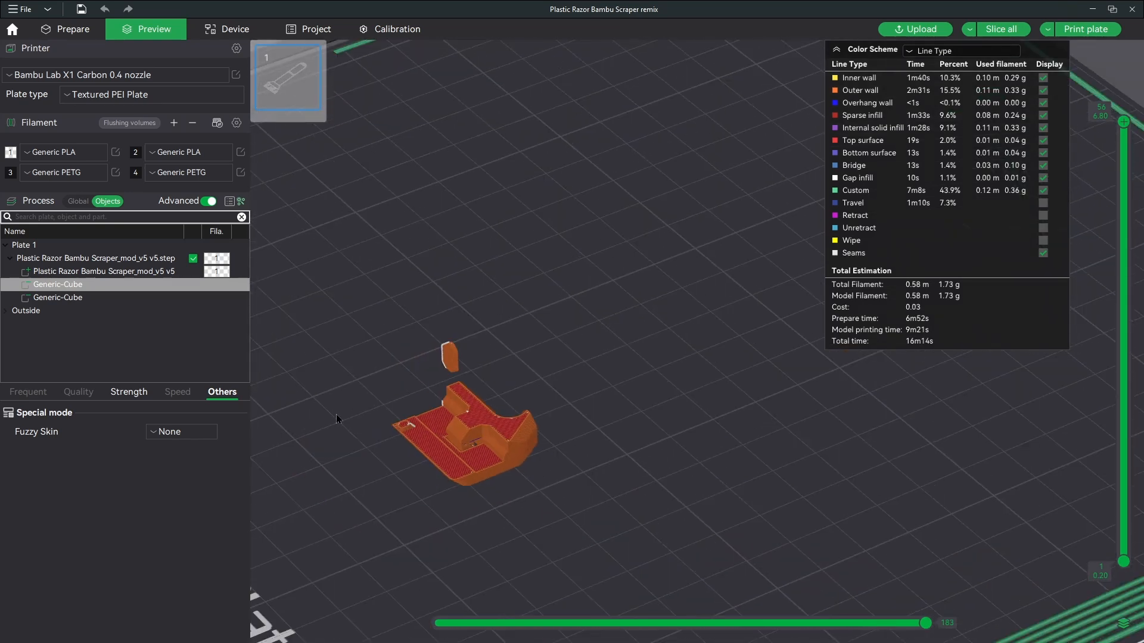
- Delete the small second negative cube from the scraper object and reslice the plate
click(73, 298)
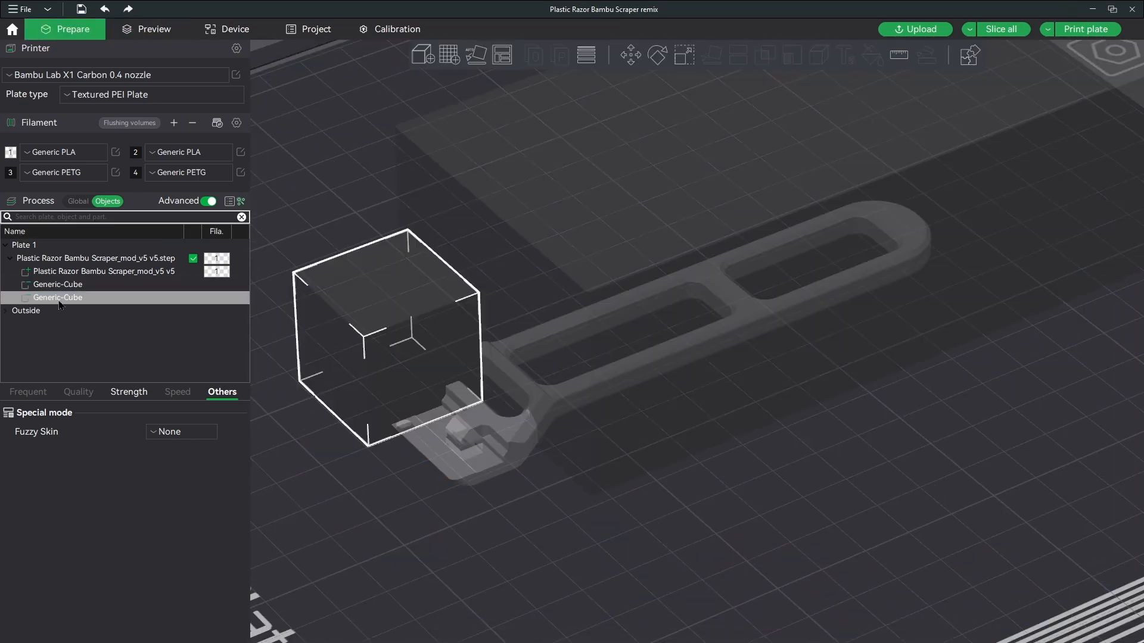
right_click(59, 305)
click(108, 312)
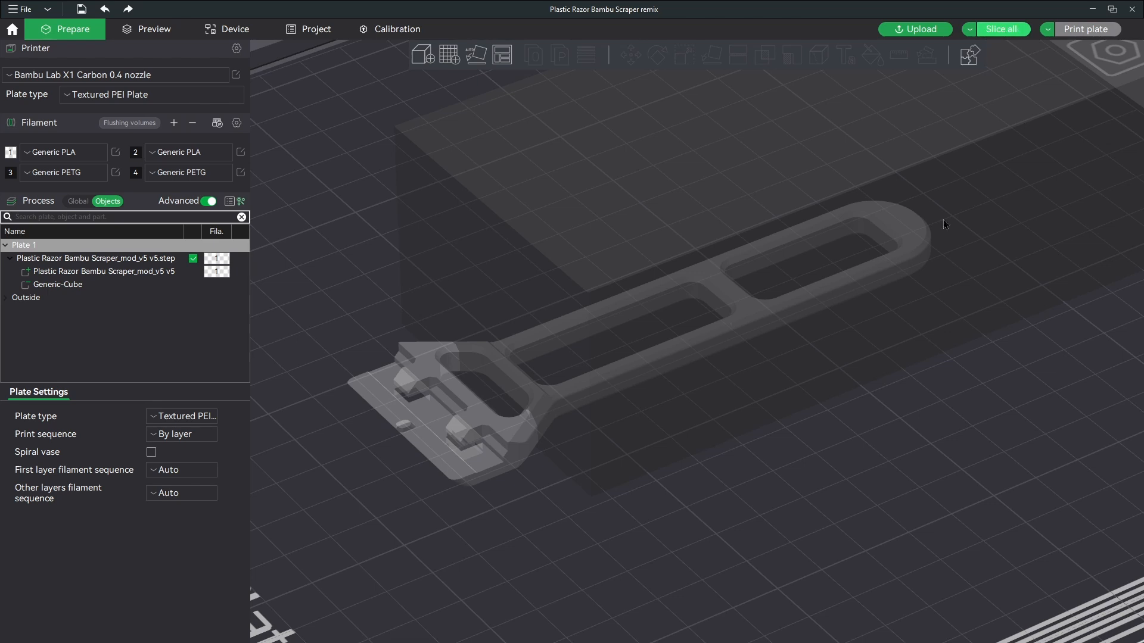
key(ctrl+r)
drag(835, 398, 742, 441)
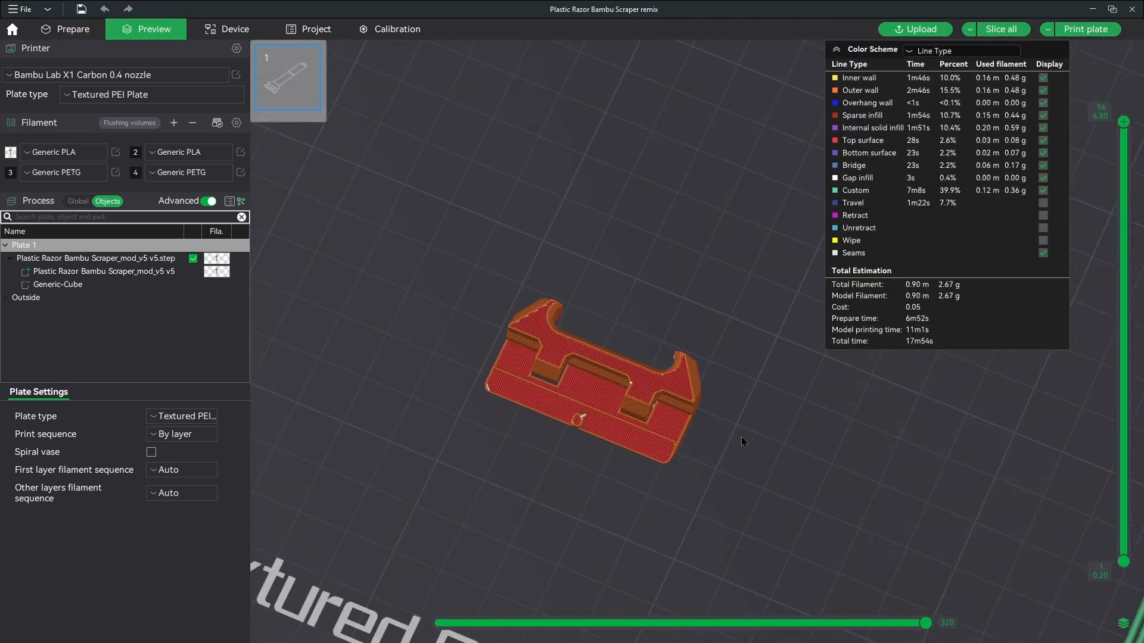
- Move the negative cube farther along the handle so the head's whole opening is kept, and reslice the plate
click(64, 31)
click(651, 269)
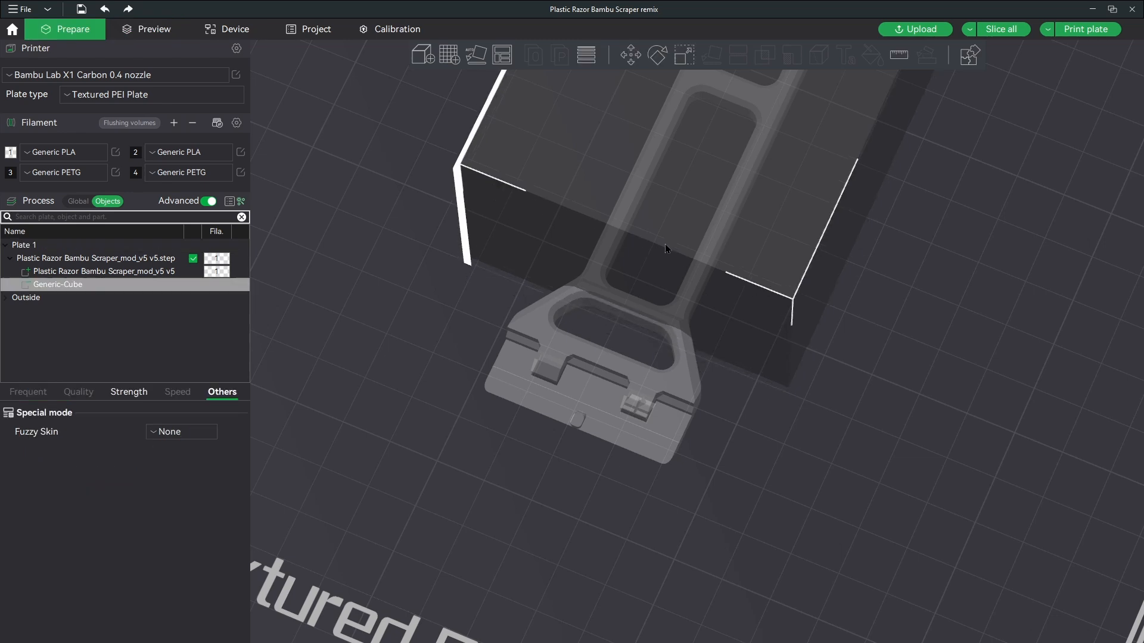
scroll(697, 319, up, 3)
drag(699, 318, 614, 248)
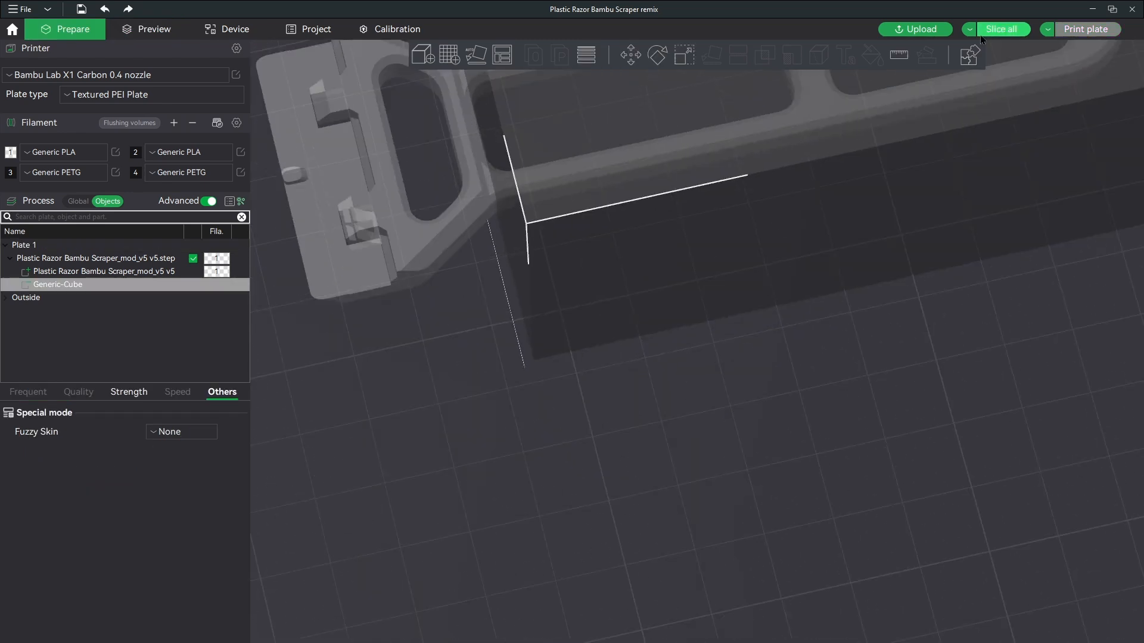
key(ctrl+r)
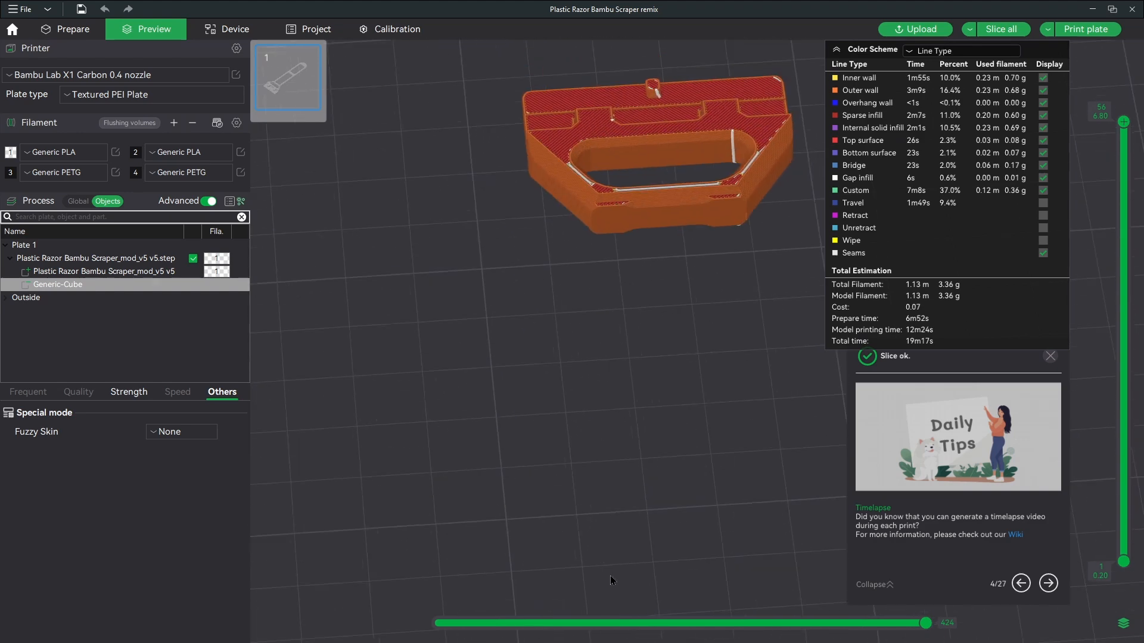
drag(610, 575, 703, 520)
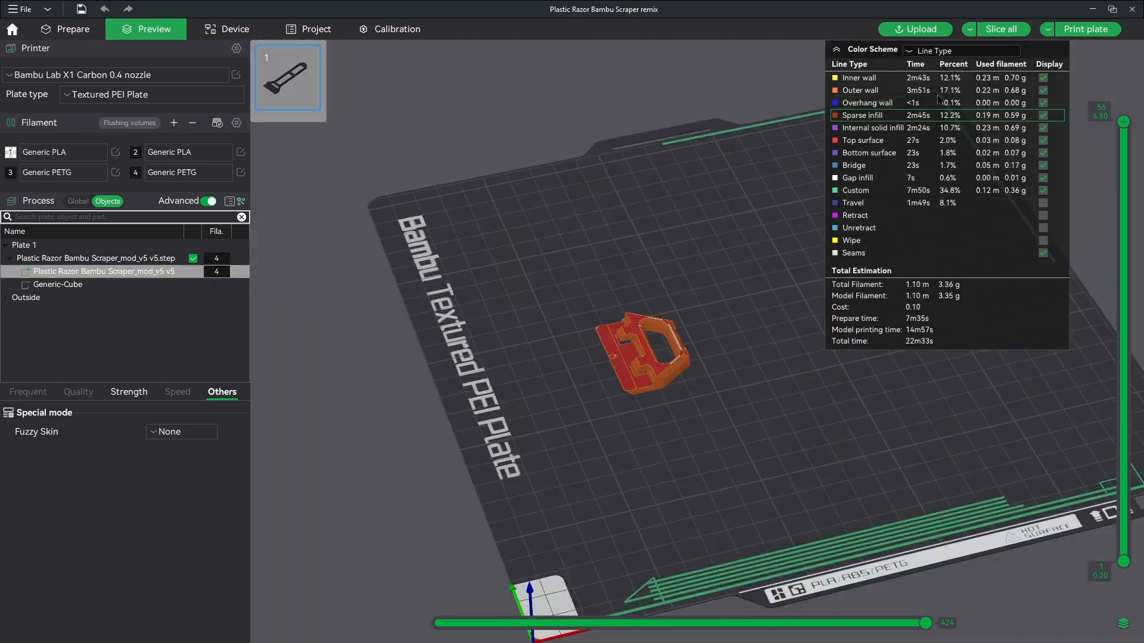
- Send the sliced scraper head to the CarbonX1 printer with PETG filament
click(1090, 30)
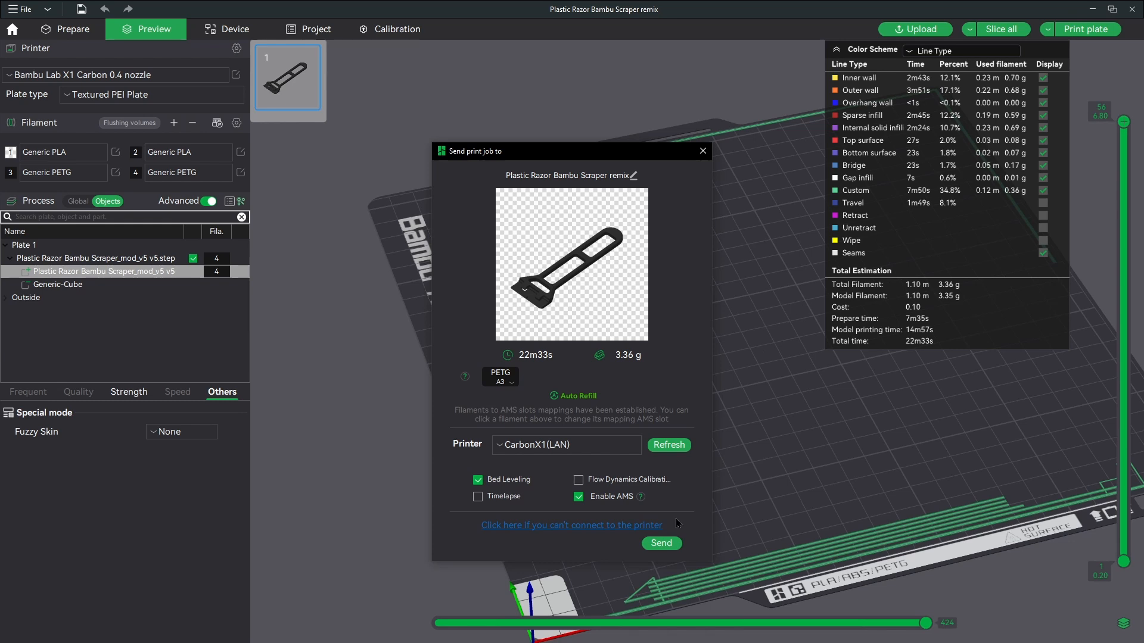
click(637, 483)
click(656, 543)
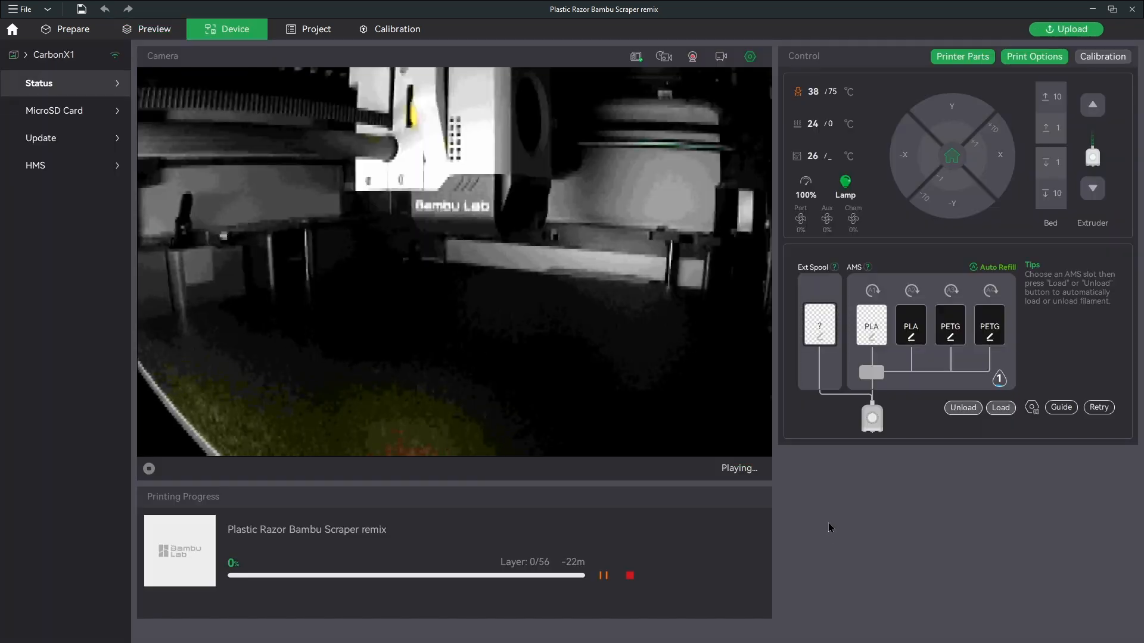
- Return to the slicing preview and examine the layers around the scraper's blade holder and hooks
click(97, 27)
click(116, 28)
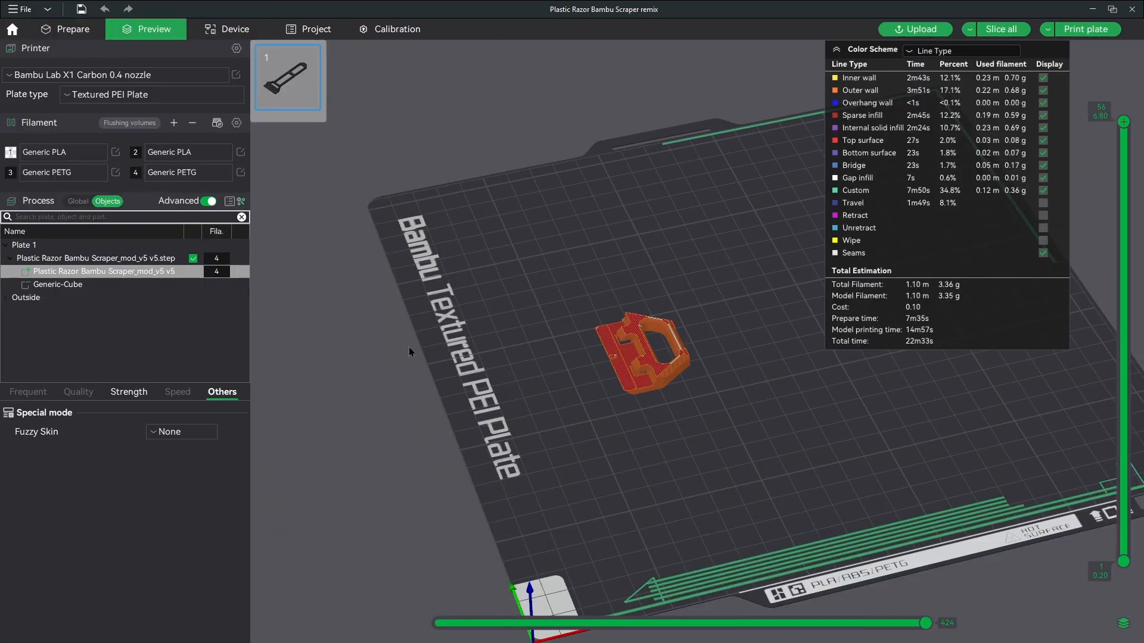
drag(1125, 152, 1132, 121)
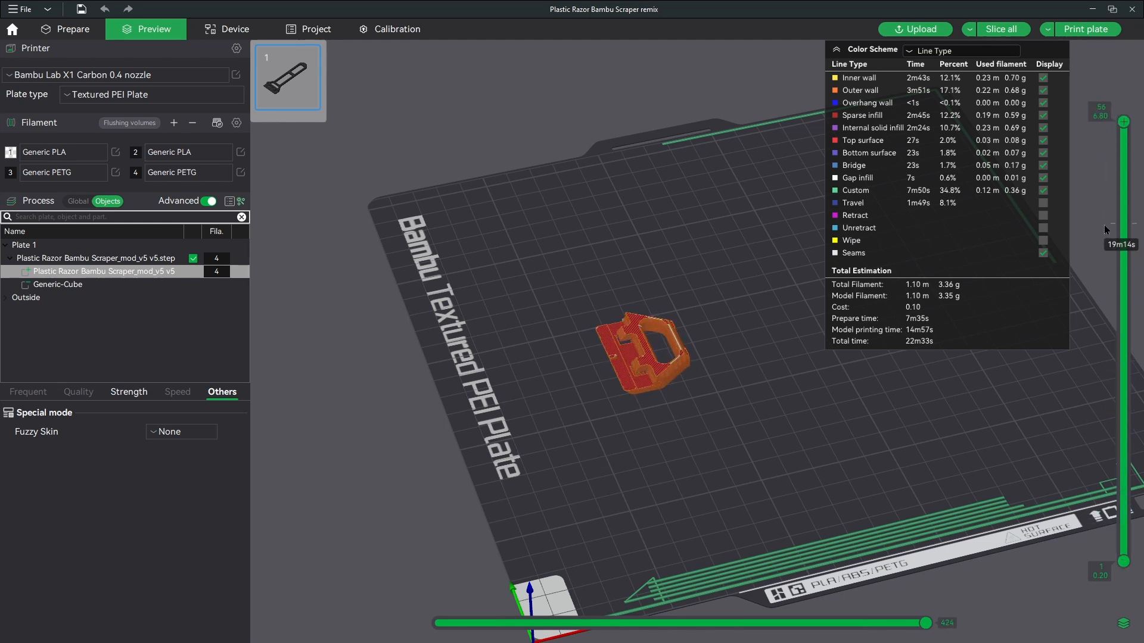
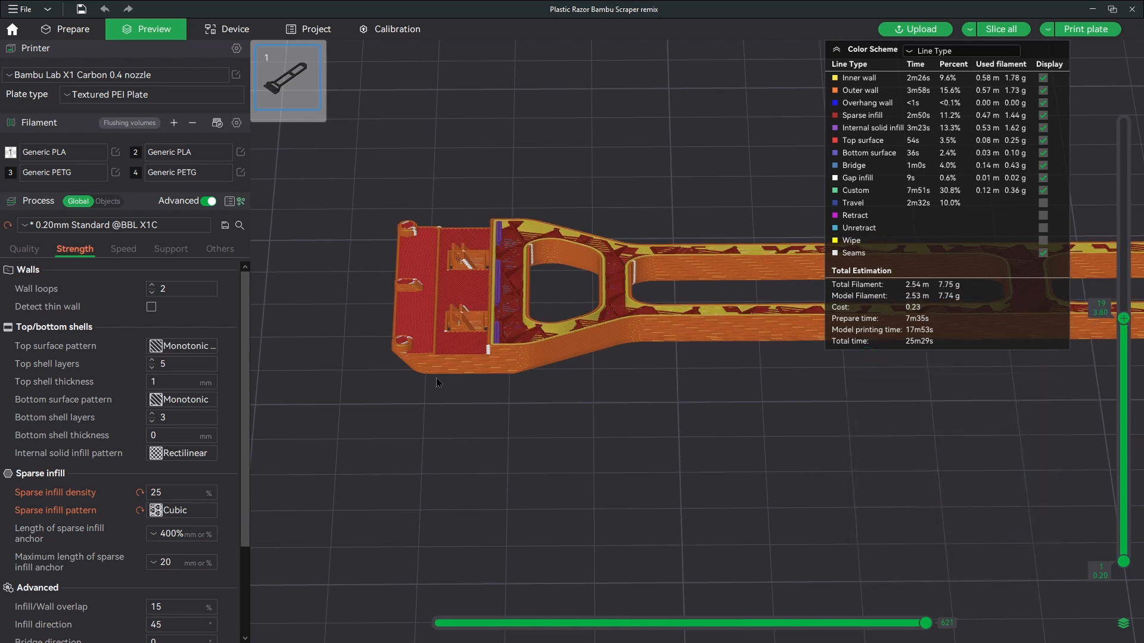
scroll(425, 306, up, 6)
scroll(734, 411, up, 3)
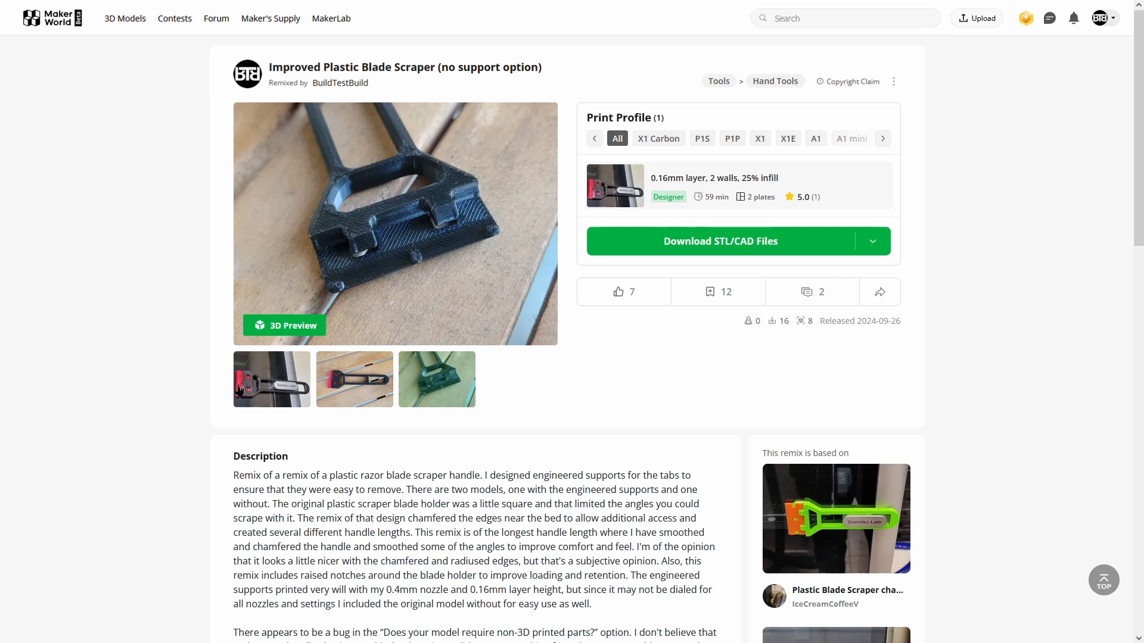
- View the three photos on the Improved Plastic Blade Scraper listing on MakerWorld
click(242, 390)
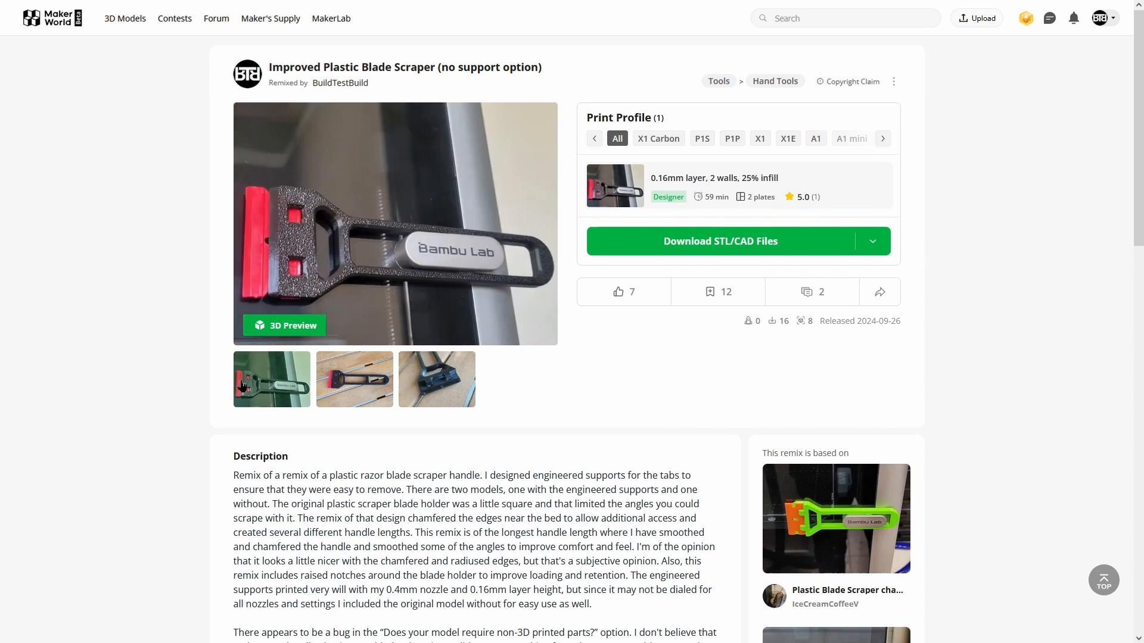
click(371, 383)
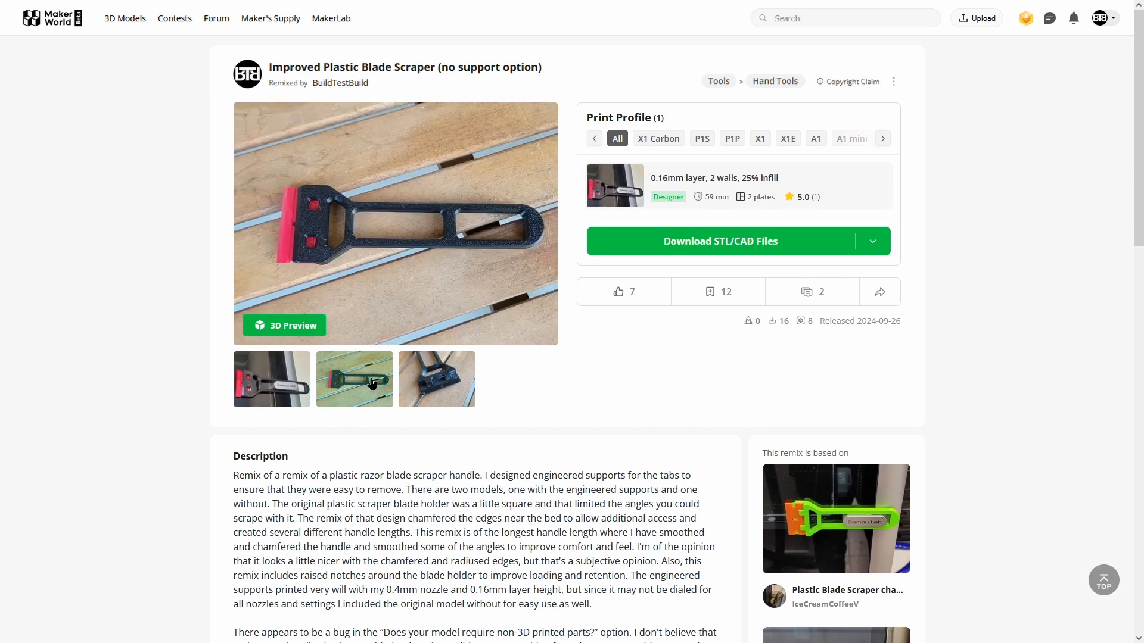
click(426, 388)
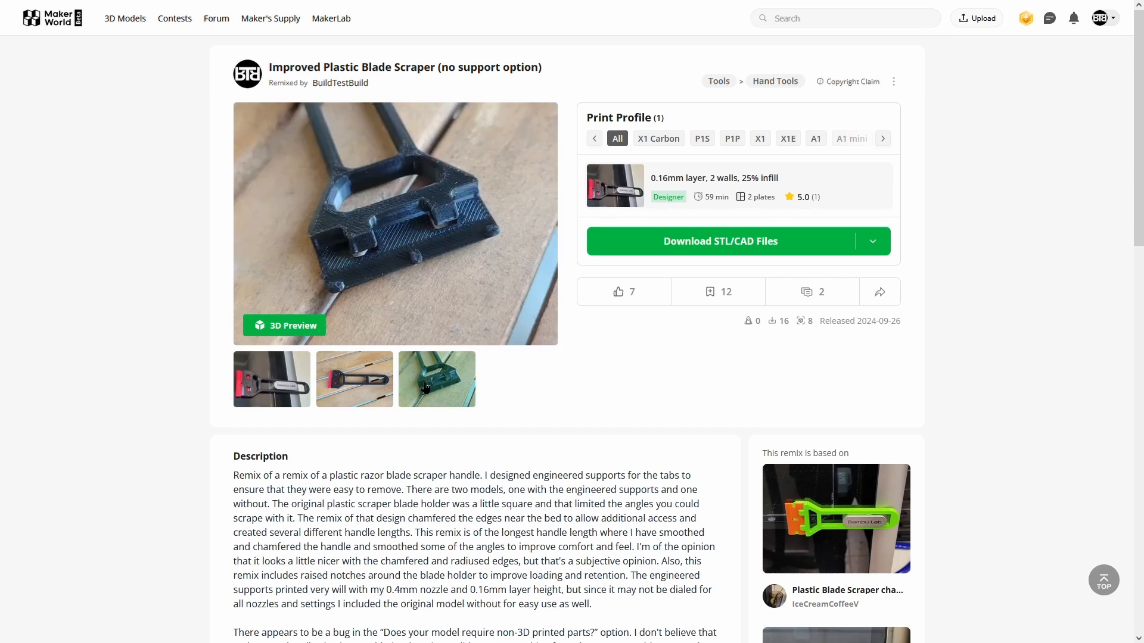
- Open the listing's 3D preview, recolour the scraper green and examine its blade head up close
click(305, 327)
click(1082, 91)
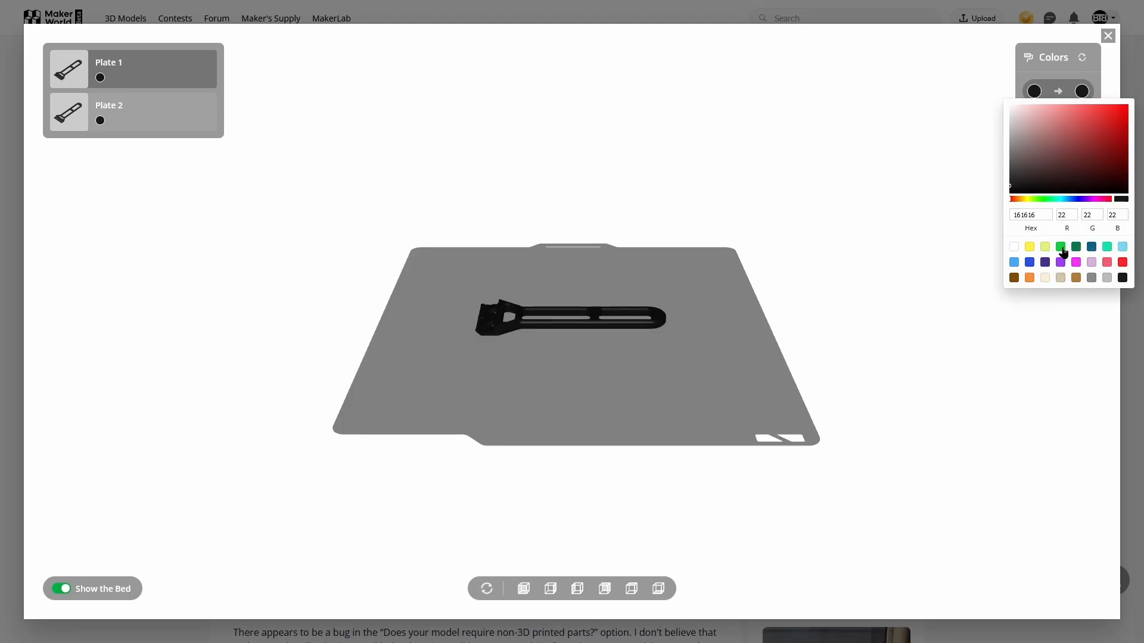
click(1061, 247)
click(607, 370)
drag(669, 325, 363, 496)
middle_drag(590, 496, 559, 496)
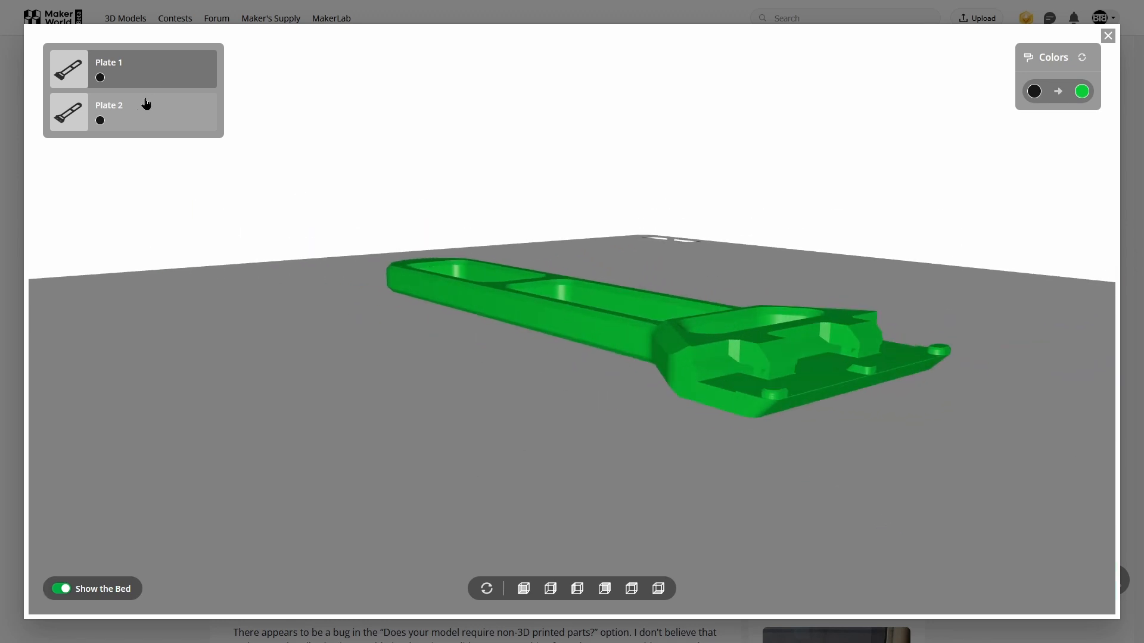
- Compare the scraper versions on plates 2 and 1, then close the 3D preview and return to the listing's photos
click(138, 107)
drag(796, 412, 815, 437)
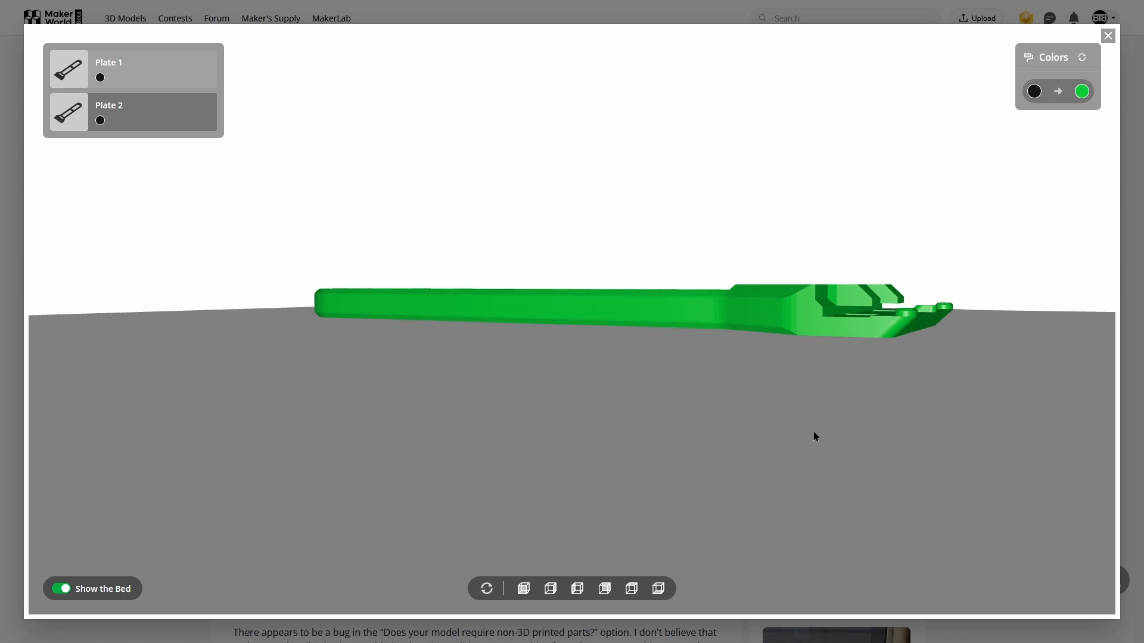
click(150, 51)
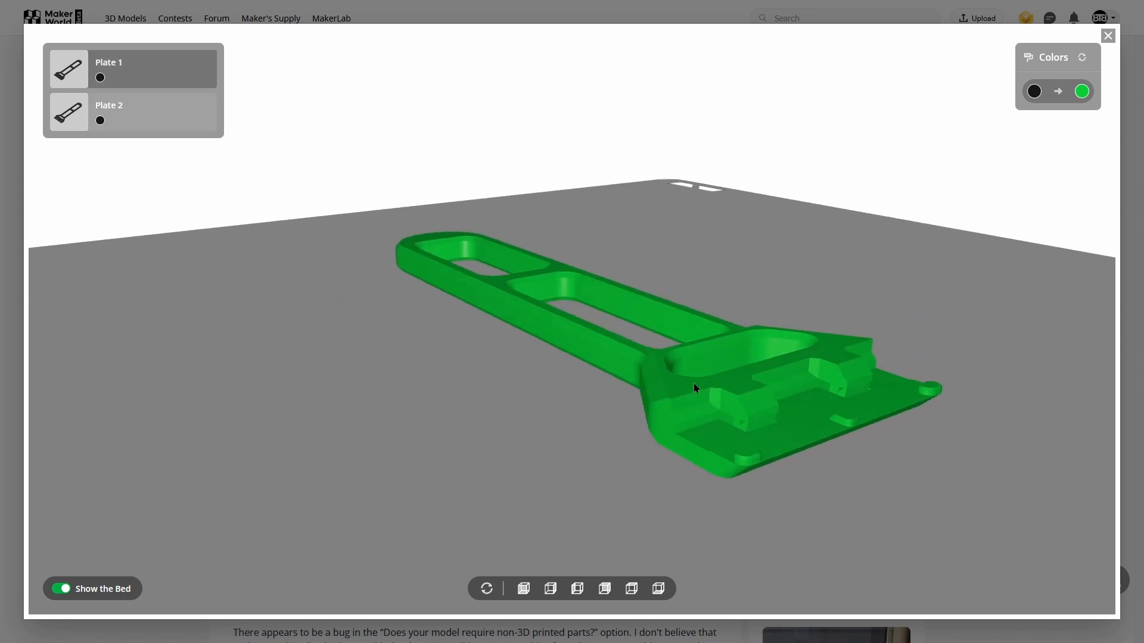
click(1107, 35)
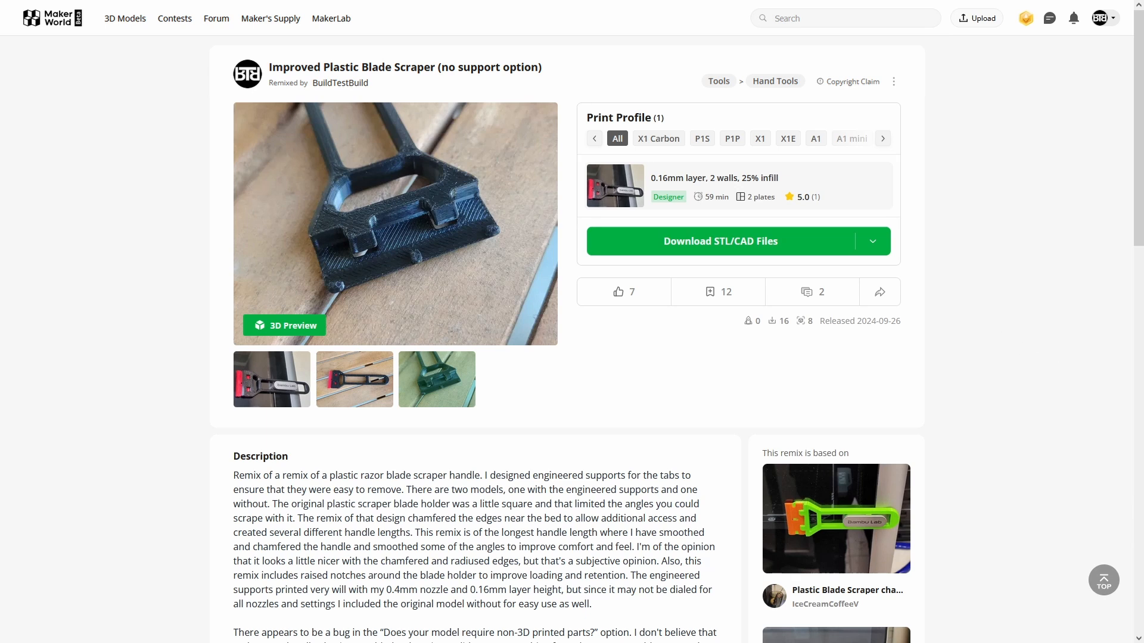
click(326, 382)
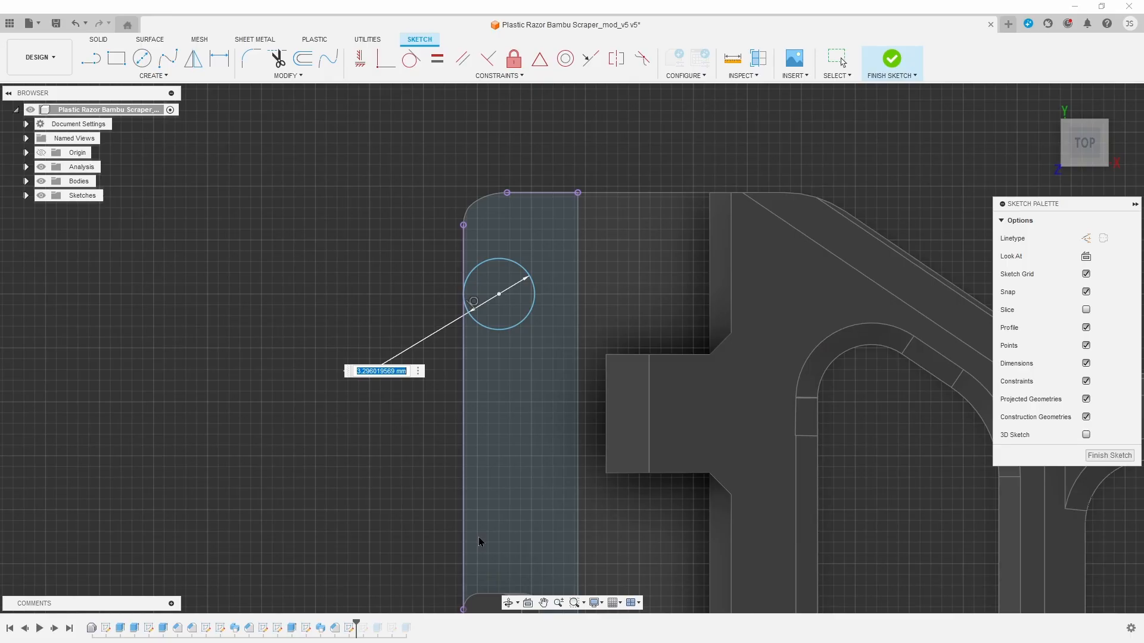
- In Autodesk Fusion, dimension the circle to 2.5 mm diameter with its centre 2.5 mm from the plate's upper edge, and add a vertical tangent line
text(2.5)
key(Return)
click(490, 268)
click(517, 192)
click(395, 168)
scroll(308, 221, up, 2)
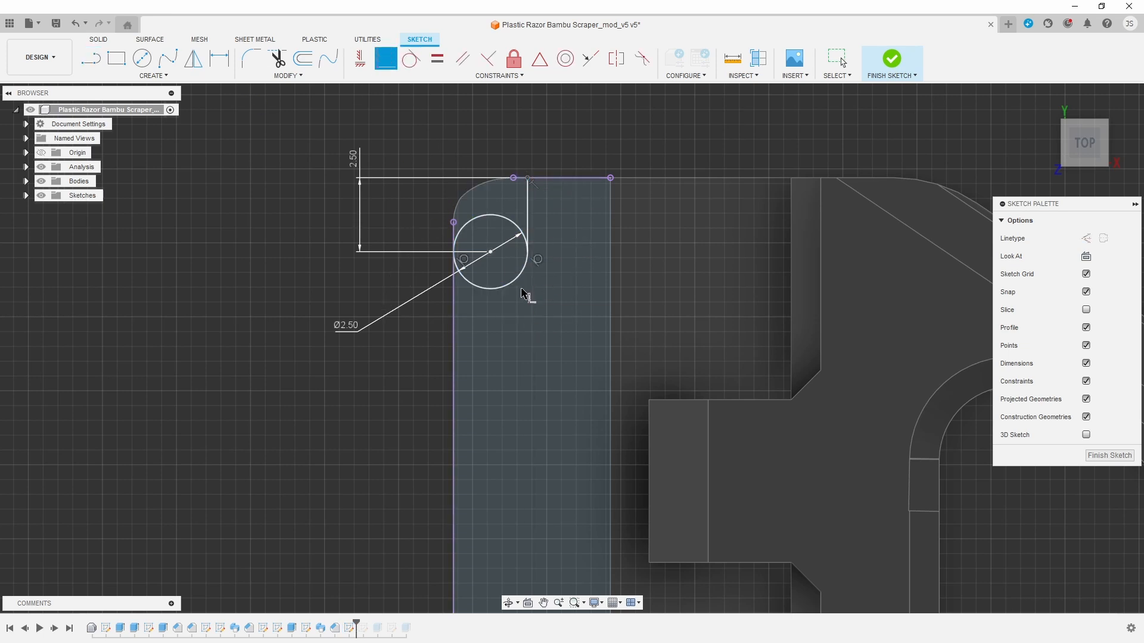
- Project the blade plate's edges at the rounded corner into the sketch and trim off the circle's upper arc
key(p)
click(455, 210)
click(488, 182)
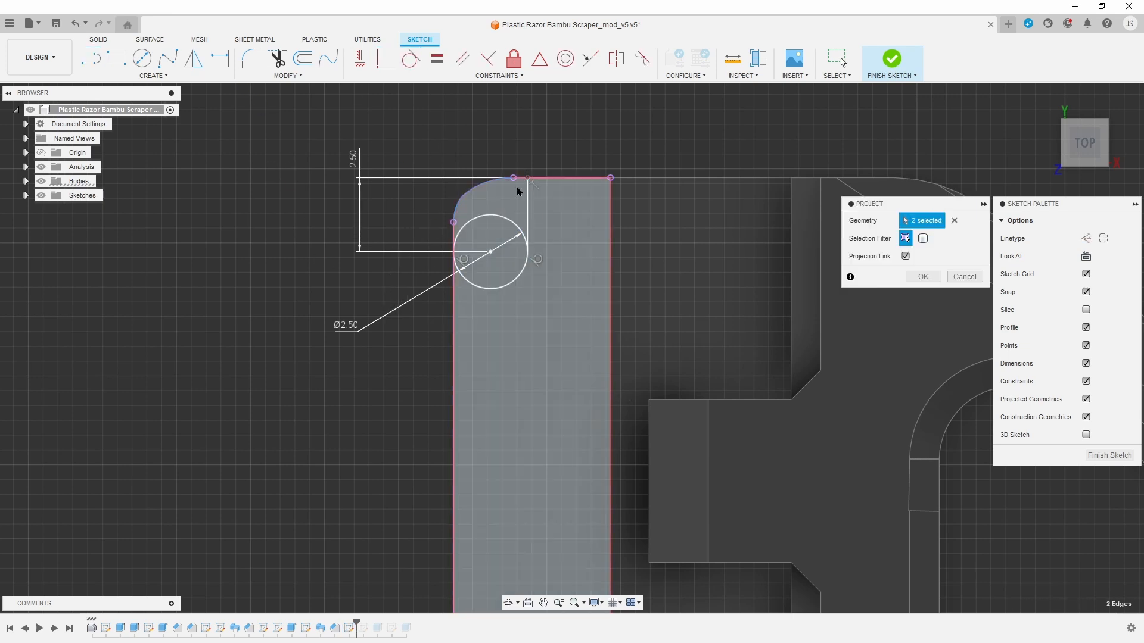
key(Return)
key(t)
click(491, 215)
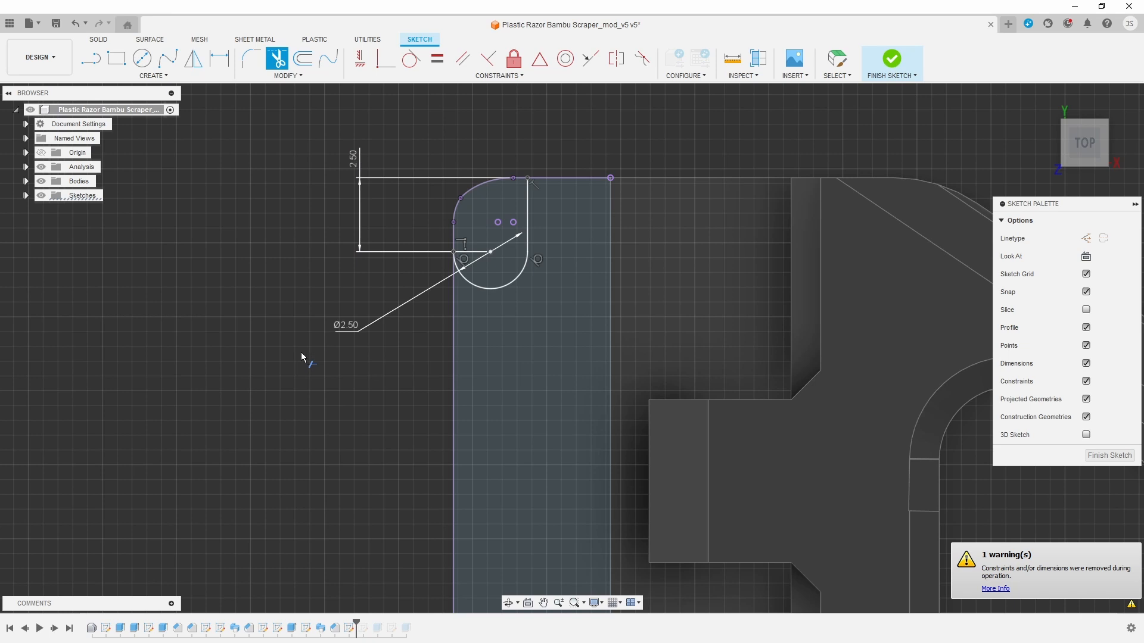
- Draw a vertical construction line through the arc's centre and a circle about 2.5 mm in diameter centred on it
click(90, 57)
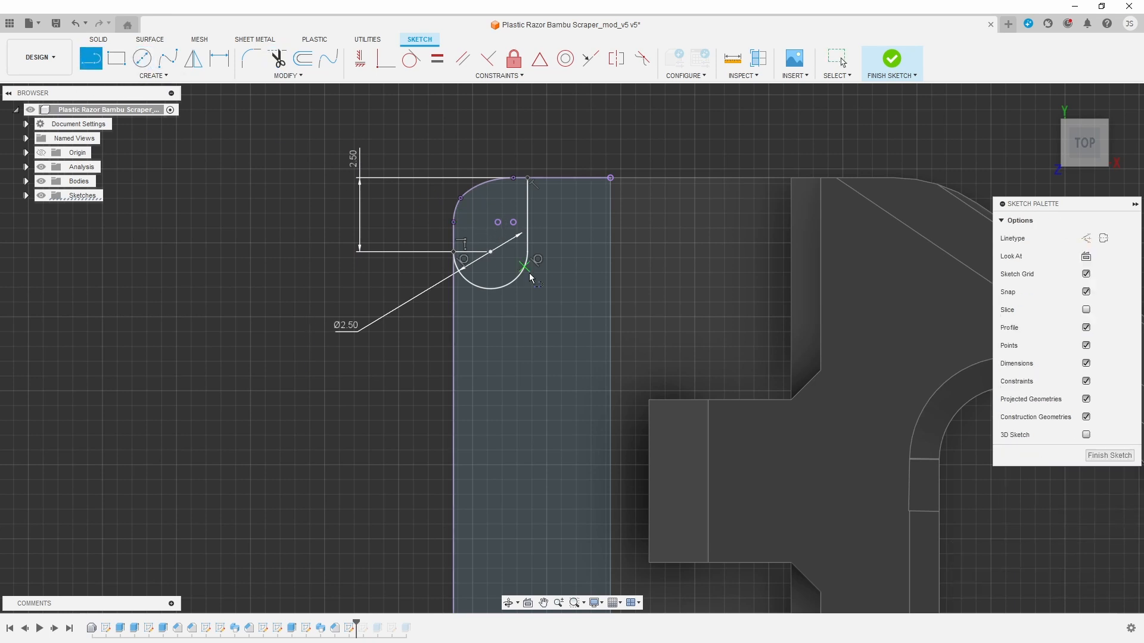
click(490, 124)
key(c)
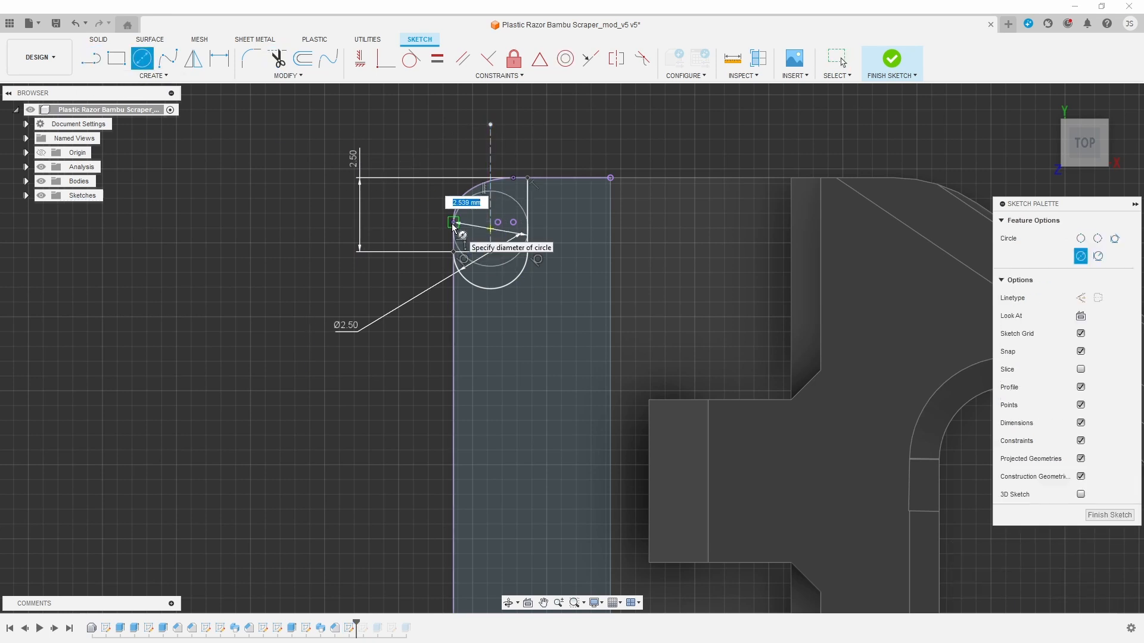
scroll(420, 178, up, 4)
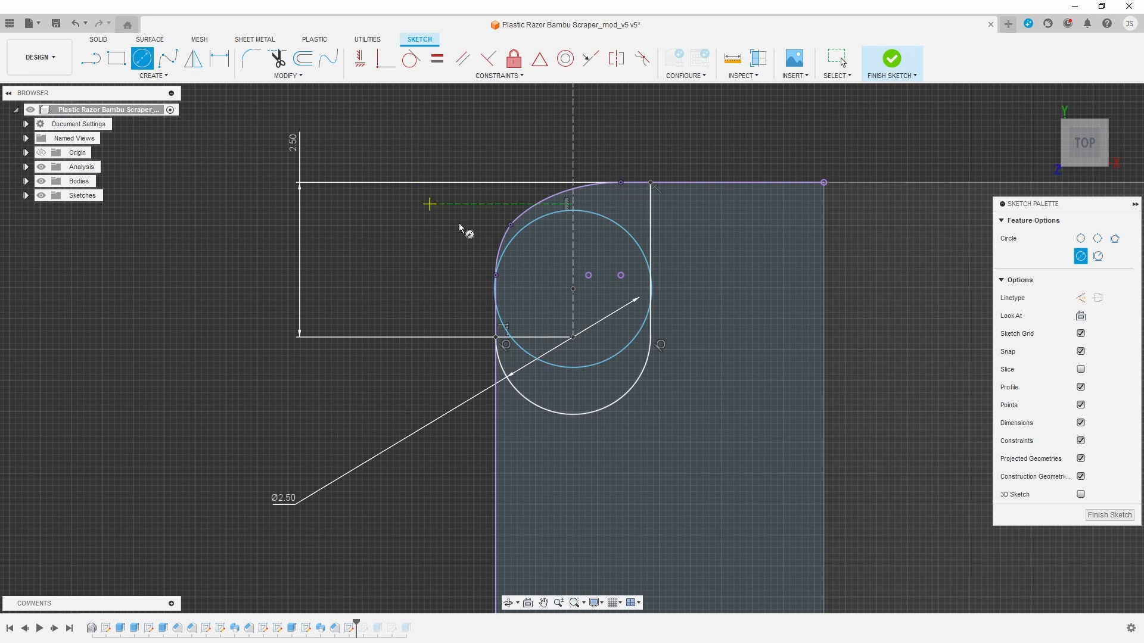
key(Escape)
- Try to dimension the new circle's centre 1 mm above the lower arc's centre
click(573, 290)
click(426, 295)
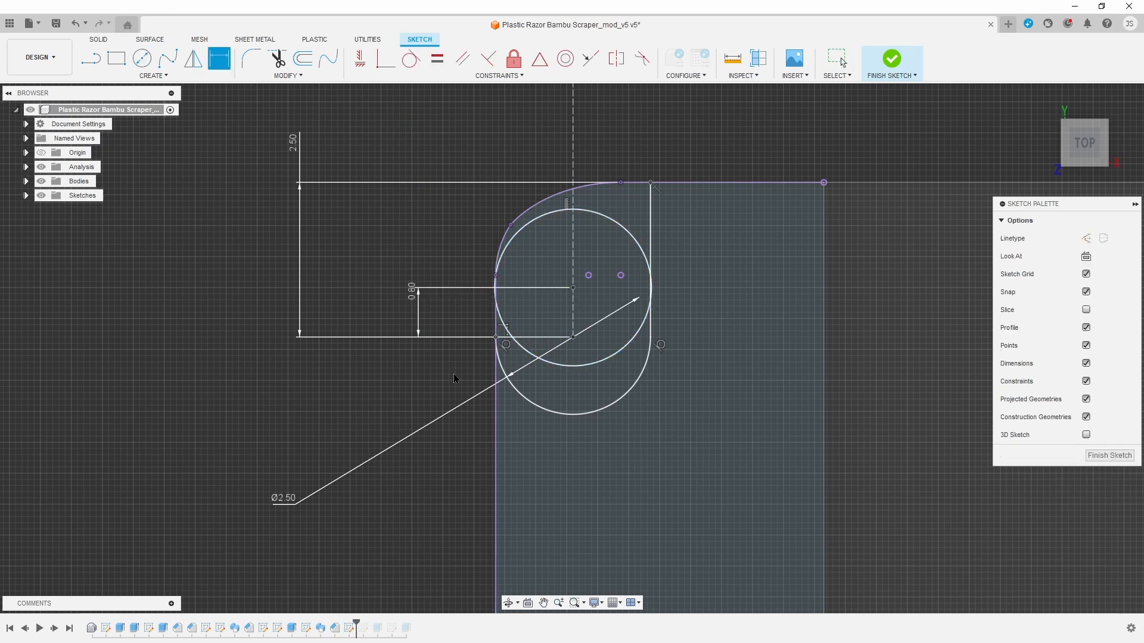
text(1)
key(Return)
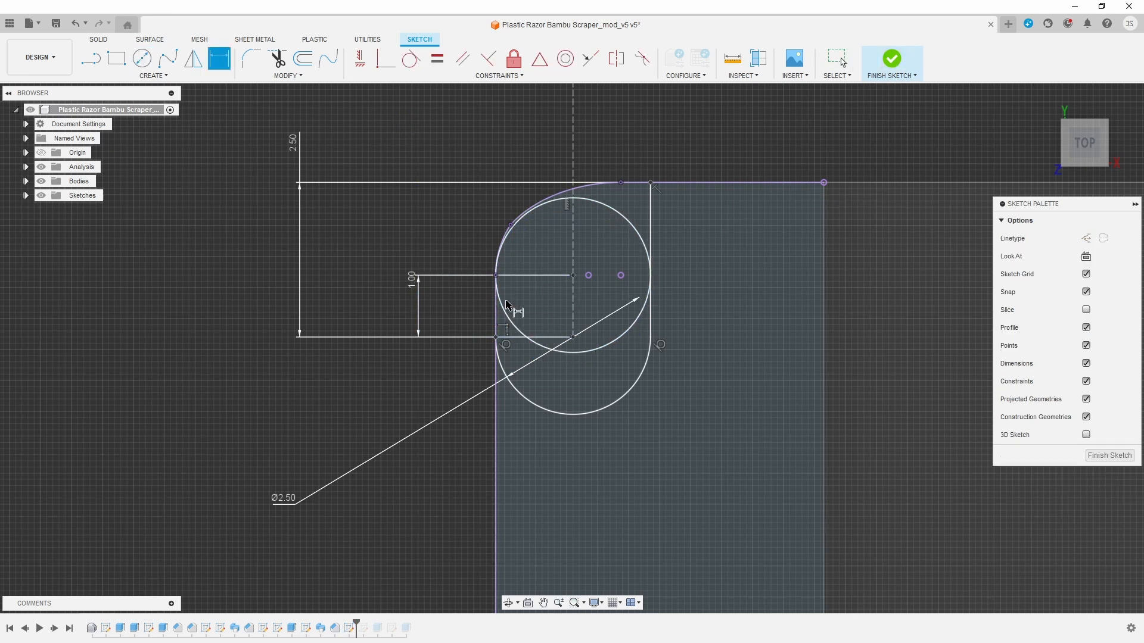
scroll(506, 305, up, 3)
key(ctrl+z)
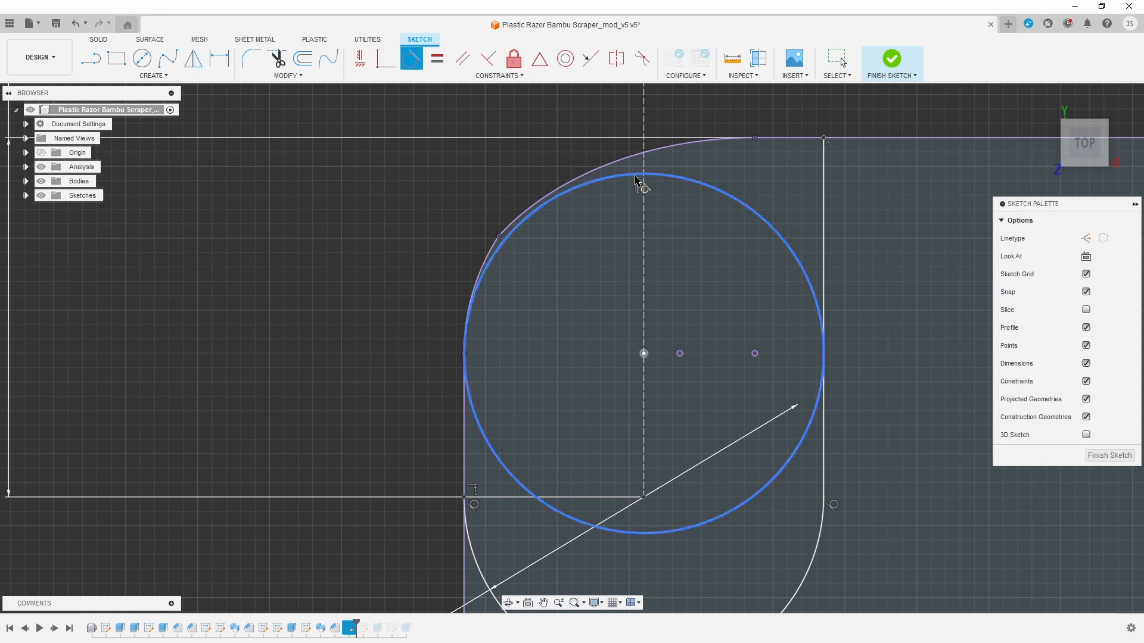
- Make the new circle tangent to the plate's rounded corner arc and finish the sketch
click(635, 177)
click(618, 162)
click(914, 65)
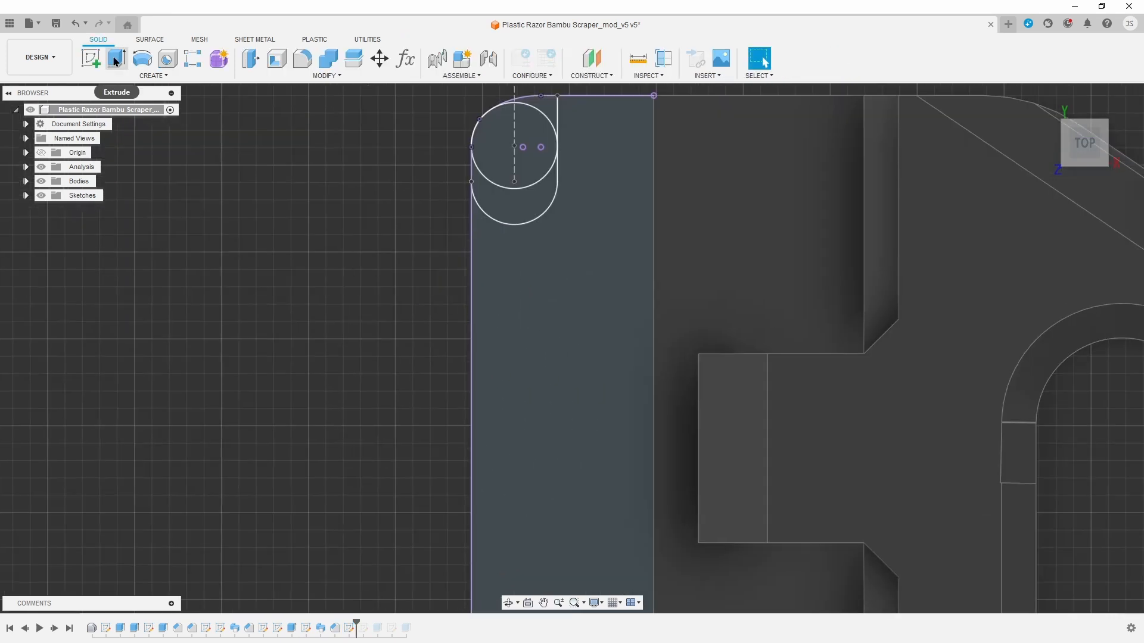
- Extrude the corner slot's two profiles upward, joined to the blade plate, and chamfer the raised notch's top face 0.3 mm
click(117, 60)
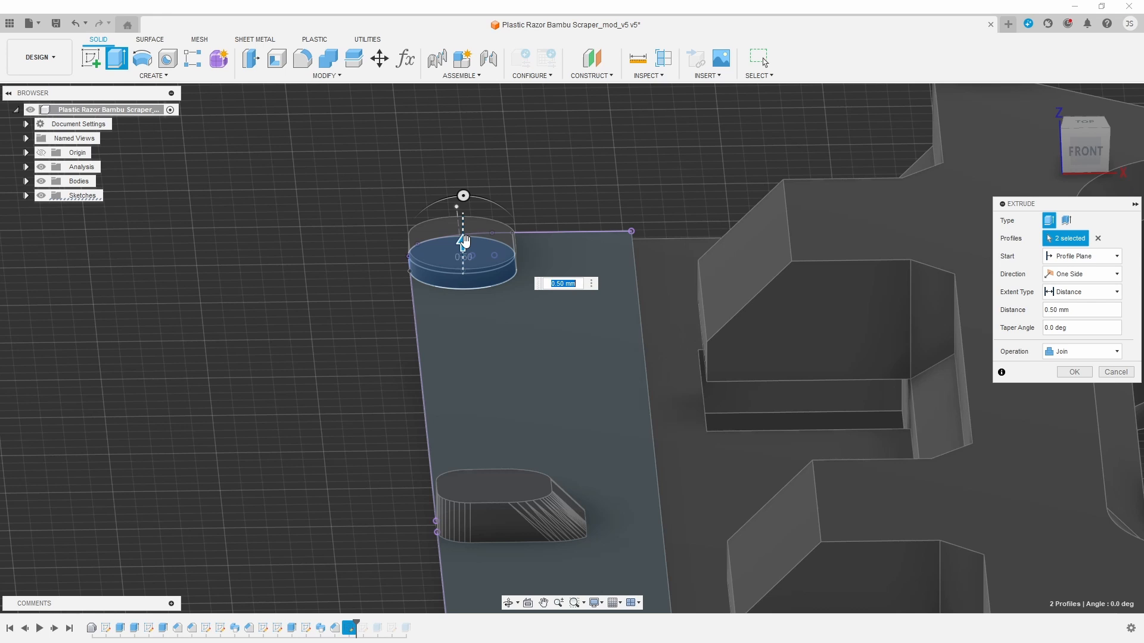
key(Return)
shift+middle_drag(465, 241, 220, 76)
click(327, 75)
click(268, 119)
click(662, 122)
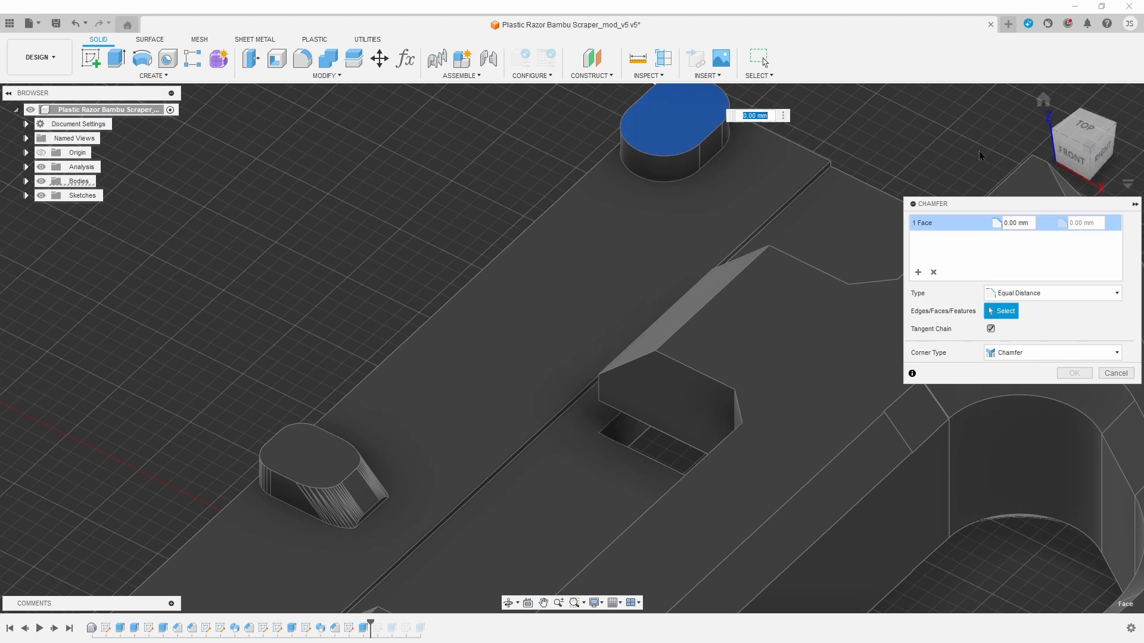
middle_drag(651, 80, 585, 188)
drag(585, 192, 589, 197)
click(1013, 223)
key(BackSpace)
text(3)
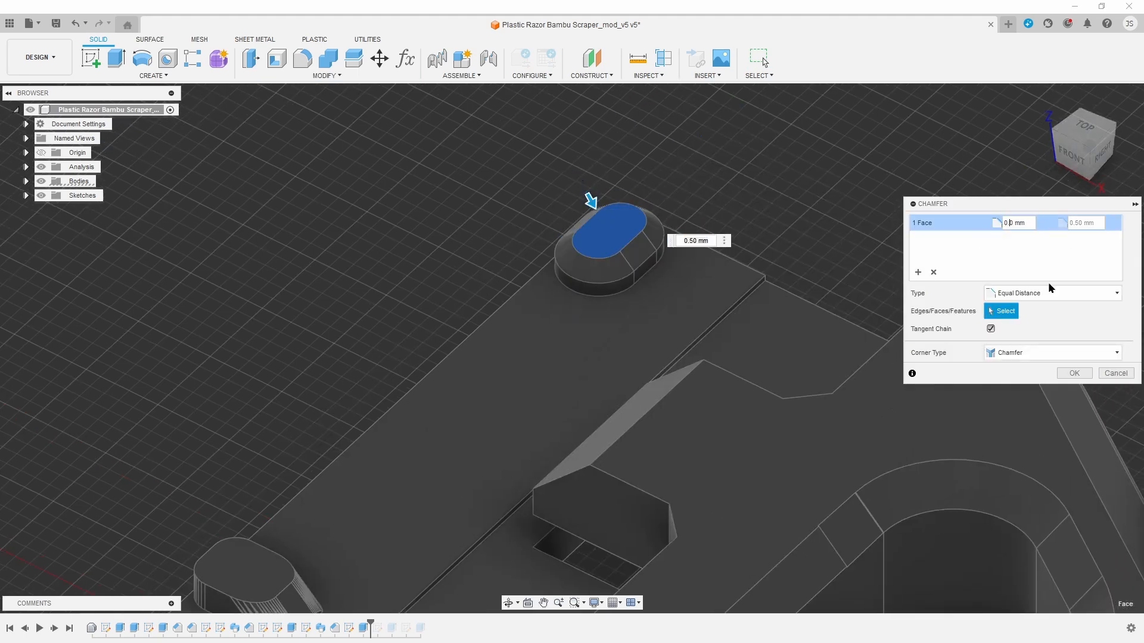
key(Return)
- Mirror the corner notch's extrude and chamfer features across the scraper's lengthwise centre plane
shift+middle_drag(1049, 281, 425, 292)
click(167, 78)
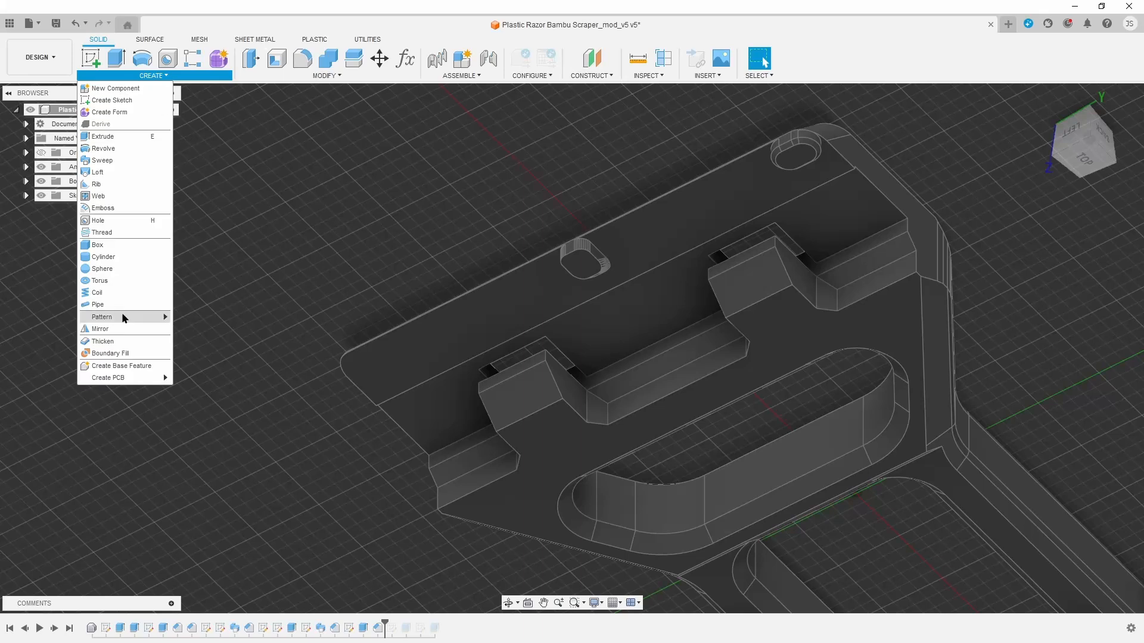
click(370, 623)
click(154, 76)
click(100, 329)
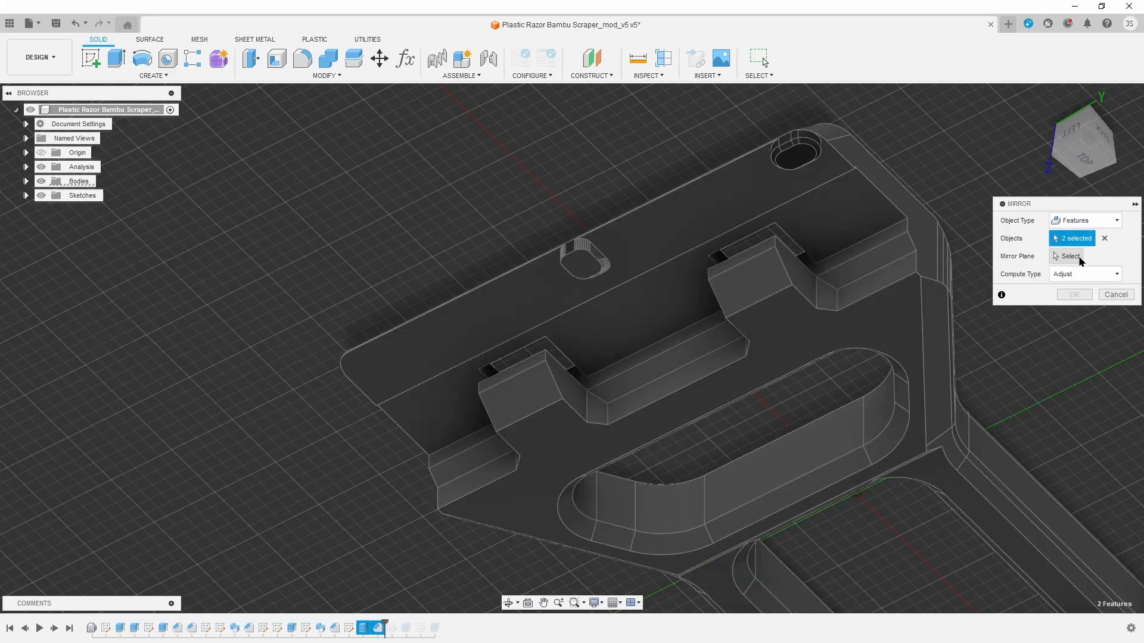
click(868, 527)
click(1074, 295)
click(1090, 143)
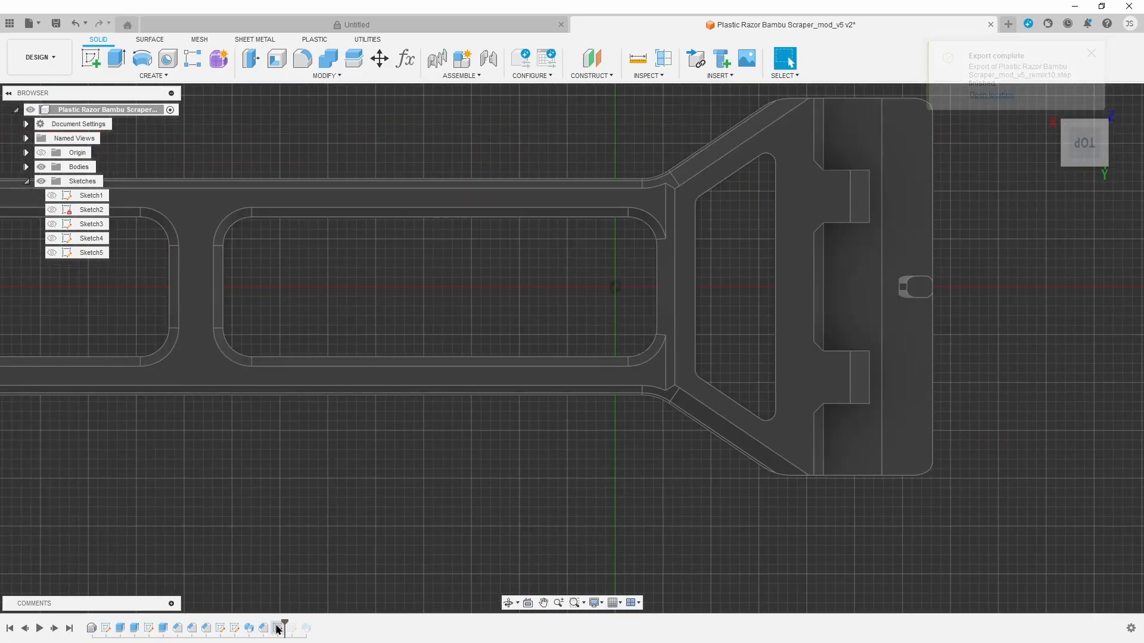
- Create a sketch on the head's face around the trapezoidal opening and project the opening's four straight edges
click(90, 57)
click(752, 411)
key(p)
click(733, 381)
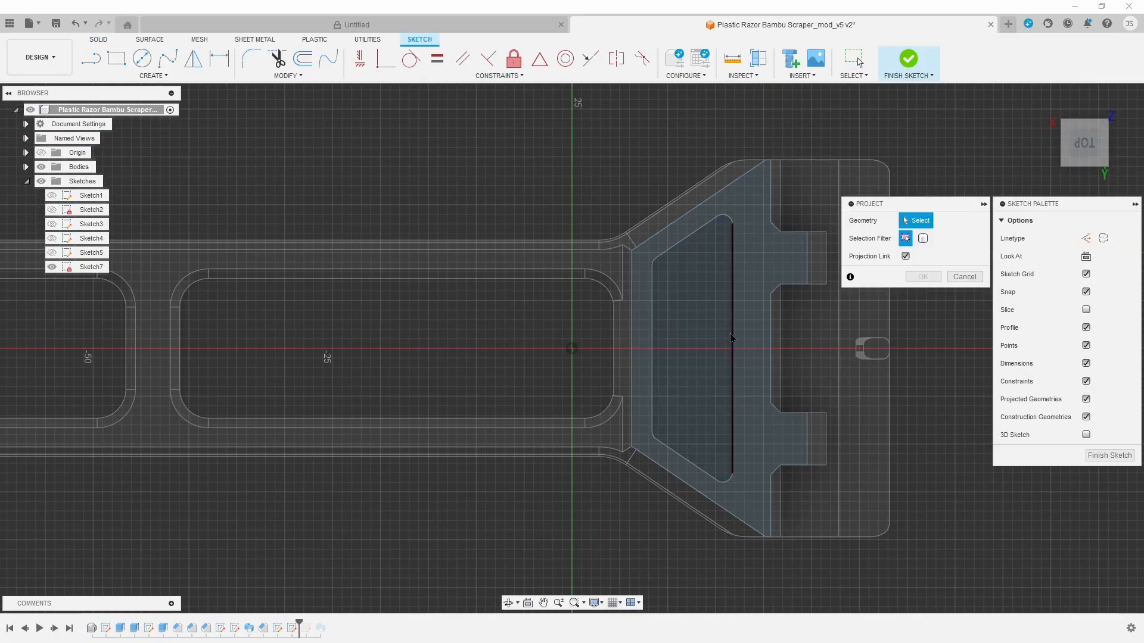
click(654, 286)
key(Return)
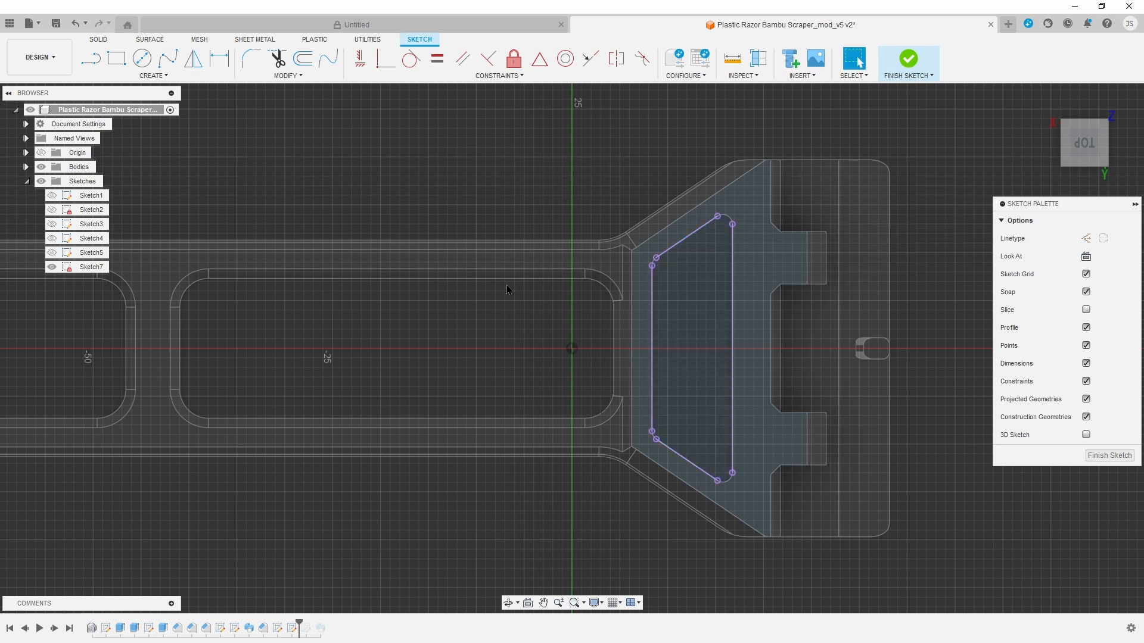
- Draw four tangent circles inside the opening's corners and make the blade-side pair and the handle-side pair equal
click(153, 76)
mouse_move(107, 112)
click(256, 146)
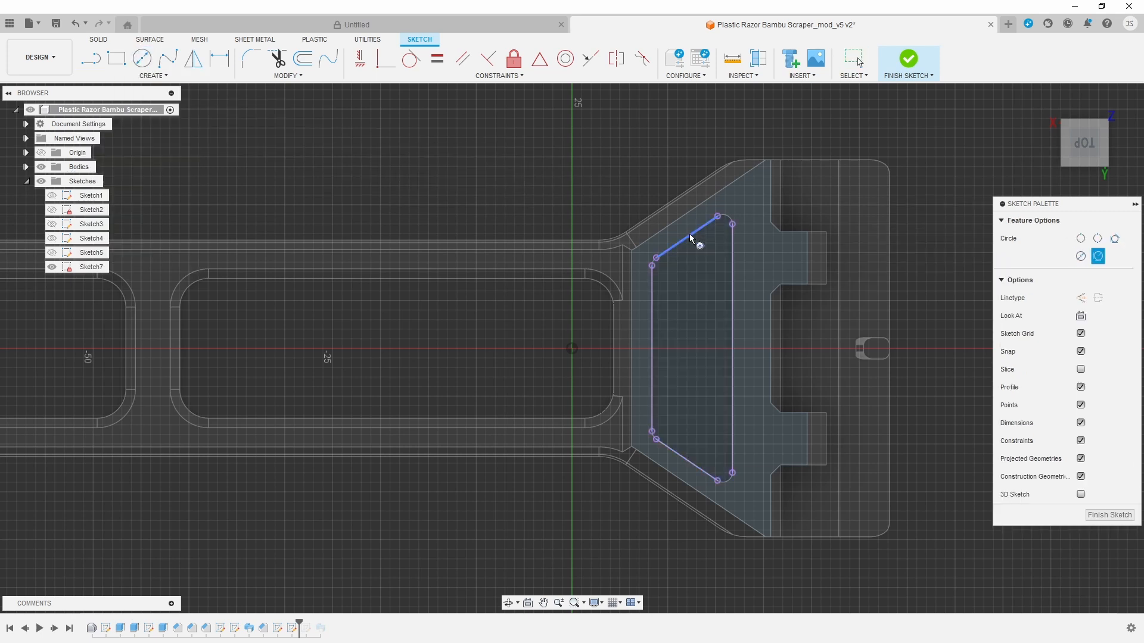
click(719, 278)
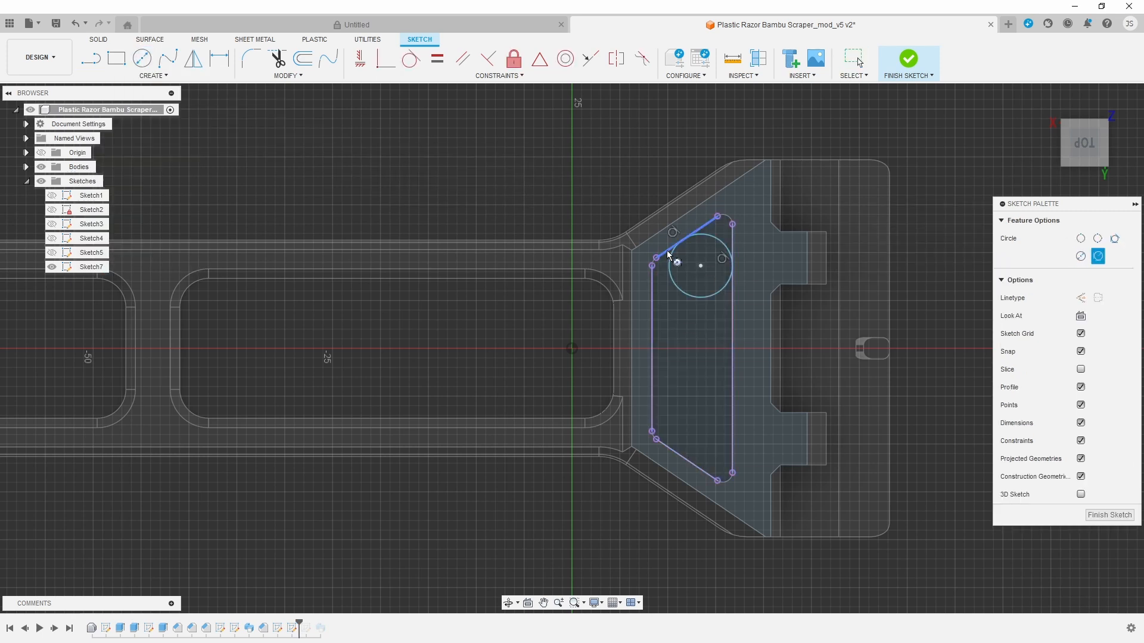
click(681, 419)
click(437, 58)
click(670, 322)
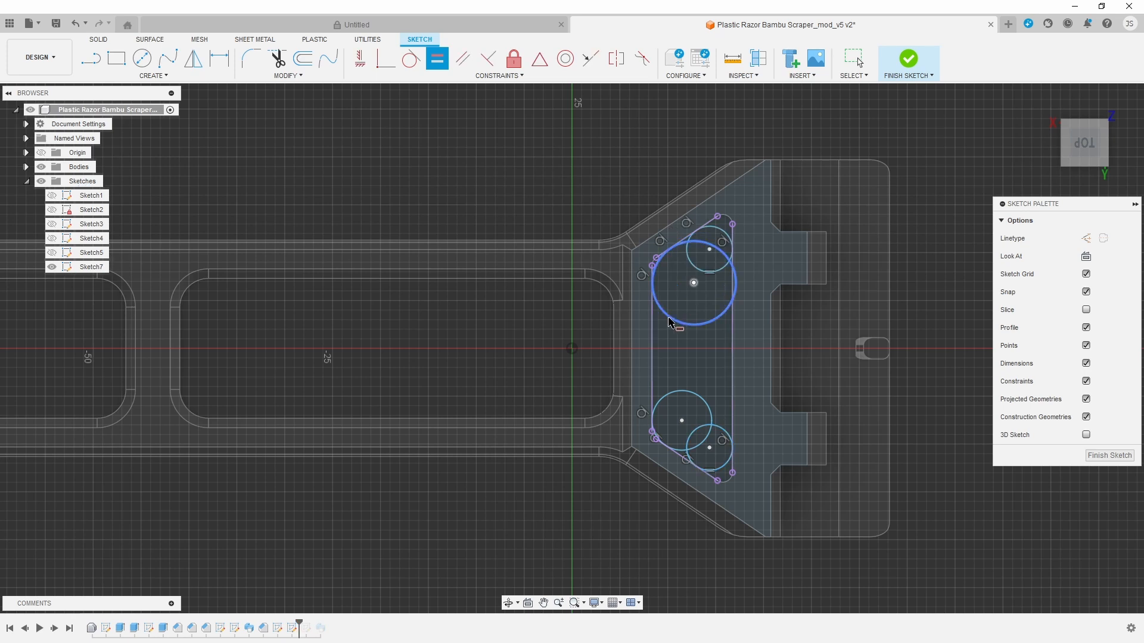
click(675, 392)
- Dimension the blade-side circles to 5 mm diameter and the handle-side circles to 10 mm diameter
click(834, 147)
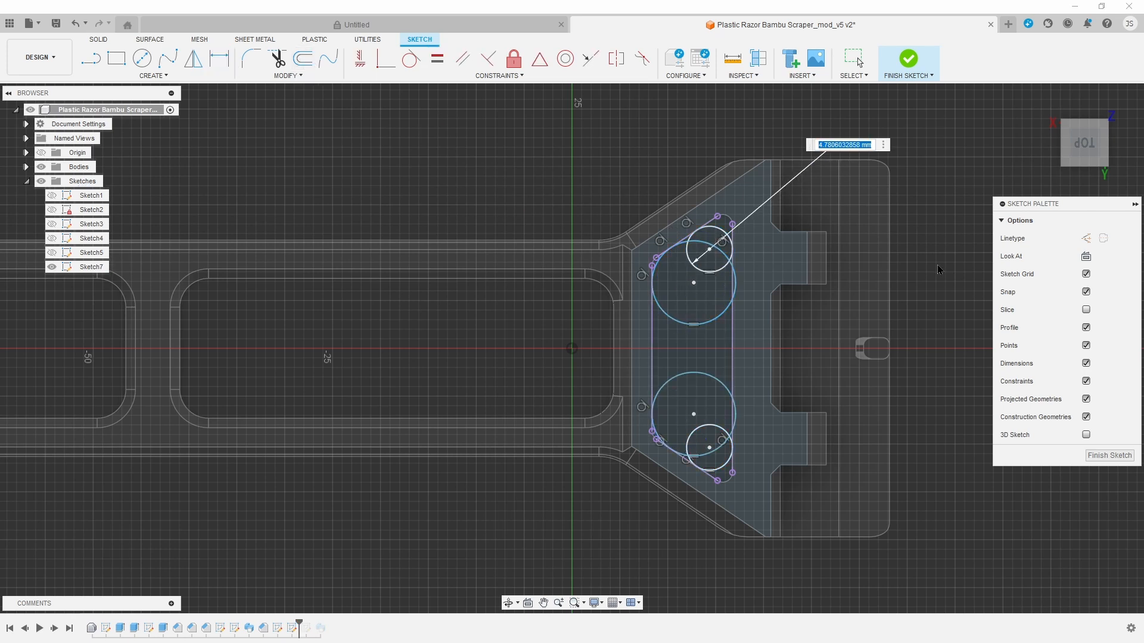
text(5)
key(Return)
click(949, 153)
text(10)
key(Return)
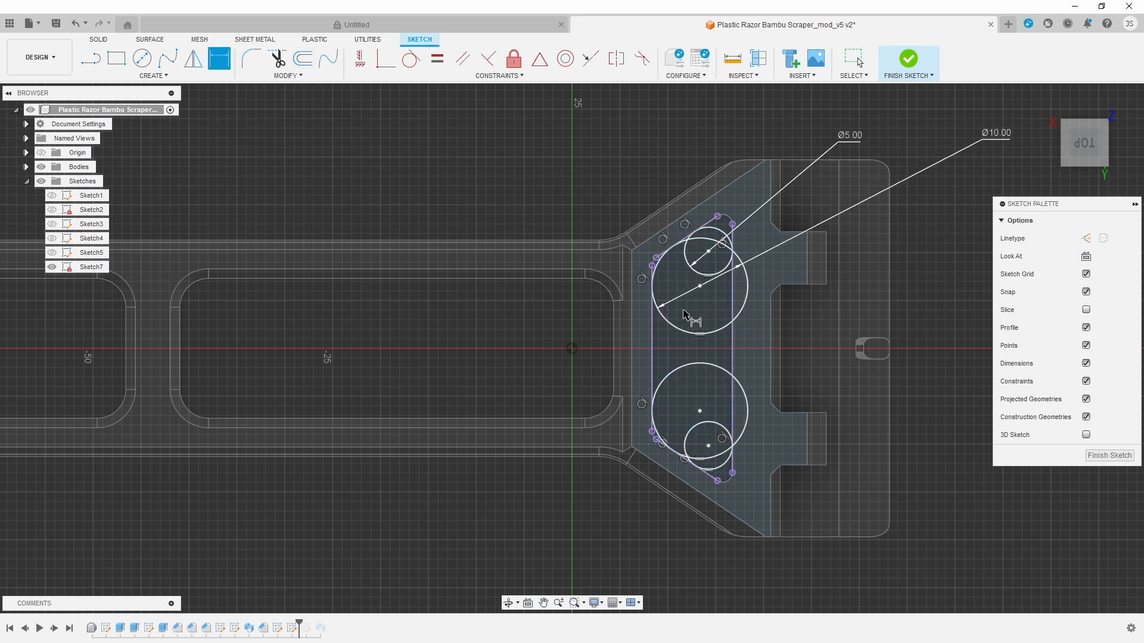
- Trim the tangent circles down to the arcs that round off the opening's corners
scroll(639, 268, up, 3)
scroll(565, 292, up, 1)
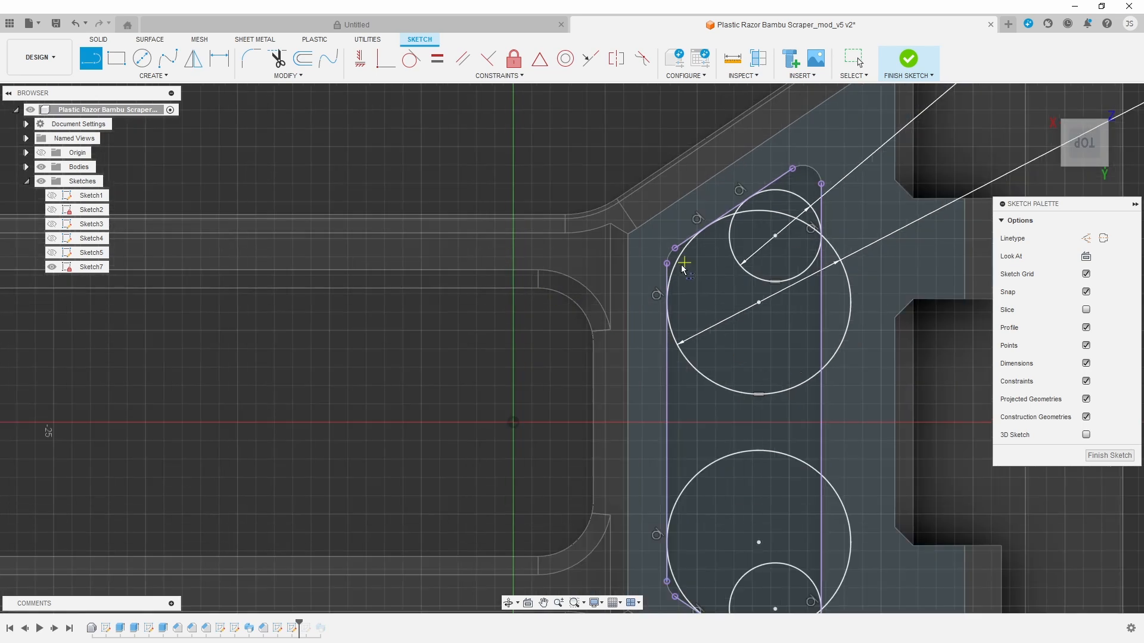
click(756, 225)
click(775, 212)
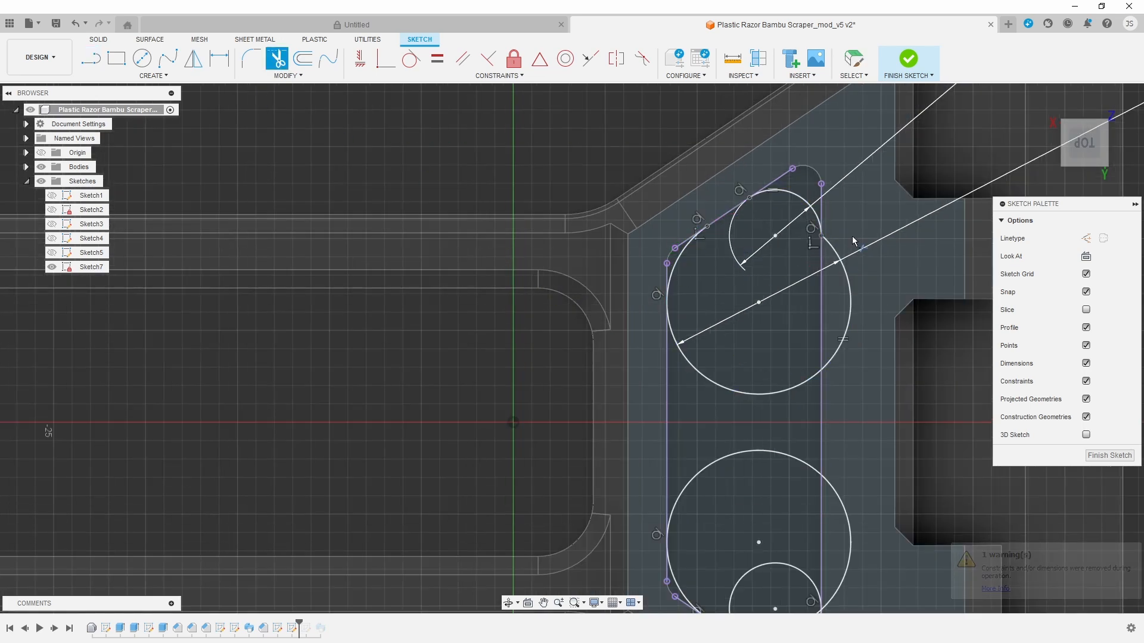
click(833, 249)
click(728, 458)
middle_drag(733, 581, 698, 416)
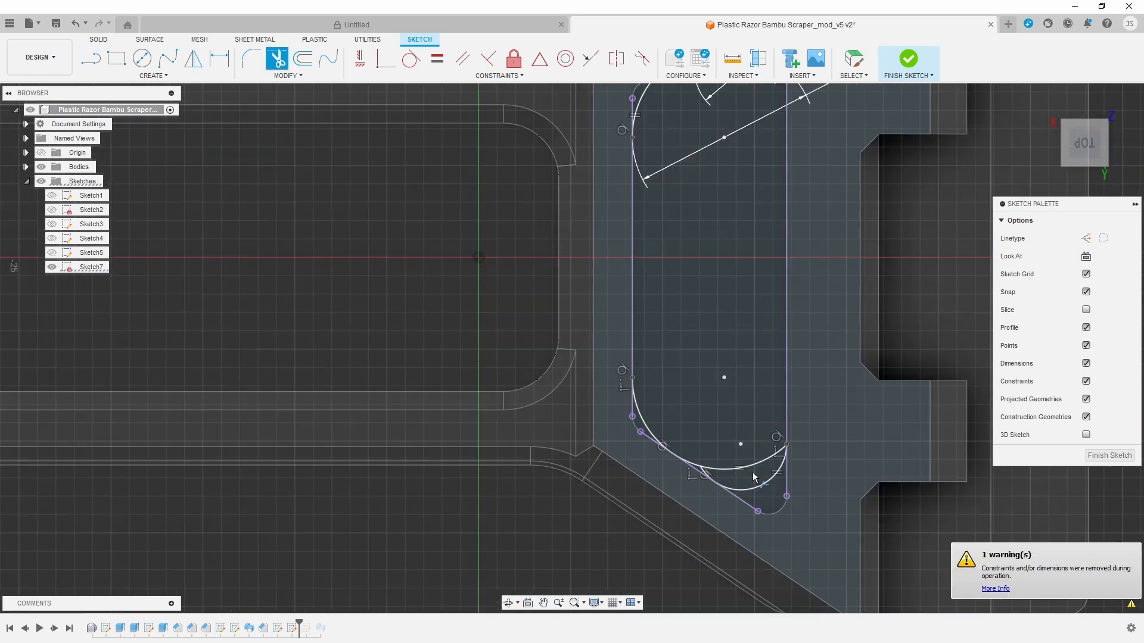
- Close the area outside each corner arc with lines reaching past the opening's edges and finish the sketch
key(l)
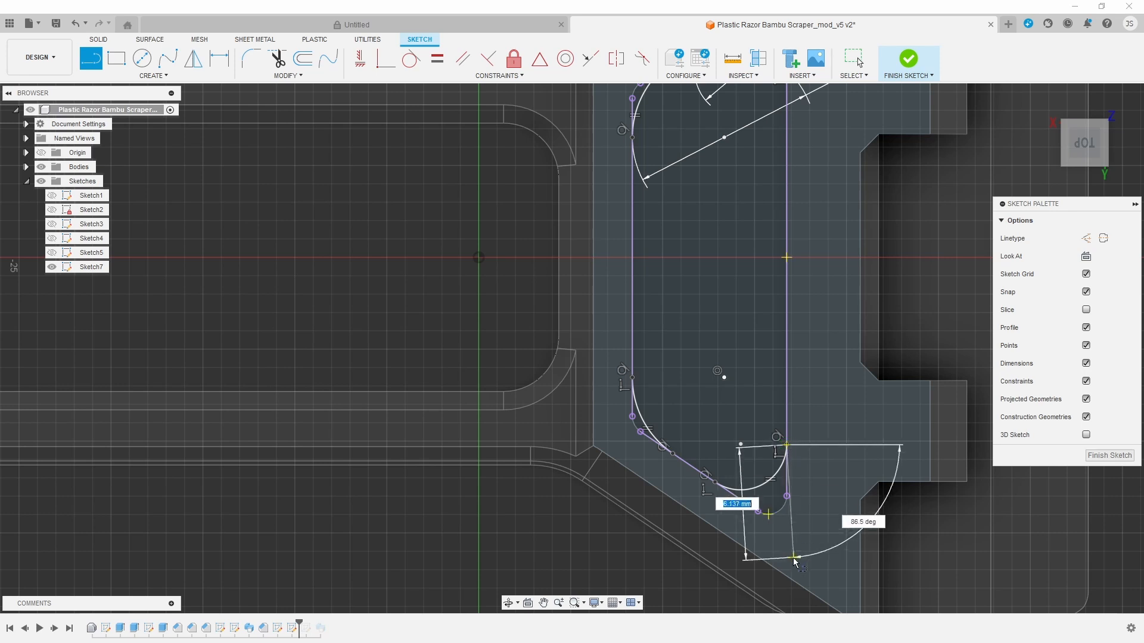
click(809, 552)
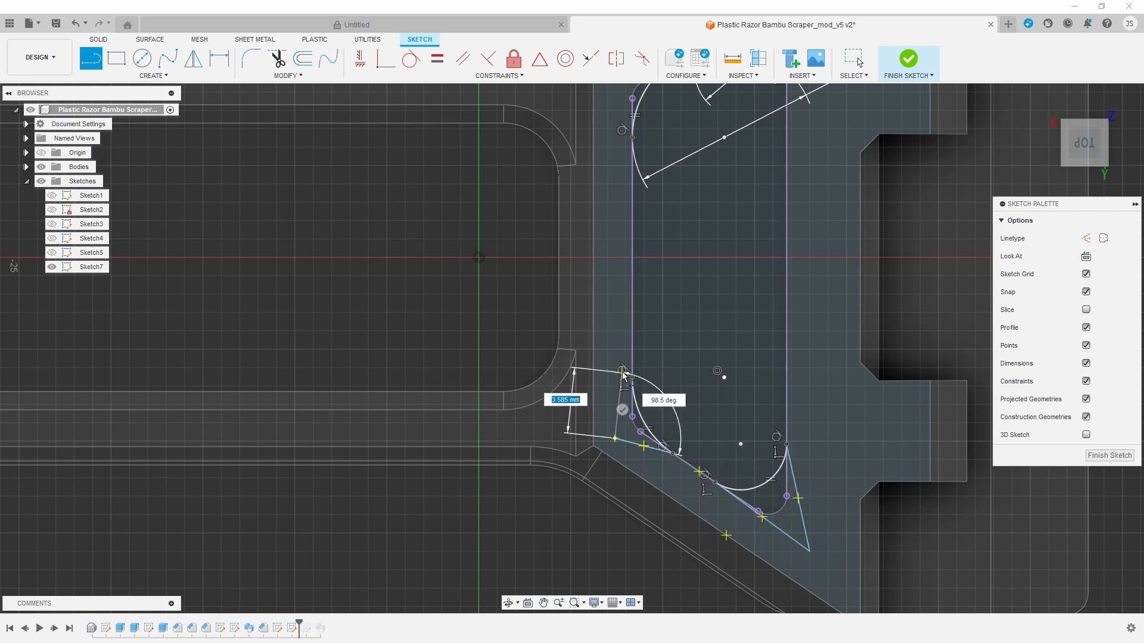
middle_drag(662, 136, 635, 333)
click(587, 279)
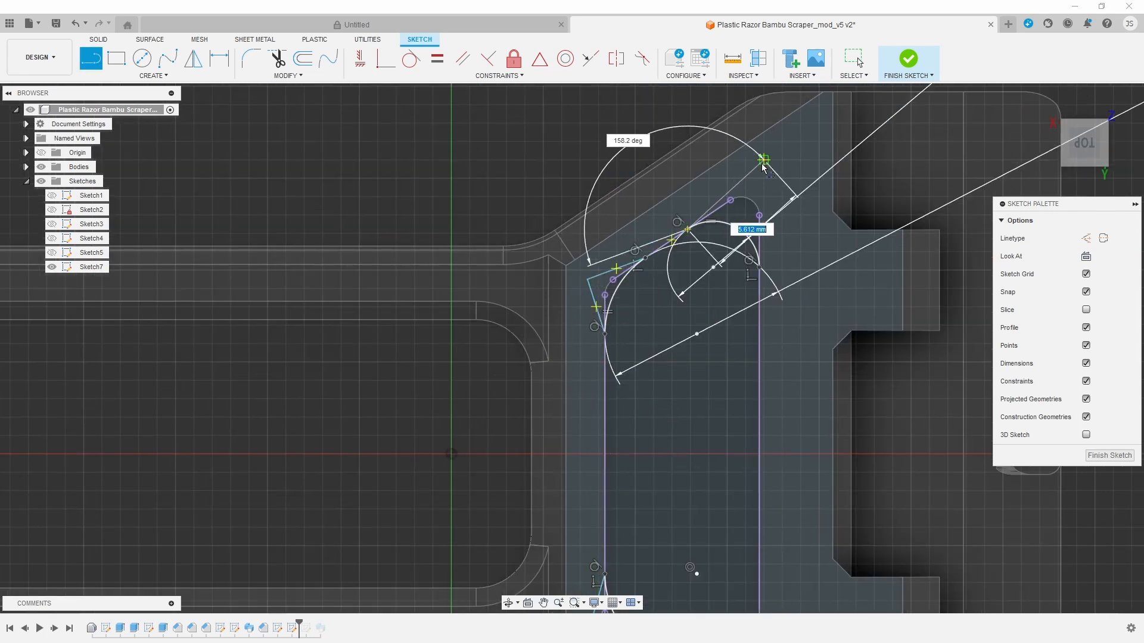
click(774, 156)
double_click(759, 262)
click(909, 60)
- Extrude the profiles filling the opening's corners up to the head's opposite bottom face
key(e)
click(742, 215)
click(610, 294)
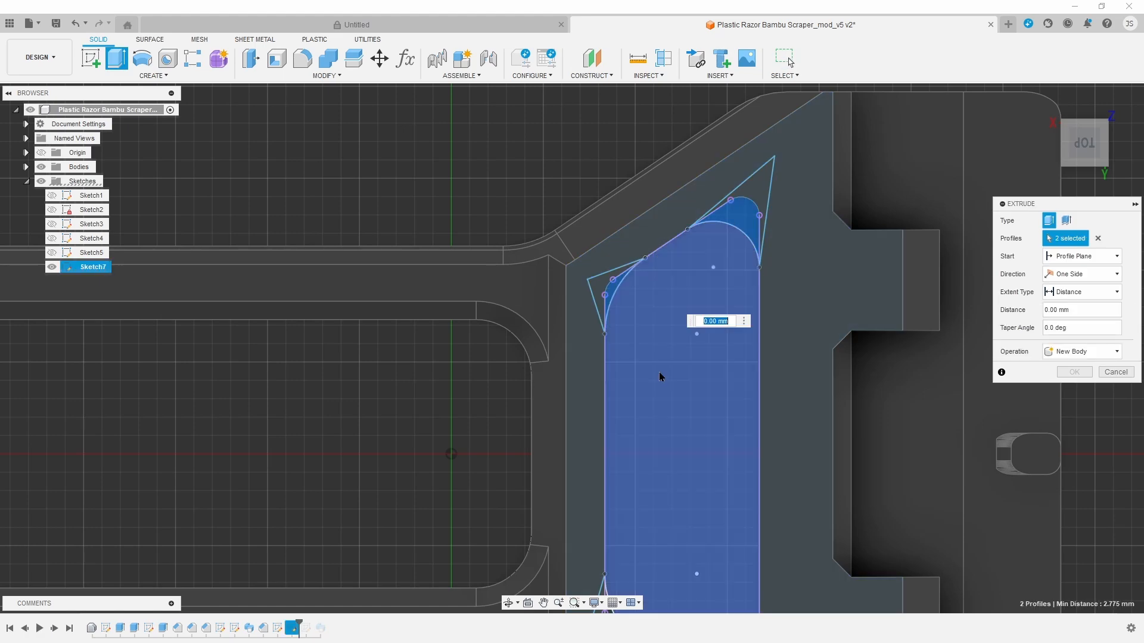
scroll(660, 374, down, 1)
middle_drag(661, 477, 680, 184)
click(747, 365)
click(634, 304)
drag(1085, 149, 1088, 96)
drag(641, 356, 641, 537)
click(1103, 292)
click(1081, 319)
drag(1085, 158, 1087, 122)
click(822, 487)
click(1077, 430)
- Inspect the 30-edge, 1 mm chamfer feature and move it behind the corner-filling extrusion in the feature history
scroll(624, 485, up, 1)
middle_drag(683, 426, 687, 242)
click(205, 629)
click(168, 630)
double_click(177, 629)
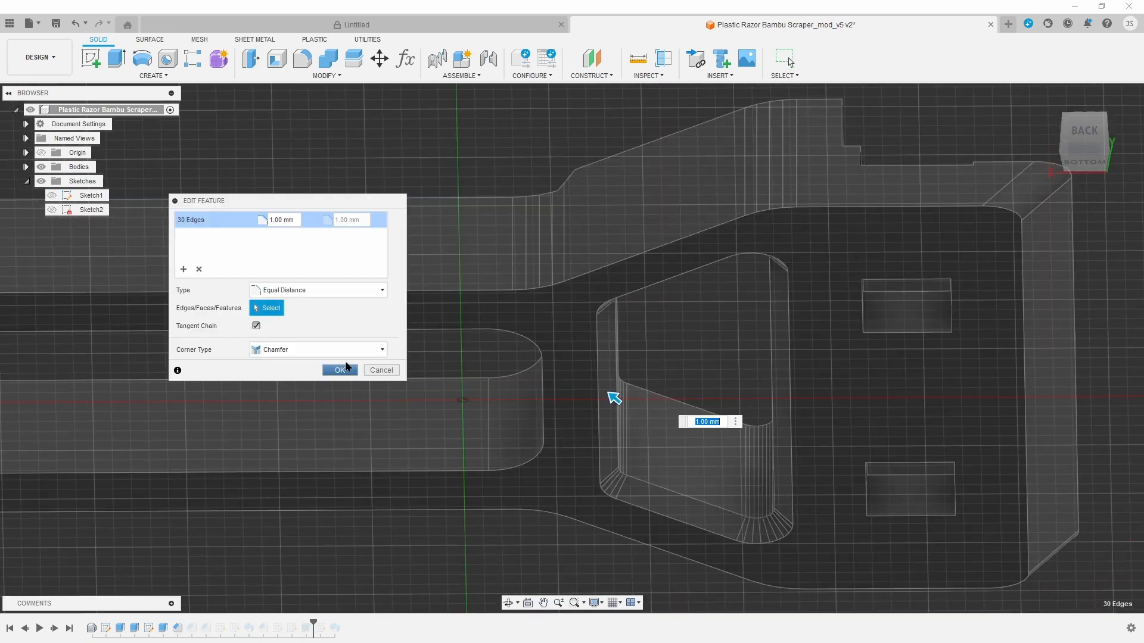
key(Escape)
drag(308, 629, 325, 630)
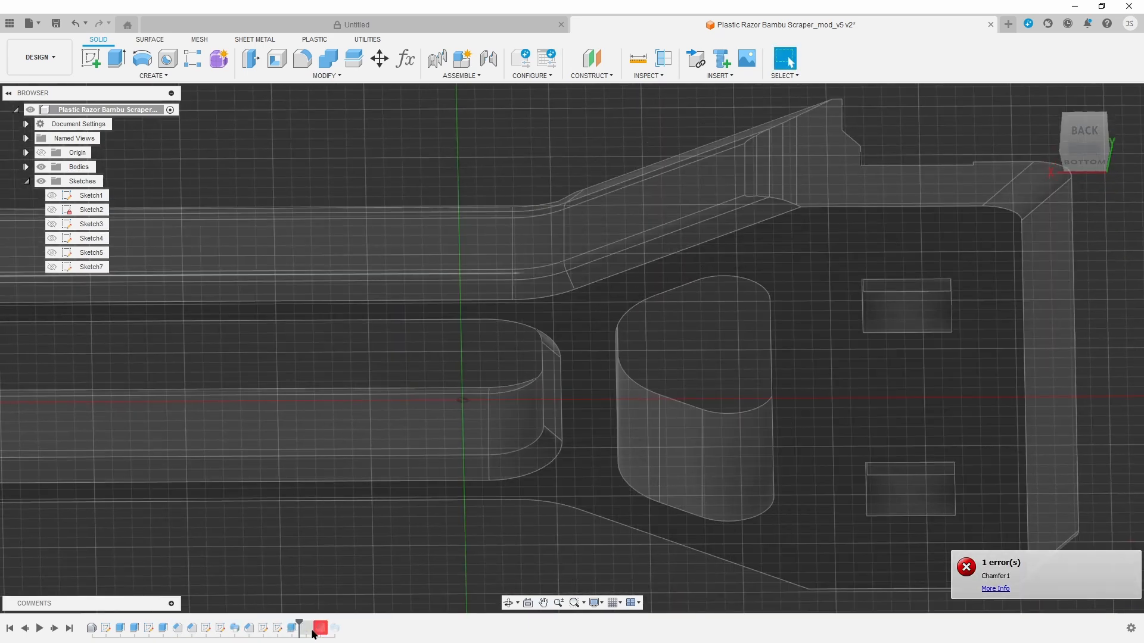
- Check the head's underside, and return from the slicer preview to the Fusion 360 model
drag(1086, 144, 1102, 188)
scroll(644, 505, down, 3)
scroll(643, 505, up, 4)
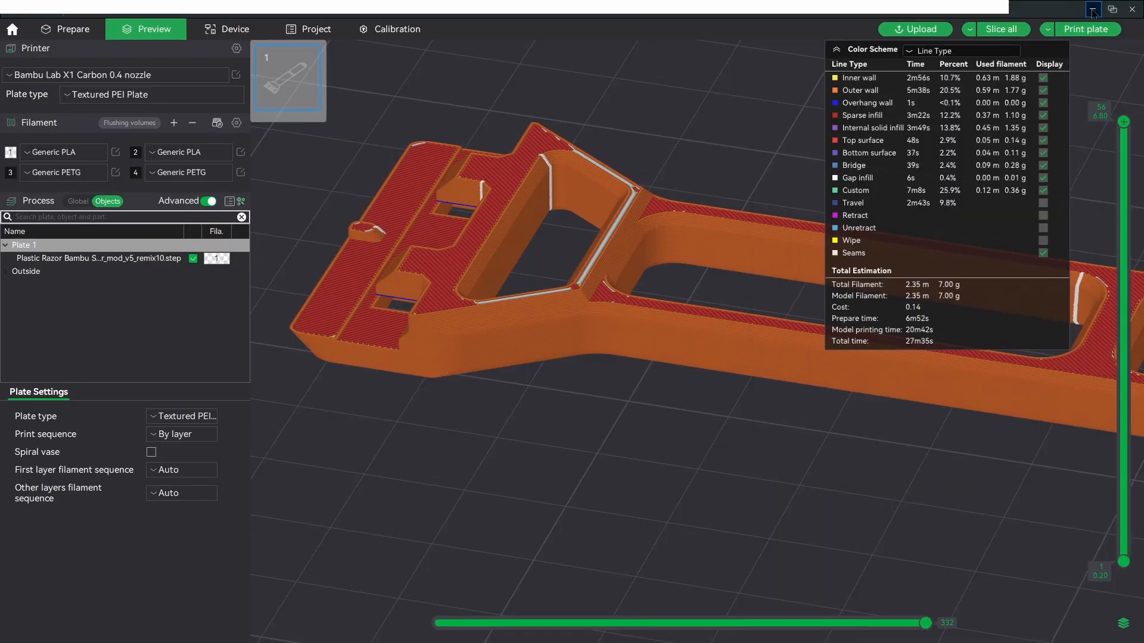
click(1093, 10)
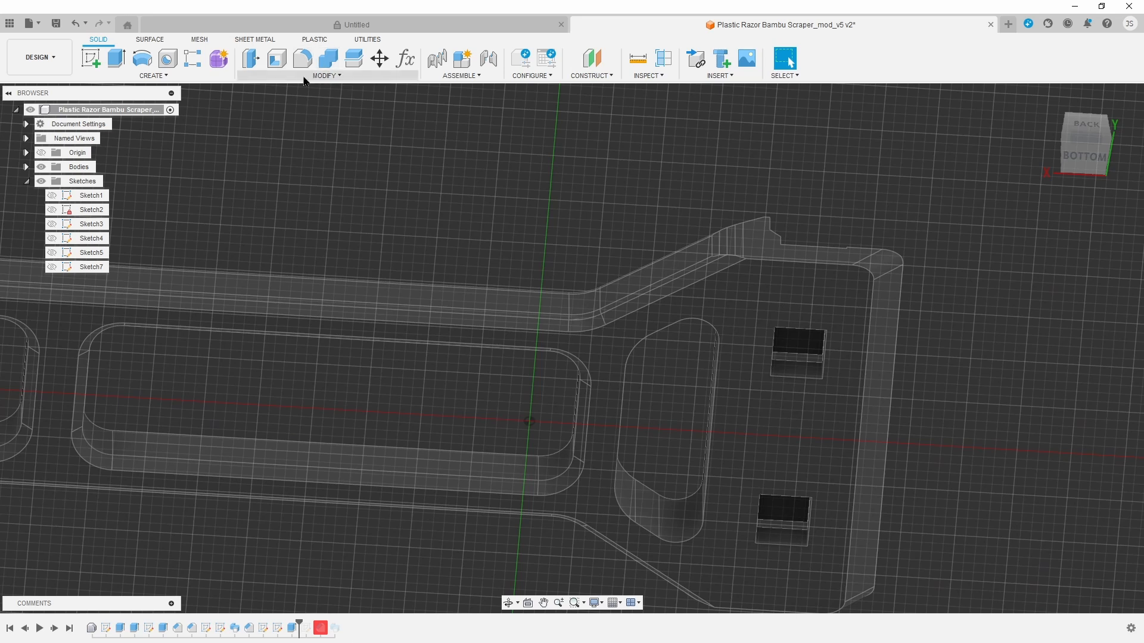
- Try to chamfer both edge loops of the rounded opening by 1 mm
click(302, 58)
click(623, 382)
shift+middle_drag(622, 381, 709, 350)
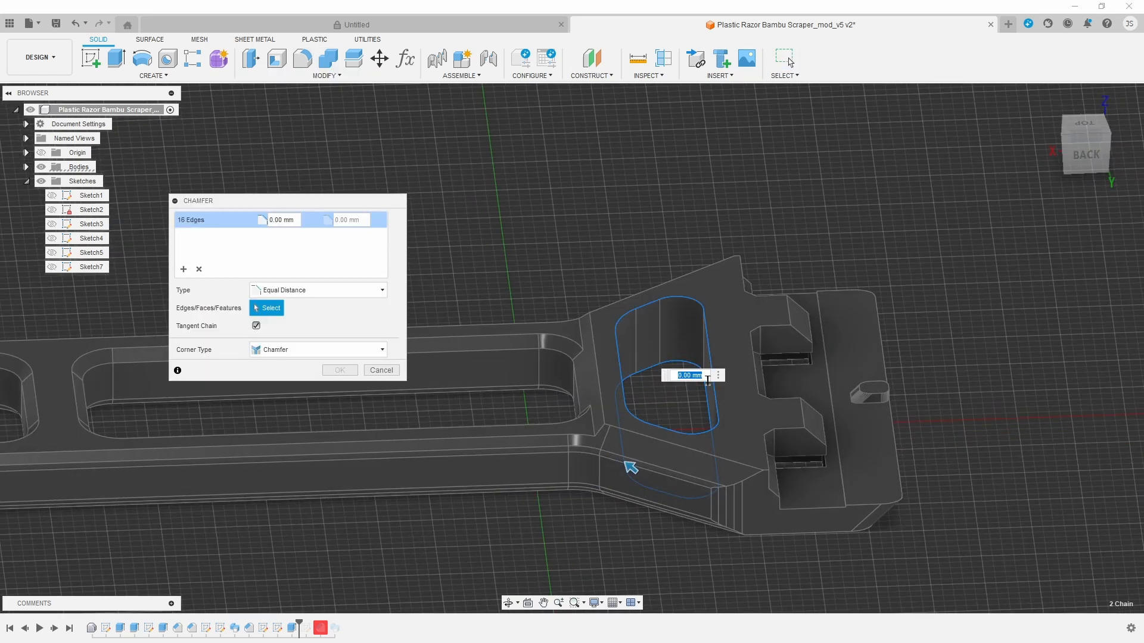
drag(625, 466, 625, 462)
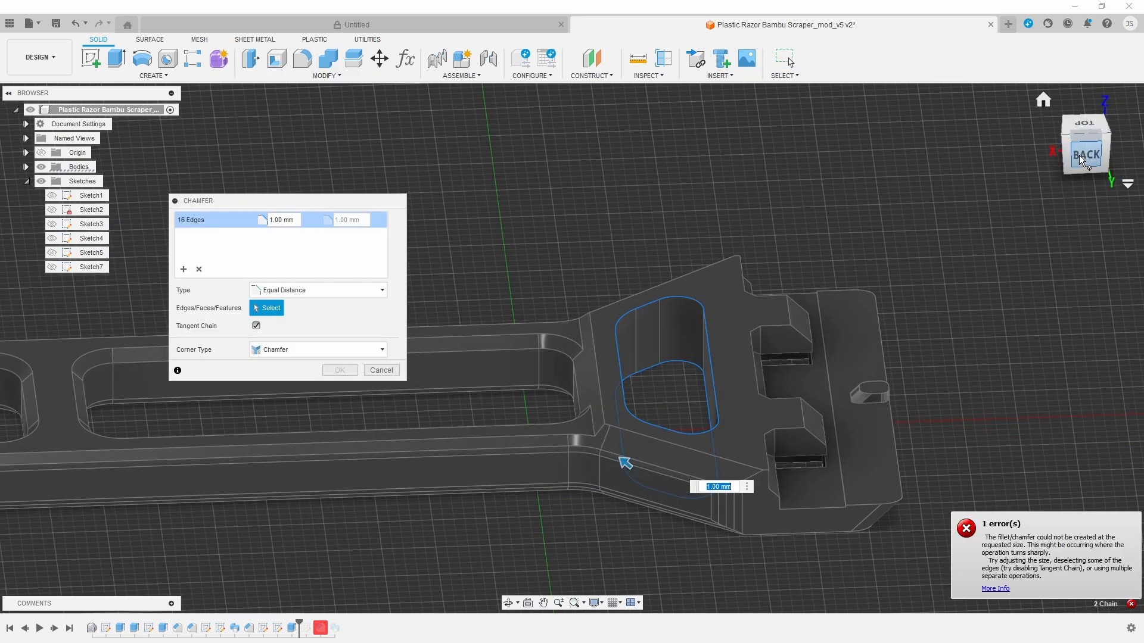
- Try to chamfer only the opening's bottom edge loop by 1 mm, and abandon the chamfer
drag(1081, 159, 1051, 110)
click(199, 269)
click(615, 378)
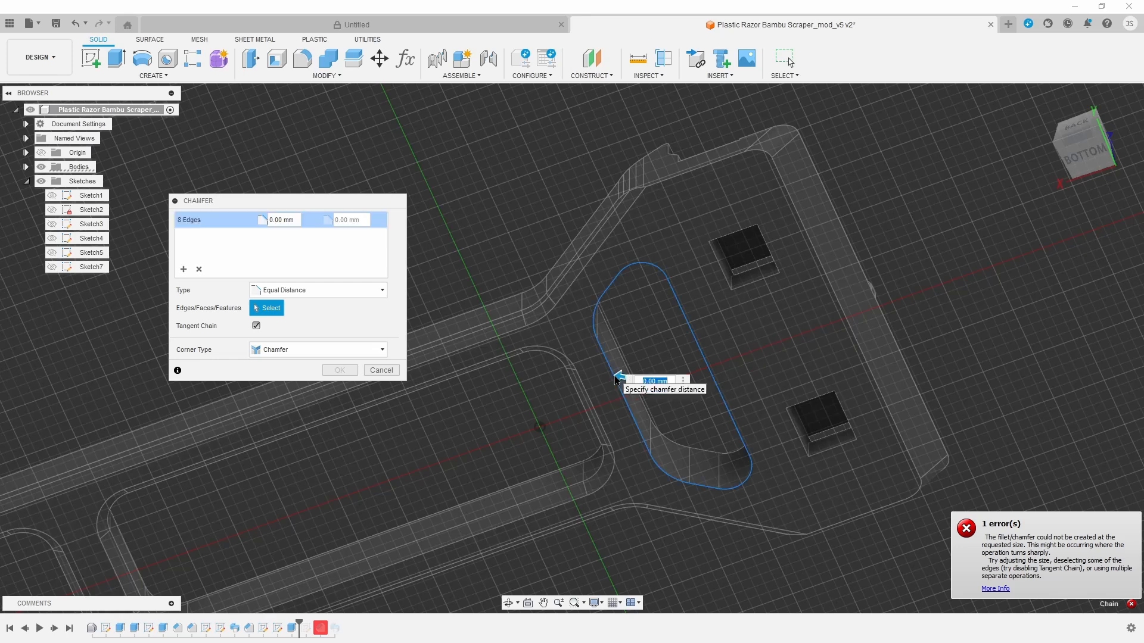
drag(615, 380, 616, 375)
key(BackSpace)
text(1)
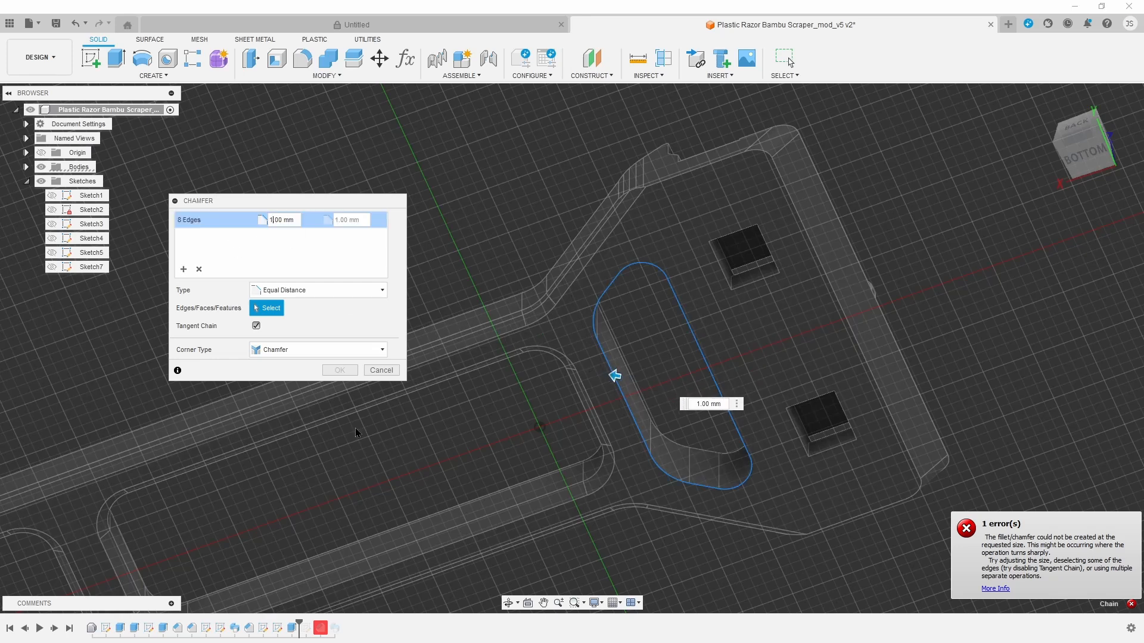
click(382, 370)
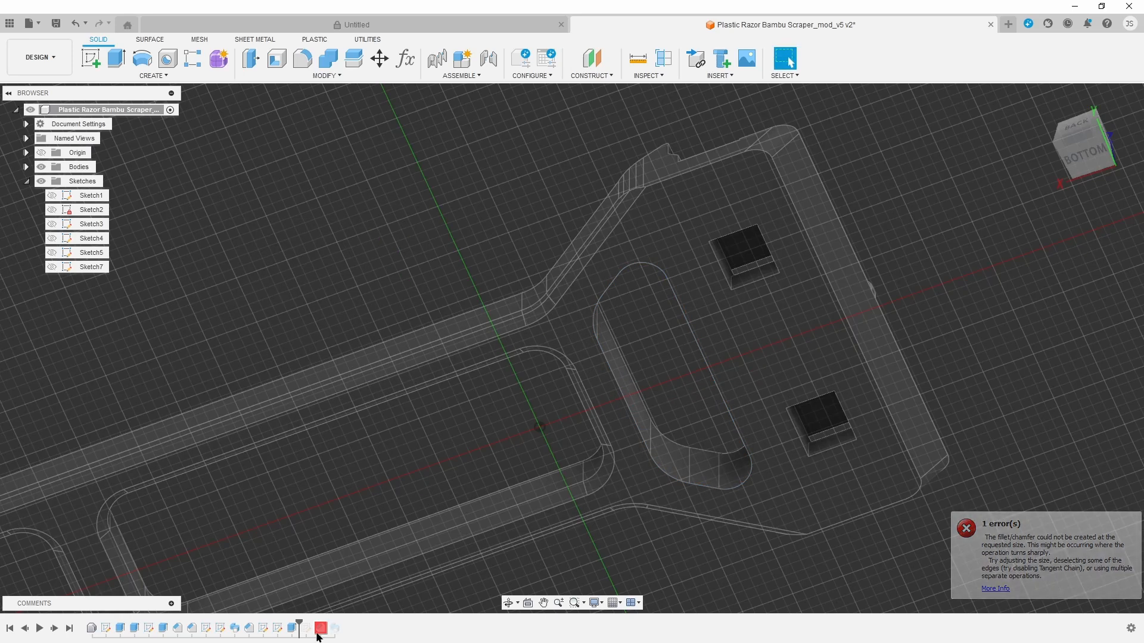
- Reopen and accept the corner-filling extrusion, and enlarge the triangular sweep profile at the opening's blade-side edge
mouse_move(871, 330)
shift+middle_down()
mouse_move(849, 507)
mouse_move(876, 495)
shift+middle_up()
double_click(292, 629)
click(1074, 408)
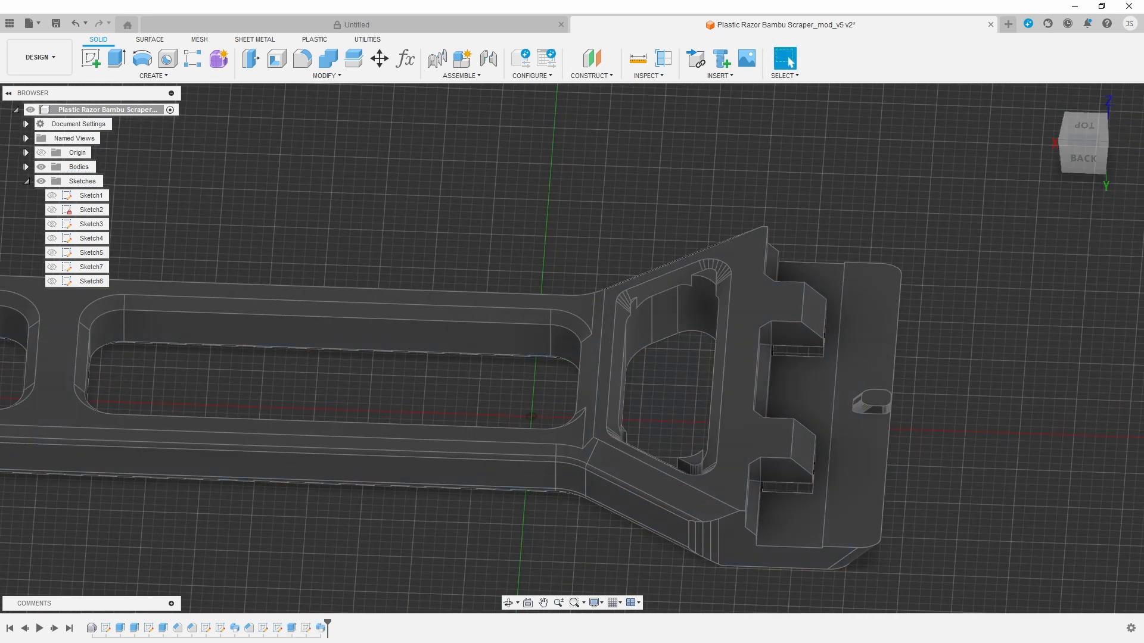
double_click(305, 629)
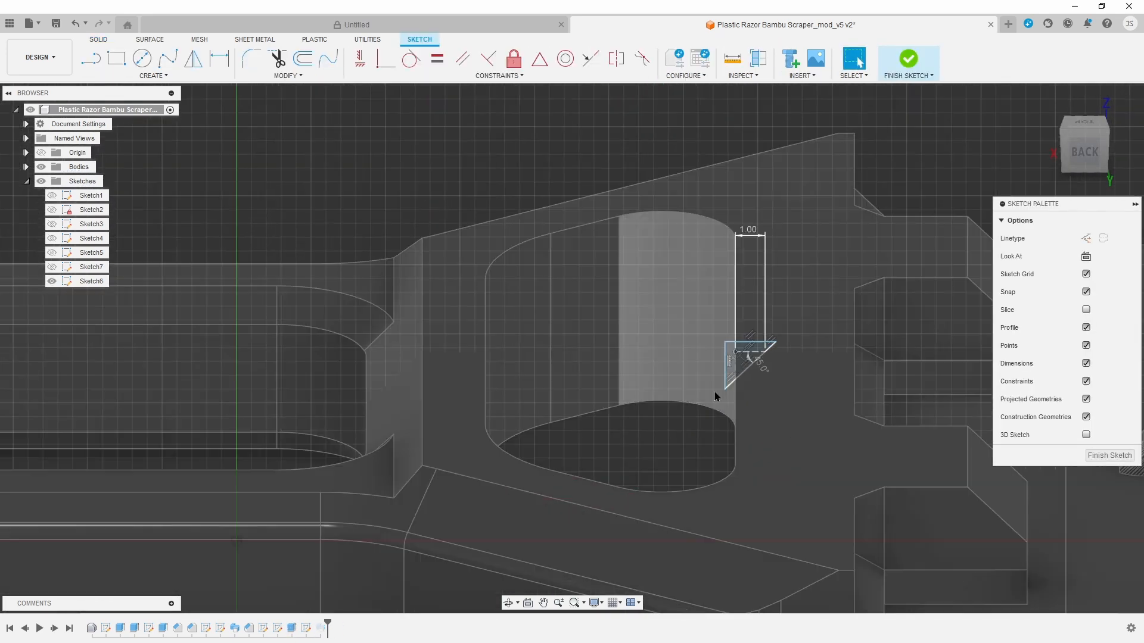
click(752, 321)
- Try to replace the sweep cut's path with the projected rounded corner arc of the opening
double_click(321, 629)
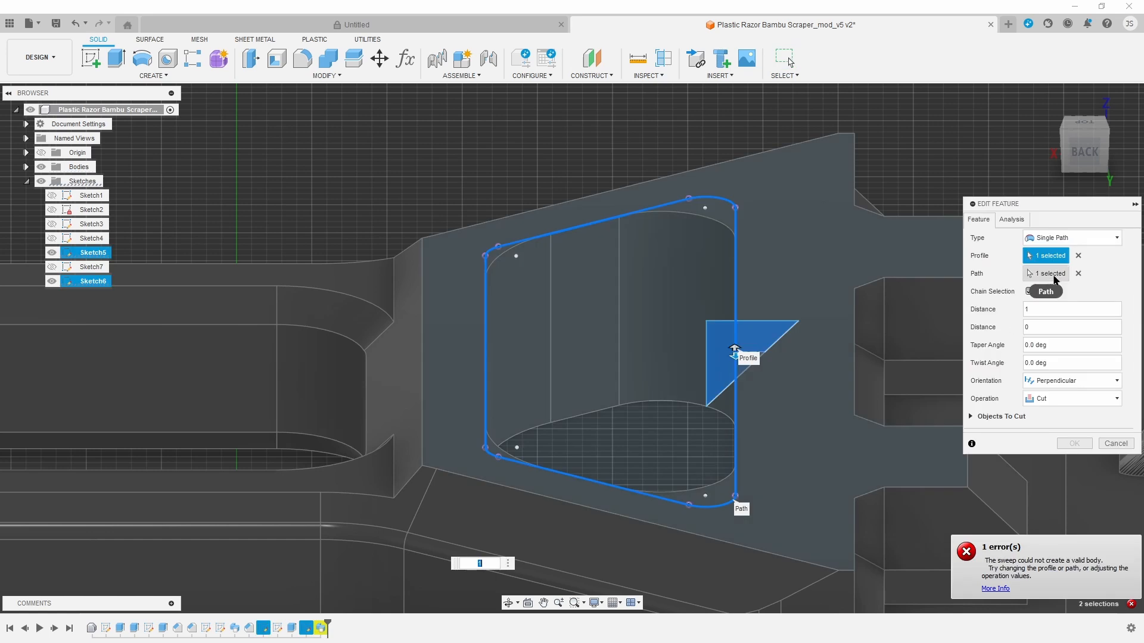
click(1054, 274)
click(1079, 274)
click(713, 198)
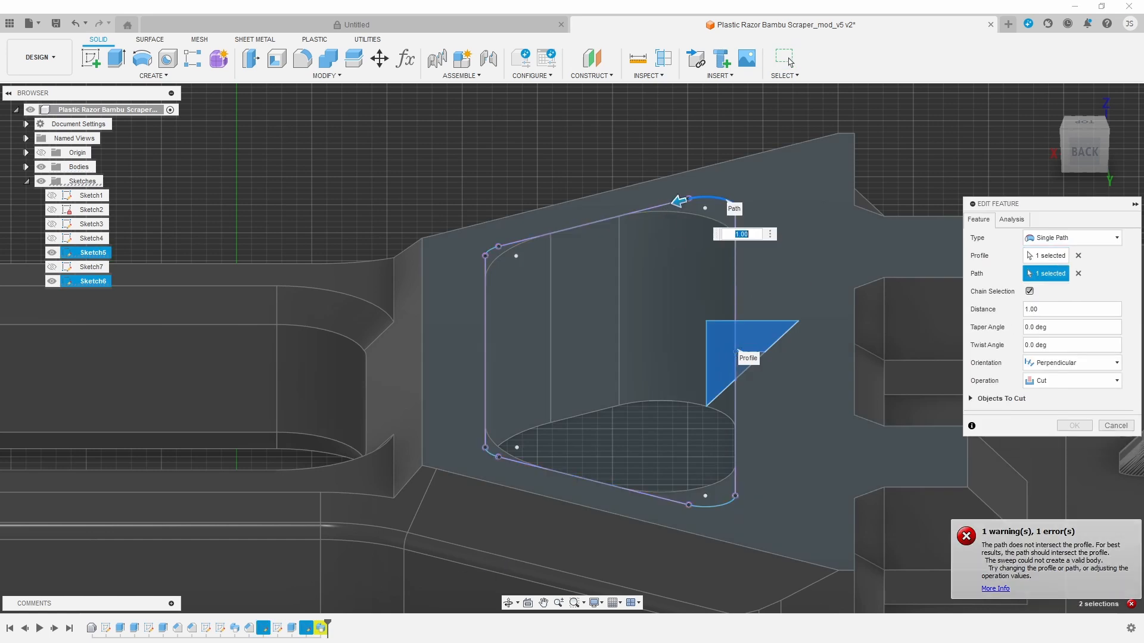
click(1117, 426)
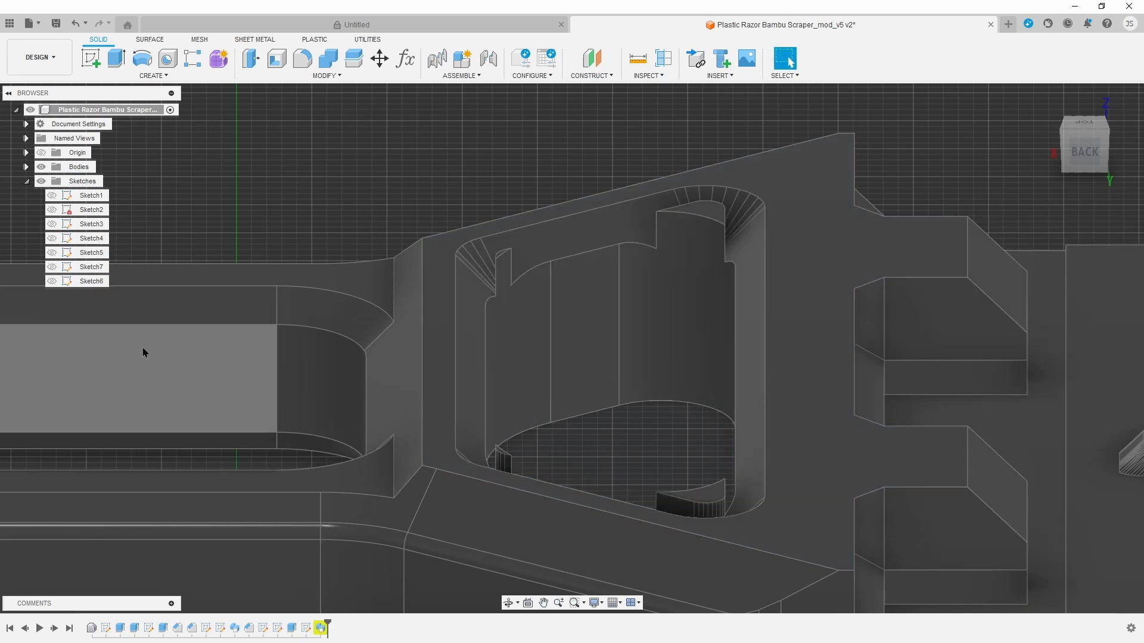
- Replace the sweep cut's path with the sketched rounded outline of the head opening, and accept the cut
double_click(320, 629)
click(1078, 274)
click(735, 305)
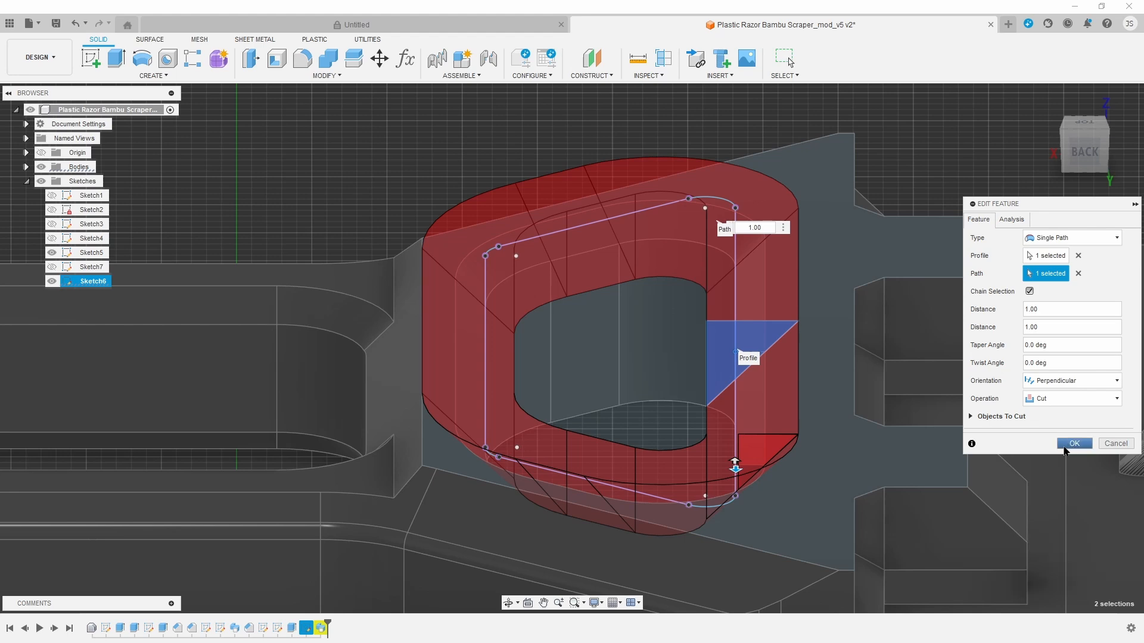
click(1067, 445)
mouse_move(1088, 129)
mouse_down()
mouse_move(1092, 185)
mouse_move(1039, 185)
mouse_move(1091, 188)
mouse_move(1073, 135)
mouse_move(1040, 194)
mouse_move(1050, 160)
mouse_up()
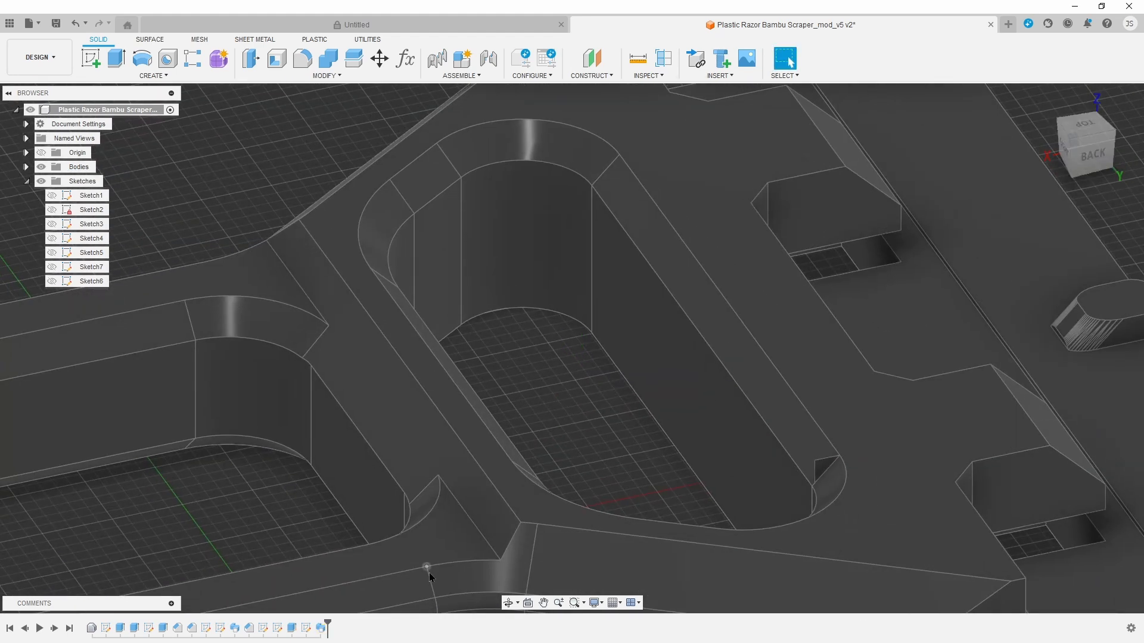
double_click(322, 630)
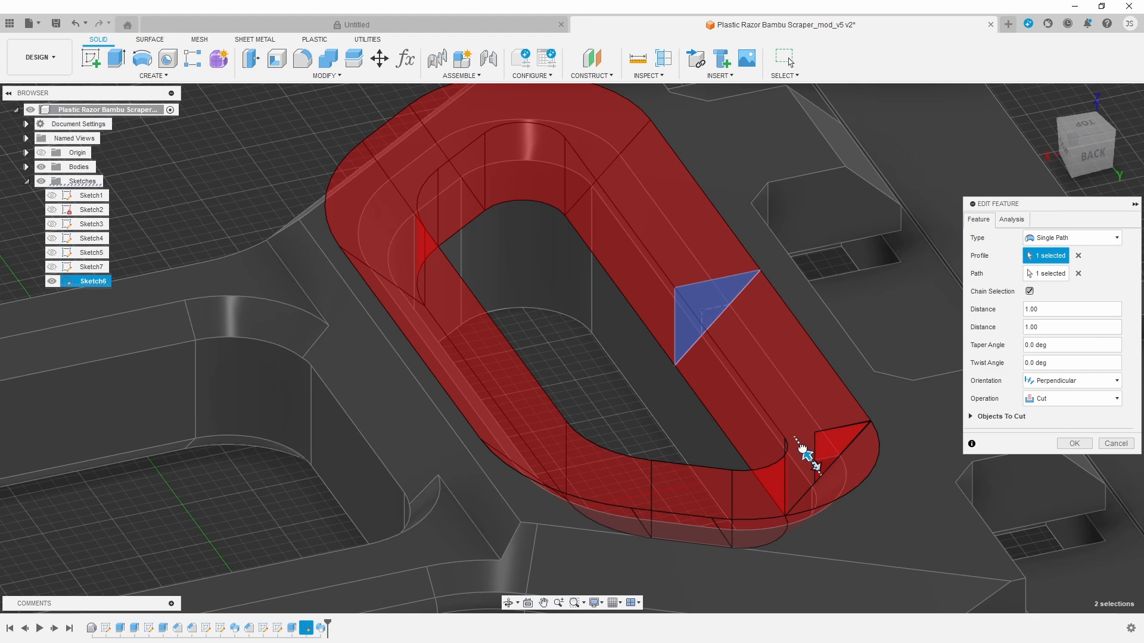
click(1073, 444)
- Reopen the sweep profile sketch and draw a small right triangle at the lower blade-side edge of the opening
shift+middle_drag(572, 348, 489, 381)
right_click(307, 629)
click(346, 503)
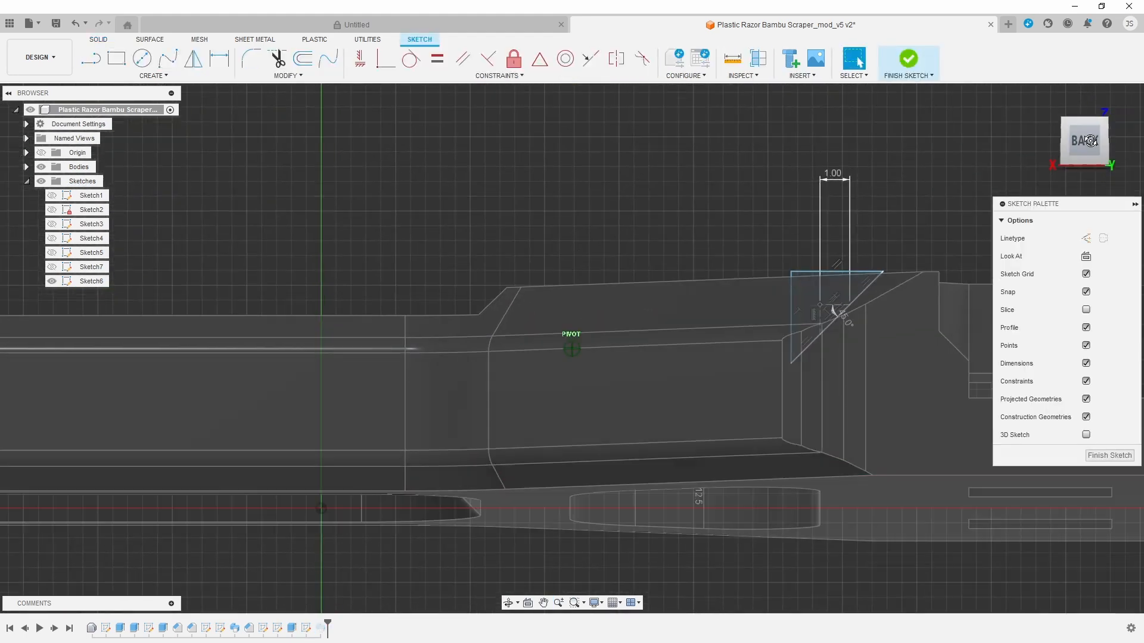
key(p)
click(1086, 150)
key(l)
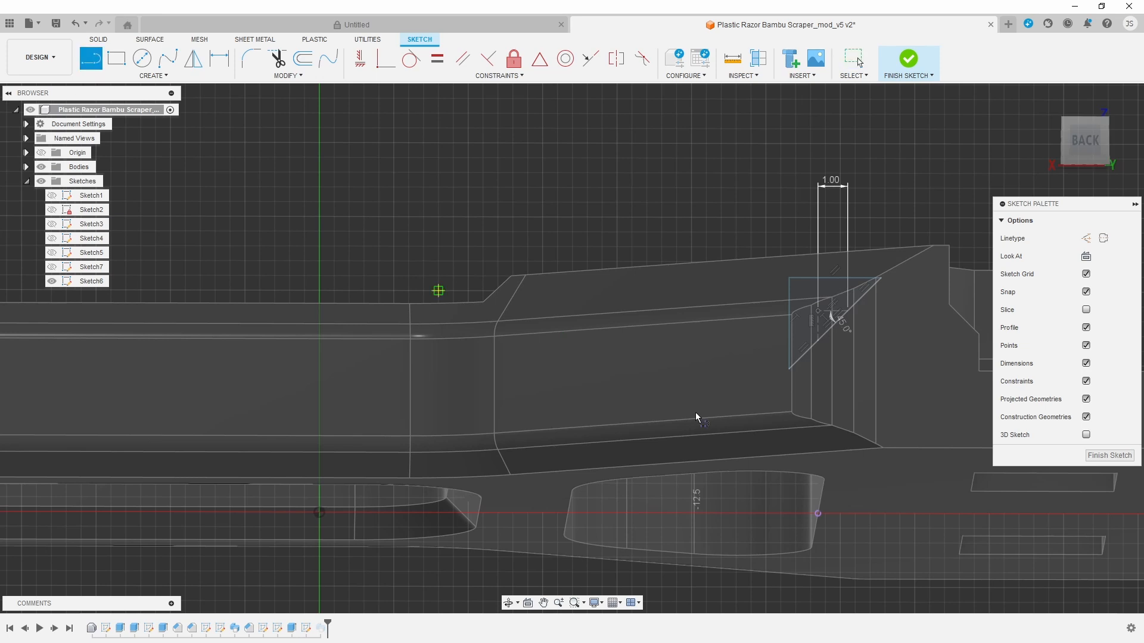
click(855, 513)
click(817, 484)
click(817, 514)
- Dimension the angle between the small triangle's slanted and horizontal lines as 45 degrees
click(219, 58)
click(836, 498)
click(838, 514)
click(786, 502)
text(45)
key(Return)
- Extend the slanted line at both ends and close it with vertical and horizontal lines into a larger triangular profile
click(96, 58)
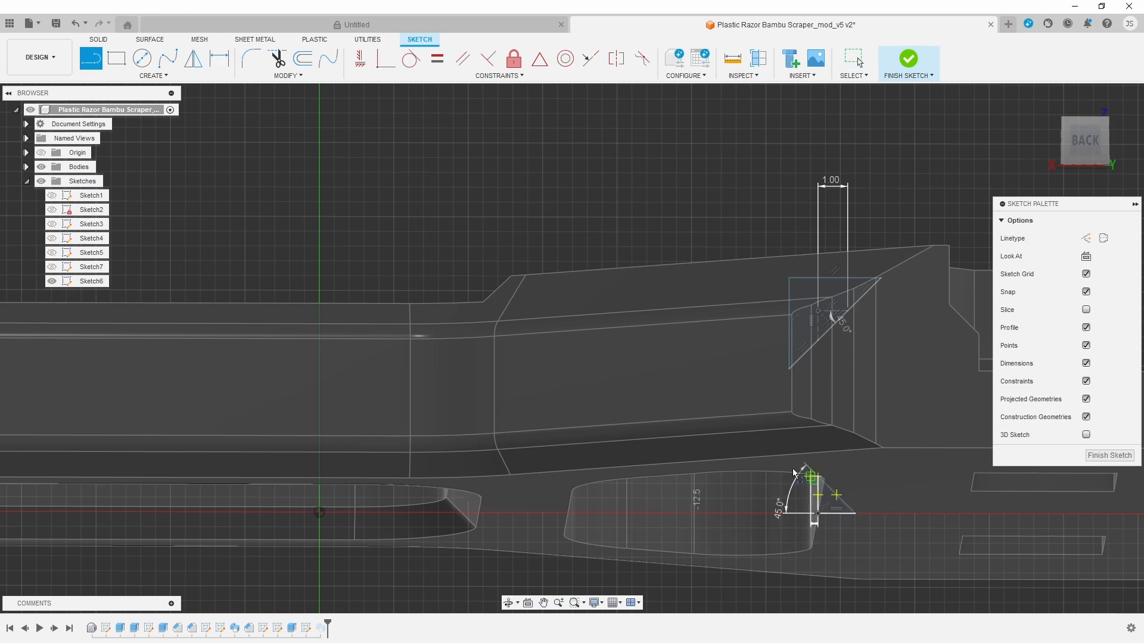
click(817, 477)
click(784, 443)
click(785, 552)
click(894, 551)
click(855, 513)
key(Escape)
- Convert the small inner triangle's horizontal and vertical lines to construction geometry and finish the sketch
click(836, 514)
key(x)
click(818, 495)
key(x)
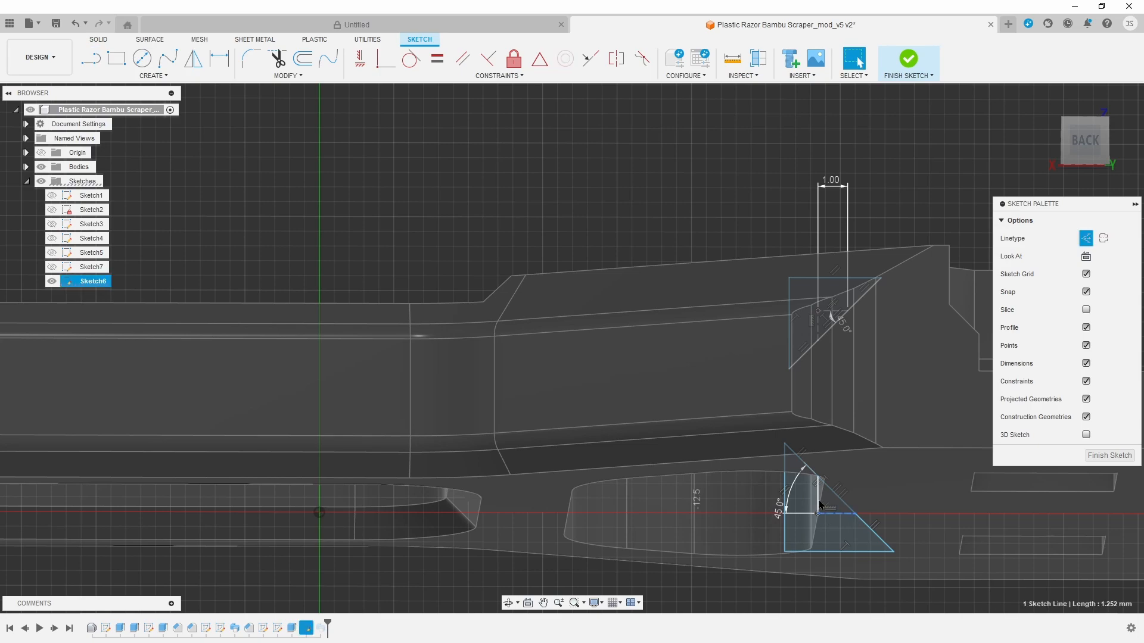
click(908, 59)
- Add the lower triangle to the sweep cut's profiles so the opening's bottom edge is chamfered too
double_click(321, 628)
click(832, 518)
key(Return)
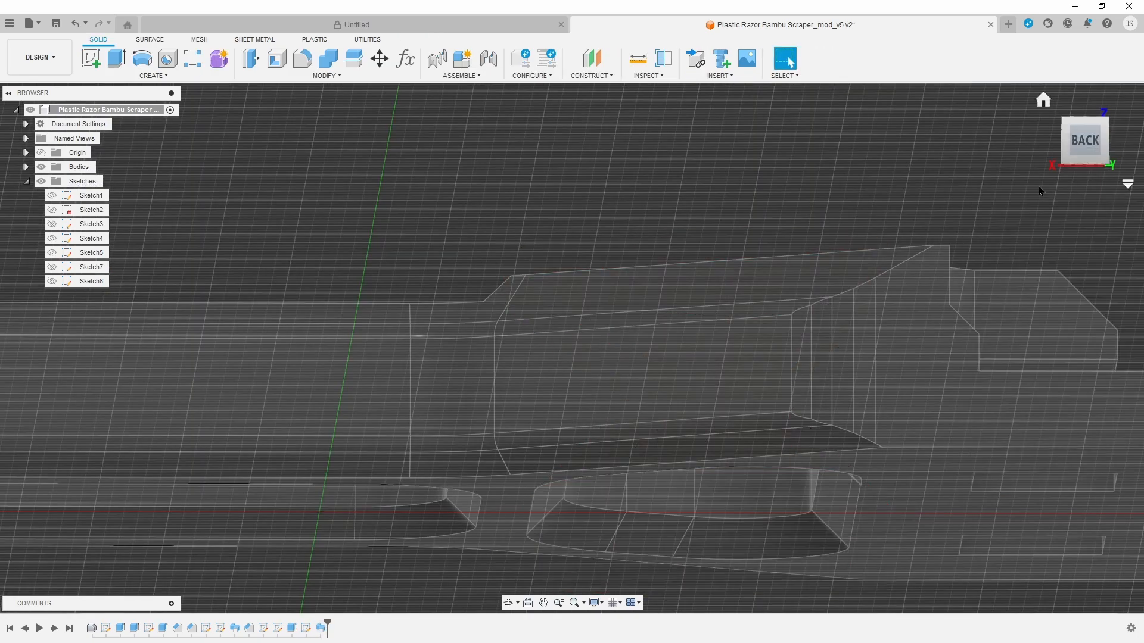
shift+middle_drag(1042, 186, 467, 192)
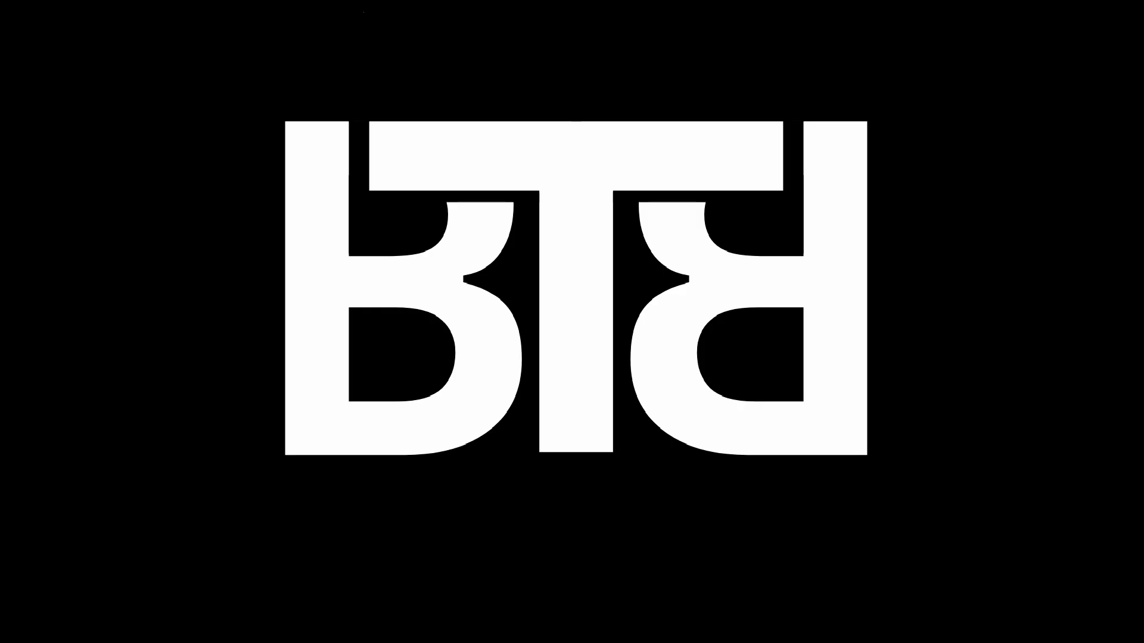